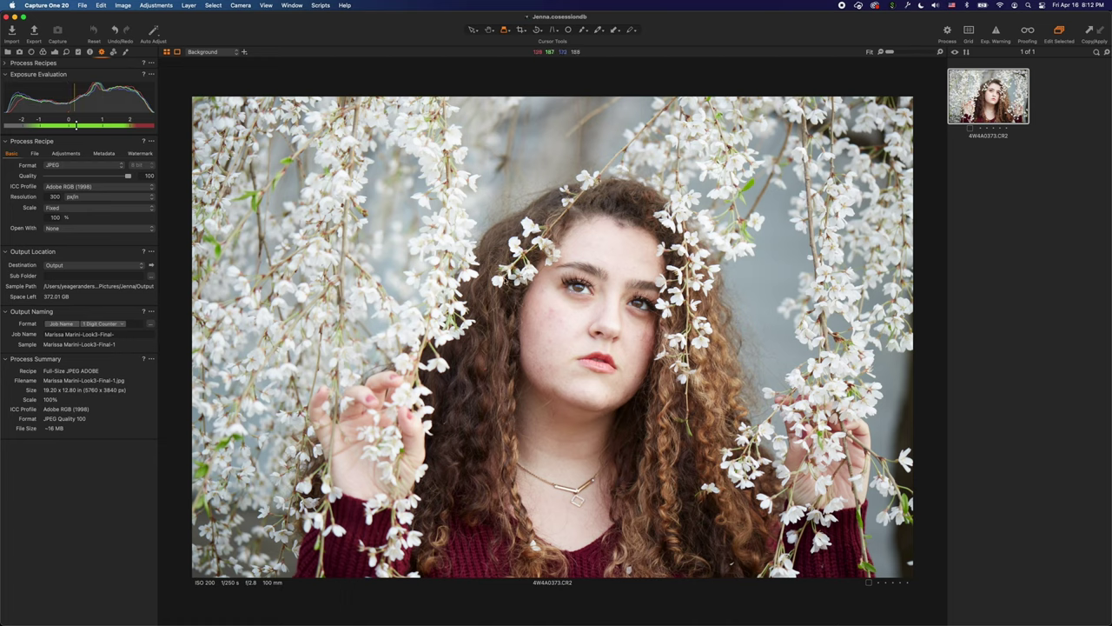
Set the photo's High Dynamic Range adjustments to Highlight -34, Shadow 40 and White -83.
{"action": "left_click", "coordinate": [55, 52]}
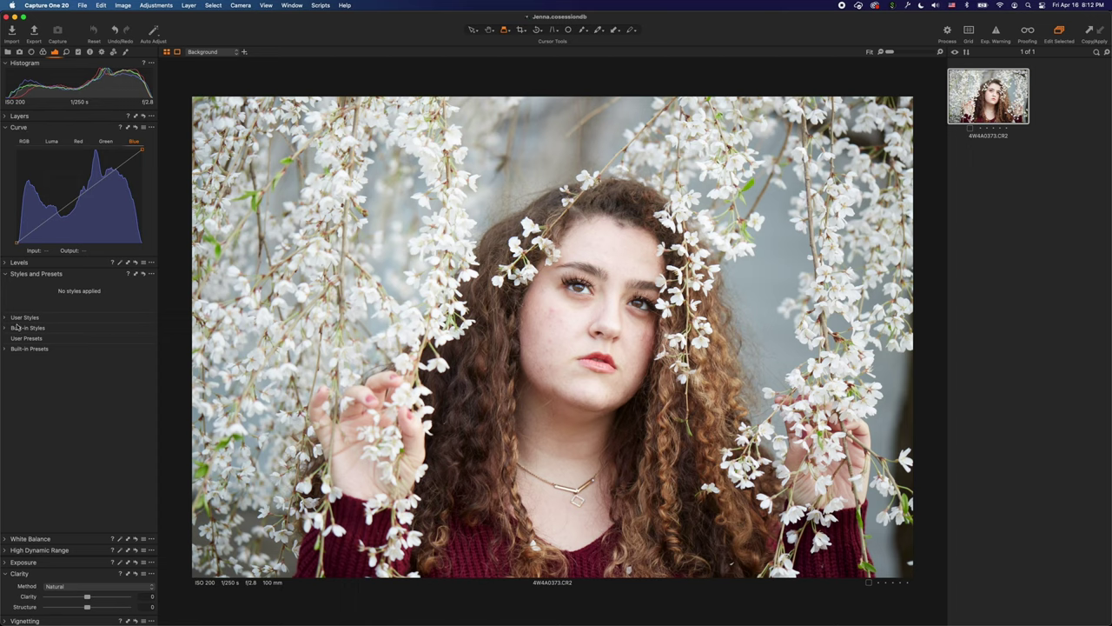
{"action": "left_click", "coordinate": [124, 52]}
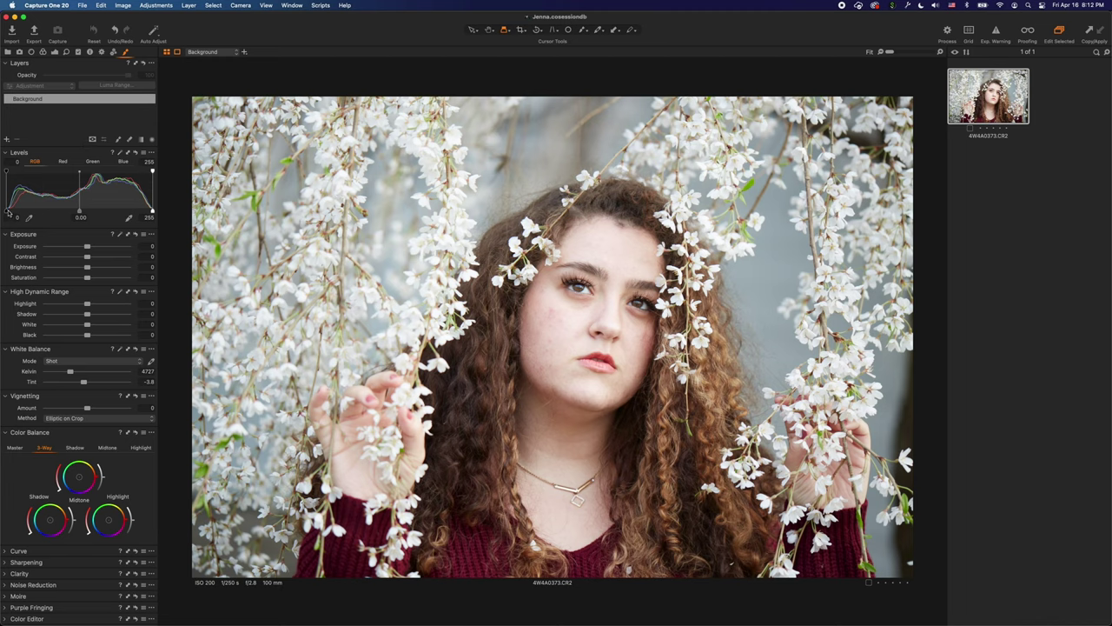
{"action": "left_click_drag", "start_coordinate": [6, 212], "coordinate": [3, 212]}
{"action": "left_click_drag", "start_coordinate": [87, 303], "coordinate": [72, 300]}
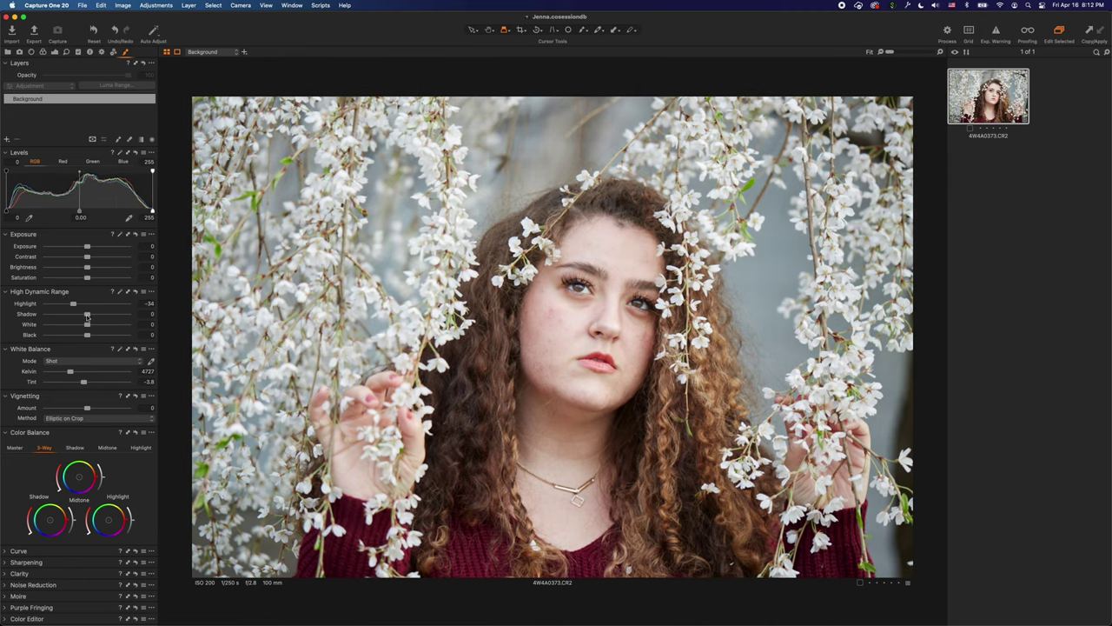
{"action": "left_click_drag", "start_coordinate": [87, 316], "coordinate": [104, 314]}
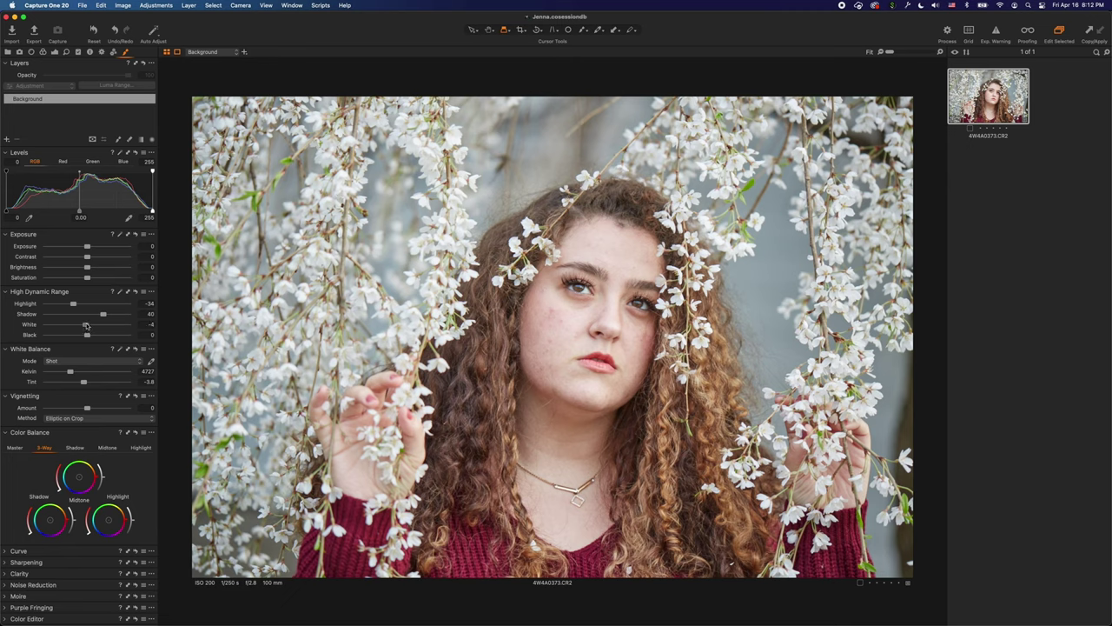
{"action": "left_click_drag", "start_coordinate": [86, 326], "coordinate": [53, 326]}
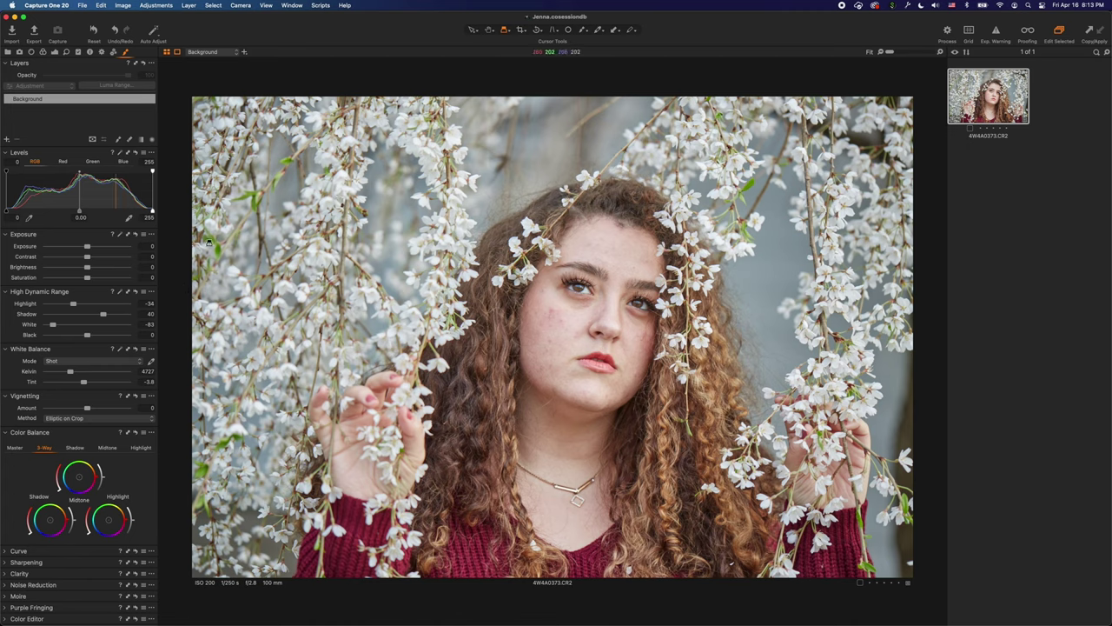
Crop the photo around the woman at the 5x7 ratio to about 16.74 by 11.96 in and apply the crop.
{"action": "left_click_drag", "start_coordinate": [578, 289], "coordinate": [644, 272]}
{"action": "key", "text": "c"}
{"action": "mouse_move", "coordinate": [194, 99]}
{"action": "left_mouse_down"}
{"action": "mouse_move", "coordinate": [307, 148]}
{"action": "mouse_move", "coordinate": [197, 89]}
{"action": "left_mouse_up"}
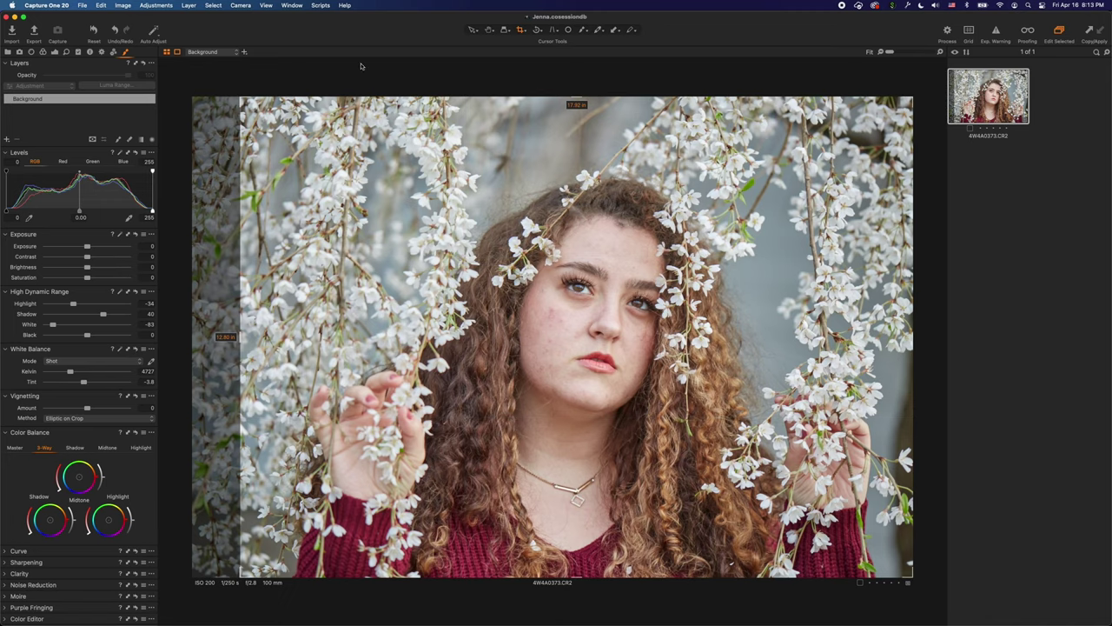
{"action": "left_click", "coordinate": [521, 30]}
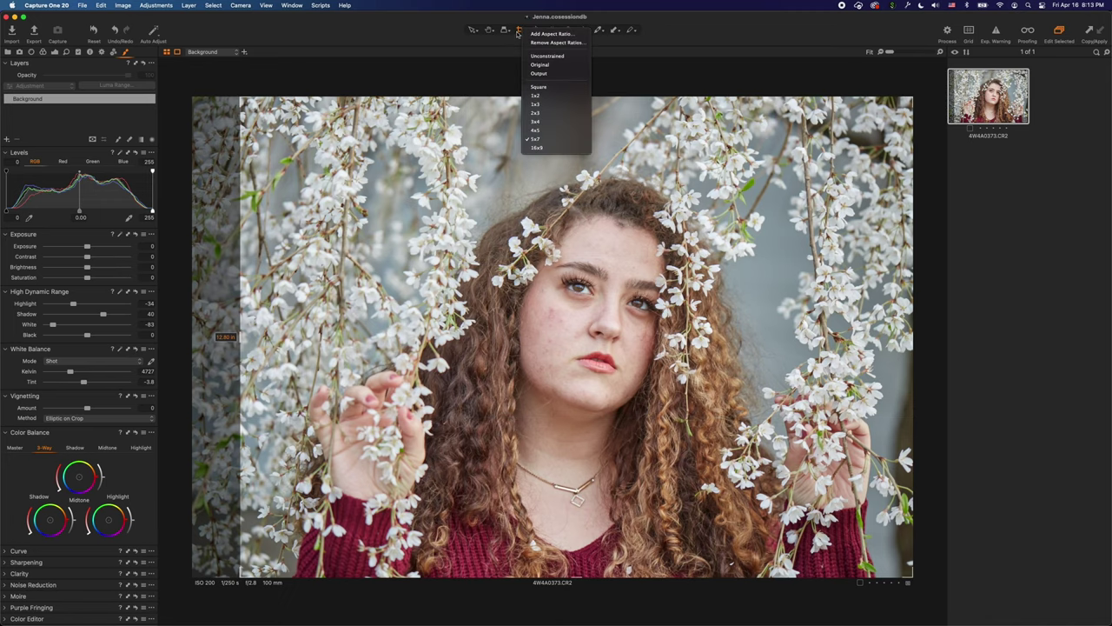
{"action": "left_click", "coordinate": [421, 33]}
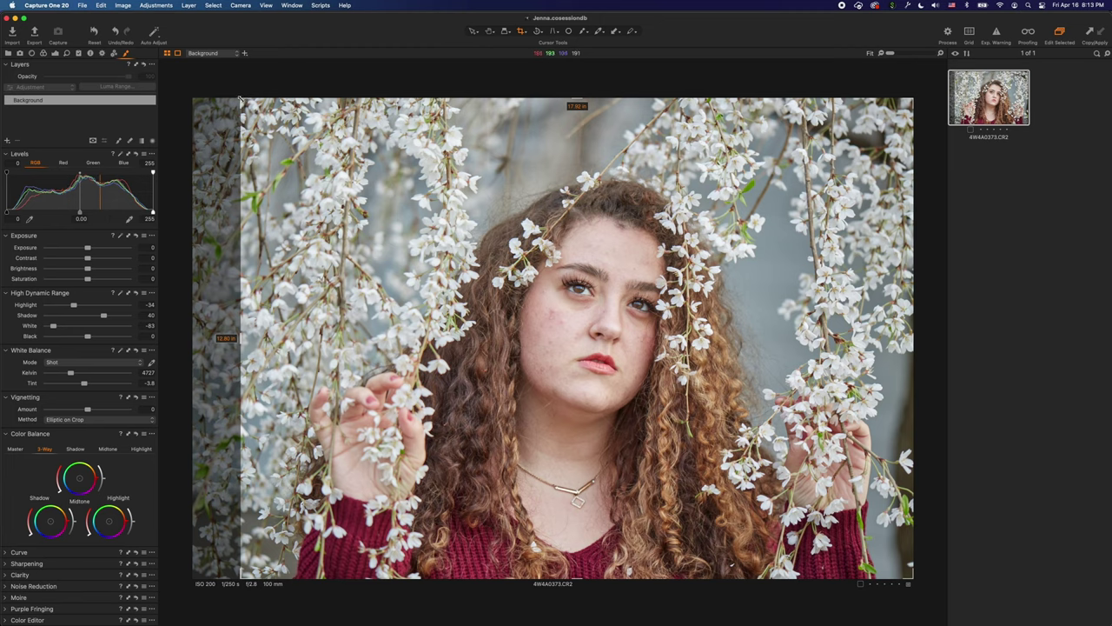
{"action": "left_click_drag", "start_coordinate": [241, 98], "coordinate": [315, 157]}
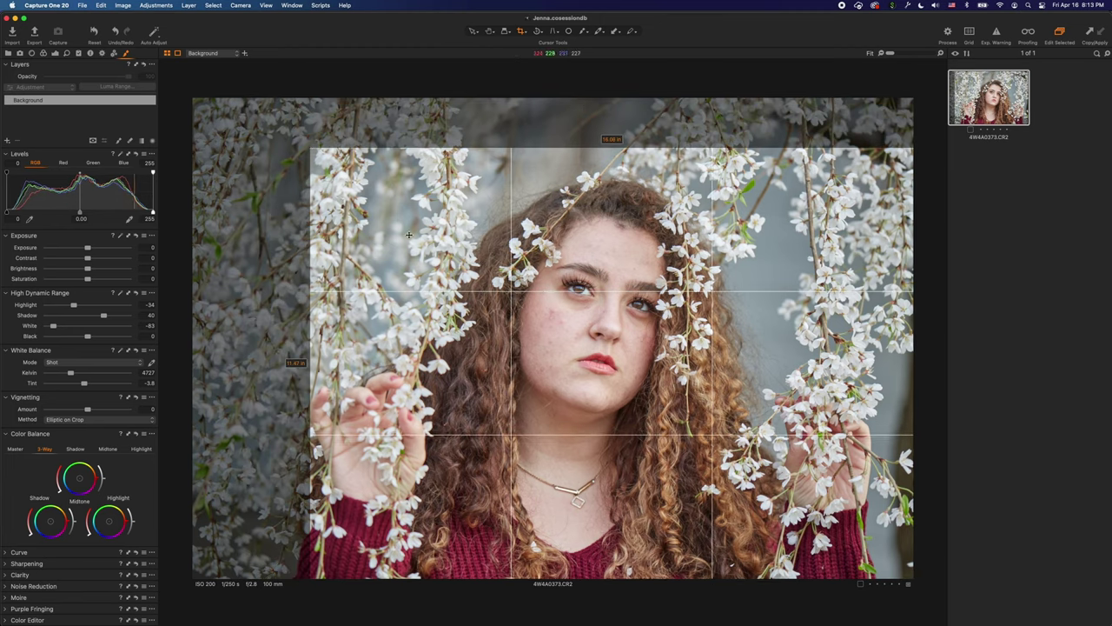
{"action": "left_click_drag", "start_coordinate": [418, 242], "coordinate": [371, 218]}
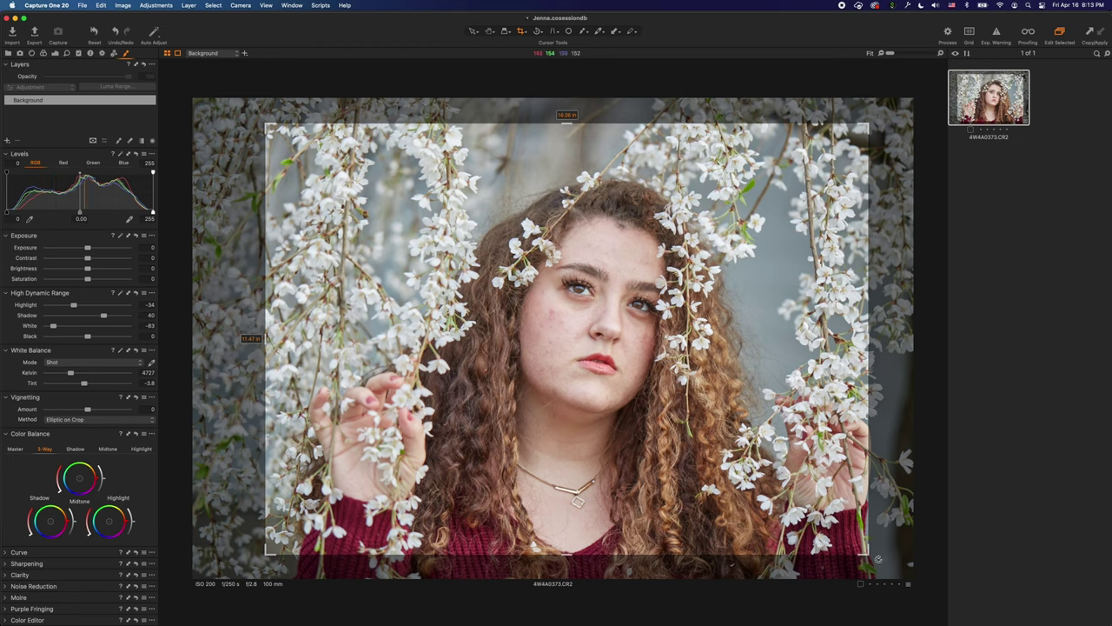
{"action": "left_click_drag", "start_coordinate": [863, 550], "coordinate": [885, 571]}
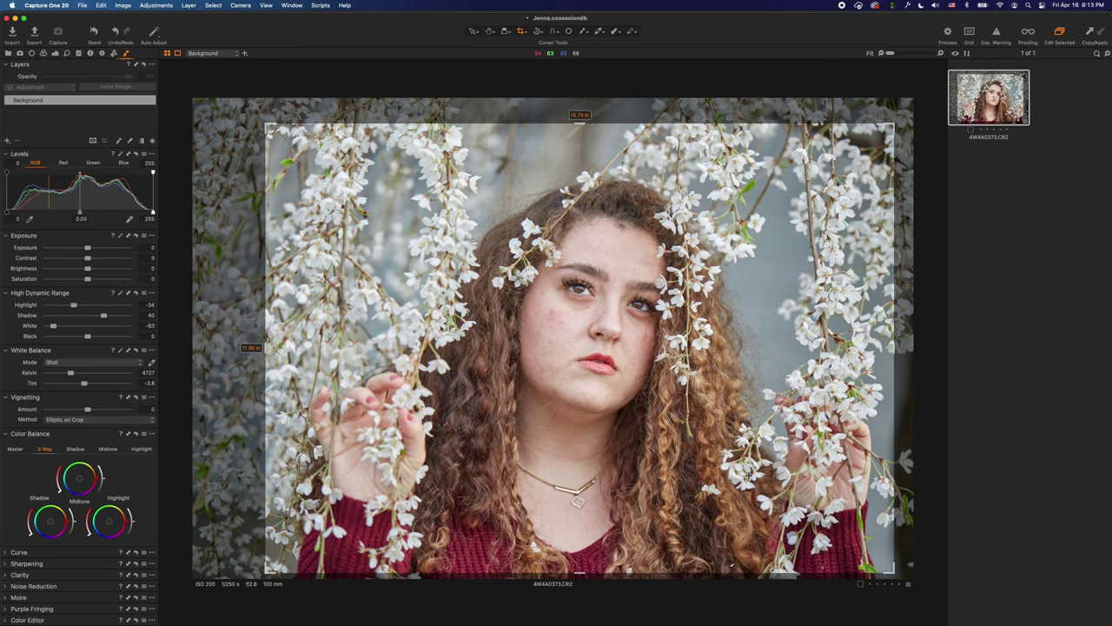
{"action": "left_click_drag", "start_coordinate": [747, 475], "coordinate": [749, 495]}
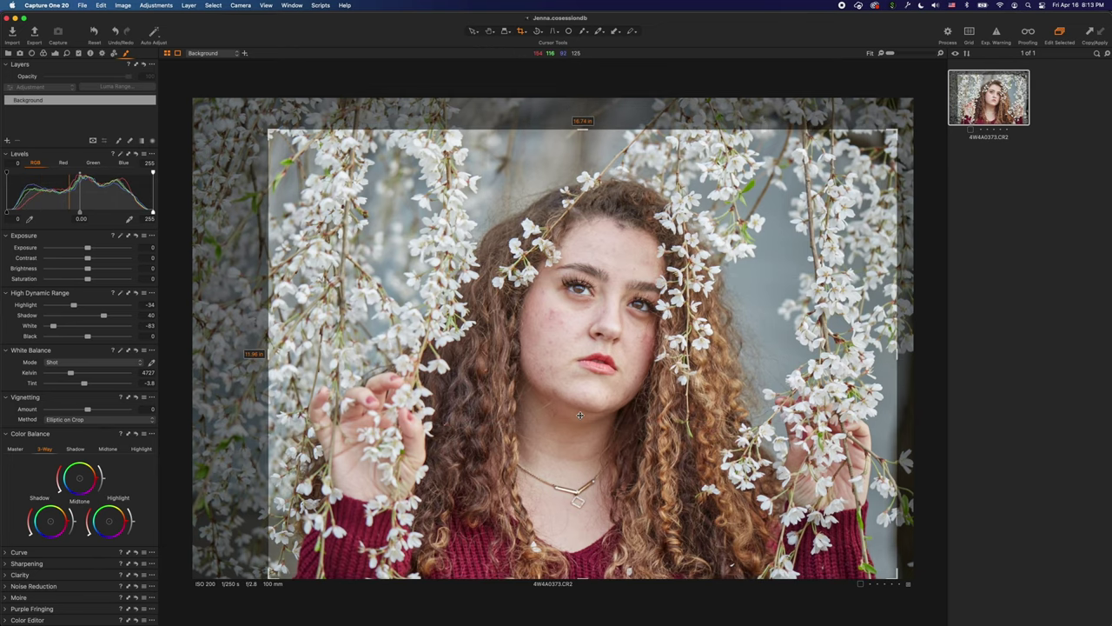
{"action": "key", "text": "v"}
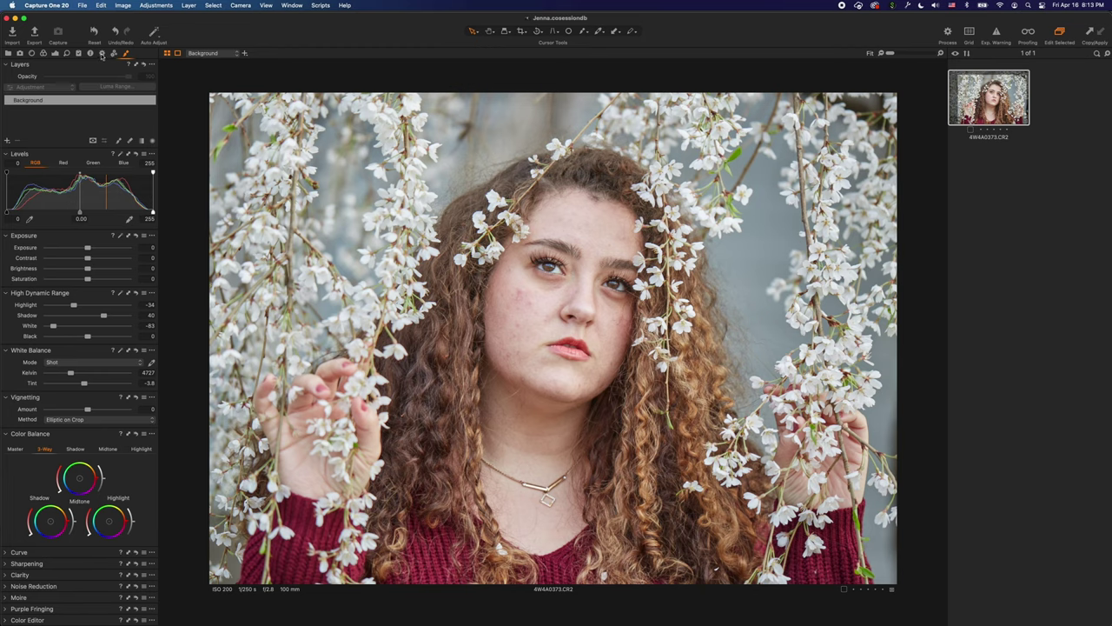
Set the output format of the process recipe to PSD.
{"action": "left_click", "coordinate": [102, 54]}
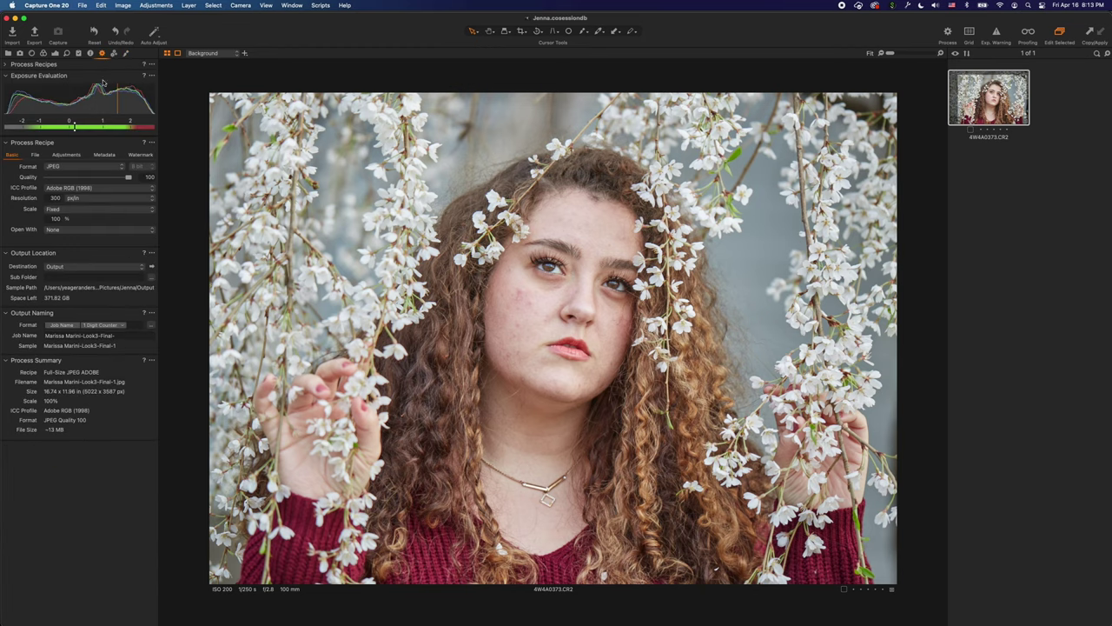
{"action": "left_click", "coordinate": [87, 166]}
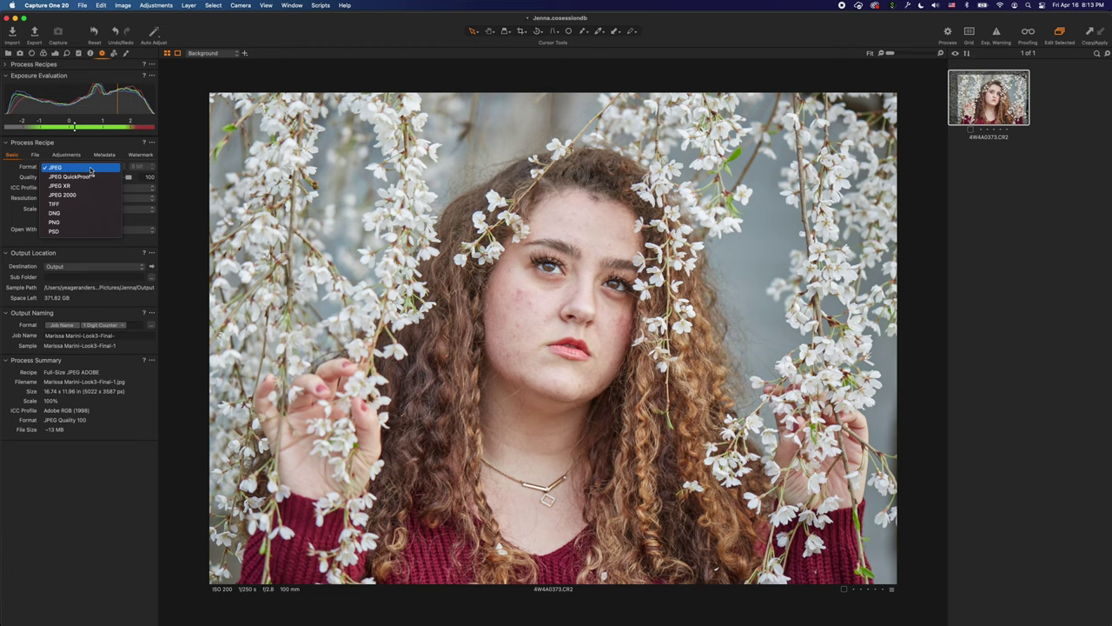
{"action": "left_click", "coordinate": [76, 231]}
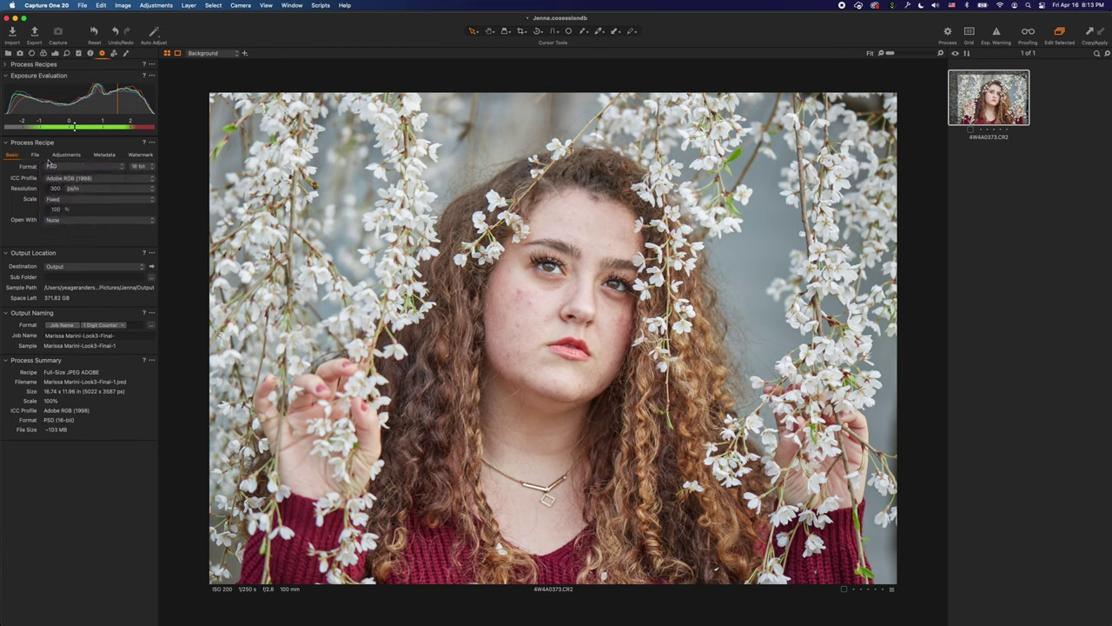
{"action": "left_click", "coordinate": [104, 168]}
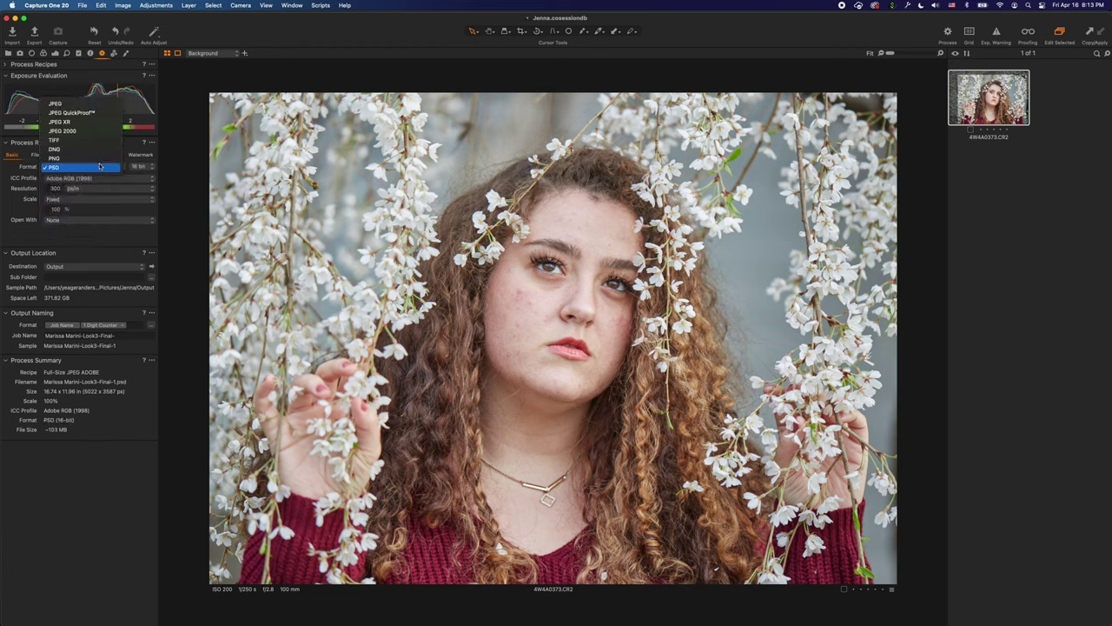
{"action": "left_click", "coordinate": [8, 198]}
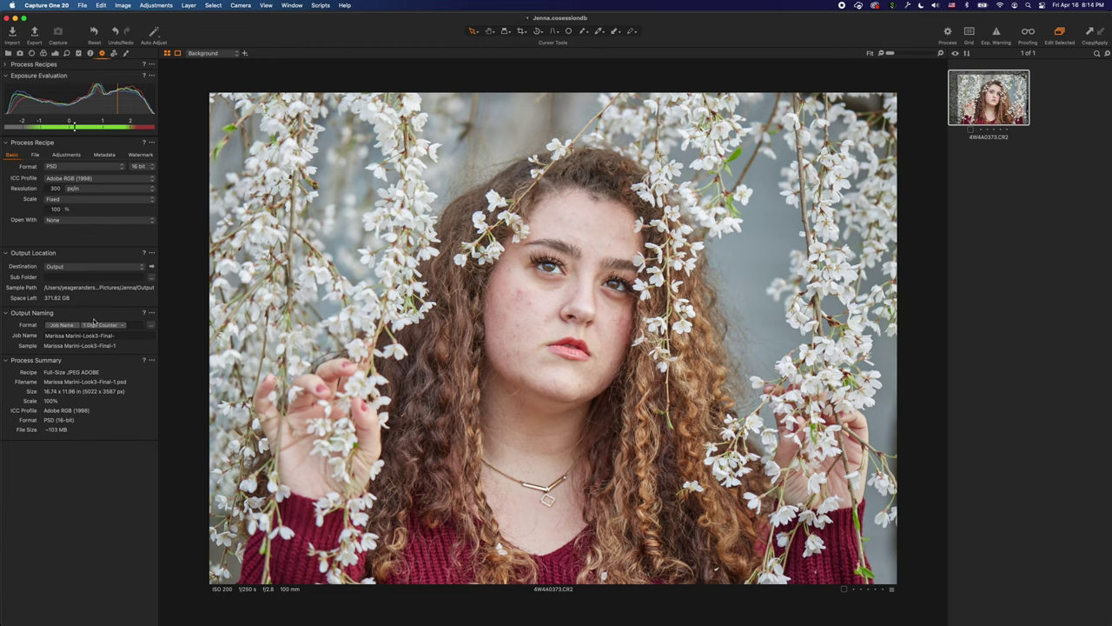
Replace the output job name with the subject's first name.
{"action": "left_click_drag", "start_coordinate": [120, 336], "coordinate": [15, 330]}
{"action": "type", "text": "Jen"}
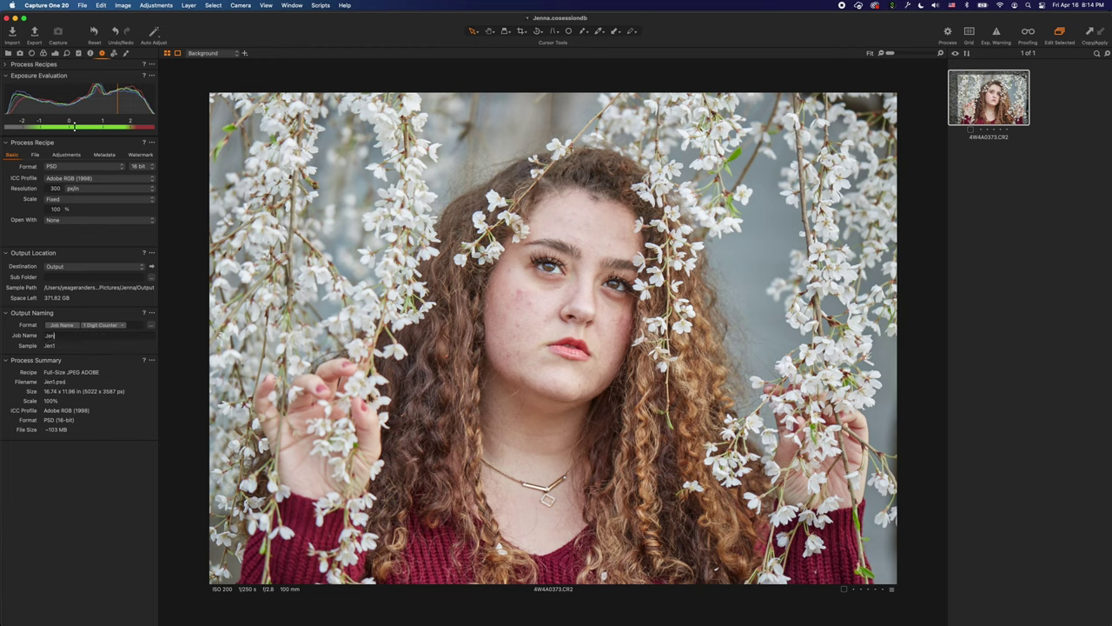
{"action": "type", "text": "na"}
Have the output open in Adobe Photoshop 2020, append a hyphen to the job name and process the photo.
{"action": "left_click", "coordinate": [70, 224]}
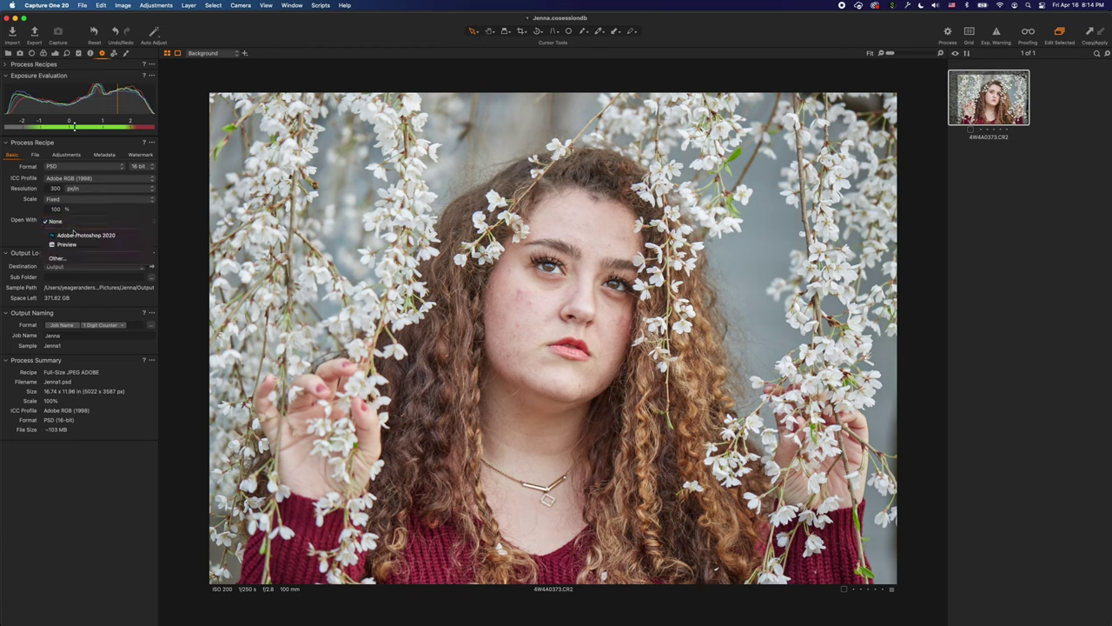
{"action": "left_click", "coordinate": [73, 233]}
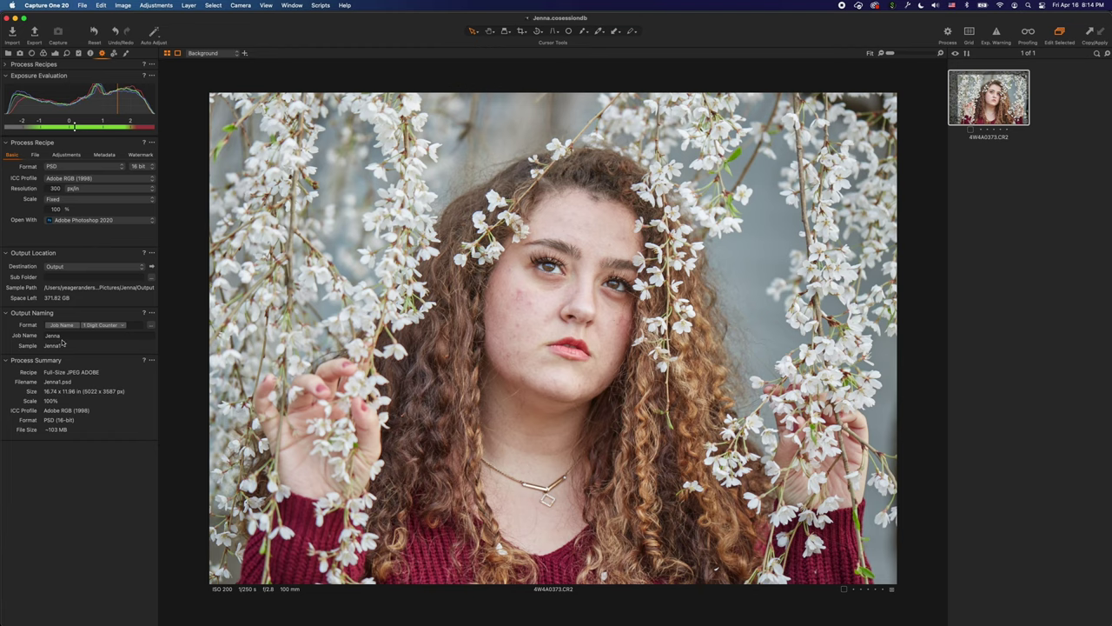
{"action": "type", "text": "-"}
{"action": "left_click", "coordinate": [948, 32]}
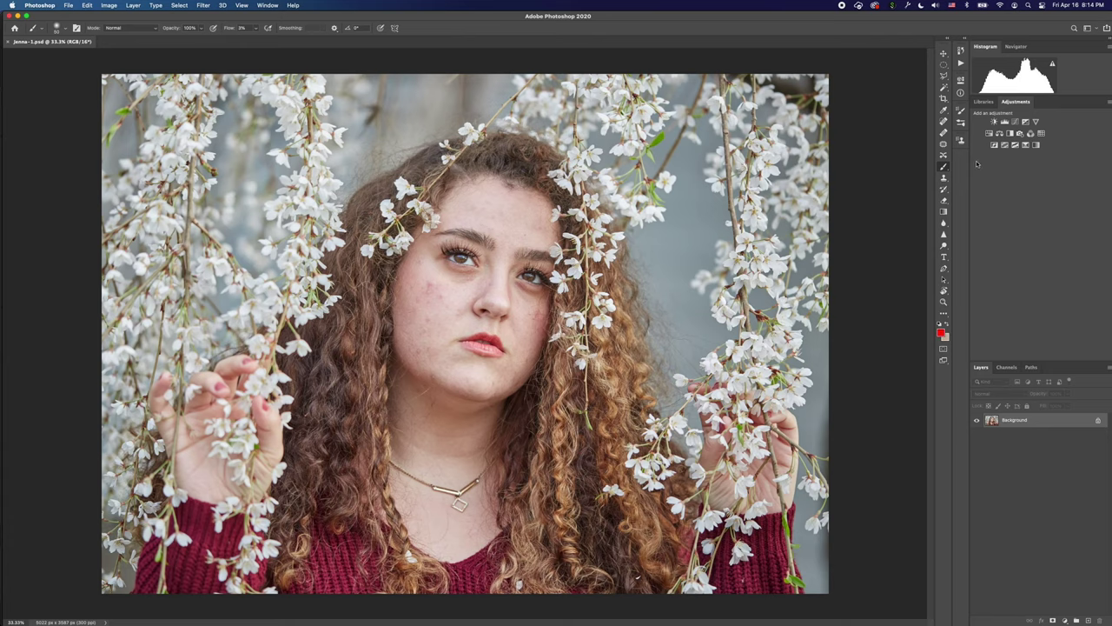
Run the FS2.0_BIG frequency separation action and apply its first Median filter to the LOW layer with a 10-pixel radius.
{"action": "left_click", "coordinate": [961, 64]}
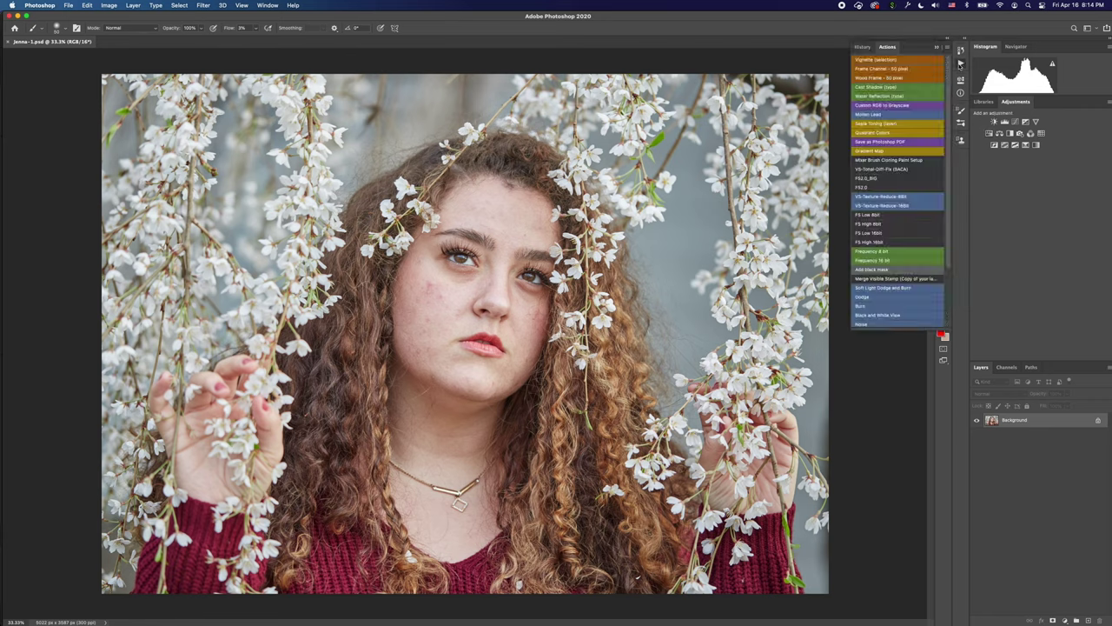
{"action": "scroll", "coordinate": [931, 232], "scroll_direction": "down", "scroll_amount": 4}
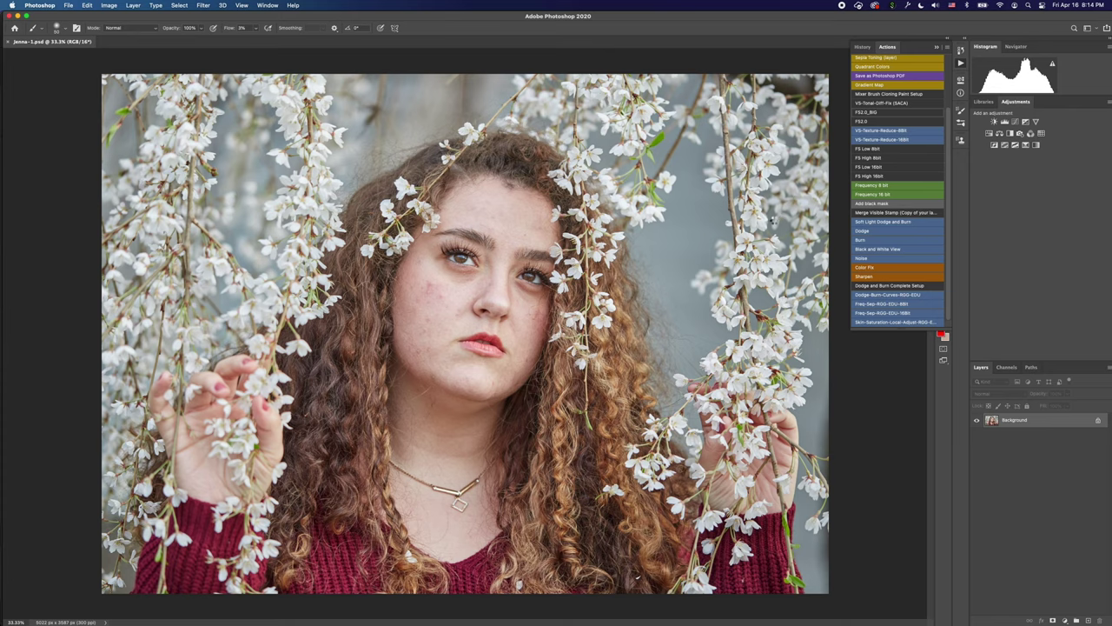
{"action": "key", "text": "F2"}
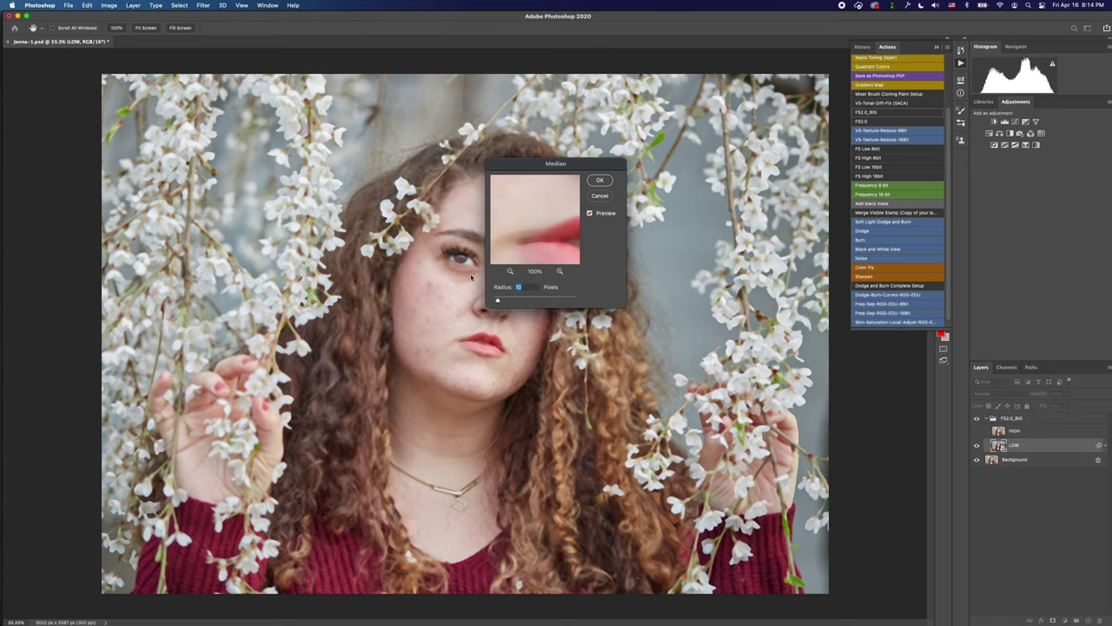
{"action": "left_click", "coordinate": [431, 299]}
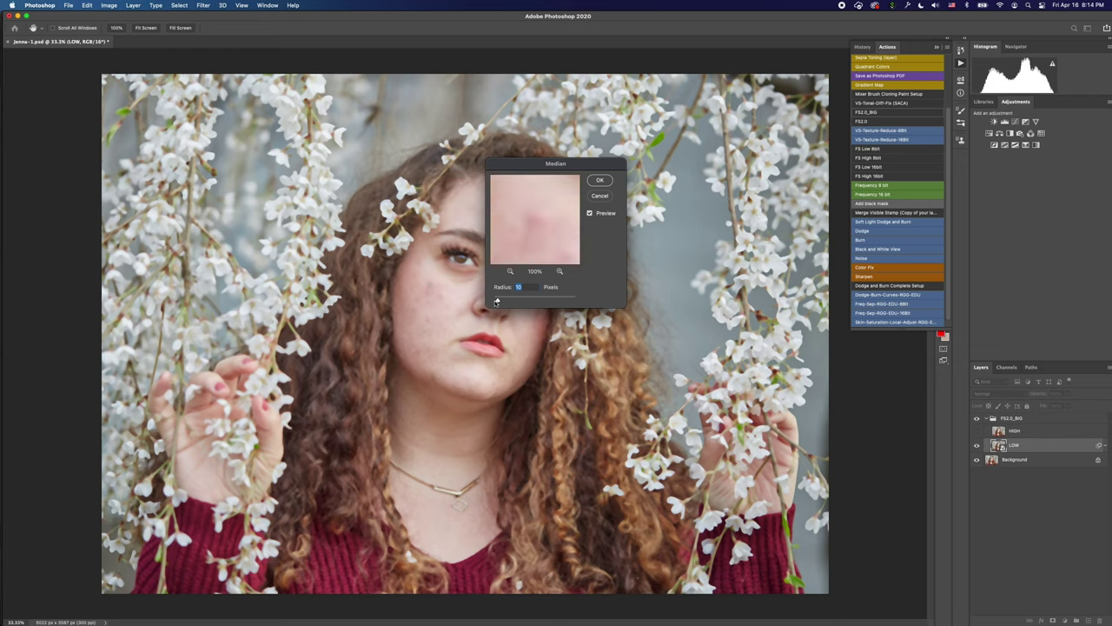
{"action": "left_click_drag", "start_coordinate": [494, 301], "coordinate": [496, 300]}
{"action": "left_click", "coordinate": [458, 253]}
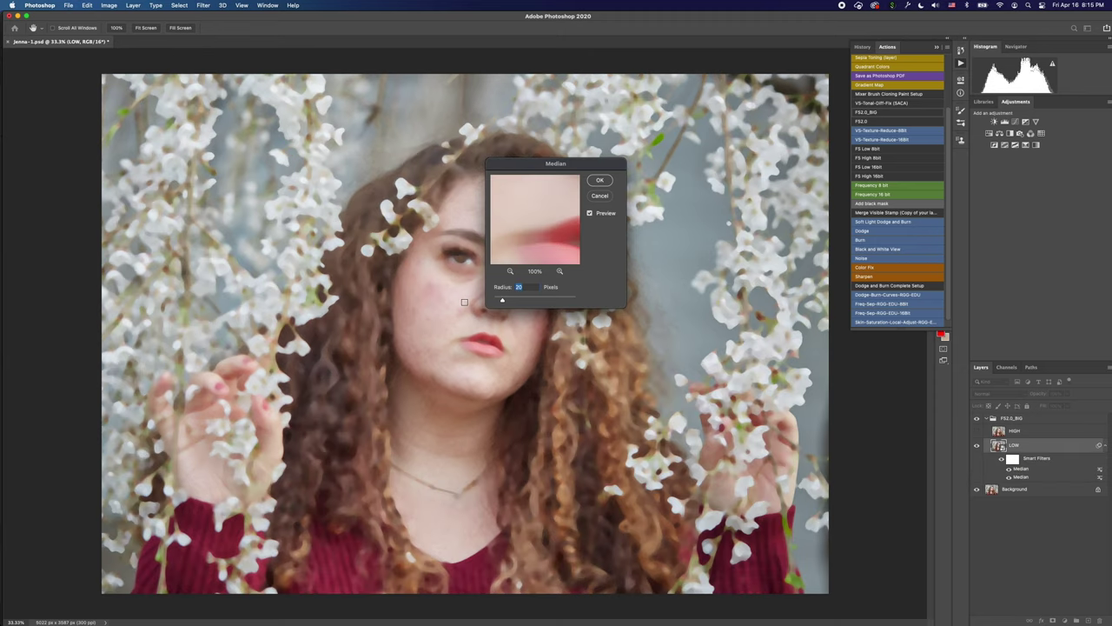
Apply the action's second Median at 20 pixels and its Gaussian Blur at 10 pixels, and continue the action to its end.
{"action": "key", "text": "Return"}
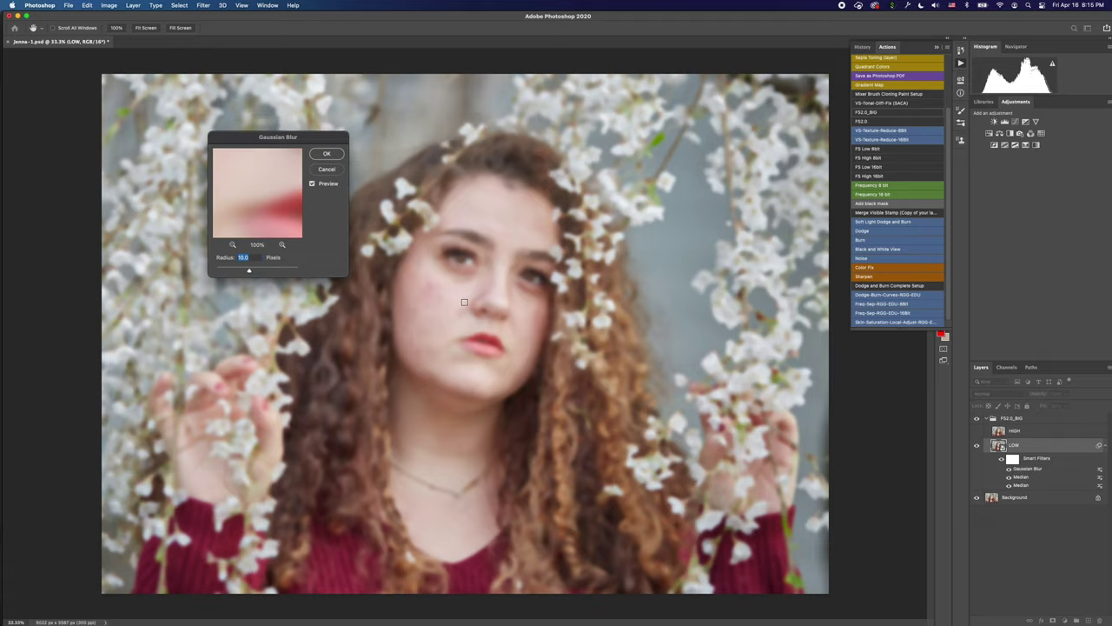
{"action": "key", "text": "Return"}
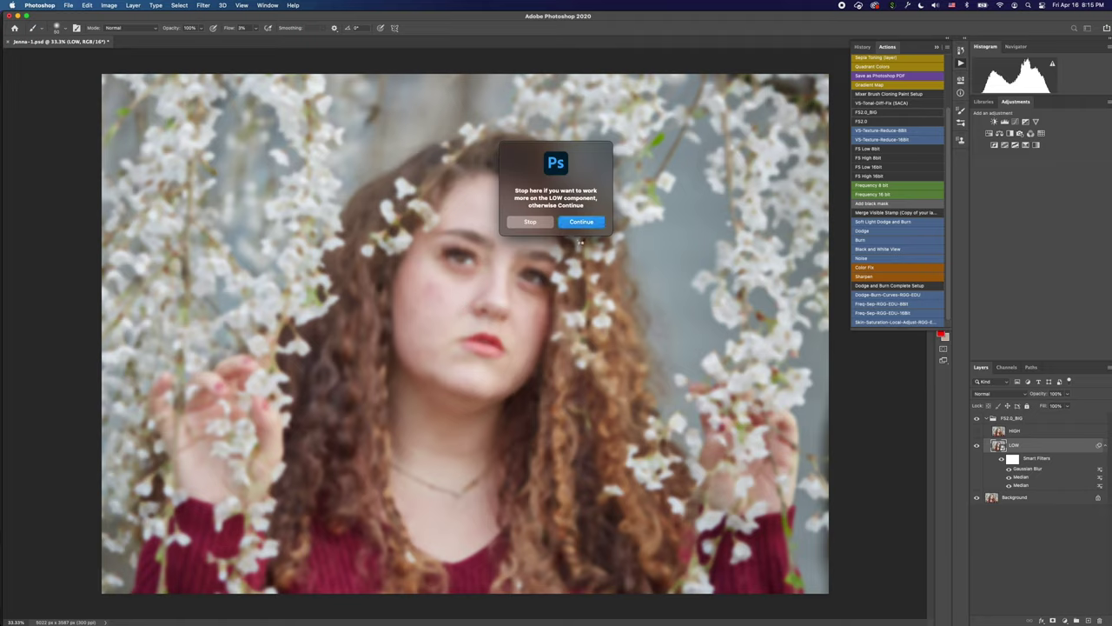
{"action": "left_click", "coordinate": [582, 222]}
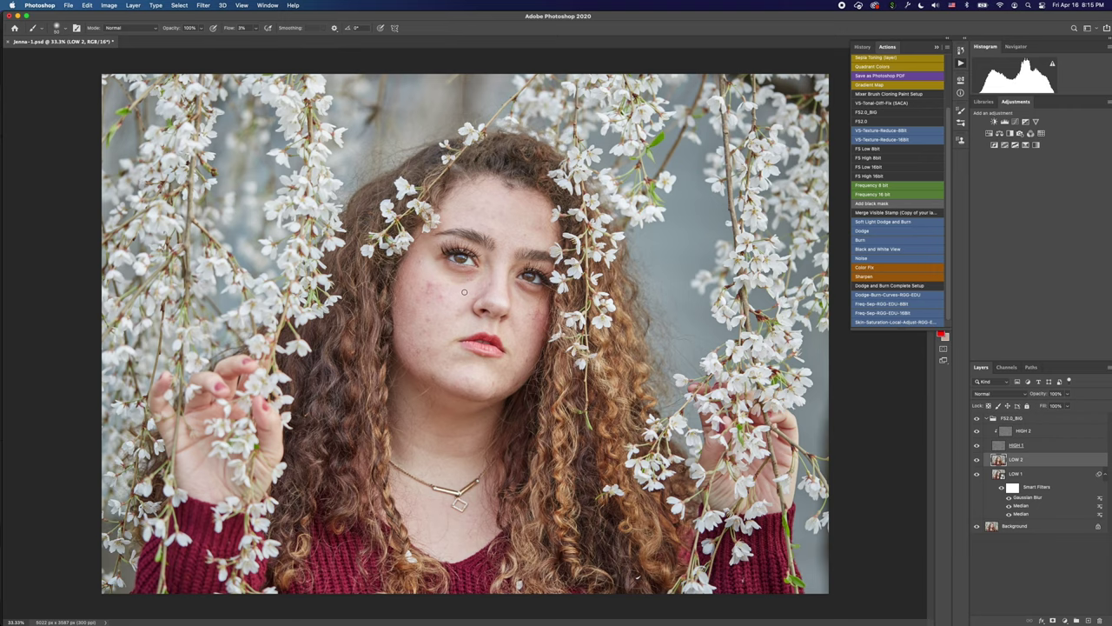
Switch to full-screen mode with the menu bar and hide the actions list from the portrait.
{"action": "key", "text": "f"}
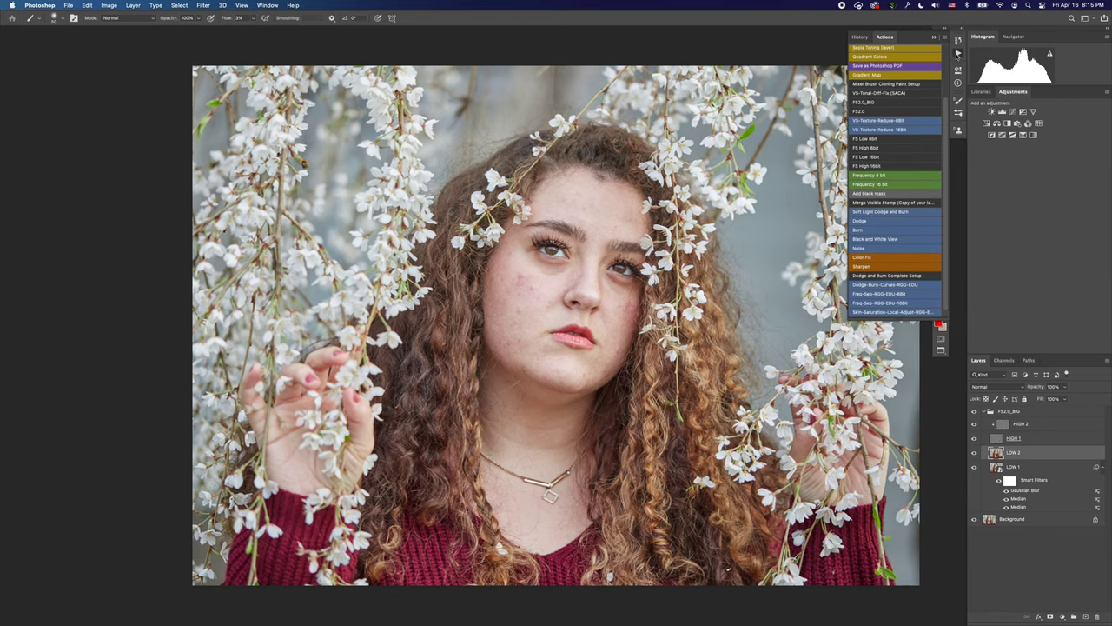
{"action": "left_click", "coordinate": [957, 54]}
{"action": "left_click_drag", "start_coordinate": [653, 199], "coordinate": [530, 176]}
{"action": "left_click_drag", "start_coordinate": [382, 291], "coordinate": [400, 258]}
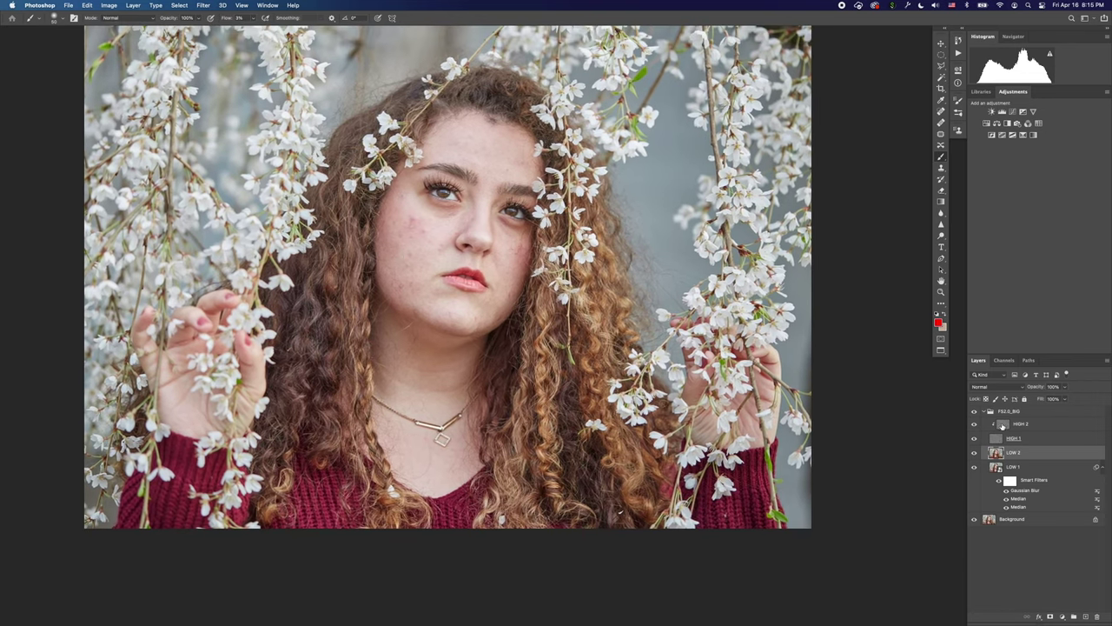
Select the HIGH 2 layer and temporarily release its clipping to HIGH 1 to examine the texture detail alone.
{"action": "left_click", "coordinate": [1002, 426]}
{"action": "key", "text": "super+0"}
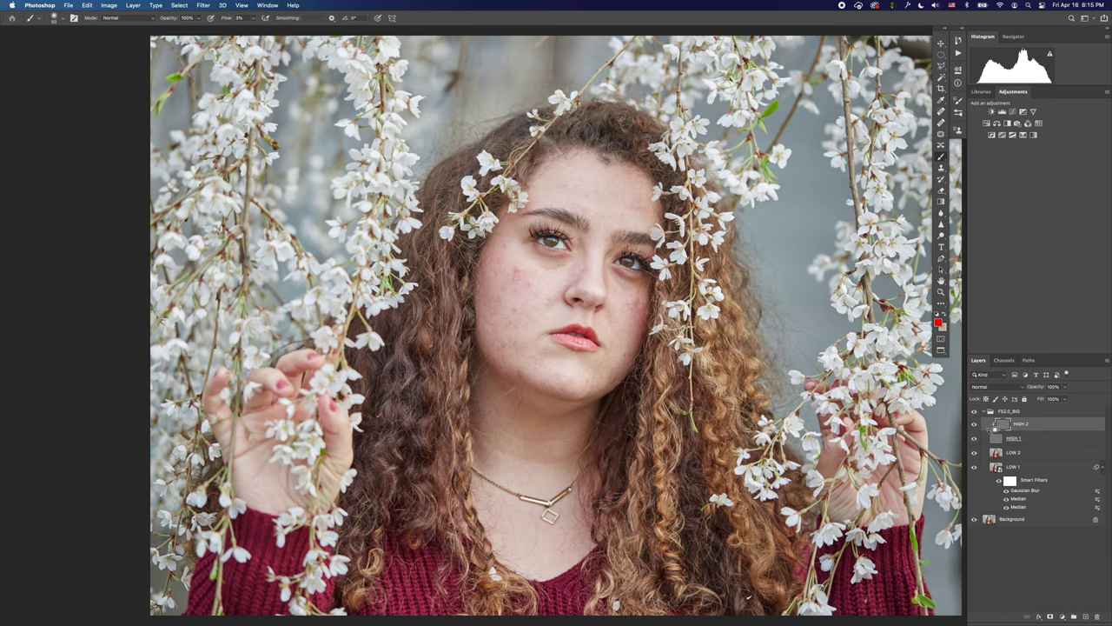
{"action": "left_click", "coordinate": [992, 430], "text": "alt"}
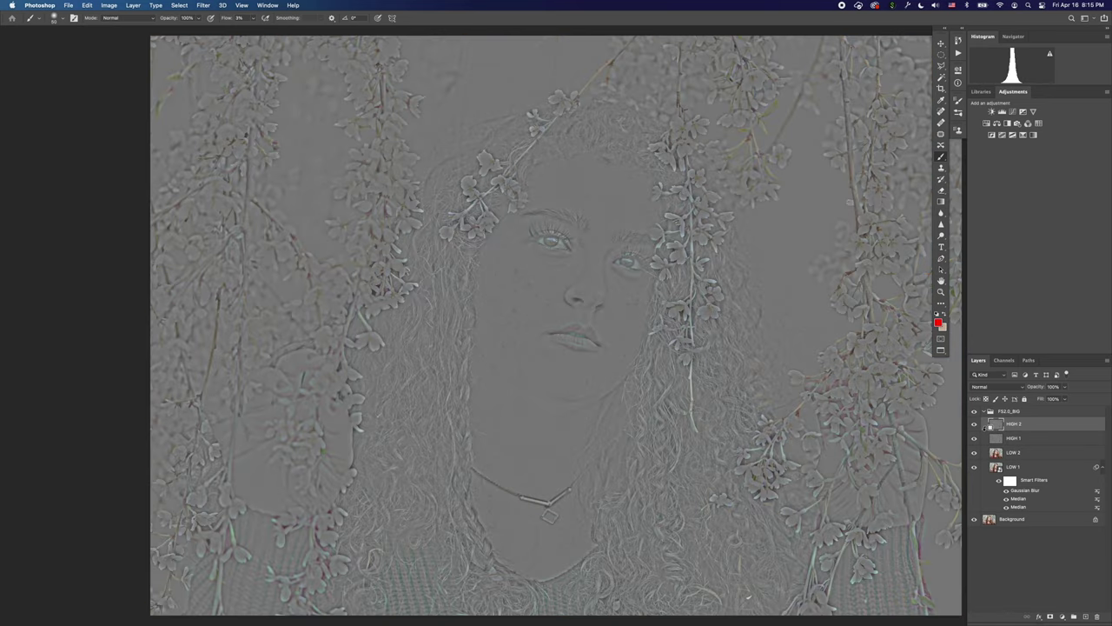
{"action": "left_click", "coordinate": [997, 430], "text": "alt"}
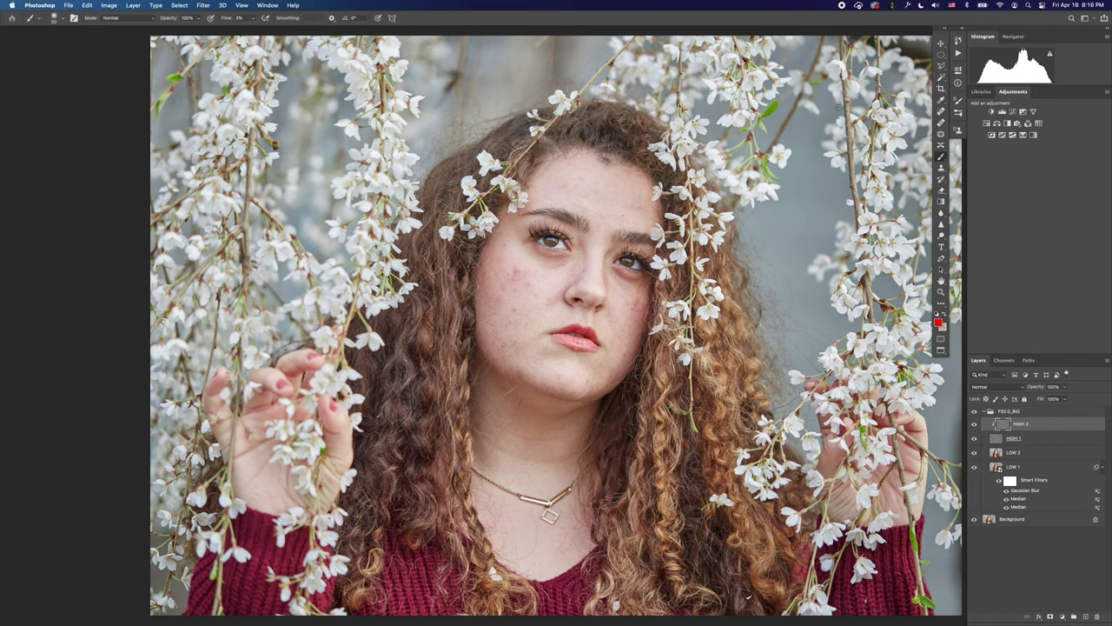
With the Patch tool on the HIGH 2 layer, patch the reddish blemish below the outer eye on her right cheek.
{"action": "key", "text": "j"}
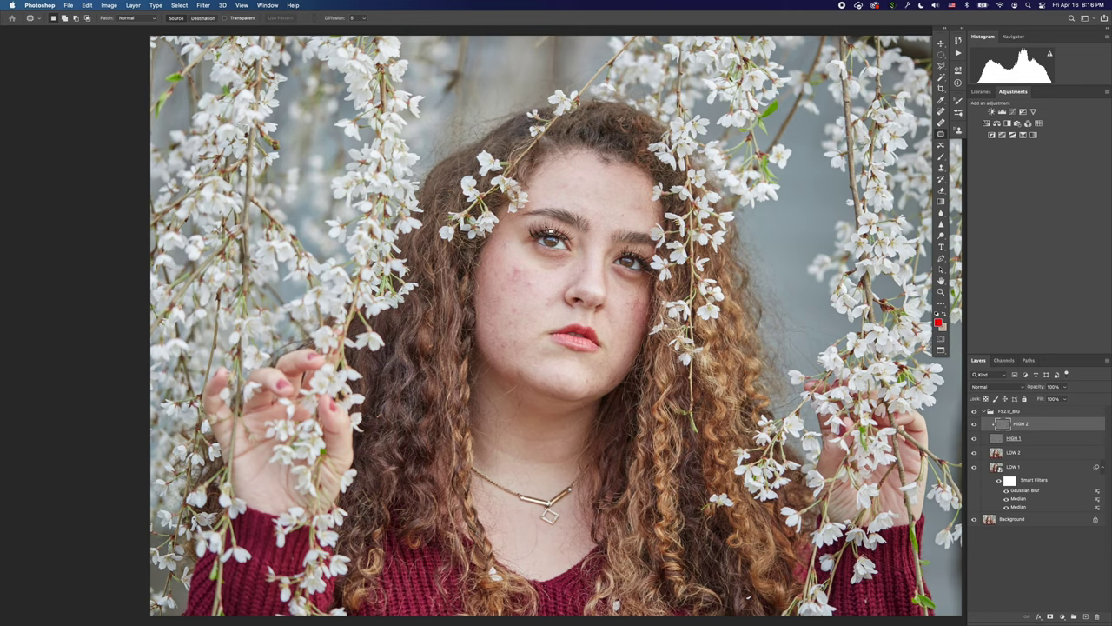
{"action": "scroll", "coordinate": [576, 234], "scroll_direction": "up", "scroll_amount": 5}
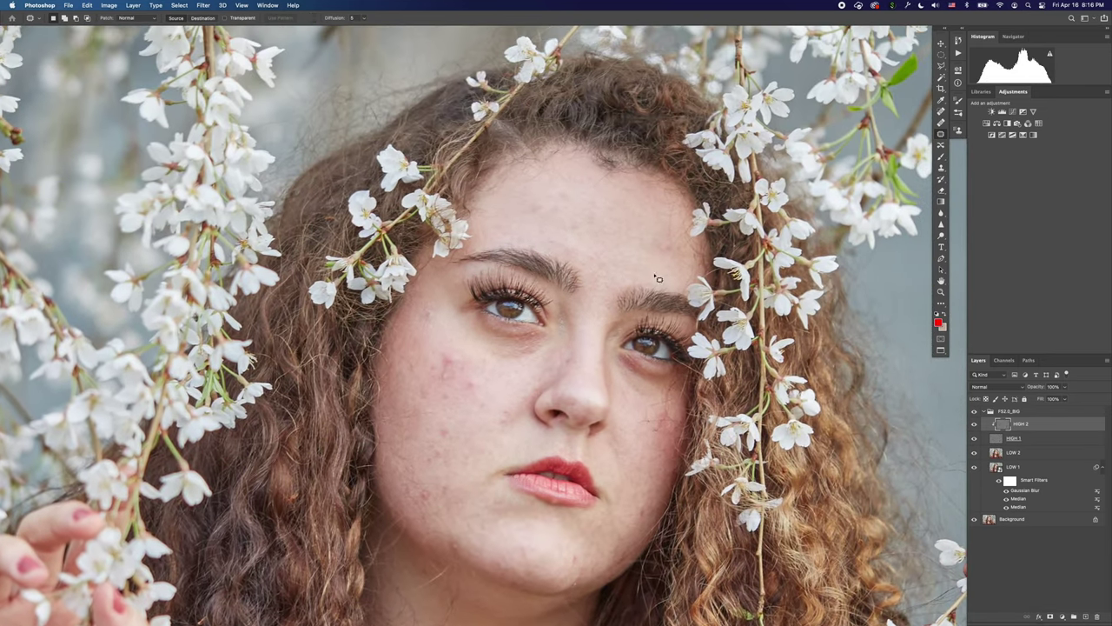
{"action": "scroll", "coordinate": [494, 363], "scroll_direction": "down", "scroll_amount": 3}
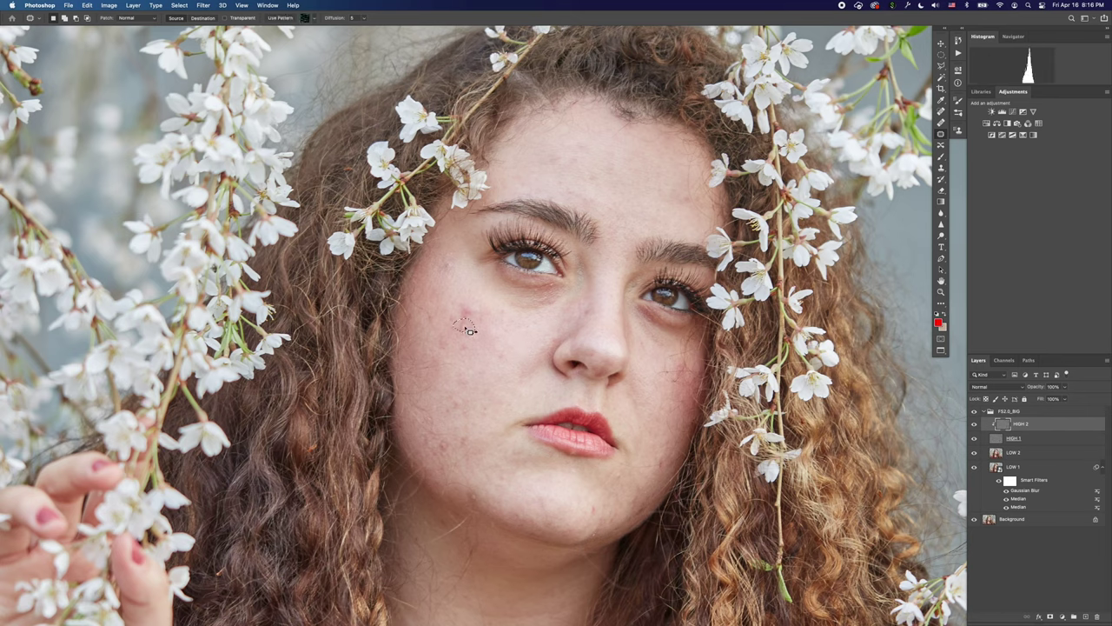
{"action": "mouse_move", "coordinate": [472, 316]}
{"action": "left_mouse_down"}
{"action": "mouse_move", "coordinate": [427, 301]}
{"action": "mouse_move", "coordinate": [448, 267]}
{"action": "mouse_move", "coordinate": [454, 279]}
{"action": "mouse_move", "coordinate": [453, 259]}
{"action": "mouse_move", "coordinate": [522, 338]}
{"action": "left_mouse_up"}
{"action": "key", "text": "super+d"}
{"action": "key", "text": "super+d"}
{"action": "key", "text": "super+d"}
{"action": "scroll", "coordinate": [526, 354], "scroll_direction": "down", "scroll_amount": 5}
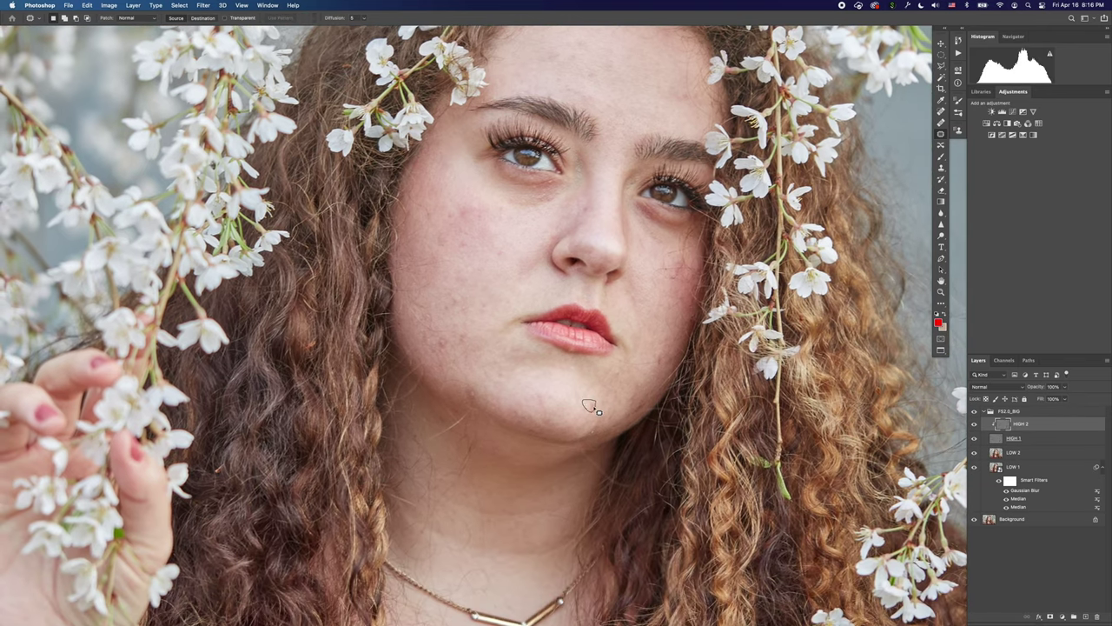
Patch the small blemishes across the middle of her right cheek with clean texture from nearby skin.
{"action": "scroll", "coordinate": [584, 365], "scroll_direction": "up", "scroll_amount": 2}
{"action": "scroll", "coordinate": [590, 375], "scroll_direction": "up", "scroll_amount": 2}
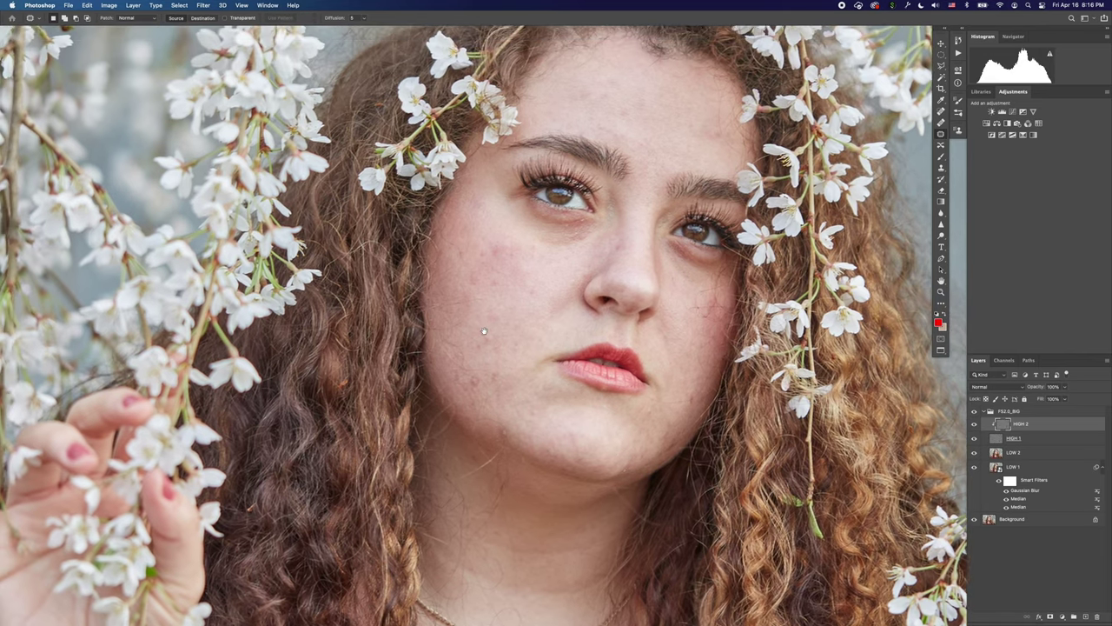
{"action": "mouse_move", "coordinate": [612, 269]}
{"action": "left_mouse_down"}
{"action": "mouse_move", "coordinate": [624, 253]}
{"action": "mouse_move", "coordinate": [560, 292]}
{"action": "mouse_move", "coordinate": [567, 266]}
{"action": "mouse_move", "coordinate": [540, 316]}
{"action": "left_mouse_up"}
{"action": "key", "text": "super+d"}
{"action": "scroll", "coordinate": [537, 299], "scroll_direction": "left", "scroll_amount": 2}
{"action": "key", "text": "super+d"}
{"action": "mouse_move", "coordinate": [506, 259]}
{"action": "left_mouse_down"}
{"action": "mouse_move", "coordinate": [502, 274]}
{"action": "mouse_move", "coordinate": [510, 260]}
{"action": "left_mouse_up"}
{"action": "mouse_move", "coordinate": [509, 265]}
{"action": "left_mouse_down"}
{"action": "mouse_move", "coordinate": [513, 244]}
{"action": "mouse_move", "coordinate": [522, 257]}
{"action": "left_mouse_up"}
{"action": "key", "text": "super+d"}
{"action": "left_click_drag", "start_coordinate": [522, 259], "coordinate": [528, 251]}
{"action": "key", "text": "super+d"}
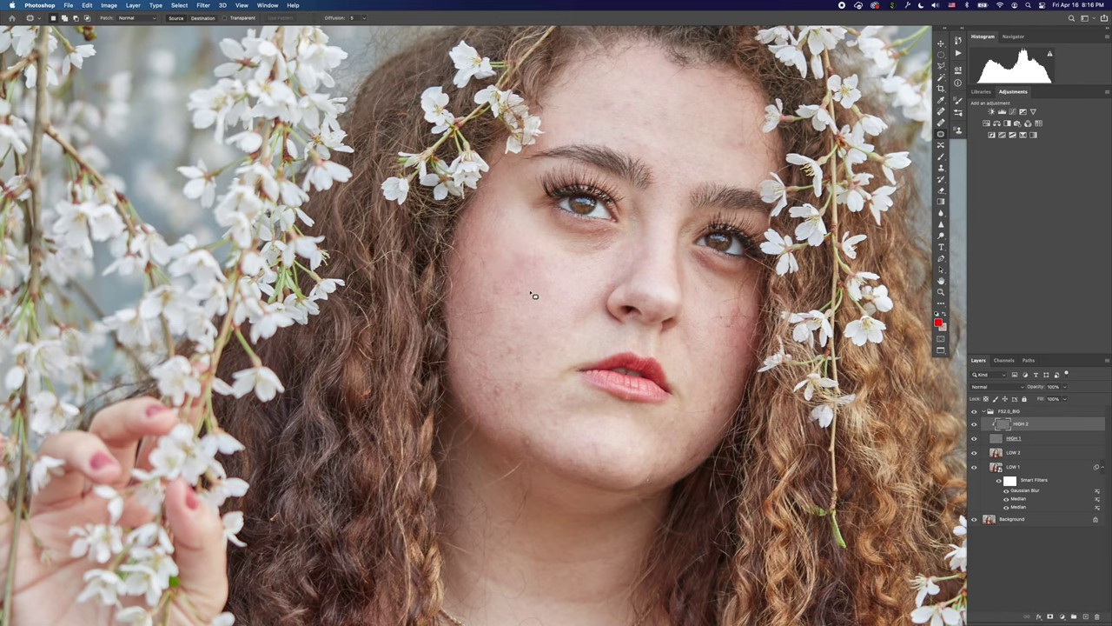
Patch the blemishes on her right cheek between the nose, the mouth corner and the jaw.
{"action": "left_click_drag", "start_coordinate": [510, 297], "coordinate": [520, 288]}
{"action": "left_click_drag", "start_coordinate": [519, 292], "coordinate": [541, 309]}
{"action": "key", "text": "super+d"}
{"action": "scroll", "coordinate": [531, 347], "scroll_direction": "down", "scroll_amount": 2}
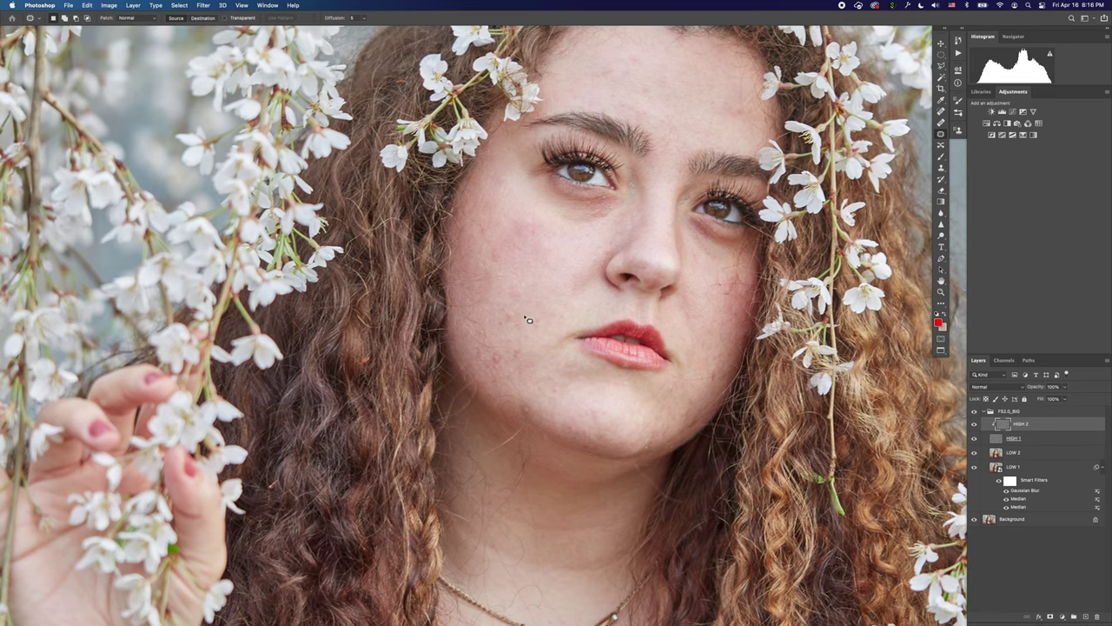
{"action": "mouse_move", "coordinate": [524, 317]}
{"action": "left_mouse_down"}
{"action": "mouse_move", "coordinate": [518, 324]}
{"action": "mouse_move", "coordinate": [531, 312]}
{"action": "mouse_move", "coordinate": [556, 336]}
{"action": "left_mouse_up"}
{"action": "key", "text": "super+d"}
{"action": "key", "text": "super+d"}
{"action": "left_click_drag", "start_coordinate": [545, 377], "coordinate": [499, 357]}
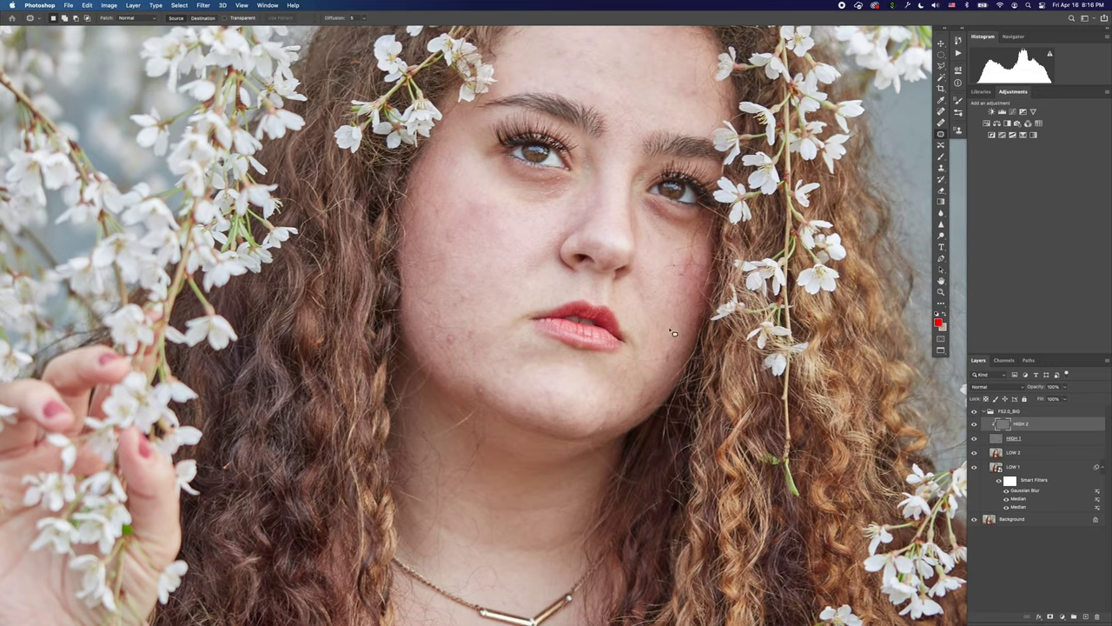
Patch the blemishes on her left lower cheek near the mouth corner and jaw.
{"action": "mouse_move", "coordinate": [633, 355]}
{"action": "left_mouse_down"}
{"action": "mouse_move", "coordinate": [643, 363]}
{"action": "mouse_move", "coordinate": [633, 355]}
{"action": "left_mouse_up"}
{"action": "mouse_move", "coordinate": [633, 360]}
{"action": "left_mouse_down"}
{"action": "mouse_move", "coordinate": [625, 355]}
{"action": "mouse_move", "coordinate": [641, 378]}
{"action": "mouse_move", "coordinate": [663, 363]}
{"action": "mouse_move", "coordinate": [653, 357]}
{"action": "left_mouse_up"}
{"action": "key", "text": "super+d"}
{"action": "key", "text": "super+d"}
{"action": "left_click_drag", "start_coordinate": [653, 365], "coordinate": [652, 347]}
{"action": "key", "text": "super+d"}
{"action": "left_click_drag", "start_coordinate": [484, 344], "coordinate": [503, 311]}
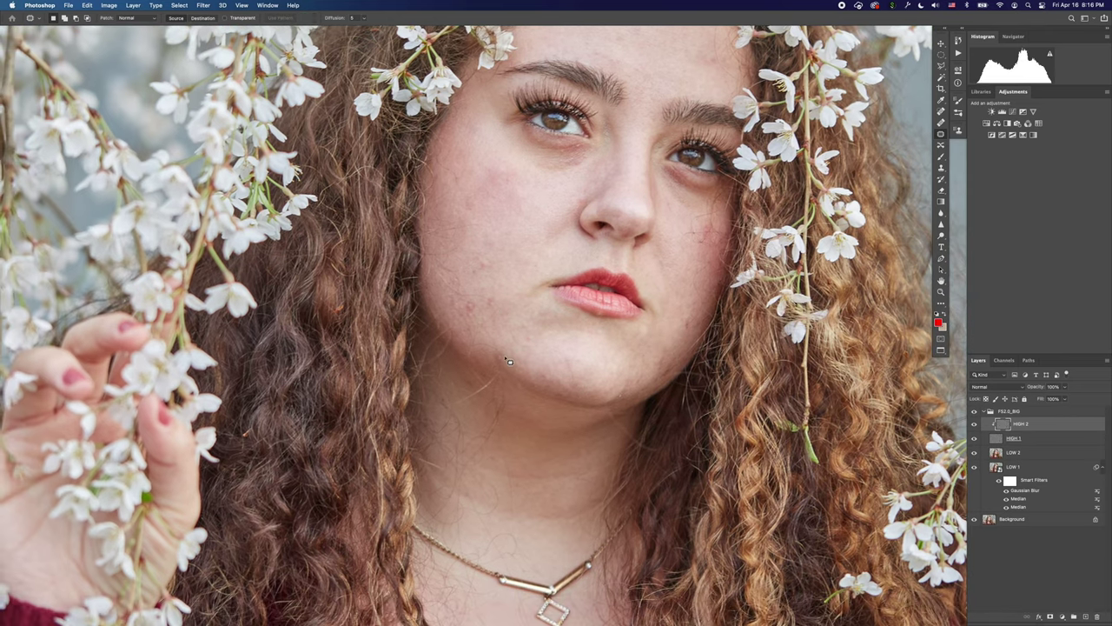
Patch the spots along the jawline below her right cheek and beside the chin.
{"action": "left_click_drag", "start_coordinate": [509, 355], "coordinate": [507, 356]}
{"action": "mouse_move", "coordinate": [506, 356]}
{"action": "left_mouse_down"}
{"action": "mouse_move", "coordinate": [513, 338]}
{"action": "mouse_move", "coordinate": [533, 337]}
{"action": "left_mouse_up"}
{"action": "key", "text": "super+d"}
{"action": "left_click_drag", "start_coordinate": [536, 341], "coordinate": [551, 338]}
{"action": "key", "text": "super+d"}
{"action": "scroll", "coordinate": [517, 271], "scroll_direction": "up", "scroll_amount": 2}
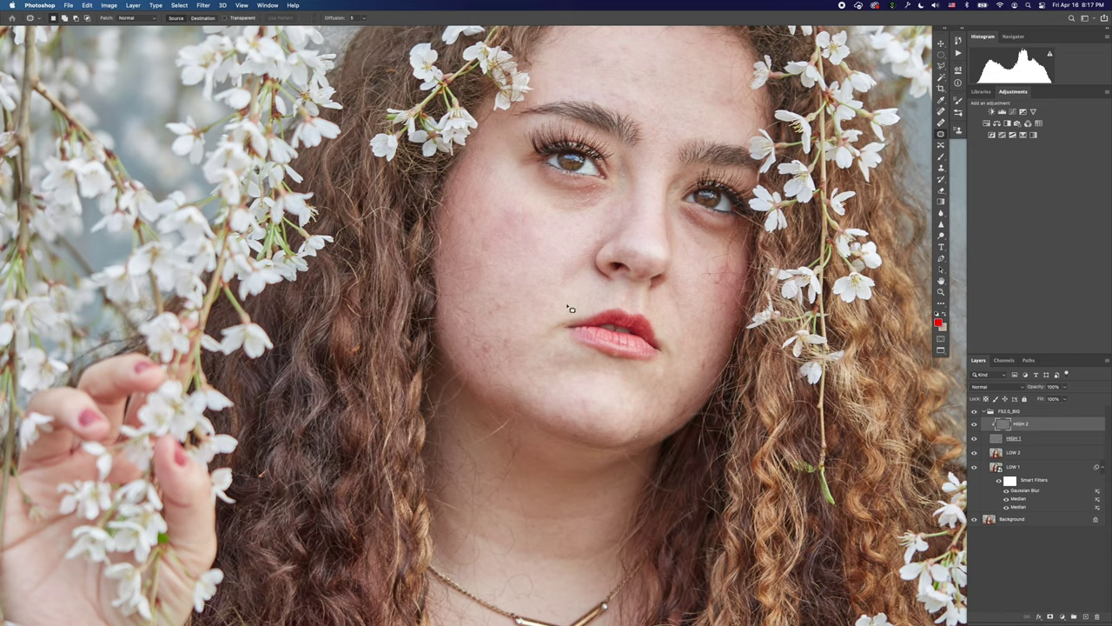
Switch to the Clone Stamp tool, reduce its brush size and set the flow to 1%.
{"action": "scroll", "coordinate": [522, 246], "scroll_direction": "up", "scroll_amount": 3}
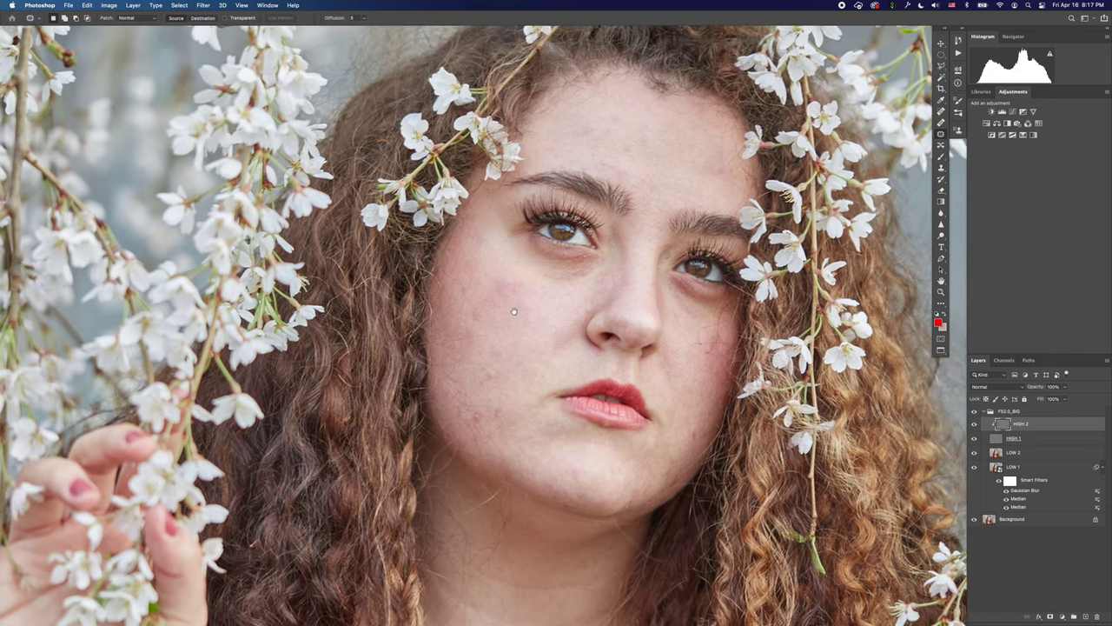
{"action": "key", "text": "s"}
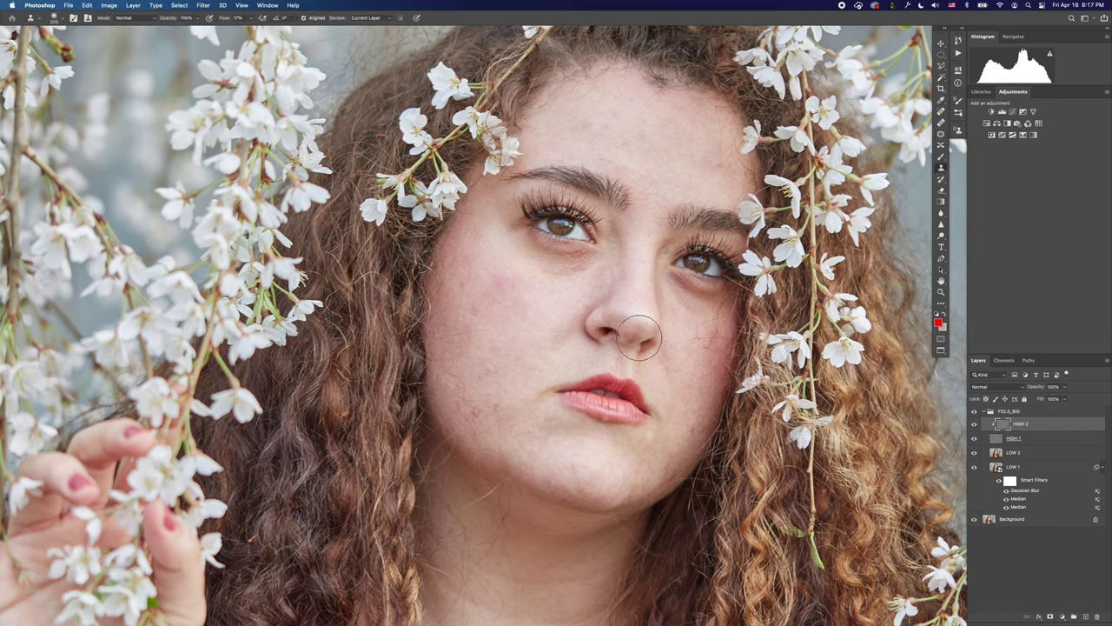
{"action": "key", "text": "bracketleft"}
{"action": "key", "text": "bracketleft"}
{"action": "key", "text": "bracketleft"}
{"action": "left_click", "coordinate": [251, 18]}
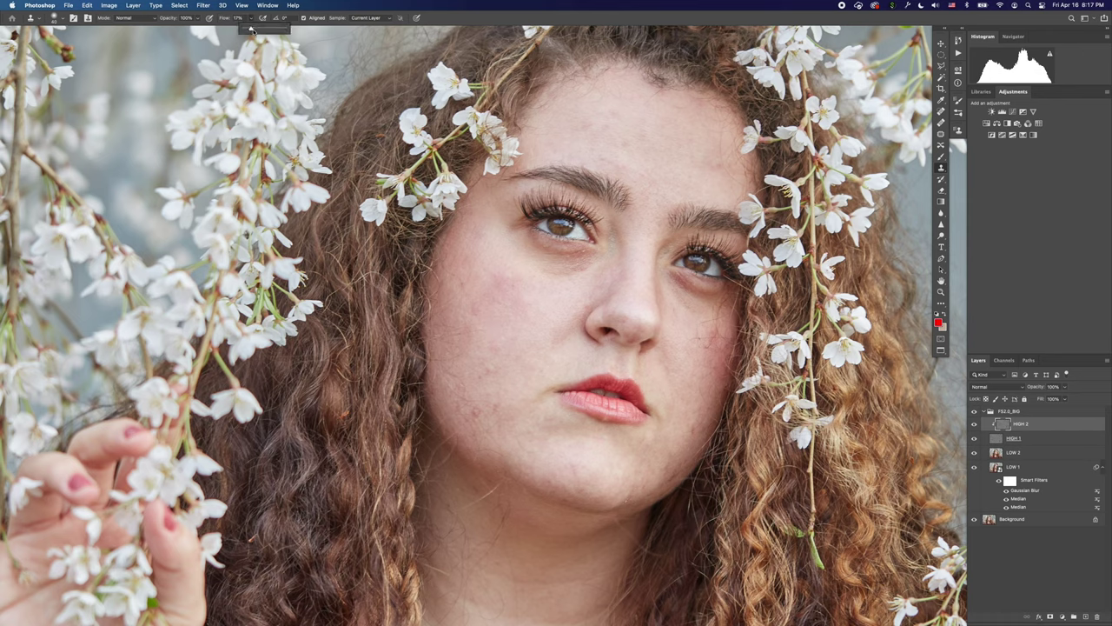
{"action": "left_click", "coordinate": [206, 161]}
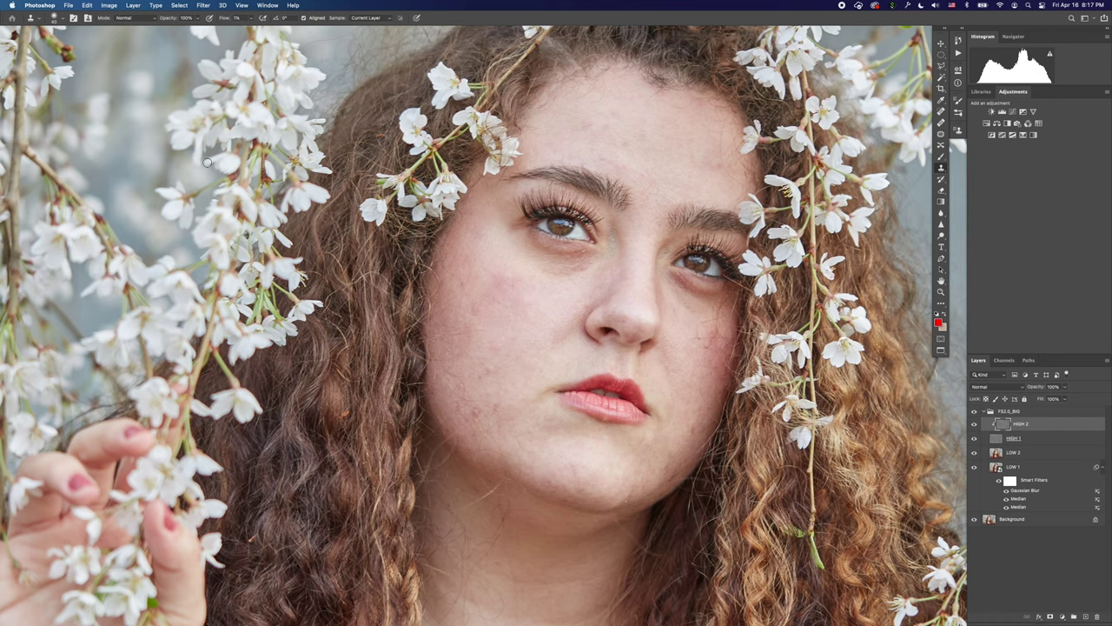
Examine the skin texture and stray hairs on her right cheek up close.
{"action": "mouse_move", "coordinate": [481, 314]}
{"action": "left_mouse_down"}
{"action": "mouse_move", "coordinate": [504, 298]}
{"action": "mouse_move", "coordinate": [487, 290]}
{"action": "mouse_move", "coordinate": [502, 301]}
{"action": "mouse_move", "coordinate": [511, 283]}
{"action": "mouse_move", "coordinate": [475, 311]}
{"action": "left_mouse_up"}
{"action": "key", "text": "super+plus"}
{"action": "key", "text": "super+plus"}
{"action": "key", "text": "super+plus"}
{"action": "key", "text": "super+plus"}
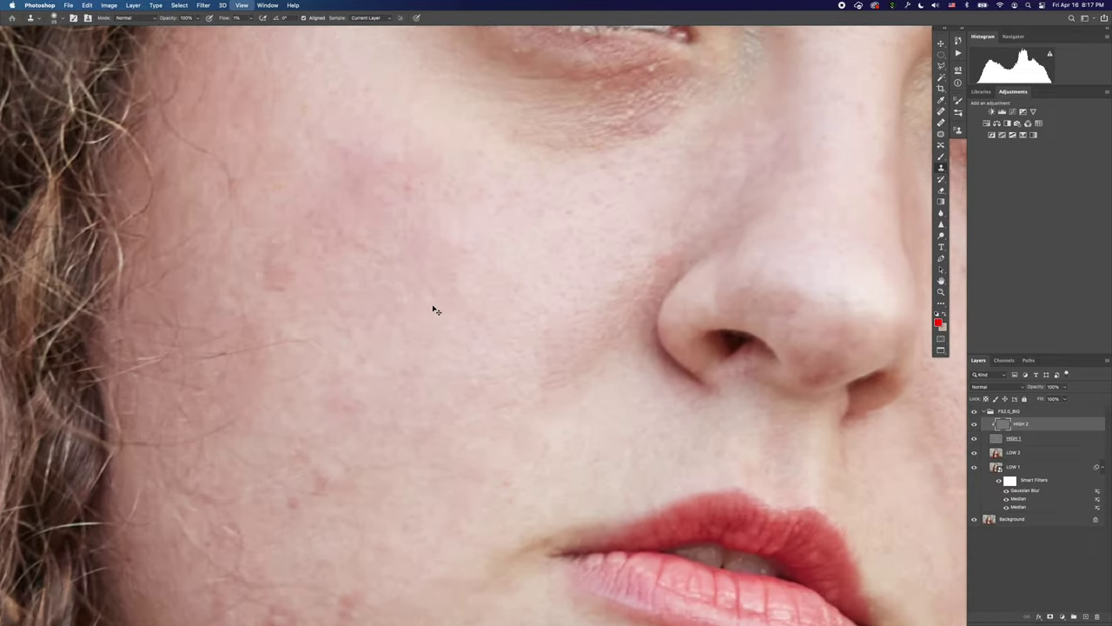
{"action": "scroll", "coordinate": [374, 295], "scroll_direction": "down", "scroll_amount": 5}
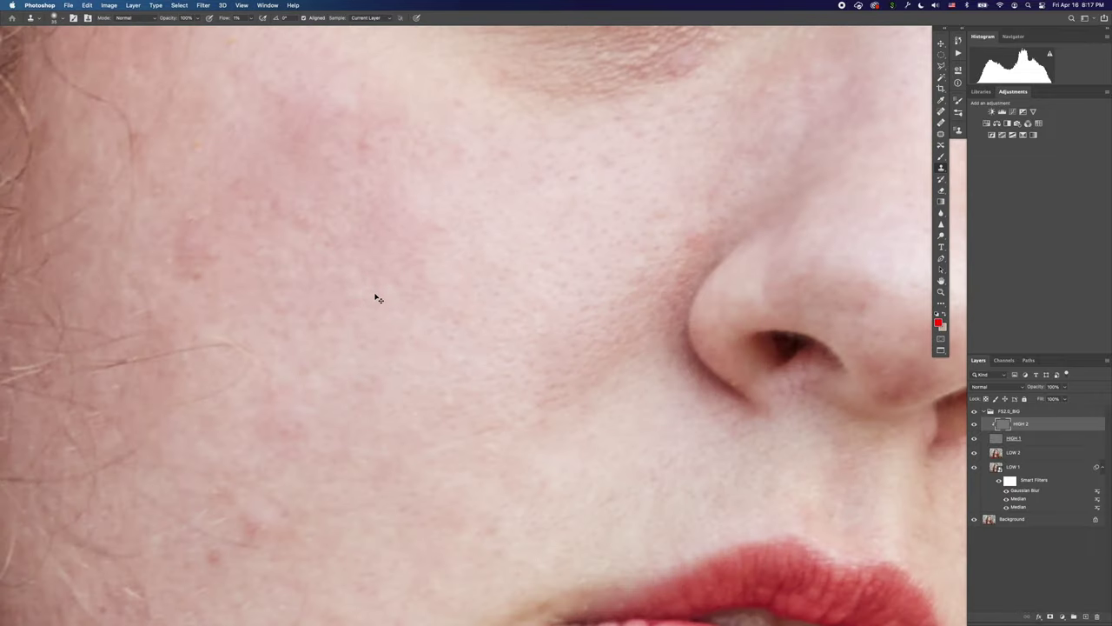
{"action": "left_click_drag", "start_coordinate": [442, 244], "coordinate": [451, 283]}
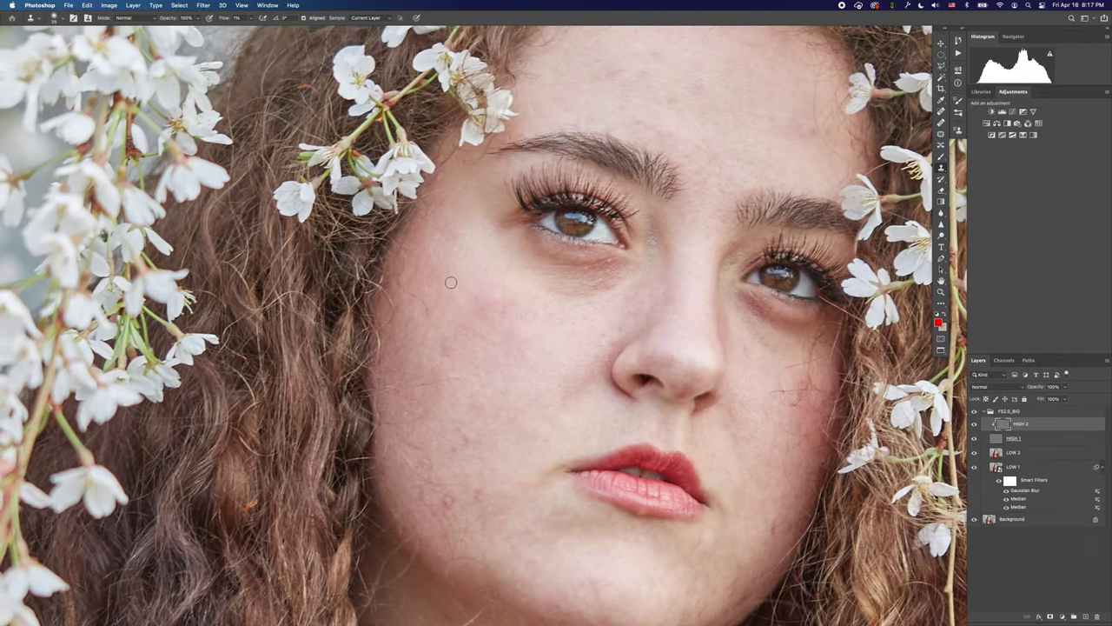
Clone clean skin texture at 1% flow over the outer part of her right cheek.
{"action": "left_click", "coordinate": [459, 284], "text": "alt"}
{"action": "left_click_drag", "start_coordinate": [440, 288], "coordinate": [425, 333]}
{"action": "left_click", "coordinate": [434, 342]}
Set the Clone Stamp flow to 100% and clone clean texture over the stray hairs near her right temple and upper cheek.
{"action": "left_click_drag", "start_coordinate": [250, 21], "coordinate": [266, 28]}
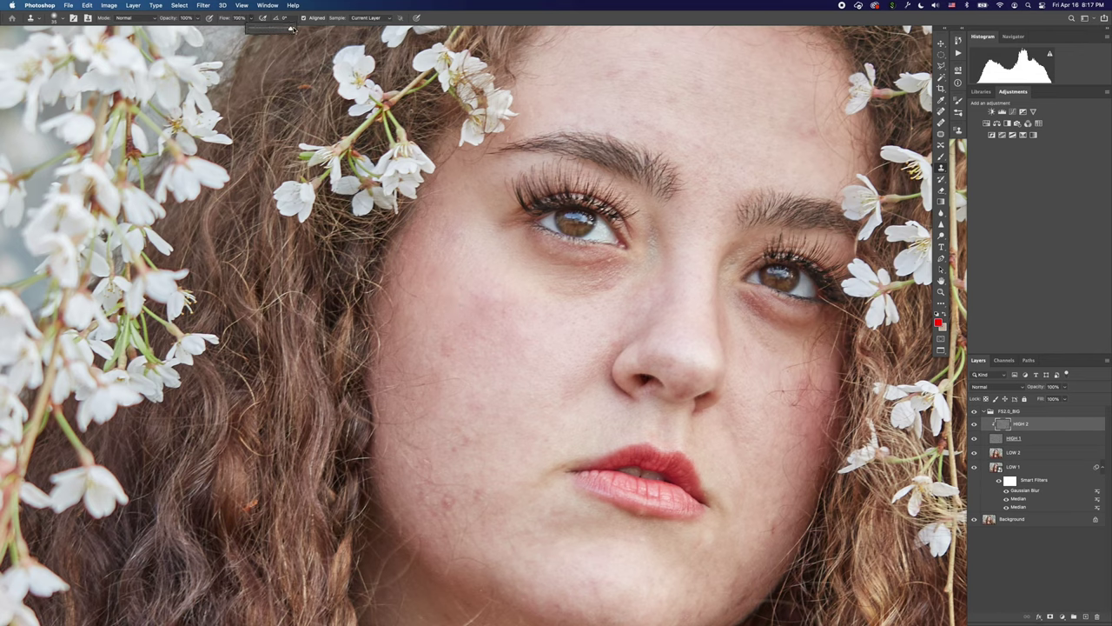
{"action": "left_click", "coordinate": [444, 310], "text": "alt"}
{"action": "left_click_drag", "start_coordinate": [422, 304], "coordinate": [422, 301]}
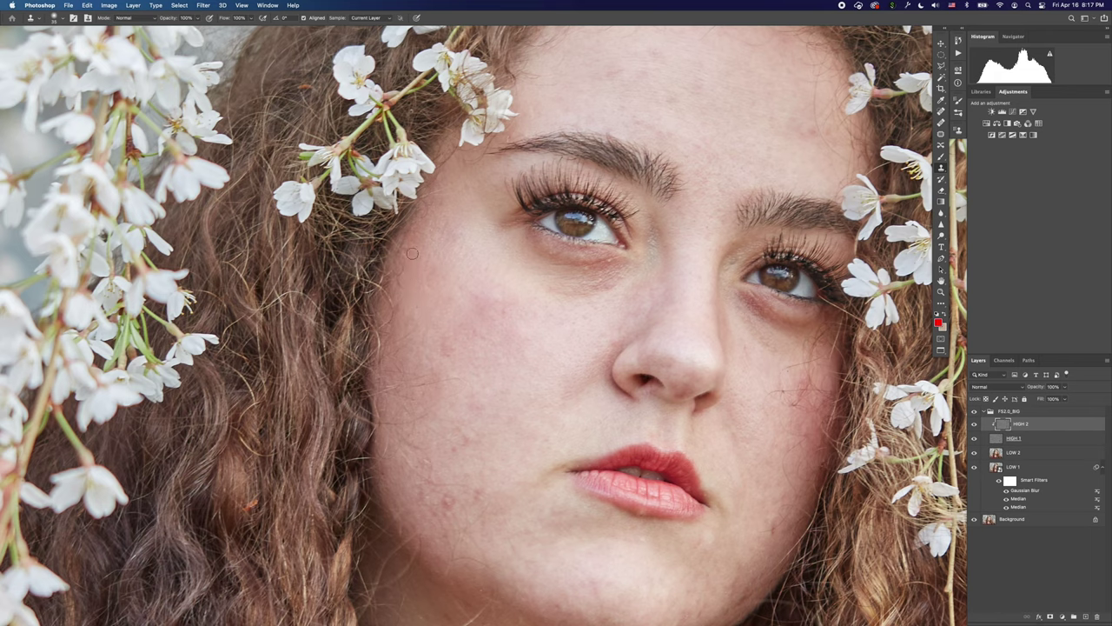
{"action": "left_click", "coordinate": [450, 278], "text": "alt"}
{"action": "left_click_drag", "start_coordinate": [427, 274], "coordinate": [424, 276]}
{"action": "left_click", "coordinate": [443, 271], "text": "alt"}
{"action": "left_click_drag", "start_coordinate": [430, 236], "coordinate": [431, 235]}
{"action": "scroll", "coordinate": [474, 321], "scroll_direction": "down", "scroll_amount": 2}
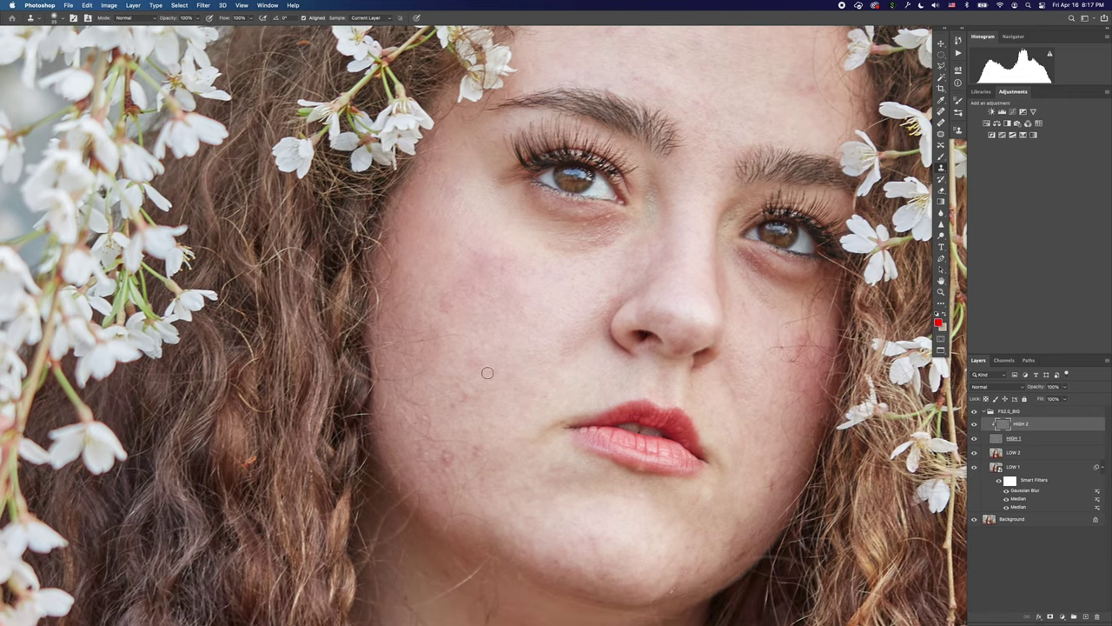
Clone clean texture over the small spots and stray hairs in the middle of her right cheek.
{"action": "scroll", "coordinate": [502, 414], "scroll_direction": "down", "scroll_amount": 2}
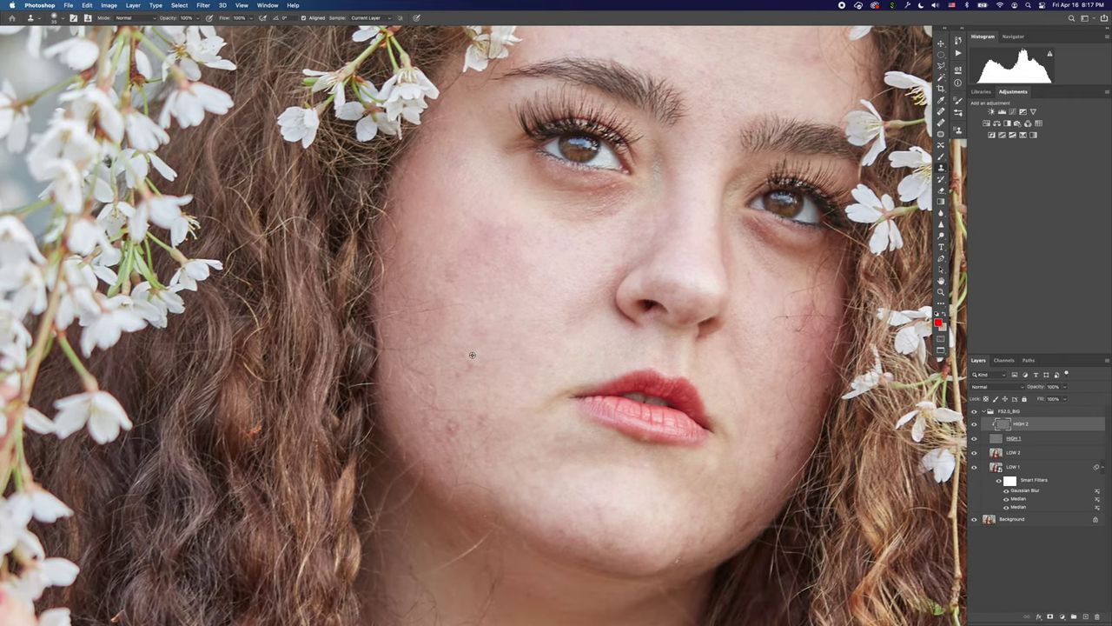
{"action": "mouse_move", "coordinate": [471, 367]}
{"action": "left_mouse_down"}
{"action": "mouse_move", "coordinate": [503, 357]}
{"action": "mouse_move", "coordinate": [461, 376]}
{"action": "left_mouse_up"}
{"action": "left_click", "coordinate": [484, 358], "text": "alt"}
{"action": "left_click", "coordinate": [449, 351], "text": "alt"}
{"action": "left_click_drag", "start_coordinate": [416, 325], "coordinate": [424, 344]}
{"action": "left_click", "coordinate": [448, 307], "text": "alt"}
{"action": "left_click_drag", "start_coordinate": [459, 279], "coordinate": [454, 278]}
Clone clean texture over the blemishes on her right lower cheek and toward the chin.
{"action": "scroll", "coordinate": [486, 347], "scroll_direction": "down", "scroll_amount": 5}
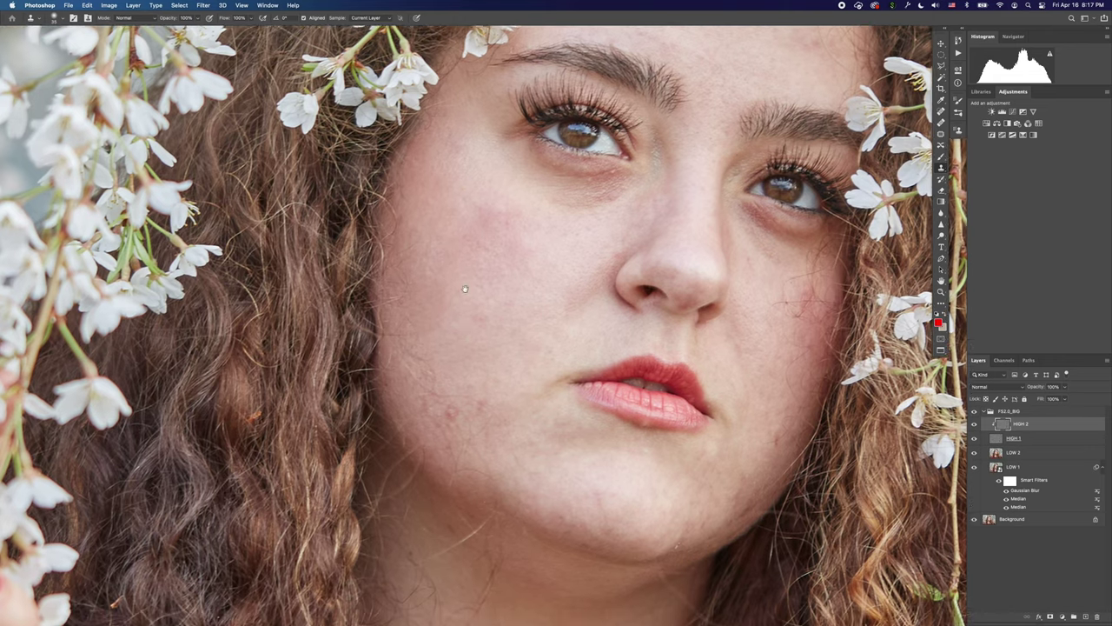
{"action": "left_click", "coordinate": [493, 331], "text": "alt"}
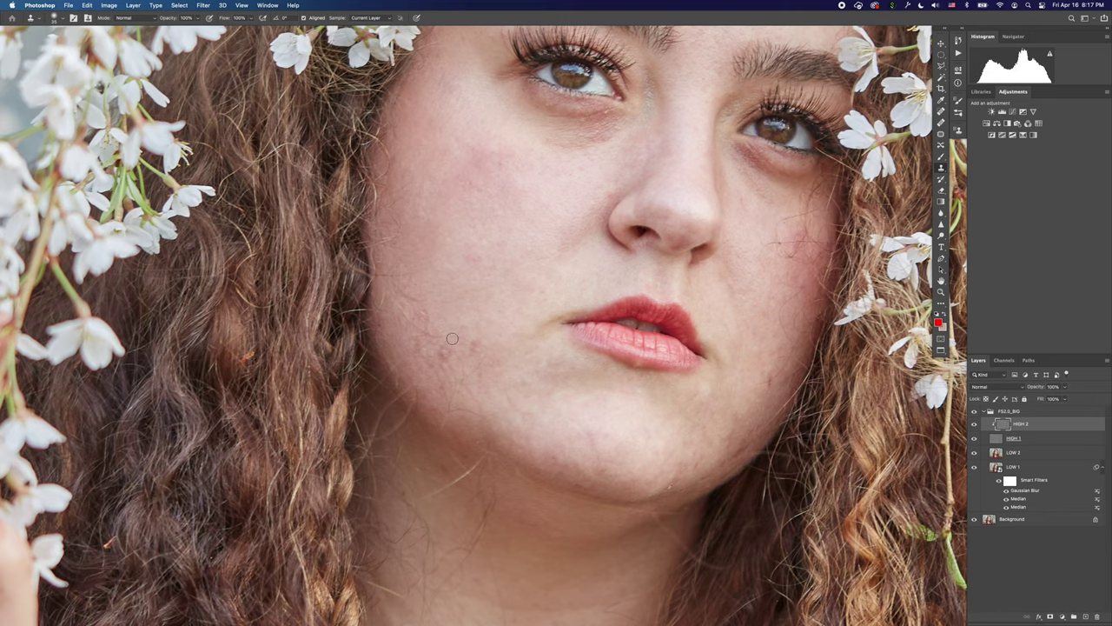
{"action": "mouse_move", "coordinate": [457, 343]}
{"action": "left_mouse_down"}
{"action": "mouse_move", "coordinate": [483, 376]}
{"action": "mouse_move", "coordinate": [476, 366]}
{"action": "mouse_move", "coordinate": [515, 365]}
{"action": "mouse_move", "coordinate": [527, 382]}
{"action": "mouse_move", "coordinate": [560, 378]}
{"action": "mouse_move", "coordinate": [534, 369]}
{"action": "mouse_move", "coordinate": [561, 405]}
{"action": "left_mouse_up"}
{"action": "left_click", "coordinate": [495, 385], "text": "alt"}
{"action": "left_click", "coordinate": [557, 360], "text": "alt"}
{"action": "left_click", "coordinate": [571, 405], "text": "alt"}
{"action": "left_click", "coordinate": [589, 395], "text": "alt"}
{"action": "left_click_drag", "start_coordinate": [553, 382], "coordinate": [561, 390]}
Clone away the remaining blemish cluster and stray hairs along her right jawline.
{"action": "scroll", "coordinate": [578, 399], "scroll_direction": "left", "scroll_amount": 5}
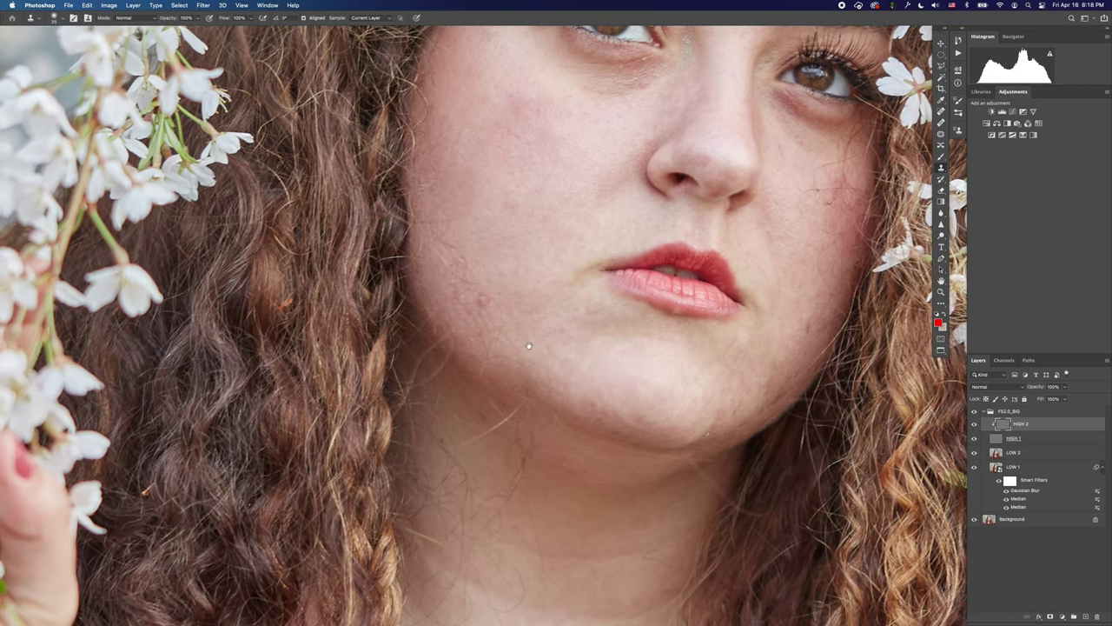
{"action": "mouse_move", "coordinate": [529, 346]}
{"action": "left_mouse_down"}
{"action": "mouse_move", "coordinate": [521, 377]}
{"action": "mouse_move", "coordinate": [567, 369]}
{"action": "mouse_move", "coordinate": [586, 381]}
{"action": "mouse_move", "coordinate": [520, 367]}
{"action": "left_mouse_up"}
{"action": "left_click", "coordinate": [540, 360], "text": "alt"}
{"action": "left_click", "coordinate": [587, 381], "text": "alt"}
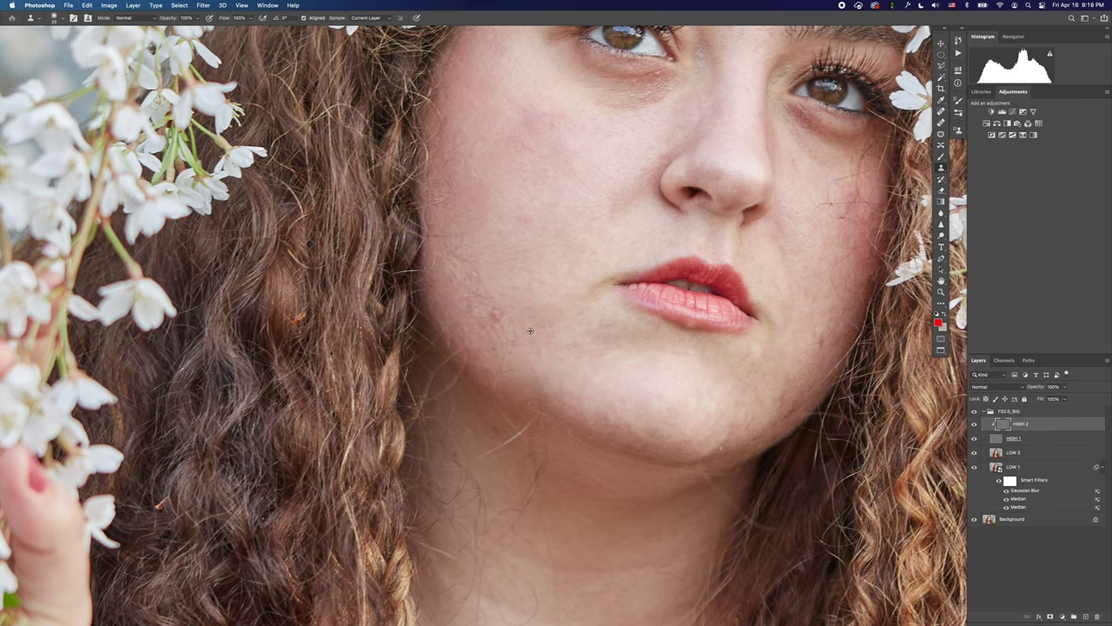
{"action": "left_click", "coordinate": [544, 338], "text": "alt"}
{"action": "mouse_move", "coordinate": [515, 332]}
{"action": "left_mouse_down"}
{"action": "mouse_move", "coordinate": [518, 307]}
{"action": "mouse_move", "coordinate": [504, 282]}
{"action": "mouse_move", "coordinate": [486, 296]}
{"action": "mouse_move", "coordinate": [491, 314]}
{"action": "mouse_move", "coordinate": [503, 279]}
{"action": "mouse_move", "coordinate": [487, 323]}
{"action": "mouse_move", "coordinate": [495, 356]}
{"action": "mouse_move", "coordinate": [504, 344]}
{"action": "mouse_move", "coordinate": [497, 381]}
{"action": "left_mouse_up"}
{"action": "left_click", "coordinate": [504, 282], "text": "alt"}
{"action": "left_click", "coordinate": [502, 342], "text": "alt"}
Clone clean texture over the stray hairs where her right lower cheek meets the curls.
{"action": "scroll", "coordinate": [521, 367], "scroll_direction": "up", "scroll_amount": 3}
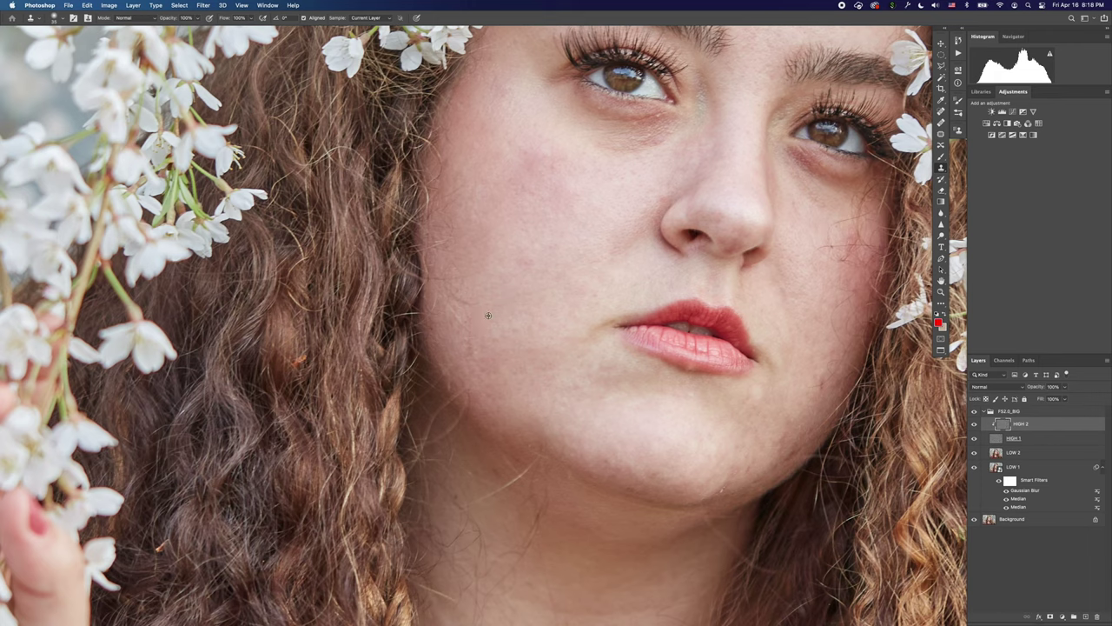
{"action": "left_click_drag", "start_coordinate": [468, 302], "coordinate": [472, 358]}
{"action": "left_click", "coordinate": [474, 325], "text": "alt"}
{"action": "left_click_drag", "start_coordinate": [451, 305], "coordinate": [456, 339]}
Clean up the last stray hairs and spots on the outer middle of her right cheek with the Clone Stamp.
{"action": "scroll", "coordinate": [476, 340], "scroll_direction": "up", "scroll_amount": 2}
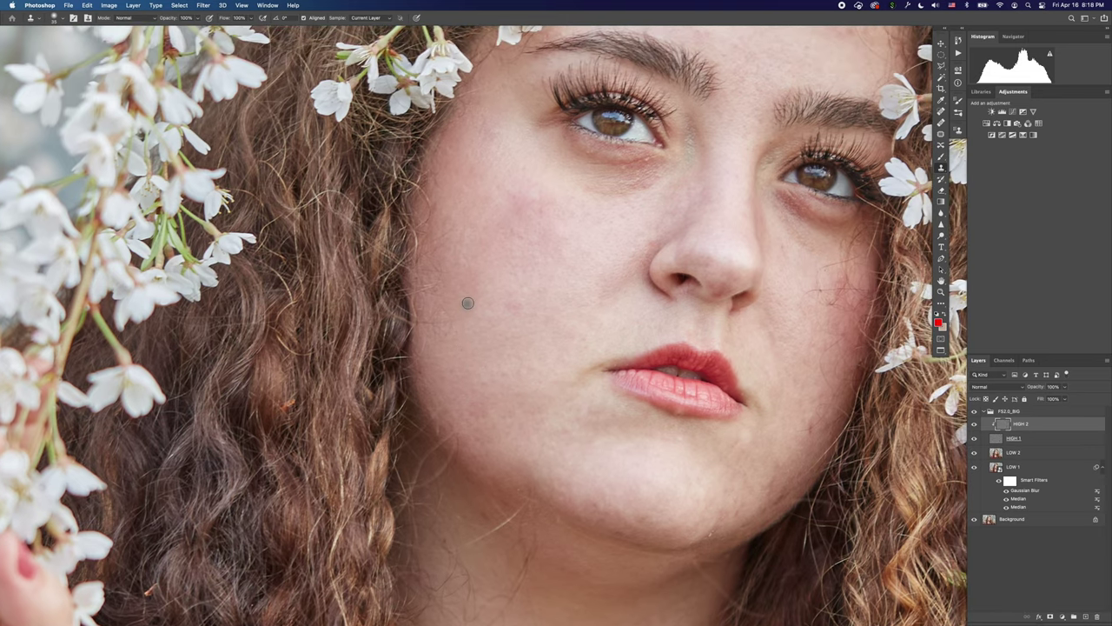
{"action": "left_click", "coordinate": [467, 303], "text": "alt"}
{"action": "mouse_move", "coordinate": [435, 313]}
{"action": "left_mouse_down"}
{"action": "mouse_move", "coordinate": [448, 330]}
{"action": "mouse_move", "coordinate": [430, 324]}
{"action": "mouse_move", "coordinate": [454, 327]}
{"action": "left_mouse_up"}
{"action": "scroll", "coordinate": [442, 352], "scroll_direction": "down", "scroll_amount": 1}
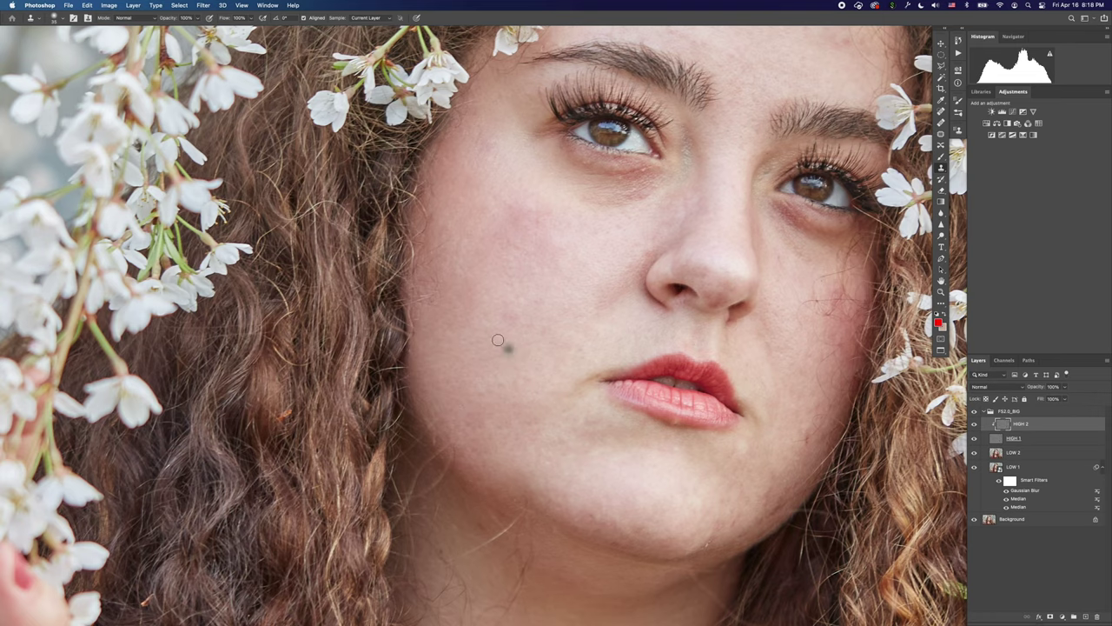
{"action": "left_click", "coordinate": [506, 347]}
{"action": "scroll", "coordinate": [486, 338], "scroll_direction": "up", "scroll_amount": 3}
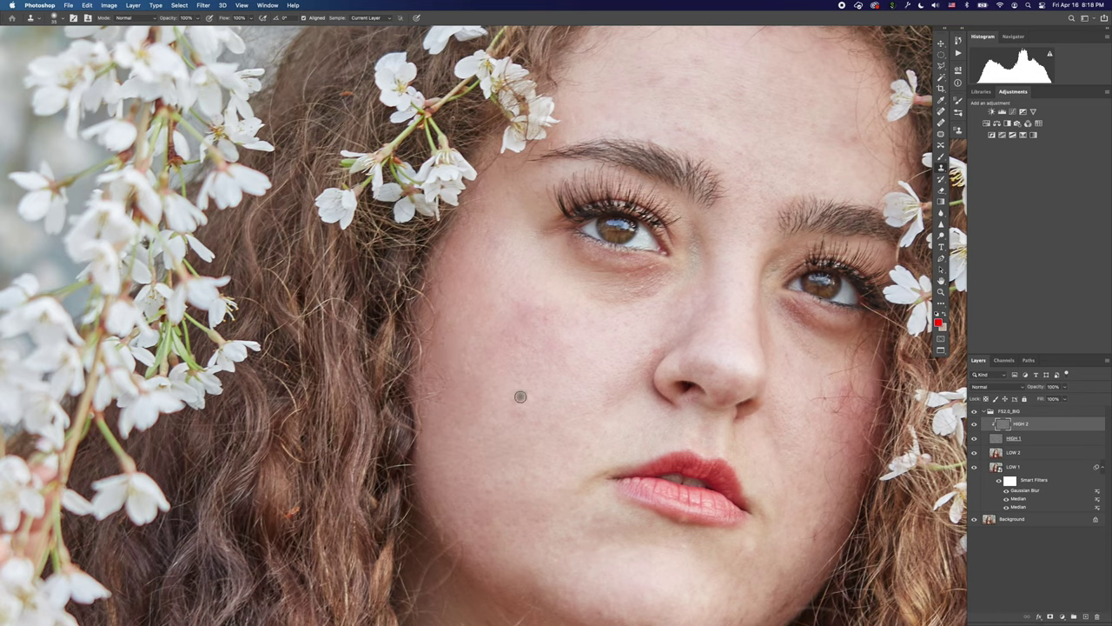
{"action": "left_click", "coordinate": [457, 376]}
Return to the Patch tool and patch the blemish in the upper centre of the forehead.
{"action": "scroll", "coordinate": [583, 343], "scroll_direction": "up", "scroll_amount": 5}
{"action": "scroll", "coordinate": [582, 343], "scroll_direction": "right", "scroll_amount": 4}
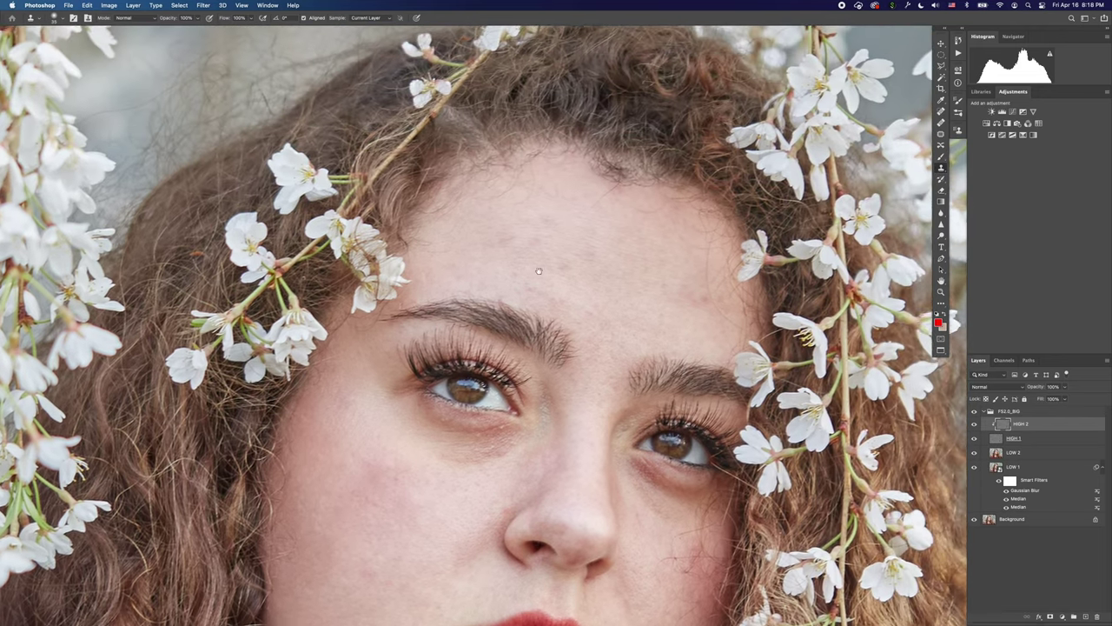
{"action": "scroll", "coordinate": [546, 268], "scroll_direction": "up", "scroll_amount": 2}
{"action": "scroll", "coordinate": [546, 268], "scroll_direction": "right", "scroll_amount": 1}
{"action": "key", "text": "shift+j"}
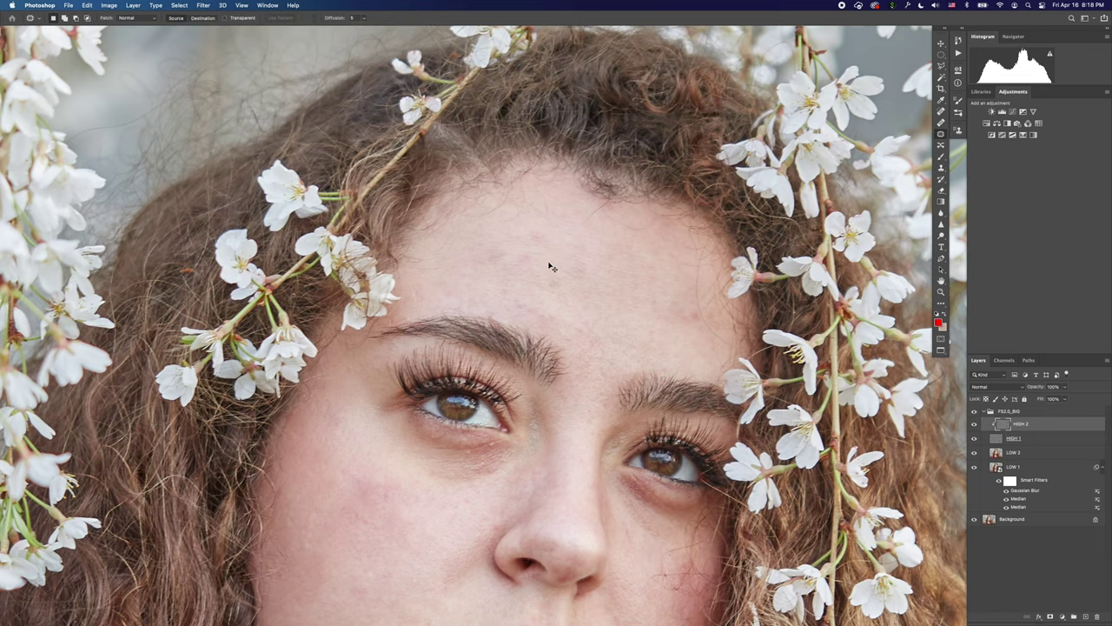
{"action": "scroll", "coordinate": [549, 267], "scroll_direction": "up", "scroll_amount": 3}
{"action": "scroll", "coordinate": [495, 205], "scroll_direction": "up", "scroll_amount": 2}
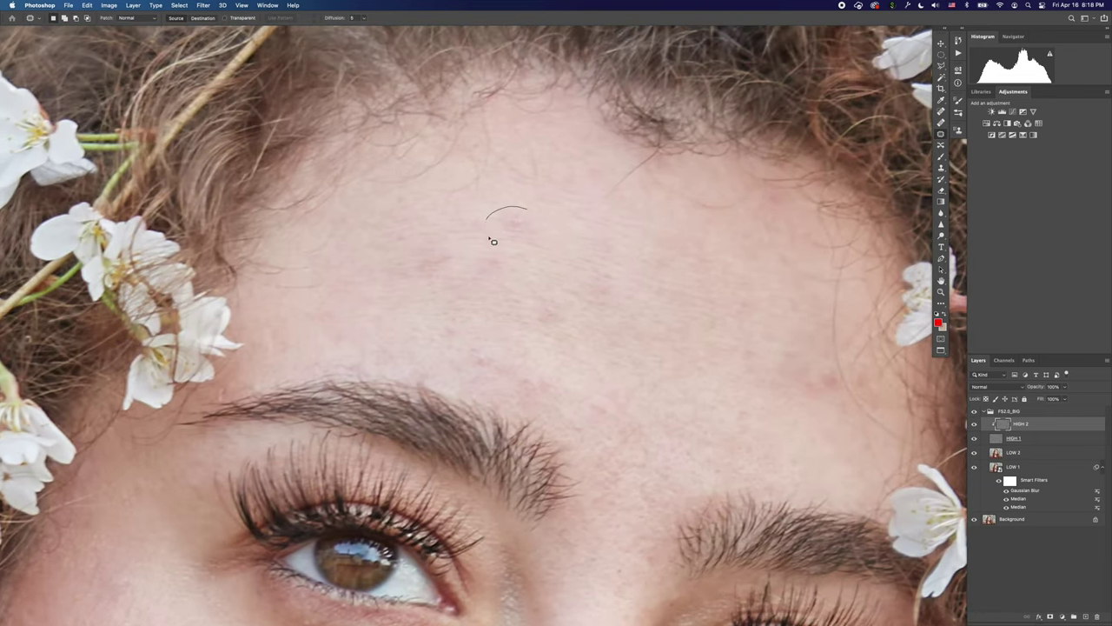
{"action": "mouse_move", "coordinate": [489, 238]}
{"action": "left_mouse_down"}
{"action": "mouse_move", "coordinate": [535, 217]}
{"action": "mouse_move", "coordinate": [590, 247]}
{"action": "left_mouse_up"}
{"action": "key", "text": "super+d"}
Patch the two reddish marks on the forehead above her right eyebrow.
{"action": "left_click_drag", "start_coordinate": [439, 258], "coordinate": [447, 258]}
{"action": "left_click_drag", "start_coordinate": [435, 263], "coordinate": [384, 285]}
{"action": "key", "text": "super+d"}
{"action": "mouse_move", "coordinate": [516, 271]}
{"action": "left_mouse_down"}
{"action": "mouse_move", "coordinate": [504, 255]}
{"action": "mouse_move", "coordinate": [517, 273]}
{"action": "left_mouse_up"}
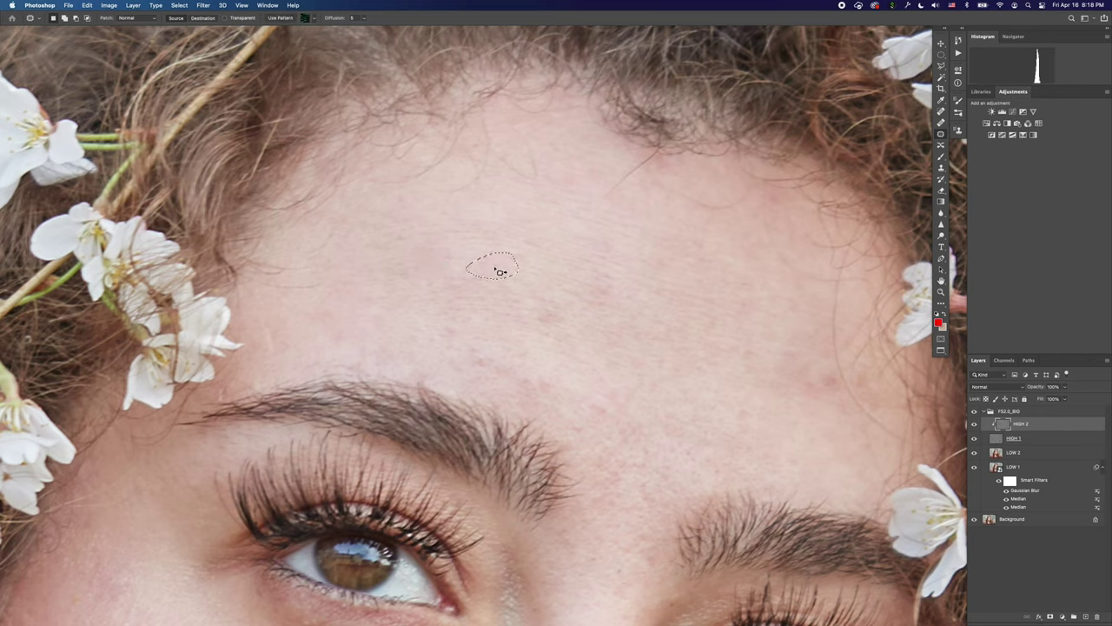
{"action": "key", "text": "super+d"}
Patch the remaining blemishes in the middle of the forehead with nearby clean texture.
{"action": "mouse_move", "coordinate": [613, 284]}
{"action": "left_mouse_down"}
{"action": "mouse_move", "coordinate": [573, 305]}
{"action": "mouse_move", "coordinate": [482, 285]}
{"action": "left_mouse_up"}
{"action": "key", "text": "super+d"}
{"action": "left_click_drag", "start_coordinate": [535, 335], "coordinate": [561, 310]}
{"action": "left_click_drag", "start_coordinate": [546, 317], "coordinate": [482, 313]}
{"action": "key", "text": "super+d"}
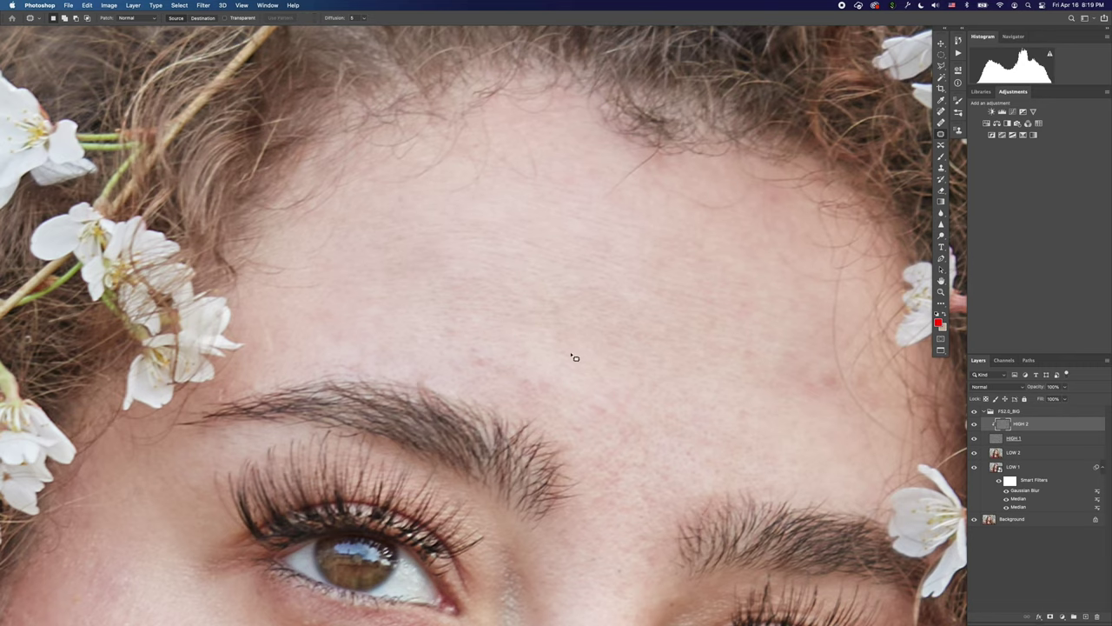
{"action": "scroll", "coordinate": [608, 374], "scroll_direction": "down", "scroll_amount": 5}
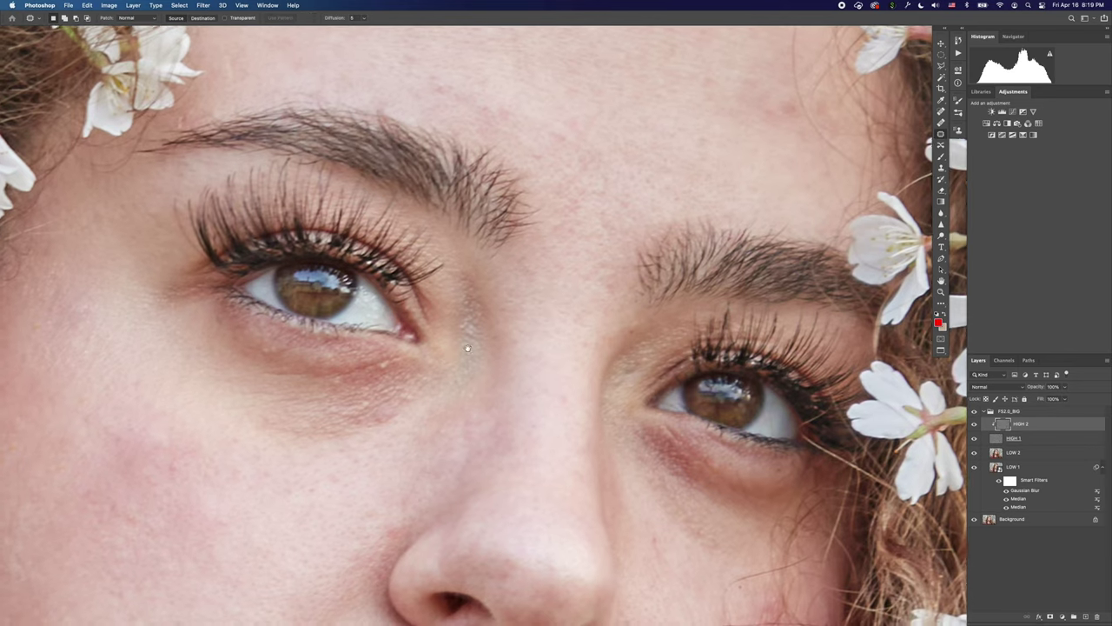
Patch the rough texture and fine lines beneath her right eye with nearby clean skin.
{"action": "scroll", "coordinate": [464, 348], "scroll_direction": "left", "scroll_amount": 2}
{"action": "scroll", "coordinate": [464, 348], "scroll_direction": "down", "scroll_amount": 1}
{"action": "left_click_drag", "start_coordinate": [429, 363], "coordinate": [461, 359]}
{"action": "key", "text": "super+d"}
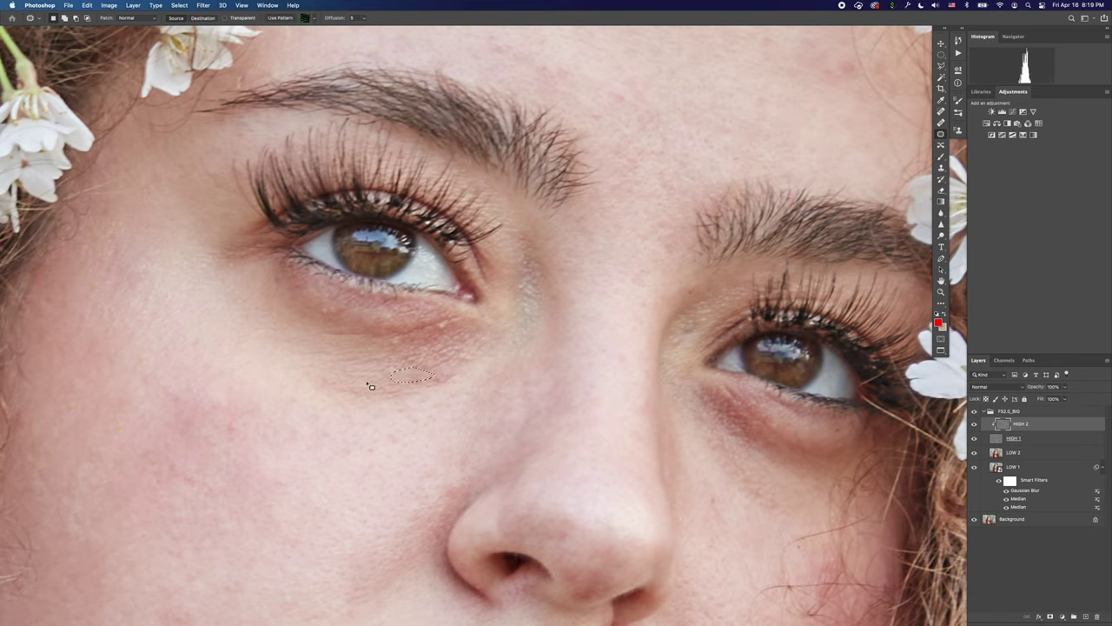
{"action": "mouse_move", "coordinate": [433, 334]}
{"action": "left_mouse_down"}
{"action": "mouse_move", "coordinate": [455, 325]}
{"action": "mouse_move", "coordinate": [442, 340]}
{"action": "mouse_move", "coordinate": [415, 336]}
{"action": "left_mouse_up"}
{"action": "key", "text": "super+d"}
{"action": "mouse_move", "coordinate": [415, 332]}
{"action": "left_mouse_down"}
{"action": "mouse_move", "coordinate": [409, 361]}
{"action": "mouse_move", "coordinate": [358, 330]}
{"action": "left_mouse_up"}
{"action": "key", "text": "super+d"}
{"action": "left_click_drag", "start_coordinate": [346, 337], "coordinate": [325, 348]}
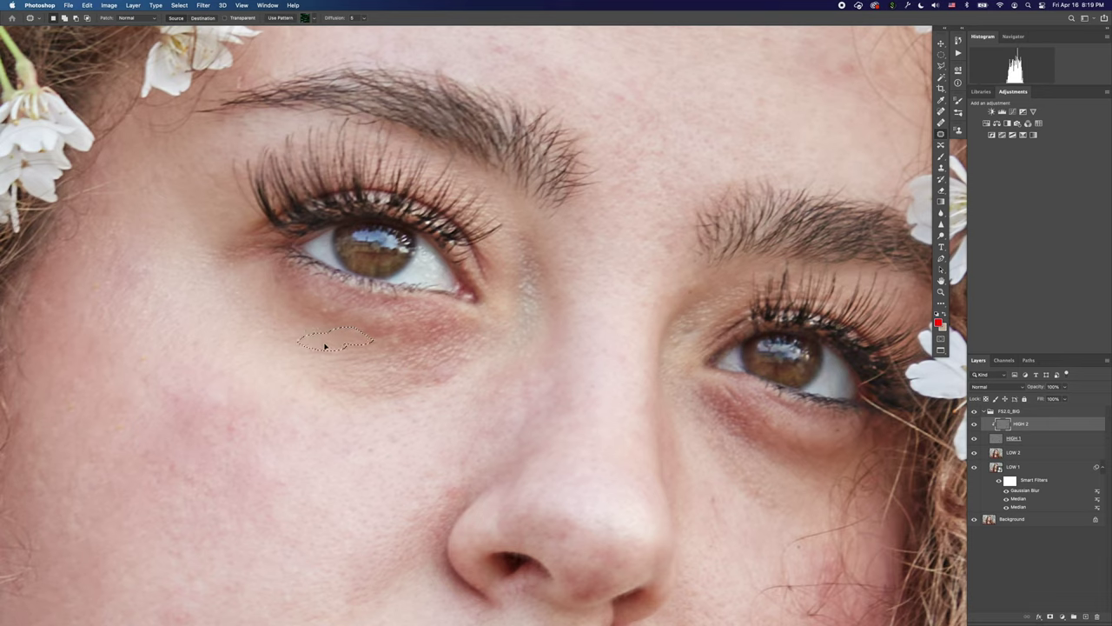
{"action": "key", "text": "super+d"}
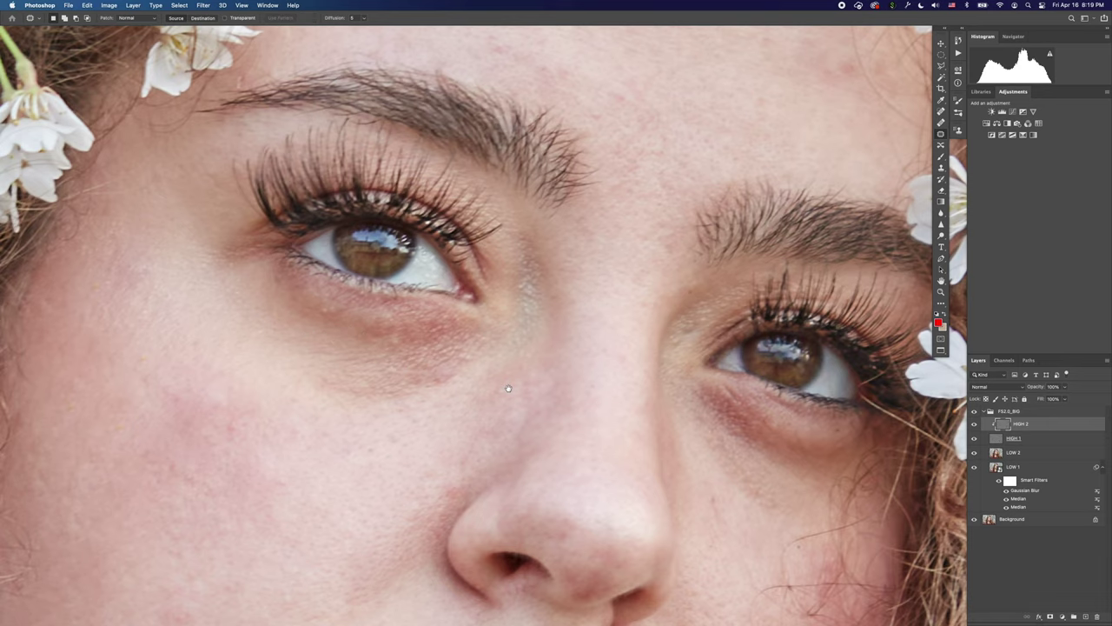
Add a Curves adjustment layer above HIGH 2 and pull its midtones down to darken the image and exaggerate skin flaws.
{"action": "scroll", "coordinate": [509, 388], "scroll_direction": "down", "scroll_amount": 10}
{"action": "scroll", "coordinate": [508, 388], "scroll_direction": "right", "scroll_amount": 6}
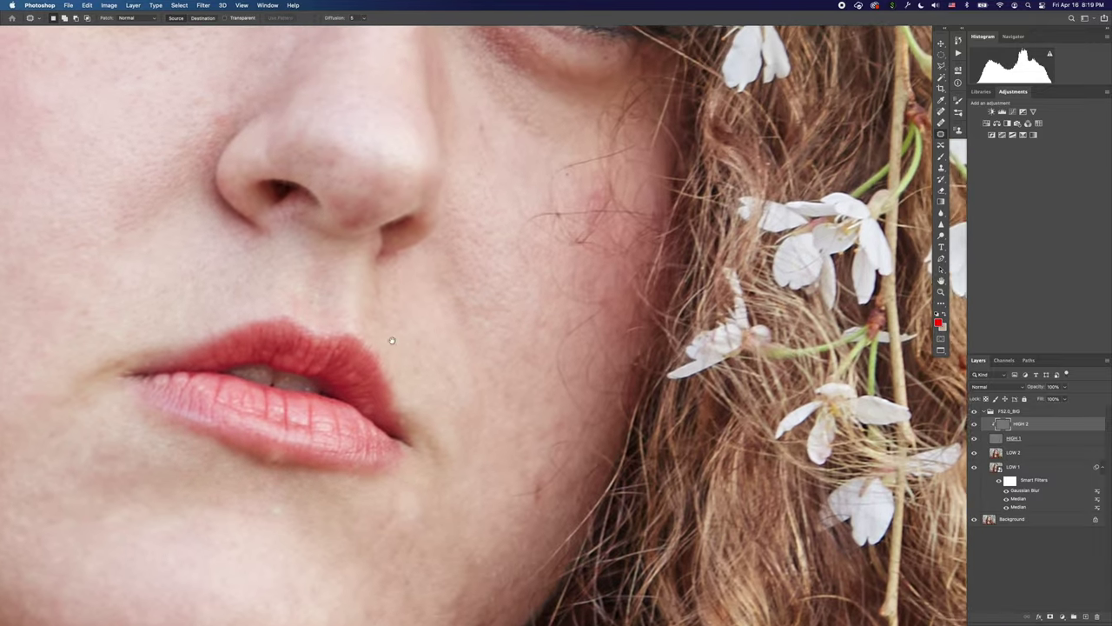
{"action": "scroll", "coordinate": [391, 339], "scroll_direction": "up", "scroll_amount": 5}
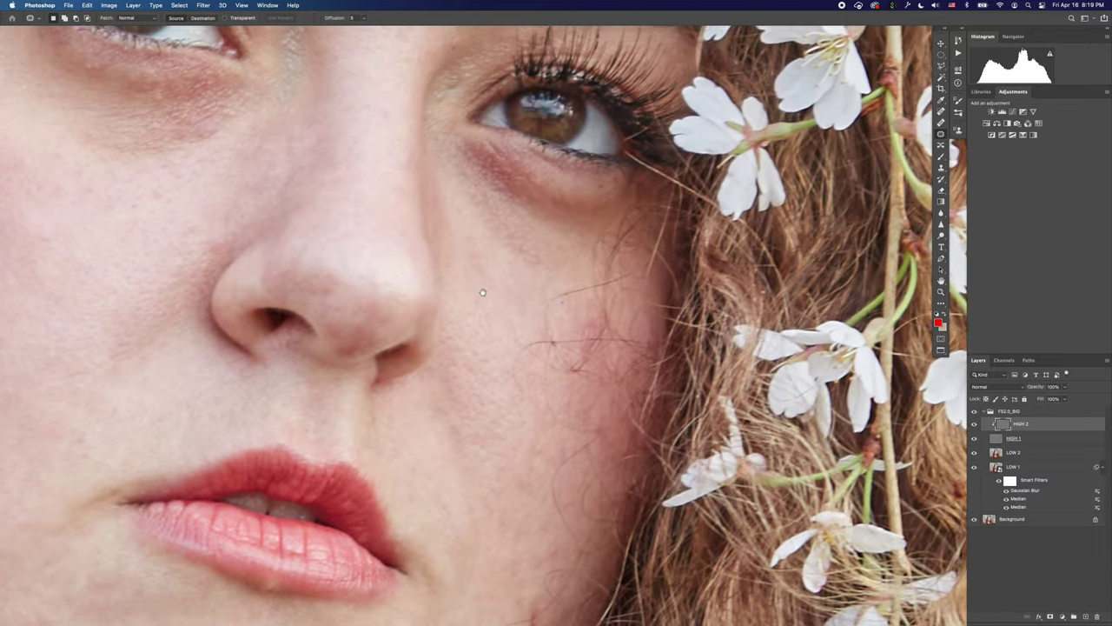
{"action": "scroll", "coordinate": [496, 304], "scroll_direction": "down", "scroll_amount": 2}
{"action": "scroll", "coordinate": [495, 304], "scroll_direction": "left", "scroll_amount": 2}
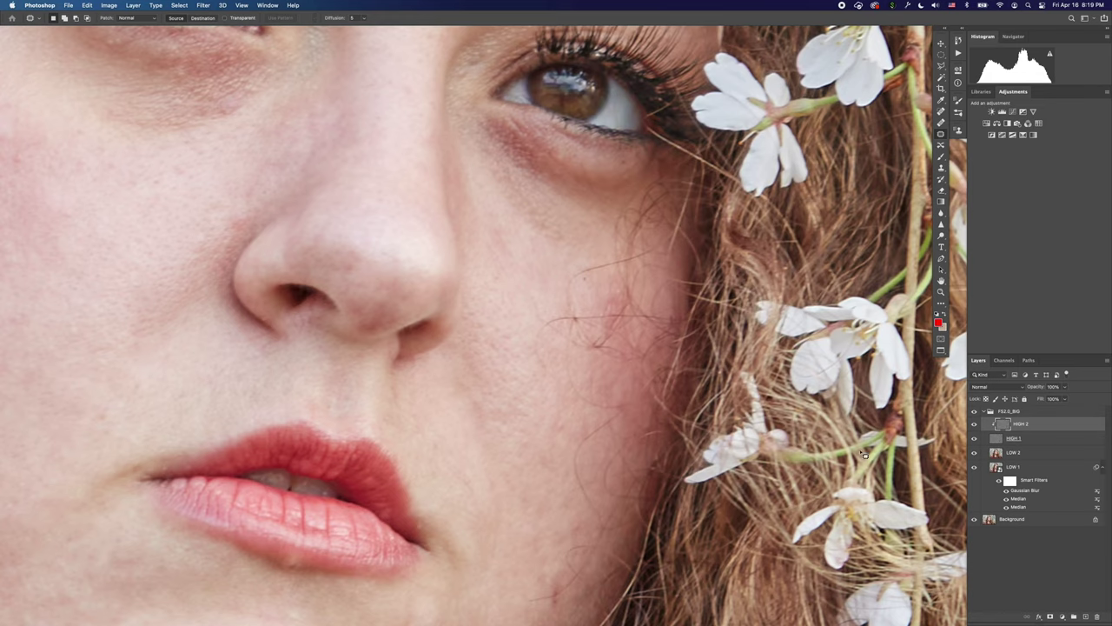
{"action": "left_click", "coordinate": [1062, 617]}
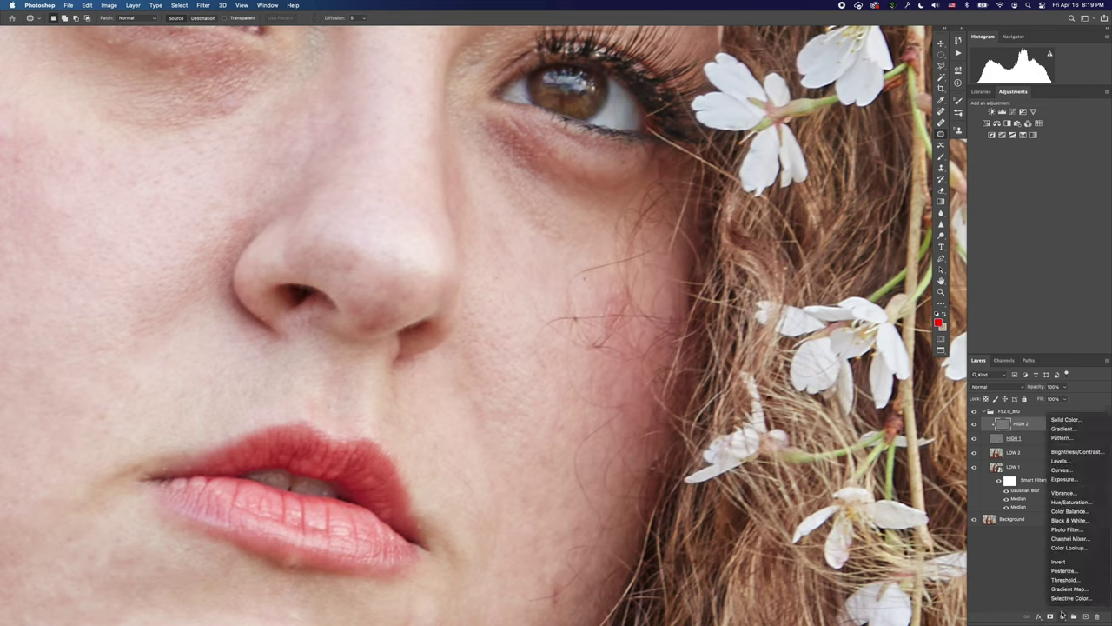
{"action": "left_click", "coordinate": [1060, 470]}
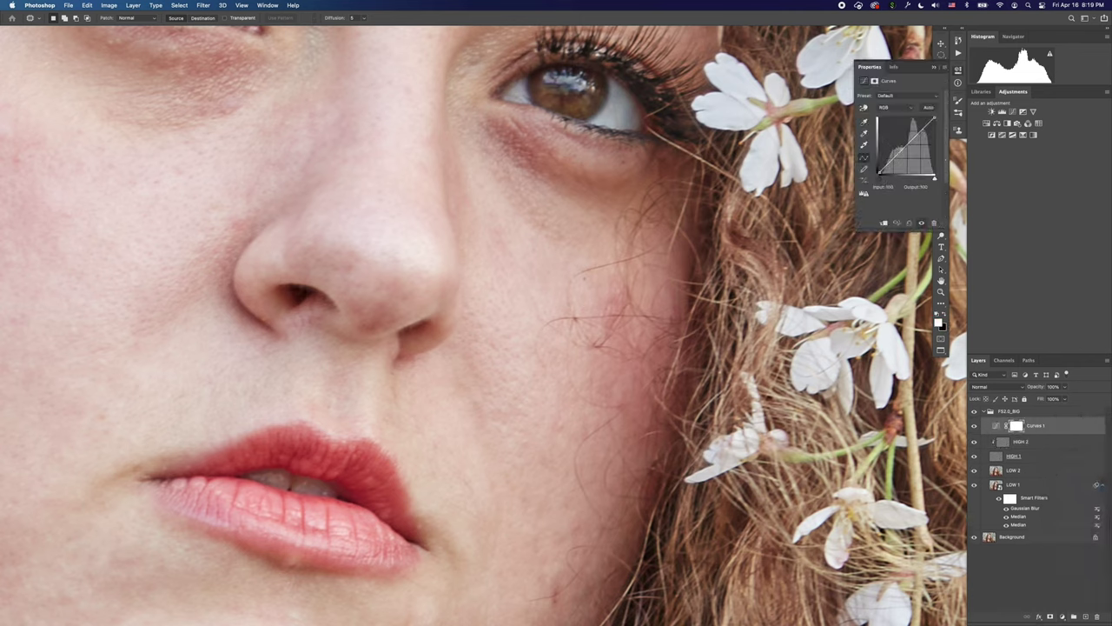
{"action": "left_click_drag", "start_coordinate": [903, 147], "coordinate": [914, 154]}
{"action": "left_click_drag", "start_coordinate": [306, 368], "coordinate": [599, 275]}
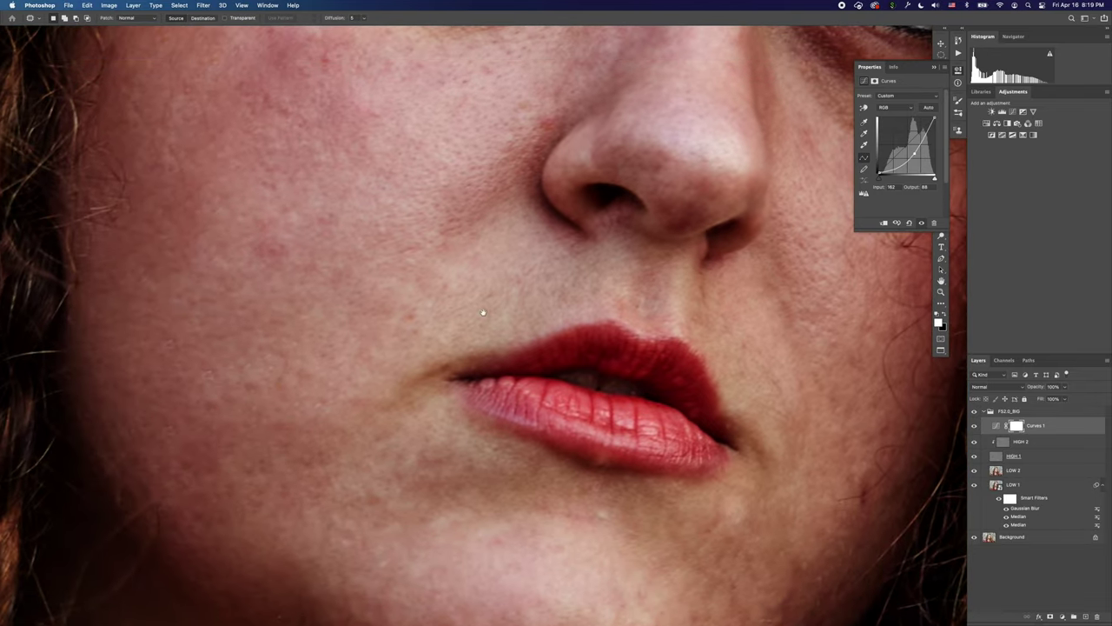
Select the HIGH 2 layer and patch the spots in the reddish area of her right cheek below the eye.
{"action": "scroll", "coordinate": [483, 313], "scroll_direction": "up", "scroll_amount": 5}
{"action": "scroll", "coordinate": [483, 313], "scroll_direction": "left", "scroll_amount": 3}
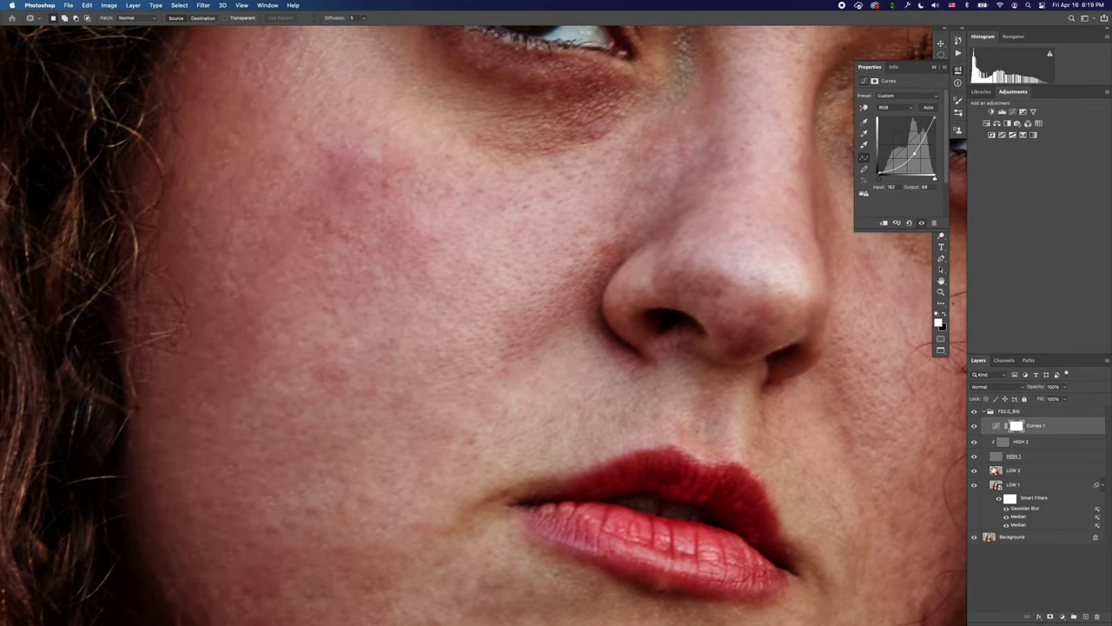
{"action": "left_click", "coordinate": [1005, 444]}
{"action": "scroll", "coordinate": [296, 210], "scroll_direction": "up", "scroll_amount": 3}
{"action": "scroll", "coordinate": [296, 211], "scroll_direction": "left", "scroll_amount": 4}
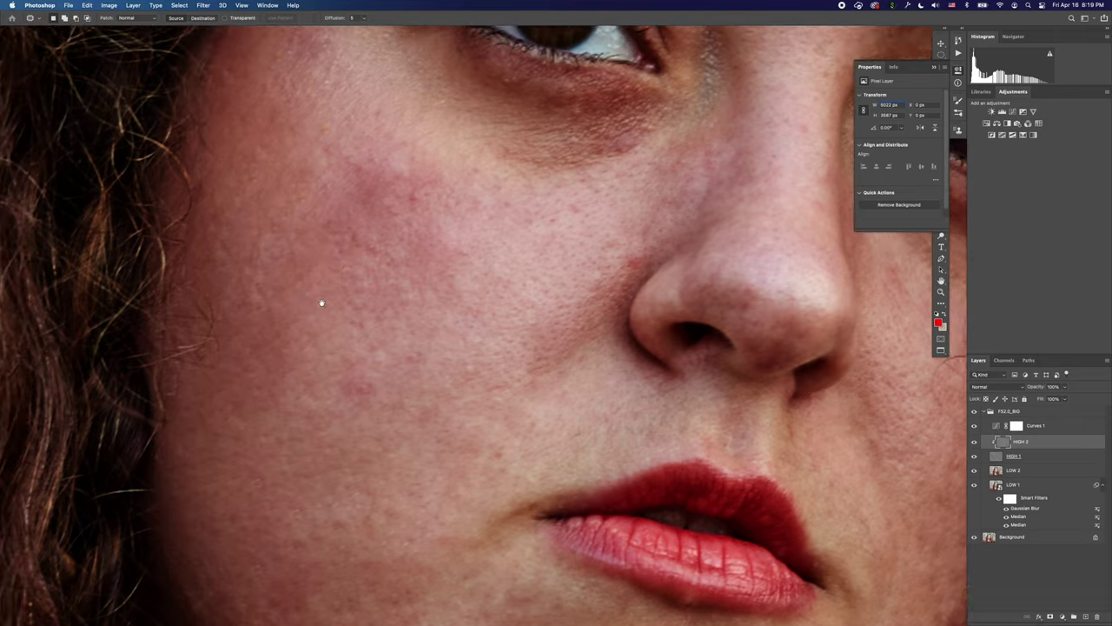
{"action": "scroll", "coordinate": [449, 266], "scroll_direction": "up", "scroll_amount": 2}
{"action": "scroll", "coordinate": [449, 266], "scroll_direction": "left", "scroll_amount": 1}
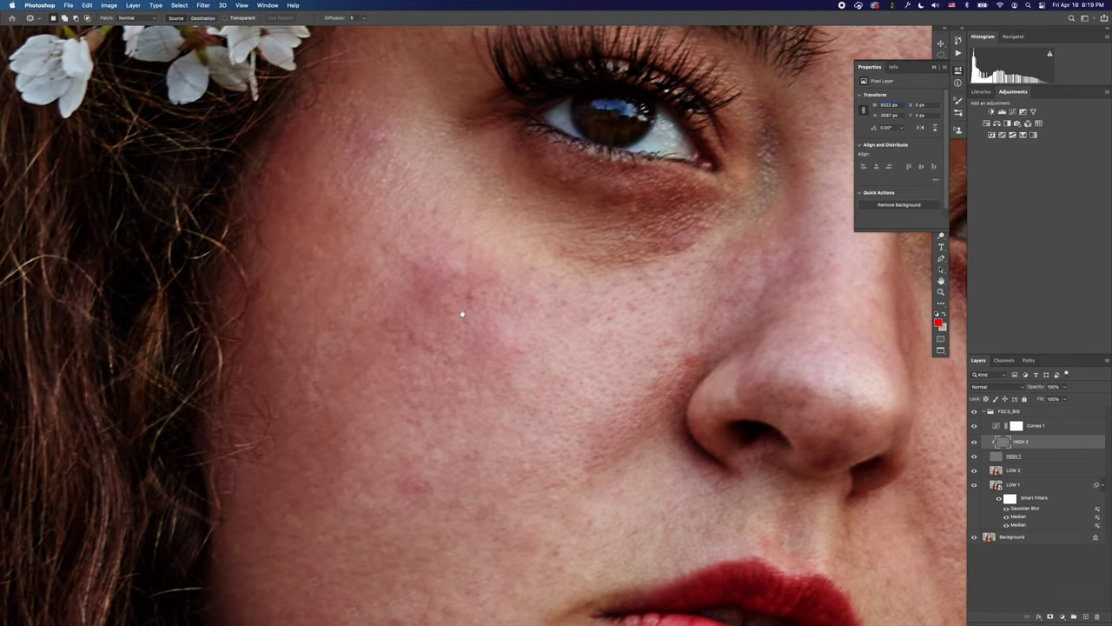
{"action": "left_click_drag", "start_coordinate": [486, 292], "coordinate": [471, 283]}
{"action": "mouse_move", "coordinate": [476, 294]}
{"action": "left_mouse_down"}
{"action": "mouse_move", "coordinate": [504, 313]}
{"action": "mouse_move", "coordinate": [460, 299]}
{"action": "left_mouse_up"}
{"action": "key", "text": "super+d"}
{"action": "left_click_drag", "start_coordinate": [454, 308], "coordinate": [470, 328]}
{"action": "key", "text": "super+d"}
Patch the small orange spots on the upper outer part of her right cheek.
{"action": "scroll", "coordinate": [404, 285], "scroll_direction": "up", "scroll_amount": 2}
{"action": "scroll", "coordinate": [404, 286], "scroll_direction": "left", "scroll_amount": 1}
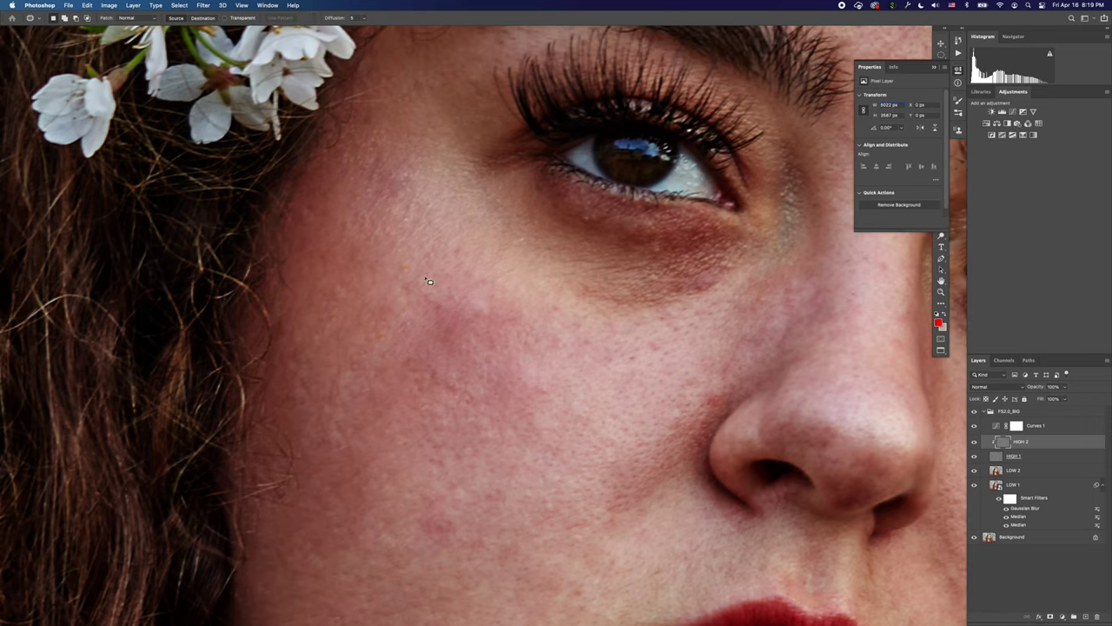
{"action": "left_click_drag", "start_coordinate": [405, 286], "coordinate": [410, 255]}
{"action": "left_click_drag", "start_coordinate": [408, 268], "coordinate": [427, 248]}
{"action": "key", "text": "super+d"}
{"action": "left_click_drag", "start_coordinate": [423, 288], "coordinate": [414, 273]}
{"action": "mouse_move", "coordinate": [410, 284]}
{"action": "left_mouse_down"}
{"action": "mouse_move", "coordinate": [388, 340]}
{"action": "mouse_move", "coordinate": [382, 318]}
{"action": "left_mouse_up"}
{"action": "key", "text": "super+d"}
Patch the remaining marks on her right cheek closer to the hairline.
{"action": "left_click_drag", "start_coordinate": [389, 335], "coordinate": [408, 355]}
{"action": "key", "text": "super+d"}
{"action": "left_click_drag", "start_coordinate": [354, 307], "coordinate": [343, 294]}
{"action": "left_click_drag", "start_coordinate": [341, 310], "coordinate": [369, 269]}
{"action": "key", "text": "super+d"}
{"action": "left_click_drag", "start_coordinate": [361, 357], "coordinate": [382, 349]}
{"action": "key", "text": "super+d"}
Patch the reddish spot on her right lower cheek and the blemishes between that cheek and the chin.
{"action": "scroll", "coordinate": [361, 413], "scroll_direction": "down", "scroll_amount": 5}
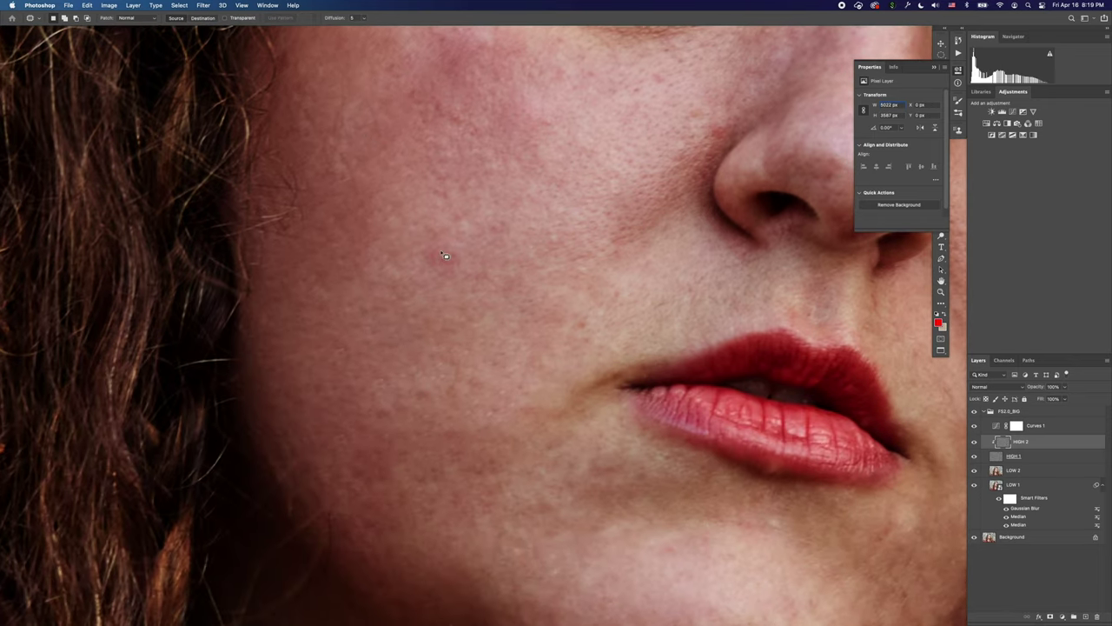
{"action": "left_click_drag", "start_coordinate": [472, 268], "coordinate": [465, 270]}
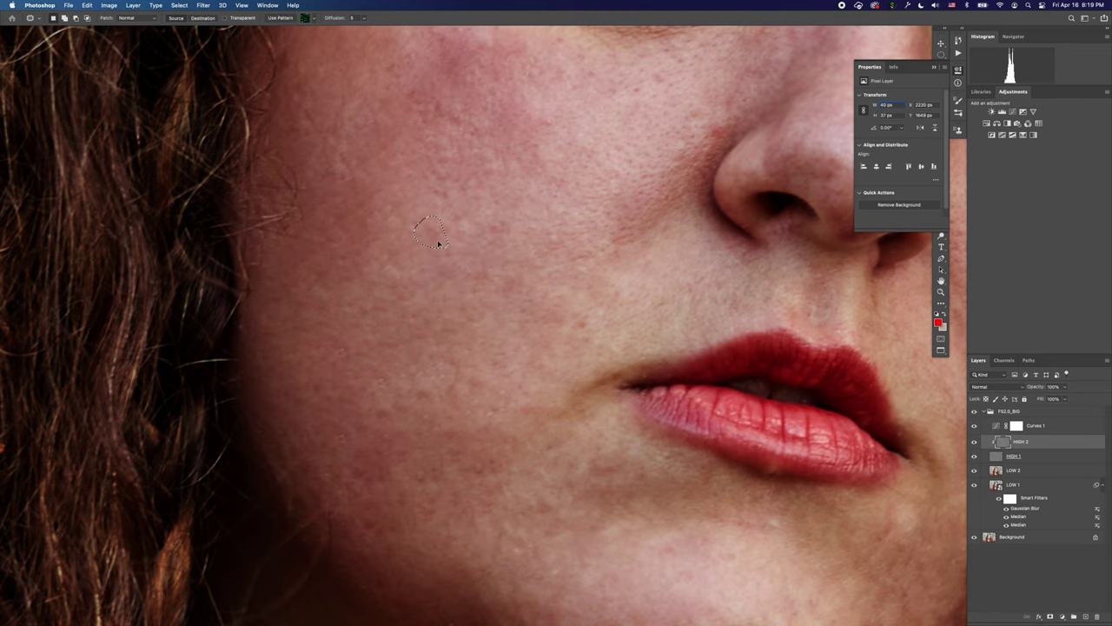
{"action": "scroll", "coordinate": [444, 329], "scroll_direction": "down", "scroll_amount": 5}
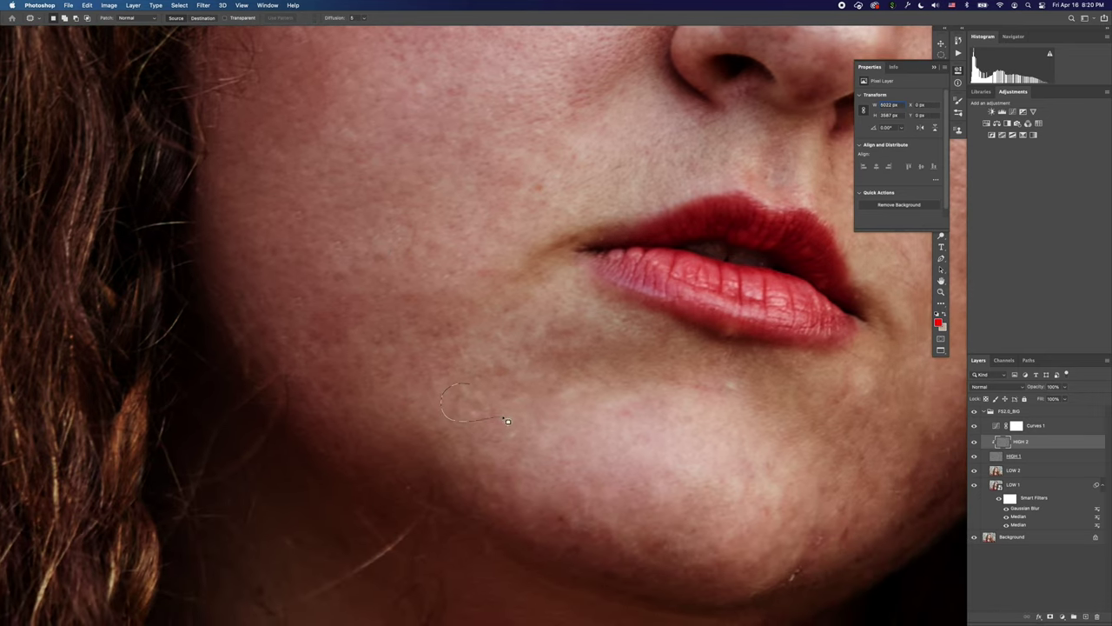
{"action": "left_click_drag", "start_coordinate": [503, 419], "coordinate": [483, 391]}
{"action": "left_click_drag", "start_coordinate": [478, 404], "coordinate": [541, 417]}
{"action": "key", "text": "super+d"}
{"action": "left_click_drag", "start_coordinate": [411, 390], "coordinate": [433, 379]}
{"action": "left_click_drag", "start_coordinate": [425, 378], "coordinate": [470, 353]}
{"action": "key", "text": "super+d"}
Patch the blemish on the chin below the lower lip with clean texture from just above it.
{"action": "left_click_drag", "start_coordinate": [521, 377], "coordinate": [333, 339]}
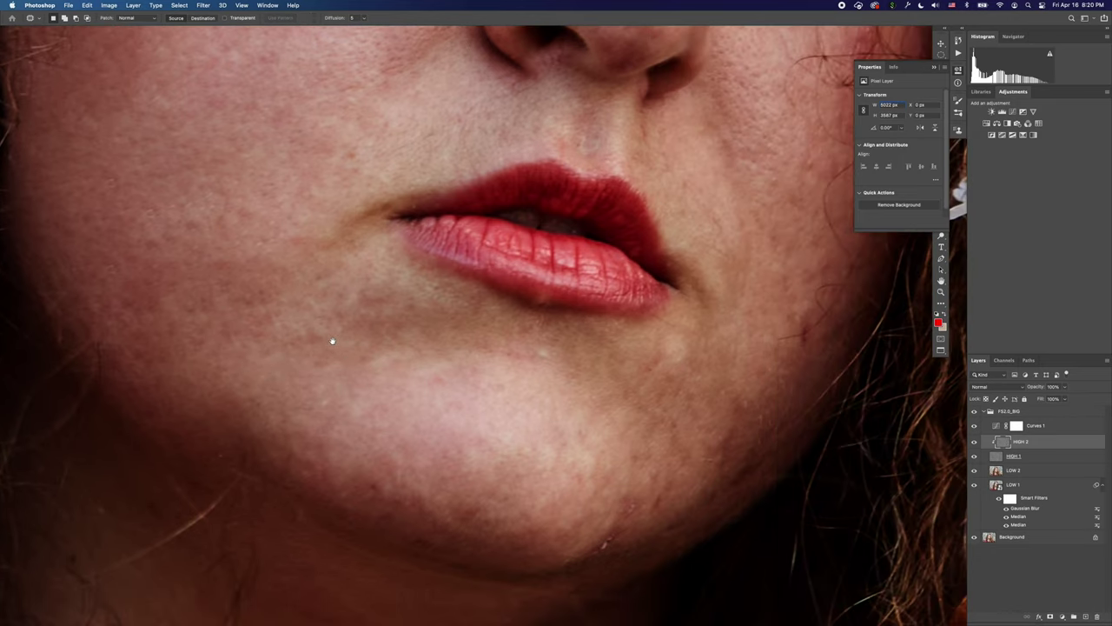
{"action": "scroll", "coordinate": [495, 369], "scroll_direction": "right", "scroll_amount": 1}
{"action": "left_click_drag", "start_coordinate": [501, 372], "coordinate": [520, 354]}
{"action": "mouse_move", "coordinate": [509, 360]}
{"action": "left_mouse_down"}
{"action": "mouse_move", "coordinate": [560, 387]}
{"action": "mouse_move", "coordinate": [507, 315]}
{"action": "left_mouse_up"}
{"action": "key", "text": "super+d"}
Patch the white marks and dark spots along the lower edge of the chin.
{"action": "left_click_drag", "start_coordinate": [421, 298], "coordinate": [419, 300]}
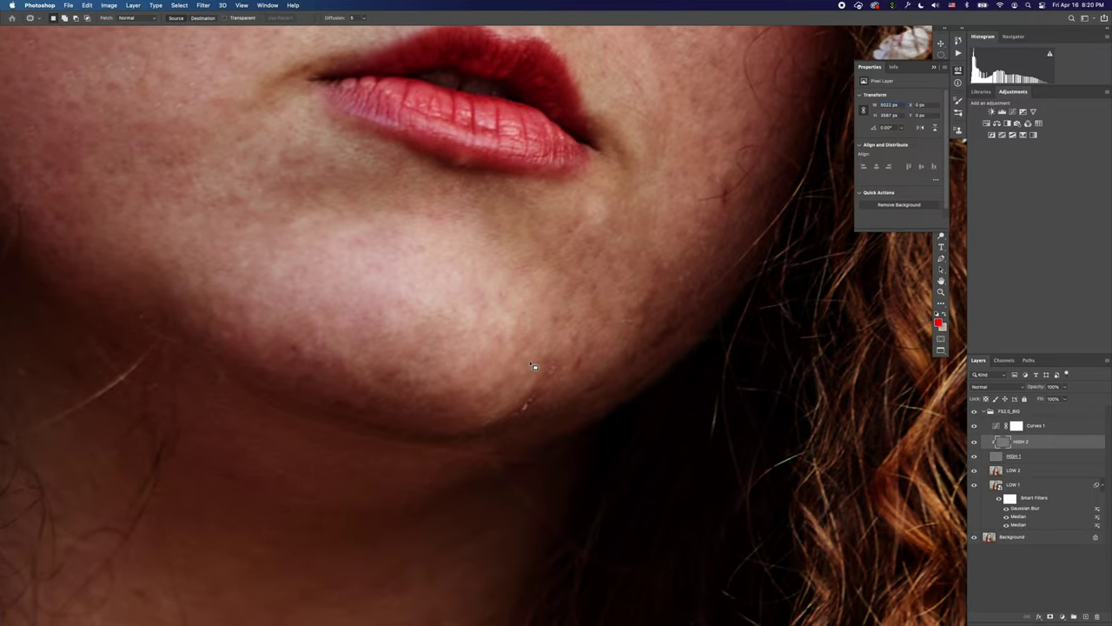
{"action": "left_click_drag", "start_coordinate": [538, 374], "coordinate": [553, 365]}
{"action": "left_click_drag", "start_coordinate": [548, 367], "coordinate": [563, 347]}
{"action": "key", "text": "super+d"}
{"action": "left_click_drag", "start_coordinate": [527, 419], "coordinate": [556, 369]}
{"action": "key", "text": "super+d"}
{"action": "left_click_drag", "start_coordinate": [388, 391], "coordinate": [393, 358]}
{"action": "left_click_drag", "start_coordinate": [387, 373], "coordinate": [425, 348]}
{"action": "key", "text": "super+d"}
Patch the blemish on her left jaw using clean skin closer to the chin.
{"action": "left_click_drag", "start_coordinate": [477, 324], "coordinate": [314, 397]}
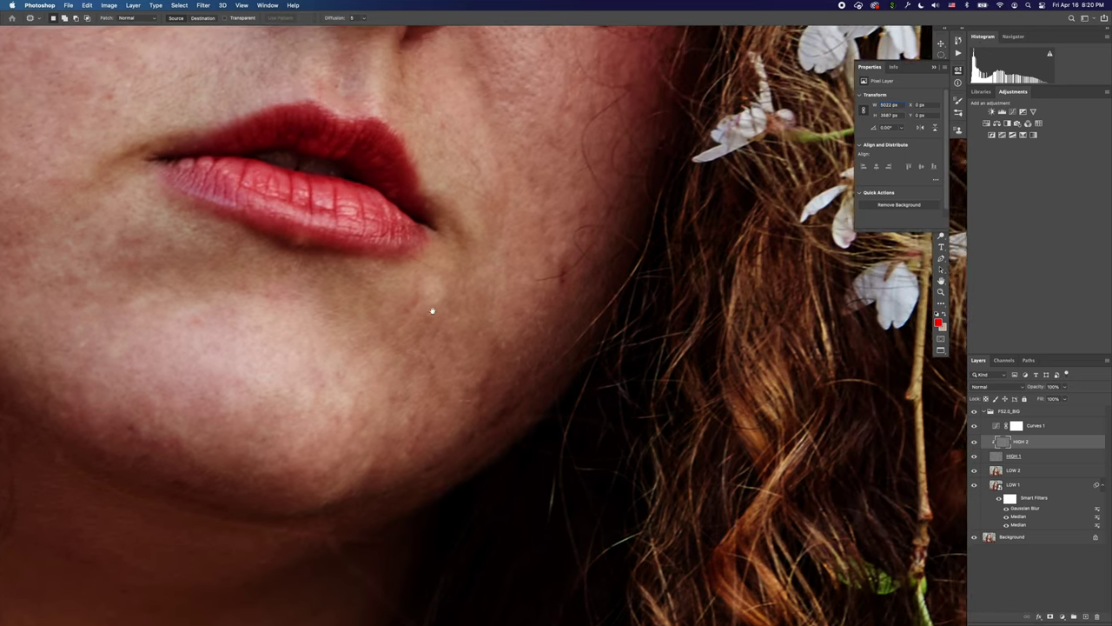
{"action": "left_click_drag", "start_coordinate": [432, 311], "coordinate": [372, 383]}
{"action": "left_click_drag", "start_coordinate": [512, 338], "coordinate": [509, 342]}
{"action": "left_click_drag", "start_coordinate": [502, 345], "coordinate": [437, 392]}
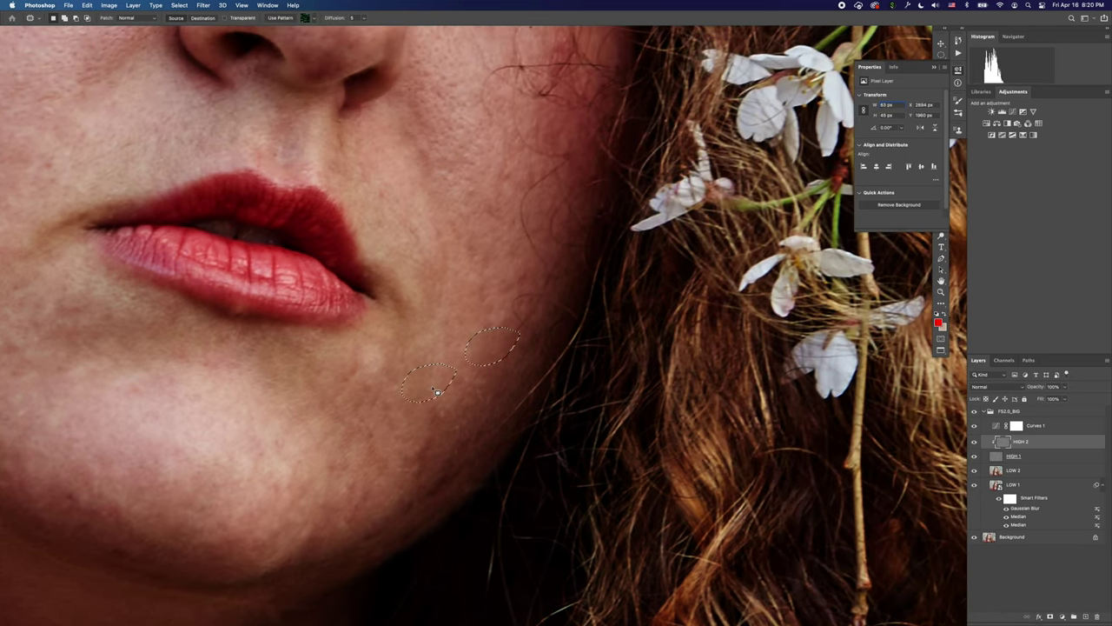
{"action": "key", "text": "super+d"}
Patch the uneven texture just below her left mouth corner.
{"action": "scroll", "coordinate": [430, 380], "scroll_direction": "up", "scroll_amount": 3}
{"action": "scroll", "coordinate": [430, 380], "scroll_direction": "left", "scroll_amount": 2}
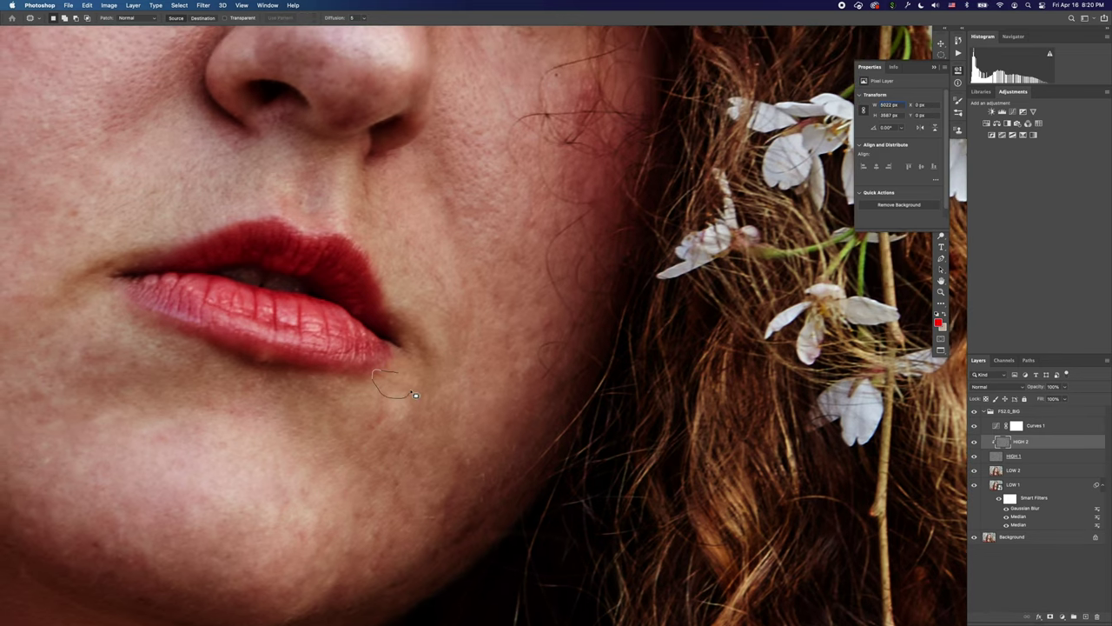
{"action": "left_click_drag", "start_coordinate": [411, 391], "coordinate": [413, 390]}
{"action": "mouse_move", "coordinate": [398, 385]}
{"action": "left_mouse_down"}
{"action": "mouse_move", "coordinate": [421, 410]}
{"action": "mouse_move", "coordinate": [401, 382]}
{"action": "left_mouse_up"}
{"action": "key", "text": "super+d"}
{"action": "left_click_drag", "start_coordinate": [392, 391], "coordinate": [417, 408]}
{"action": "key", "text": "super+d"}
Patch the blemish on her left cheek between the nostril and the mouth corner.
{"action": "scroll", "coordinate": [370, 397], "scroll_direction": "left", "scroll_amount": 3}
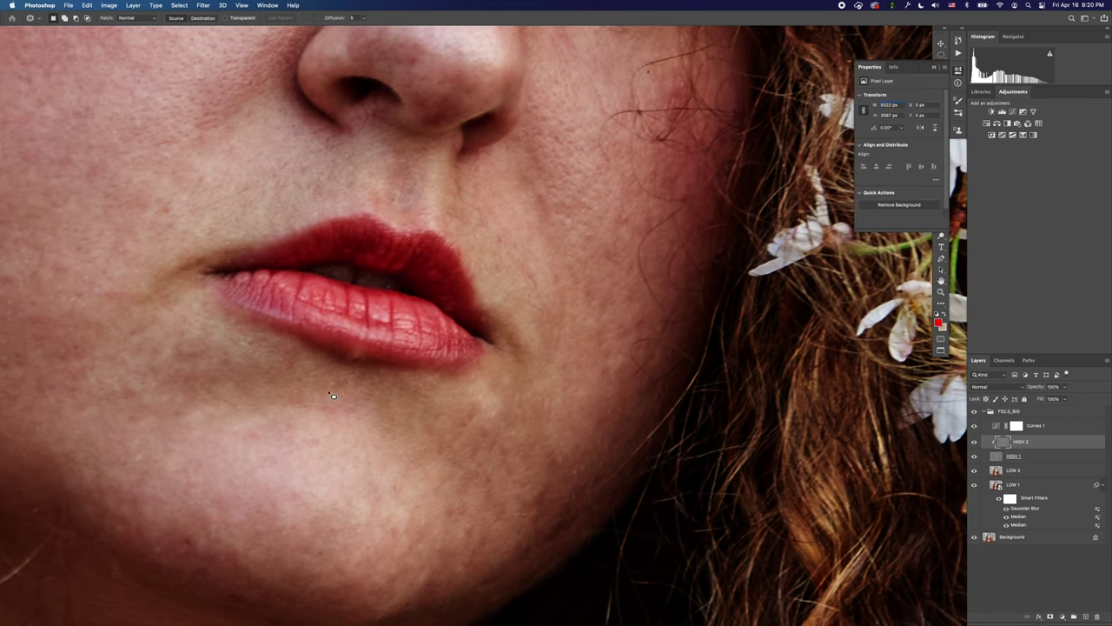
{"action": "scroll", "coordinate": [409, 414], "scroll_direction": "up", "scroll_amount": 5}
{"action": "scroll", "coordinate": [409, 415], "scroll_direction": "right", "scroll_amount": 5}
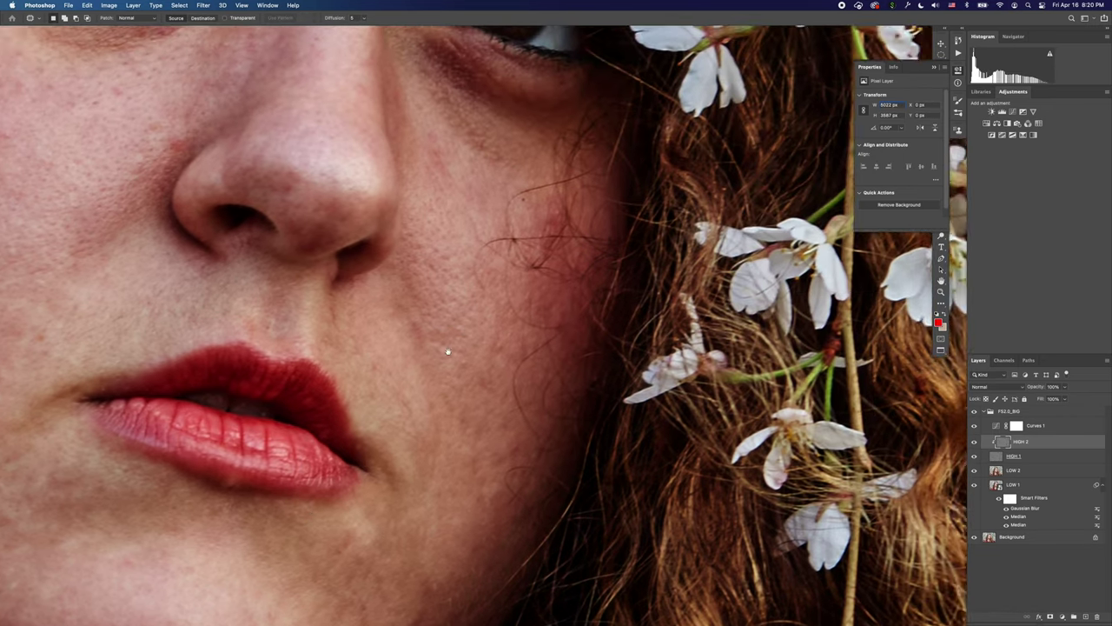
{"action": "scroll", "coordinate": [448, 352], "scroll_direction": "up", "scroll_amount": 3}
{"action": "scroll", "coordinate": [448, 352], "scroll_direction": "right", "scroll_amount": 2}
{"action": "left_click_drag", "start_coordinate": [407, 385], "coordinate": [399, 365]}
{"action": "left_click_drag", "start_coordinate": [400, 382], "coordinate": [421, 382]}
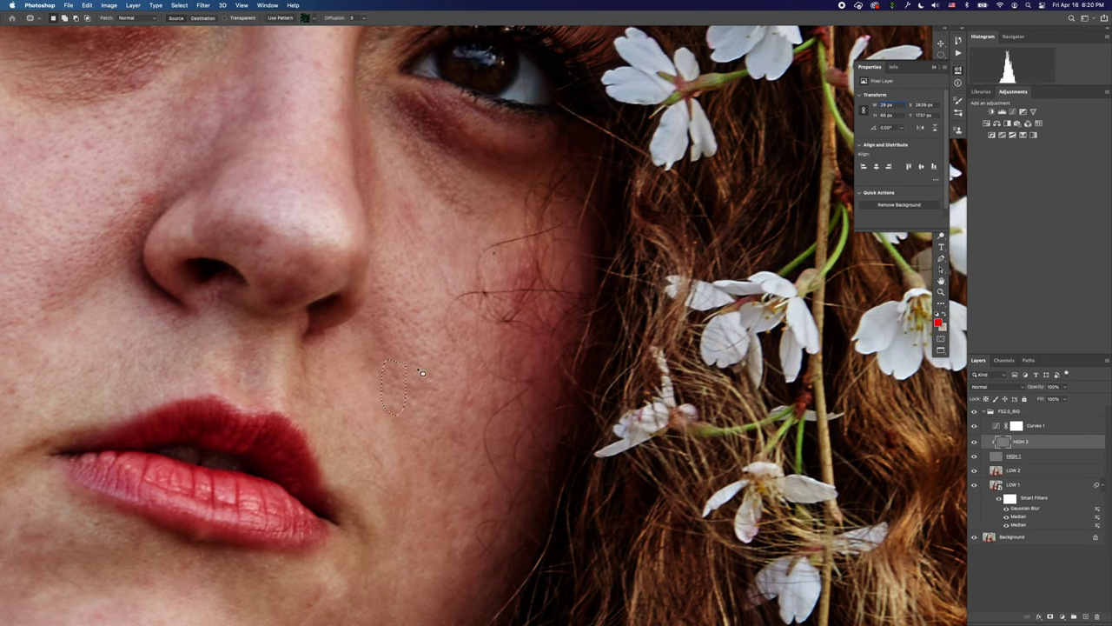
{"action": "key", "text": "super+d"}
Patch the spot on the inner part of her right cheek, between the under-eye area and the nose.
{"action": "scroll", "coordinate": [401, 378], "scroll_direction": "up", "scroll_amount": 3}
{"action": "scroll", "coordinate": [400, 378], "scroll_direction": "left", "scroll_amount": 2}
{"action": "scroll", "coordinate": [455, 366], "scroll_direction": "up", "scroll_amount": 5}
{"action": "scroll", "coordinate": [454, 366], "scroll_direction": "left", "scroll_amount": 8}
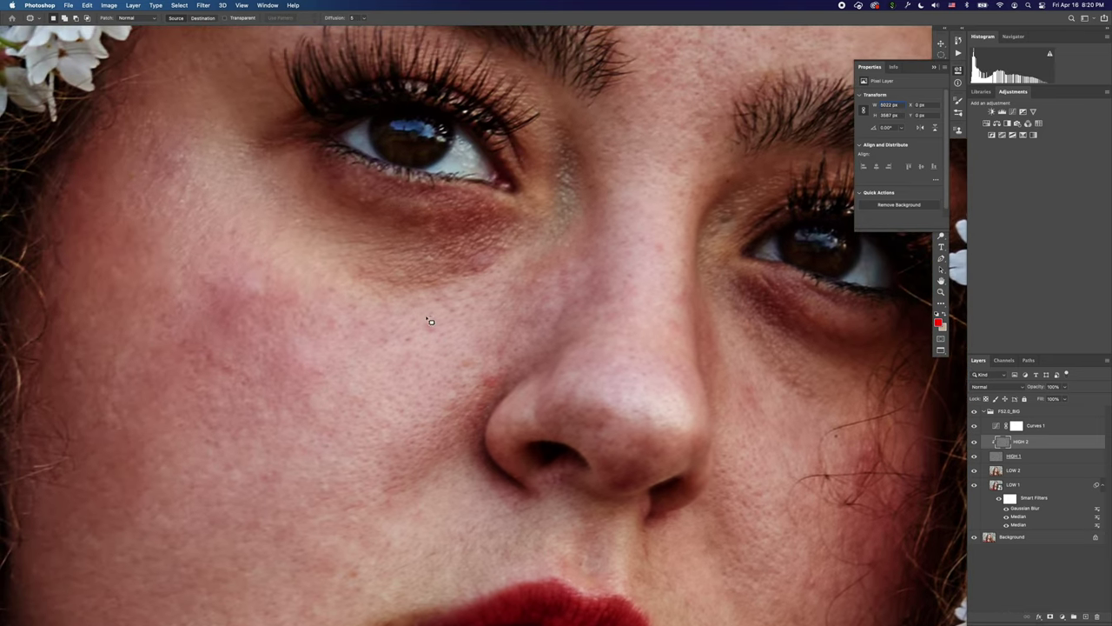
{"action": "left_click_drag", "start_coordinate": [393, 352], "coordinate": [417, 342]}
{"action": "mouse_move", "coordinate": [408, 344]}
{"action": "left_mouse_down"}
{"action": "mouse_move", "coordinate": [419, 365]}
{"action": "mouse_move", "coordinate": [402, 362]}
{"action": "left_mouse_up"}
{"action": "key", "text": "super+d"}
Patch the small spot at the lower edge of the reddish area on her right cheek.
{"action": "scroll", "coordinate": [319, 368], "scroll_direction": "left", "scroll_amount": 5}
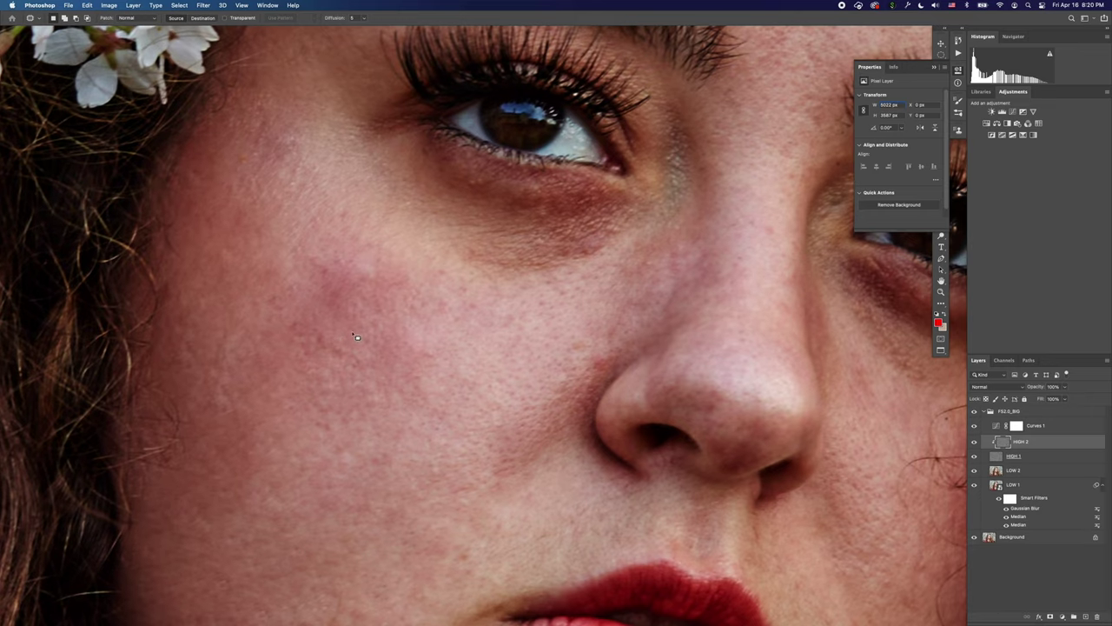
{"action": "left_click_drag", "start_coordinate": [353, 340], "coordinate": [350, 327]}
{"action": "mouse_move", "coordinate": [345, 343]}
{"action": "left_mouse_down"}
{"action": "mouse_move", "coordinate": [390, 350]}
{"action": "mouse_move", "coordinate": [340, 351]}
{"action": "left_mouse_up"}
{"action": "key", "text": "super+d"}
Patch the remaining spots down the middle and lower part of her right cheek.
{"action": "scroll", "coordinate": [389, 410], "scroll_direction": "down", "scroll_amount": 3}
{"action": "scroll", "coordinate": [388, 409], "scroll_direction": "left", "scroll_amount": 2}
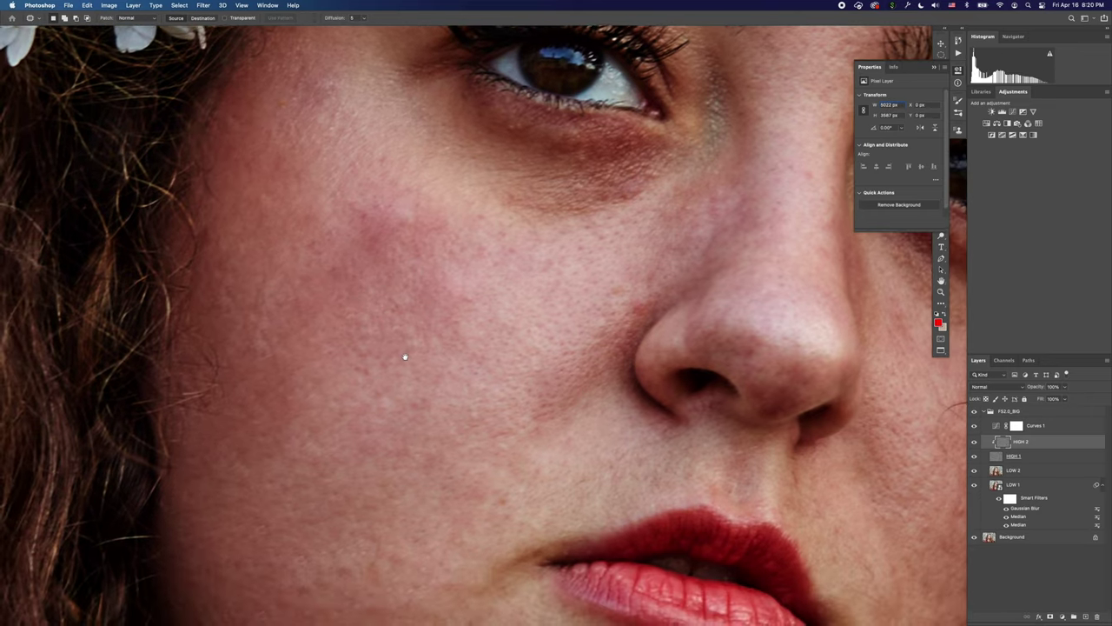
{"action": "left_click_drag", "start_coordinate": [381, 381], "coordinate": [379, 371]}
{"action": "mouse_move", "coordinate": [378, 372]}
{"action": "left_mouse_down"}
{"action": "mouse_move", "coordinate": [423, 379]}
{"action": "mouse_move", "coordinate": [414, 281]}
{"action": "mouse_move", "coordinate": [435, 190]}
{"action": "left_mouse_up"}
{"action": "key", "text": "super+d"}
{"action": "mouse_move", "coordinate": [414, 321]}
{"action": "left_mouse_down"}
{"action": "mouse_move", "coordinate": [420, 350]}
{"action": "mouse_move", "coordinate": [415, 307]}
{"action": "left_mouse_up"}
{"action": "key", "text": "super+d"}
{"action": "left_click_drag", "start_coordinate": [401, 369], "coordinate": [388, 355]}
{"action": "left_click_drag", "start_coordinate": [382, 365], "coordinate": [388, 336]}
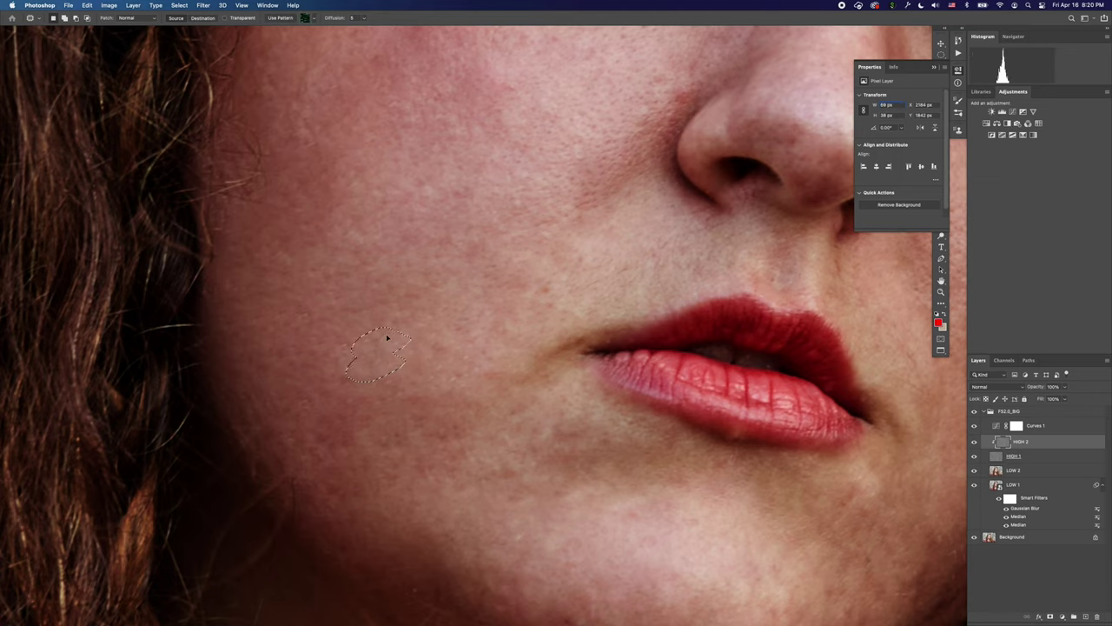
{"action": "key", "text": "super+d"}
Patch the dark spots on the upper middle of the neck with clean texture beside them.
{"action": "scroll", "coordinate": [426, 380], "scroll_direction": "down", "scroll_amount": 20}
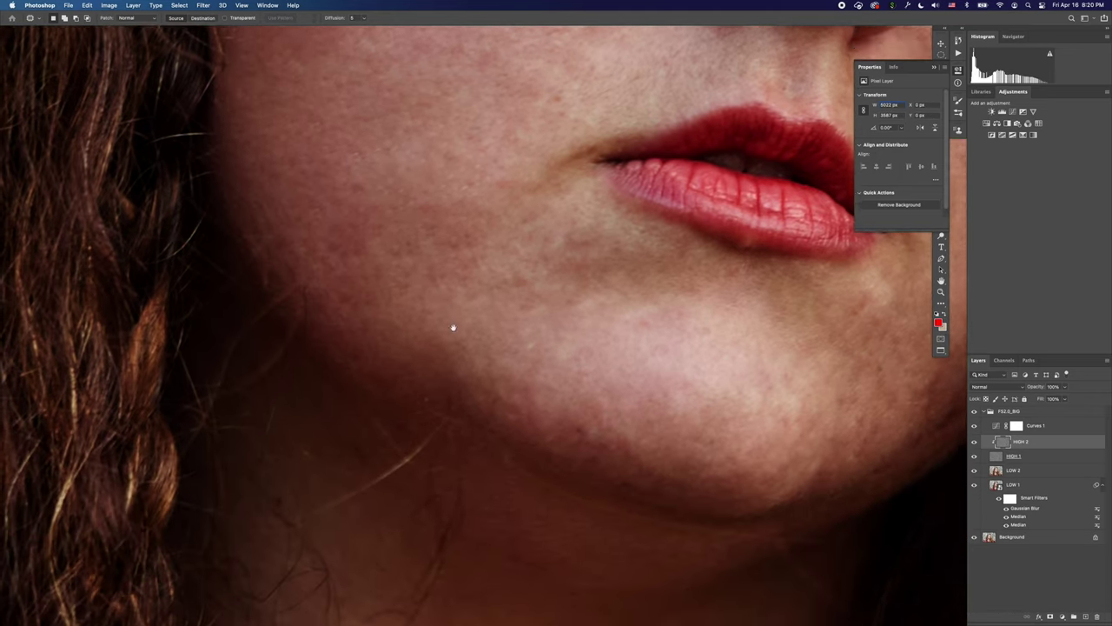
{"action": "scroll", "coordinate": [443, 330], "scroll_direction": "down", "scroll_amount": 2}
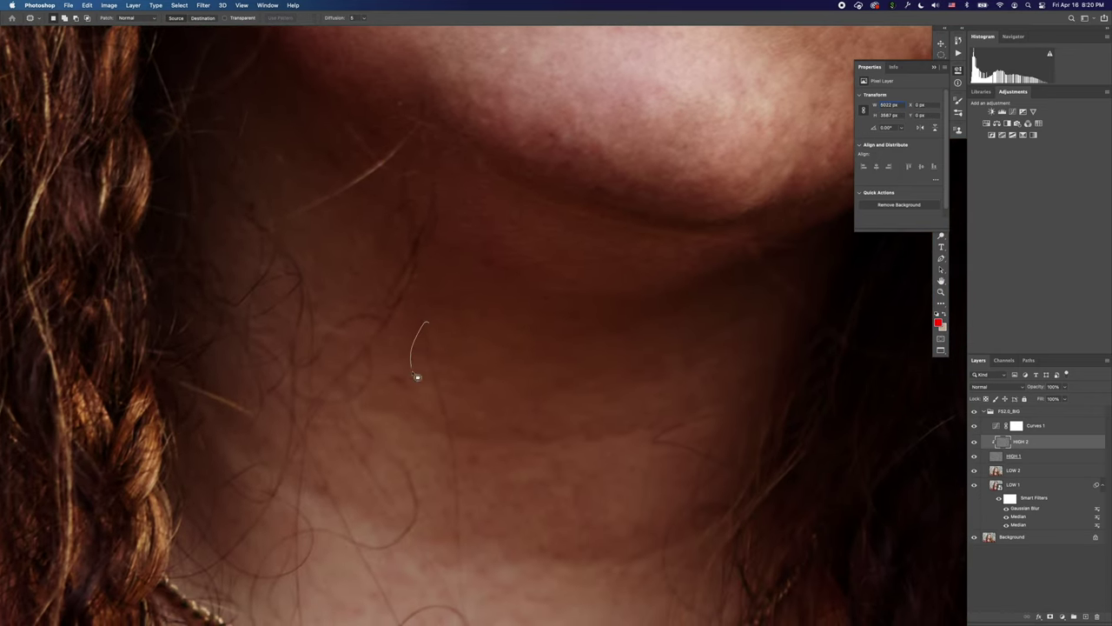
{"action": "mouse_move", "coordinate": [413, 374]}
{"action": "left_mouse_down"}
{"action": "mouse_move", "coordinate": [450, 346]}
{"action": "mouse_move", "coordinate": [492, 372]}
{"action": "left_mouse_up"}
{"action": "key", "text": "super+d"}
{"action": "left_click_drag", "start_coordinate": [464, 453], "coordinate": [455, 344]}
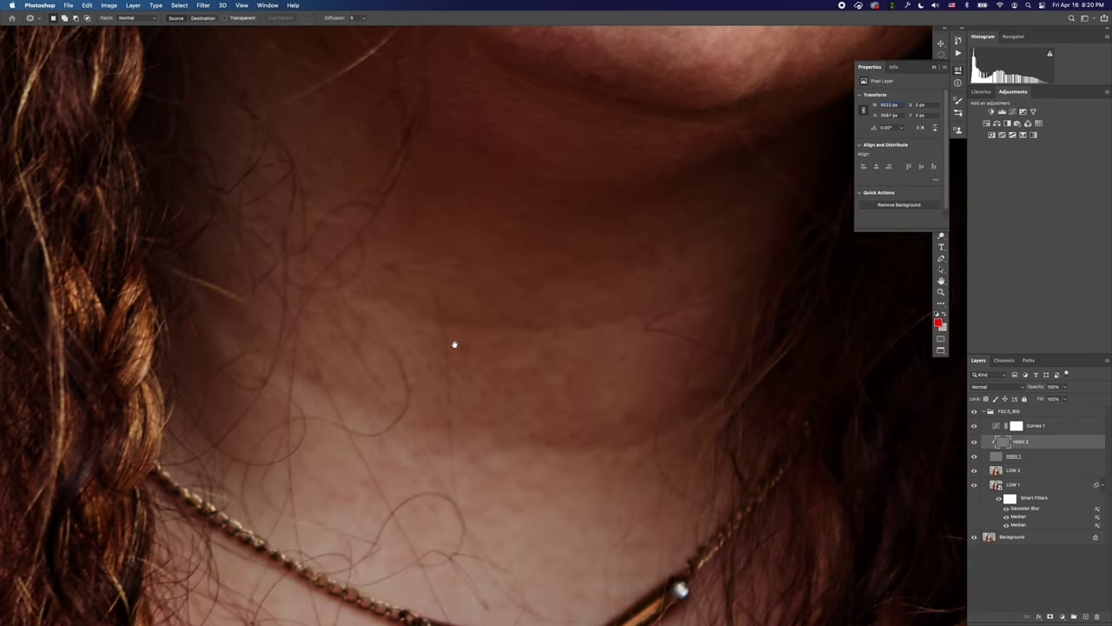
{"action": "mouse_move", "coordinate": [432, 284]}
{"action": "left_mouse_down"}
{"action": "mouse_move", "coordinate": [461, 322]}
{"action": "mouse_move", "coordinate": [438, 287]}
{"action": "mouse_move", "coordinate": [492, 290]}
{"action": "left_mouse_up"}
{"action": "key", "text": "super+d"}
Patch the remaining small blemishes along the neck crease above the necklace.
{"action": "left_click_drag", "start_coordinate": [423, 341], "coordinate": [441, 320]}
{"action": "mouse_move", "coordinate": [430, 332]}
{"action": "left_mouse_down"}
{"action": "mouse_move", "coordinate": [453, 296]}
{"action": "mouse_move", "coordinate": [449, 325]}
{"action": "mouse_move", "coordinate": [478, 325]}
{"action": "left_mouse_up"}
{"action": "key", "text": "super+d"}
{"action": "left_click_drag", "start_coordinate": [475, 325], "coordinate": [490, 297]}
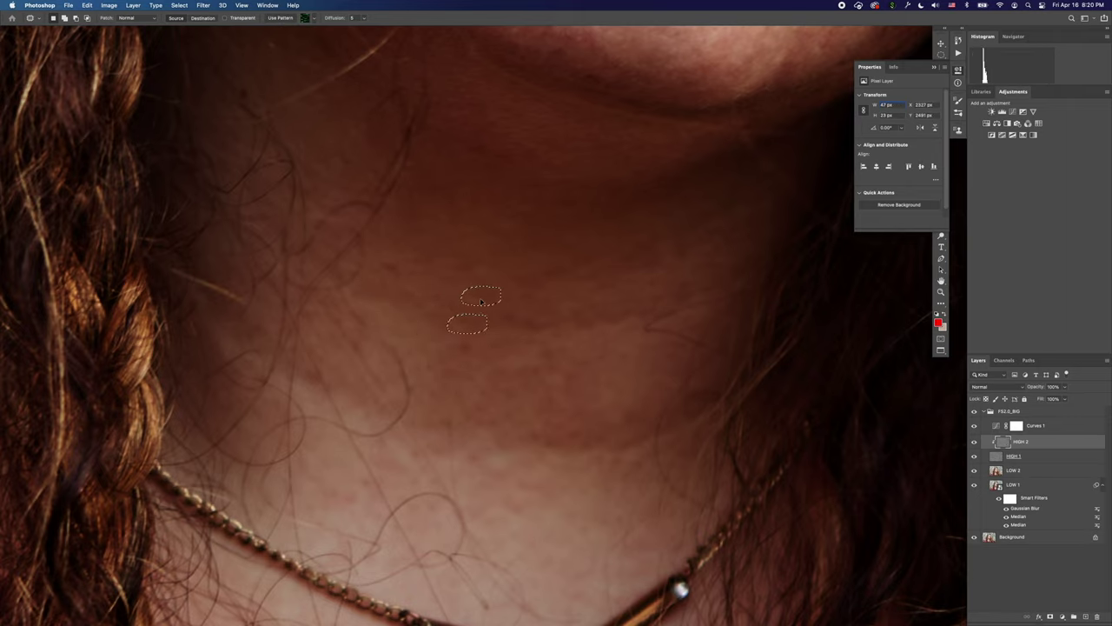
{"action": "key", "text": "super+d"}
{"action": "mouse_move", "coordinate": [566, 316]}
{"action": "left_mouse_down"}
{"action": "mouse_move", "coordinate": [478, 337]}
{"action": "mouse_move", "coordinate": [552, 327]}
{"action": "mouse_move", "coordinate": [538, 369]}
{"action": "mouse_move", "coordinate": [498, 279]}
{"action": "left_mouse_up"}
{"action": "key", "text": "super+d"}
{"action": "scroll", "coordinate": [469, 287], "scroll_direction": "down", "scroll_amount": 10}
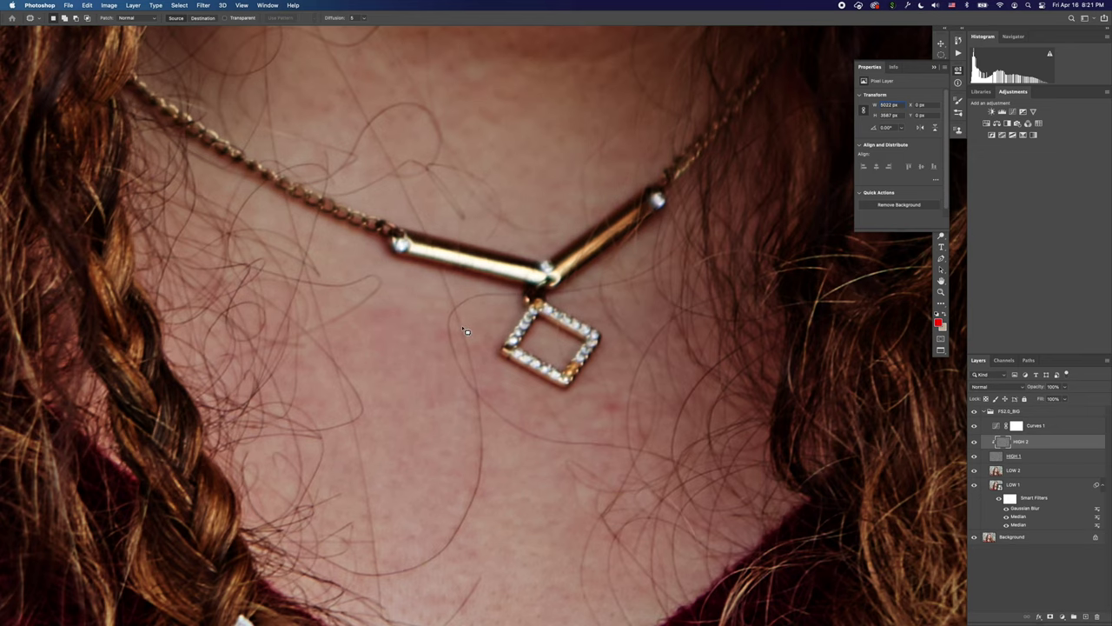
{"action": "key", "text": "super+minus"}
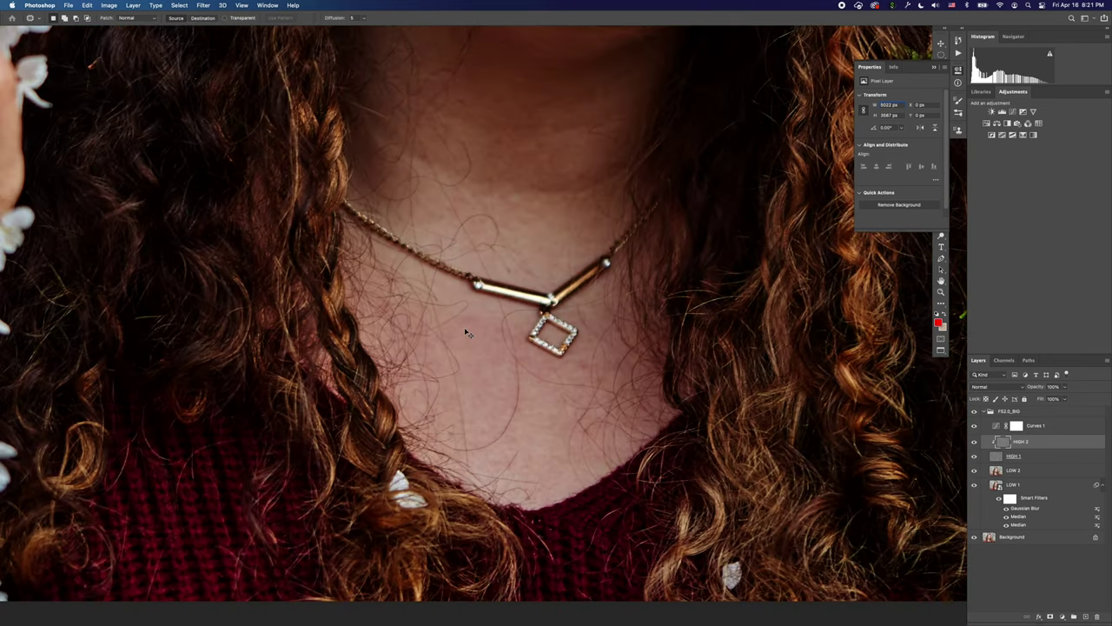
{"action": "key", "text": "super+plus"}
{"action": "key", "text": "super+0"}
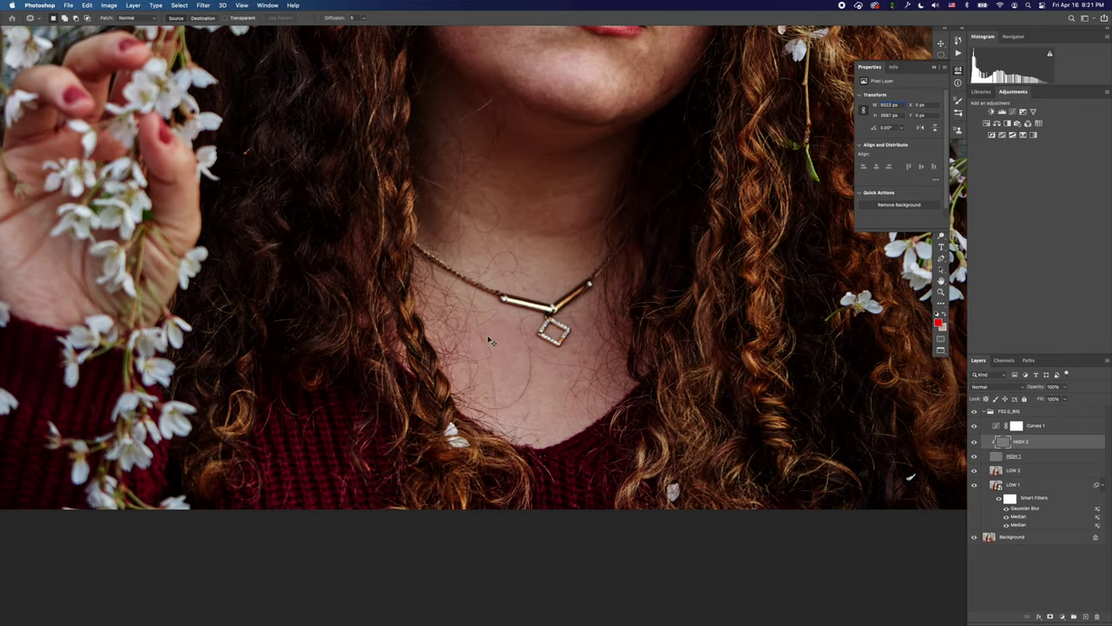
Examine the face, neck and forehead for remaining blemishes and stray hairs on the skin.
{"action": "scroll", "coordinate": [541, 241], "scroll_direction": "up", "scroll_amount": 10}
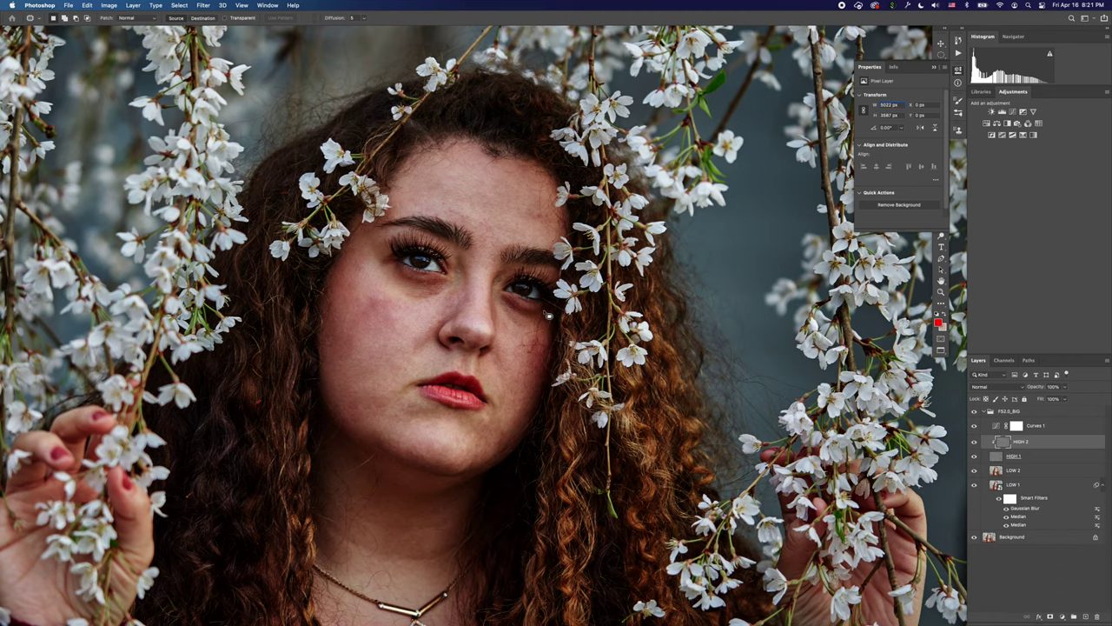
{"action": "key", "text": "super+0"}
{"action": "key", "text": "super+plus"}
{"action": "key", "text": "super+plus"}
{"action": "key", "text": "super+plus"}
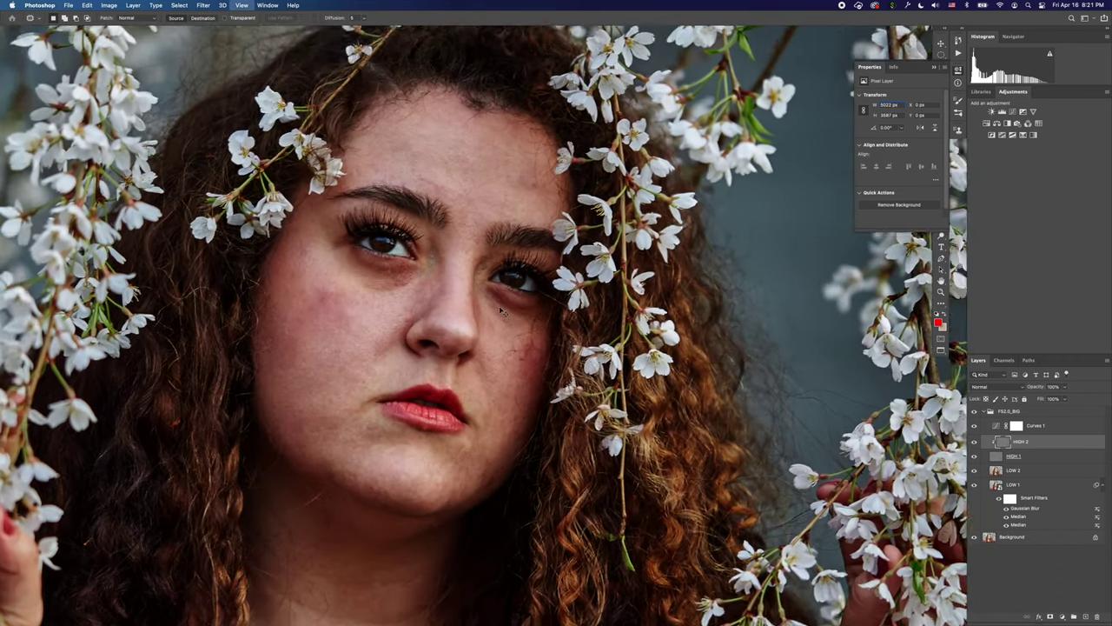
{"action": "scroll", "coordinate": [364, 362], "scroll_direction": "down", "scroll_amount": 10}
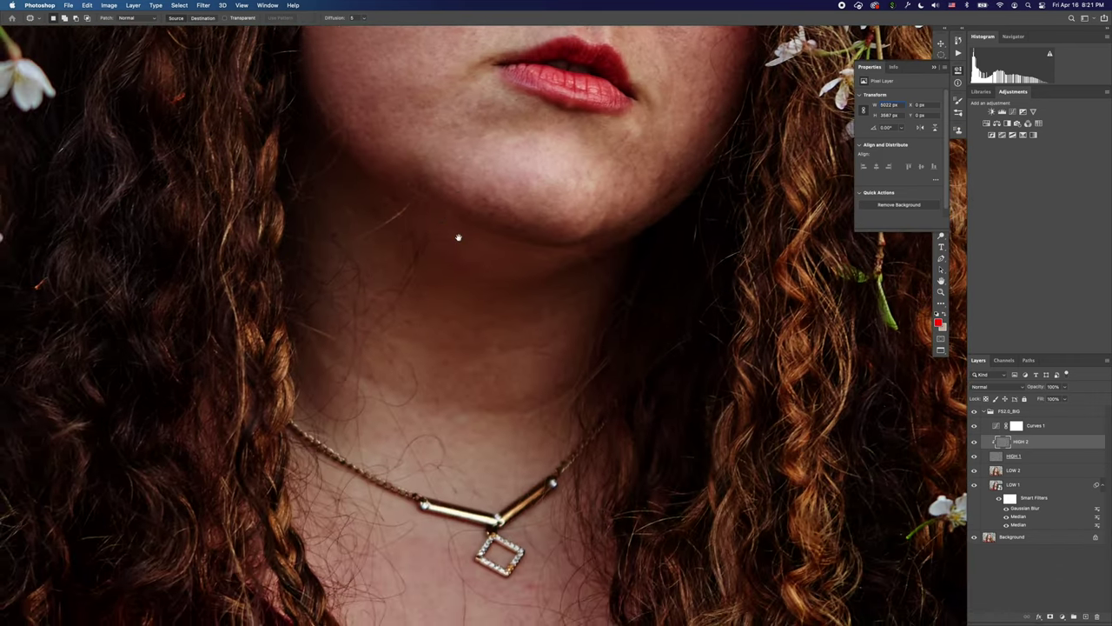
{"action": "scroll", "coordinate": [404, 339], "scroll_direction": "up", "scroll_amount": 10}
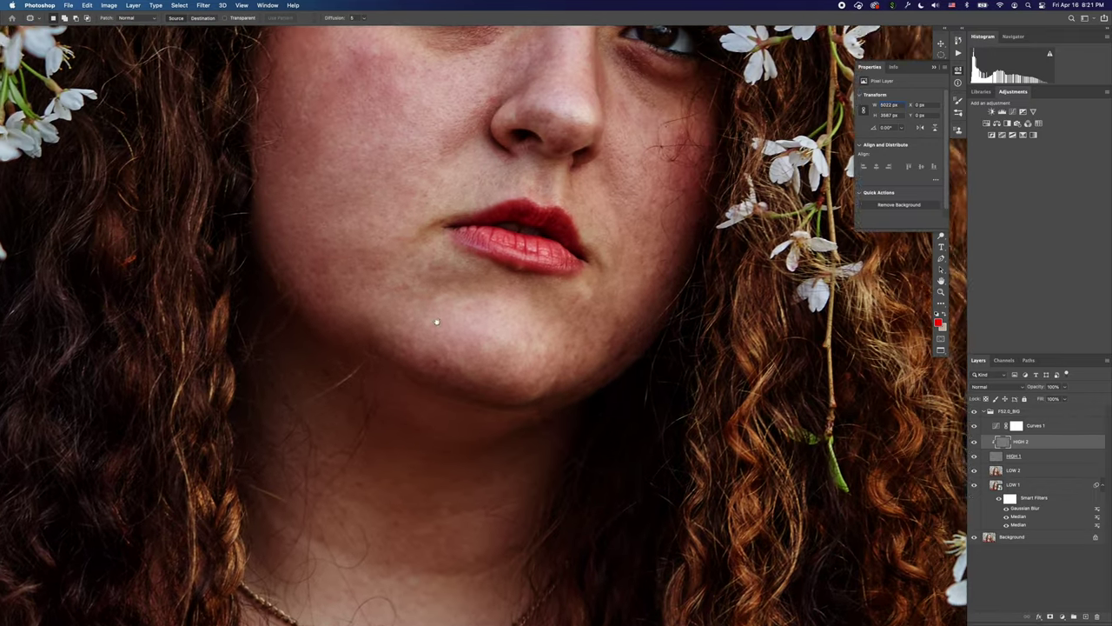
{"action": "scroll", "coordinate": [383, 354], "scroll_direction": "up", "scroll_amount": 5}
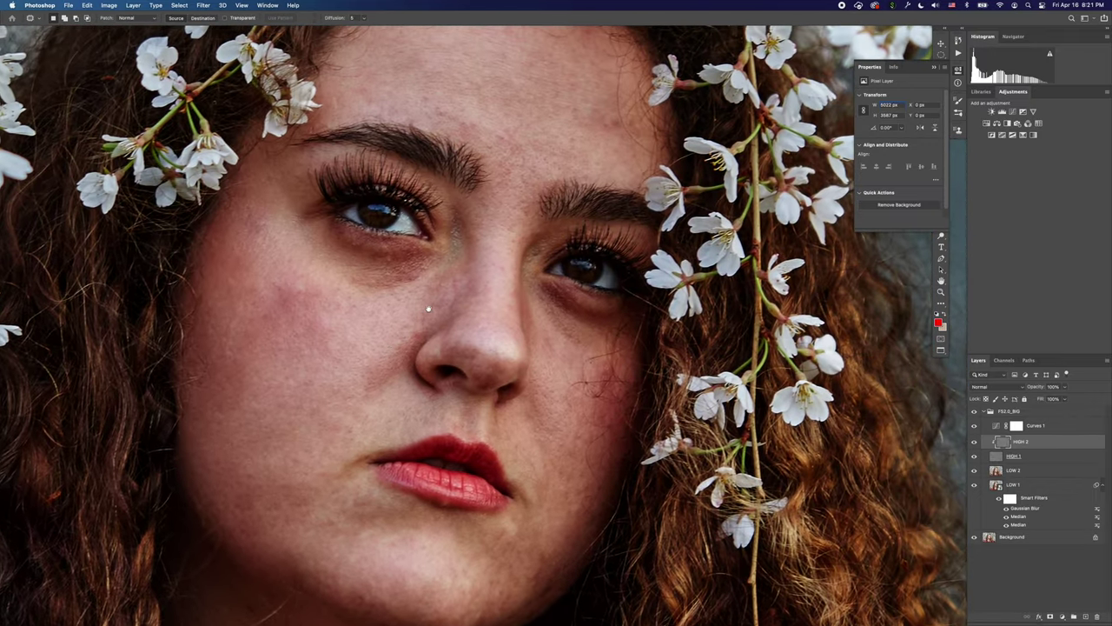
{"action": "scroll", "coordinate": [417, 331], "scroll_direction": "up", "scroll_amount": 8}
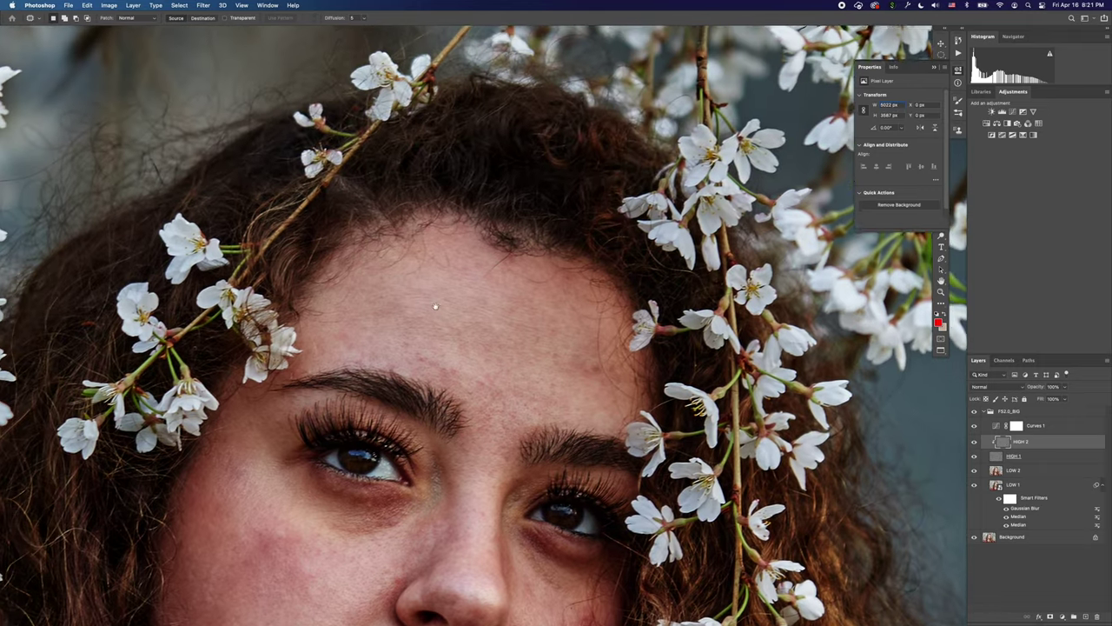
Patch the stray hairs hanging below the hairline at the upper middle of the forehead with clean skin texture.
{"action": "scroll", "coordinate": [437, 332], "scroll_direction": "up", "scroll_amount": 5}
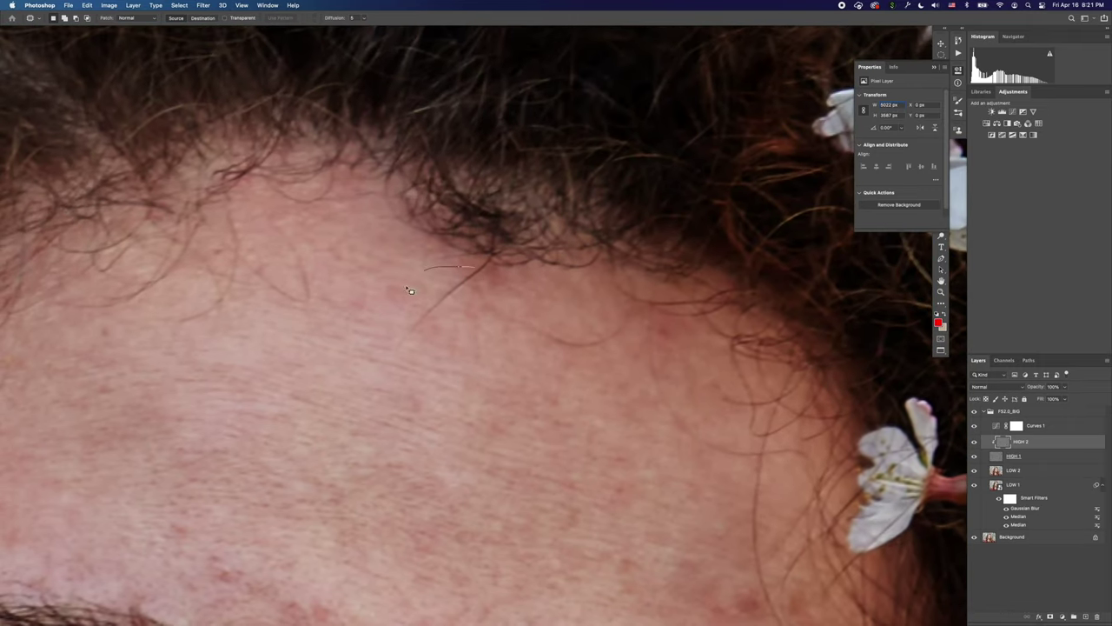
{"action": "left_click_drag", "start_coordinate": [463, 287], "coordinate": [447, 300]}
{"action": "left_click_drag", "start_coordinate": [447, 300], "coordinate": [478, 330]}
{"action": "key", "text": "super+d"}
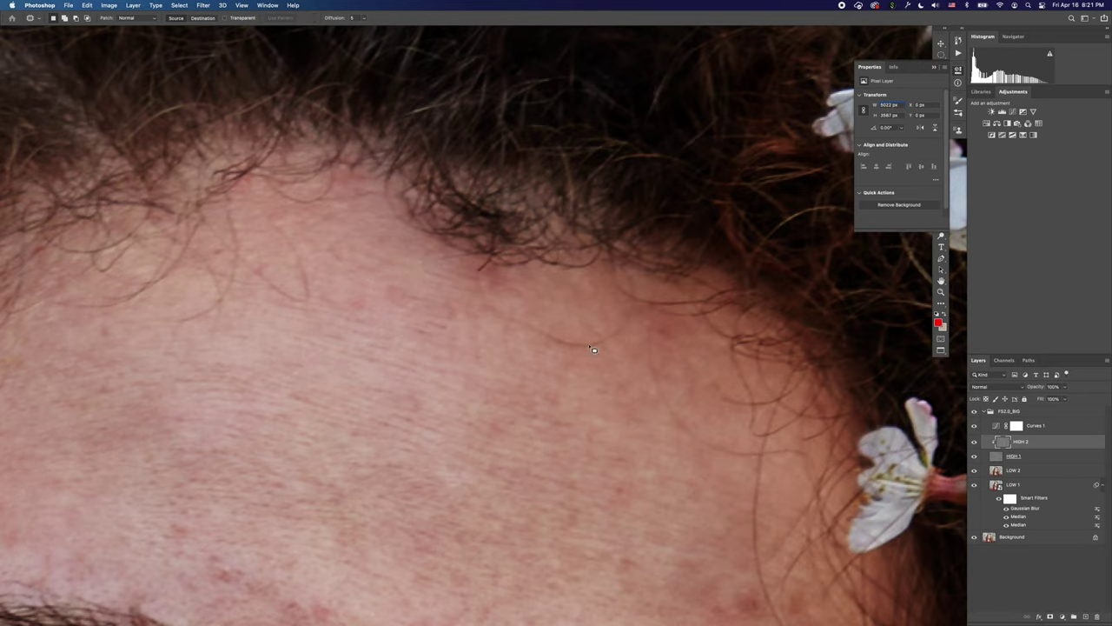
{"action": "left_click_drag", "start_coordinate": [540, 371], "coordinate": [608, 326]}
{"action": "left_click_drag", "start_coordinate": [565, 335], "coordinate": [551, 380]}
{"action": "key", "text": "super+d"}
Patch the curled stray hairs below the hairline on her right side of the forehead with texture from lower down.
{"action": "left_click_drag", "start_coordinate": [323, 333], "coordinate": [499, 382]}
{"action": "mouse_move", "coordinate": [481, 294]}
{"action": "left_mouse_down"}
{"action": "mouse_move", "coordinate": [346, 330]}
{"action": "mouse_move", "coordinate": [507, 313]}
{"action": "left_mouse_up"}
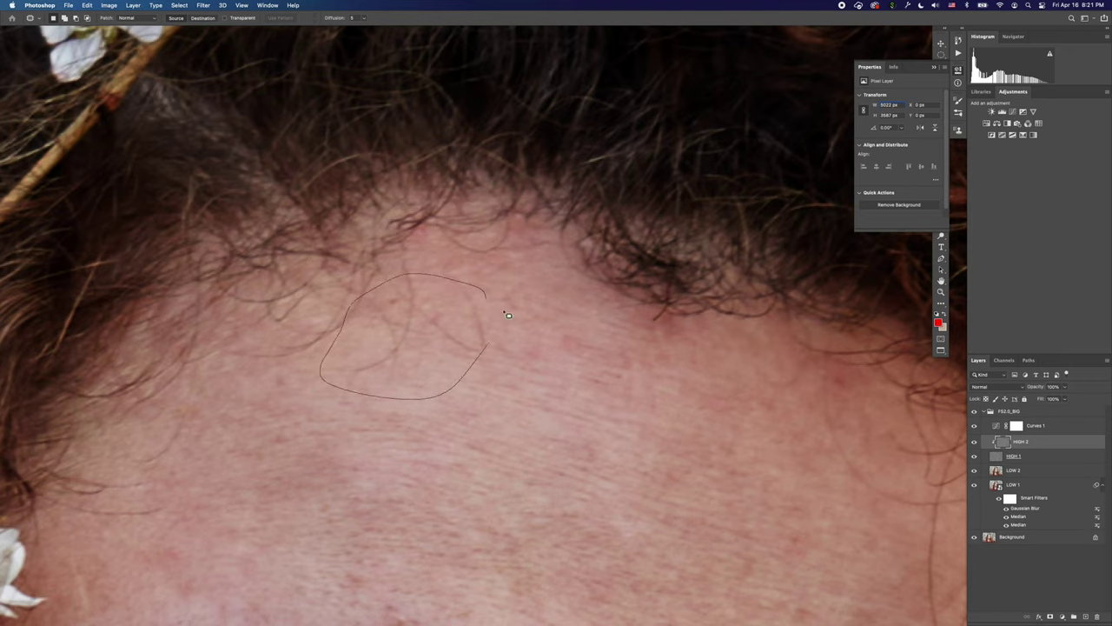
{"action": "left_click_drag", "start_coordinate": [453, 356], "coordinate": [492, 414]}
{"action": "key", "text": "super+d"}
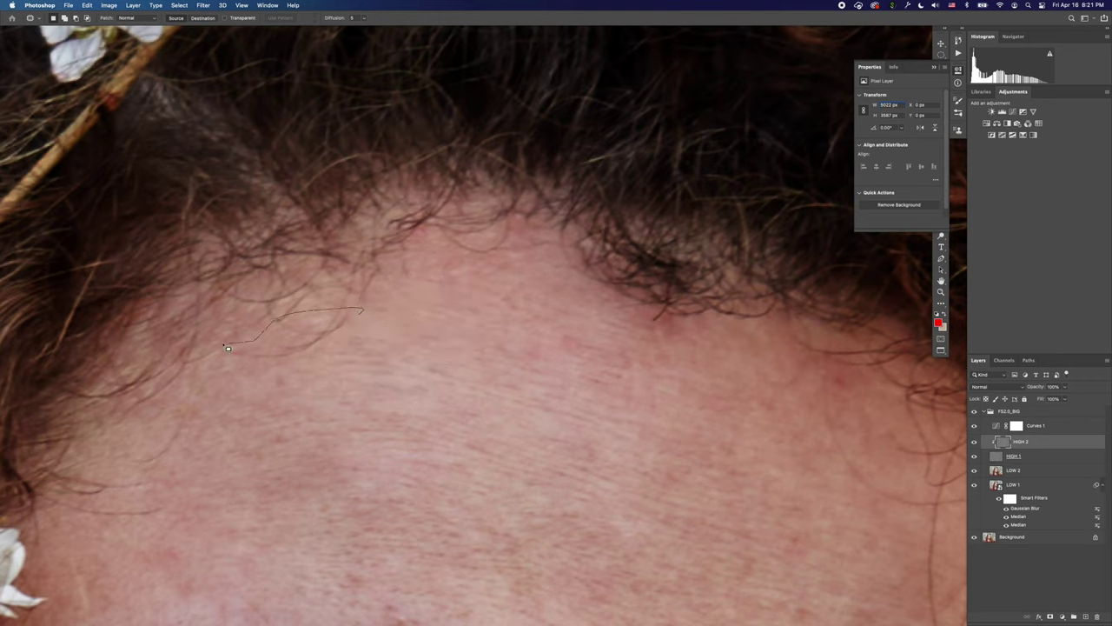
{"action": "left_click_drag", "start_coordinate": [224, 345], "coordinate": [362, 313]}
{"action": "left_click_drag", "start_coordinate": [304, 352], "coordinate": [276, 417]}
{"action": "key", "text": "super+d"}
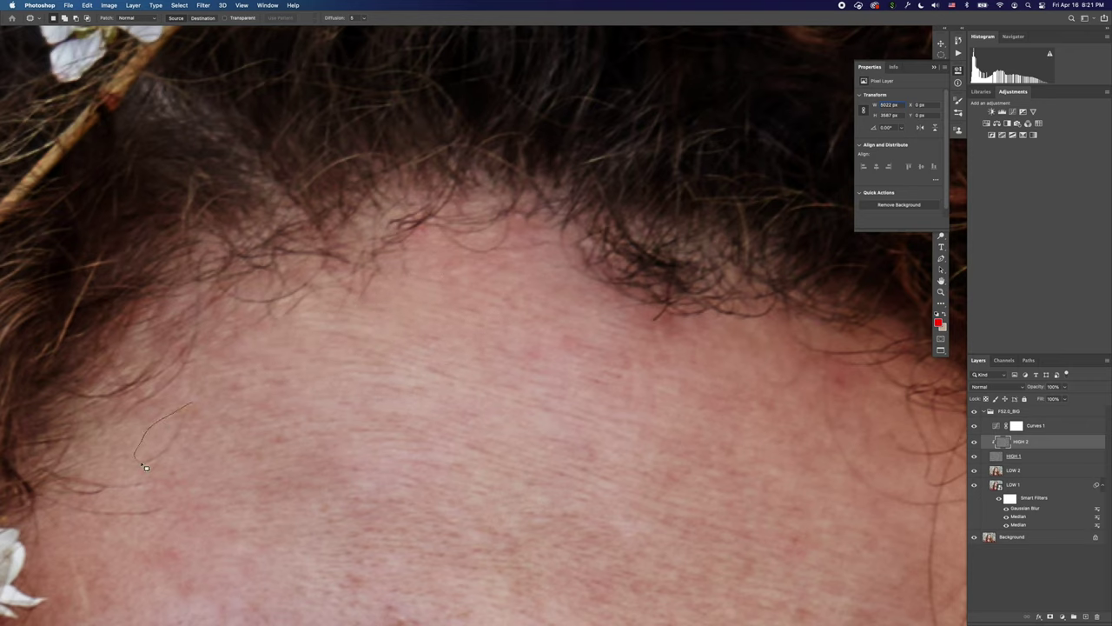
Patch the thin stray hairs reaching from her right temple onto the forehead above the eyebrow.
{"action": "left_click_drag", "start_coordinate": [142, 464], "coordinate": [193, 404]}
{"action": "left_click_drag", "start_coordinate": [181, 428], "coordinate": [246, 426]}
{"action": "key", "text": "super+d"}
{"action": "mouse_move", "coordinate": [180, 584]}
{"action": "left_mouse_down"}
{"action": "mouse_move", "coordinate": [339, 338]}
{"action": "mouse_move", "coordinate": [345, 350]}
{"action": "left_mouse_up"}
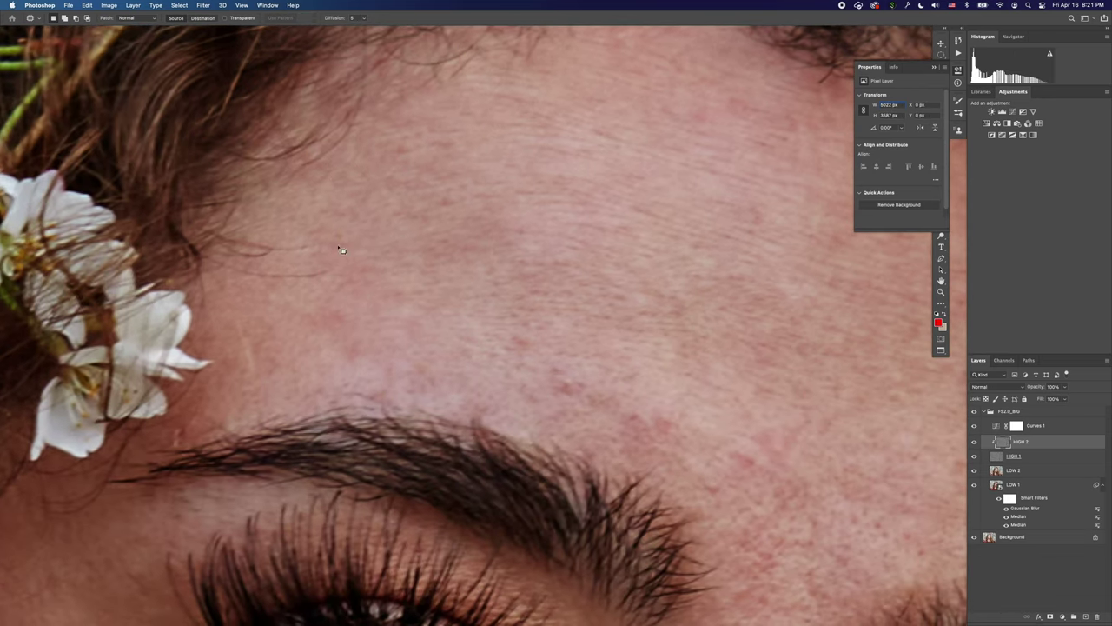
{"action": "mouse_move", "coordinate": [247, 241]}
{"action": "left_mouse_down"}
{"action": "mouse_move", "coordinate": [355, 257]}
{"action": "mouse_move", "coordinate": [330, 224]}
{"action": "left_mouse_up"}
{"action": "left_click_drag", "start_coordinate": [318, 259], "coordinate": [434, 281]}
{"action": "key", "text": "super+d"}
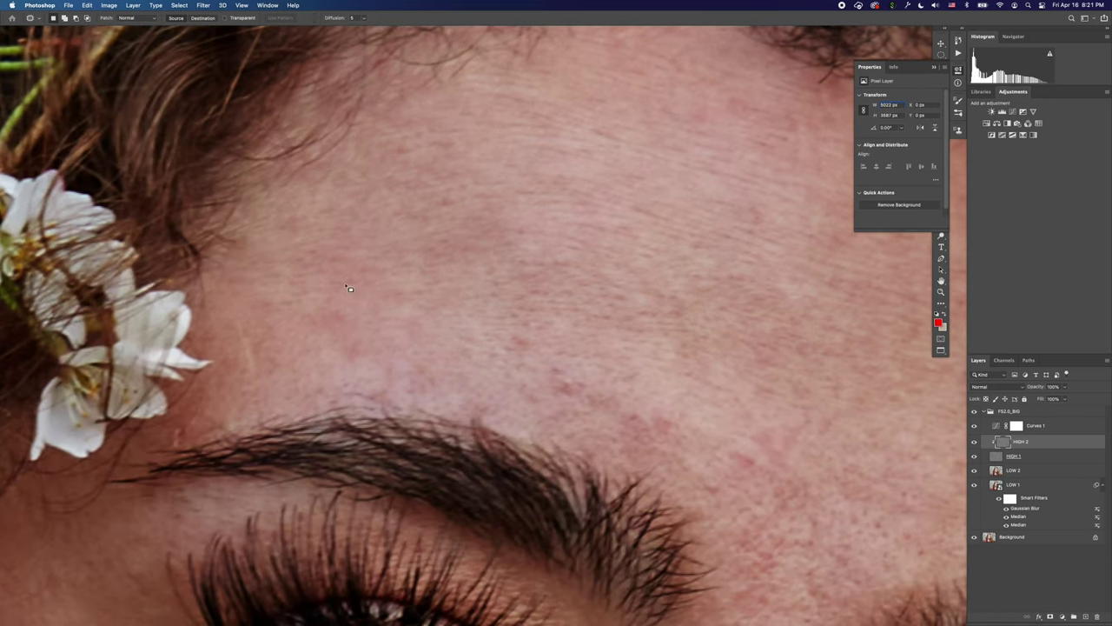
Patch the blemished skin on her right temple beside the outer lashes with nearby texture.
{"action": "scroll", "coordinate": [244, 340], "scroll_direction": "down", "scroll_amount": 8}
{"action": "scroll", "coordinate": [243, 339], "scroll_direction": "left", "scroll_amount": 5}
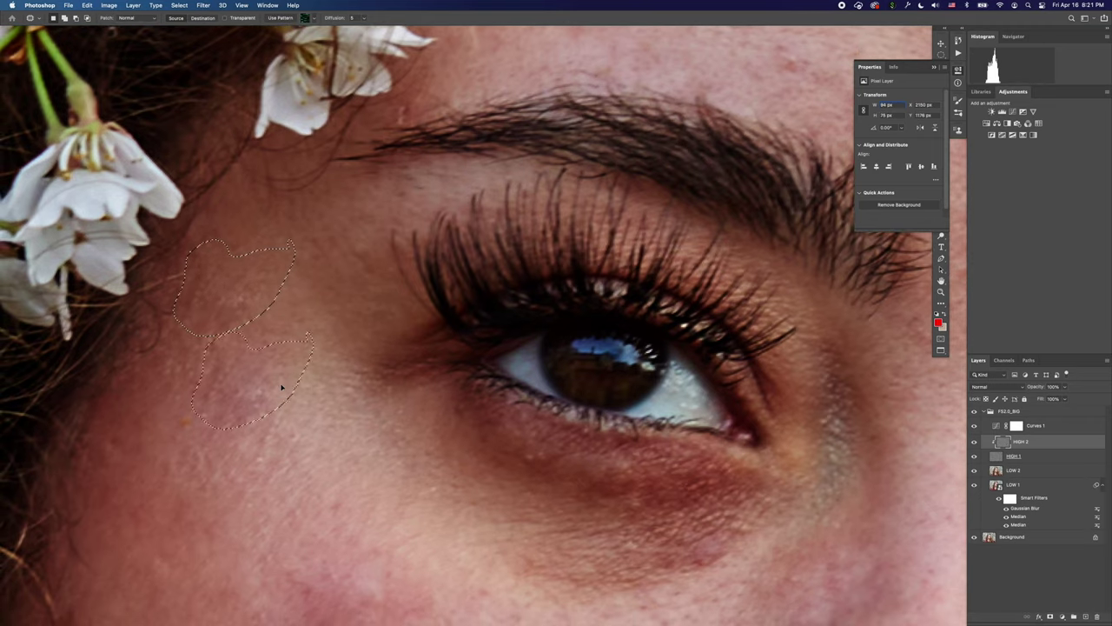
{"action": "mouse_move", "coordinate": [258, 233]}
{"action": "left_mouse_down"}
{"action": "mouse_move", "coordinate": [261, 284]}
{"action": "mouse_move", "coordinate": [285, 253]}
{"action": "left_mouse_up"}
{"action": "key", "text": "super+d"}
{"action": "left_click_drag", "start_coordinate": [238, 434], "coordinate": [273, 280]}
{"action": "scroll", "coordinate": [304, 283], "scroll_direction": "down", "scroll_amount": 3}
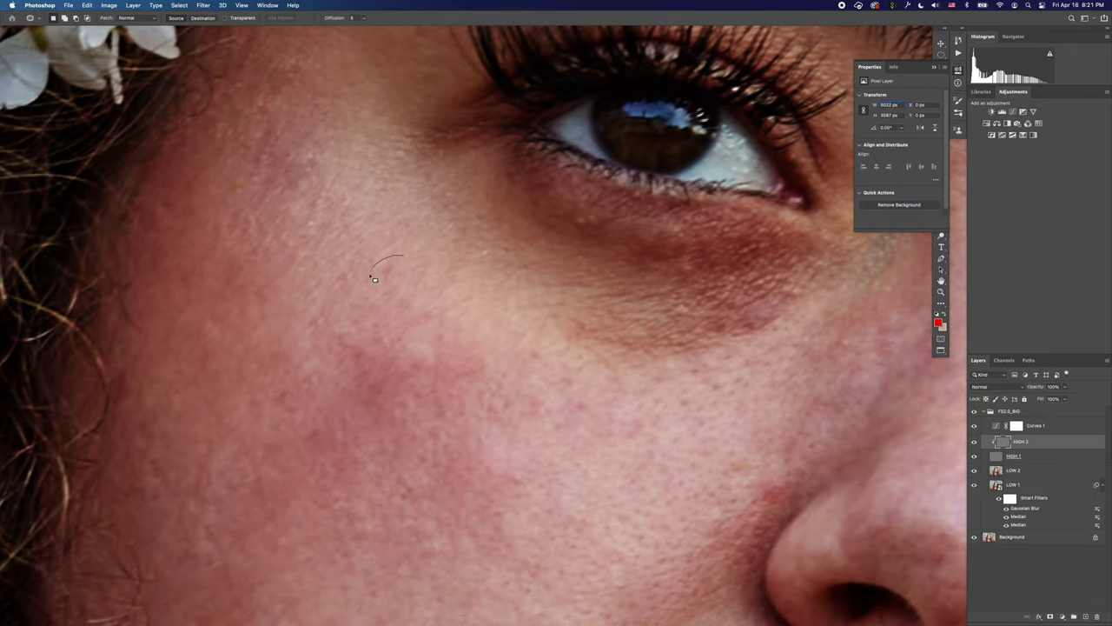
Patch the small spots on her right upper cheek and beside the outer corner of the eye.
{"action": "mouse_move", "coordinate": [370, 277]}
{"action": "left_mouse_down"}
{"action": "mouse_move", "coordinate": [413, 283]}
{"action": "mouse_move", "coordinate": [484, 268]}
{"action": "left_mouse_up"}
{"action": "key", "text": "super+d"}
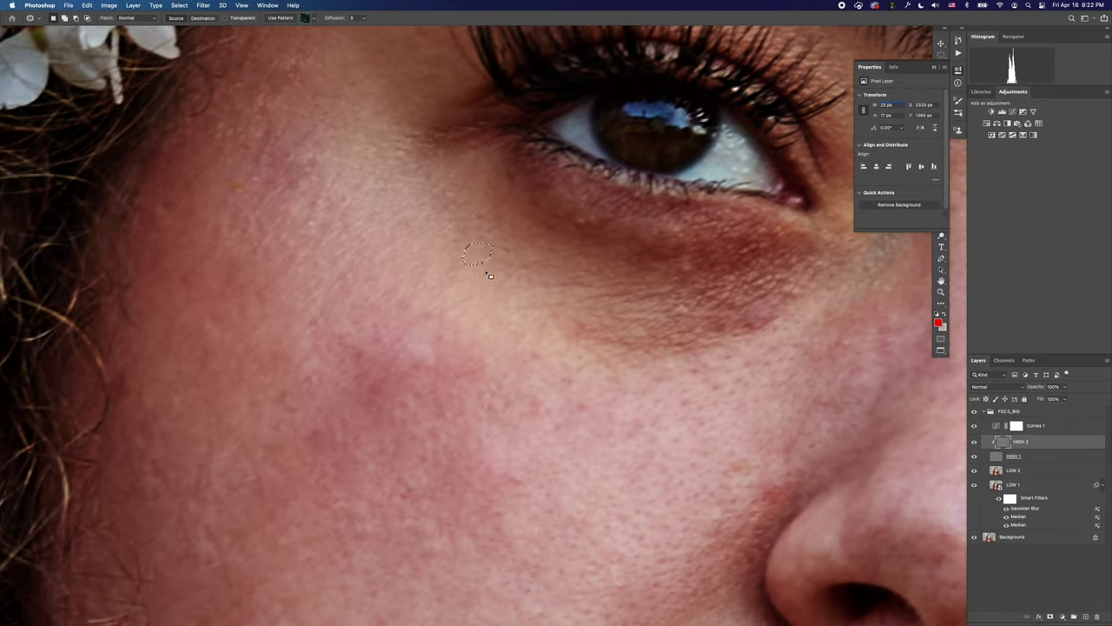
{"action": "scroll", "coordinate": [424, 261], "scroll_direction": "up", "scroll_amount": 3}
{"action": "mouse_move", "coordinate": [315, 293]}
{"action": "left_mouse_down"}
{"action": "mouse_move", "coordinate": [347, 300]}
{"action": "mouse_move", "coordinate": [231, 287]}
{"action": "left_mouse_up"}
{"action": "key", "text": "super+d"}
{"action": "left_click_drag", "start_coordinate": [253, 244], "coordinate": [316, 238]}
{"action": "key", "text": "super+d"}
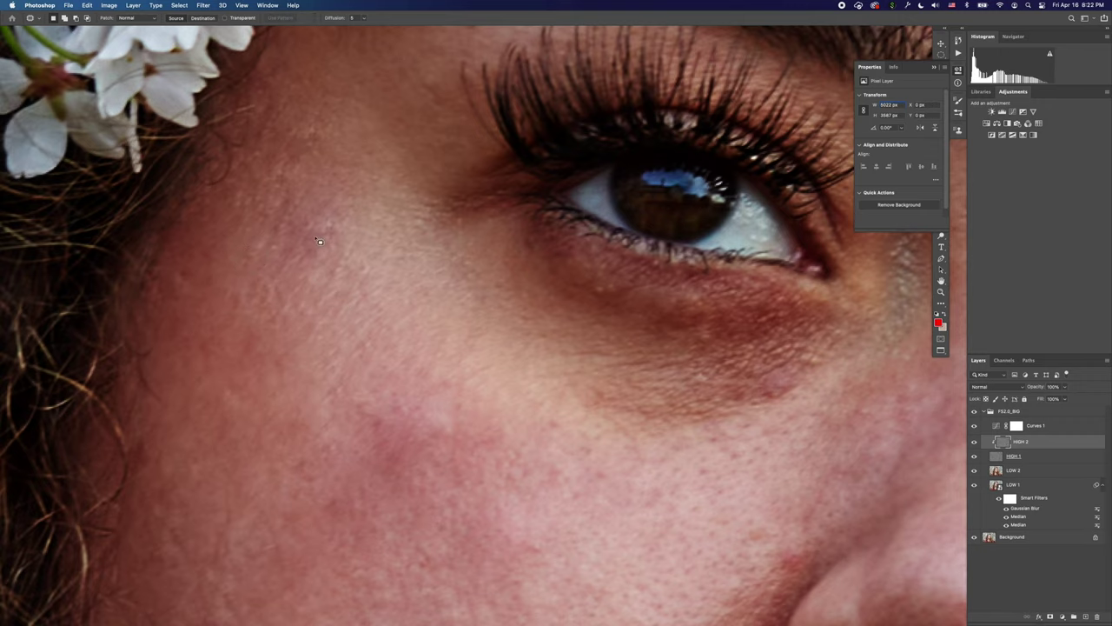
Review the whole portrait from the hair and face down to the neck and necklace, checking the retouched skin texture.
{"action": "scroll", "coordinate": [410, 348], "scroll_direction": "down", "scroll_amount": 10}
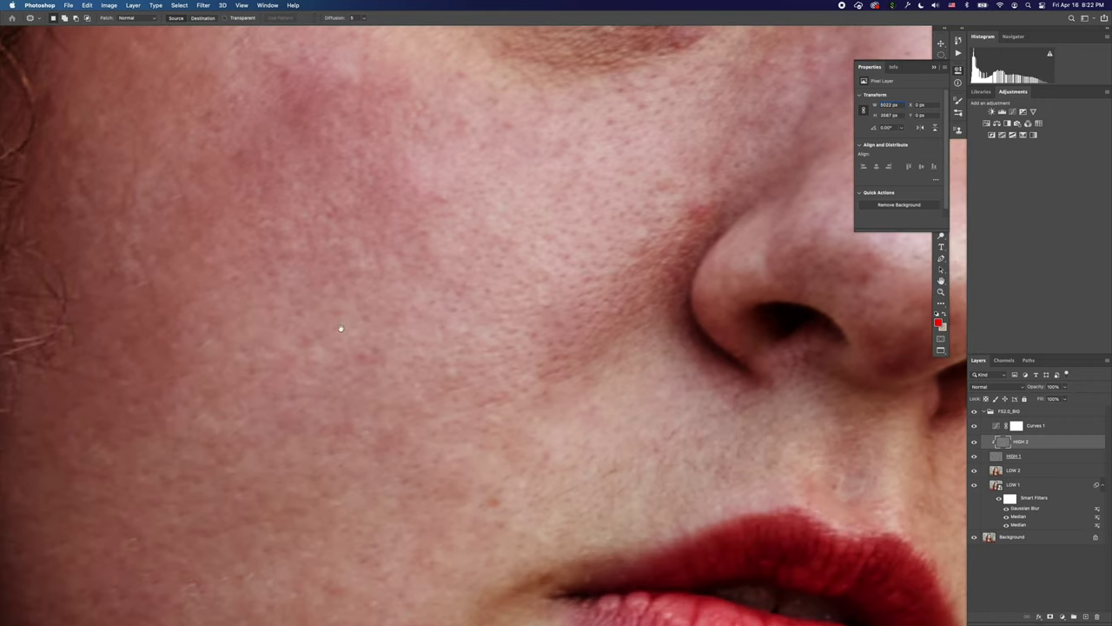
{"action": "key", "text": "super+minus"}
{"action": "key", "text": "super+minus"}
{"action": "key", "text": "super+minus"}
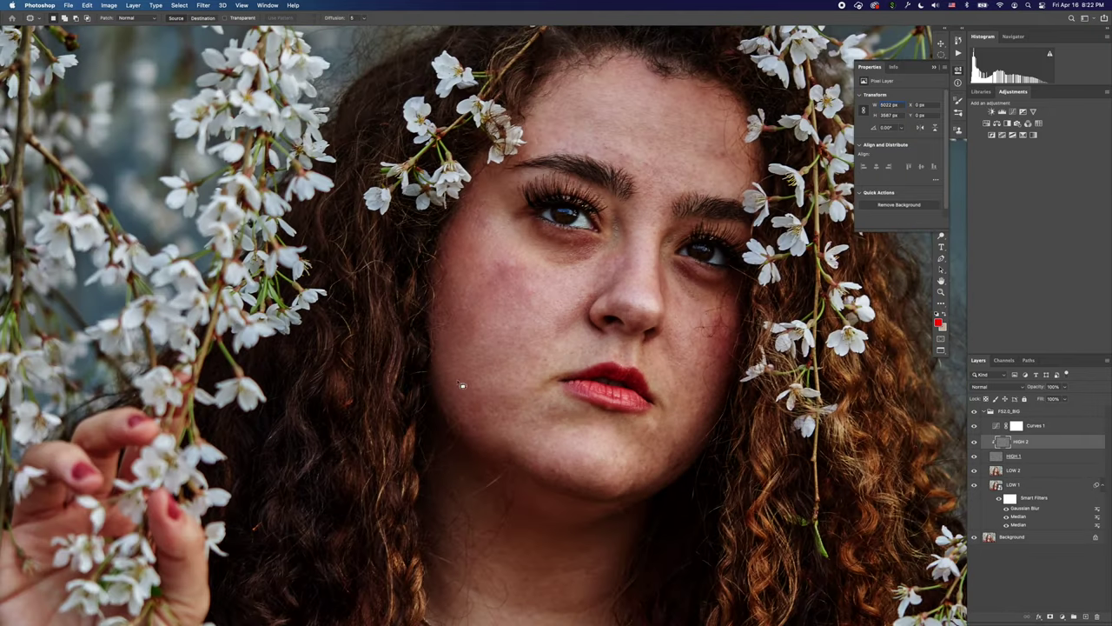
{"action": "scroll", "coordinate": [462, 385], "scroll_direction": "up", "scroll_amount": 5}
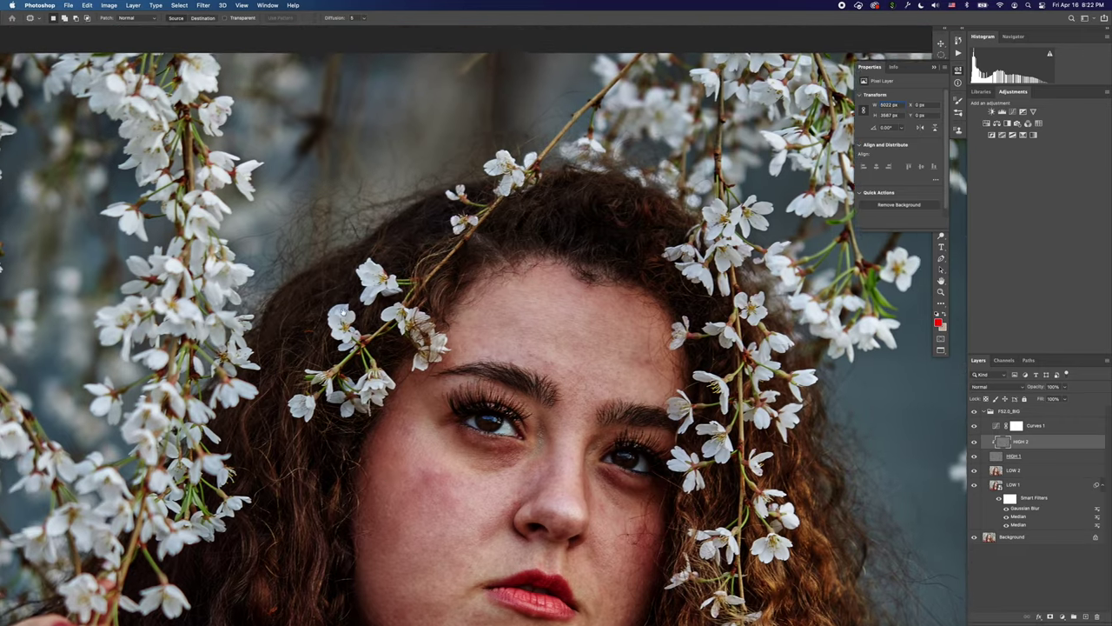
{"action": "scroll", "coordinate": [370, 239], "scroll_direction": "up", "scroll_amount": 2}
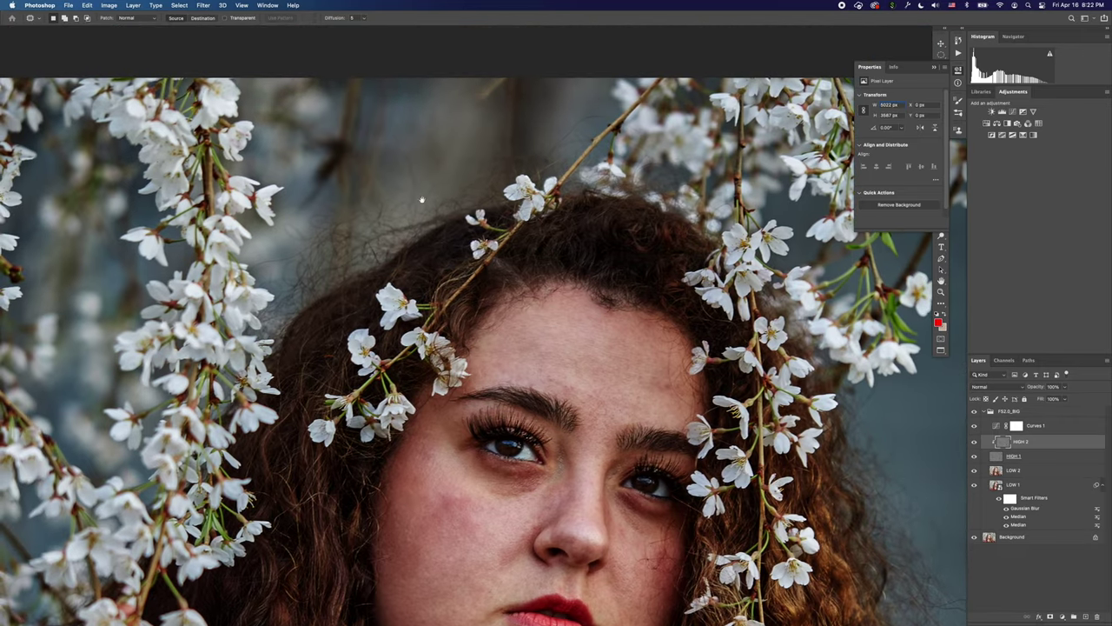
{"action": "scroll", "coordinate": [512, 245], "scroll_direction": "down", "scroll_amount": 5}
{"action": "scroll", "coordinate": [512, 245], "scroll_direction": "right", "scroll_amount": 8}
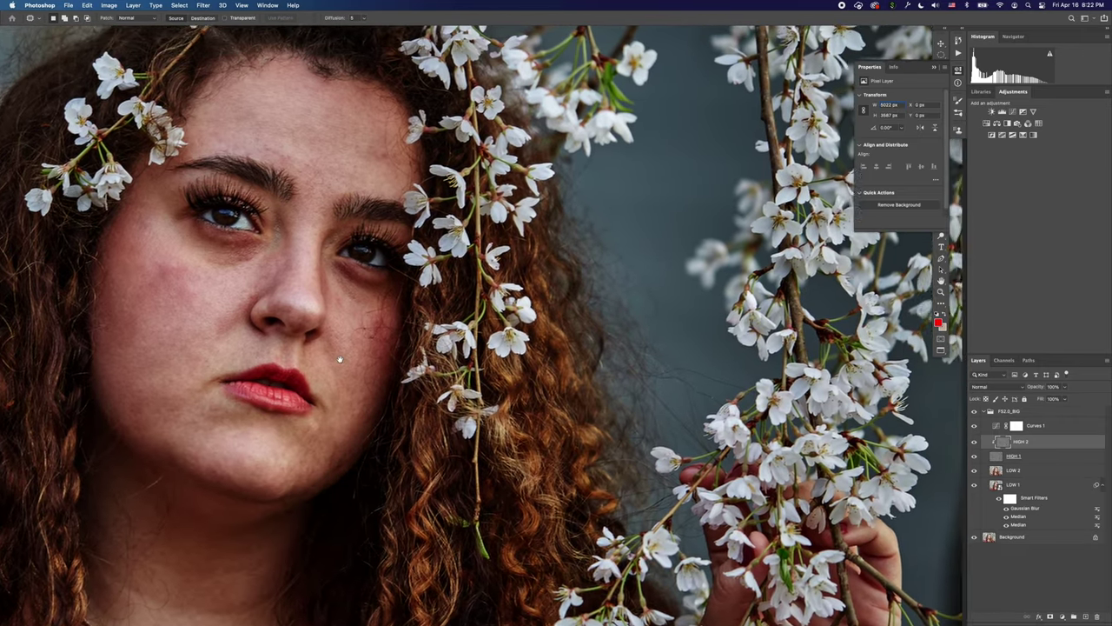
{"action": "scroll", "coordinate": [269, 341], "scroll_direction": "left", "scroll_amount": 5}
{"action": "scroll", "coordinate": [269, 341], "scroll_direction": "down", "scroll_amount": 3}
{"action": "scroll", "coordinate": [408, 345], "scroll_direction": "up", "scroll_amount": 3}
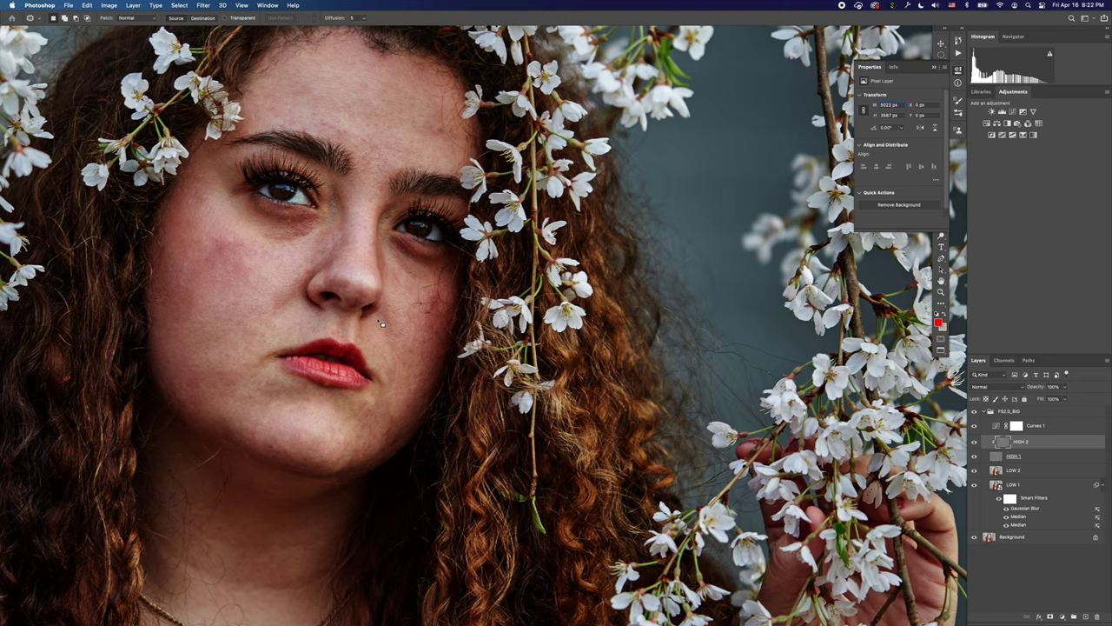
{"action": "scroll", "coordinate": [381, 323], "scroll_direction": "down", "scroll_amount": 5}
{"action": "scroll", "coordinate": [380, 323], "scroll_direction": "left", "scroll_amount": 4}
{"action": "scroll", "coordinate": [408, 286], "scroll_direction": "up", "scroll_amount": 2}
{"action": "scroll", "coordinate": [425, 268], "scroll_direction": "down", "scroll_amount": 3}
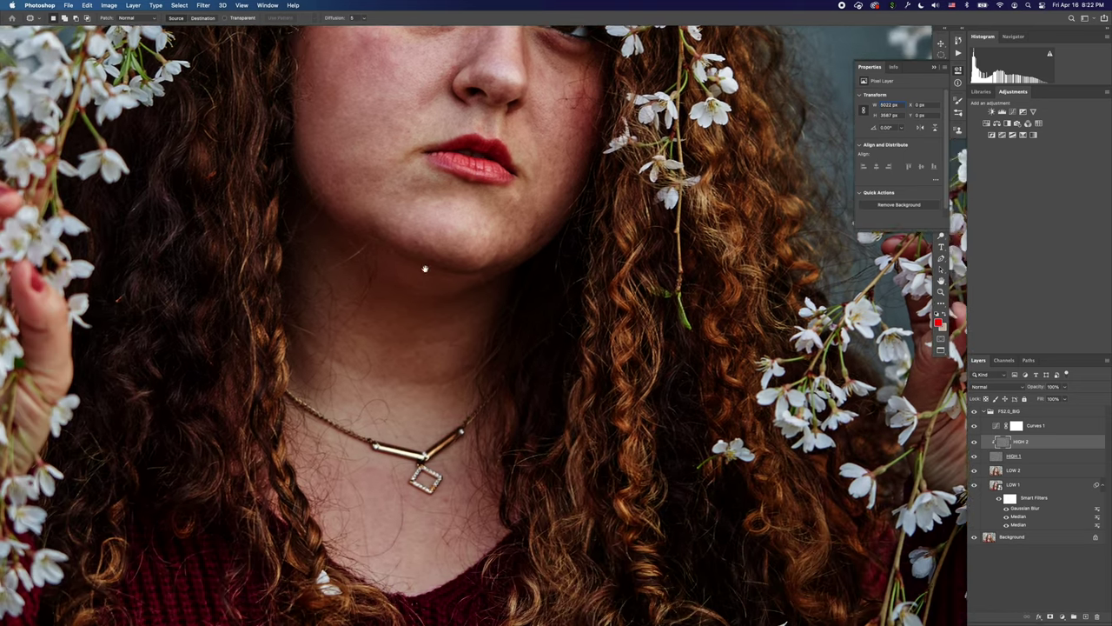
{"action": "scroll", "coordinate": [425, 269], "scroll_direction": "down", "scroll_amount": 4}
{"action": "scroll", "coordinate": [424, 269], "scroll_direction": "left", "scroll_amount": 2}
{"action": "scroll", "coordinate": [422, 278], "scroll_direction": "up", "scroll_amount": 10}
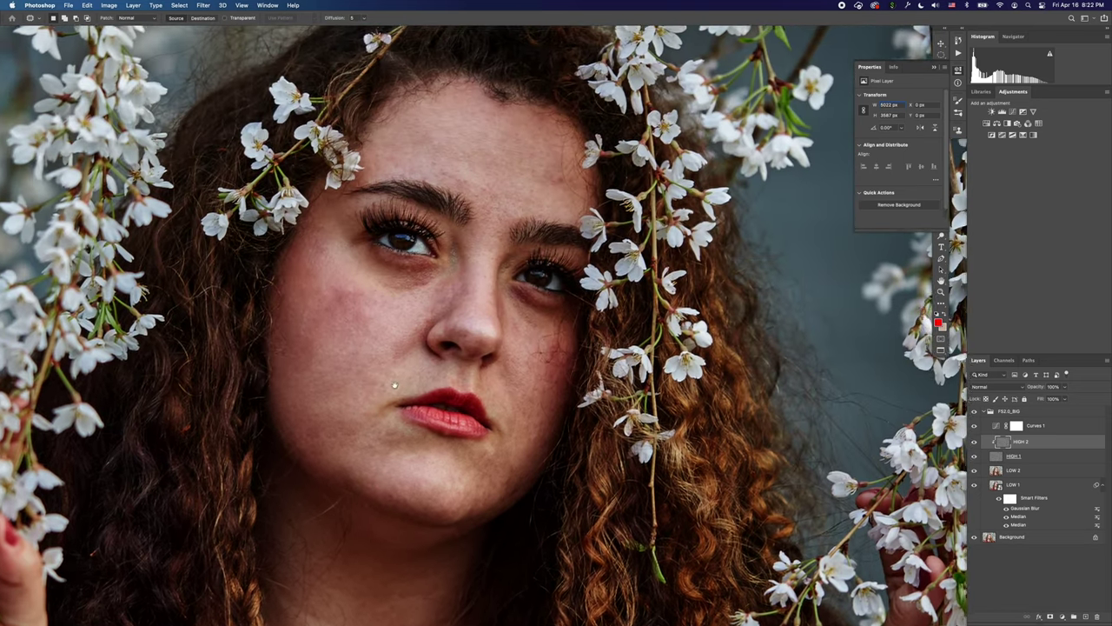
{"action": "scroll", "coordinate": [393, 385], "scroll_direction": "up", "scroll_amount": 3}
{"action": "scroll", "coordinate": [405, 315], "scroll_direction": "down", "scroll_amount": 10}
{"action": "scroll", "coordinate": [405, 316], "scroll_direction": "left", "scroll_amount": 4}
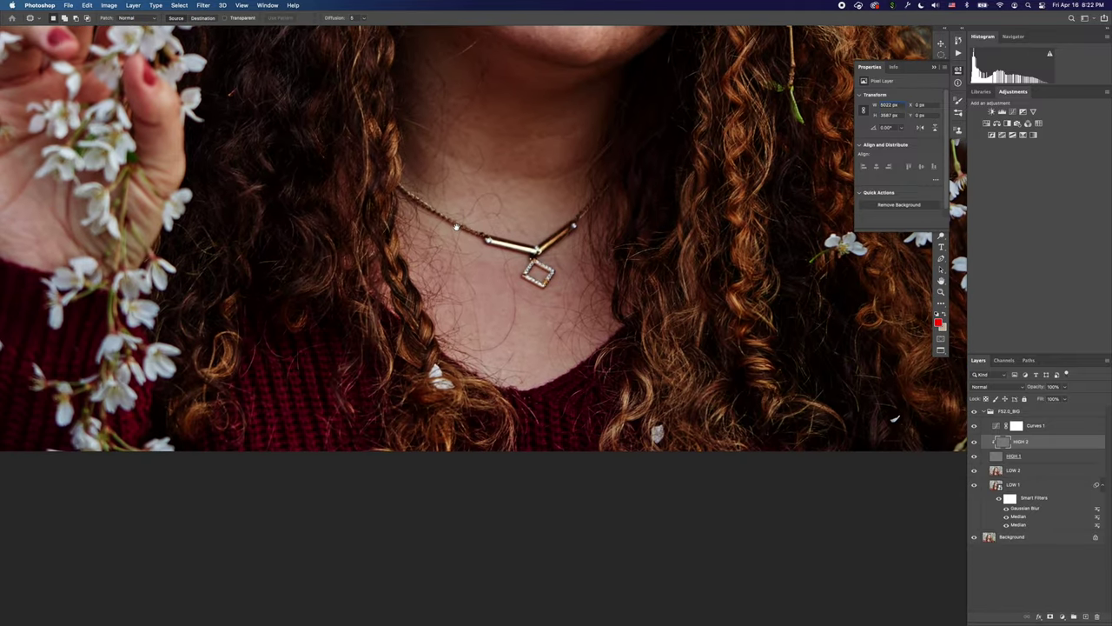
{"action": "left_click_drag", "start_coordinate": [456, 227], "coordinate": [457, 223]}
{"action": "left_click_drag", "start_coordinate": [210, 352], "coordinate": [225, 341]}
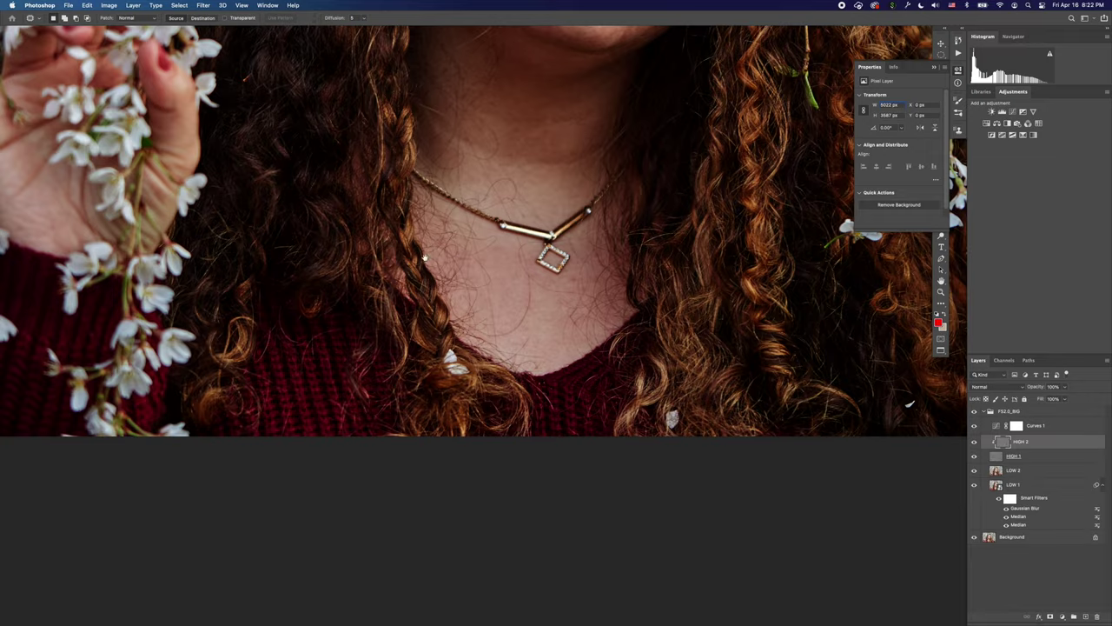
{"action": "scroll", "coordinate": [425, 257], "scroll_direction": "up", "scroll_amount": 6}
{"action": "scroll", "coordinate": [415, 352], "scroll_direction": "up", "scroll_amount": 4}
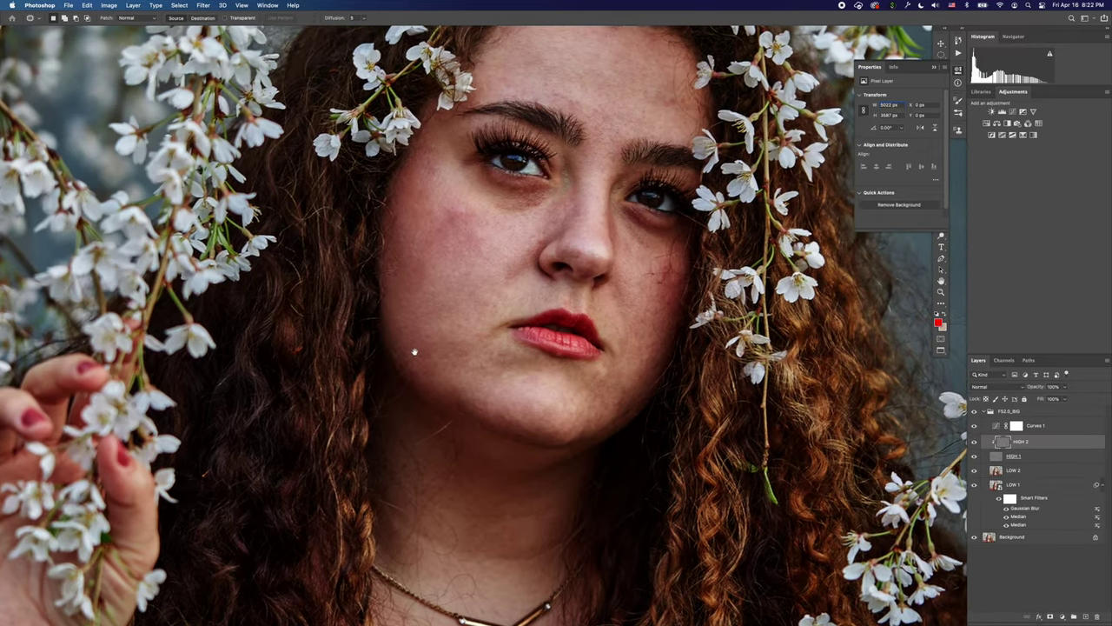
{"action": "scroll", "coordinate": [405, 356], "scroll_direction": "up", "scroll_amount": 5}
{"action": "scroll", "coordinate": [405, 355], "scroll_direction": "right", "scroll_amount": 4}
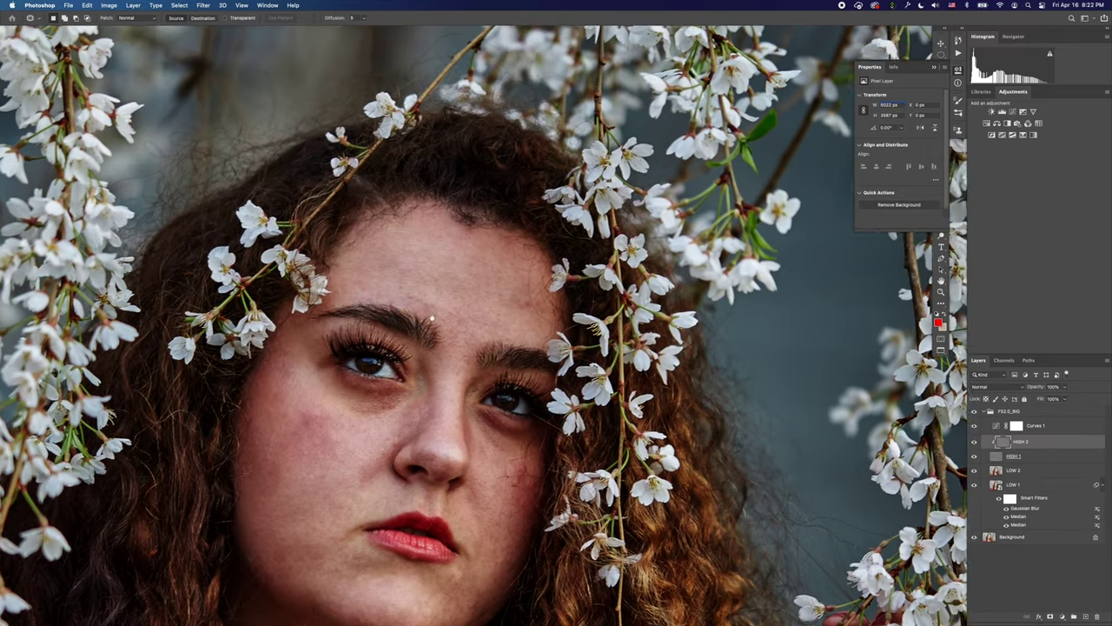
Patch the small blemish on her left side of the forehead above the eyebrow.
{"action": "scroll", "coordinate": [432, 319], "scroll_direction": "up", "scroll_amount": 3}
{"action": "scroll", "coordinate": [430, 330], "scroll_direction": "right", "scroll_amount": 2}
{"action": "key", "text": "super+plus"}
{"action": "key", "text": "super+plus"}
{"action": "key", "text": "super+plus"}
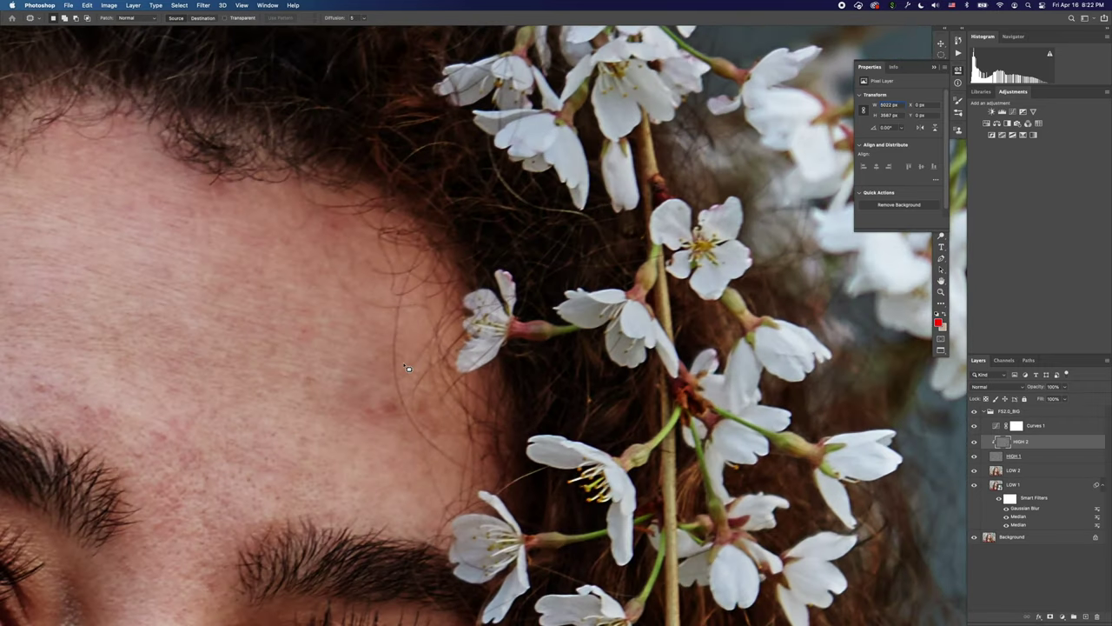
{"action": "scroll", "coordinate": [370, 419], "scroll_direction": "left", "scroll_amount": 2}
{"action": "scroll", "coordinate": [404, 397], "scroll_direction": "down", "scroll_amount": 1}
{"action": "left_click_drag", "start_coordinate": [346, 324], "coordinate": [383, 365]}
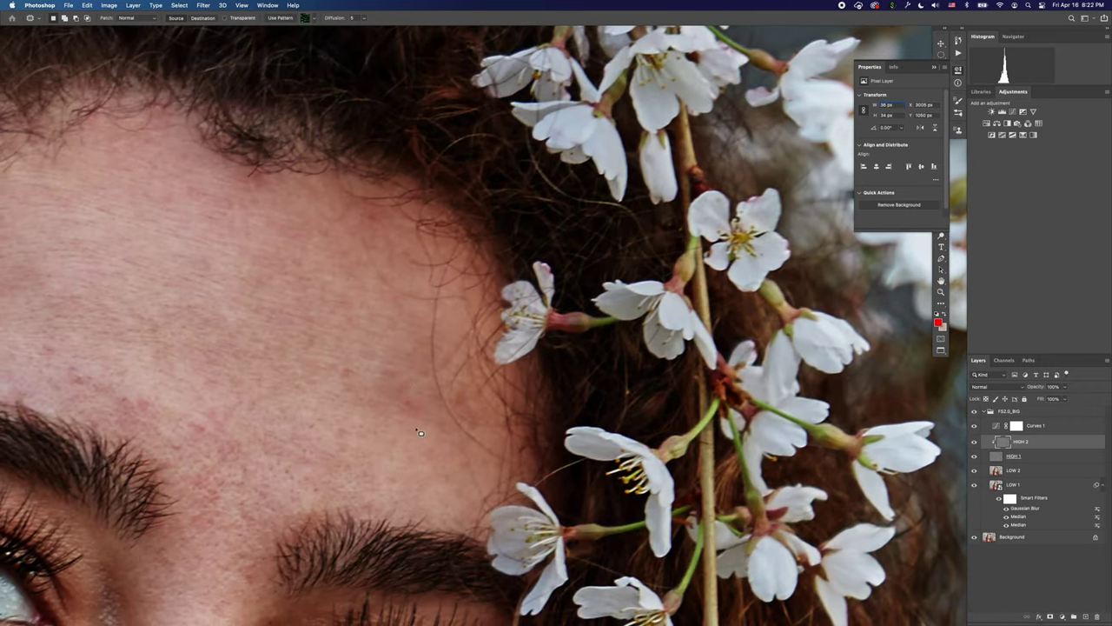
Patch the small blemish on the nose bridge near the inner corner of her left eye.
{"action": "scroll", "coordinate": [405, 414], "scroll_direction": "down", "scroll_amount": 5}
{"action": "scroll", "coordinate": [404, 414], "scroll_direction": "left", "scroll_amount": 3}
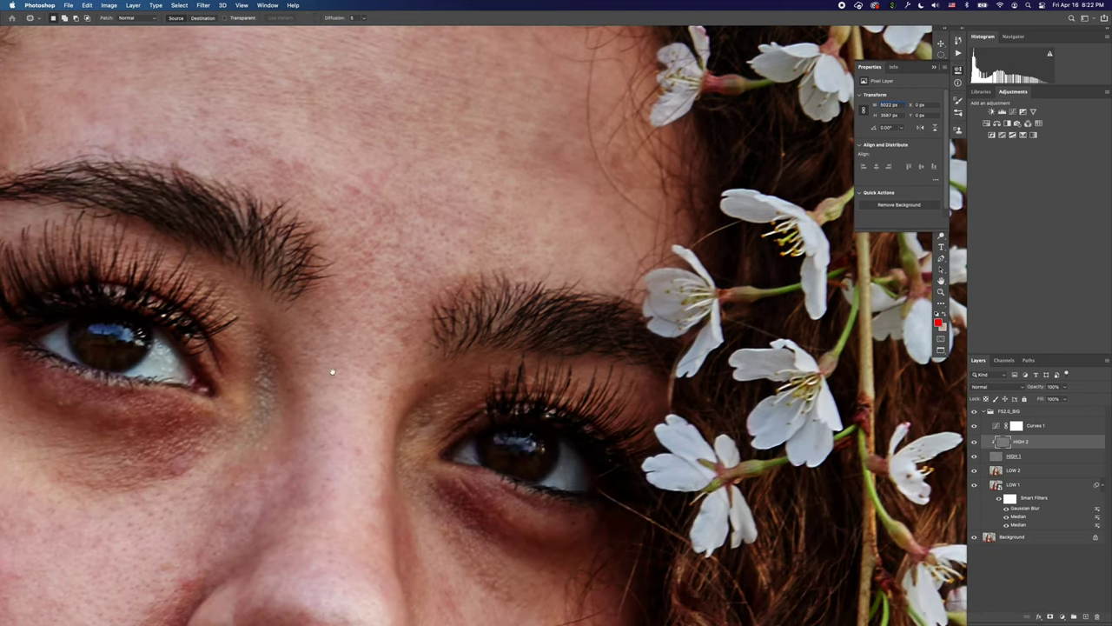
{"action": "left_click_drag", "start_coordinate": [359, 420], "coordinate": [379, 411]}
{"action": "mouse_move", "coordinate": [376, 412]}
{"action": "left_mouse_down"}
{"action": "mouse_move", "coordinate": [389, 395]}
{"action": "mouse_move", "coordinate": [360, 409]}
{"action": "mouse_move", "coordinate": [355, 463]}
{"action": "mouse_move", "coordinate": [356, 438]}
{"action": "mouse_move", "coordinate": [377, 432]}
{"action": "left_mouse_up"}
{"action": "key", "text": "super+d"}
{"action": "key", "text": "super+d"}
{"action": "key", "text": "super+d"}
Patch the tip of the horizontal stray hair crossing her left cheek beside the nose.
{"action": "mouse_move", "coordinate": [435, 582]}
{"action": "left_mouse_down"}
{"action": "mouse_move", "coordinate": [301, 400]}
{"action": "mouse_move", "coordinate": [319, 389]}
{"action": "left_mouse_up"}
{"action": "scroll", "coordinate": [367, 397], "scroll_direction": "down", "scroll_amount": 5}
{"action": "scroll", "coordinate": [368, 397], "scroll_direction": "left", "scroll_amount": 1}
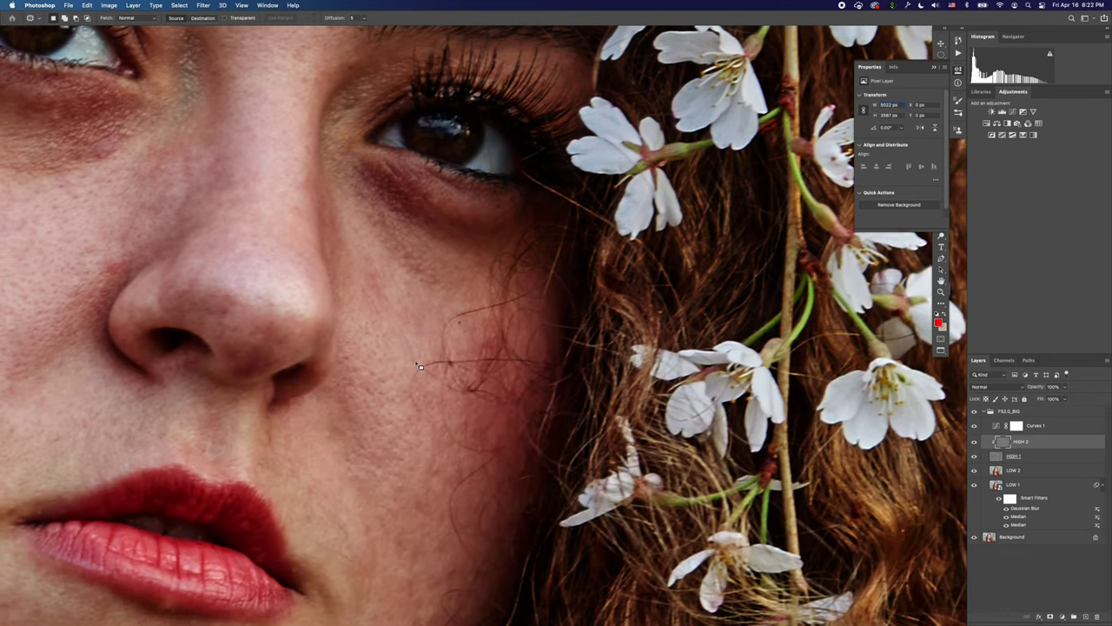
{"action": "left_click_drag", "start_coordinate": [435, 365], "coordinate": [425, 363]}
{"action": "left_click_drag", "start_coordinate": [414, 390], "coordinate": [388, 319]}
{"action": "key", "text": "super+d"}
Patch the end of the upper stray hair on her left cheek below the eye.
{"action": "left_click_drag", "start_coordinate": [454, 317], "coordinate": [445, 335]}
{"action": "mouse_move", "coordinate": [445, 341]}
{"action": "left_mouse_down"}
{"action": "mouse_move", "coordinate": [411, 323]}
{"action": "mouse_move", "coordinate": [455, 305]}
{"action": "mouse_move", "coordinate": [440, 309]}
{"action": "mouse_move", "coordinate": [485, 318]}
{"action": "mouse_move", "coordinate": [470, 327]}
{"action": "left_mouse_up"}
{"action": "key", "text": "super+d"}
{"action": "key", "text": "super+d"}
{"action": "key", "text": "super+d"}
Patch the tangled stray hairs over the reddish area of her left cheek with clean texture.
{"action": "left_click_drag", "start_coordinate": [473, 396], "coordinate": [466, 341]}
{"action": "left_click_drag", "start_coordinate": [460, 372], "coordinate": [437, 370]}
{"action": "key", "text": "super+d"}
{"action": "mouse_move", "coordinate": [443, 432]}
{"action": "left_mouse_down"}
{"action": "mouse_move", "coordinate": [395, 324]}
{"action": "mouse_move", "coordinate": [420, 363]}
{"action": "mouse_move", "coordinate": [450, 352]}
{"action": "mouse_move", "coordinate": [409, 293]}
{"action": "mouse_move", "coordinate": [372, 300]}
{"action": "mouse_move", "coordinate": [408, 292]}
{"action": "mouse_move", "coordinate": [456, 310]}
{"action": "mouse_move", "coordinate": [465, 249]}
{"action": "mouse_move", "coordinate": [427, 218]}
{"action": "left_mouse_up"}
{"action": "key", "text": "super+d"}
{"action": "mouse_move", "coordinate": [452, 270]}
{"action": "left_mouse_down"}
{"action": "mouse_move", "coordinate": [402, 280]}
{"action": "mouse_move", "coordinate": [407, 348]}
{"action": "mouse_move", "coordinate": [357, 420]}
{"action": "mouse_move", "coordinate": [372, 364]}
{"action": "left_mouse_up"}
{"action": "key", "text": "super+d"}
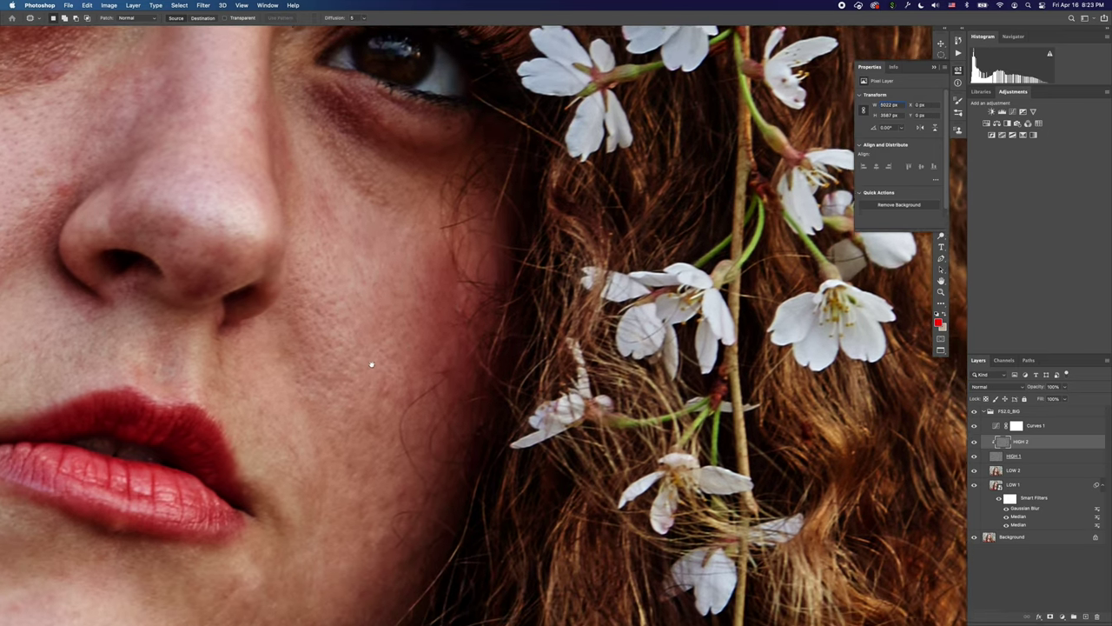
Patch the faint curled hairs on the lower part of her left cheek, level with the lips.
{"action": "scroll", "coordinate": [451, 350], "scroll_direction": "down", "scroll_amount": 2}
{"action": "mouse_move", "coordinate": [377, 461]}
{"action": "left_mouse_down"}
{"action": "mouse_move", "coordinate": [440, 406]}
{"action": "mouse_move", "coordinate": [444, 342]}
{"action": "left_mouse_up"}
{"action": "left_click_drag", "start_coordinate": [424, 401], "coordinate": [376, 328]}
{"action": "key", "text": "super+d"}
{"action": "mouse_move", "coordinate": [387, 476]}
{"action": "left_mouse_down"}
{"action": "mouse_move", "coordinate": [438, 435]}
{"action": "mouse_move", "coordinate": [391, 387]}
{"action": "left_mouse_up"}
{"action": "key", "text": "super+d"}
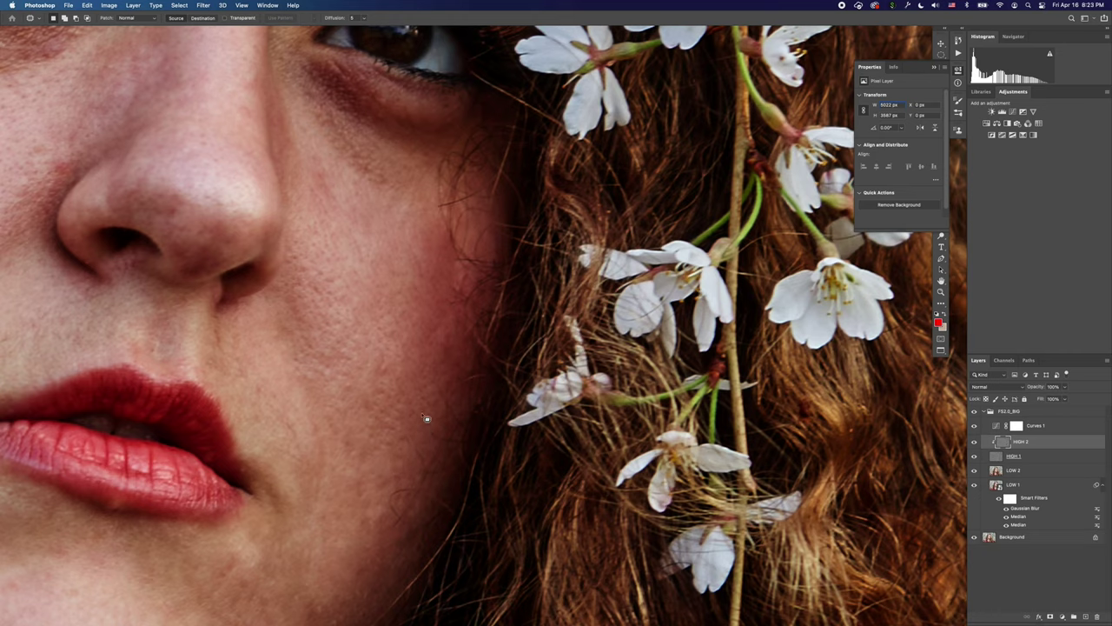
Patch the stray hairs on the outer part of her left cheek, level with the lips, using clean skin texture.
{"action": "mouse_move", "coordinate": [415, 441]}
{"action": "left_mouse_down"}
{"action": "mouse_move", "coordinate": [439, 406]}
{"action": "mouse_move", "coordinate": [415, 372]}
{"action": "mouse_move", "coordinate": [460, 410]}
{"action": "mouse_move", "coordinate": [458, 398]}
{"action": "left_mouse_up"}
{"action": "key", "text": "super+d"}
{"action": "mouse_move", "coordinate": [447, 401]}
{"action": "left_mouse_down"}
{"action": "mouse_move", "coordinate": [423, 358]}
{"action": "mouse_move", "coordinate": [398, 414]}
{"action": "left_mouse_up"}
{"action": "key", "text": "super+d"}
{"action": "mouse_move", "coordinate": [442, 375]}
{"action": "left_mouse_down"}
{"action": "mouse_move", "coordinate": [428, 405]}
{"action": "mouse_move", "coordinate": [458, 414]}
{"action": "mouse_move", "coordinate": [442, 376]}
{"action": "left_mouse_up"}
{"action": "left_click_drag", "start_coordinate": [443, 401], "coordinate": [441, 365]}
{"action": "key", "text": "super+d"}
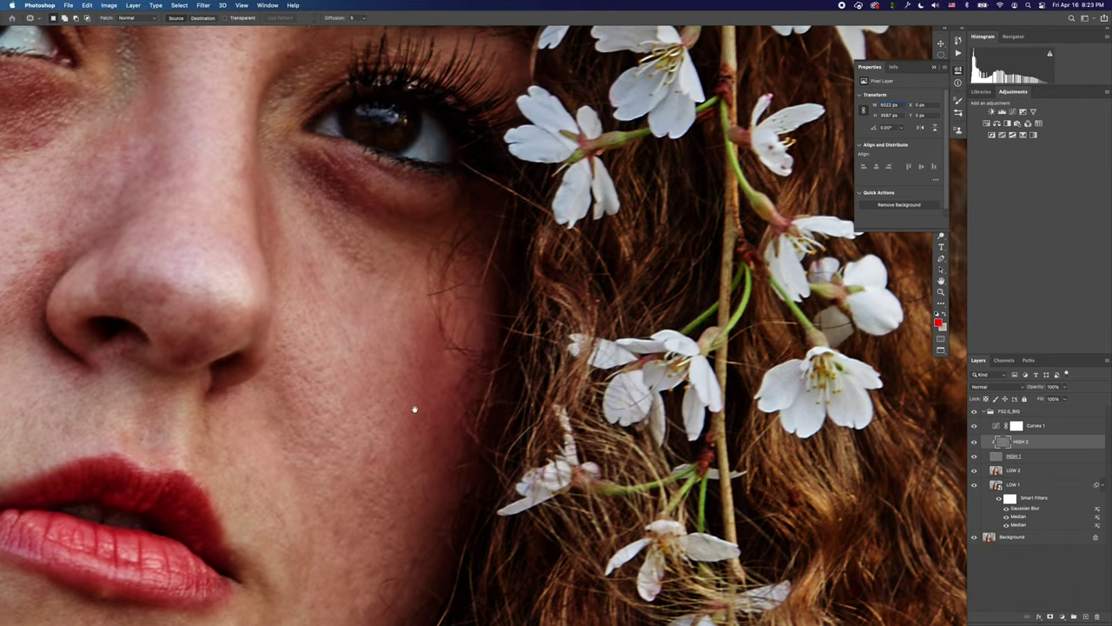
Patch the curly stray hairs crossing the outer side of her left cheek below the eye.
{"action": "scroll", "coordinate": [411, 408], "scroll_direction": "up", "scroll_amount": 2}
{"action": "mouse_move", "coordinate": [417, 294]}
{"action": "left_mouse_down"}
{"action": "mouse_move", "coordinate": [431, 403]}
{"action": "mouse_move", "coordinate": [454, 324]}
{"action": "mouse_move", "coordinate": [439, 437]}
{"action": "mouse_move", "coordinate": [405, 452]}
{"action": "left_mouse_up"}
{"action": "key", "text": "super+d"}
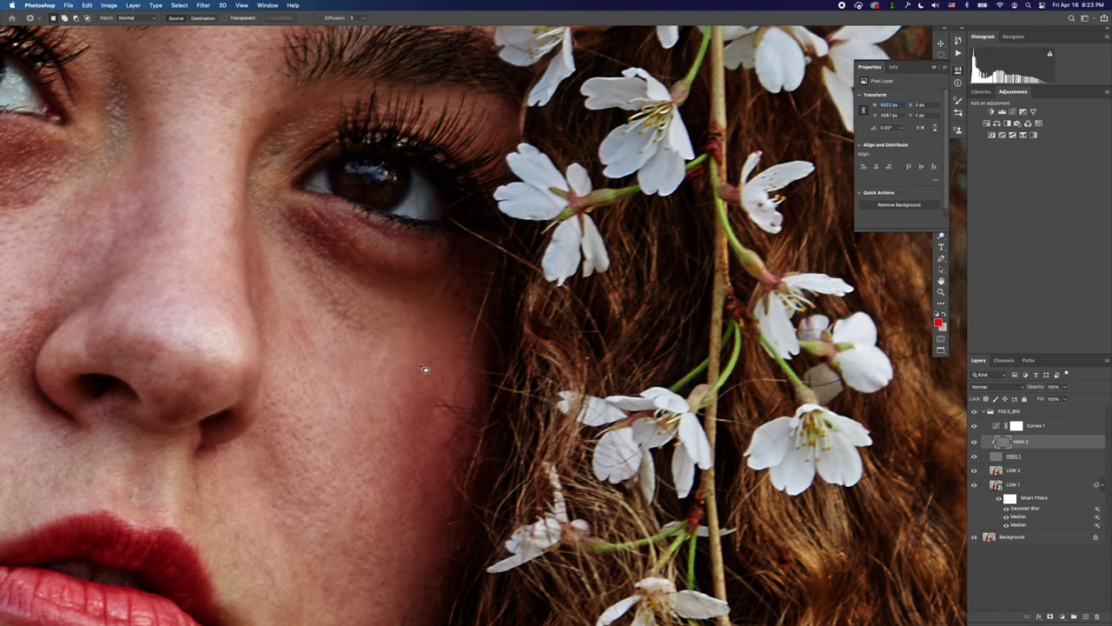
{"action": "left_click_drag", "start_coordinate": [461, 414], "coordinate": [406, 441]}
{"action": "key", "text": "super+d"}
{"action": "mouse_move", "coordinate": [467, 358]}
{"action": "left_mouse_down"}
{"action": "mouse_move", "coordinate": [471, 373]}
{"action": "mouse_move", "coordinate": [444, 392]}
{"action": "left_mouse_up"}
{"action": "key", "text": "super+d"}
Patch the remaining hair ends along the edge of her left cheek, where it meets the curls.
{"action": "mouse_move", "coordinate": [451, 319]}
{"action": "left_mouse_down"}
{"action": "mouse_move", "coordinate": [446, 375]}
{"action": "mouse_move", "coordinate": [469, 328]}
{"action": "mouse_move", "coordinate": [426, 401]}
{"action": "left_mouse_up"}
{"action": "left_click", "coordinate": [409, 329]}
{"action": "mouse_move", "coordinate": [434, 283]}
{"action": "left_mouse_down"}
{"action": "mouse_move", "coordinate": [463, 261]}
{"action": "mouse_move", "coordinate": [456, 268]}
{"action": "left_mouse_up"}
{"action": "left_click_drag", "start_coordinate": [453, 304], "coordinate": [432, 359]}
{"action": "key", "text": "super+d"}
{"action": "mouse_move", "coordinate": [456, 405]}
{"action": "left_mouse_down"}
{"action": "mouse_move", "coordinate": [454, 467]}
{"action": "mouse_move", "coordinate": [487, 409]}
{"action": "mouse_move", "coordinate": [420, 420]}
{"action": "mouse_move", "coordinate": [414, 338]}
{"action": "mouse_move", "coordinate": [446, 403]}
{"action": "mouse_move", "coordinate": [452, 339]}
{"action": "left_mouse_up"}
{"action": "key", "text": "super+d"}
Patch the faint curled hairs on her lower left cheek just above the jaw.
{"action": "scroll", "coordinate": [420, 421], "scroll_direction": "down", "scroll_amount": 4}
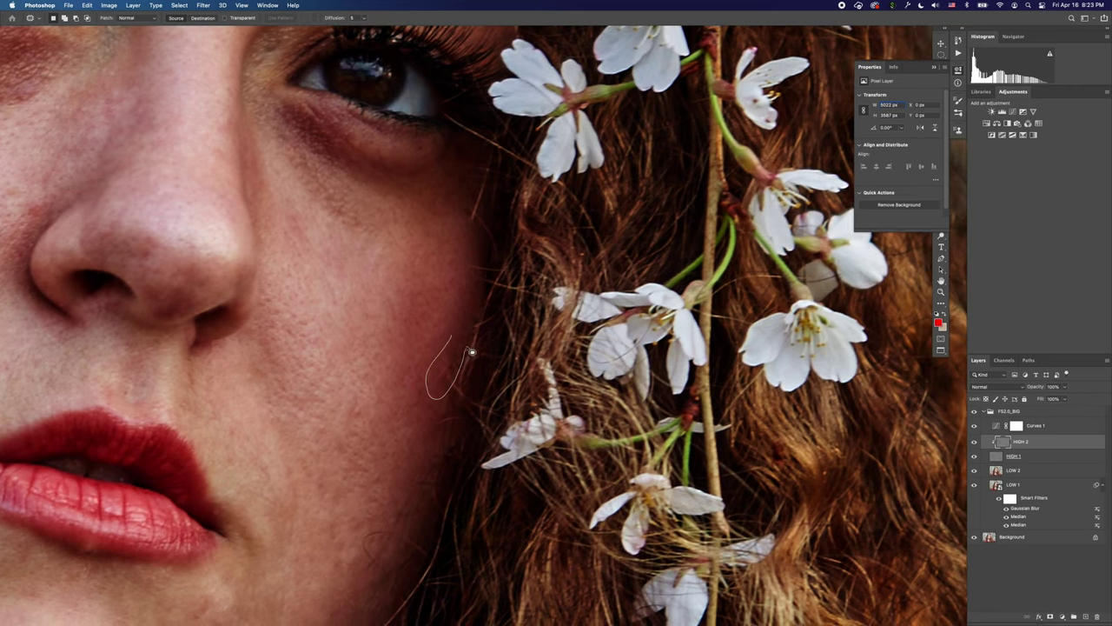
{"action": "left_click", "coordinate": [409, 447]}
{"action": "left_click_drag", "start_coordinate": [435, 439], "coordinate": [442, 407]}
{"action": "left_click_drag", "start_coordinate": [444, 423], "coordinate": [432, 422]}
{"action": "left_click", "coordinate": [403, 459]}
{"action": "mouse_move", "coordinate": [403, 460]}
{"action": "left_mouse_down"}
{"action": "mouse_move", "coordinate": [428, 293]}
{"action": "mouse_move", "coordinate": [365, 400]}
{"action": "left_mouse_up"}
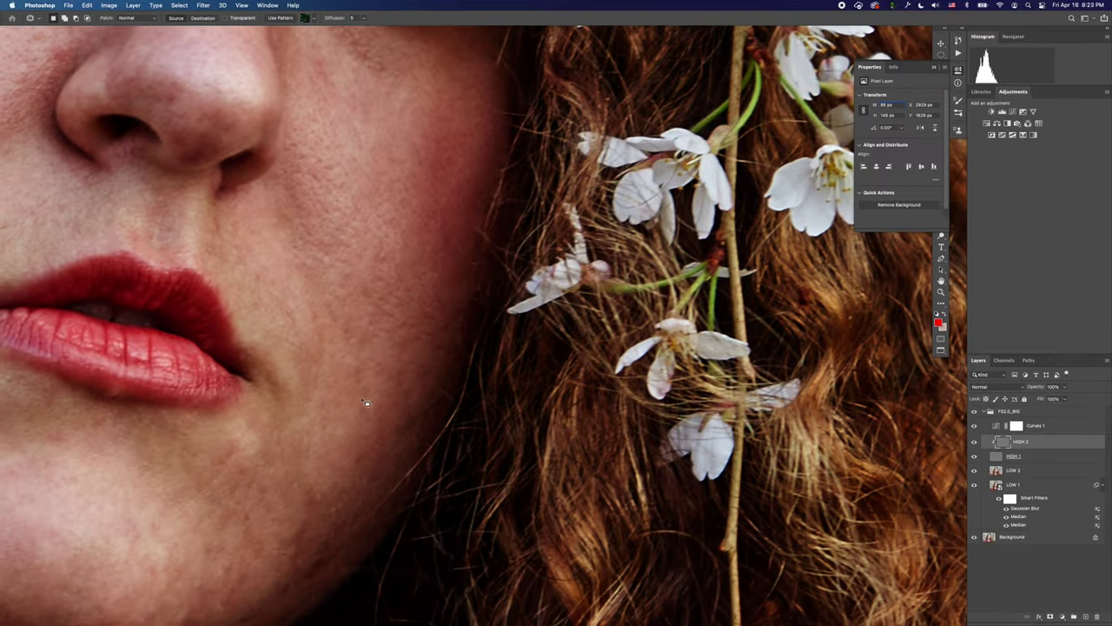
{"action": "left_click", "coordinate": [387, 443]}
Patch the stray hairs running along her left jawline beside the dark curls.
{"action": "mouse_move", "coordinate": [450, 303]}
{"action": "left_mouse_down"}
{"action": "mouse_move", "coordinate": [434, 334]}
{"action": "mouse_move", "coordinate": [454, 306]}
{"action": "left_mouse_up"}
{"action": "left_click_drag", "start_coordinate": [448, 322], "coordinate": [426, 335]}
{"action": "left_click", "coordinate": [423, 448]}
{"action": "left_click_drag", "start_coordinate": [416, 405], "coordinate": [393, 465]}
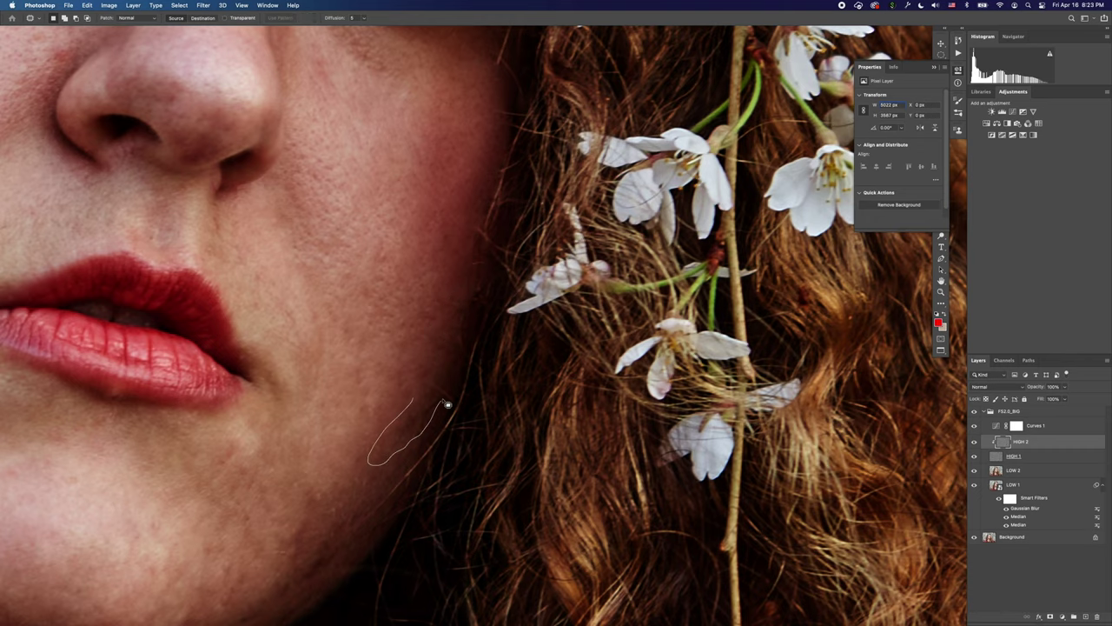
{"action": "left_click_drag", "start_coordinate": [443, 400], "coordinate": [448, 376]}
{"action": "mouse_move", "coordinate": [398, 419]}
{"action": "left_mouse_down"}
{"action": "mouse_move", "coordinate": [373, 408]}
{"action": "mouse_move", "coordinate": [414, 287]}
{"action": "left_mouse_up"}
{"action": "left_click", "coordinate": [350, 439]}
Clone clean texture over the hairs at the border of her left cheek with the Clone Stamp, then return to the Patch tool.
{"action": "mouse_move", "coordinate": [370, 351]}
{"action": "left_mouse_down"}
{"action": "mouse_move", "coordinate": [351, 420]}
{"action": "mouse_move", "coordinate": [474, 194]}
{"action": "mouse_move", "coordinate": [481, 214]}
{"action": "mouse_move", "coordinate": [454, 338]}
{"action": "left_mouse_up"}
{"action": "left_click", "coordinate": [440, 310]}
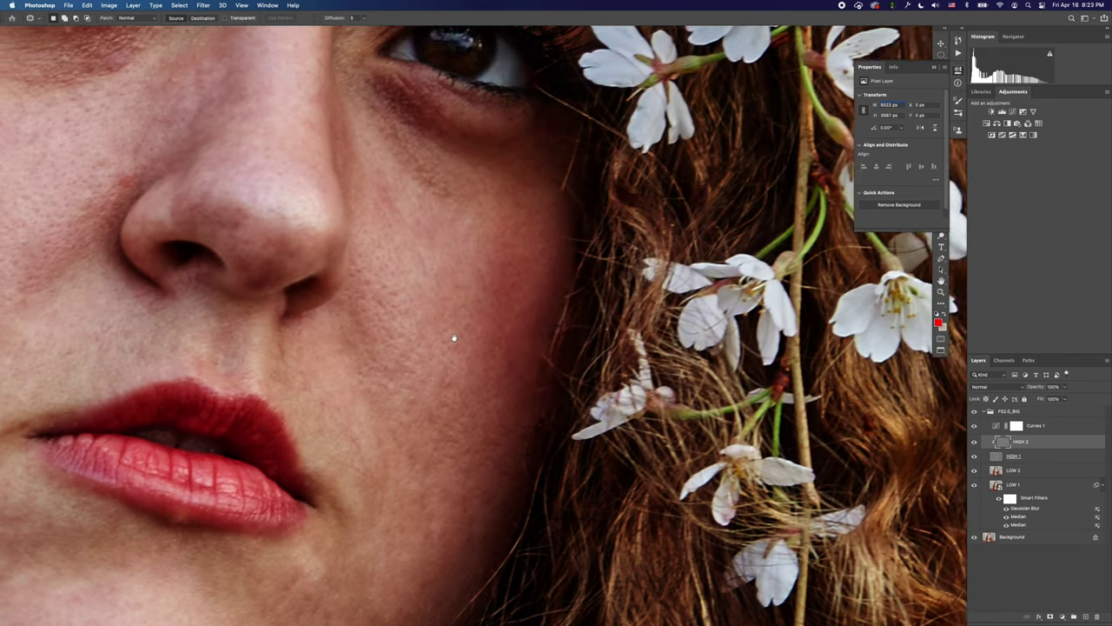
{"action": "scroll", "coordinate": [453, 338], "scroll_direction": "up", "scroll_amount": 3}
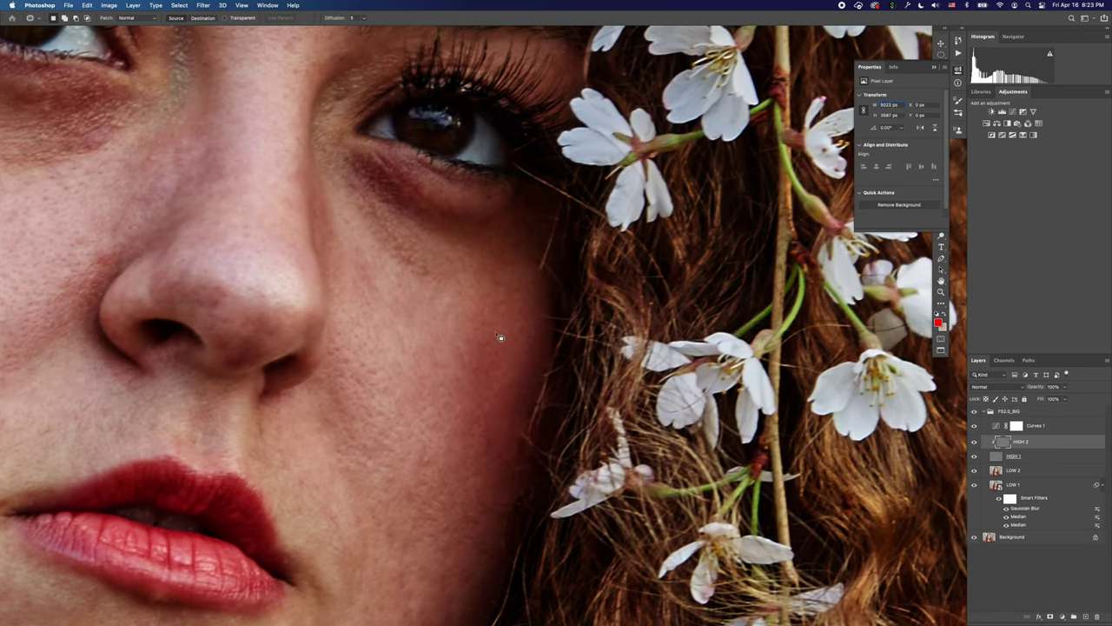
{"action": "key", "text": "s"}
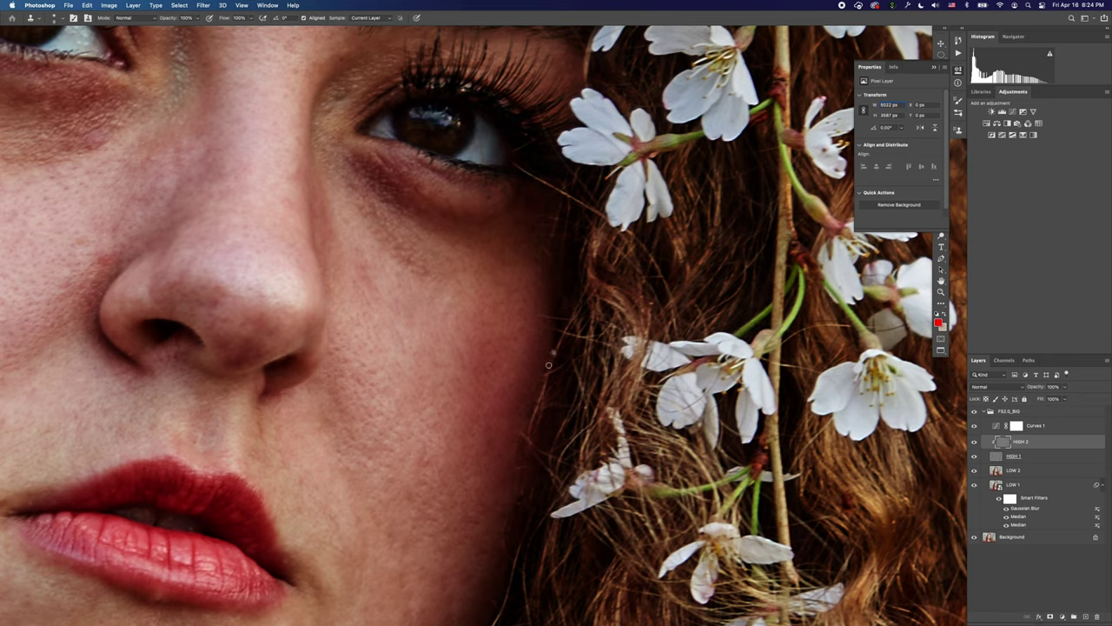
{"action": "mouse_move", "coordinate": [456, 428]}
{"action": "left_mouse_down"}
{"action": "mouse_move", "coordinate": [434, 360]}
{"action": "mouse_move", "coordinate": [497, 366]}
{"action": "mouse_move", "coordinate": [472, 427]}
{"action": "mouse_move", "coordinate": [529, 390]}
{"action": "mouse_move", "coordinate": [449, 427]}
{"action": "left_mouse_up"}
{"action": "key", "text": "j"}
{"action": "key", "text": "super+d"}
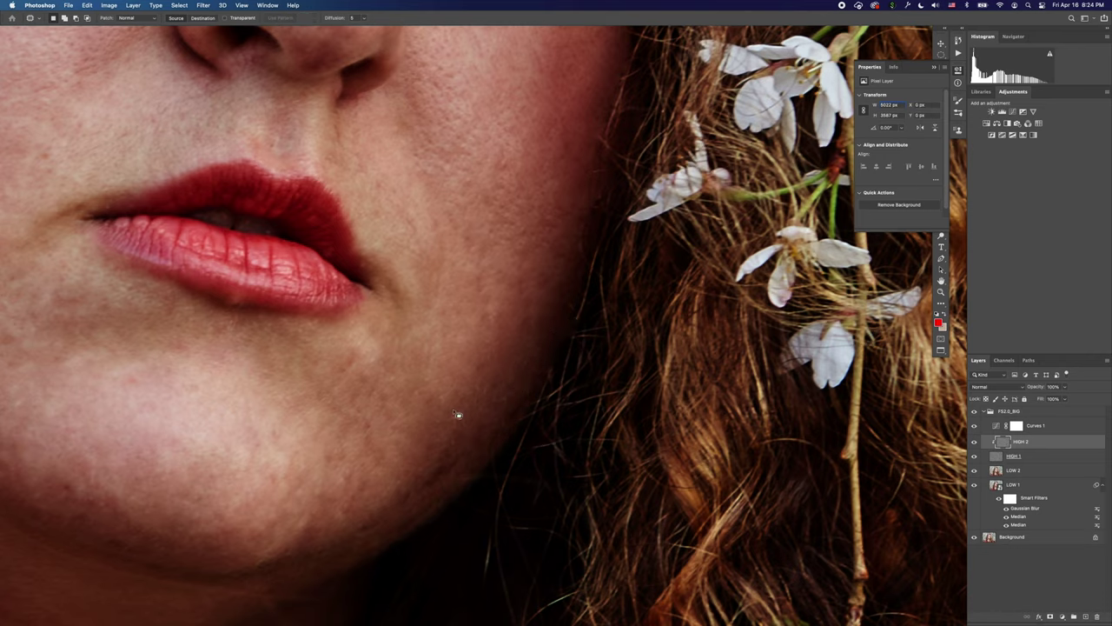
Patch the small texture marks along the underside of her left jaw beside the chin.
{"action": "left_click_drag", "start_coordinate": [417, 470], "coordinate": [491, 371]}
{"action": "mouse_move", "coordinate": [452, 416]}
{"action": "left_mouse_down"}
{"action": "mouse_move", "coordinate": [446, 448]}
{"action": "mouse_move", "coordinate": [453, 418]}
{"action": "left_mouse_up"}
{"action": "left_click_drag", "start_coordinate": [456, 431], "coordinate": [442, 403]}
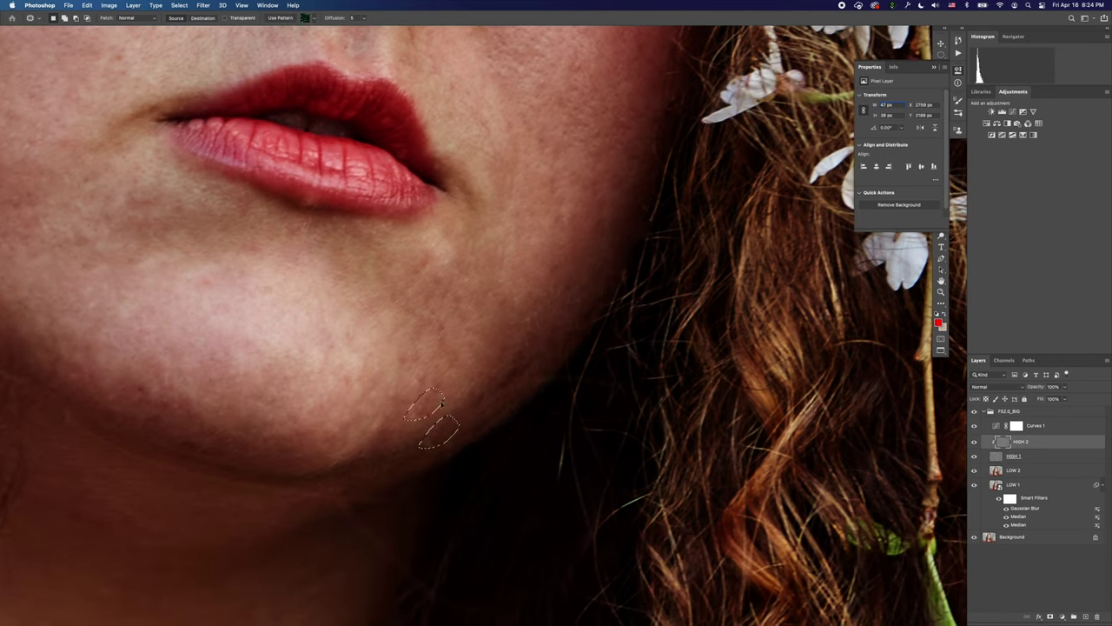
{"action": "mouse_move", "coordinate": [531, 364]}
{"action": "left_mouse_down"}
{"action": "mouse_move", "coordinate": [485, 397]}
{"action": "mouse_move", "coordinate": [533, 358]}
{"action": "left_mouse_up"}
{"action": "key", "text": "super+d"}
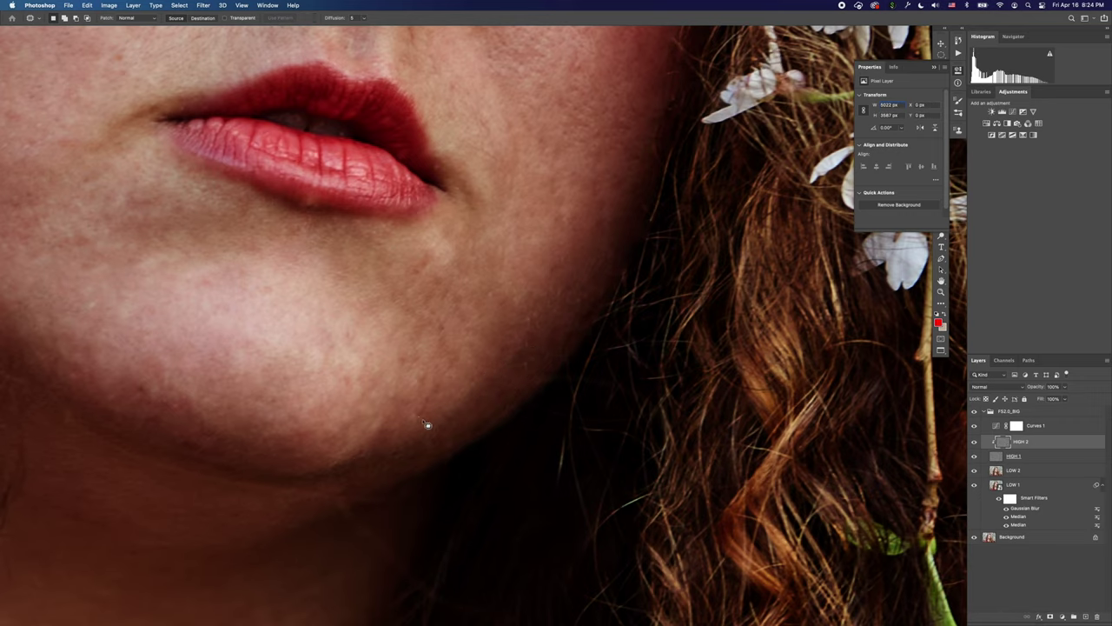
{"action": "left_click_drag", "start_coordinate": [391, 373], "coordinate": [443, 401]}
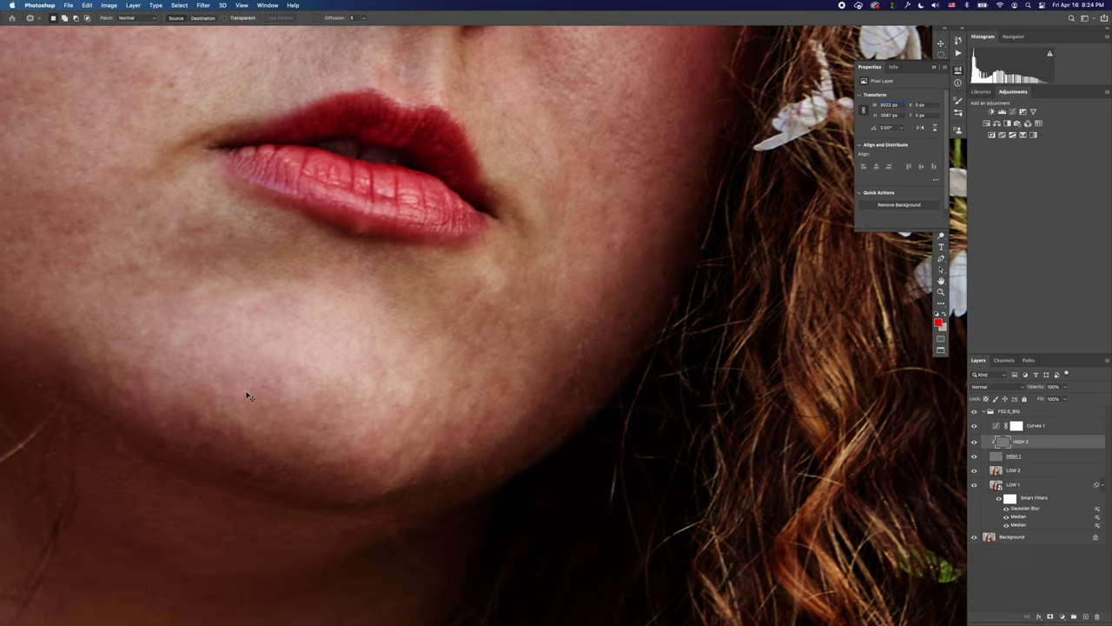
Compare the whole retouched portrait with the Background layer shown alone, and check the Curves 1 layer's visibility.
{"action": "key", "text": "super+minus"}
{"action": "key", "text": "super+minus"}
{"action": "key", "text": "super+minus"}
{"action": "key", "text": "super+minus"}
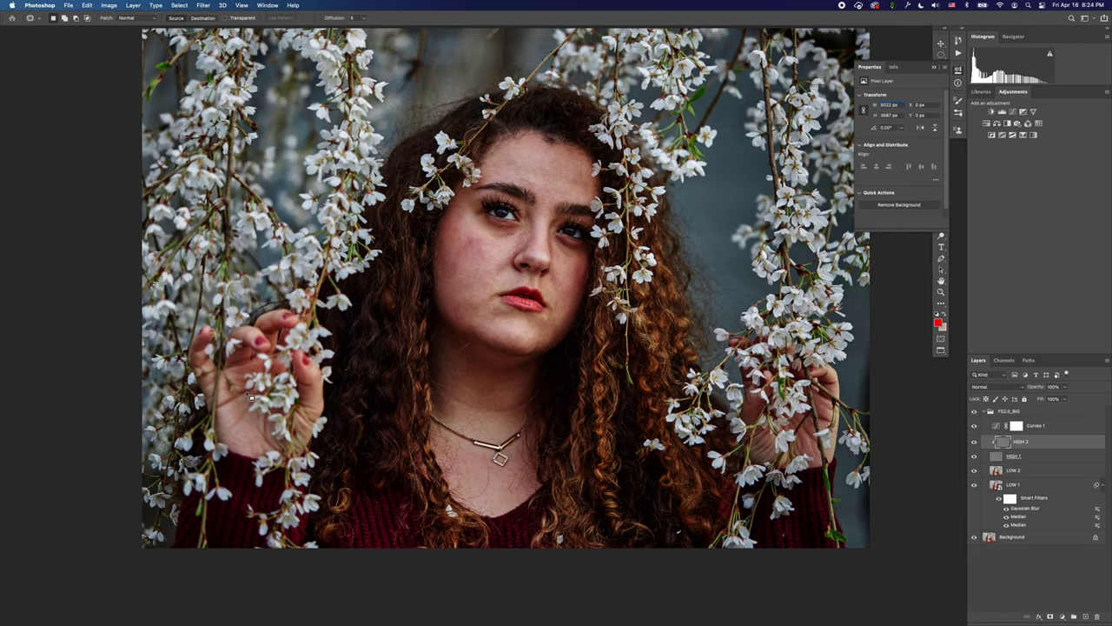
{"action": "left_click", "coordinate": [973, 538], "text": "alt"}
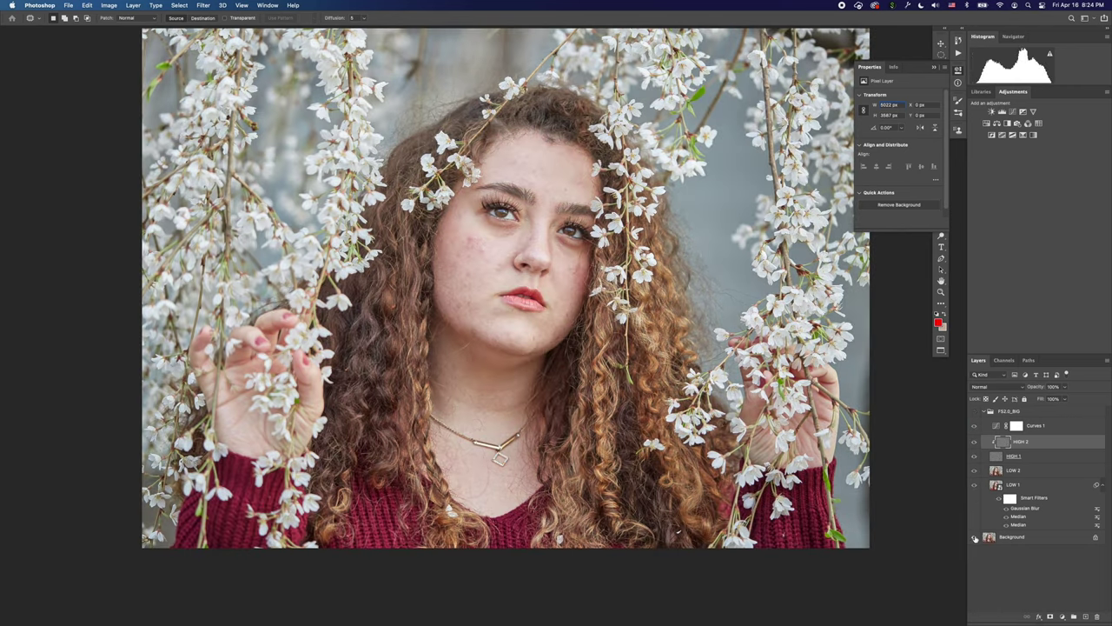
{"action": "left_click", "coordinate": [974, 426]}
{"action": "left_click", "coordinate": [974, 427]}
{"action": "left_click", "coordinate": [973, 537], "text": "alt"}
{"action": "left_click", "coordinate": [974, 425]}
Patch the looping stray hairs at the base of her neck just above the necklace.
{"action": "left_click_drag", "start_coordinate": [447, 427], "coordinate": [472, 364]}
{"action": "key", "text": "super+plus"}
{"action": "scroll", "coordinate": [524, 372], "scroll_direction": "up", "scroll_amount": 5}
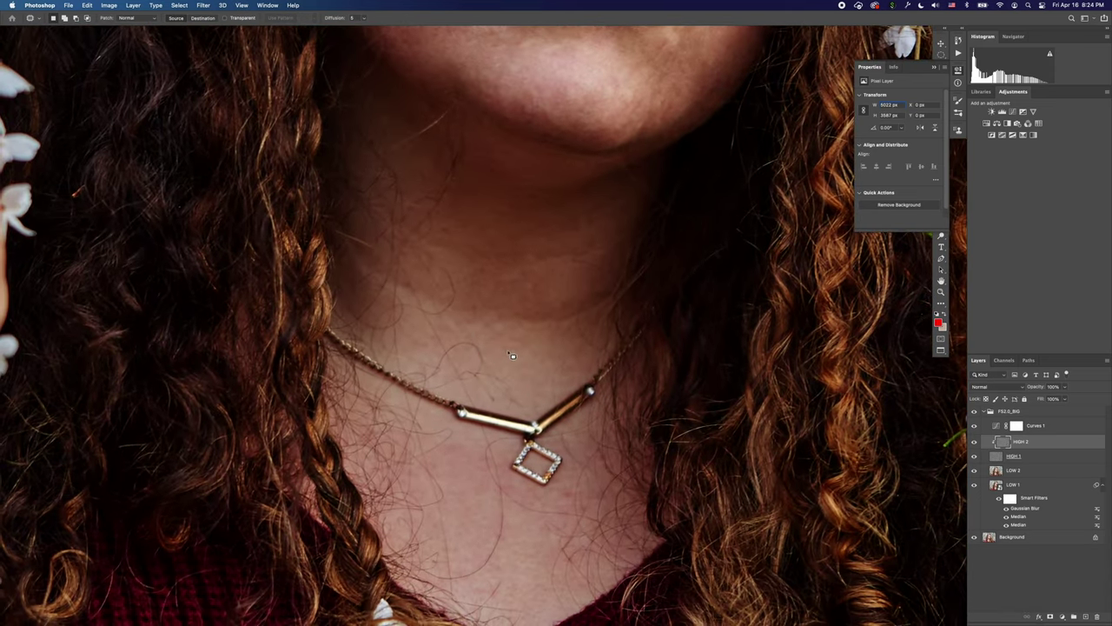
{"action": "mouse_move", "coordinate": [472, 366]}
{"action": "left_mouse_down"}
{"action": "mouse_move", "coordinate": [492, 387]}
{"action": "mouse_move", "coordinate": [532, 373]}
{"action": "mouse_move", "coordinate": [469, 348]}
{"action": "left_mouse_up"}
{"action": "mouse_move", "coordinate": [471, 356]}
{"action": "left_mouse_down"}
{"action": "mouse_move", "coordinate": [518, 382]}
{"action": "mouse_move", "coordinate": [527, 401]}
{"action": "mouse_move", "coordinate": [505, 384]}
{"action": "left_mouse_up"}
{"action": "left_click", "coordinate": [508, 352]}
{"action": "left_click_drag", "start_coordinate": [483, 319], "coordinate": [476, 343]}
{"action": "left_click", "coordinate": [508, 361]}
Patch the fine stray hairs on the shadowed right side of her neck below the jaw.
{"action": "scroll", "coordinate": [479, 292], "scroll_direction": "up", "scroll_amount": 10}
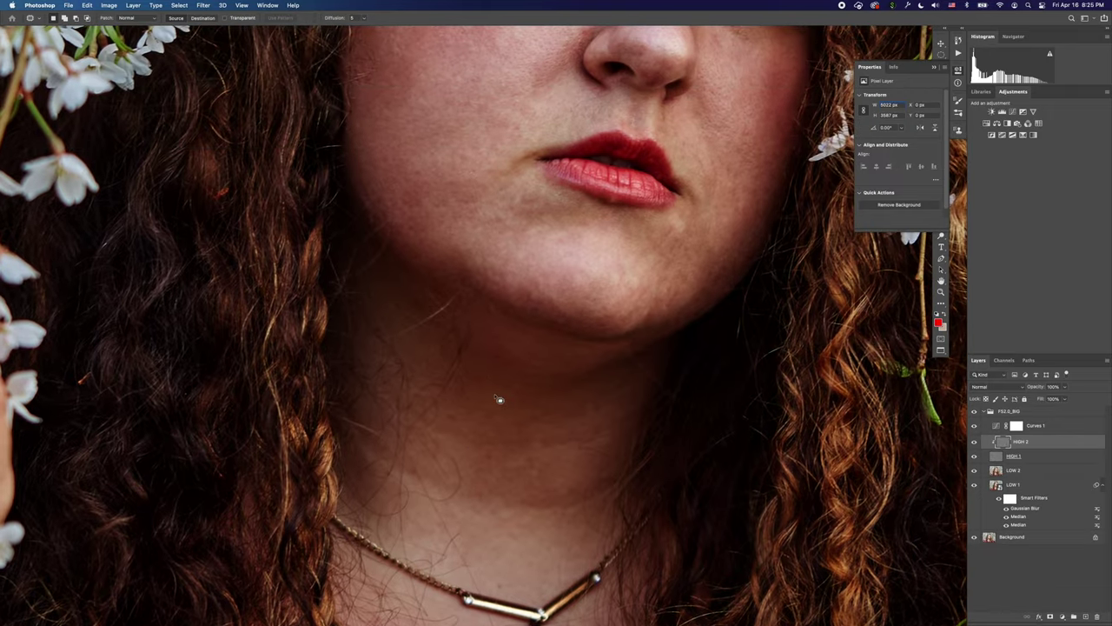
{"action": "mouse_move", "coordinate": [424, 368]}
{"action": "left_mouse_down"}
{"action": "mouse_move", "coordinate": [435, 427]}
{"action": "mouse_move", "coordinate": [487, 418]}
{"action": "mouse_move", "coordinate": [397, 441]}
{"action": "mouse_move", "coordinate": [432, 404]}
{"action": "mouse_move", "coordinate": [488, 423]}
{"action": "left_mouse_up"}
{"action": "key", "text": "super+d"}
{"action": "left_click", "coordinate": [492, 425]}
{"action": "left_click_drag", "start_coordinate": [431, 503], "coordinate": [436, 430]}
{"action": "mouse_move", "coordinate": [429, 445]}
{"action": "left_mouse_down"}
{"action": "mouse_move", "coordinate": [450, 440]}
{"action": "mouse_move", "coordinate": [480, 458]}
{"action": "mouse_move", "coordinate": [446, 512]}
{"action": "mouse_move", "coordinate": [469, 448]}
{"action": "left_mouse_up"}
{"action": "key", "text": "super+d"}
{"action": "left_click_drag", "start_coordinate": [469, 454], "coordinate": [500, 461]}
{"action": "left_click", "coordinate": [466, 499]}
Patch the light stray hair under the right side of her jaw.
{"action": "left_click_drag", "start_coordinate": [440, 371], "coordinate": [449, 402]}
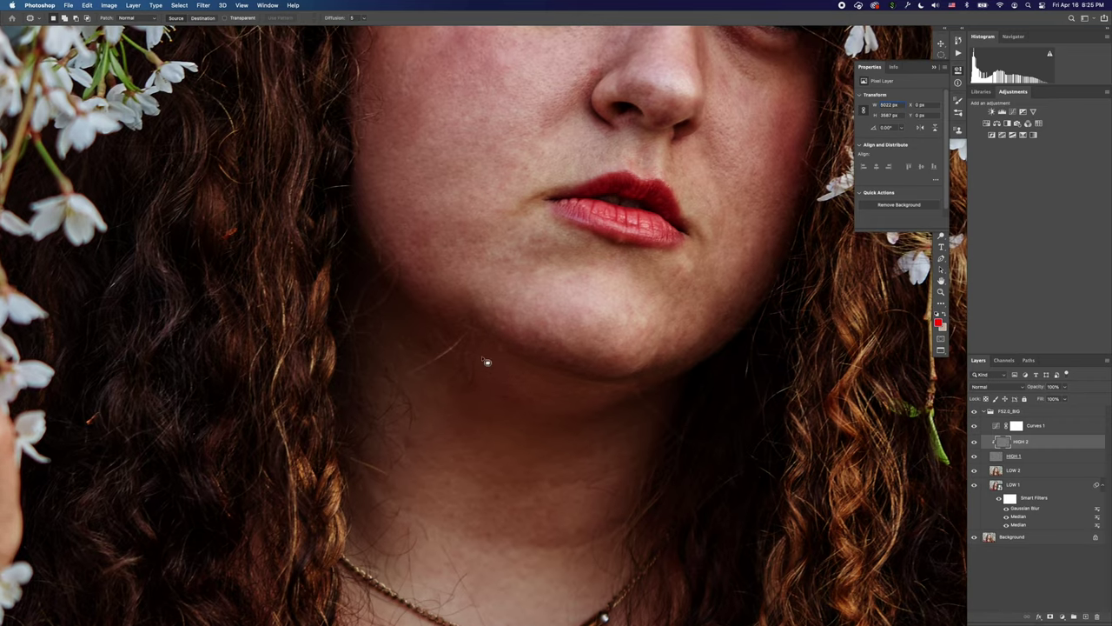
{"action": "mouse_move", "coordinate": [439, 347]}
{"action": "left_mouse_down"}
{"action": "mouse_move", "coordinate": [460, 351]}
{"action": "mouse_move", "coordinate": [460, 334]}
{"action": "left_mouse_up"}
{"action": "left_click_drag", "start_coordinate": [454, 356], "coordinate": [474, 422]}
{"action": "left_click", "coordinate": [458, 435]}
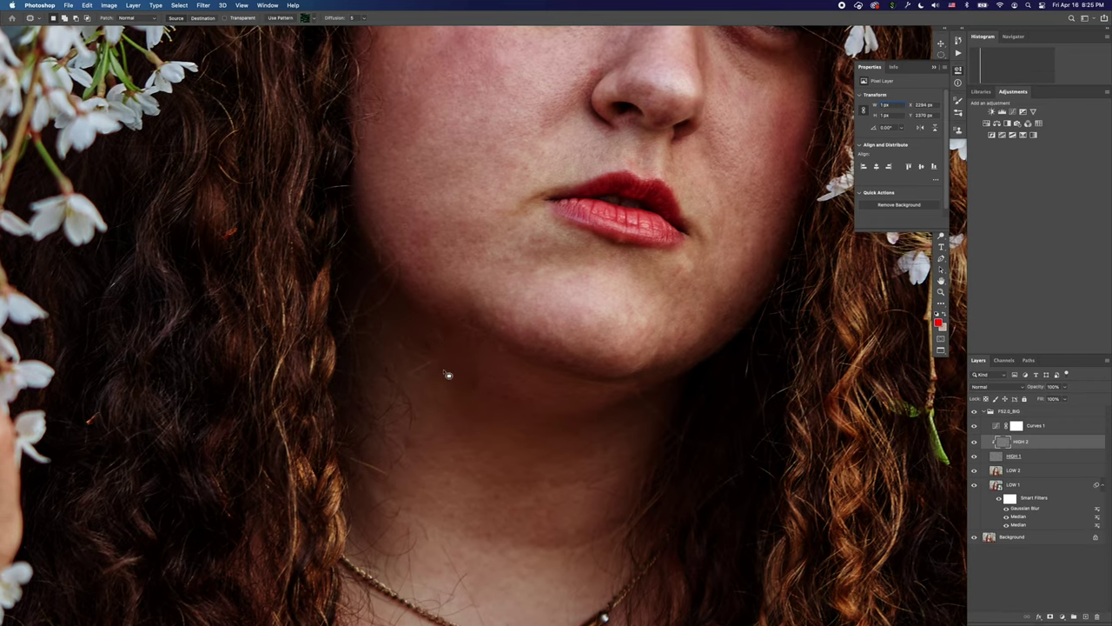
{"action": "left_click_drag", "start_coordinate": [445, 331], "coordinate": [447, 359]}
Patch the remaining uneven texture in the shadow directly beneath her right jawline.
{"action": "left_click_drag", "start_coordinate": [502, 396], "coordinate": [505, 402]}
{"action": "scroll", "coordinate": [500, 395], "scroll_direction": "up", "scroll_amount": 2}
{"action": "mouse_move", "coordinate": [480, 340]}
{"action": "left_mouse_down"}
{"action": "mouse_move", "coordinate": [453, 362]}
{"action": "mouse_move", "coordinate": [487, 352]}
{"action": "left_mouse_up"}
{"action": "left_click_drag", "start_coordinate": [484, 358], "coordinate": [460, 343]}
{"action": "key", "text": "super+d"}
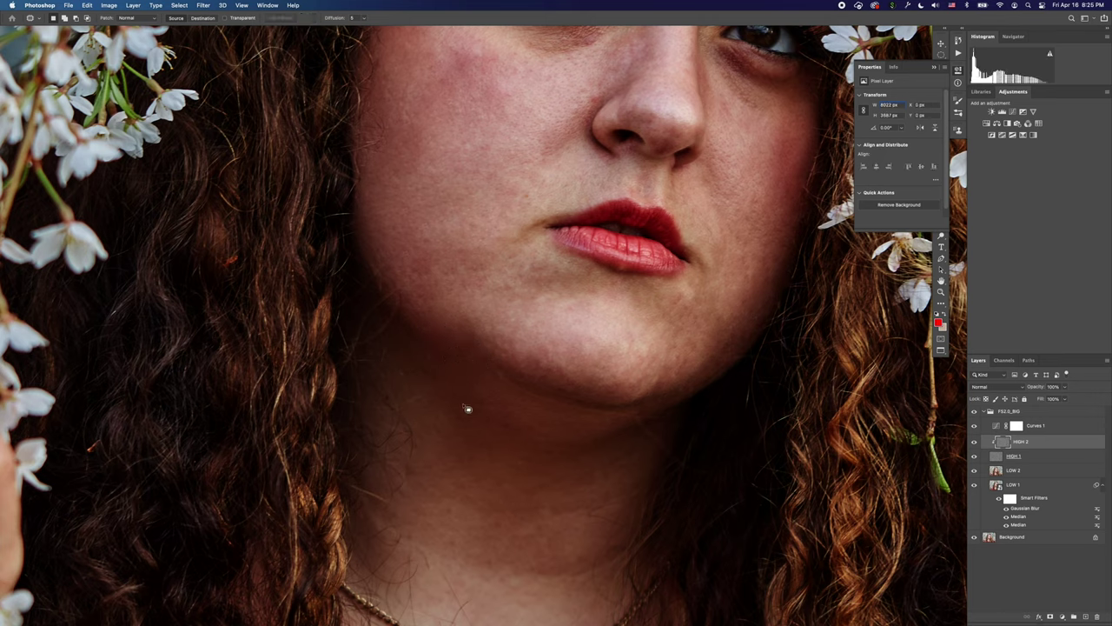
Patch the wispy hairs on the right side of her neck next to the curls.
{"action": "mouse_move", "coordinate": [416, 372]}
{"action": "left_mouse_down"}
{"action": "mouse_move", "coordinate": [388, 400]}
{"action": "mouse_move", "coordinate": [414, 391]}
{"action": "left_mouse_up"}
{"action": "left_click_drag", "start_coordinate": [409, 420], "coordinate": [456, 479]}
{"action": "key", "text": "super+d"}
{"action": "mouse_move", "coordinate": [418, 400]}
{"action": "left_mouse_down"}
{"action": "mouse_move", "coordinate": [460, 475]}
{"action": "mouse_move", "coordinate": [416, 477]}
{"action": "mouse_move", "coordinate": [442, 492]}
{"action": "mouse_move", "coordinate": [397, 317]}
{"action": "mouse_move", "coordinate": [339, 368]}
{"action": "mouse_move", "coordinate": [385, 353]}
{"action": "mouse_move", "coordinate": [373, 339]}
{"action": "left_mouse_up"}
{"action": "key", "text": "super+d"}
{"action": "key", "text": "super+d"}
{"action": "left_click_drag", "start_coordinate": [388, 381], "coordinate": [414, 317]}
{"action": "key", "text": "ctrl+d"}
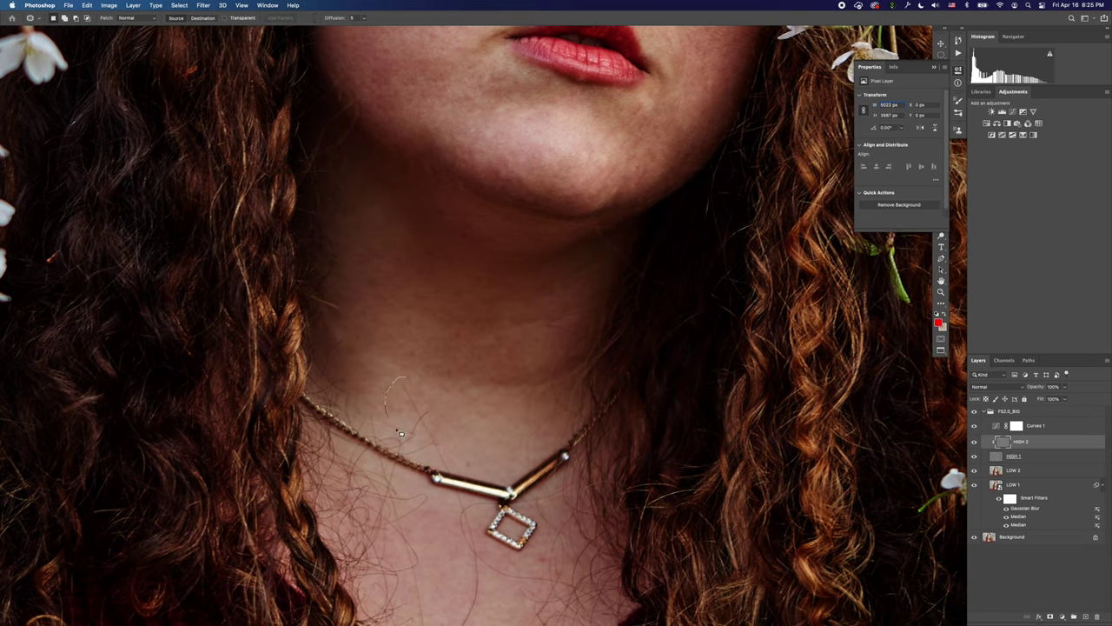
Patch the curled hairs above the necklace chain on the right side of her neck.
{"action": "mouse_move", "coordinate": [397, 430]}
{"action": "left_mouse_down"}
{"action": "mouse_move", "coordinate": [420, 374]}
{"action": "mouse_move", "coordinate": [404, 377]}
{"action": "left_mouse_up"}
{"action": "left_click_drag", "start_coordinate": [426, 413], "coordinate": [506, 442]}
{"action": "key", "text": "super+d"}
{"action": "mouse_move", "coordinate": [433, 439]}
{"action": "left_mouse_down"}
{"action": "mouse_move", "coordinate": [465, 470]}
{"action": "mouse_move", "coordinate": [458, 453]}
{"action": "mouse_move", "coordinate": [492, 433]}
{"action": "left_mouse_up"}
{"action": "key", "text": "super+d"}
Patch away the necklace bar on her right side with clean skin texture.
{"action": "mouse_move", "coordinate": [420, 482]}
{"action": "left_mouse_down"}
{"action": "mouse_move", "coordinate": [476, 485]}
{"action": "mouse_move", "coordinate": [471, 432]}
{"action": "left_mouse_up"}
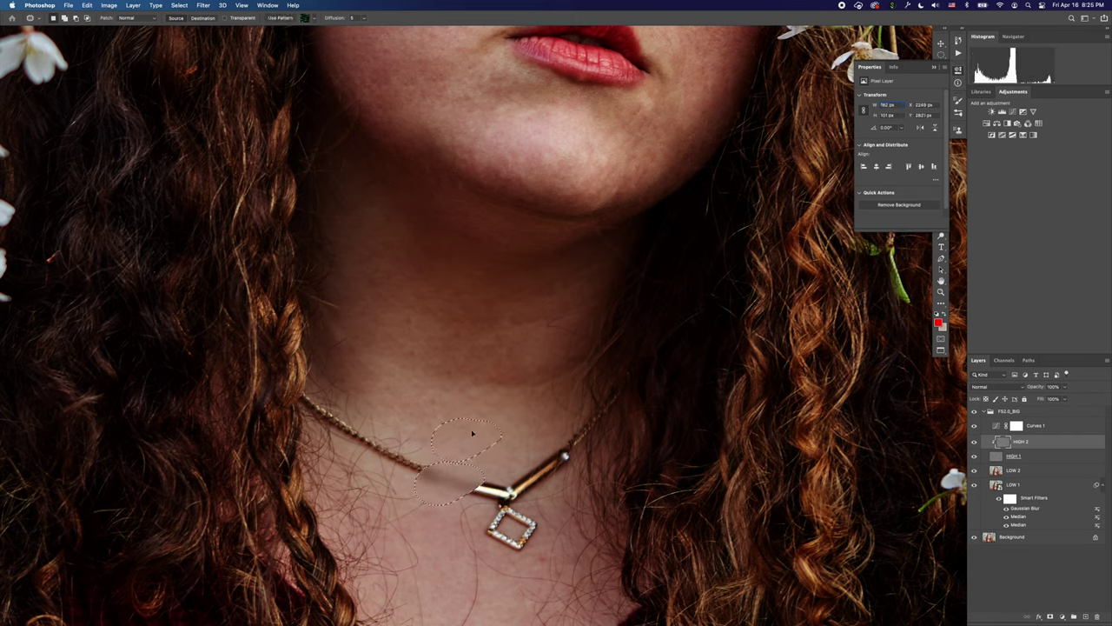
{"action": "key", "text": "super+d"}
{"action": "mouse_move", "coordinate": [466, 504]}
{"action": "left_mouse_down"}
{"action": "mouse_move", "coordinate": [511, 488]}
{"action": "mouse_move", "coordinate": [474, 461]}
{"action": "left_mouse_up"}
{"action": "key", "text": "super+d"}
Patch away the diamond-shaped pendant hanging from the necklace.
{"action": "mouse_move", "coordinate": [500, 514]}
{"action": "left_mouse_down"}
{"action": "mouse_move", "coordinate": [500, 551]}
{"action": "mouse_move", "coordinate": [538, 542]}
{"action": "mouse_move", "coordinate": [526, 516]}
{"action": "left_mouse_up"}
{"action": "mouse_move", "coordinate": [518, 525]}
{"action": "left_mouse_down"}
{"action": "mouse_move", "coordinate": [460, 500]}
{"action": "mouse_move", "coordinate": [481, 523]}
{"action": "mouse_move", "coordinate": [530, 519]}
{"action": "left_mouse_up"}
{"action": "key", "text": "super+d"}
{"action": "left_click_drag", "start_coordinate": [526, 527], "coordinate": [492, 469]}
{"action": "key", "text": "super+d"}
Patch away the necklace bar on her left side and the lower stretch of chain on her right side.
{"action": "mouse_move", "coordinate": [575, 451]}
{"action": "left_mouse_down"}
{"action": "mouse_move", "coordinate": [506, 509]}
{"action": "mouse_move", "coordinate": [569, 456]}
{"action": "mouse_move", "coordinate": [499, 462]}
{"action": "left_mouse_up"}
{"action": "key", "text": "super+d"}
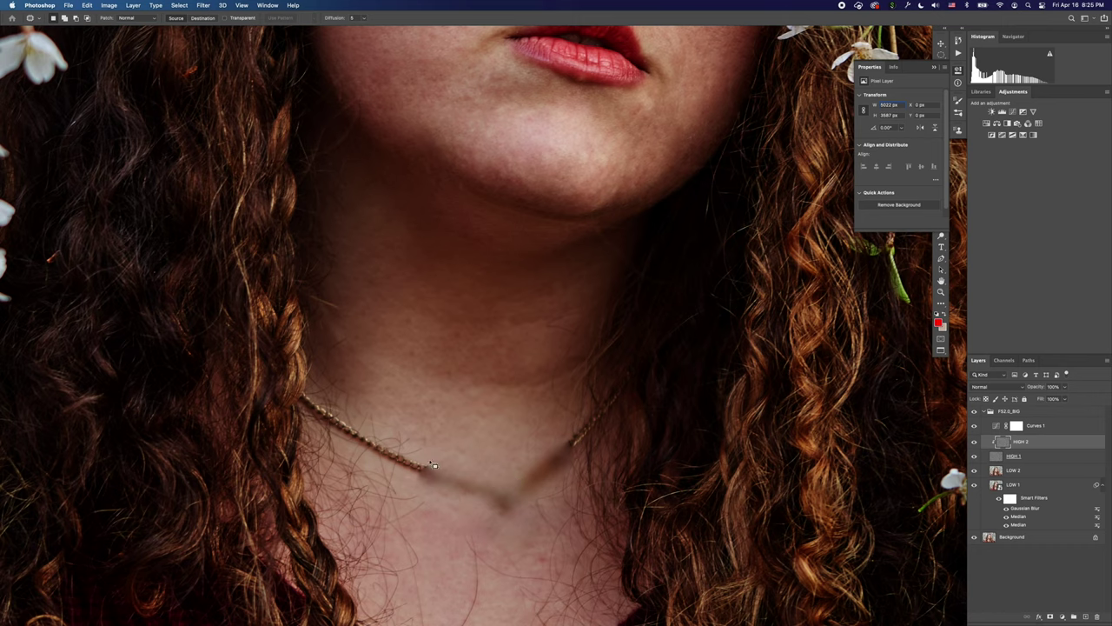
{"action": "mouse_move", "coordinate": [418, 442]}
{"action": "left_mouse_down"}
{"action": "mouse_move", "coordinate": [387, 471]}
{"action": "mouse_move", "coordinate": [405, 439]}
{"action": "mouse_move", "coordinate": [464, 422]}
{"action": "left_mouse_up"}
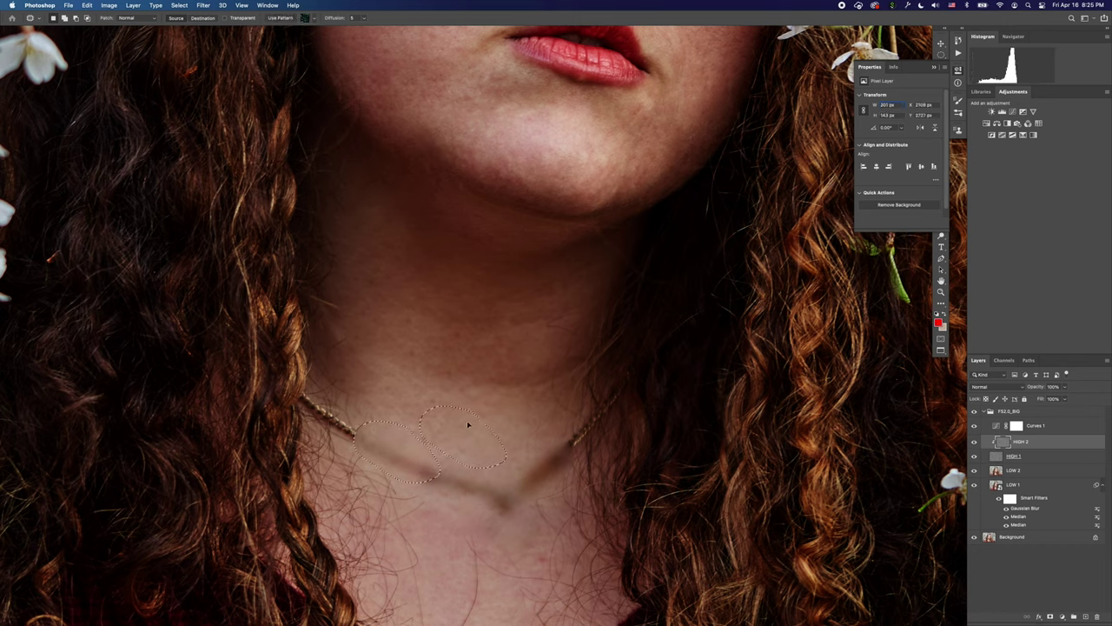
{"action": "key", "text": "super+d"}
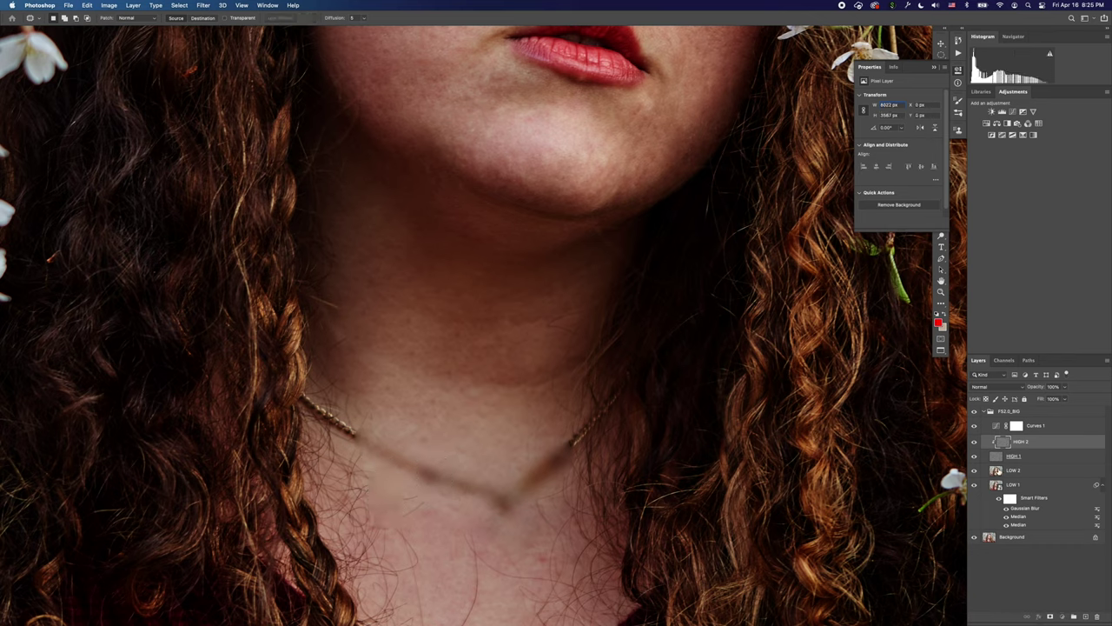
Select the LOW 2 layer, collapse the layer properties and activate the Mixer Brush.
{"action": "left_click", "coordinate": [998, 471]}
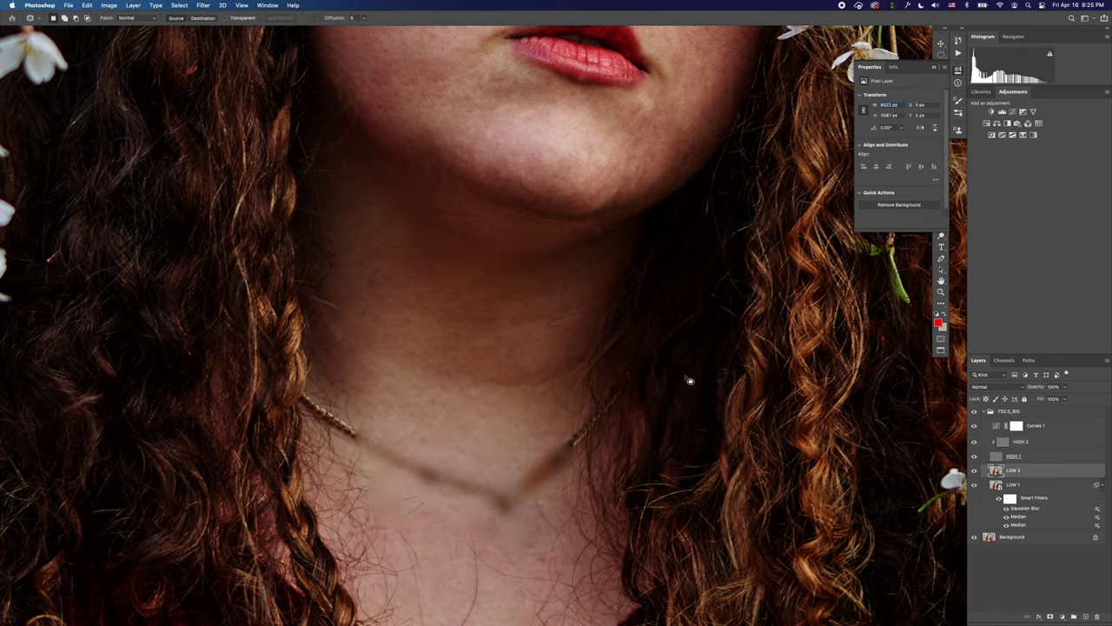
{"action": "left_click", "coordinate": [955, 71]}
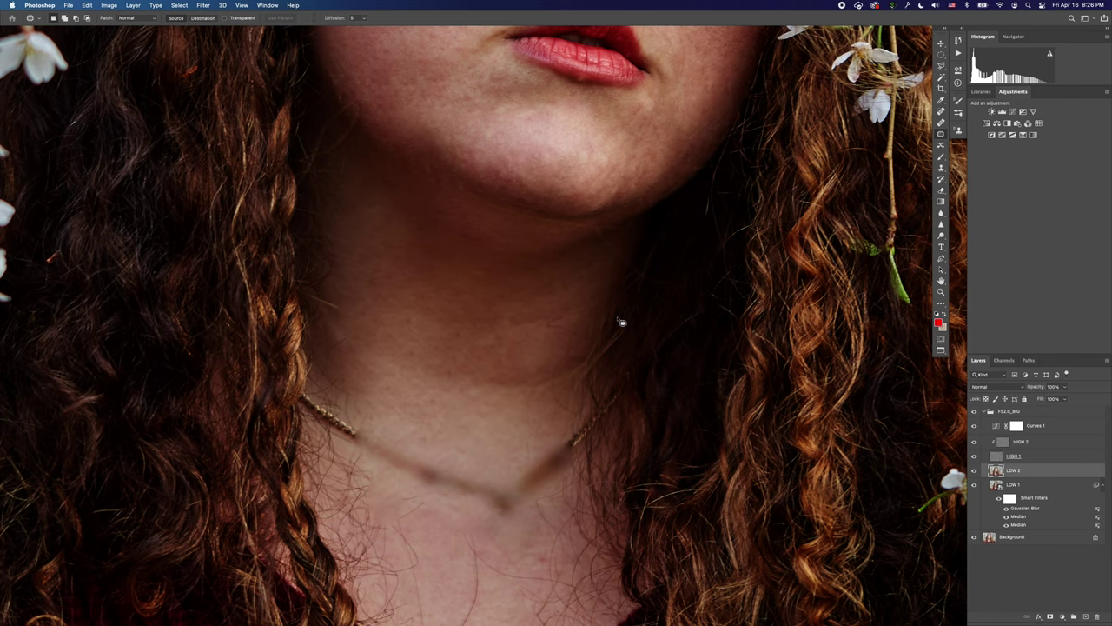
{"action": "key", "text": "b"}
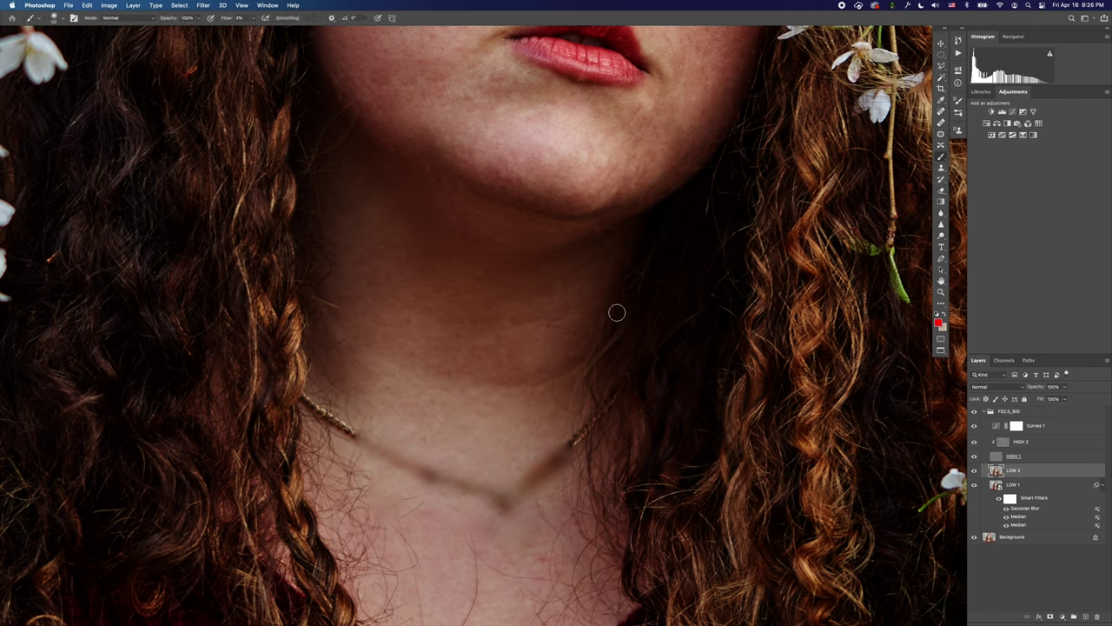
{"action": "key", "text": "shift+b"}
{"action": "key", "text": "shift+b"}
{"action": "key", "text": "shift+b"}
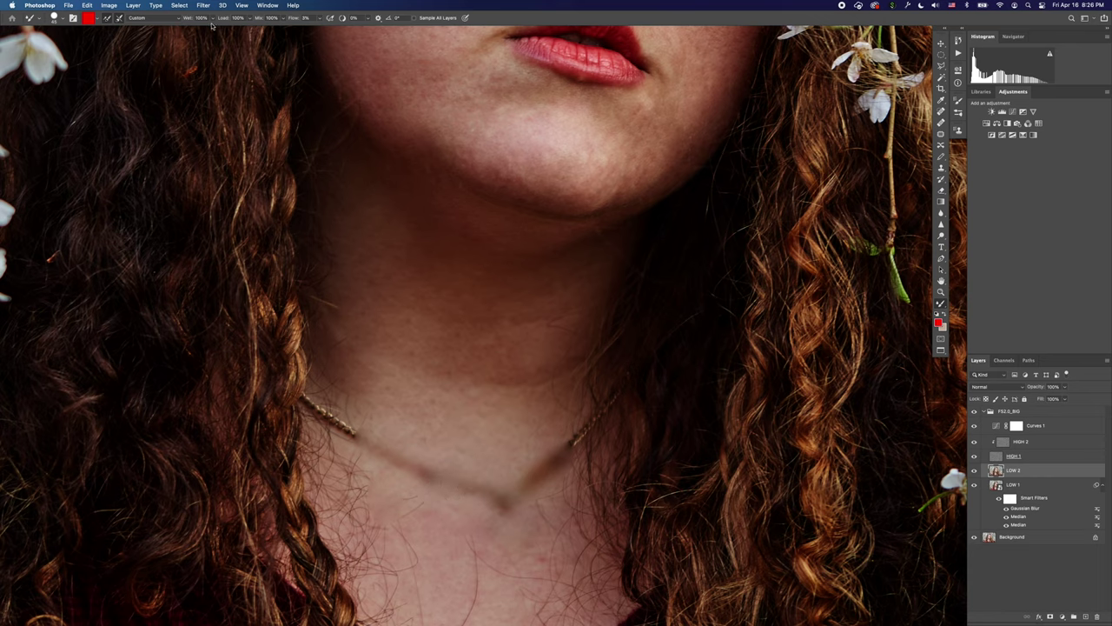
Set the Mixer Brush flow to 15% and blend the removed necklace's dark traces into the surrounding skin.
{"action": "left_click", "coordinate": [319, 19]}
{"action": "left_click_drag", "start_coordinate": [325, 28], "coordinate": [326, 28]}
{"action": "left_click", "coordinate": [447, 509]}
{"action": "key", "text": "shift+1"}
{"action": "key", "text": "shift+5"}
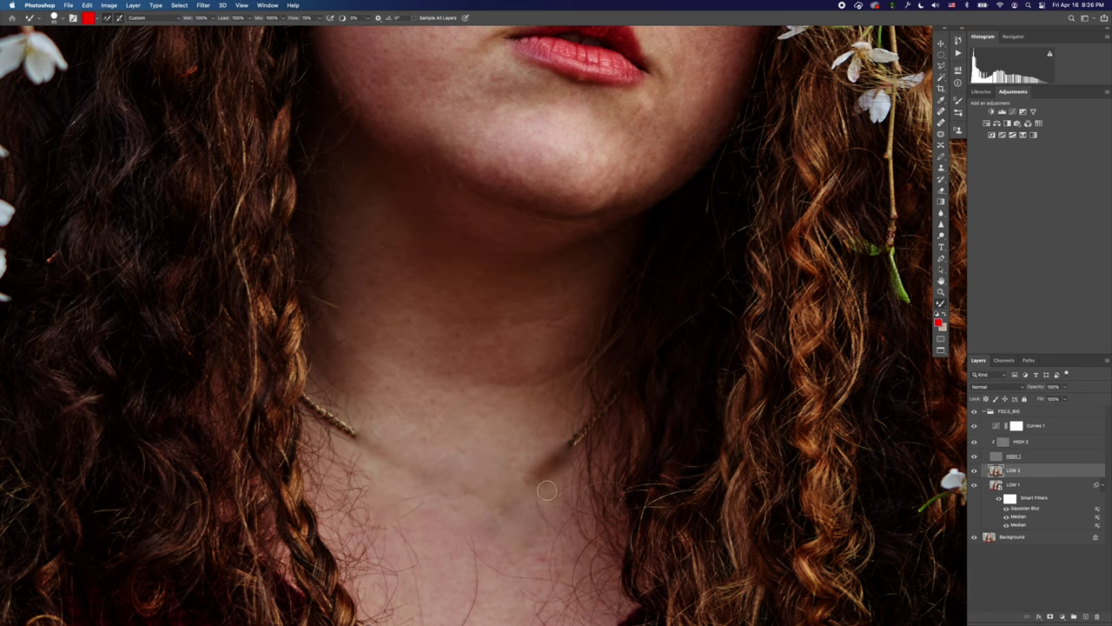
Compare the blended necklace area with the LOW 2 layer hidden and shown.
{"action": "left_click", "coordinate": [974, 470]}
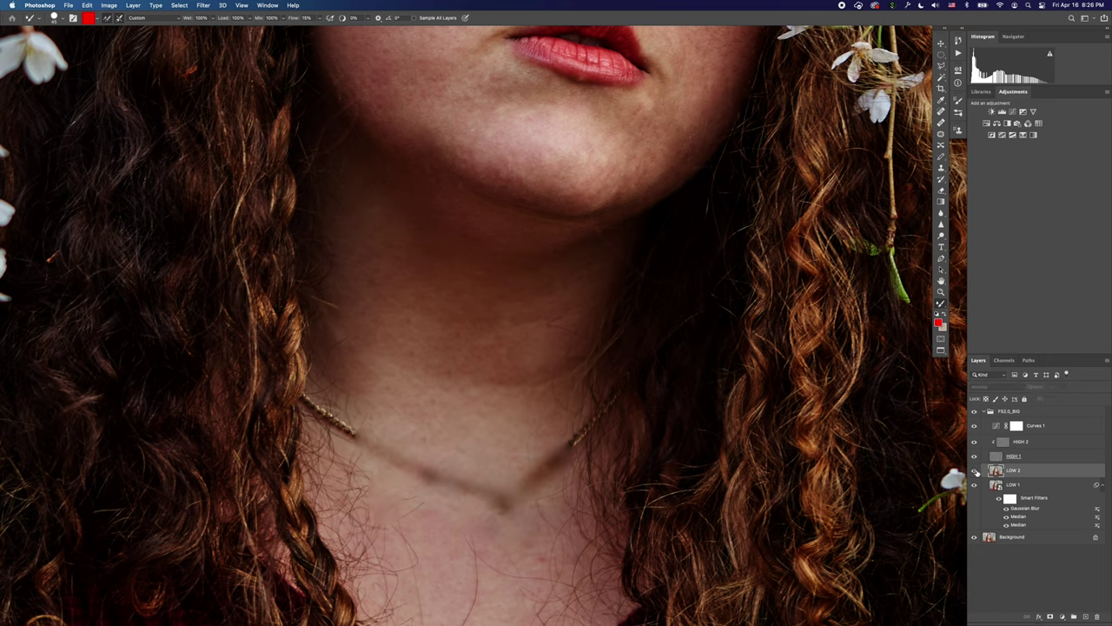
{"action": "left_click", "coordinate": [974, 470]}
{"action": "left_click", "coordinate": [976, 470]}
{"action": "left_click", "coordinate": [974, 470]}
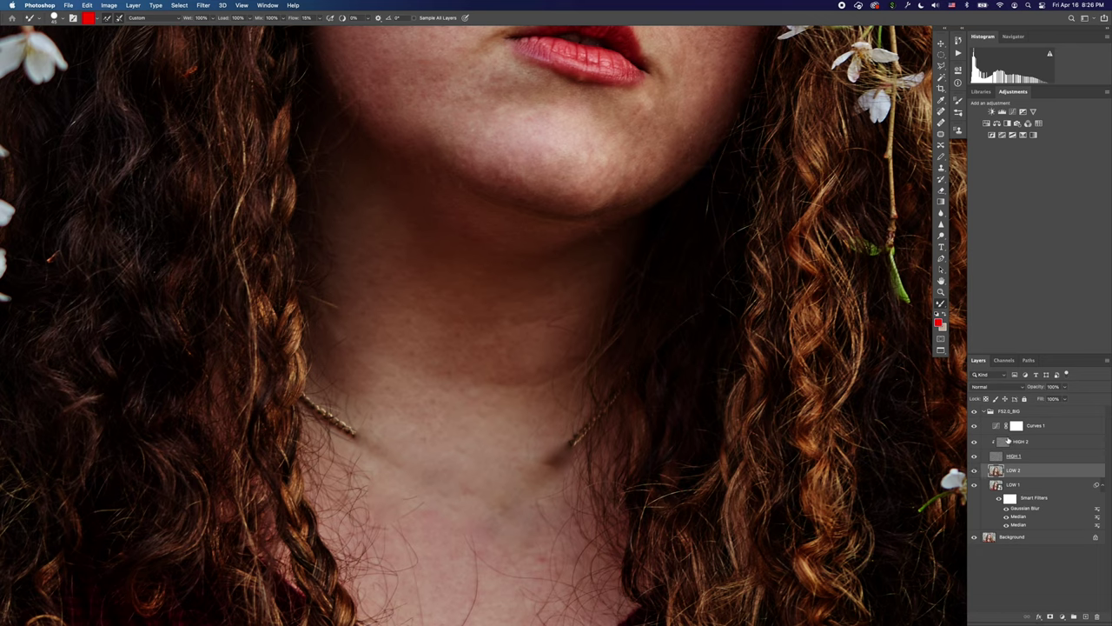
Select the HIGH 2 layer and patch the fine stray hairs on her upper chest below the removed pendant.
{"action": "left_click", "coordinate": [1008, 440]}
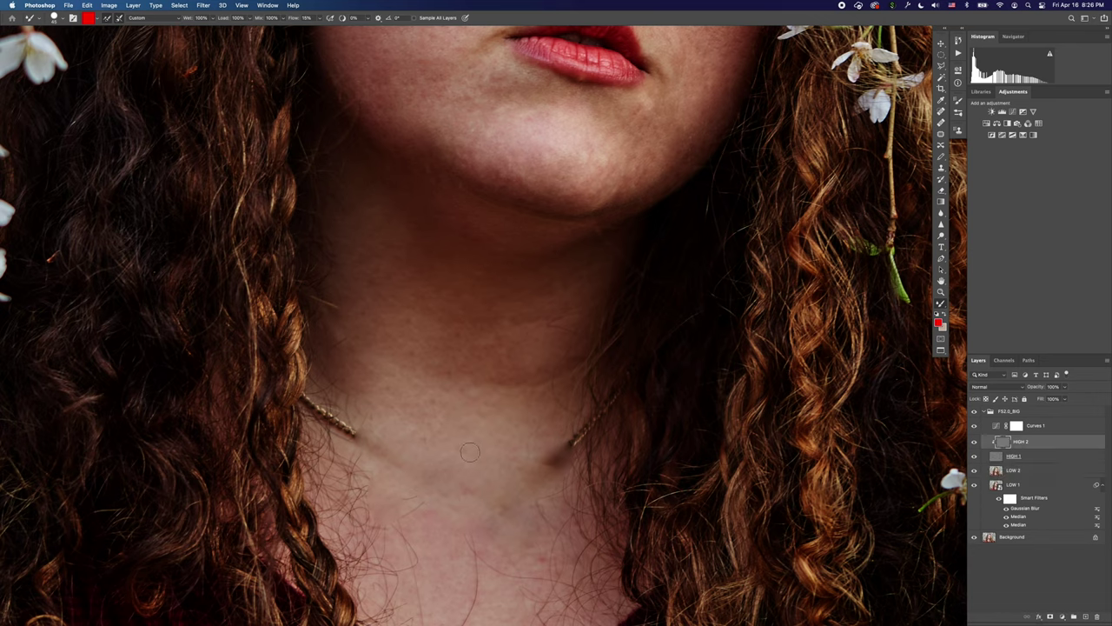
{"action": "key", "text": "j"}
{"action": "key", "text": "super+plus"}
{"action": "left_click_drag", "start_coordinate": [307, 475], "coordinate": [409, 402]}
{"action": "mouse_move", "coordinate": [483, 422]}
{"action": "left_mouse_down"}
{"action": "mouse_move", "coordinate": [507, 475]}
{"action": "mouse_move", "coordinate": [548, 423]}
{"action": "left_mouse_up"}
{"action": "mouse_move", "coordinate": [488, 469]}
{"action": "left_mouse_down"}
{"action": "mouse_move", "coordinate": [472, 452]}
{"action": "mouse_move", "coordinate": [488, 466]}
{"action": "left_mouse_up"}
{"action": "left_click_drag", "start_coordinate": [481, 457], "coordinate": [526, 431]}
{"action": "key", "text": "super+d"}
{"action": "mouse_move", "coordinate": [521, 474]}
{"action": "left_mouse_down"}
{"action": "mouse_move", "coordinate": [482, 365]}
{"action": "mouse_move", "coordinate": [454, 349]}
{"action": "left_mouse_up"}
{"action": "left_click_drag", "start_coordinate": [447, 391], "coordinate": [501, 377]}
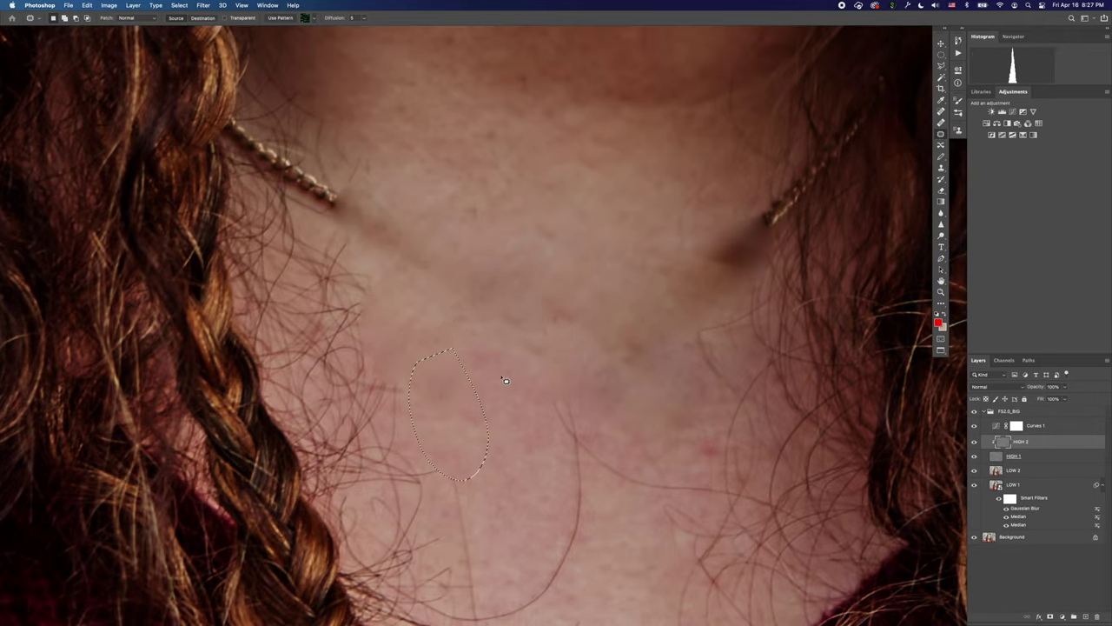
{"action": "key", "text": "super+d"}
Patch the long curved dark hair running down the middle of her chest.
{"action": "left_click_drag", "start_coordinate": [603, 405], "coordinate": [608, 406]}
{"action": "left_click_drag", "start_coordinate": [580, 453], "coordinate": [569, 418]}
{"action": "key", "text": "super+d"}
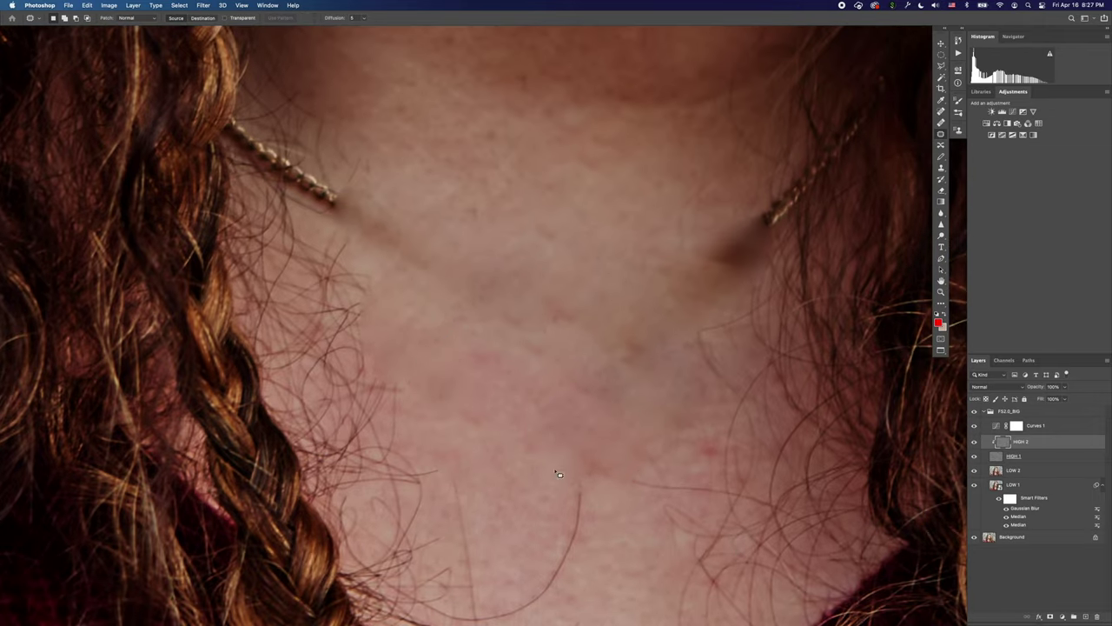
{"action": "left_click_drag", "start_coordinate": [508, 444], "coordinate": [469, 280]}
{"action": "mouse_move", "coordinate": [549, 318]}
{"action": "left_mouse_down"}
{"action": "mouse_move", "coordinate": [526, 318]}
{"action": "mouse_move", "coordinate": [565, 395]}
{"action": "mouse_move", "coordinate": [492, 334]}
{"action": "left_mouse_up"}
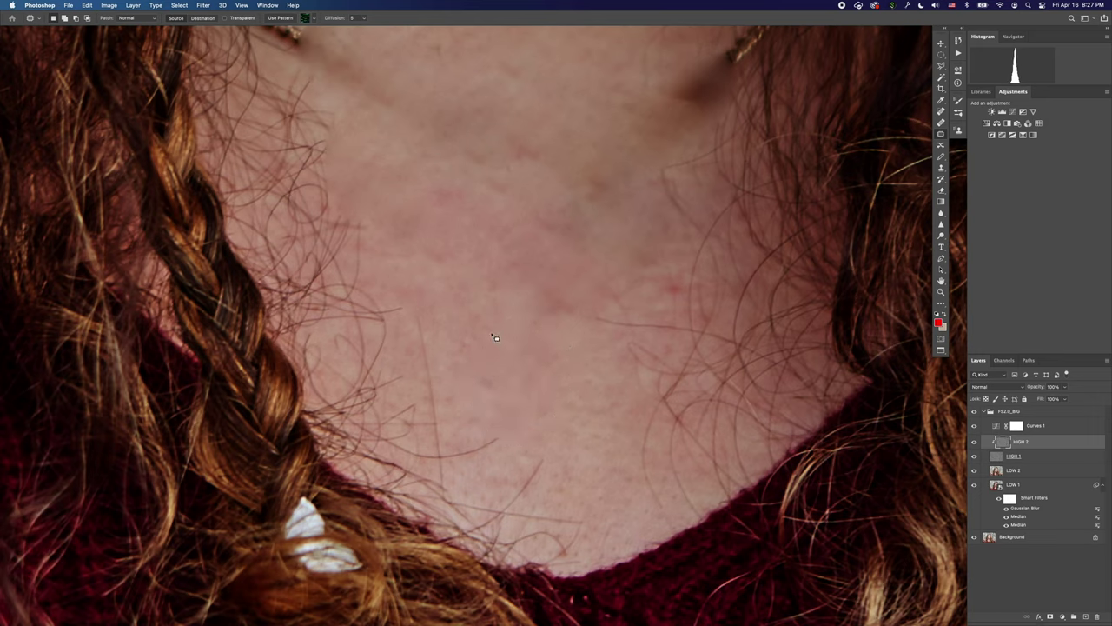
Patch the remaining fine stray hairs across the lower middle of her chest on the HIGH 2 layer.
{"action": "key", "text": "super+d"}
{"action": "mouse_move", "coordinate": [414, 306]}
{"action": "left_mouse_down"}
{"action": "mouse_move", "coordinate": [513, 445]}
{"action": "mouse_move", "coordinate": [516, 431]}
{"action": "left_mouse_up"}
{"action": "mouse_move", "coordinate": [478, 389]}
{"action": "left_mouse_down"}
{"action": "mouse_move", "coordinate": [497, 305]}
{"action": "mouse_move", "coordinate": [544, 372]}
{"action": "left_mouse_up"}
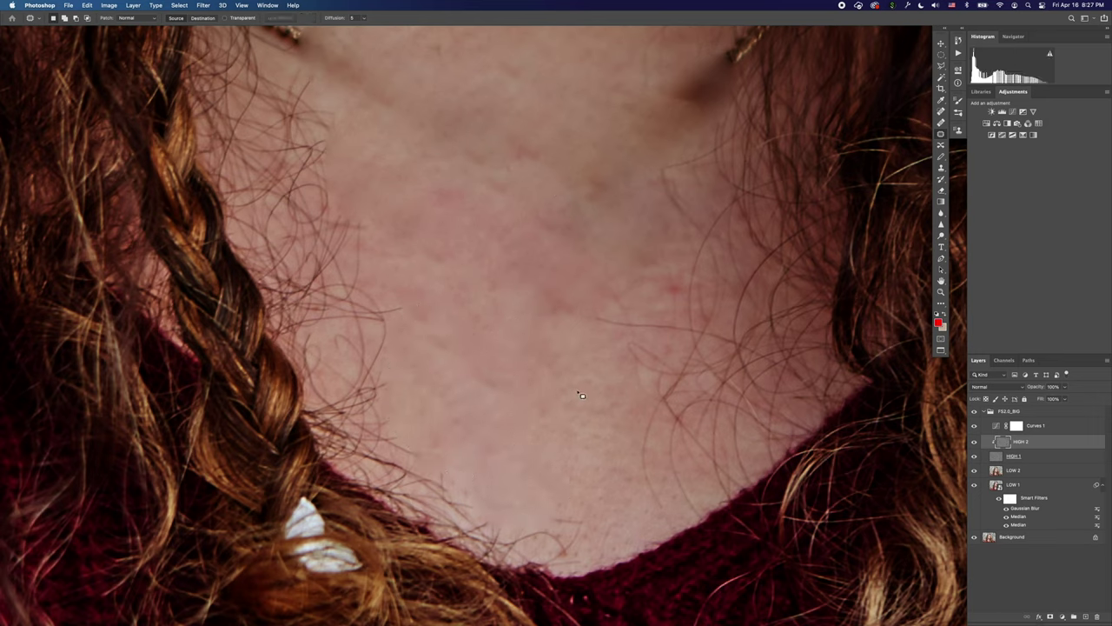
{"action": "mouse_move", "coordinate": [577, 417]}
{"action": "left_mouse_down"}
{"action": "mouse_move", "coordinate": [492, 326]}
{"action": "mouse_move", "coordinate": [452, 299]}
{"action": "left_mouse_up"}
{"action": "mouse_move", "coordinate": [436, 387]}
{"action": "left_mouse_down"}
{"action": "mouse_move", "coordinate": [405, 445]}
{"action": "mouse_move", "coordinate": [455, 387]}
{"action": "mouse_move", "coordinate": [487, 378]}
{"action": "mouse_move", "coordinate": [485, 429]}
{"action": "left_mouse_up"}
{"action": "key", "text": "super+d"}
Patch the crossing stray hairs on the lower chest beside the sweater's right neckline edge.
{"action": "left_click_drag", "start_coordinate": [470, 380], "coordinate": [540, 300]}
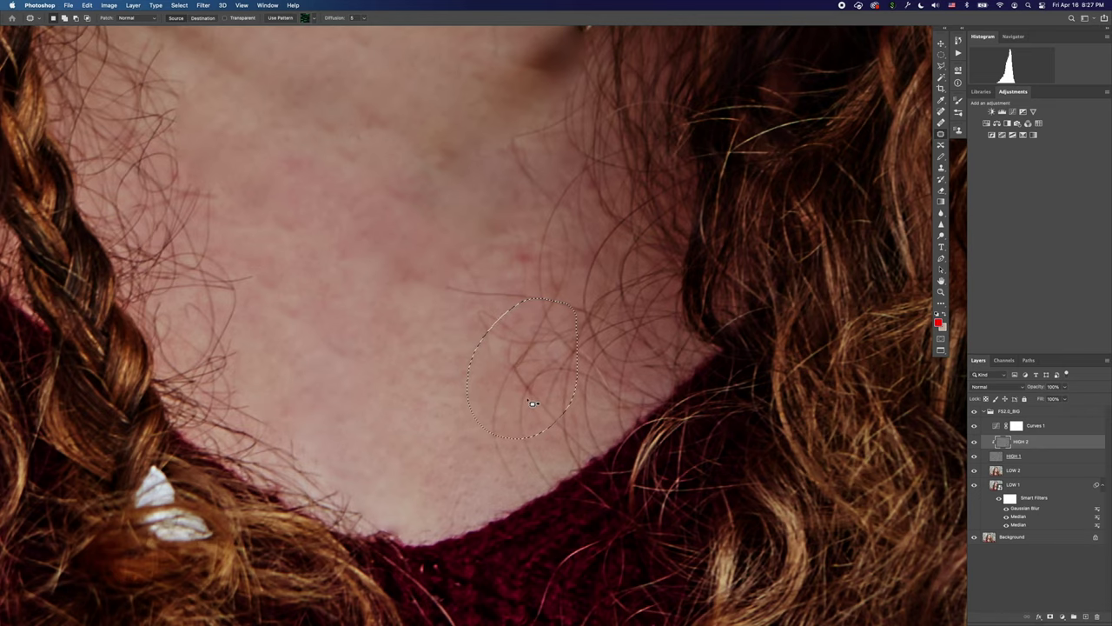
{"action": "mouse_move", "coordinate": [525, 380]}
{"action": "left_mouse_down"}
{"action": "mouse_move", "coordinate": [465, 405]}
{"action": "mouse_move", "coordinate": [568, 457]}
{"action": "mouse_move", "coordinate": [563, 422]}
{"action": "left_mouse_up"}
{"action": "key", "text": "super+d"}
{"action": "left_click_drag", "start_coordinate": [528, 451], "coordinate": [449, 389]}
{"action": "scroll", "coordinate": [473, 399], "scroll_direction": "up", "scroll_amount": 3}
{"action": "scroll", "coordinate": [474, 400], "scroll_direction": "left", "scroll_amount": 1}
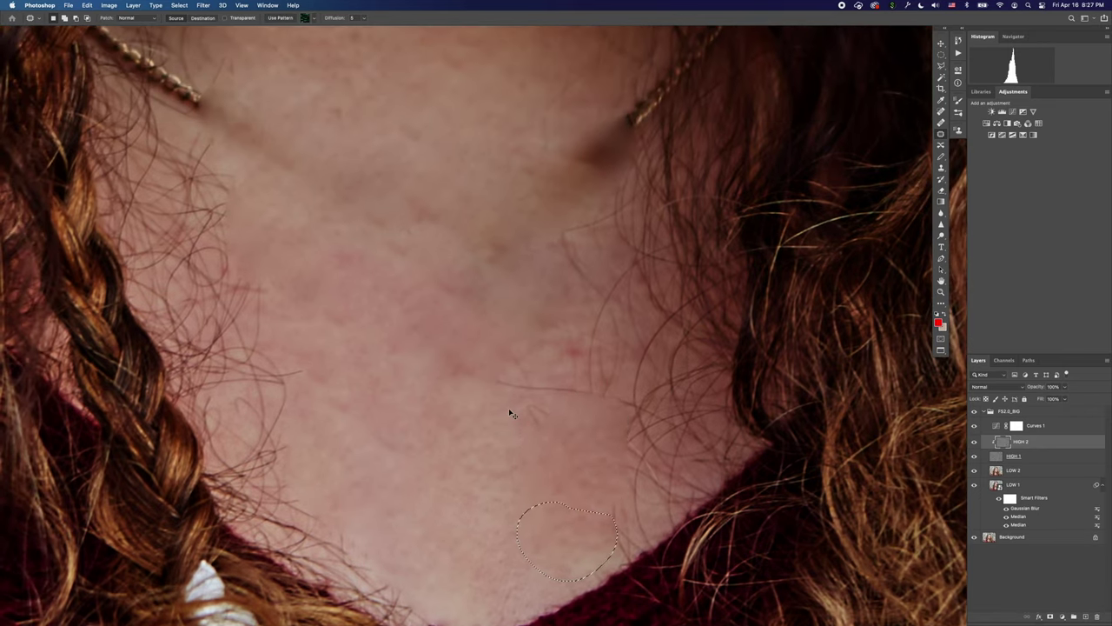
{"action": "key", "text": "cmd+d"}
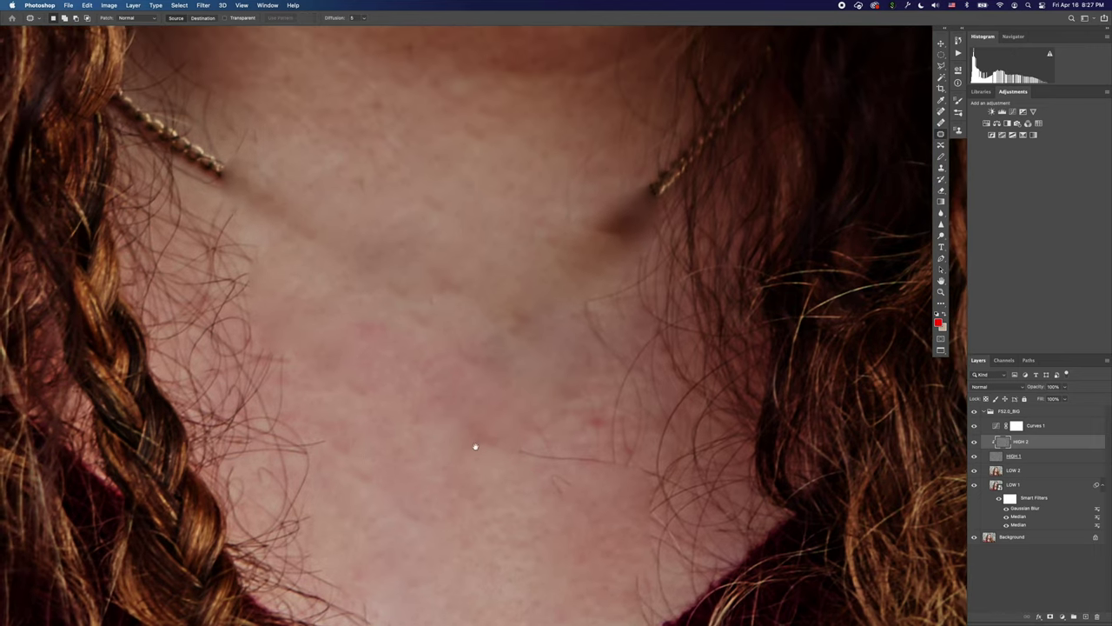
Patch the thin horizontal hair and its leftover marks on the right side of her chest.
{"action": "scroll", "coordinate": [510, 415], "scroll_direction": "up", "scroll_amount": 3}
{"action": "scroll", "coordinate": [510, 415], "scroll_direction": "left", "scroll_amount": 1}
{"action": "left_click_drag", "start_coordinate": [640, 382], "coordinate": [505, 437]}
{"action": "key", "text": "super+d"}
{"action": "mouse_move", "coordinate": [634, 404]}
{"action": "left_mouse_down"}
{"action": "mouse_move", "coordinate": [575, 468]}
{"action": "mouse_move", "coordinate": [637, 409]}
{"action": "left_mouse_up"}
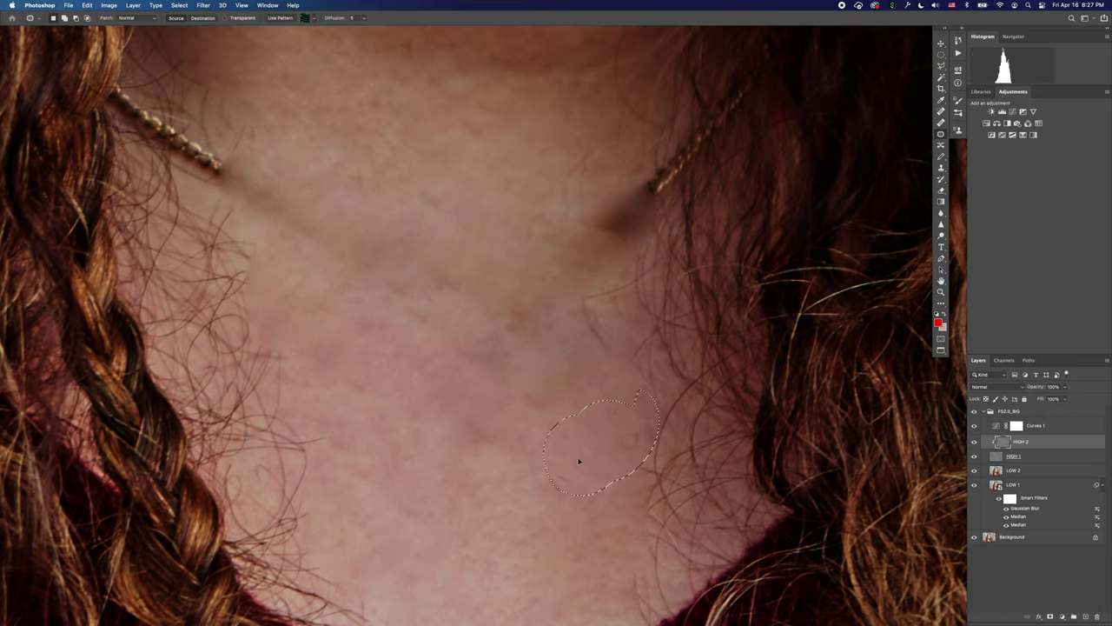
{"action": "mouse_move", "coordinate": [578, 461]}
{"action": "left_mouse_down"}
{"action": "mouse_move", "coordinate": [548, 489]}
{"action": "mouse_move", "coordinate": [587, 471]}
{"action": "left_mouse_up"}
{"action": "key", "text": "super+d"}
{"action": "key", "text": "super+d"}
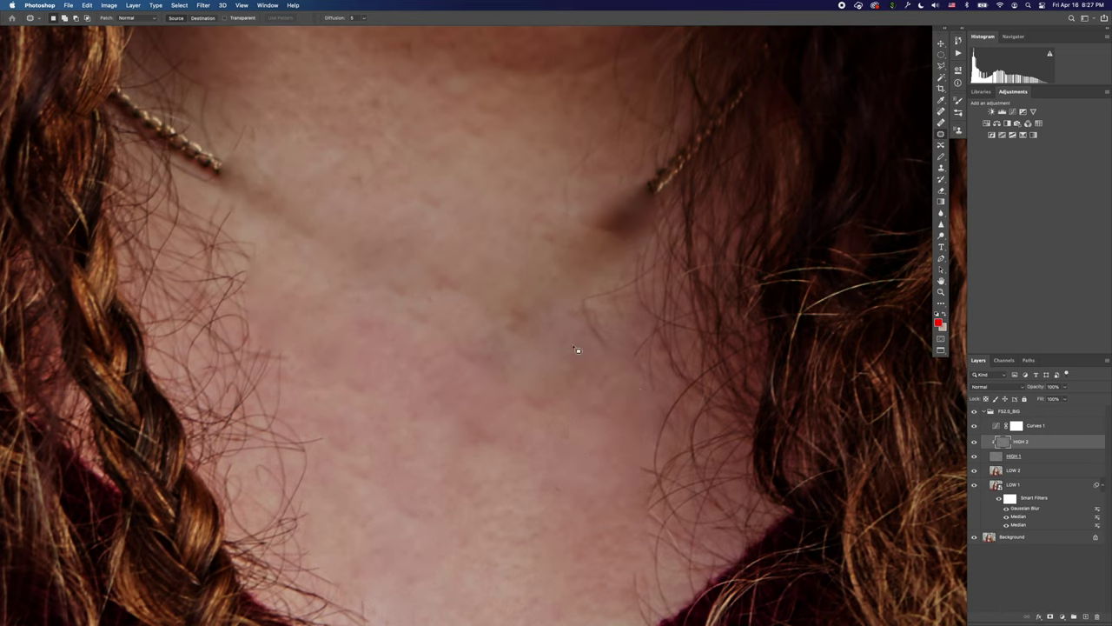
Patch the stray hairs on the chest below the right end of the necklace chain.
{"action": "mouse_move", "coordinate": [606, 261]}
{"action": "left_mouse_down"}
{"action": "mouse_move", "coordinate": [616, 373]}
{"action": "mouse_move", "coordinate": [622, 300]}
{"action": "left_mouse_up"}
{"action": "left_click_drag", "start_coordinate": [591, 334], "coordinate": [548, 391]}
{"action": "key", "text": "super+d"}
{"action": "mouse_move", "coordinate": [642, 350]}
{"action": "left_mouse_down"}
{"action": "mouse_move", "coordinate": [651, 326]}
{"action": "mouse_move", "coordinate": [590, 423]}
{"action": "left_mouse_up"}
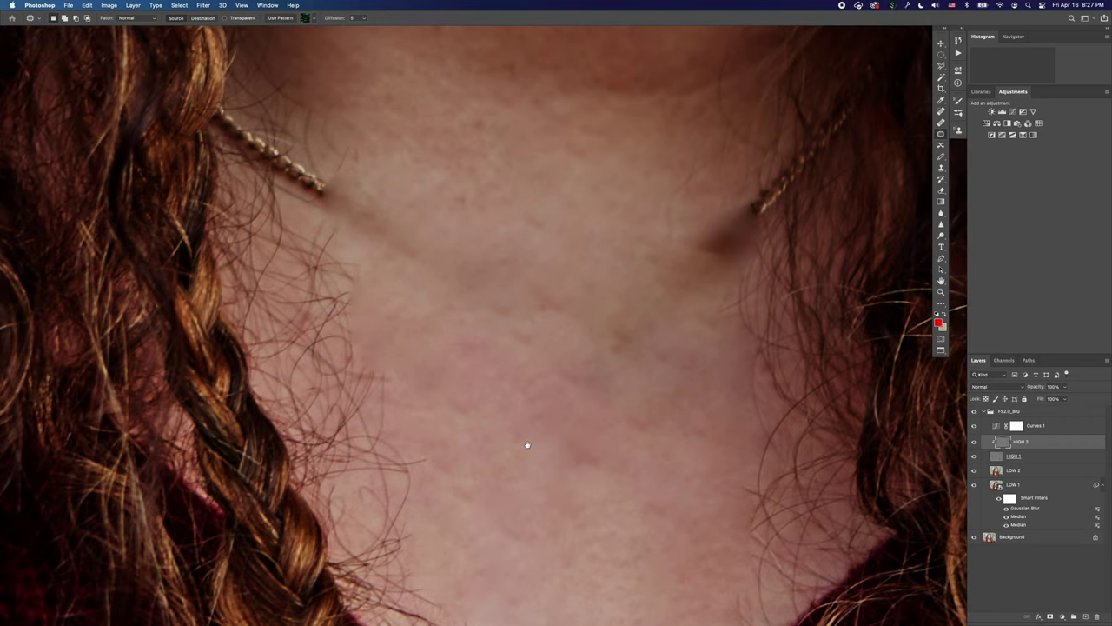
{"action": "left_click_drag", "start_coordinate": [528, 445], "coordinate": [544, 447]}
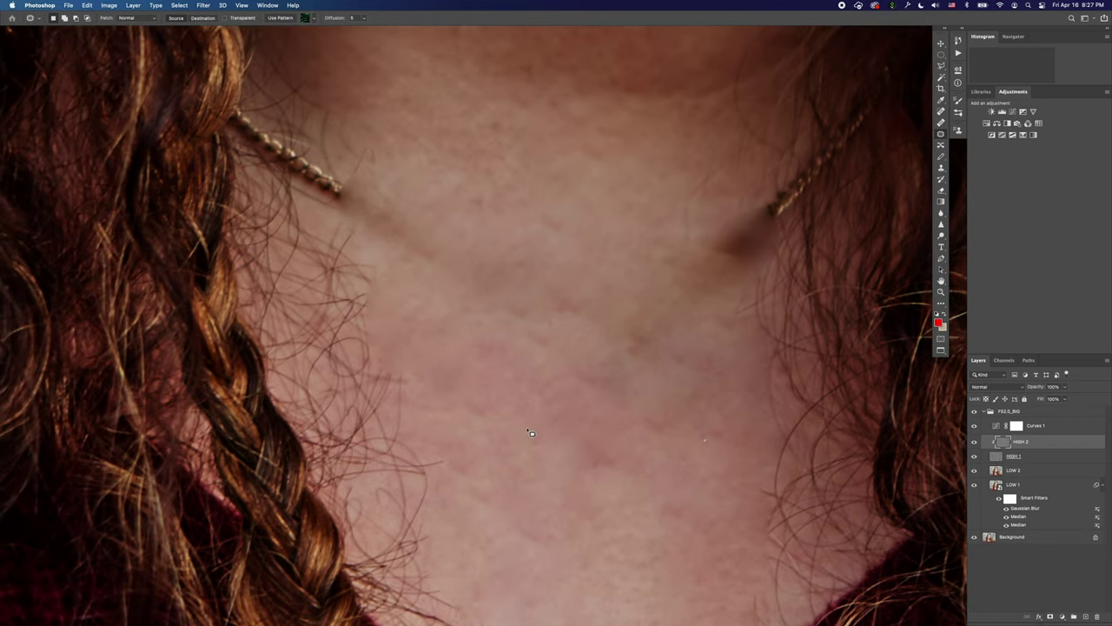
Undo the last patch on the skin beside the braid and clear the selection.
{"action": "key", "text": "super+minus"}
{"action": "key", "text": "super+minus"}
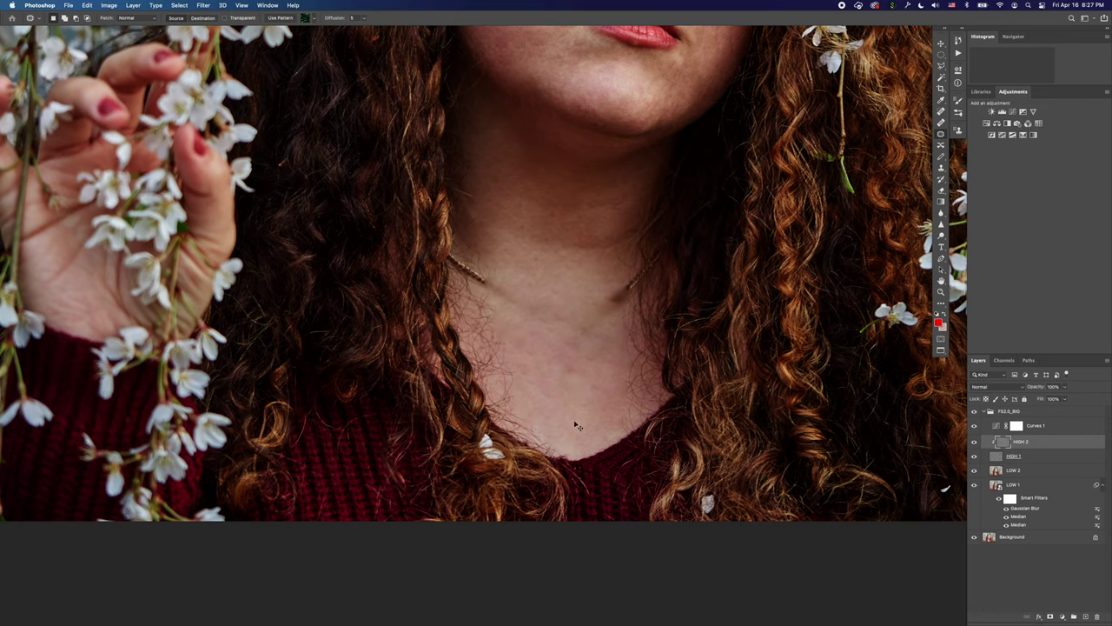
{"action": "scroll", "coordinate": [539, 400], "scroll_direction": "up", "scroll_amount": 3}
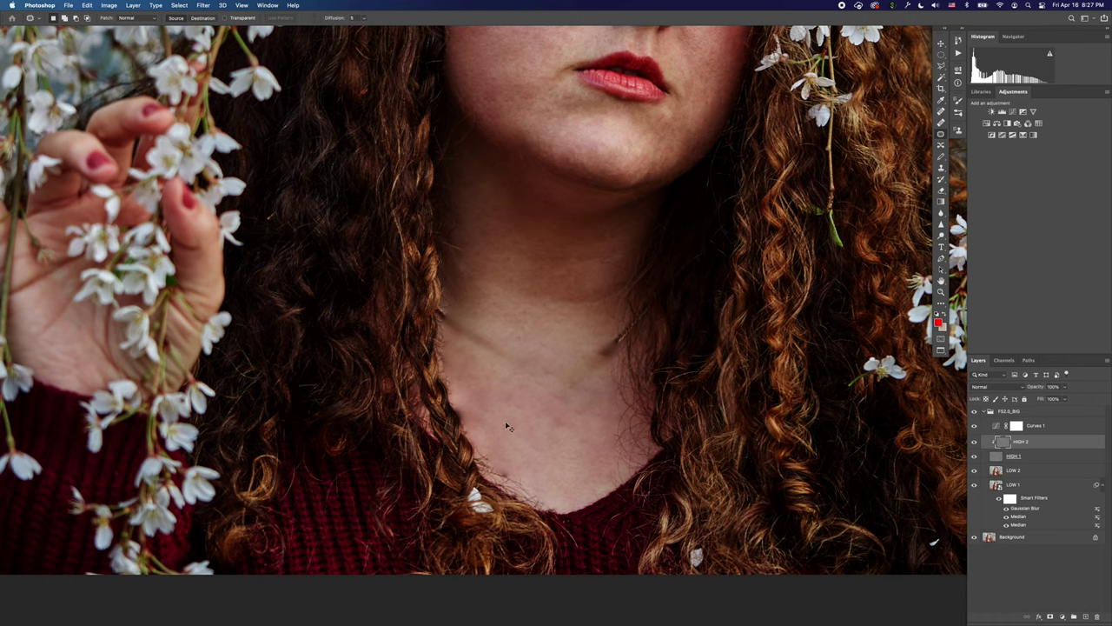
{"action": "key", "text": "super+z"}
{"action": "key", "text": "super+z"}
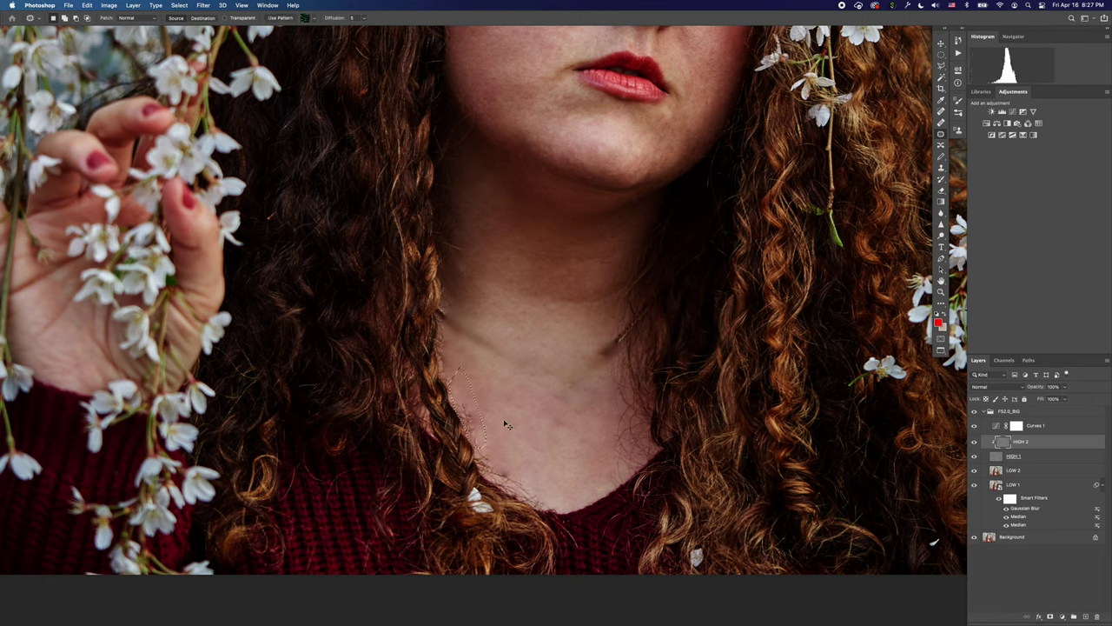
{"action": "key", "text": "super+d"}
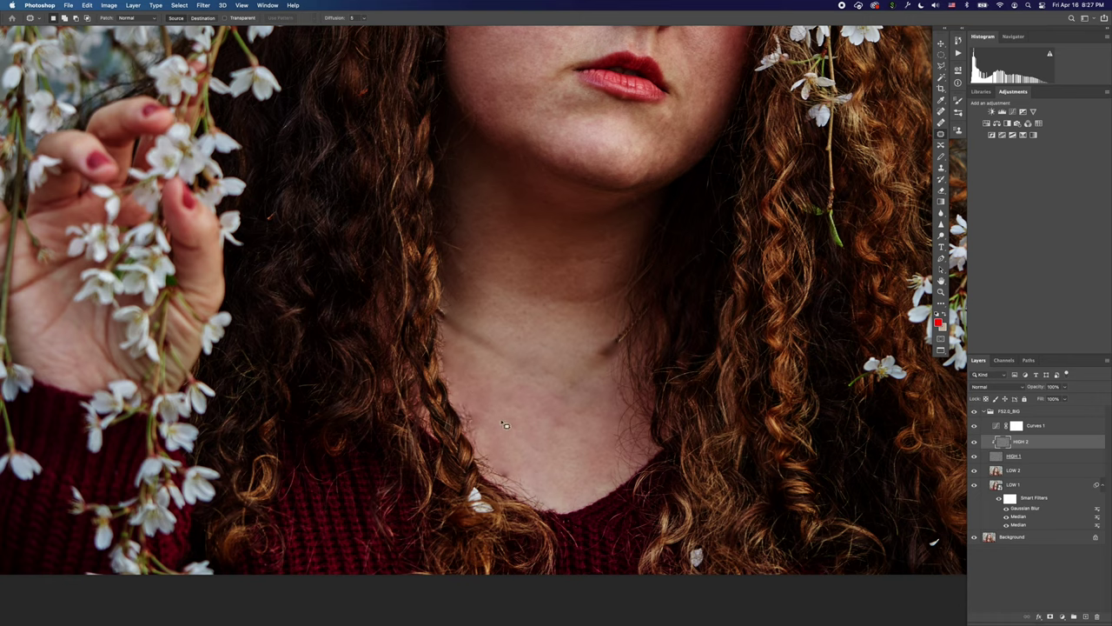
With a resized soft Clone Stamp, cover the stray hairs along the braid's middle edge with nearby skin texture.
{"action": "key", "text": "s"}
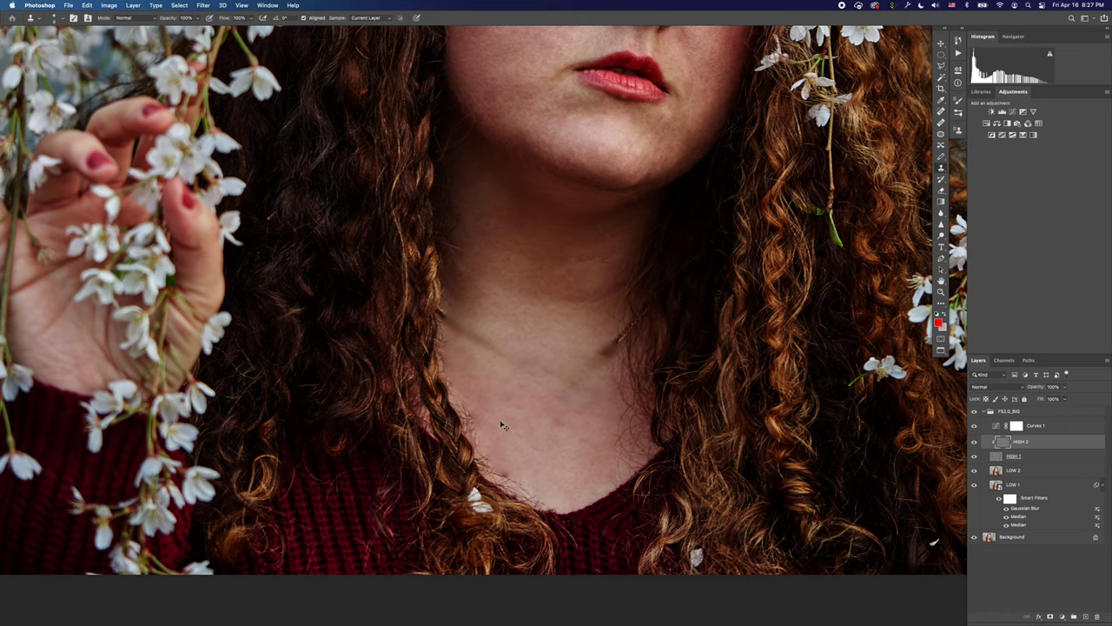
{"action": "key", "text": "super+plus"}
{"action": "key", "text": "super+plus"}
{"action": "key", "text": "super+plus"}
{"action": "left_click_drag", "start_coordinate": [402, 459], "coordinate": [502, 315]}
{"action": "left_click_drag", "start_coordinate": [300, 553], "coordinate": [433, 300]}
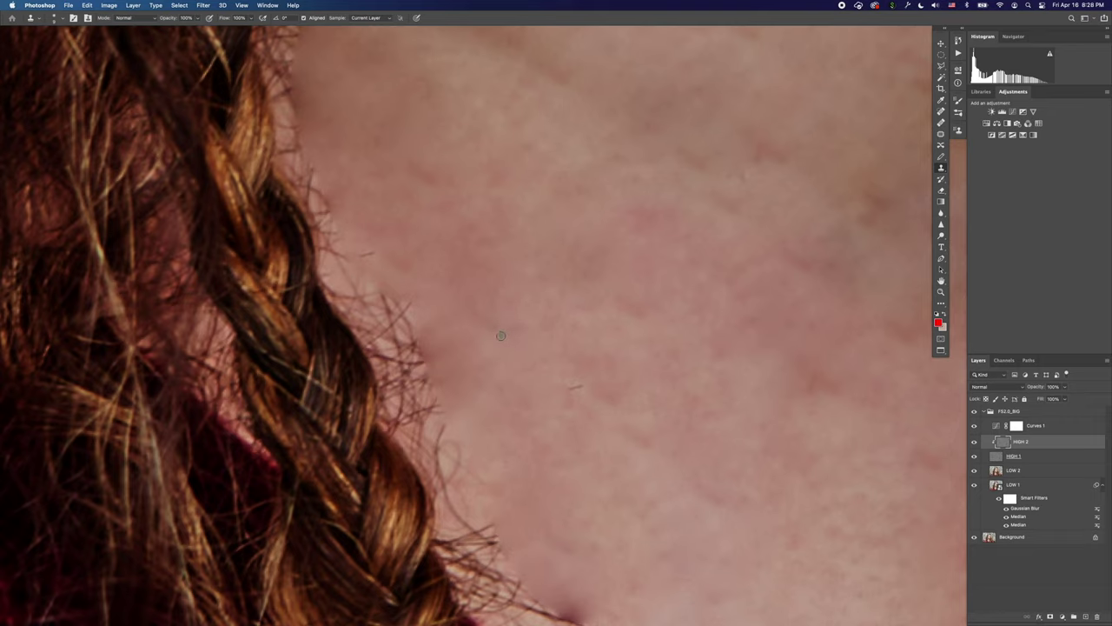
{"action": "left_click_drag", "start_coordinate": [495, 341], "coordinate": [515, 342]}
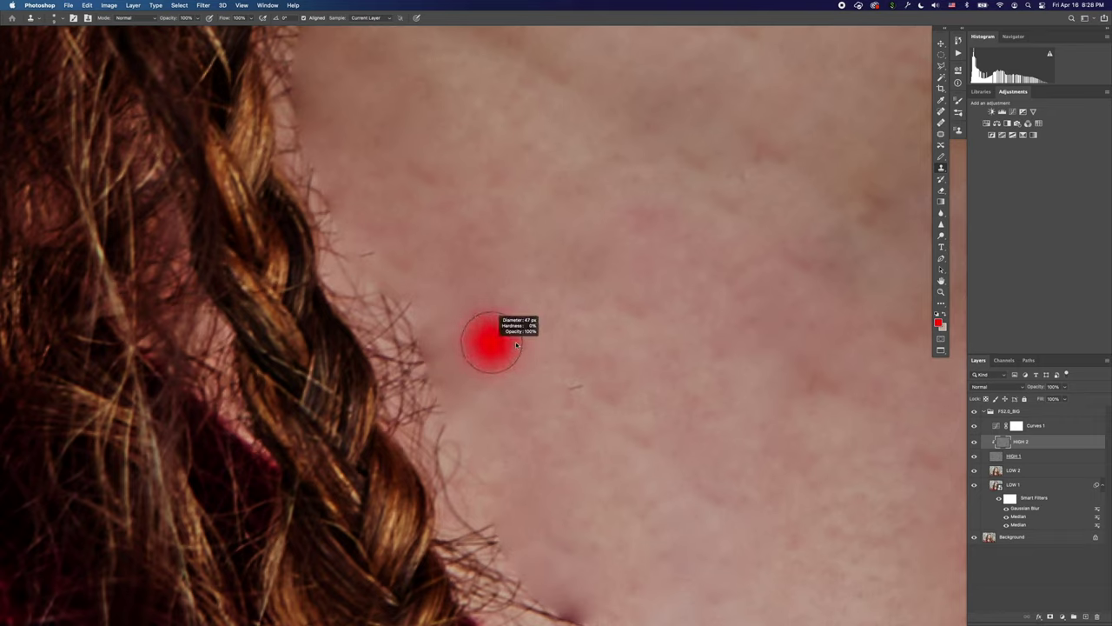
{"action": "left_click_drag", "start_coordinate": [498, 379], "coordinate": [482, 373]}
{"action": "left_click", "coordinate": [500, 300], "text": "alt"}
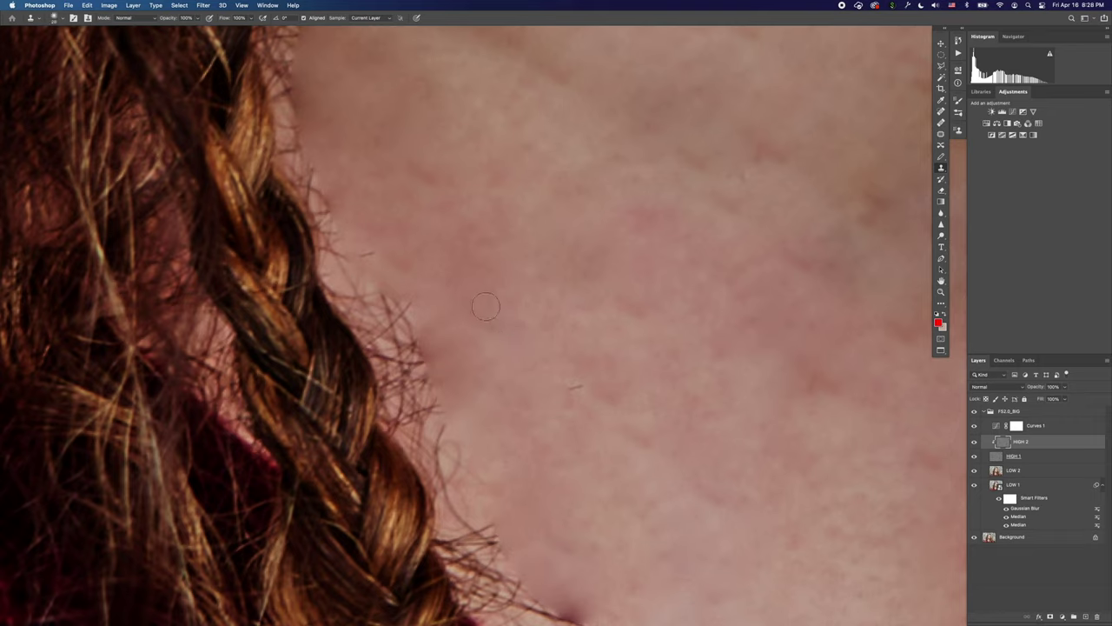
{"action": "mouse_move", "coordinate": [420, 308]}
{"action": "left_mouse_down"}
{"action": "mouse_move", "coordinate": [410, 294]}
{"action": "mouse_move", "coordinate": [416, 352]}
{"action": "mouse_move", "coordinate": [382, 307]}
{"action": "mouse_move", "coordinate": [398, 366]}
{"action": "mouse_move", "coordinate": [431, 392]}
{"action": "mouse_move", "coordinate": [426, 410]}
{"action": "mouse_move", "coordinate": [403, 385]}
{"action": "left_mouse_up"}
{"action": "mouse_move", "coordinate": [380, 331]}
{"action": "left_mouse_down"}
{"action": "mouse_move", "coordinate": [355, 290]}
{"action": "mouse_move", "coordinate": [371, 317]}
{"action": "left_mouse_up"}
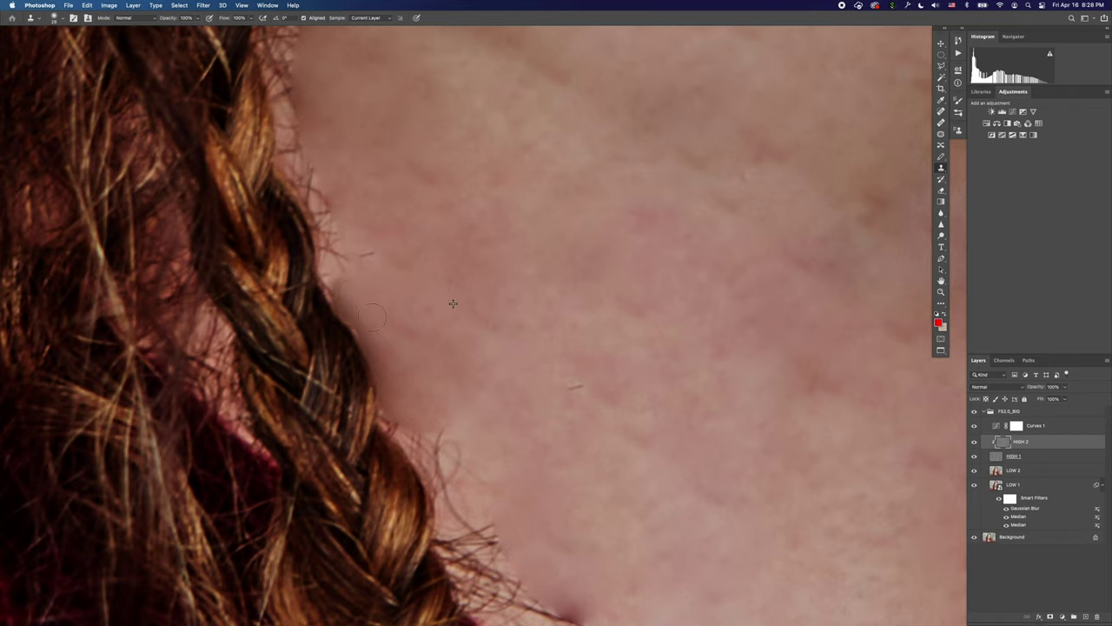
{"action": "mouse_move", "coordinate": [359, 265]}
{"action": "left_mouse_down"}
{"action": "mouse_move", "coordinate": [391, 265]}
{"action": "mouse_move", "coordinate": [516, 454]}
{"action": "mouse_move", "coordinate": [423, 422]}
{"action": "mouse_move", "coordinate": [397, 436]}
{"action": "mouse_move", "coordinate": [538, 400]}
{"action": "mouse_move", "coordinate": [460, 384]}
{"action": "mouse_move", "coordinate": [491, 401]}
{"action": "mouse_move", "coordinate": [539, 395]}
{"action": "left_mouse_up"}
Clone clean skin texture over the stray hairs beside the lower part of the braid.
{"action": "scroll", "coordinate": [513, 278], "scroll_direction": "down", "scroll_amount": 5}
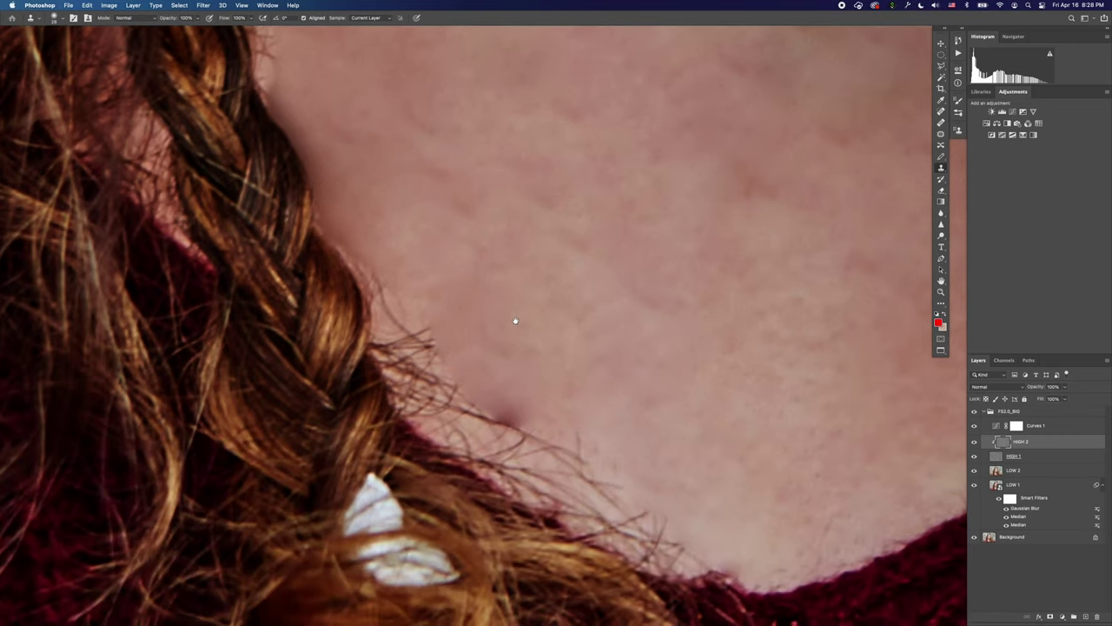
{"action": "mouse_move", "coordinate": [410, 343]}
{"action": "left_mouse_down"}
{"action": "mouse_move", "coordinate": [414, 310]}
{"action": "mouse_move", "coordinate": [420, 325]}
{"action": "mouse_move", "coordinate": [355, 228]}
{"action": "left_mouse_up"}
{"action": "mouse_move", "coordinate": [492, 377]}
{"action": "left_mouse_down"}
{"action": "mouse_move", "coordinate": [432, 373]}
{"action": "mouse_move", "coordinate": [507, 432]}
{"action": "mouse_move", "coordinate": [524, 390]}
{"action": "mouse_move", "coordinate": [579, 447]}
{"action": "mouse_move", "coordinate": [528, 339]}
{"action": "mouse_move", "coordinate": [517, 363]}
{"action": "left_mouse_up"}
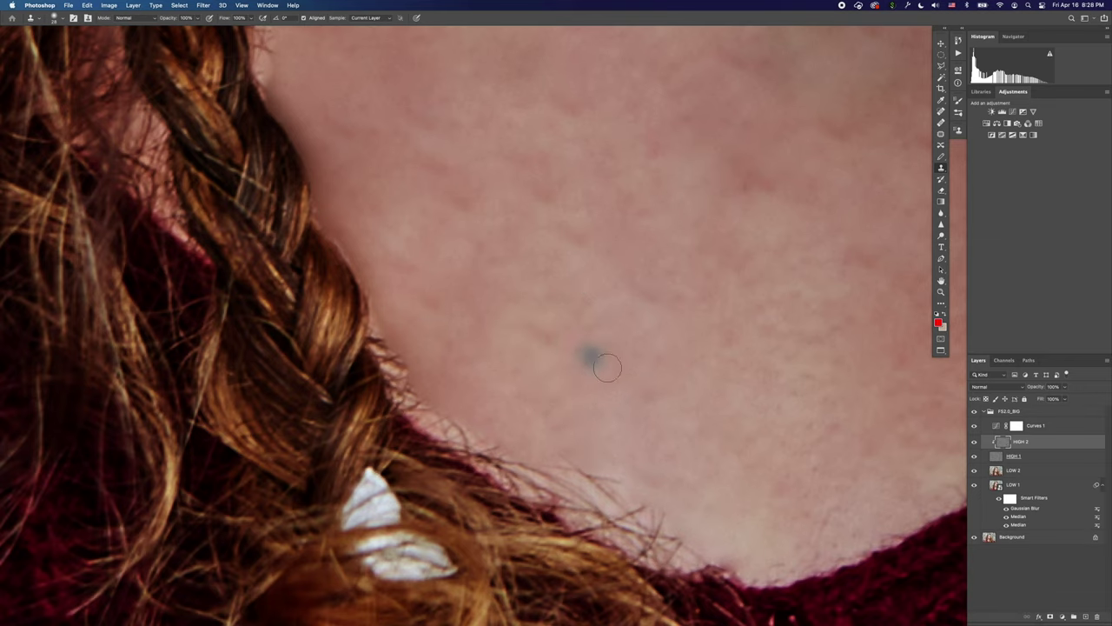
Clone out the hairs sticking onto the skin along the neckline between the braid's end and the sweater.
{"action": "left_click_drag", "start_coordinate": [656, 393], "coordinate": [576, 312]}
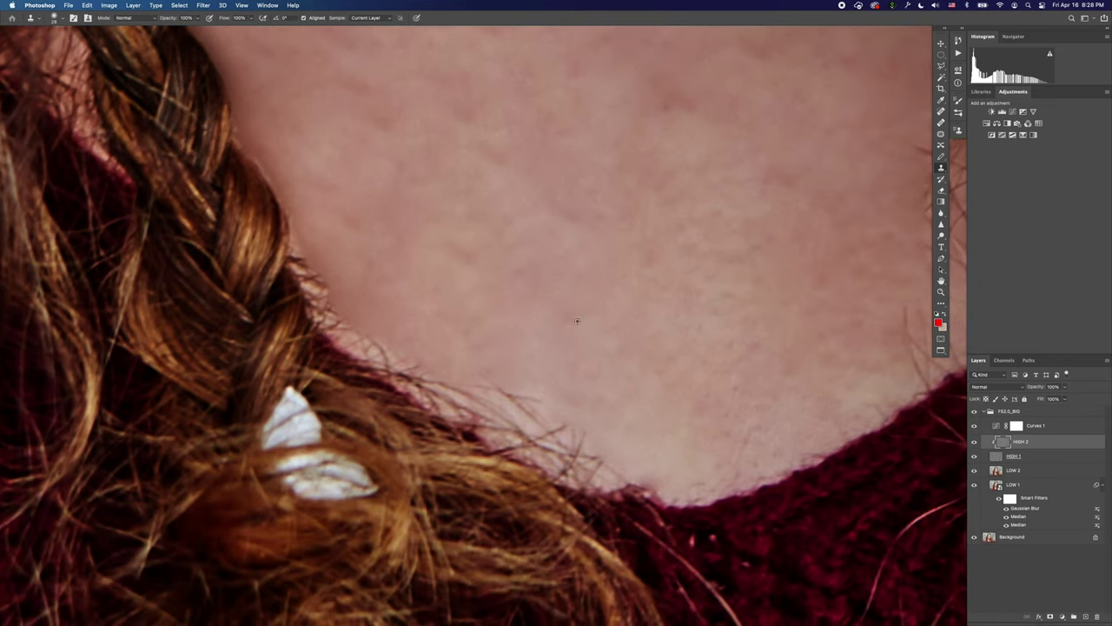
{"action": "mouse_move", "coordinate": [517, 387]}
{"action": "left_mouse_down"}
{"action": "mouse_move", "coordinate": [542, 405]}
{"action": "mouse_move", "coordinate": [506, 402]}
{"action": "mouse_move", "coordinate": [498, 420]}
{"action": "mouse_move", "coordinate": [578, 435]}
{"action": "mouse_move", "coordinate": [584, 456]}
{"action": "mouse_move", "coordinate": [572, 465]}
{"action": "left_mouse_up"}
{"action": "mouse_move", "coordinate": [606, 471]}
{"action": "left_mouse_down"}
{"action": "mouse_move", "coordinate": [569, 456]}
{"action": "mouse_move", "coordinate": [544, 429]}
{"action": "mouse_move", "coordinate": [618, 465]}
{"action": "mouse_move", "coordinate": [565, 444]}
{"action": "left_mouse_up"}
{"action": "left_click", "coordinate": [576, 372], "text": "alt"}
{"action": "mouse_move", "coordinate": [406, 353]}
{"action": "left_mouse_down"}
{"action": "mouse_move", "coordinate": [405, 339]}
{"action": "mouse_move", "coordinate": [370, 337]}
{"action": "mouse_move", "coordinate": [453, 393]}
{"action": "left_mouse_up"}
{"action": "mouse_move", "coordinate": [402, 279]}
{"action": "left_mouse_down"}
{"action": "mouse_move", "coordinate": [457, 350]}
{"action": "mouse_move", "coordinate": [385, 357]}
{"action": "mouse_move", "coordinate": [366, 328]}
{"action": "mouse_move", "coordinate": [398, 378]}
{"action": "left_mouse_up"}
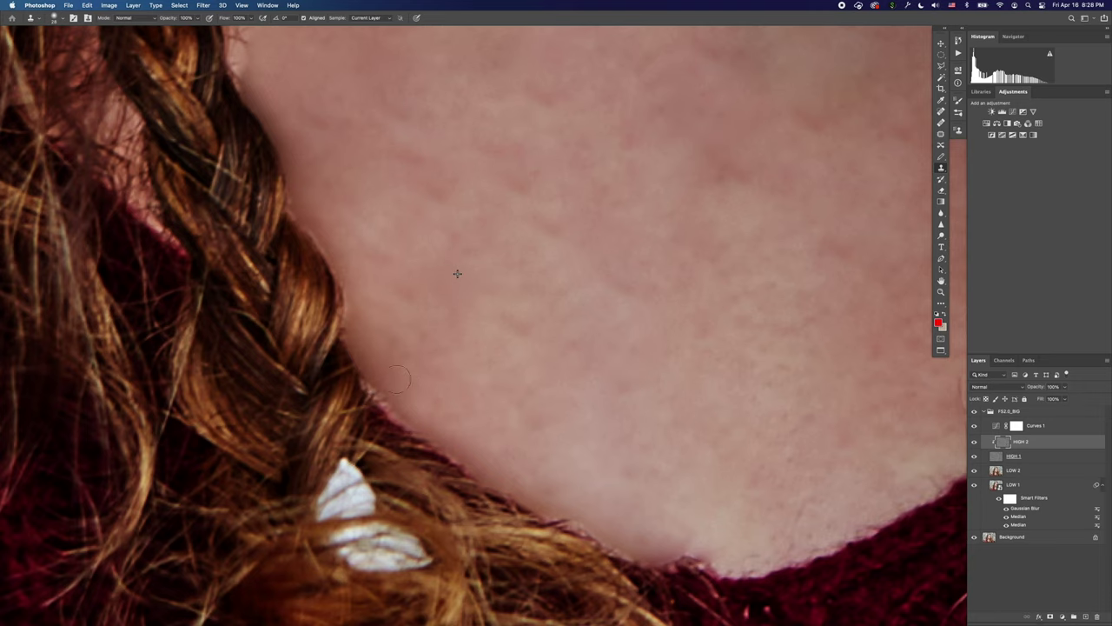
Clone out the short hairs along the upper braid's edge, up to just below the necklace remnant.
{"action": "scroll", "coordinate": [425, 256], "scroll_direction": "up", "scroll_amount": 5}
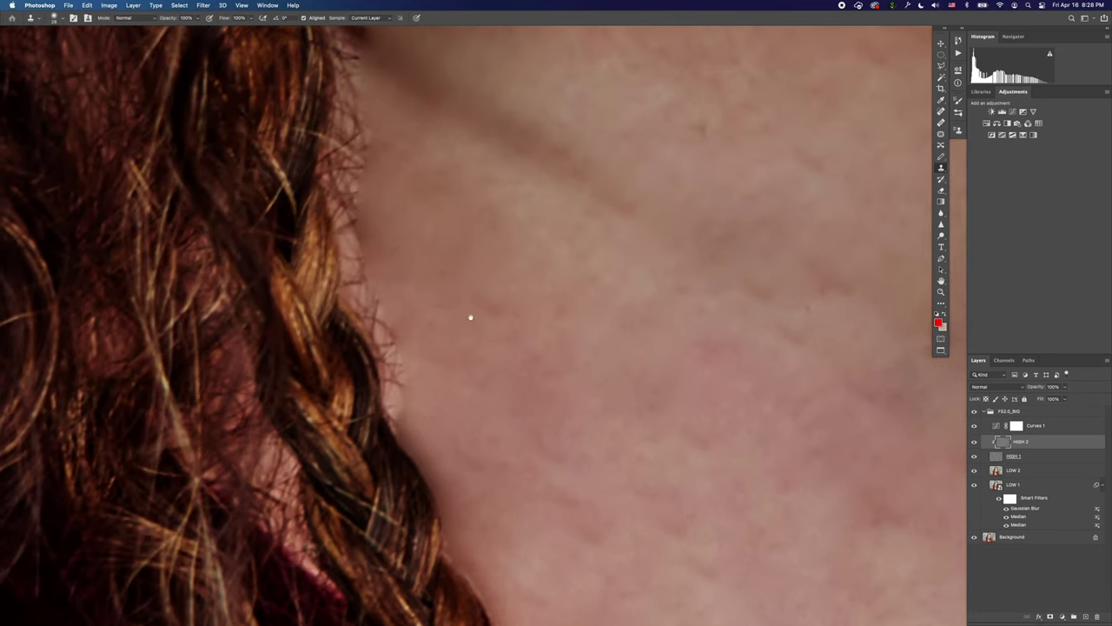
{"action": "mouse_move", "coordinate": [415, 416]}
{"action": "left_mouse_down"}
{"action": "mouse_move", "coordinate": [398, 402]}
{"action": "mouse_move", "coordinate": [376, 294]}
{"action": "left_mouse_up"}
{"action": "left_click_drag", "start_coordinate": [453, 252], "coordinate": [490, 407]}
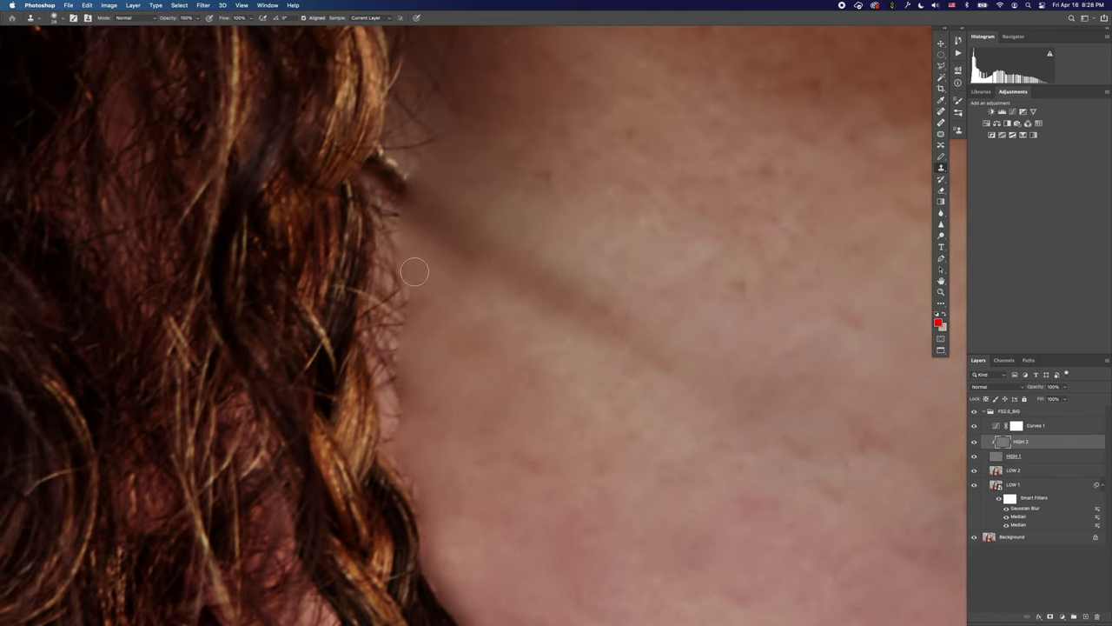
{"action": "mouse_move", "coordinate": [415, 272]}
{"action": "left_mouse_down"}
{"action": "mouse_move", "coordinate": [395, 343]}
{"action": "mouse_move", "coordinate": [434, 390]}
{"action": "left_mouse_up"}
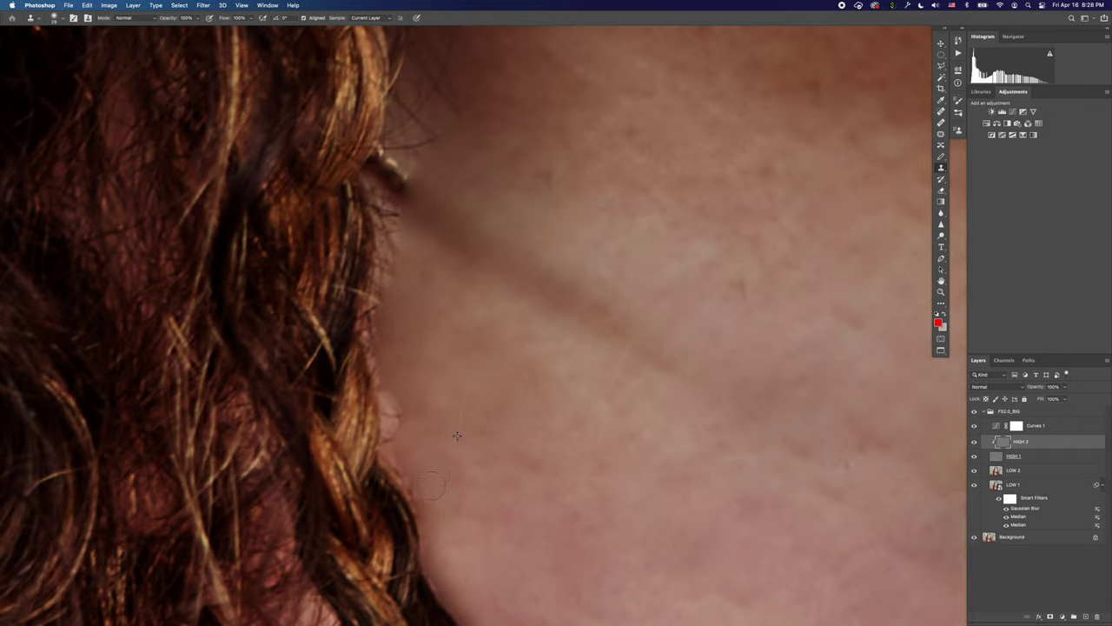
{"action": "left_click_drag", "start_coordinate": [440, 509], "coordinate": [407, 426]}
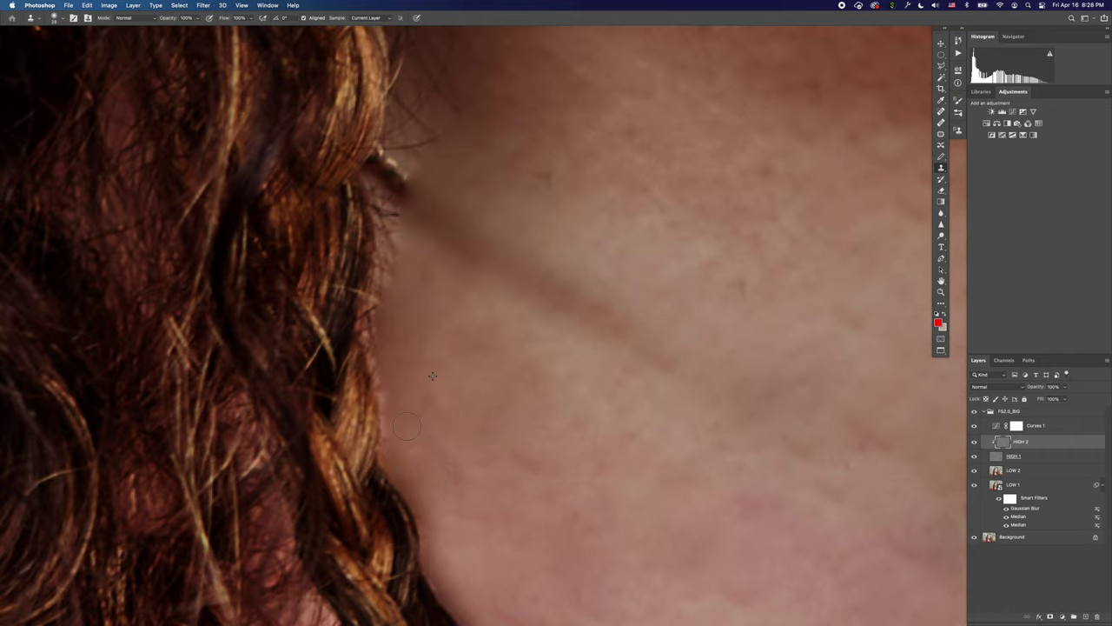
{"action": "left_click_drag", "start_coordinate": [484, 325], "coordinate": [499, 455]}
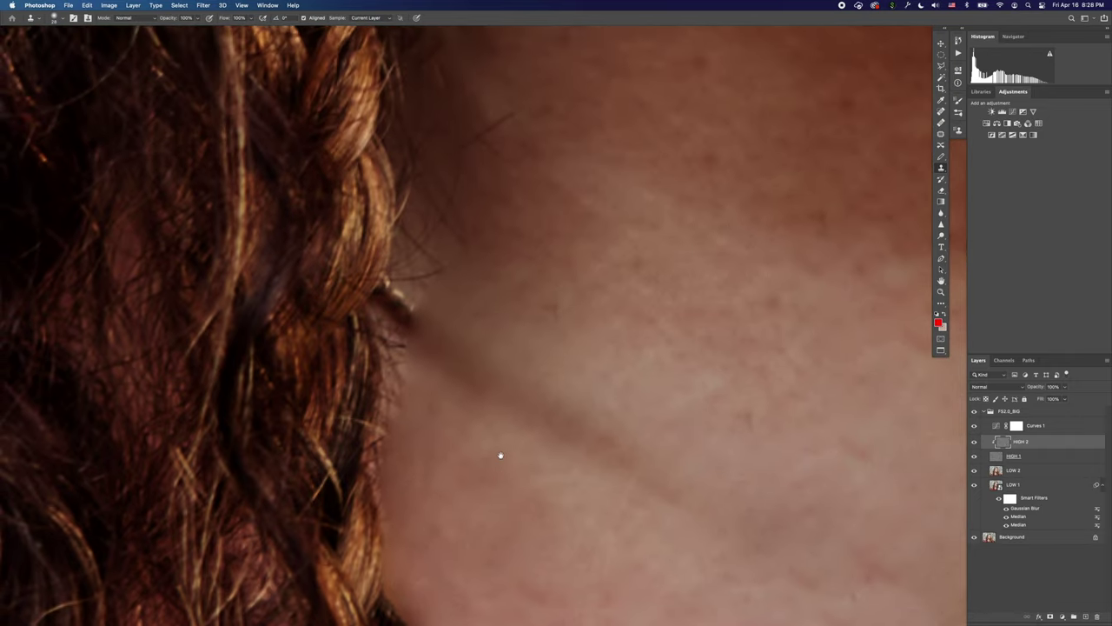
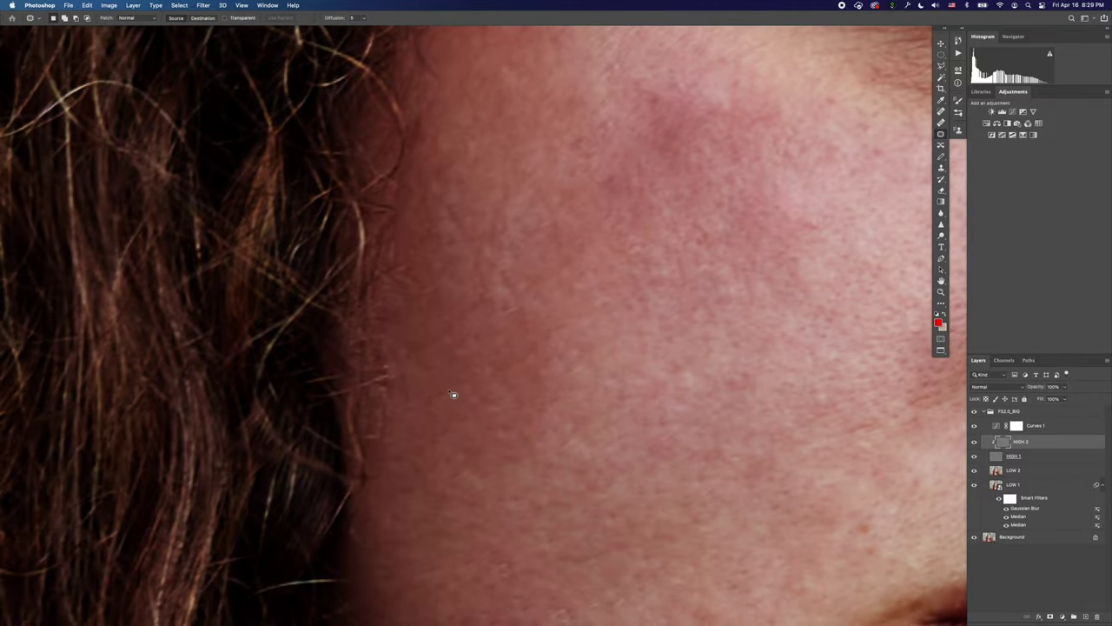
Switch to the Clone Stamp and cover the fine hairs on the cheek along the hair's edge with skin texture.
{"action": "key", "text": "s"}
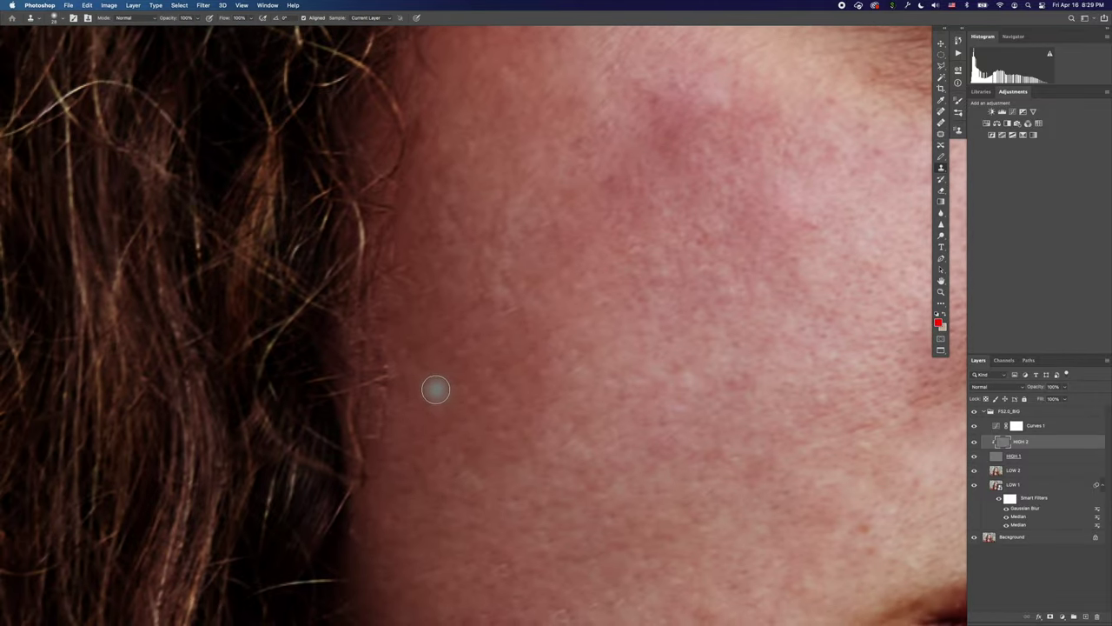
{"action": "left_click_drag", "start_coordinate": [379, 383], "coordinate": [365, 441]}
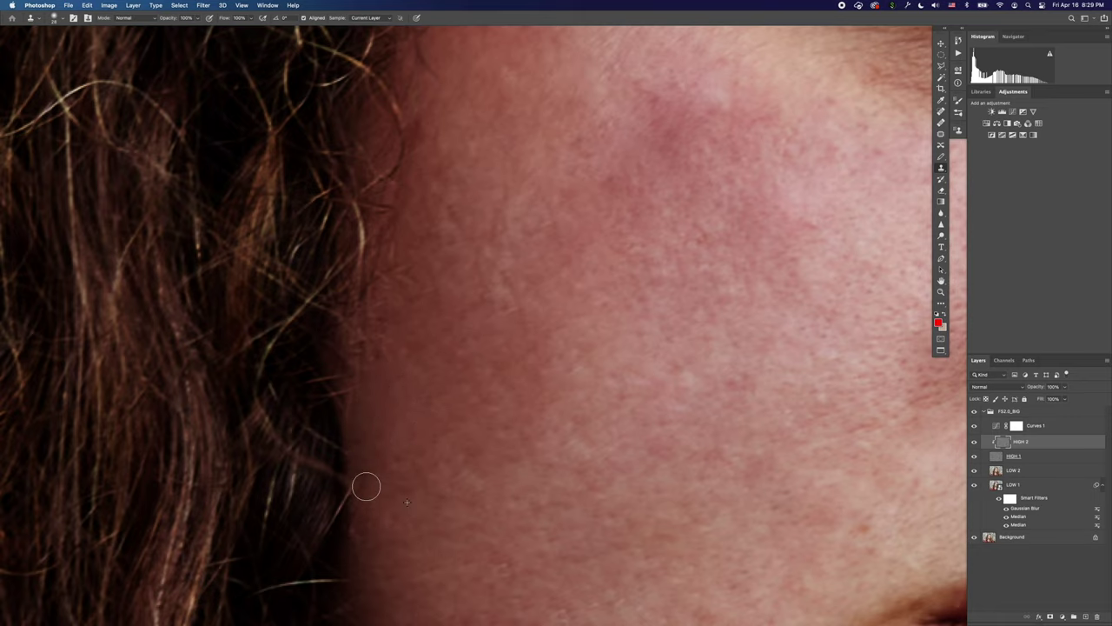
{"action": "left_click_drag", "start_coordinate": [363, 485], "coordinate": [355, 504]}
{"action": "scroll", "coordinate": [410, 390], "scroll_direction": "up", "scroll_amount": 3}
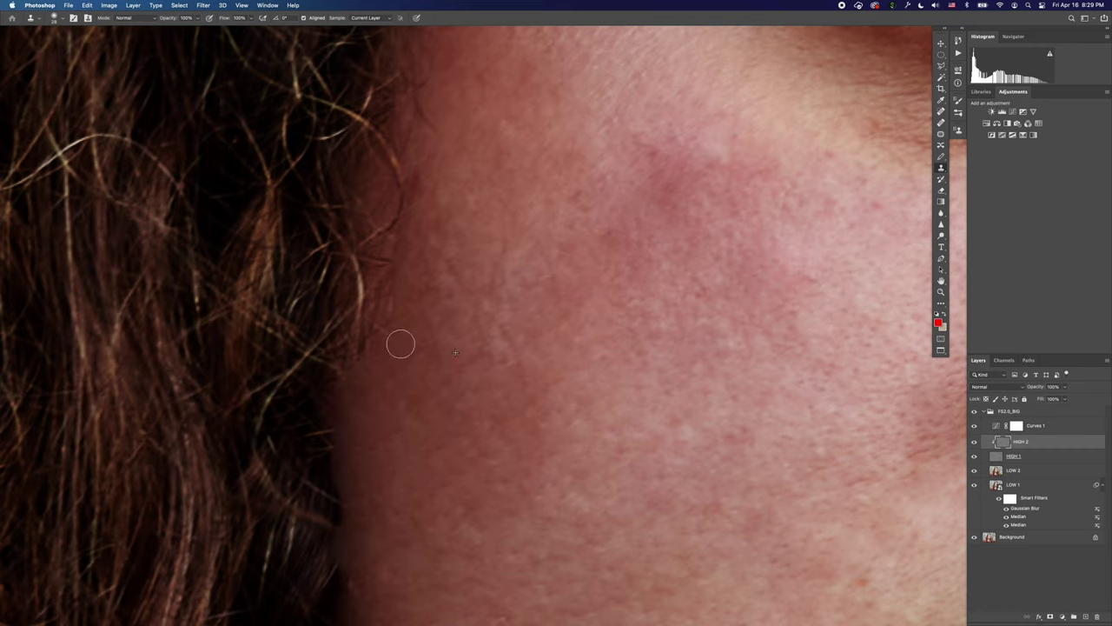
{"action": "scroll", "coordinate": [399, 321], "scroll_direction": "up", "scroll_amount": 5}
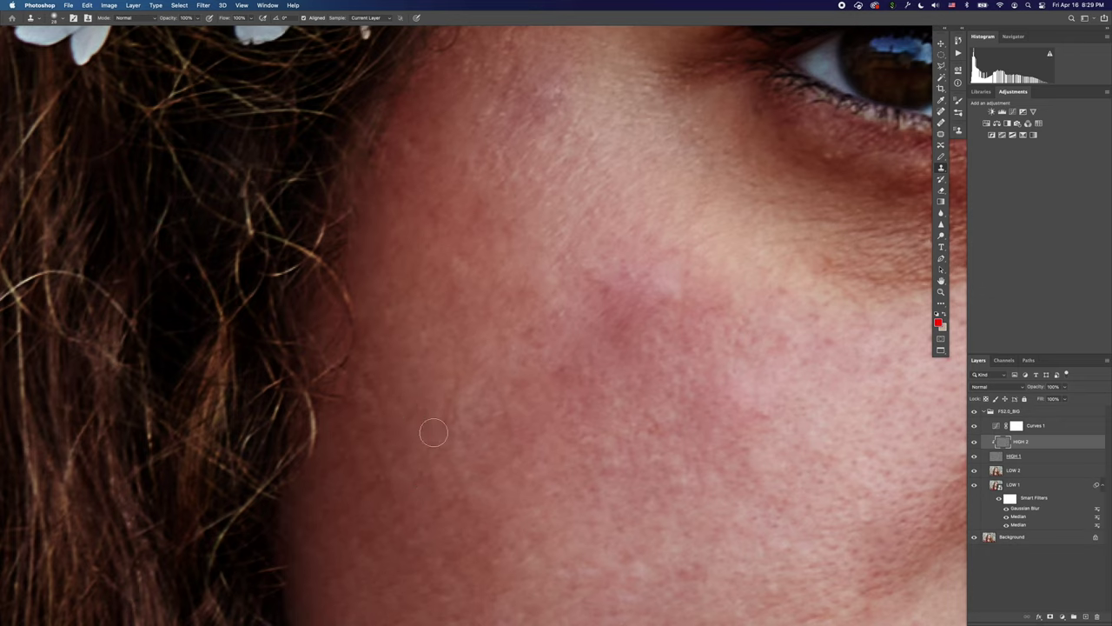
{"action": "mouse_move", "coordinate": [442, 414]}
{"action": "left_mouse_down"}
{"action": "mouse_move", "coordinate": [461, 435]}
{"action": "mouse_move", "coordinate": [474, 404]}
{"action": "mouse_move", "coordinate": [511, 413]}
{"action": "left_mouse_up"}
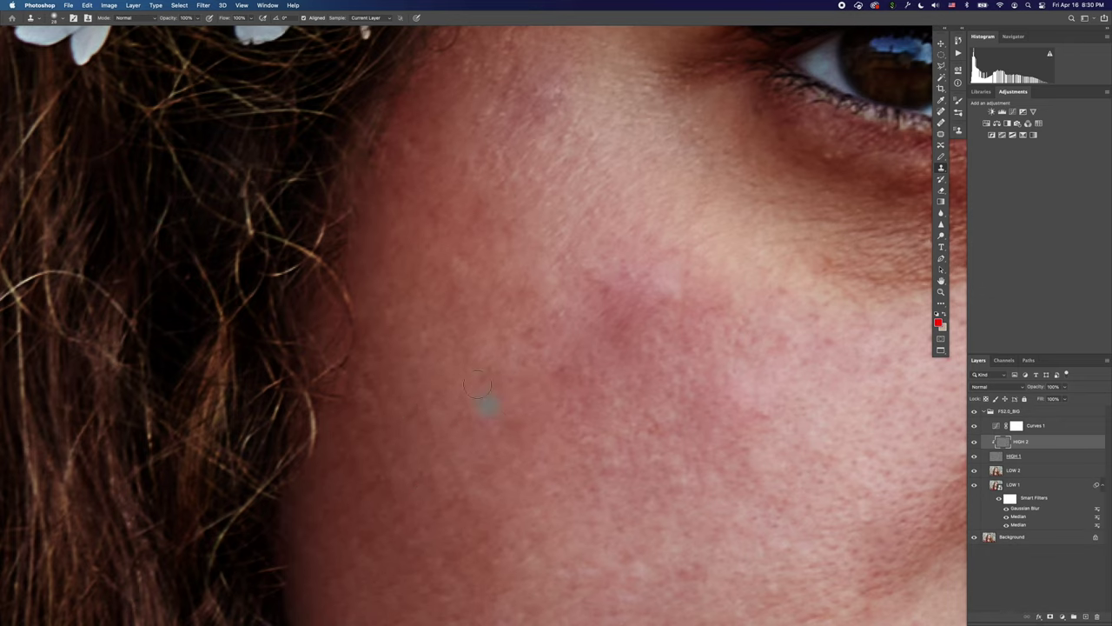
Clone skin texture over the stray hairs on the temple beside the hanging blossoms.
{"action": "scroll", "coordinate": [477, 383], "scroll_direction": "up", "scroll_amount": 10}
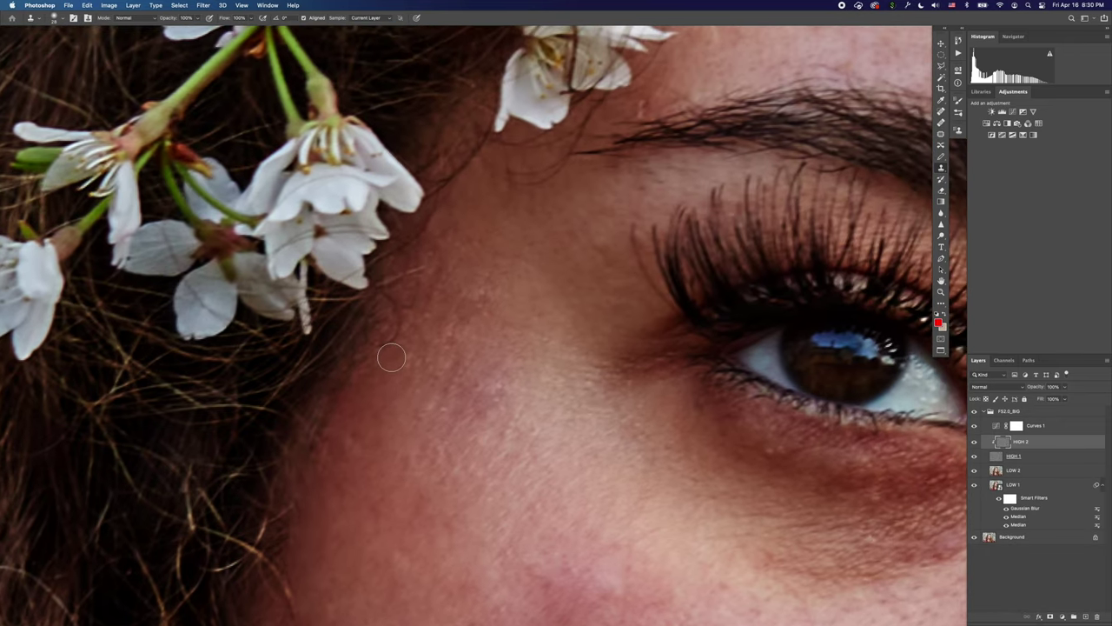
{"action": "left_click_drag", "start_coordinate": [409, 311], "coordinate": [381, 355]}
{"action": "left_click", "coordinate": [423, 269]}
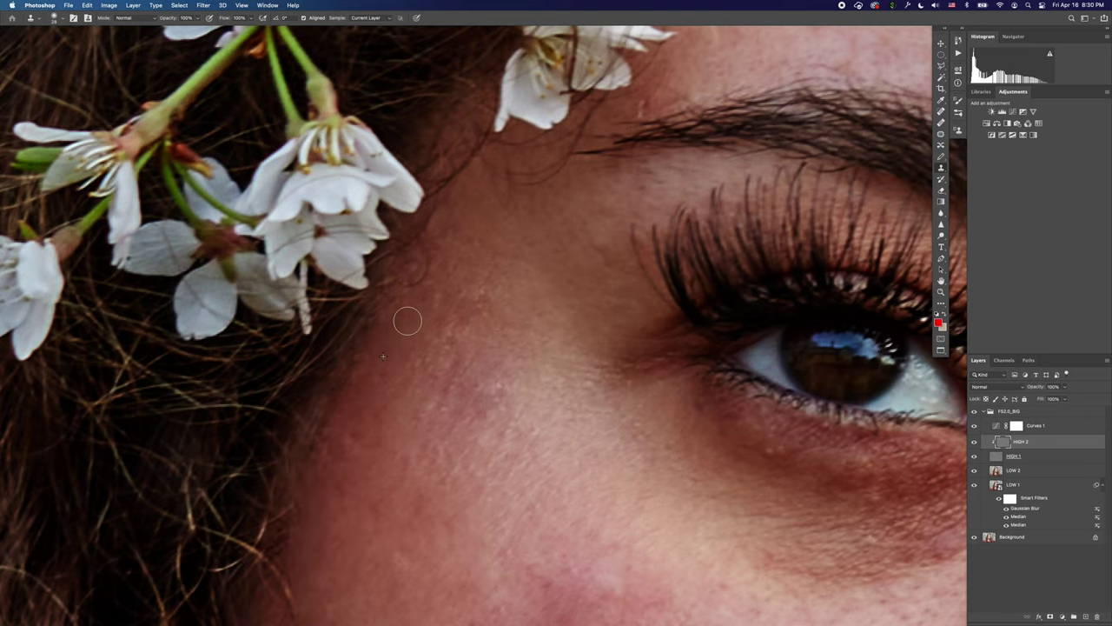
{"action": "left_click", "coordinate": [415, 362], "text": "alt"}
{"action": "left_click", "coordinate": [420, 278]}
{"action": "left_click_drag", "start_coordinate": [420, 278], "coordinate": [408, 308]}
Resample nearby skin and clone out the fine hairs along the face's edge below the temple.
{"action": "left_click", "coordinate": [383, 406], "text": "alt"}
{"action": "left_click_drag", "start_coordinate": [402, 393], "coordinate": [392, 423]}
{"action": "left_click", "coordinate": [361, 475], "text": "alt"}
{"action": "left_click_drag", "start_coordinate": [335, 464], "coordinate": [318, 497]}
{"action": "scroll", "coordinate": [335, 470], "scroll_direction": "up", "scroll_amount": 5}
{"action": "scroll", "coordinate": [335, 469], "scroll_direction": "right", "scroll_amount": 4}
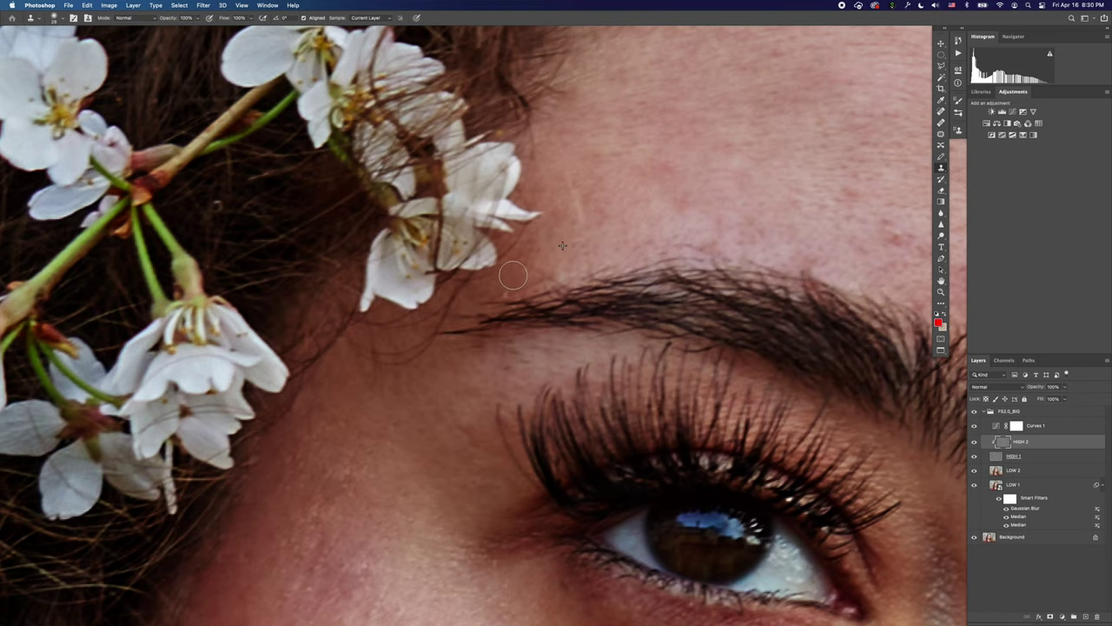
Enlarge the clone brush and cover the stray hairs on the neck beside the curls with sampled neck skin texture.
{"action": "scroll", "coordinate": [507, 343], "scroll_direction": "up", "scroll_amount": 5}
{"action": "scroll", "coordinate": [508, 342], "scroll_direction": "right", "scroll_amount": 6}
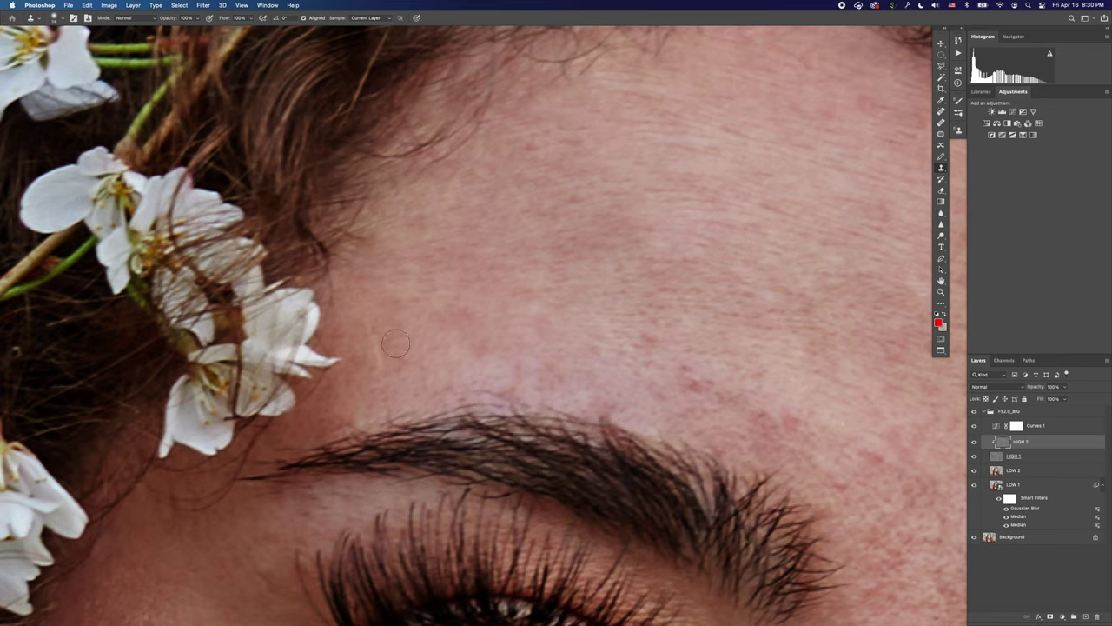
{"action": "key", "text": "super+0"}
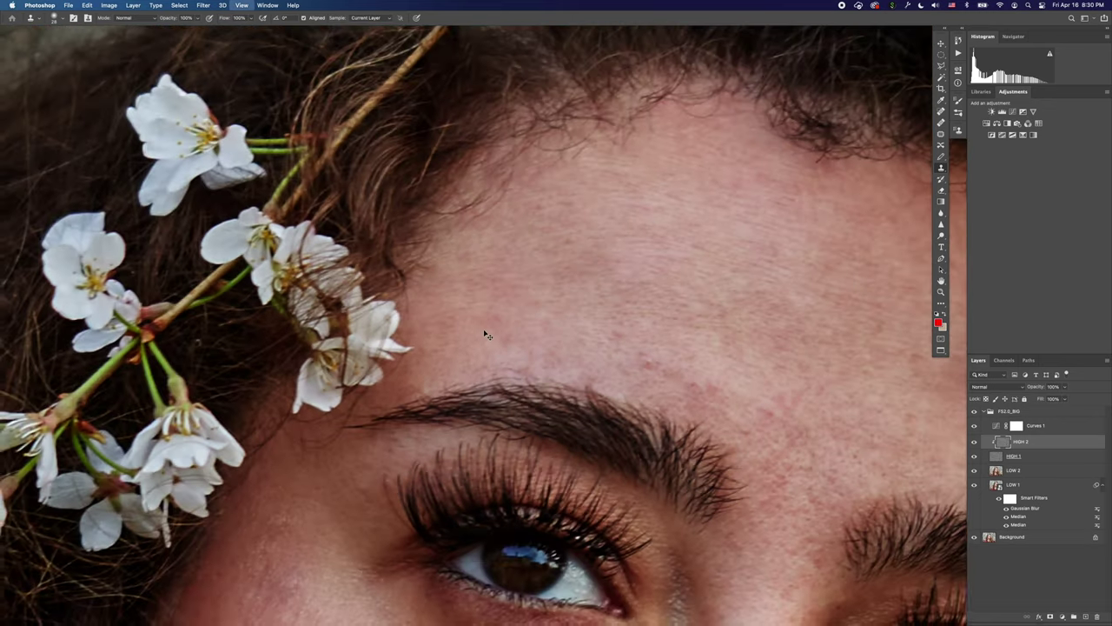
{"action": "scroll", "coordinate": [576, 462], "scroll_direction": "down", "scroll_amount": 10}
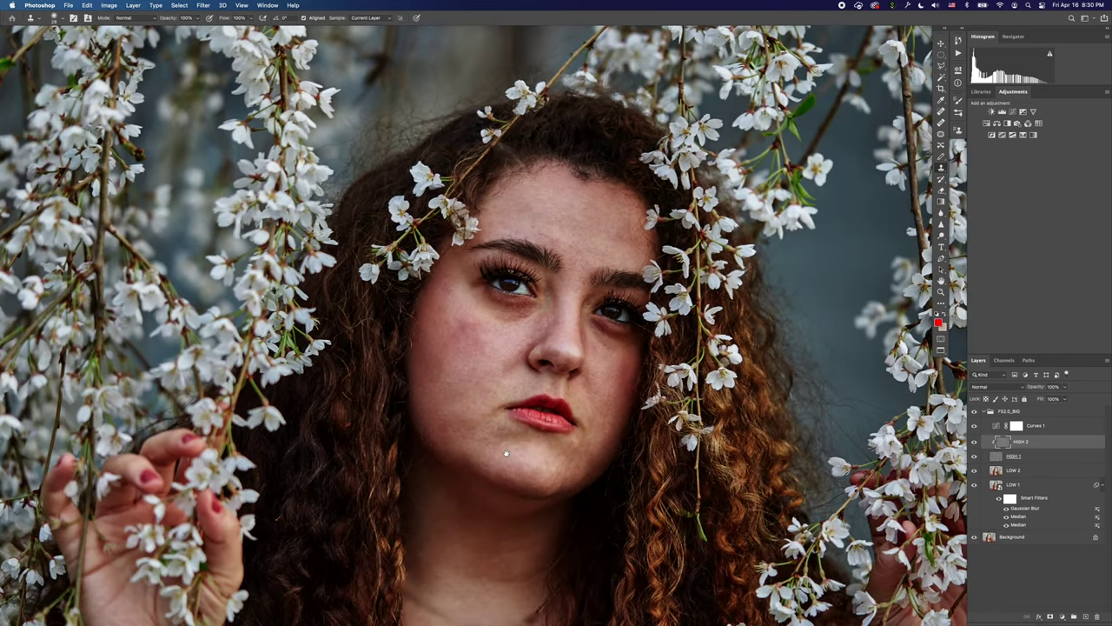
{"action": "scroll", "coordinate": [511, 415], "scroll_direction": "up", "scroll_amount": 3}
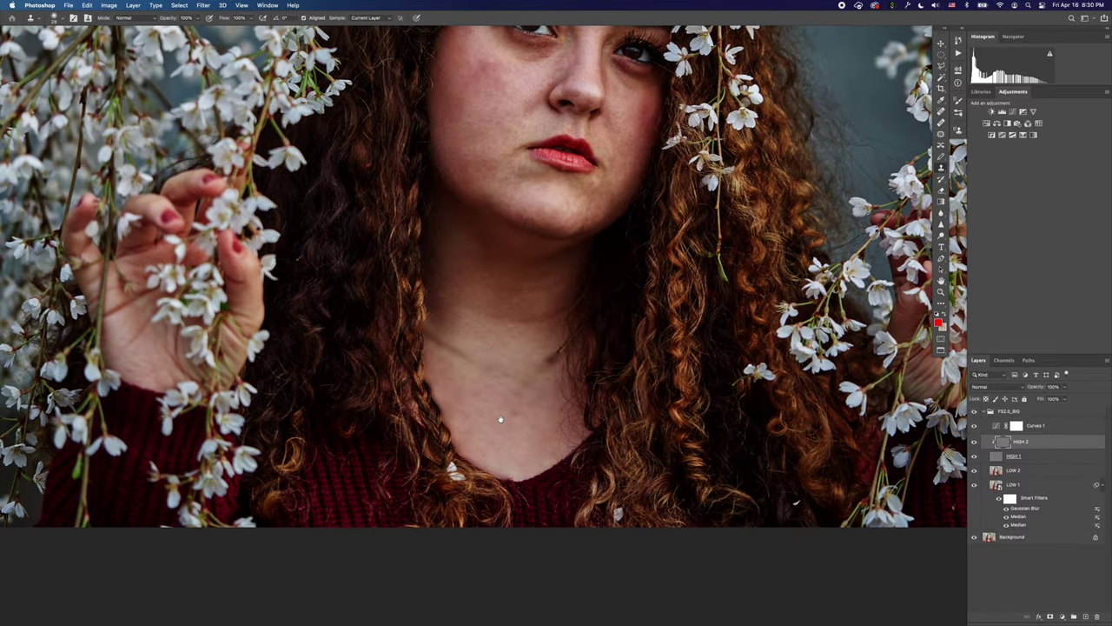
{"action": "scroll", "coordinate": [507, 435], "scroll_direction": "up", "scroll_amount": 4}
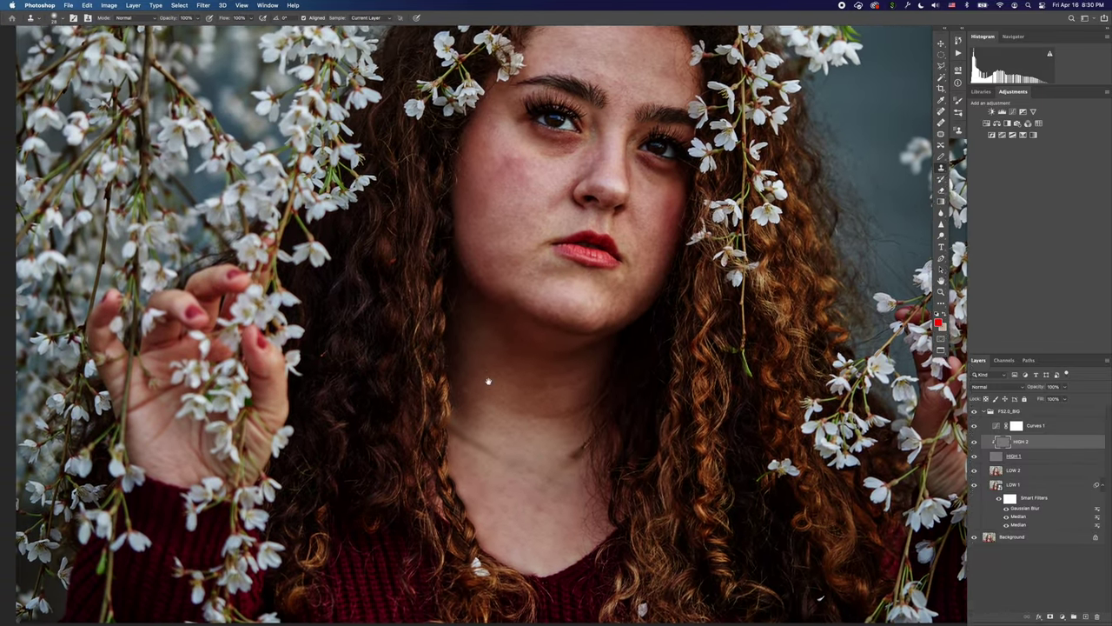
{"action": "scroll", "coordinate": [510, 377], "scroll_direction": "up", "scroll_amount": 10}
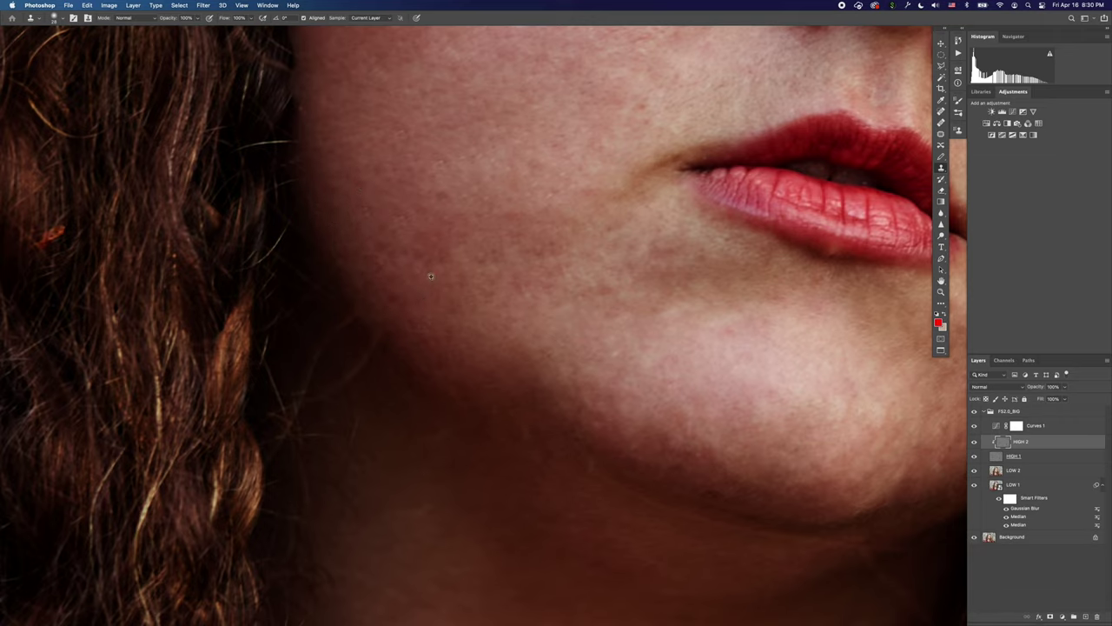
{"action": "left_click_drag", "start_coordinate": [411, 505], "coordinate": [408, 378]}
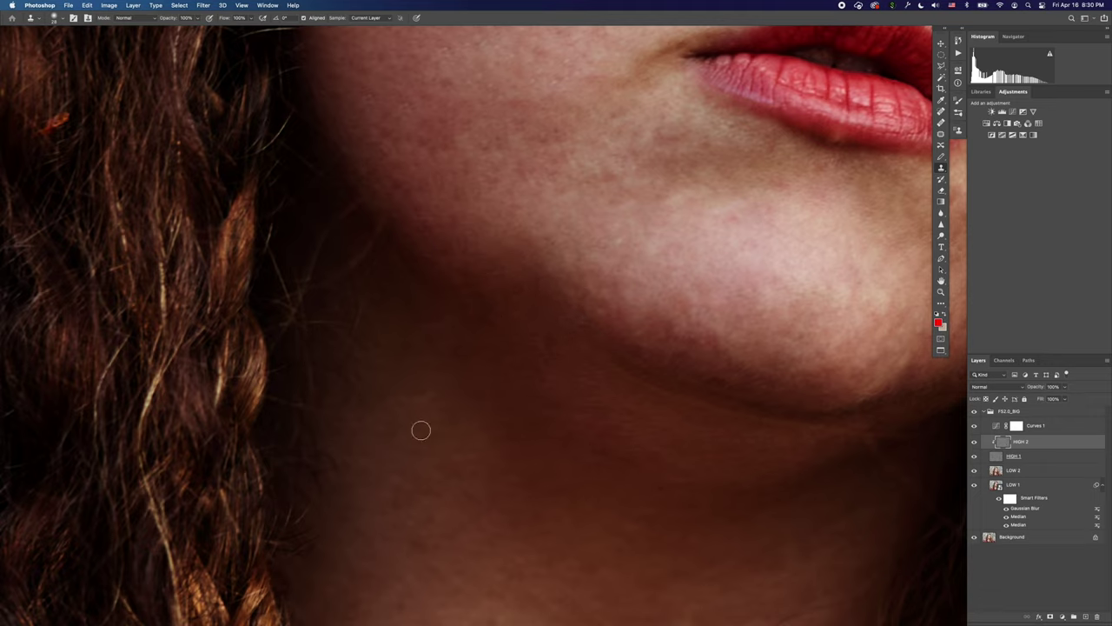
{"action": "left_click", "coordinate": [418, 475], "text": "alt"}
{"action": "left_click", "coordinate": [390, 470], "text": "alt"}
{"action": "left_click", "coordinate": [333, 465]}
{"action": "key", "text": "bracketright"}
{"action": "key", "text": "bracketright"}
{"action": "left_click", "coordinate": [390, 457], "text": "alt"}
{"action": "left_click_drag", "start_coordinate": [322, 435], "coordinate": [326, 476]}
Hide the Curves 1 layer and clone out the wispy hairs on the neck just below the jaw.
{"action": "left_click", "coordinate": [974, 426]}
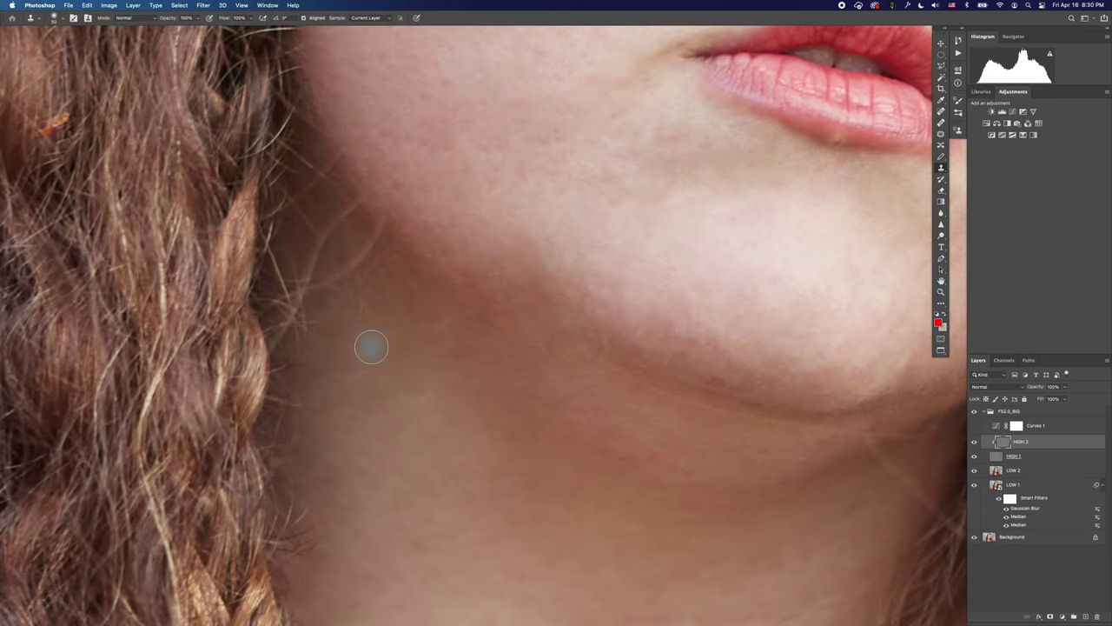
{"action": "left_click", "coordinate": [379, 334], "text": "alt"}
{"action": "mouse_move", "coordinate": [353, 271]}
{"action": "left_mouse_down"}
{"action": "mouse_move", "coordinate": [353, 306]}
{"action": "mouse_move", "coordinate": [332, 281]}
{"action": "mouse_move", "coordinate": [310, 321]}
{"action": "mouse_move", "coordinate": [309, 427]}
{"action": "mouse_move", "coordinate": [303, 413]}
{"action": "mouse_move", "coordinate": [291, 455]}
{"action": "mouse_move", "coordinate": [295, 447]}
{"action": "mouse_move", "coordinate": [305, 503]}
{"action": "mouse_move", "coordinate": [294, 535]}
{"action": "mouse_move", "coordinate": [325, 544]}
{"action": "left_mouse_up"}
{"action": "left_click", "coordinate": [358, 432], "text": "alt"}
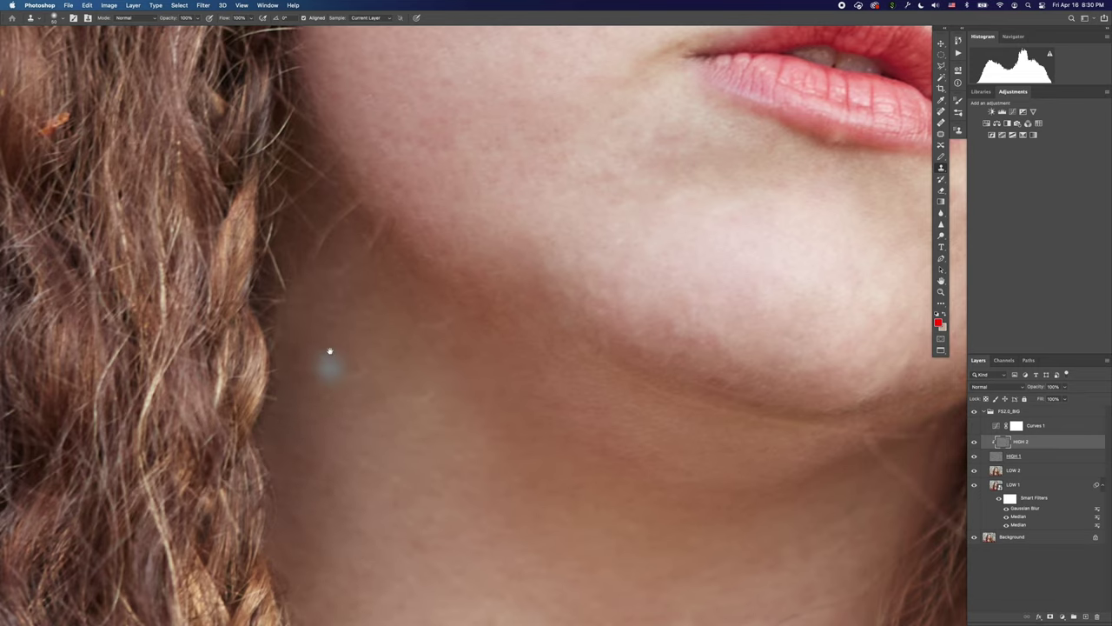
{"action": "left_click_drag", "start_coordinate": [330, 357], "coordinate": [349, 462]}
{"action": "left_click", "coordinate": [359, 454], "text": "alt"}
{"action": "left_click_drag", "start_coordinate": [350, 351], "coordinate": [359, 384]}
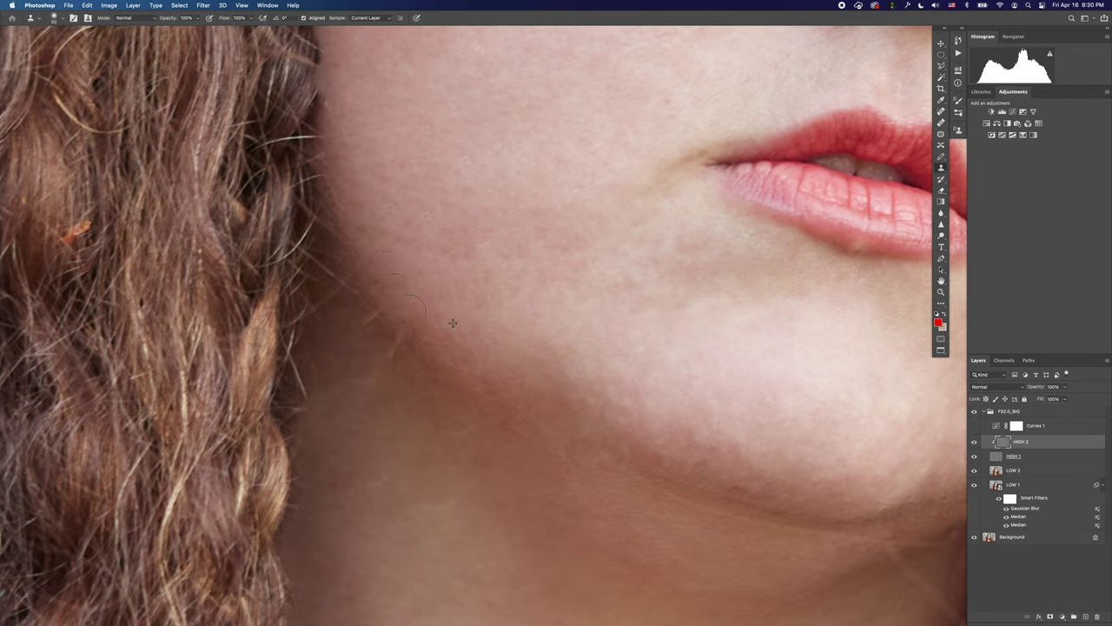
Resample skin and clone out the fine hairs where the jawline meets the curls.
{"action": "left_click", "coordinate": [351, 379], "text": "alt"}
{"action": "left_click_drag", "start_coordinate": [350, 353], "coordinate": [425, 409]}
{"action": "mouse_move", "coordinate": [393, 361]}
{"action": "left_mouse_down"}
{"action": "mouse_move", "coordinate": [468, 430]}
{"action": "mouse_move", "coordinate": [431, 425]}
{"action": "left_mouse_up"}
{"action": "left_click", "coordinate": [356, 380], "text": "alt"}
{"action": "mouse_move", "coordinate": [346, 339]}
{"action": "left_mouse_down"}
{"action": "mouse_move", "coordinate": [331, 289]}
{"action": "mouse_move", "coordinate": [364, 333]}
{"action": "mouse_move", "coordinate": [343, 310]}
{"action": "mouse_move", "coordinate": [327, 441]}
{"action": "left_mouse_up"}
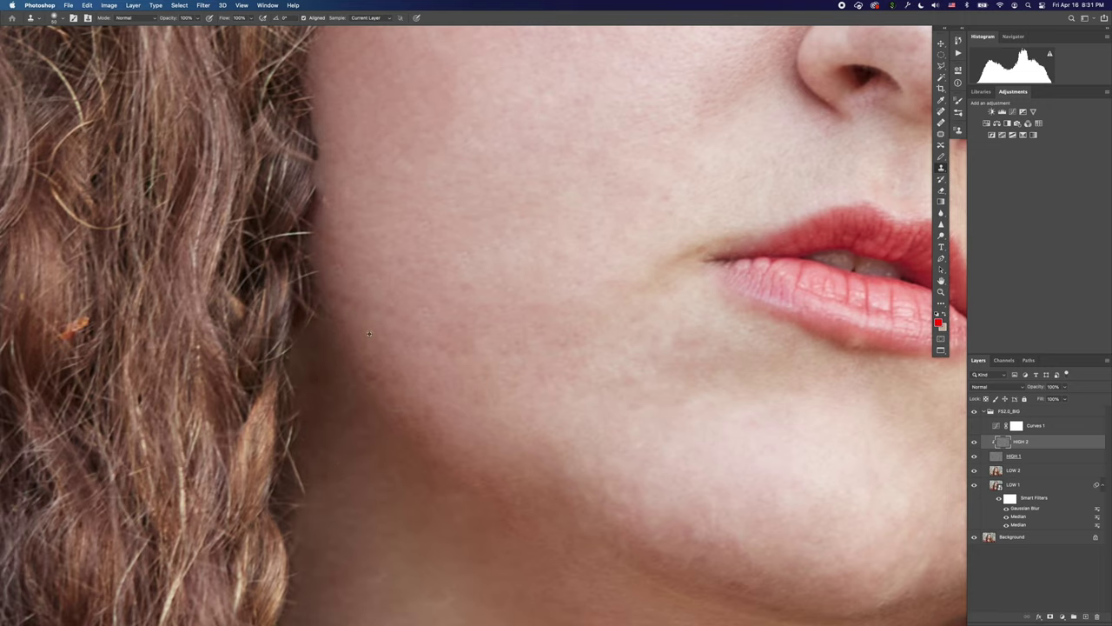
Clone skin texture over the fine hairs along the lower cheek's edge, level with the mouth.
{"action": "scroll", "coordinate": [399, 303], "scroll_direction": "up", "scroll_amount": 3}
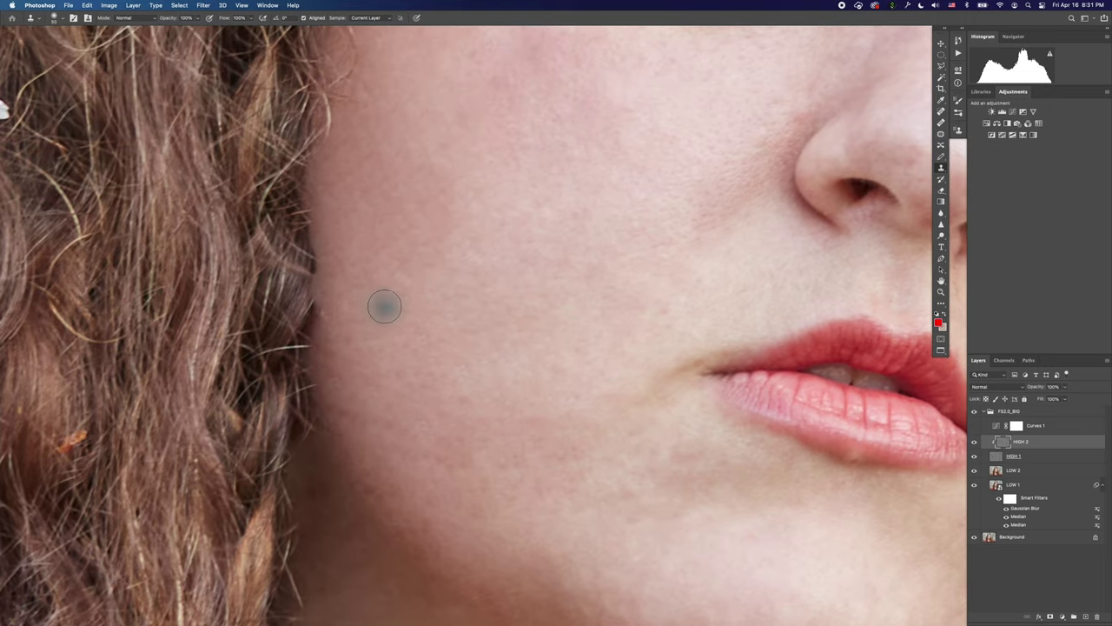
{"action": "left_click", "coordinate": [365, 304], "text": "alt"}
{"action": "mouse_move", "coordinate": [338, 308]}
{"action": "left_mouse_down"}
{"action": "mouse_move", "coordinate": [331, 319]}
{"action": "mouse_move", "coordinate": [341, 278]}
{"action": "left_mouse_up"}
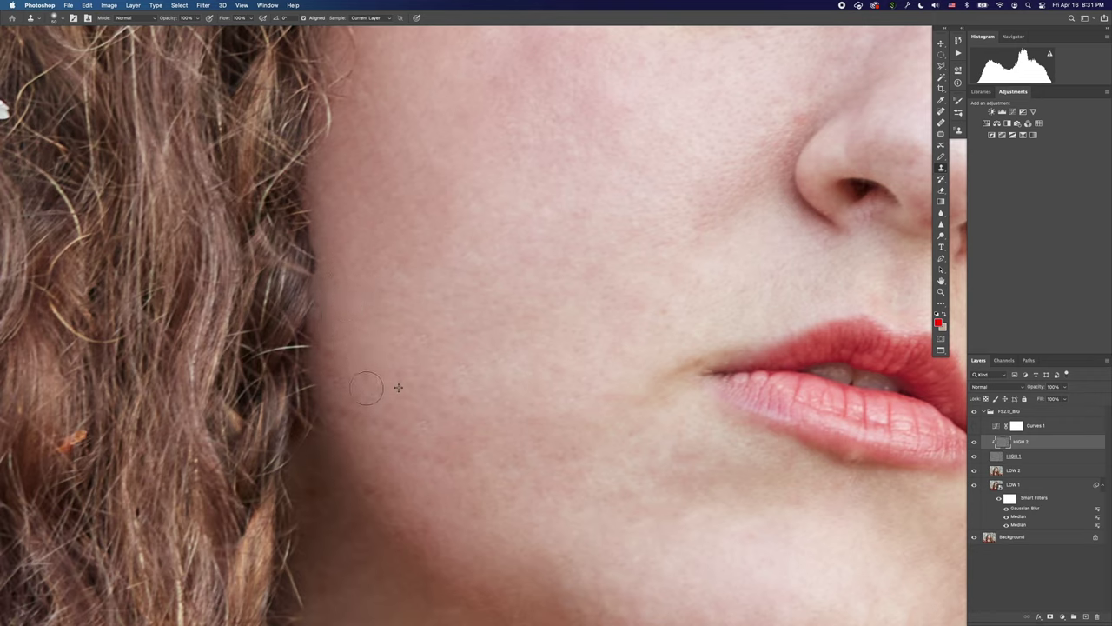
{"action": "mouse_move", "coordinate": [366, 387]}
{"action": "left_mouse_down"}
{"action": "mouse_move", "coordinate": [401, 396]}
{"action": "mouse_move", "coordinate": [405, 429]}
{"action": "mouse_move", "coordinate": [358, 432]}
{"action": "mouse_move", "coordinate": [362, 478]}
{"action": "left_mouse_up"}
{"action": "left_click_drag", "start_coordinate": [316, 435], "coordinate": [328, 392]}
Sample cheek skin and clone out the loose hairs along the upper cheek's edge below the hanging blossoms.
{"action": "scroll", "coordinate": [389, 386], "scroll_direction": "up", "scroll_amount": 10}
{"action": "left_click", "coordinate": [361, 355], "text": "alt"}
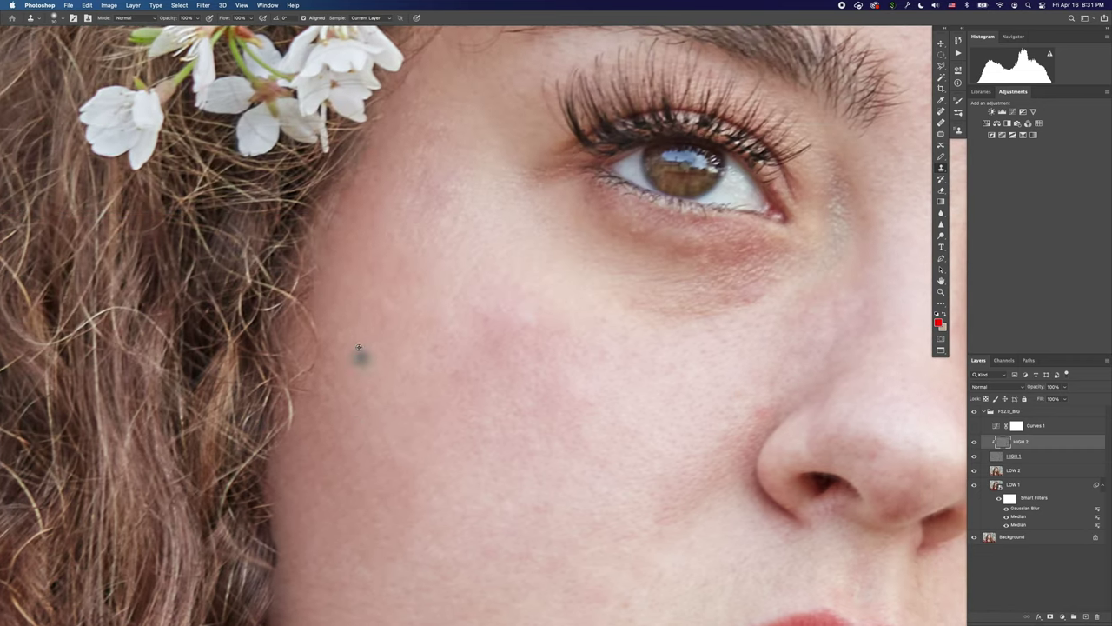
{"action": "left_click_drag", "start_coordinate": [336, 327], "coordinate": [321, 369]}
{"action": "left_click_drag", "start_coordinate": [301, 294], "coordinate": [296, 348]}
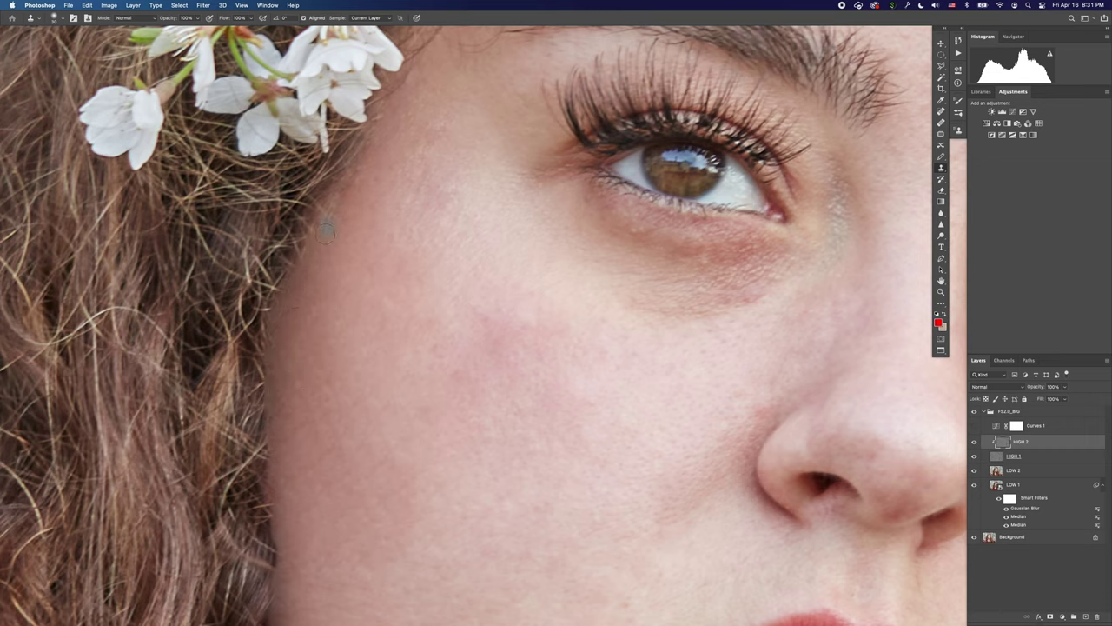
{"action": "left_click_drag", "start_coordinate": [322, 330], "coordinate": [306, 306]}
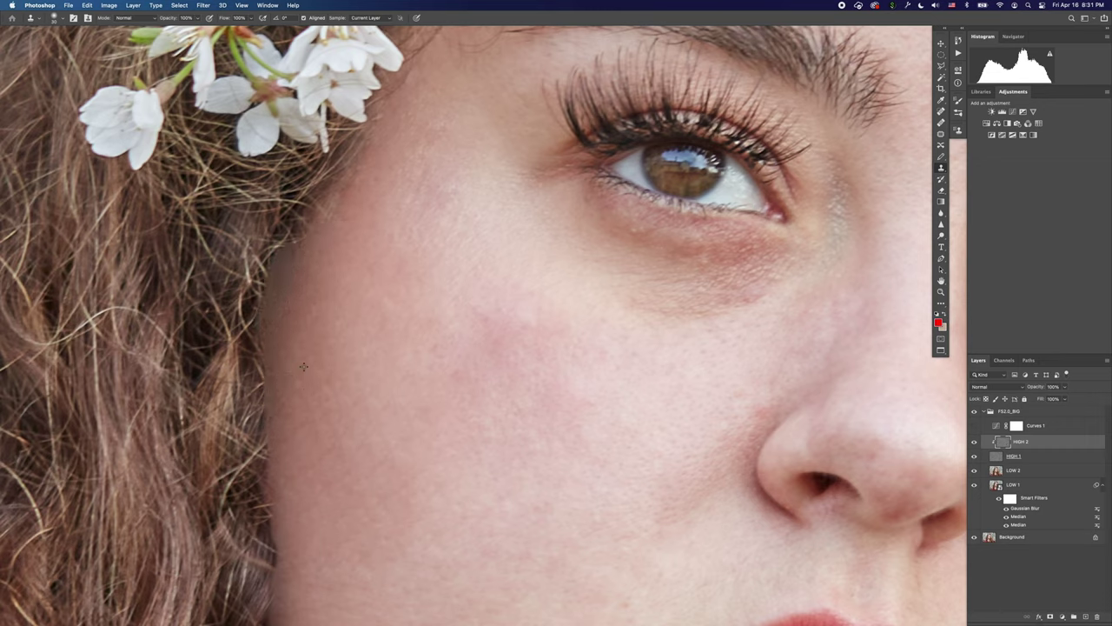
{"action": "left_click_drag", "start_coordinate": [272, 445], "coordinate": [280, 525]}
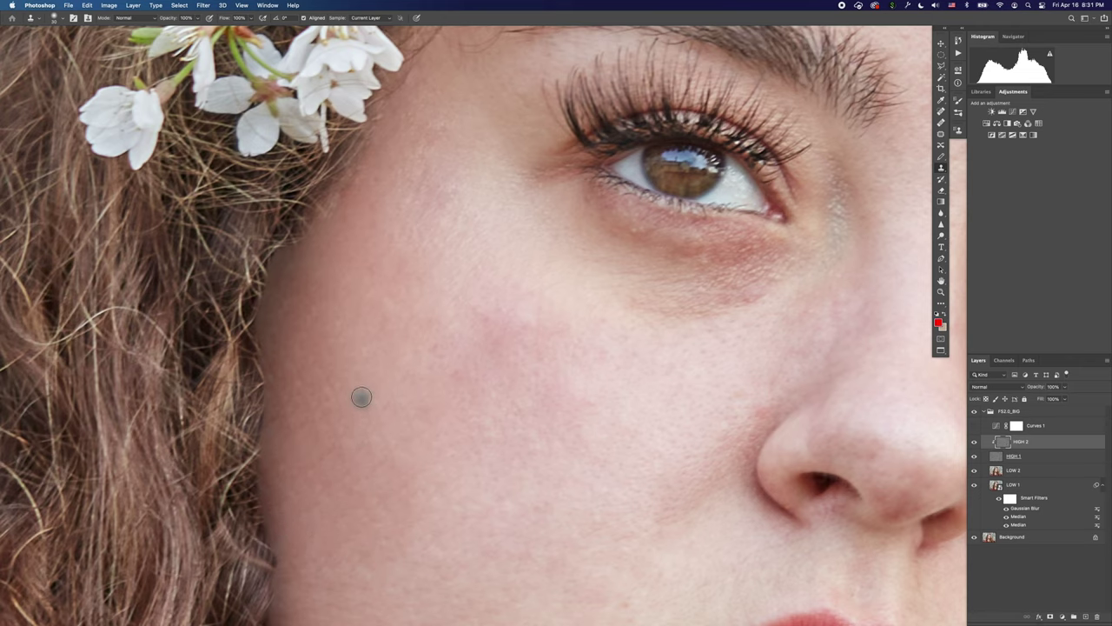
Examine the cleaned cheek and jaw edge, first in the whole portrait and then close up on the face.
{"action": "key", "text": "super+minus"}
{"action": "key", "text": "super+minus"}
{"action": "key", "text": "super+minus"}
{"action": "key", "text": "super+minus"}
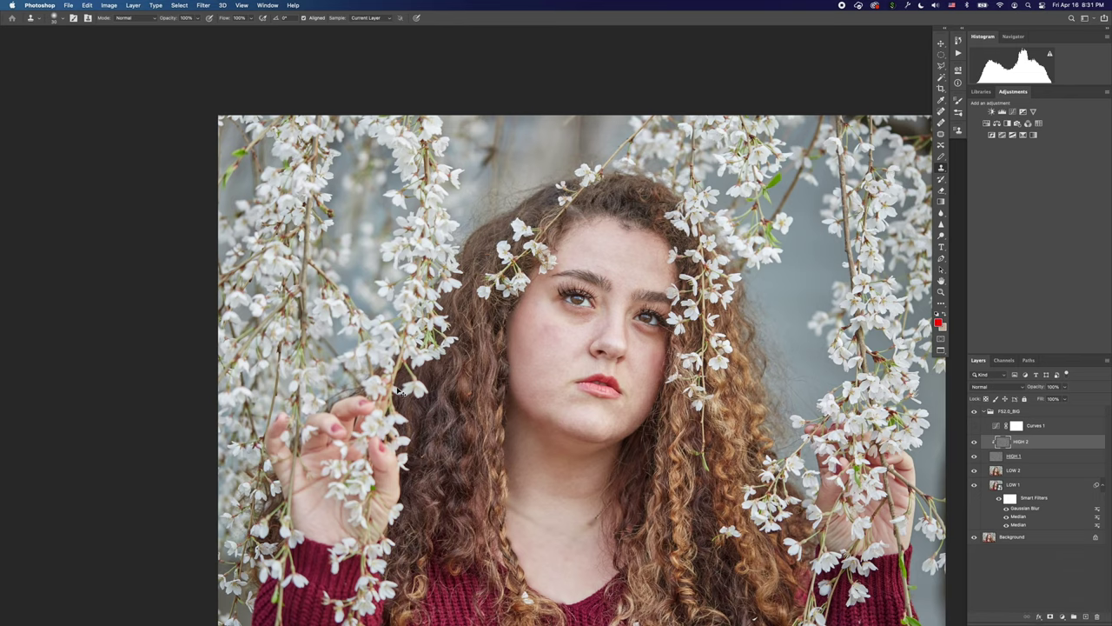
{"action": "key", "text": "super+plus"}
{"action": "key", "text": "super+plus"}
{"action": "key", "text": "super+plus"}
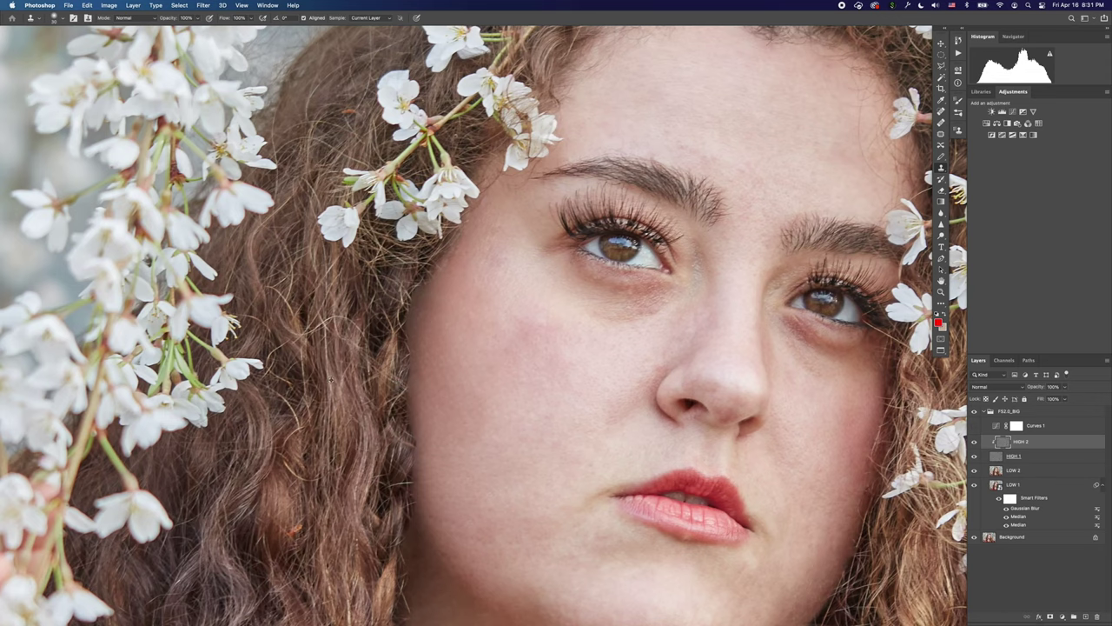
{"action": "left_click_drag", "start_coordinate": [409, 302], "coordinate": [400, 347]}
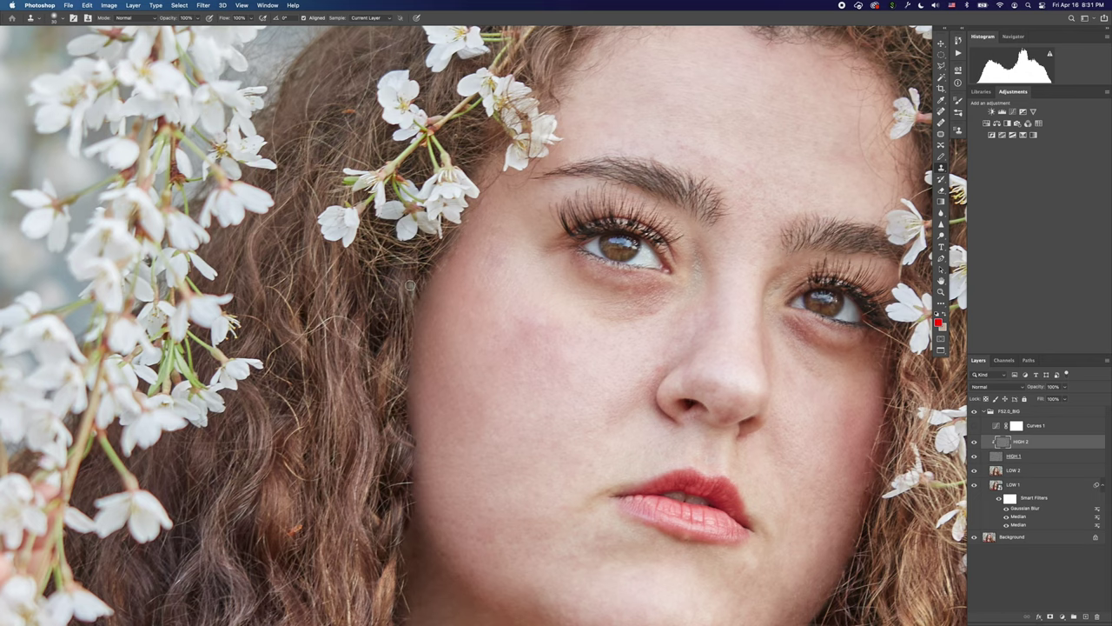
{"action": "left_click_drag", "start_coordinate": [413, 308], "coordinate": [382, 355]}
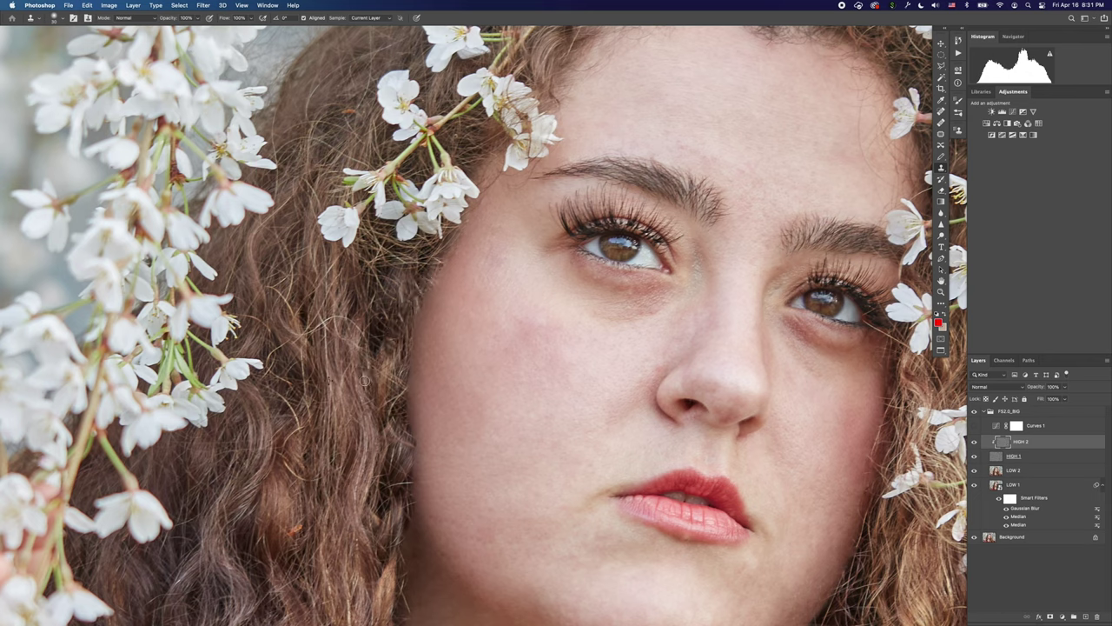
{"action": "key", "text": "super+z"}
{"action": "key", "text": "super+z"}
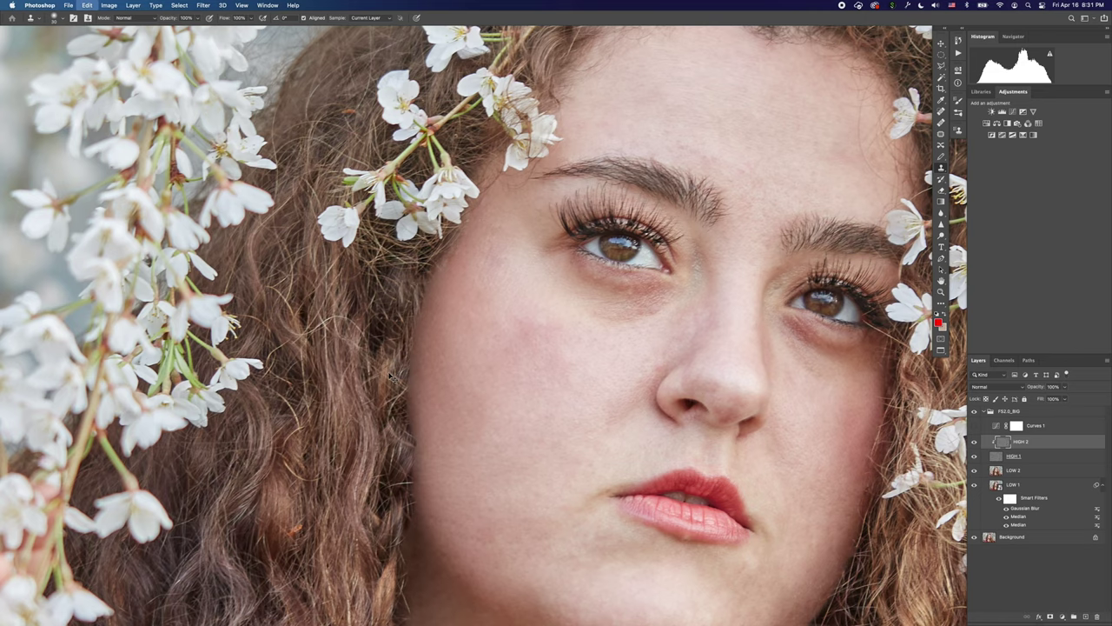
Sample hair texture and clone it along the hair's edge beside the upper cheek, below the blossoms.
{"action": "left_click_drag", "start_coordinate": [477, 351], "coordinate": [417, 260]}
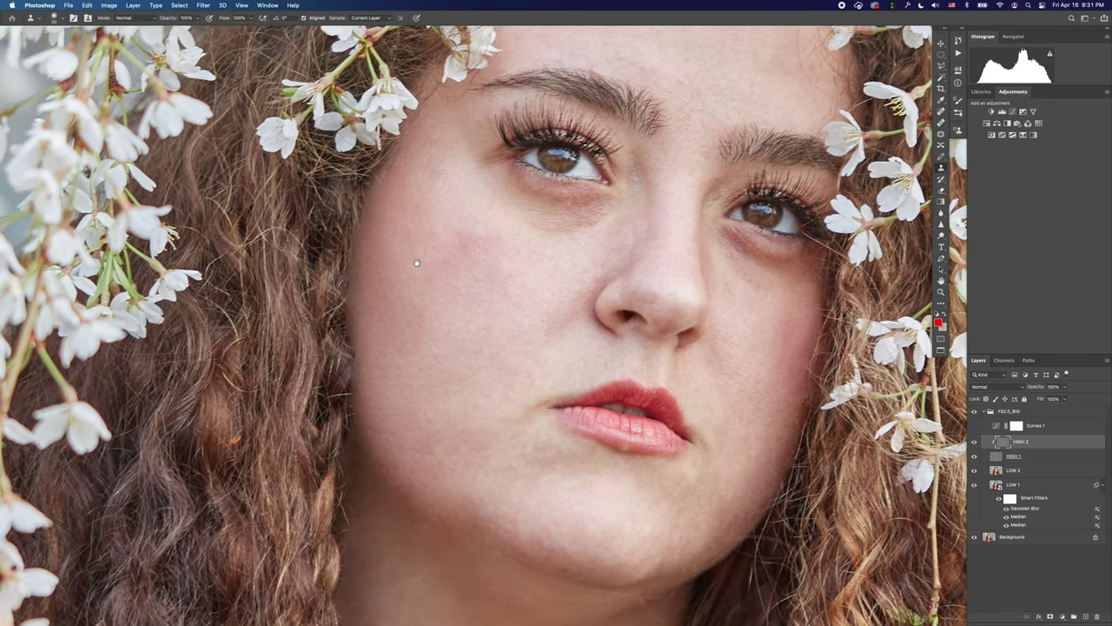
{"action": "left_click_drag", "start_coordinate": [450, 308], "coordinate": [446, 312]}
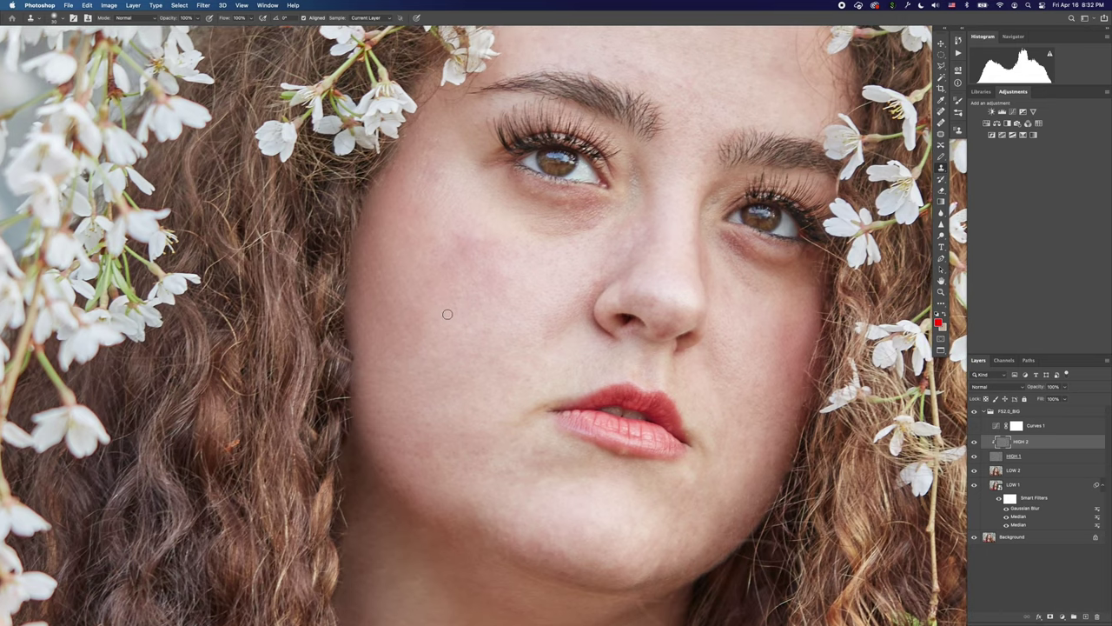
{"action": "key", "text": "super+0"}
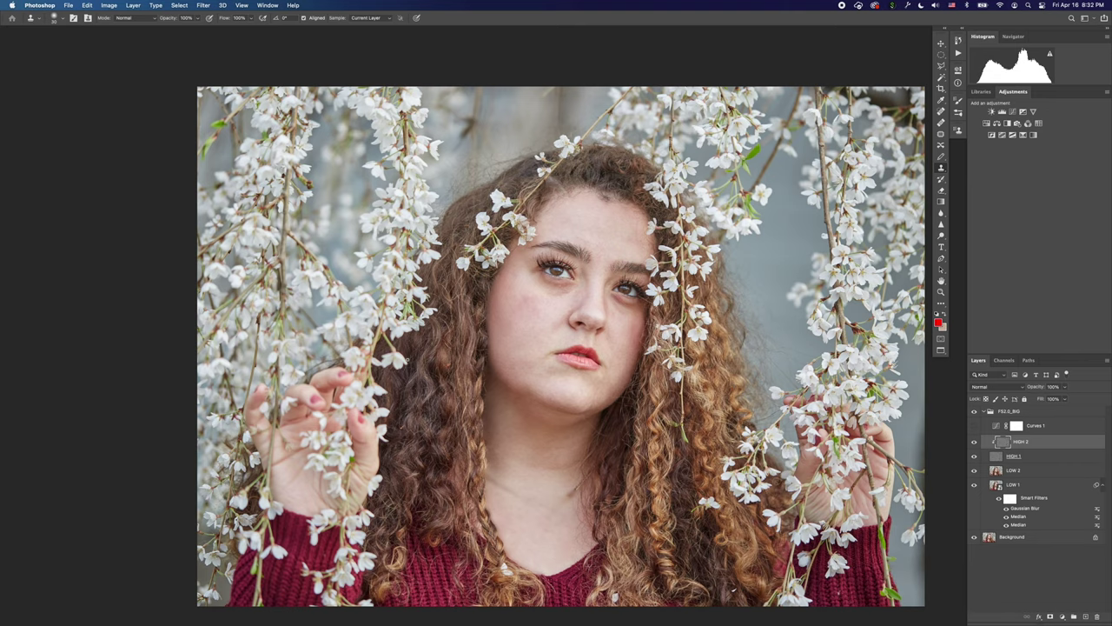
{"action": "scroll", "coordinate": [436, 338], "scroll_direction": "up", "scroll_amount": 5}
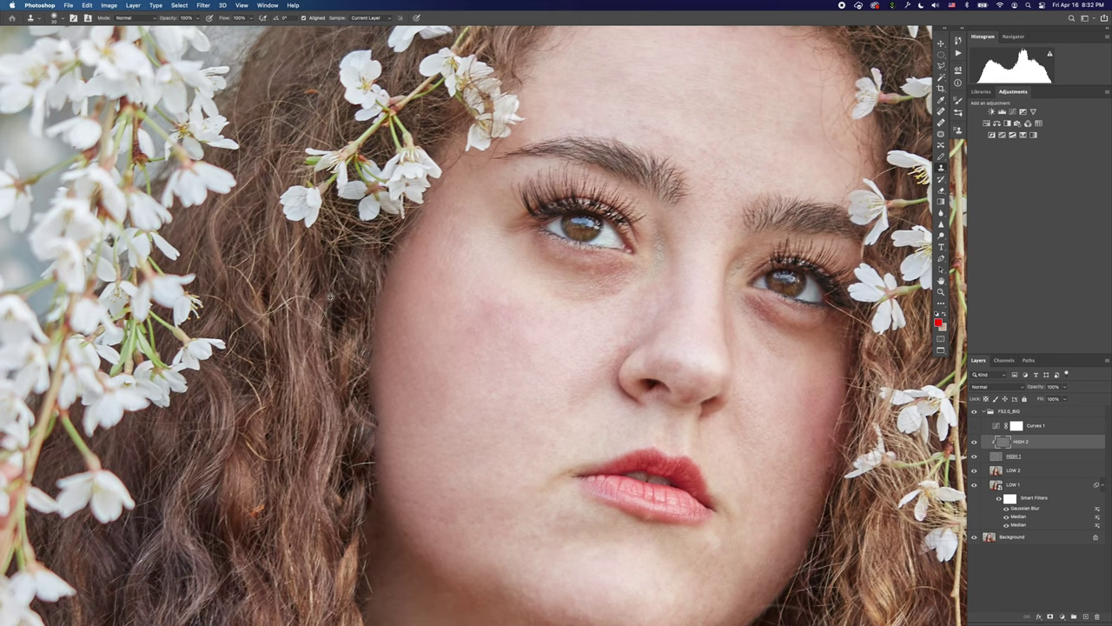
{"action": "left_click_drag", "start_coordinate": [355, 303], "coordinate": [367, 302]}
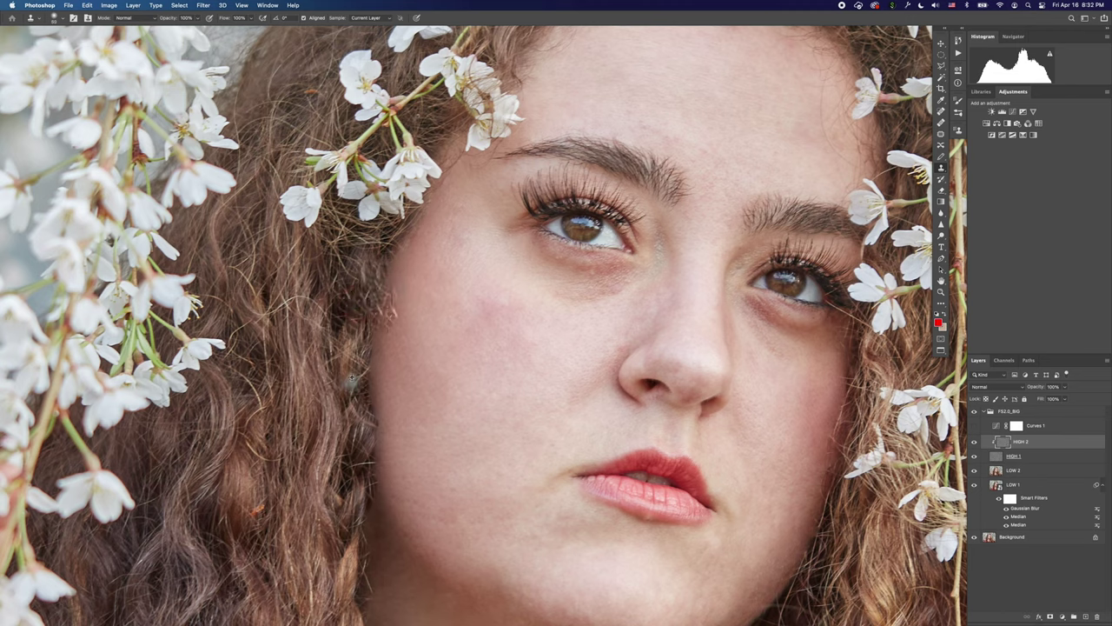
{"action": "left_click", "coordinate": [355, 318], "text": "alt"}
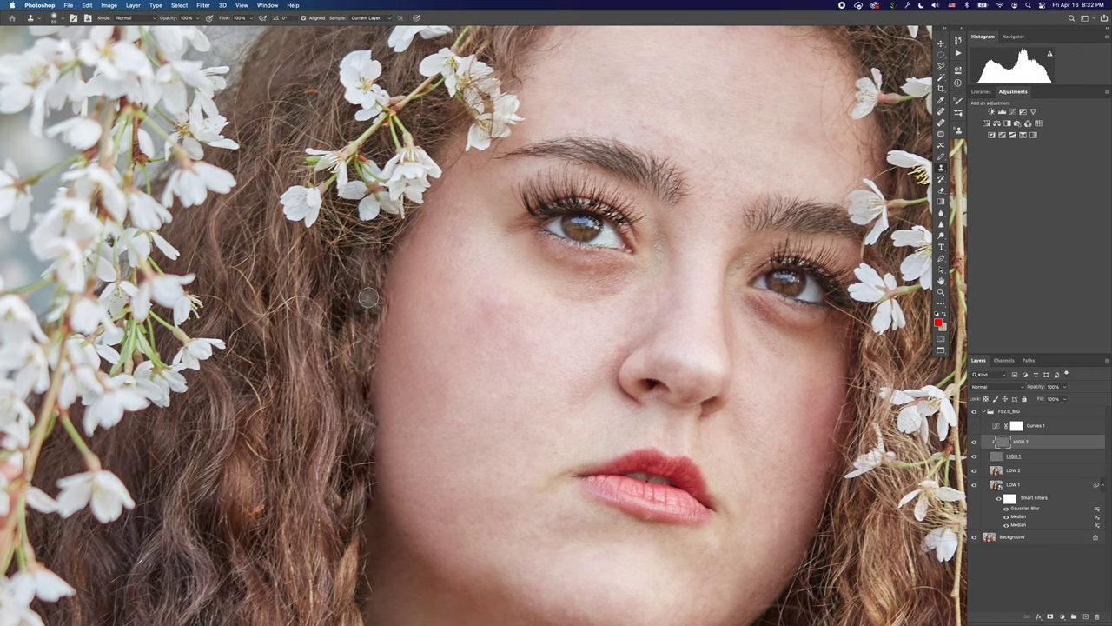
{"action": "left_click", "coordinate": [387, 255]}
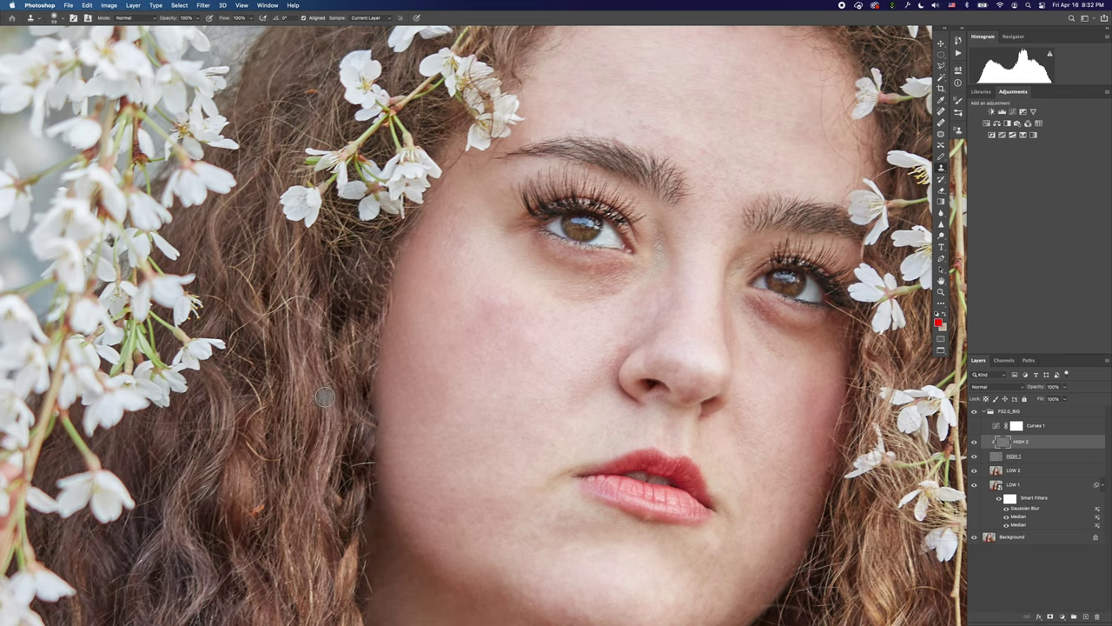
Examine the whole portrait, then the flyaway hairs against the background above the head.
{"action": "key", "text": "super+minus"}
{"action": "key", "text": "super+minus"}
{"action": "key", "text": "super+minus"}
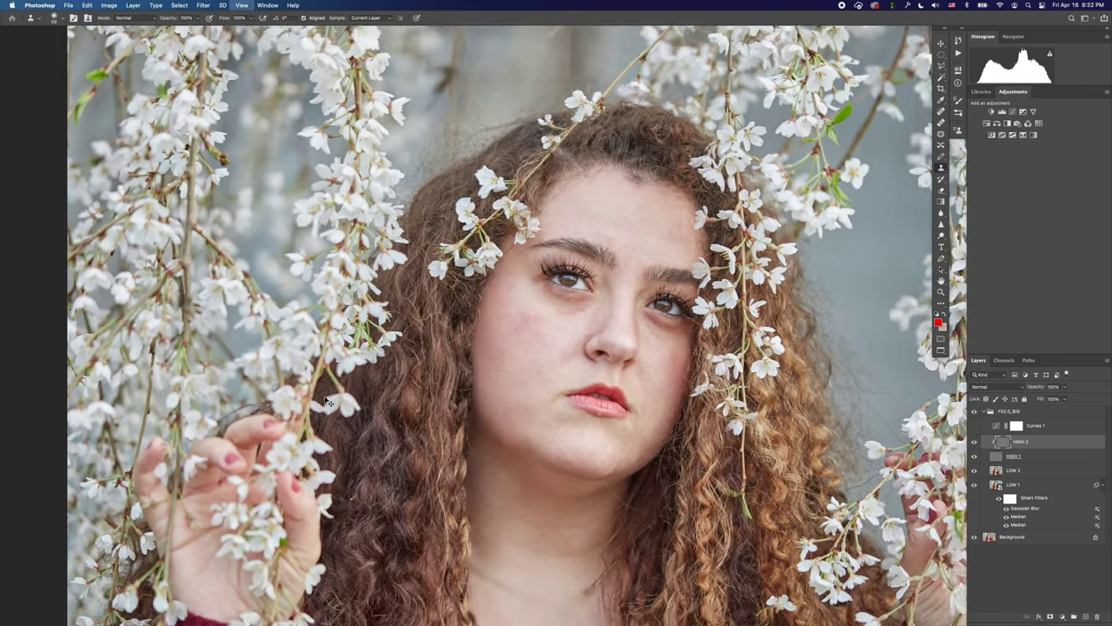
{"action": "key", "text": "super+minus"}
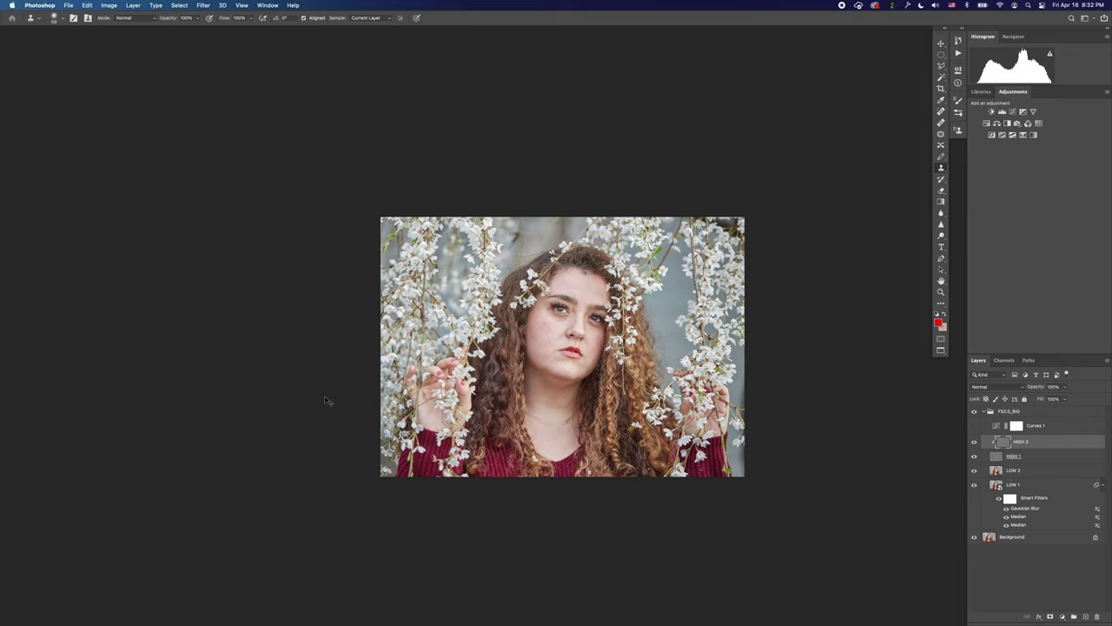
{"action": "key", "text": "super+equal"}
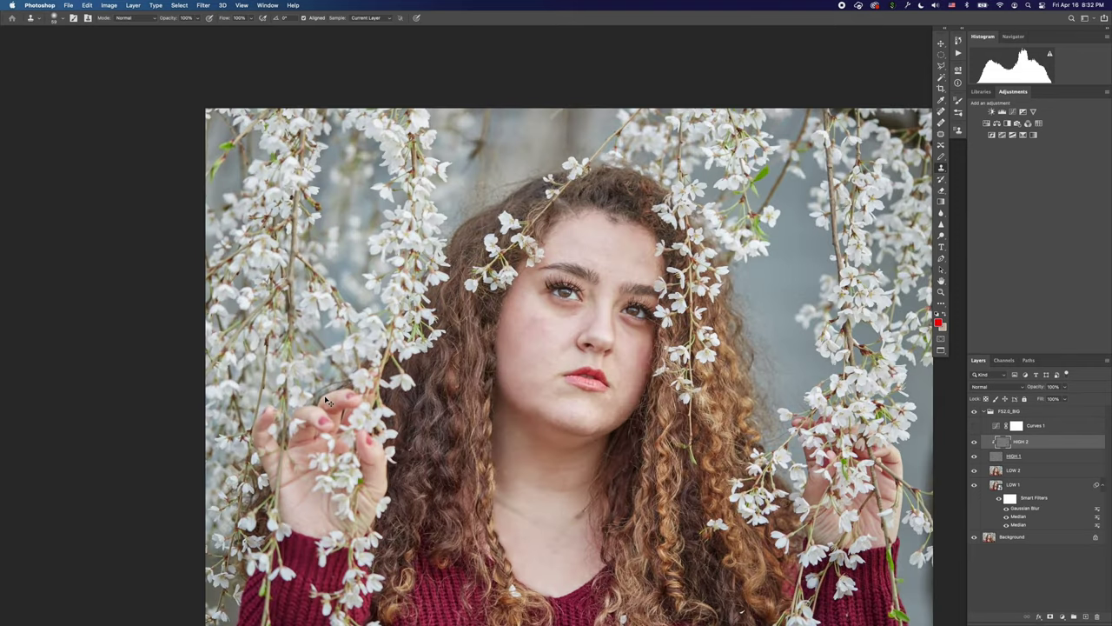
{"action": "key", "text": "super+equal"}
{"action": "scroll", "coordinate": [479, 190], "scroll_direction": "up", "scroll_amount": 5}
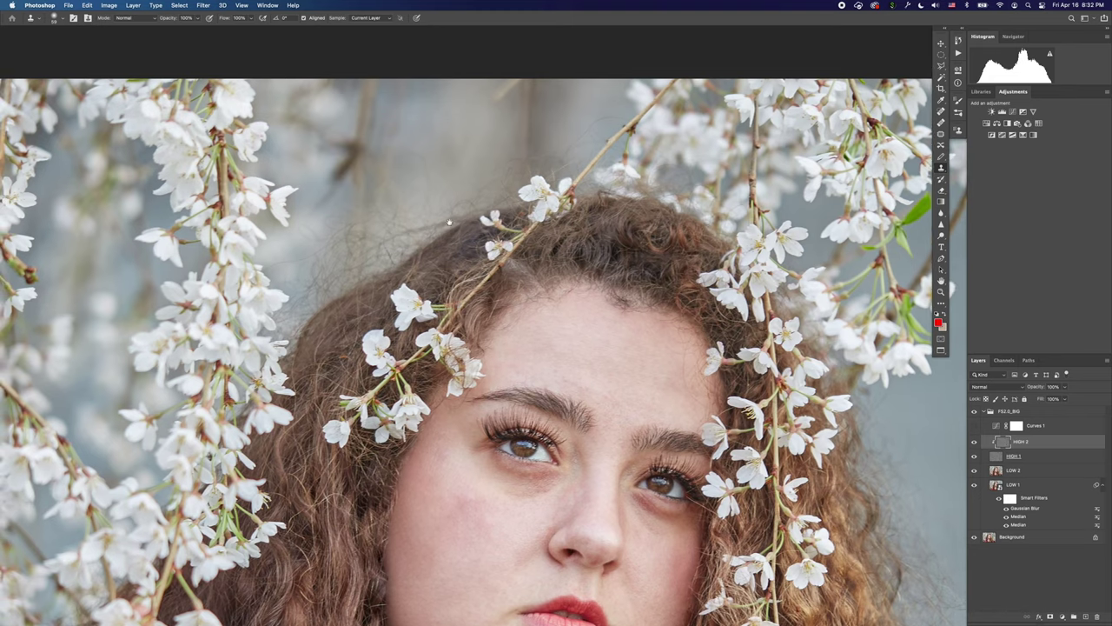
{"action": "key", "text": "super+equal"}
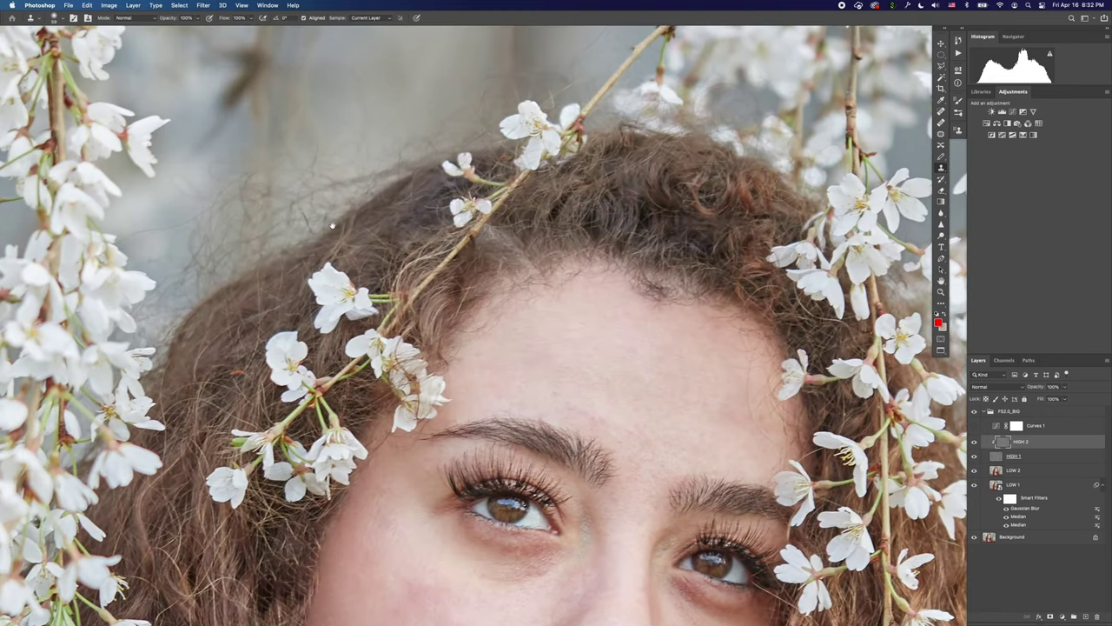
{"action": "key", "text": "super+equal"}
{"action": "scroll", "coordinate": [328, 334], "scroll_direction": "up", "scroll_amount": 1}
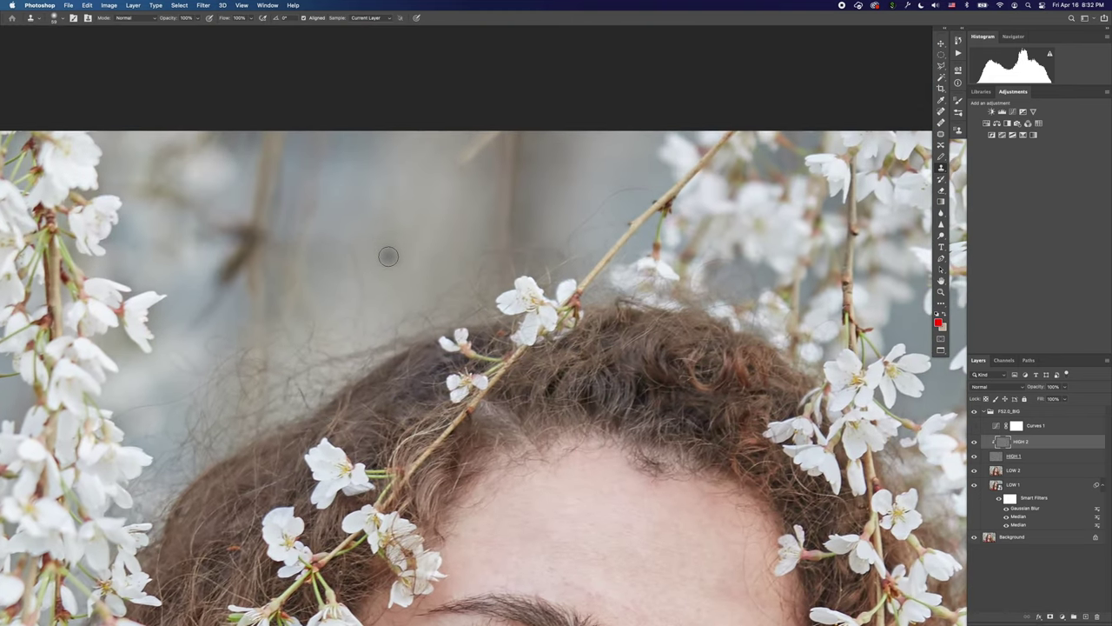
Patch out the flyaway hairs in the grey background above the hair, left of the small blossoms, using clean background.
{"action": "key", "text": "j"}
{"action": "mouse_move", "coordinate": [372, 241]}
{"action": "left_mouse_down"}
{"action": "mouse_move", "coordinate": [382, 249]}
{"action": "mouse_move", "coordinate": [385, 238]}
{"action": "mouse_move", "coordinate": [349, 220]}
{"action": "left_mouse_up"}
{"action": "key", "text": "super+d"}
{"action": "left_click_drag", "start_coordinate": [351, 248], "coordinate": [375, 207]}
{"action": "mouse_move", "coordinate": [363, 303]}
{"action": "left_mouse_down"}
{"action": "mouse_move", "coordinate": [371, 317]}
{"action": "mouse_move", "coordinate": [365, 302]}
{"action": "left_mouse_up"}
{"action": "key", "text": "super+d"}
{"action": "mouse_move", "coordinate": [357, 324]}
{"action": "left_mouse_down"}
{"action": "mouse_move", "coordinate": [375, 273]}
{"action": "mouse_move", "coordinate": [369, 323]}
{"action": "mouse_move", "coordinate": [417, 270]}
{"action": "left_mouse_up"}
{"action": "left_click_drag", "start_coordinate": [396, 302], "coordinate": [401, 244]}
{"action": "key", "text": "super+d"}
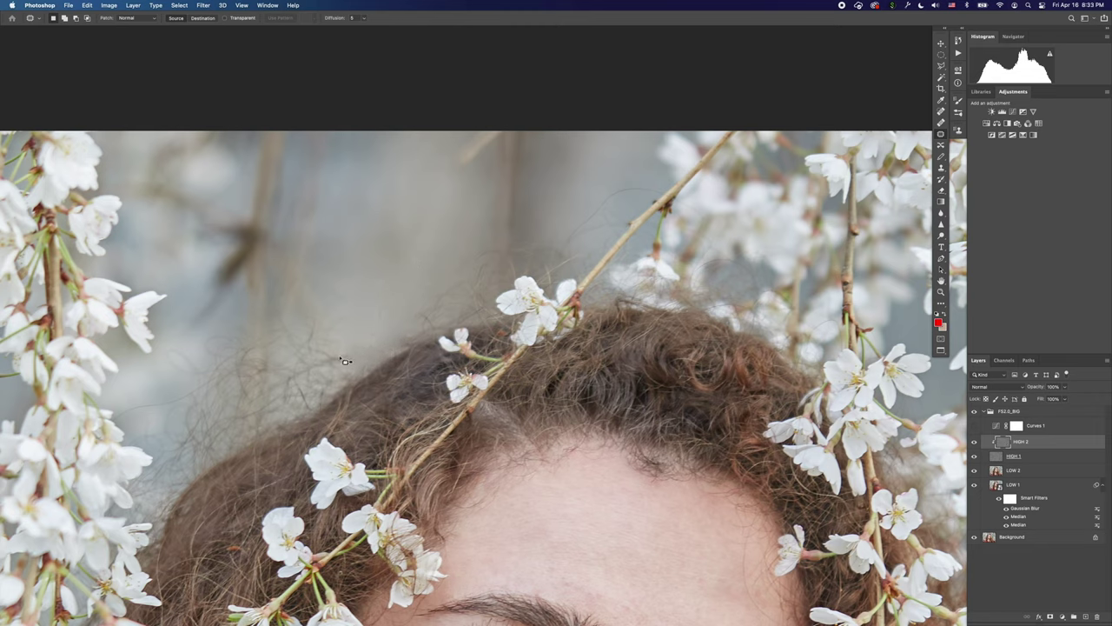
Patch the flyaways just above the sloping upper-left edge of the hair with clean background texture.
{"action": "left_click_drag", "start_coordinate": [341, 358], "coordinate": [385, 297]}
{"action": "key", "text": "super+d"}
{"action": "left_click_drag", "start_coordinate": [302, 375], "coordinate": [323, 346]}
{"action": "left_click_drag", "start_coordinate": [318, 346], "coordinate": [360, 290]}
{"action": "key", "text": "super+d"}
{"action": "left_click_drag", "start_coordinate": [242, 322], "coordinate": [236, 400]}
{"action": "left_click_drag", "start_coordinate": [241, 359], "coordinate": [349, 274]}
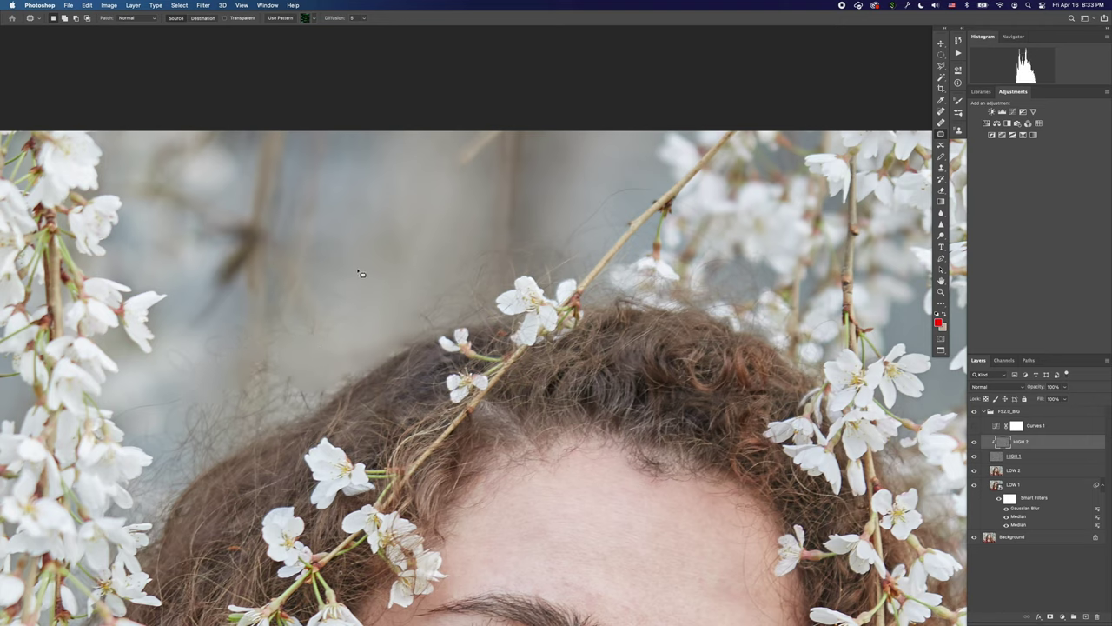
{"action": "key", "text": "super+d"}
{"action": "mouse_move", "coordinate": [286, 346]}
{"action": "left_mouse_down"}
{"action": "mouse_move", "coordinate": [327, 368]}
{"action": "mouse_move", "coordinate": [372, 246]}
{"action": "left_mouse_up"}
{"action": "key", "text": "super+d"}
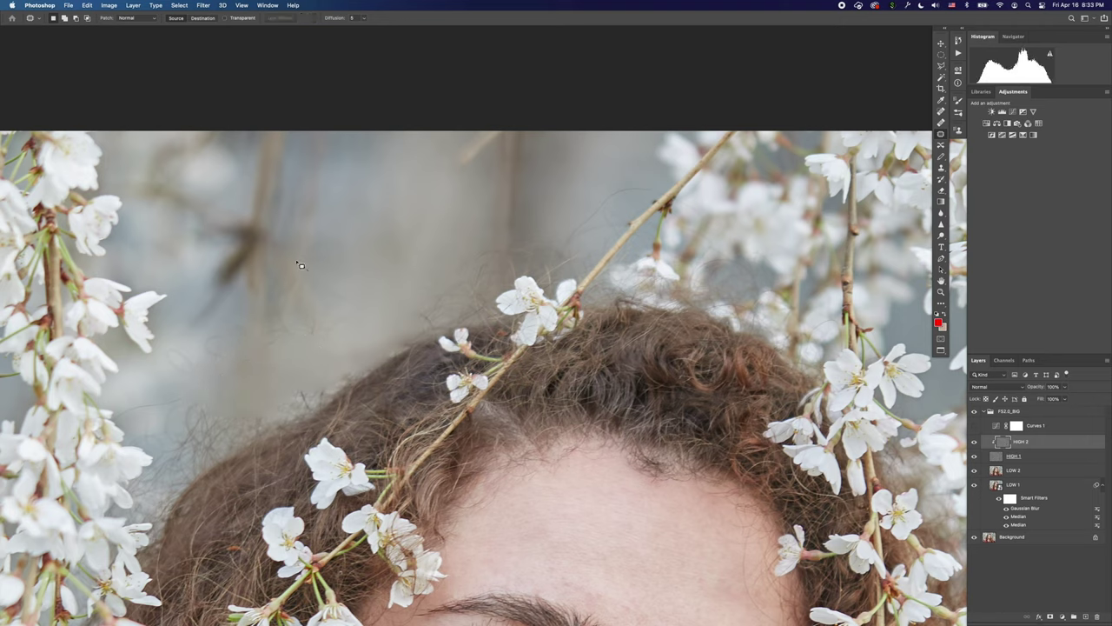
Patch the remaining faint hair traces in the open background between the blurred twig and the head.
{"action": "mouse_move", "coordinate": [295, 260]}
{"action": "left_mouse_down"}
{"action": "mouse_move", "coordinate": [311, 351]}
{"action": "mouse_move", "coordinate": [360, 247]}
{"action": "left_mouse_up"}
{"action": "key", "text": "super+d"}
{"action": "left_click_drag", "start_coordinate": [329, 304], "coordinate": [345, 334]}
{"action": "left_click_drag", "start_coordinate": [334, 317], "coordinate": [383, 263]}
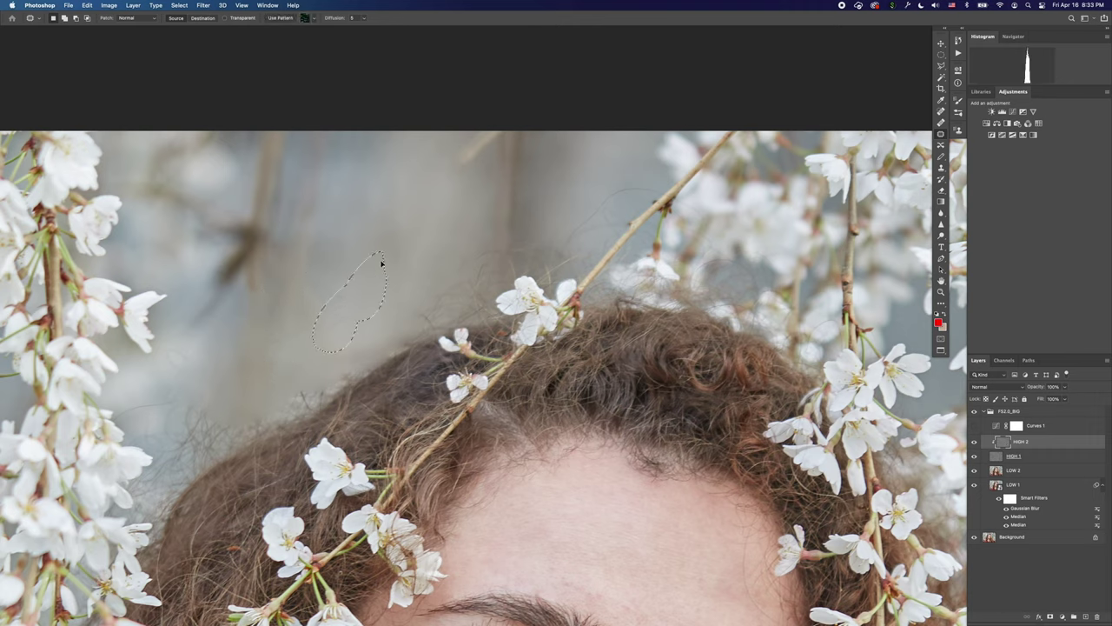
{"action": "key", "text": "super+d"}
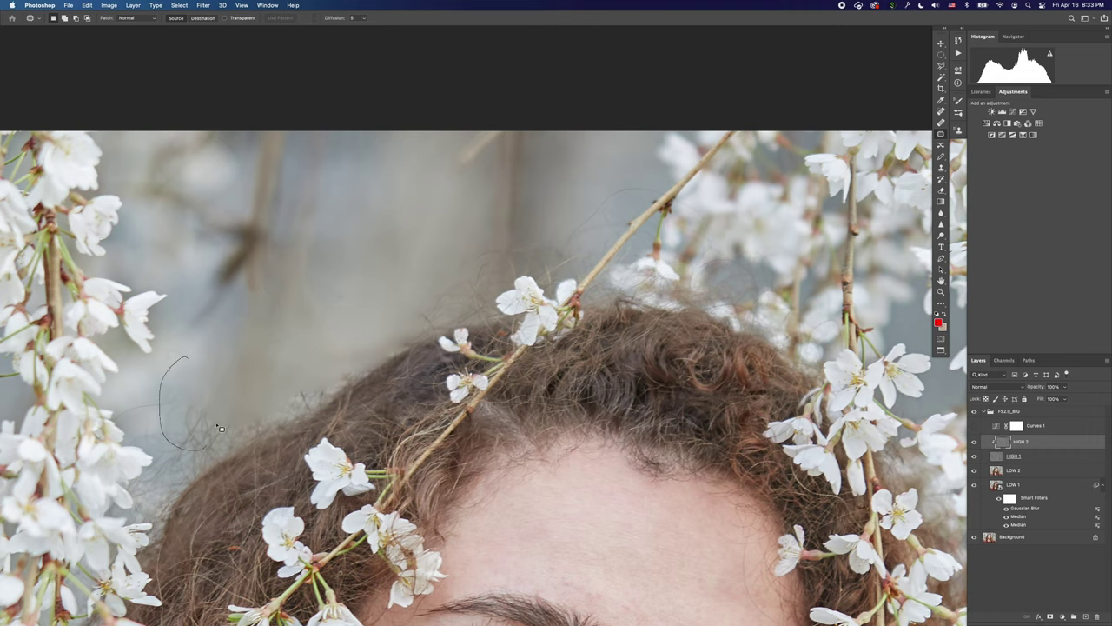
Patch out the stray hairs in the background gap beside the left blossom branch.
{"action": "left_click_drag", "start_coordinate": [217, 425], "coordinate": [196, 365]}
{"action": "left_click_drag", "start_coordinate": [201, 408], "coordinate": [256, 374]}
{"action": "key", "text": "super+d"}
{"action": "left_click_drag", "start_coordinate": [178, 347], "coordinate": [207, 365]}
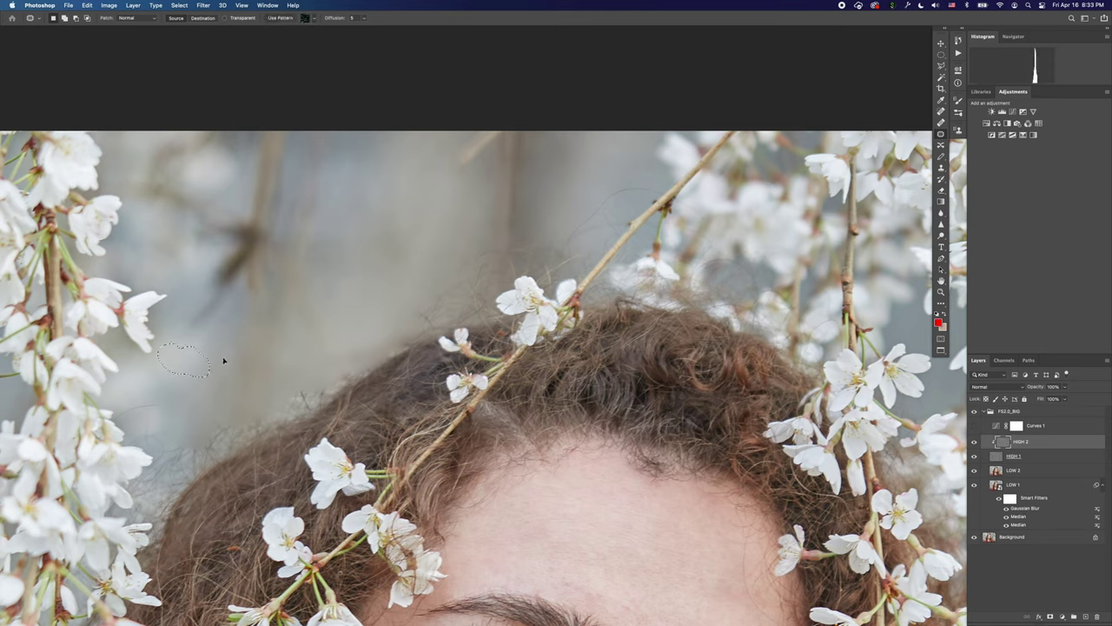
{"action": "left_click_drag", "start_coordinate": [167, 430], "coordinate": [158, 398]}
{"action": "left_click_drag", "start_coordinate": [158, 414], "coordinate": [214, 387]}
{"action": "key", "text": "super+d"}
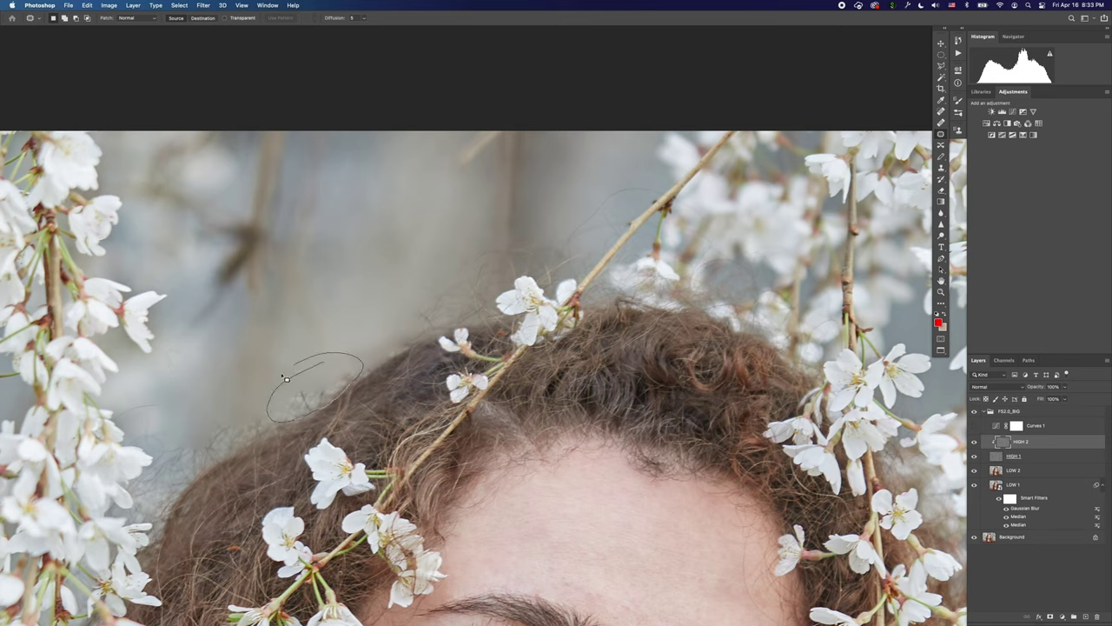
Patch the flyaways touching the hair's upper-left edge, and clone the rest away along the hairline with the Clone Stamp.
{"action": "left_click_drag", "start_coordinate": [283, 375], "coordinate": [294, 365]}
{"action": "left_click_drag", "start_coordinate": [304, 376], "coordinate": [354, 299]}
{"action": "key", "text": "super+d"}
{"action": "left_click_drag", "start_coordinate": [306, 402], "coordinate": [356, 370]}
{"action": "key", "text": "super+d"}
{"action": "key", "text": "s"}
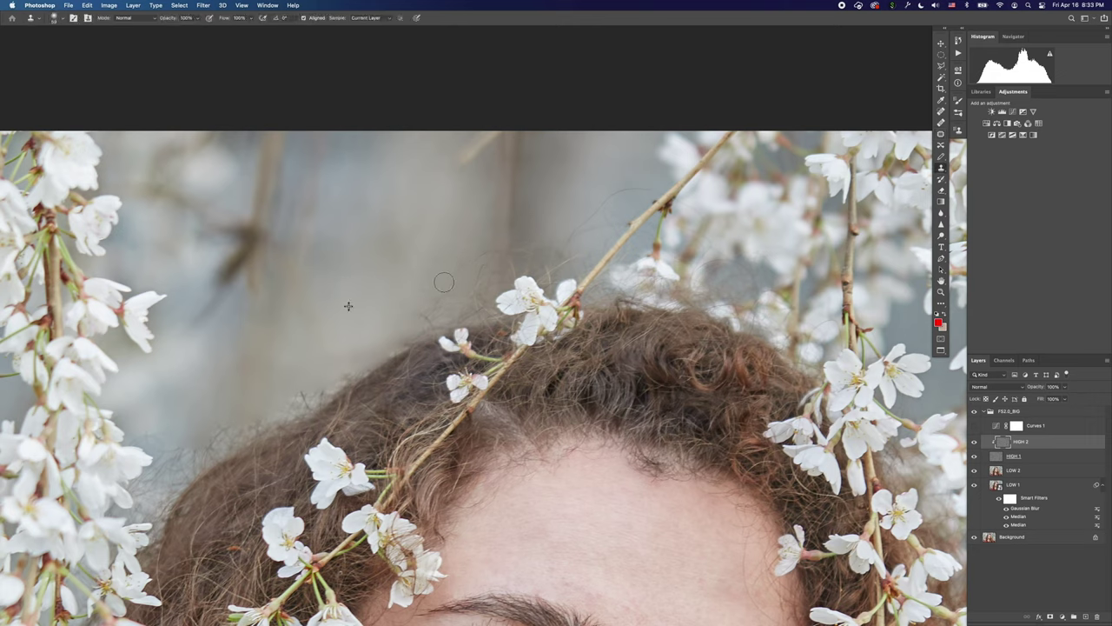
{"action": "mouse_move", "coordinate": [389, 335]}
{"action": "left_mouse_down"}
{"action": "mouse_move", "coordinate": [290, 403]}
{"action": "mouse_move", "coordinate": [332, 386]}
{"action": "left_mouse_up"}
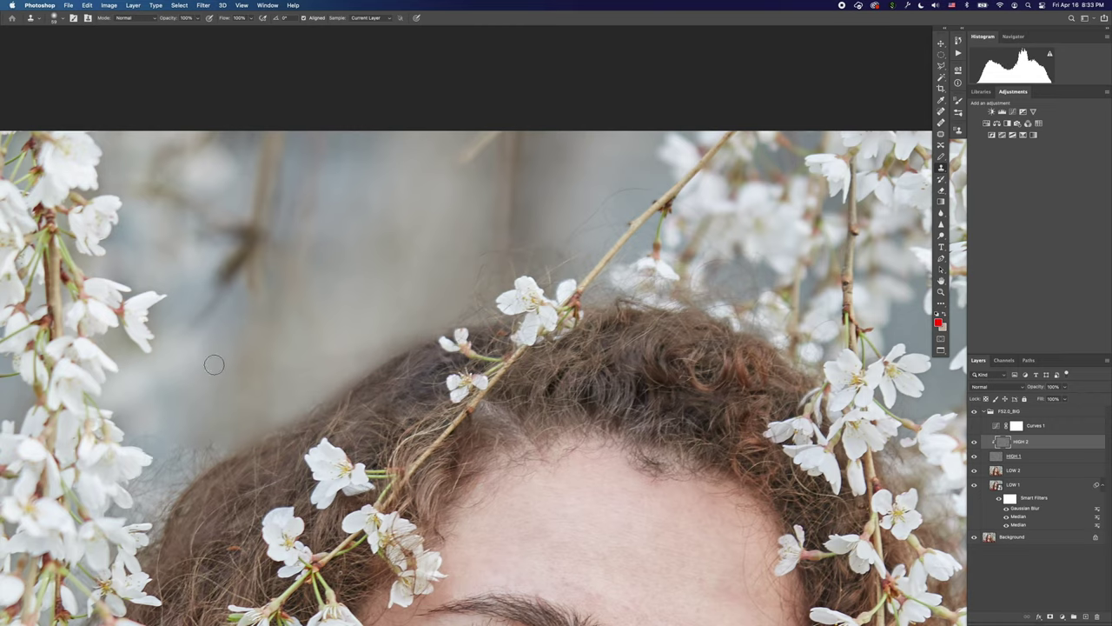
Sample the grey background and clone out the curly flyaways left of the blossom cluster on top of the head.
{"action": "key", "text": "super+plus"}
{"action": "key", "text": "super+plus"}
{"action": "key", "text": "super+plus"}
{"action": "key", "text": "super+plus"}
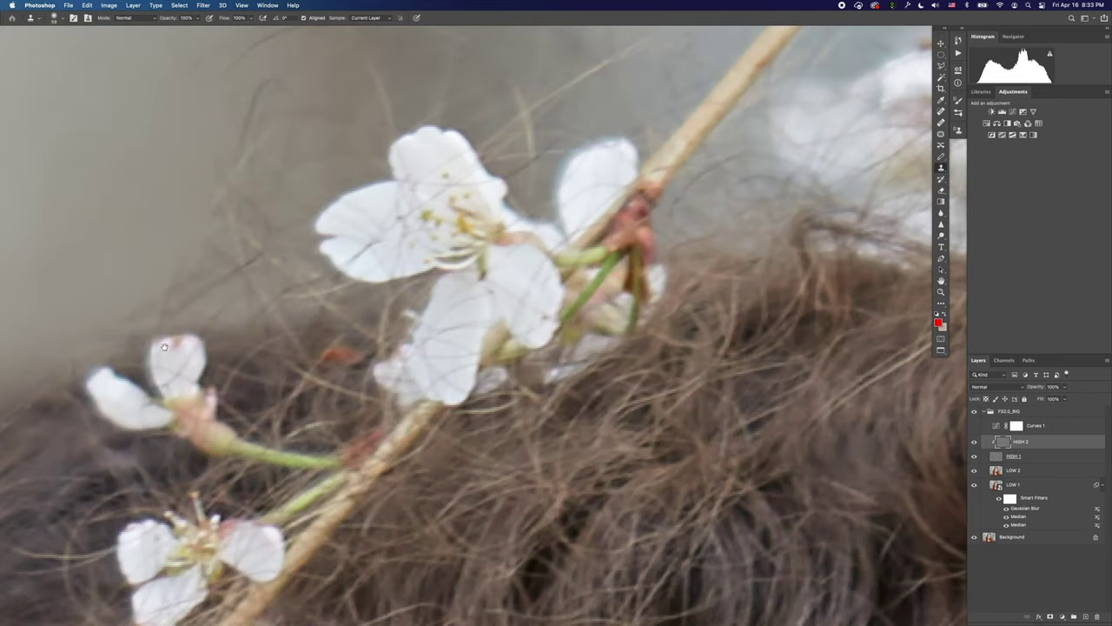
{"action": "left_click_drag", "start_coordinate": [176, 218], "coordinate": [332, 491]}
{"action": "left_click", "coordinate": [301, 324], "text": "alt"}
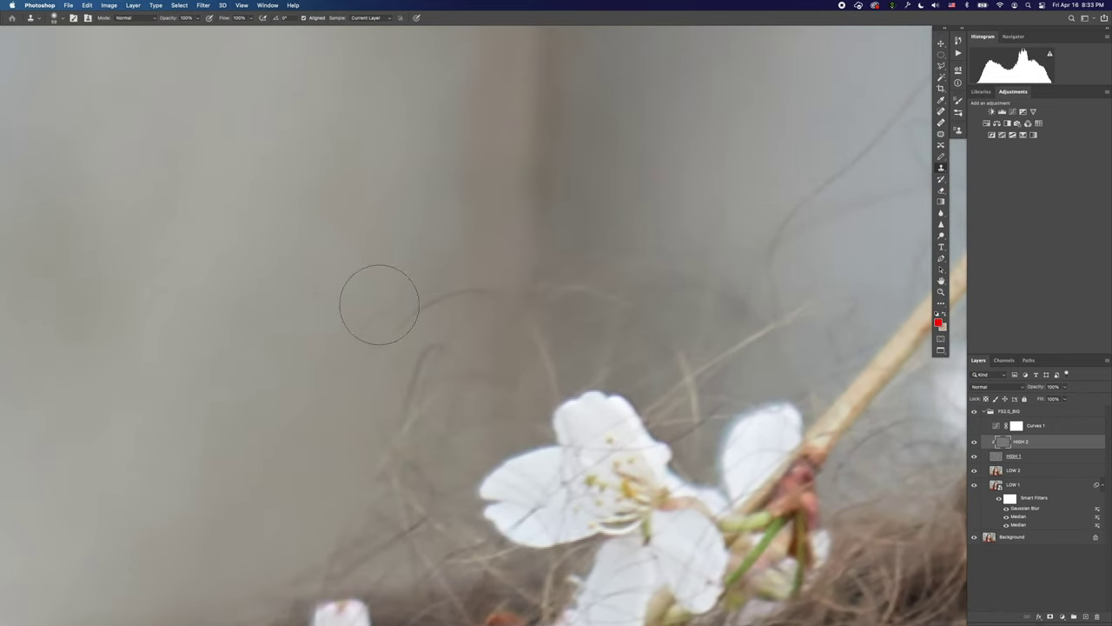
{"action": "mouse_move", "coordinate": [430, 327]}
{"action": "left_mouse_down"}
{"action": "mouse_move", "coordinate": [417, 331]}
{"action": "mouse_move", "coordinate": [385, 450]}
{"action": "mouse_move", "coordinate": [373, 432]}
{"action": "left_mouse_up"}
{"action": "left_click_drag", "start_coordinate": [323, 370], "coordinate": [370, 224]}
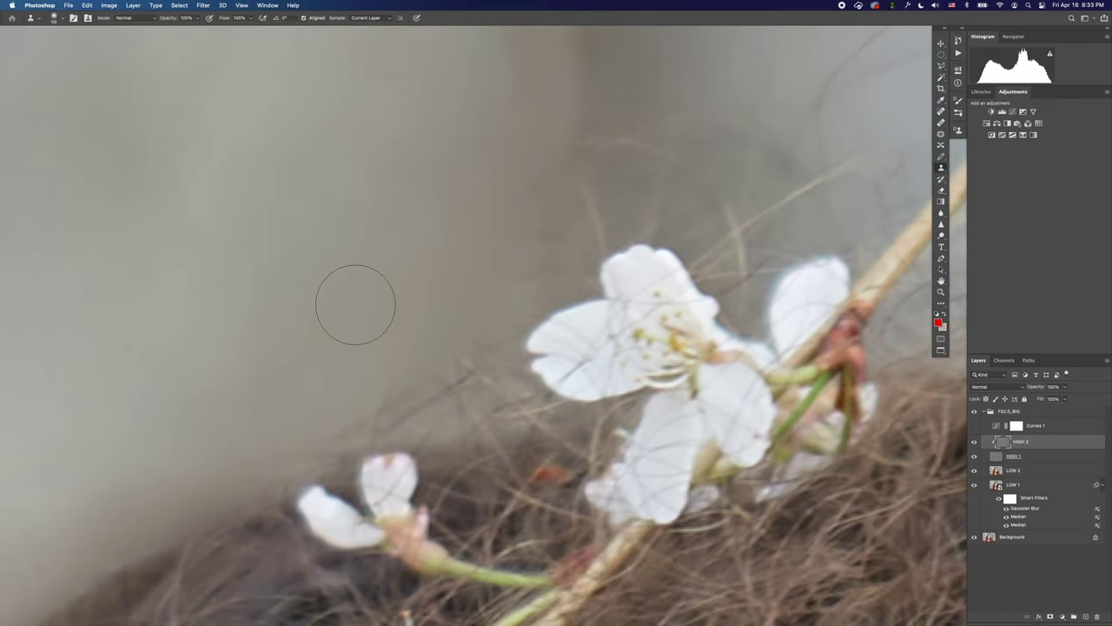
{"action": "left_click", "coordinate": [376, 283], "text": "alt"}
{"action": "mouse_move", "coordinate": [391, 361]}
{"action": "left_mouse_down"}
{"action": "mouse_move", "coordinate": [420, 365]}
{"action": "mouse_move", "coordinate": [427, 351]}
{"action": "left_mouse_up"}
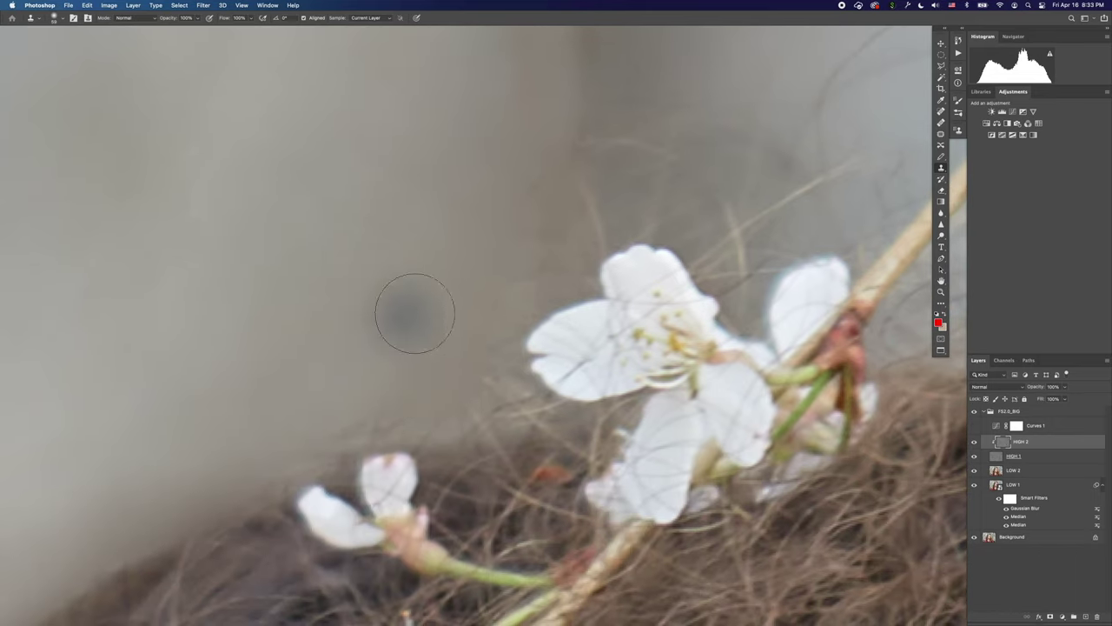
Clone out the flyaways above the blossom cluster and the long curved hair left of the diagonal branch.
{"action": "key", "text": "super+minus"}
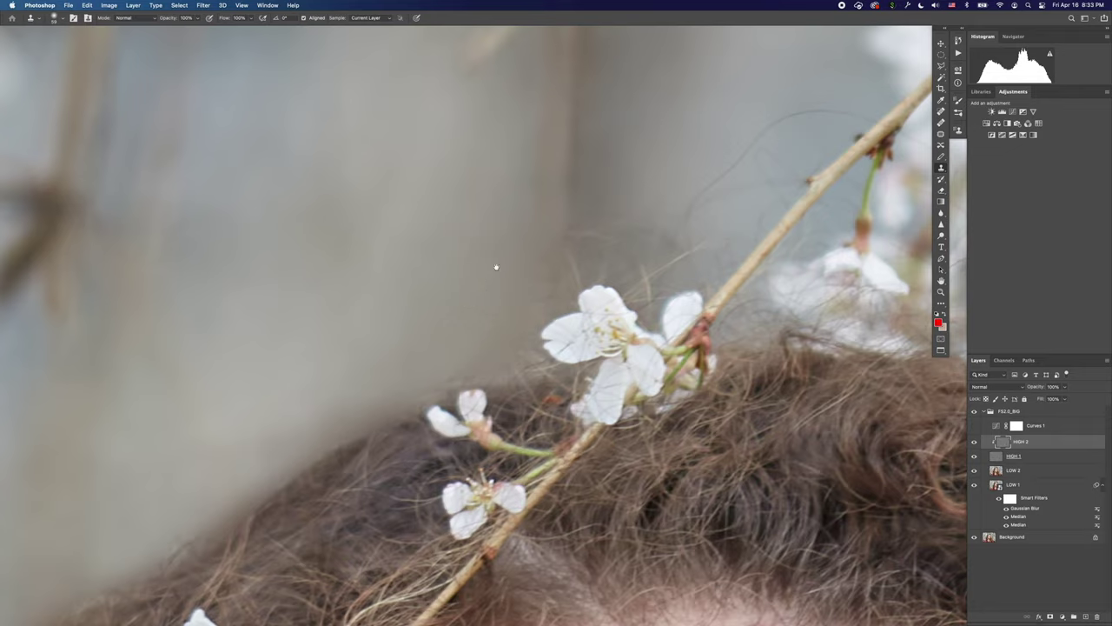
{"action": "left_click_drag", "start_coordinate": [496, 266], "coordinate": [378, 333]}
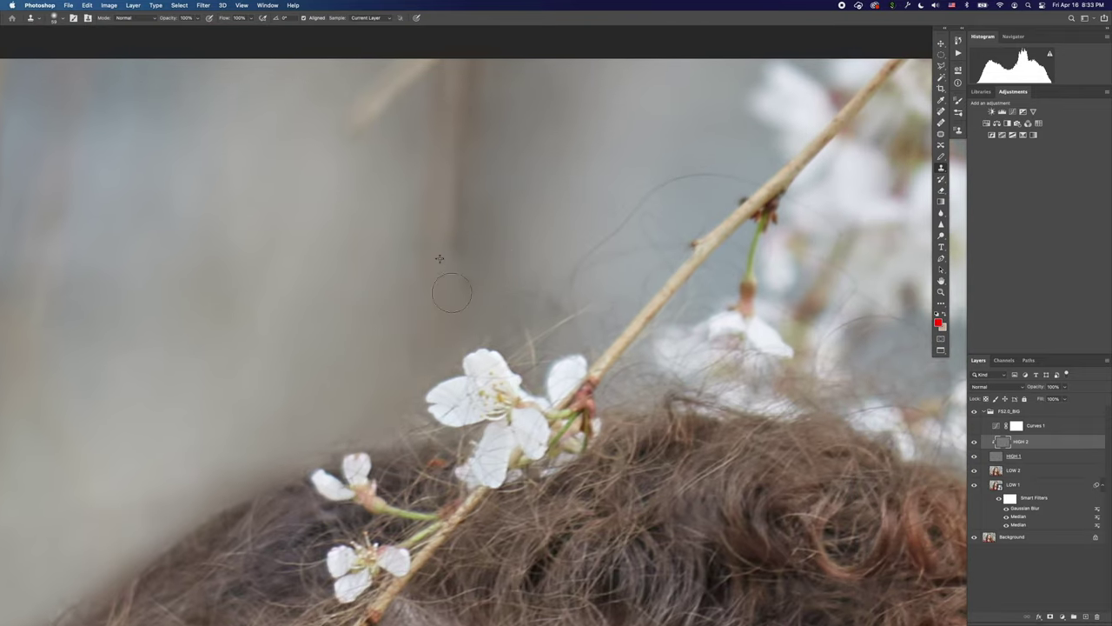
{"action": "mouse_move", "coordinate": [523, 318]}
{"action": "left_mouse_down"}
{"action": "mouse_move", "coordinate": [643, 195]}
{"action": "mouse_move", "coordinate": [639, 237]}
{"action": "mouse_move", "coordinate": [654, 235]}
{"action": "mouse_move", "coordinate": [599, 299]}
{"action": "mouse_move", "coordinate": [564, 290]}
{"action": "mouse_move", "coordinate": [535, 300]}
{"action": "mouse_move", "coordinate": [552, 275]}
{"action": "left_mouse_up"}
{"action": "left_click_drag", "start_coordinate": [657, 285], "coordinate": [411, 244]}
{"action": "scroll", "coordinate": [426, 253], "scroll_direction": "right", "scroll_amount": 3}
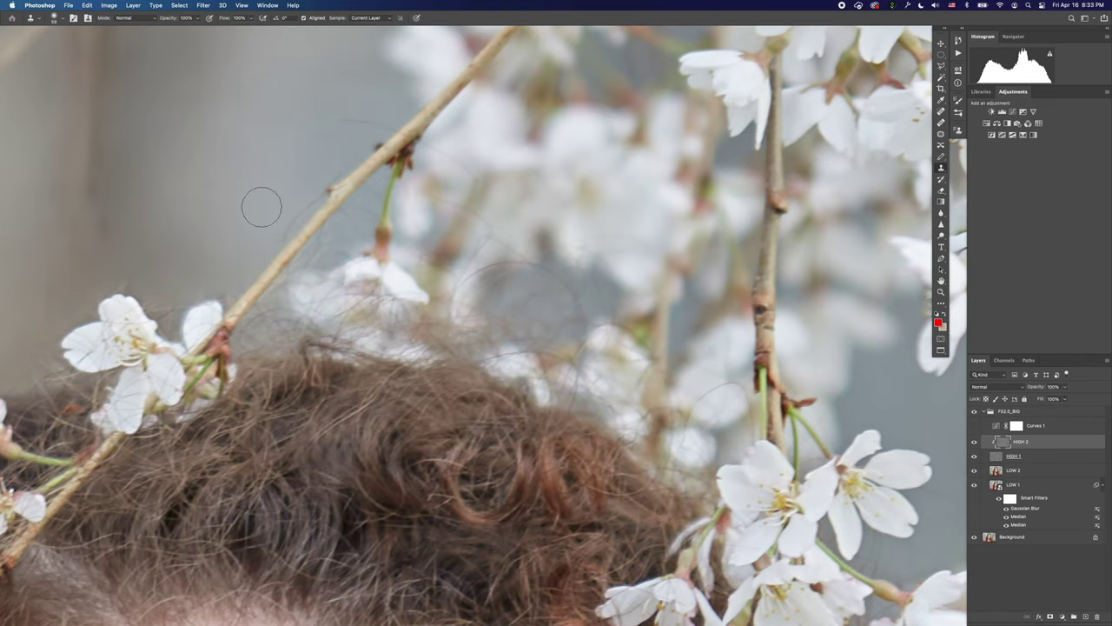
{"action": "mouse_move", "coordinate": [262, 206]}
{"action": "left_mouse_down"}
{"action": "mouse_move", "coordinate": [341, 100]}
{"action": "mouse_move", "coordinate": [317, 118]}
{"action": "left_mouse_up"}
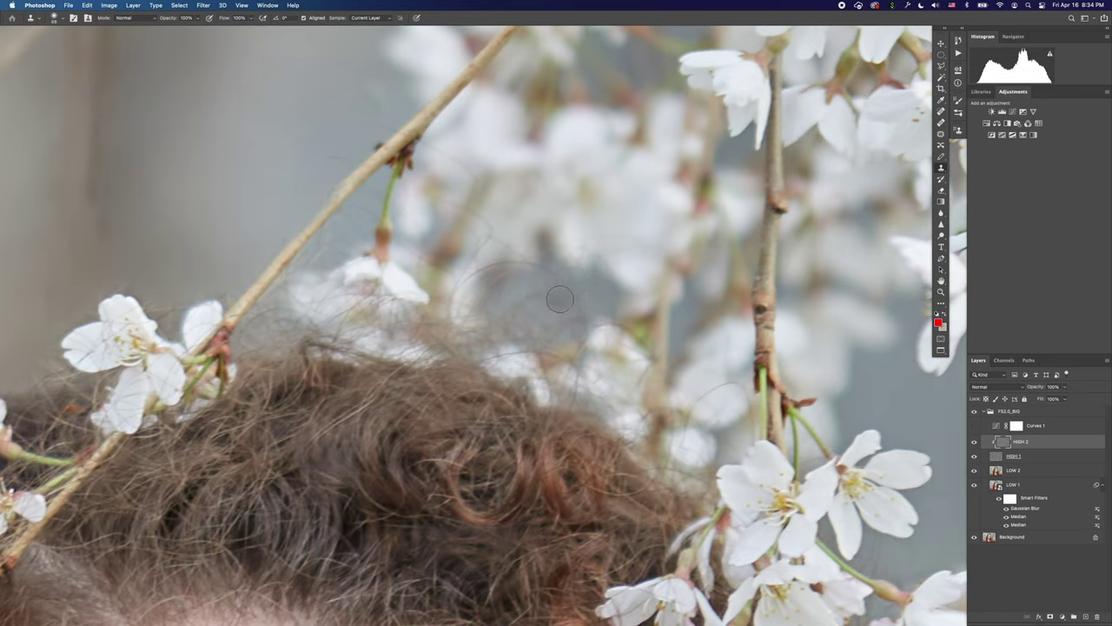
With a smaller brush, sample the blurred blossoms and clone out the looping hairs right of the diagonal branch.
{"action": "left_click", "coordinate": [635, 230], "text": "alt"}
{"action": "key", "text": "["}
{"action": "mouse_move", "coordinate": [601, 257]}
{"action": "left_mouse_down"}
{"action": "mouse_move", "coordinate": [613, 251]}
{"action": "mouse_move", "coordinate": [581, 240]}
{"action": "mouse_move", "coordinate": [621, 248]}
{"action": "mouse_move", "coordinate": [570, 229]}
{"action": "mouse_move", "coordinate": [615, 255]}
{"action": "left_mouse_up"}
{"action": "left_click", "coordinate": [591, 245]}
{"action": "key", "text": "["}
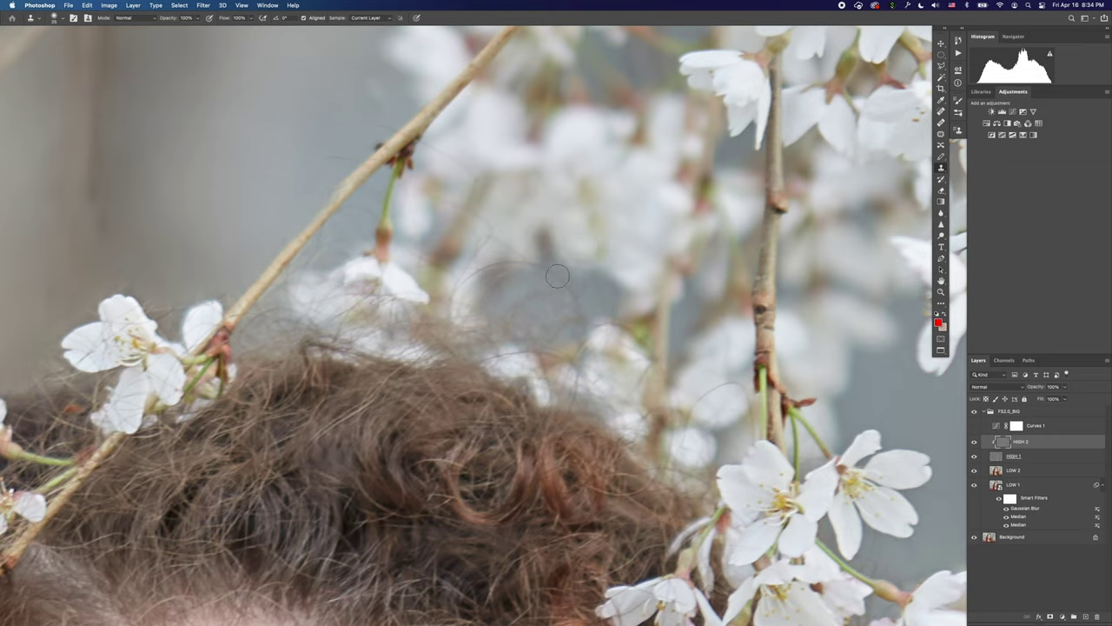
{"action": "mouse_move", "coordinate": [557, 275]}
{"action": "left_mouse_down"}
{"action": "mouse_move", "coordinate": [561, 301]}
{"action": "mouse_move", "coordinate": [539, 304]}
{"action": "mouse_move", "coordinate": [582, 302]}
{"action": "mouse_move", "coordinate": [498, 247]}
{"action": "mouse_move", "coordinate": [489, 264]}
{"action": "mouse_move", "coordinate": [530, 339]}
{"action": "mouse_move", "coordinate": [533, 298]}
{"action": "left_mouse_up"}
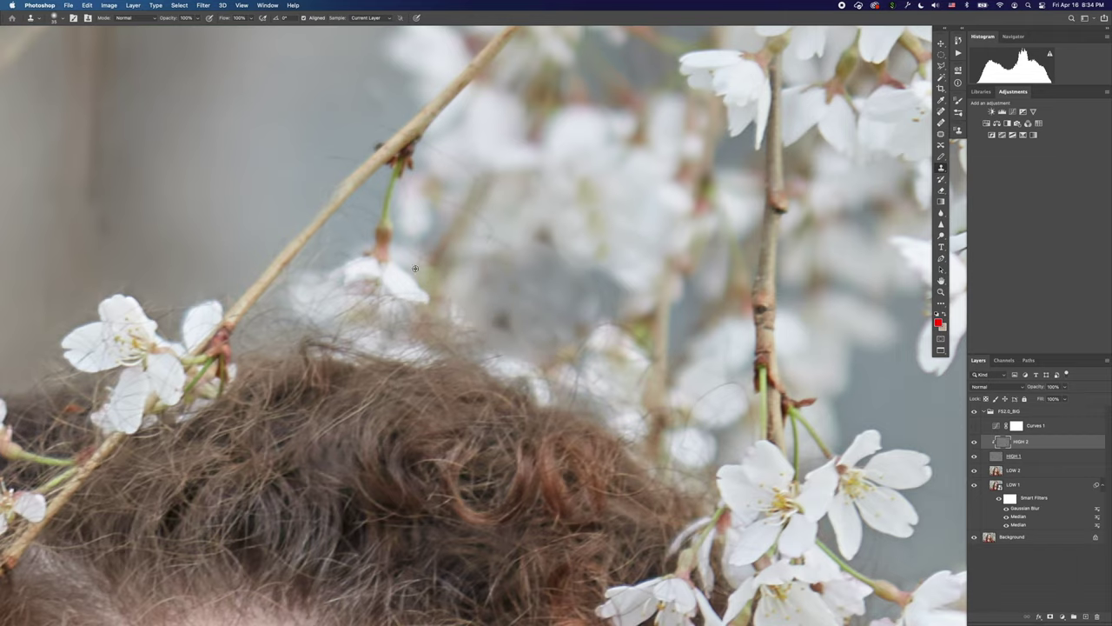
{"action": "left_click_drag", "start_coordinate": [431, 265], "coordinate": [456, 282]}
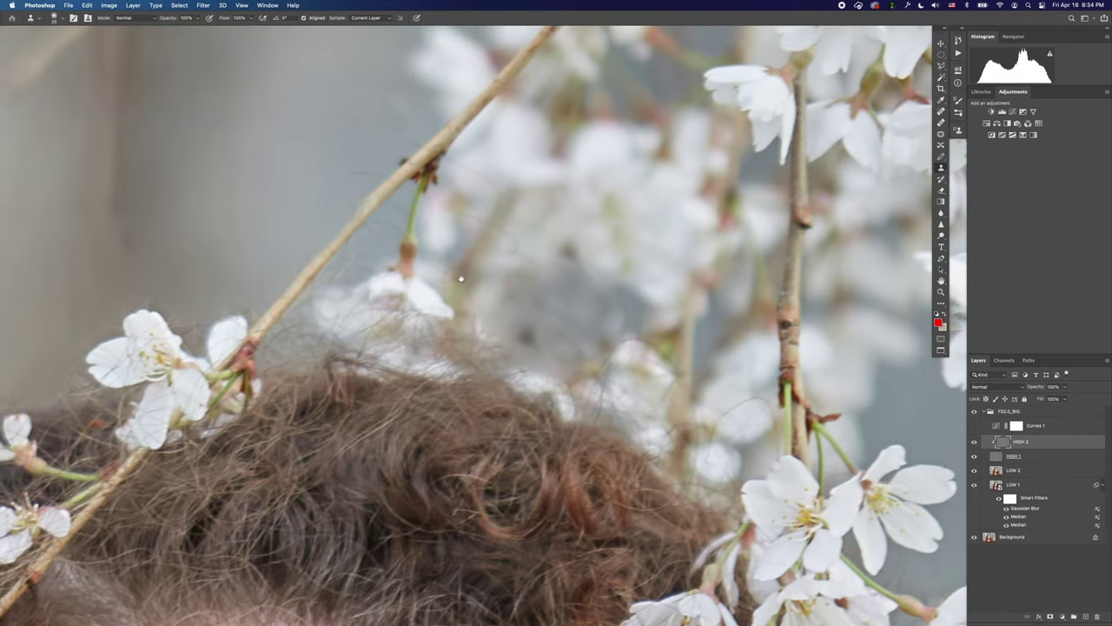
Resample the blurred blossoms and clone out the faint hairs beside the hanging blossom's stem.
{"action": "left_click", "coordinate": [588, 207], "text": "alt"}
{"action": "left_click_drag", "start_coordinate": [488, 211], "coordinate": [497, 231]}
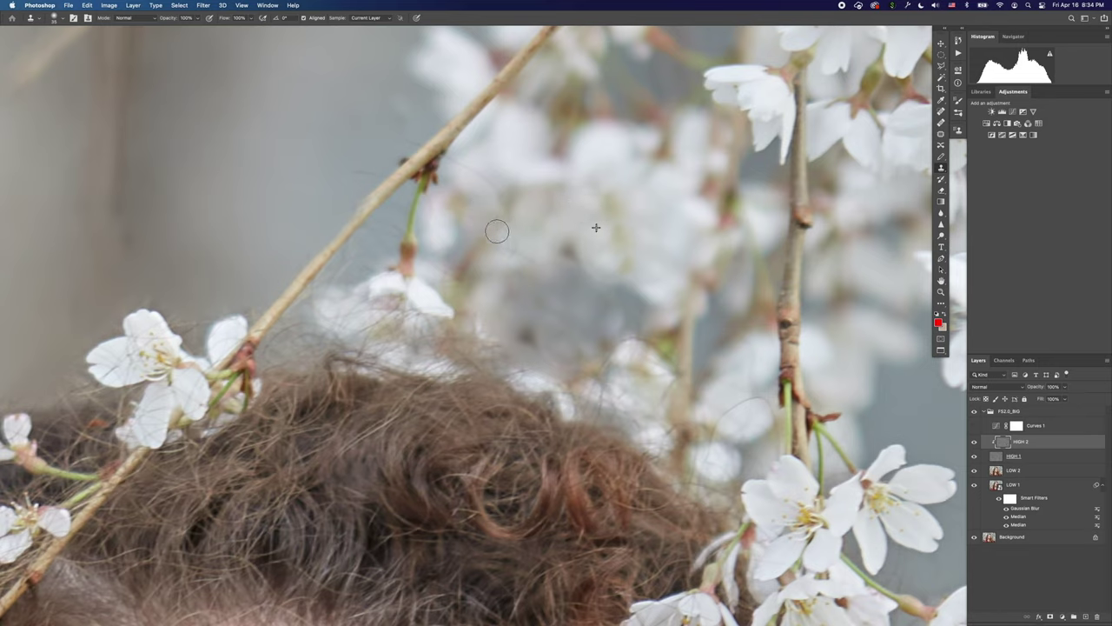
{"action": "left_click", "coordinate": [543, 201], "text": "alt"}
{"action": "left_click_drag", "start_coordinate": [517, 251], "coordinate": [553, 243]}
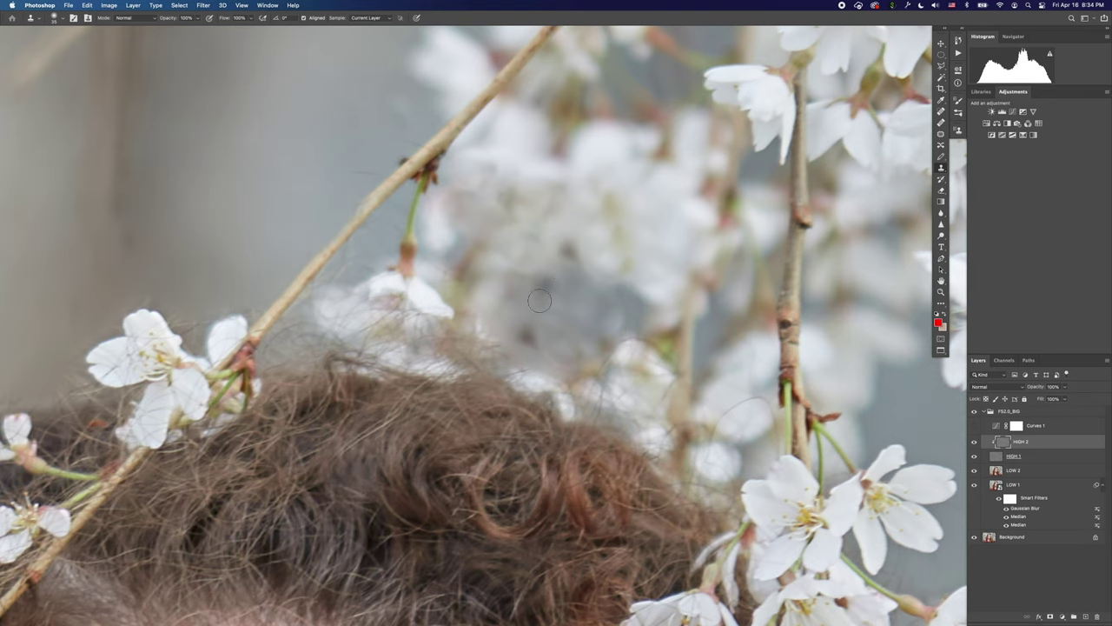
Clone background over the flyaways along the upper-left edge of the hair, resampling for the upper slope.
{"action": "mouse_move", "coordinate": [693, 498]}
{"action": "left_mouse_down"}
{"action": "mouse_move", "coordinate": [545, 320]}
{"action": "mouse_move", "coordinate": [376, 205]}
{"action": "left_mouse_up"}
{"action": "left_click_drag", "start_coordinate": [313, 340], "coordinate": [363, 173]}
{"action": "left_click_drag", "start_coordinate": [264, 333], "coordinate": [452, 217]}
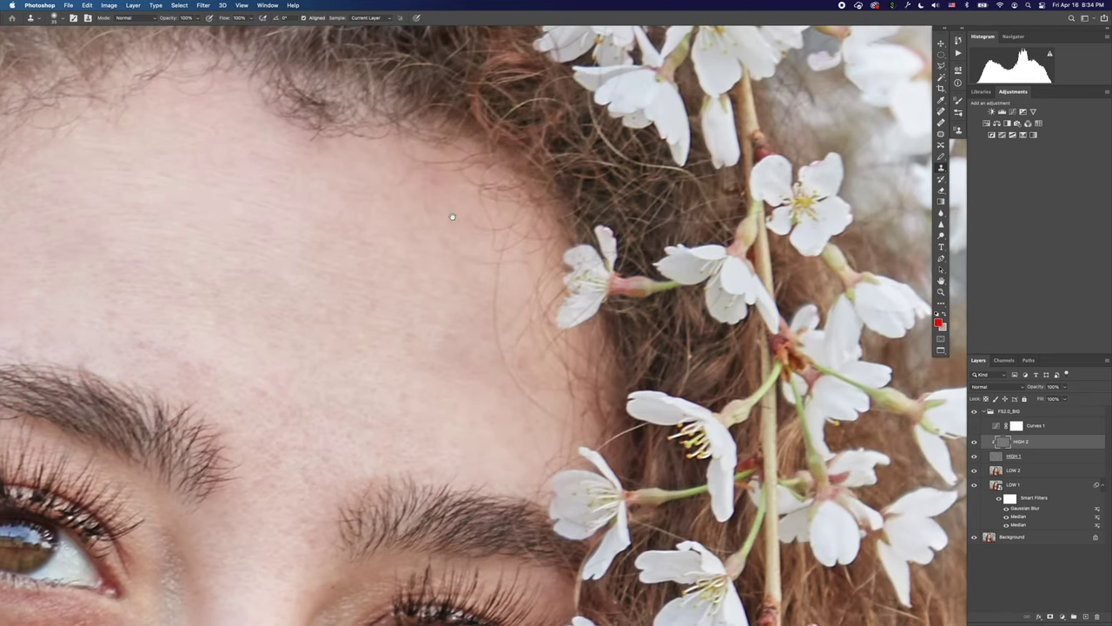
{"action": "left_click_drag", "start_coordinate": [327, 225], "coordinate": [489, 293]}
{"action": "left_click_drag", "start_coordinate": [289, 210], "coordinate": [432, 306]}
{"action": "scroll", "coordinate": [431, 305], "scroll_direction": "left", "scroll_amount": 15}
{"action": "scroll", "coordinate": [431, 306], "scroll_direction": "up", "scroll_amount": 5}
{"action": "scroll", "coordinate": [331, 270], "scroll_direction": "down", "scroll_amount": 2}
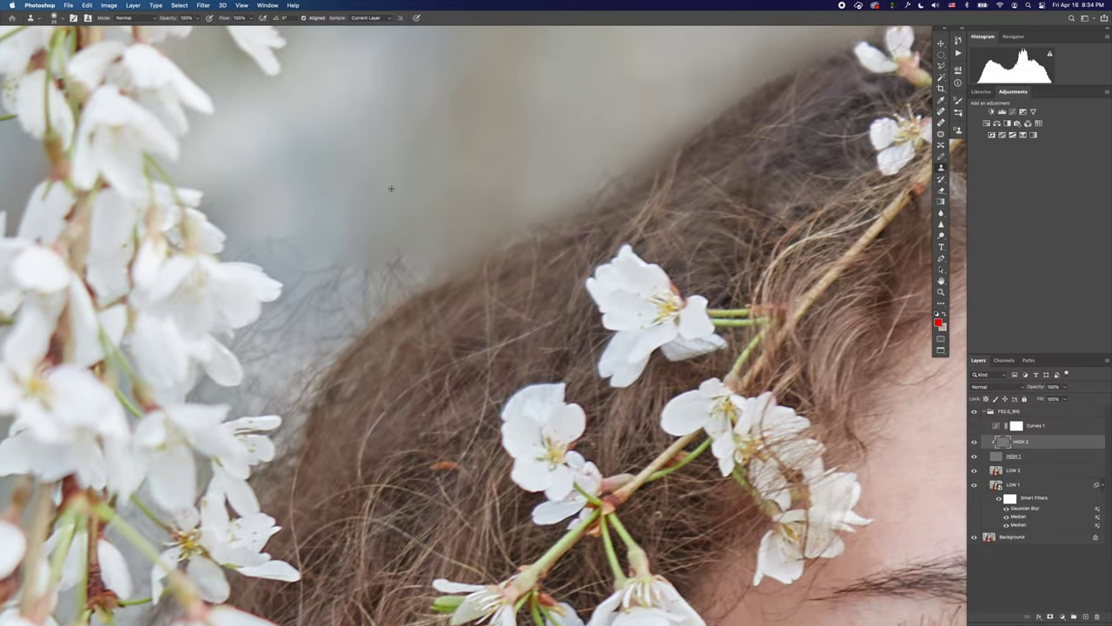
{"action": "mouse_move", "coordinate": [386, 267]}
{"action": "left_mouse_down"}
{"action": "mouse_move", "coordinate": [430, 264]}
{"action": "mouse_move", "coordinate": [358, 285]}
{"action": "mouse_move", "coordinate": [296, 261]}
{"action": "mouse_move", "coordinate": [287, 240]}
{"action": "mouse_move", "coordinate": [332, 294]}
{"action": "mouse_move", "coordinate": [317, 320]}
{"action": "left_mouse_up"}
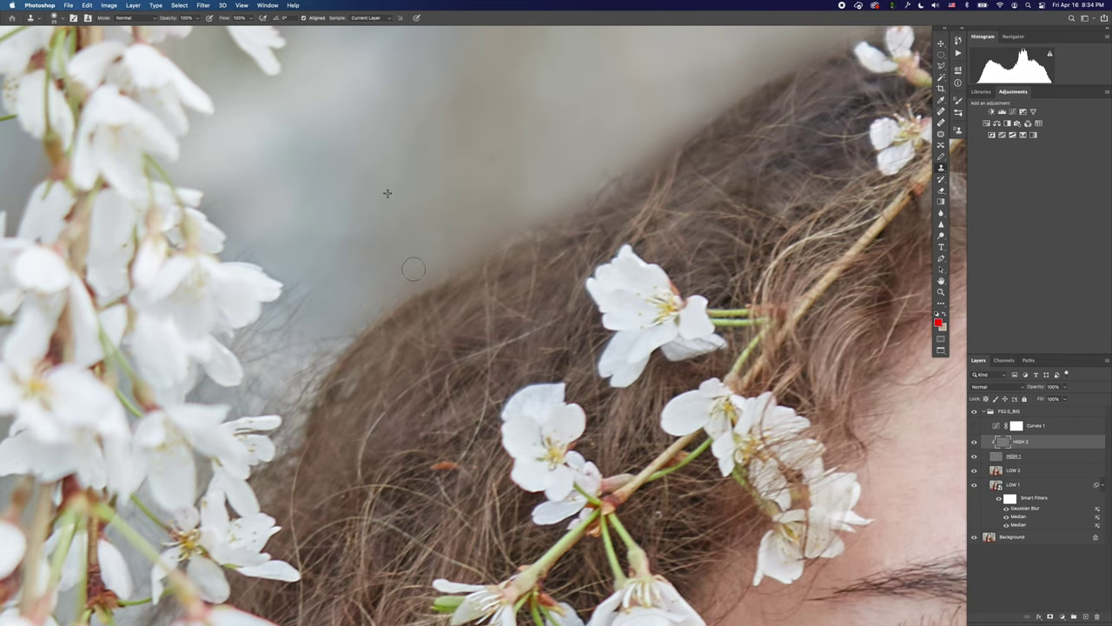
{"action": "left_click", "coordinate": [554, 165], "text": "alt"}
{"action": "mouse_move", "coordinate": [607, 174]}
{"action": "left_mouse_down"}
{"action": "mouse_move", "coordinate": [605, 160]}
{"action": "mouse_move", "coordinate": [557, 185]}
{"action": "left_mouse_up"}
Sample nearby background and clone out the stray hairs between the left blossoms and the hair edge.
{"action": "left_click", "coordinate": [342, 214], "text": "alt"}
{"action": "mouse_move", "coordinate": [307, 285]}
{"action": "left_mouse_down"}
{"action": "mouse_move", "coordinate": [277, 361]}
{"action": "mouse_move", "coordinate": [333, 328]}
{"action": "mouse_move", "coordinate": [288, 384]}
{"action": "mouse_move", "coordinate": [291, 395]}
{"action": "mouse_move", "coordinate": [341, 331]}
{"action": "mouse_move", "coordinate": [351, 293]}
{"action": "left_mouse_up"}
{"action": "left_click", "coordinate": [318, 236], "text": "alt"}
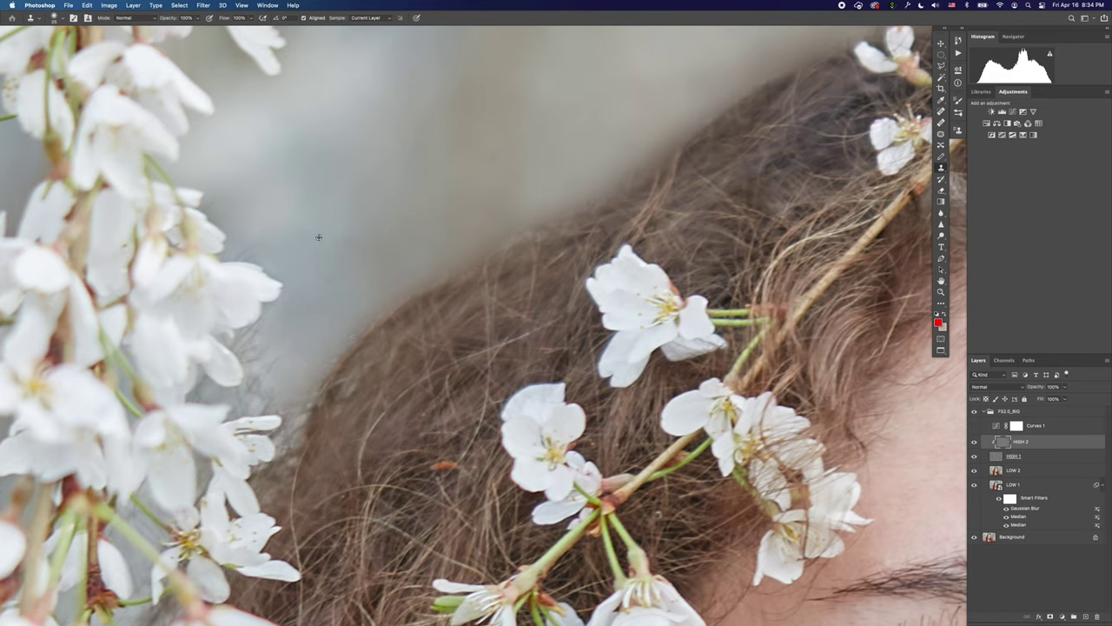
{"action": "left_click_drag", "start_coordinate": [254, 252], "coordinate": [254, 249]}
Resize the clone brush to about 42 px and clean the remaining hairs and smudges between the left blossoms and the hair.
{"action": "left_click_drag", "start_coordinate": [316, 212], "coordinate": [328, 209]}
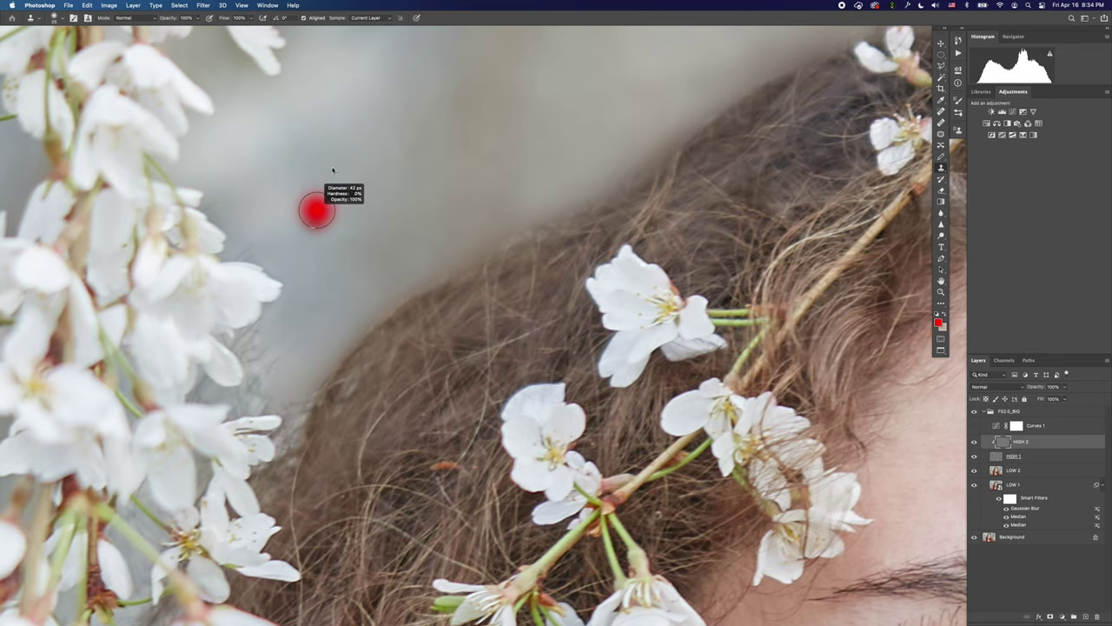
{"action": "left_click_drag", "start_coordinate": [333, 171], "coordinate": [333, 170]}
{"action": "left_click", "coordinate": [293, 217], "text": "alt"}
{"action": "mouse_move", "coordinate": [259, 251]}
{"action": "left_mouse_down"}
{"action": "mouse_move", "coordinate": [253, 244]}
{"action": "mouse_move", "coordinate": [268, 243]}
{"action": "left_mouse_up"}
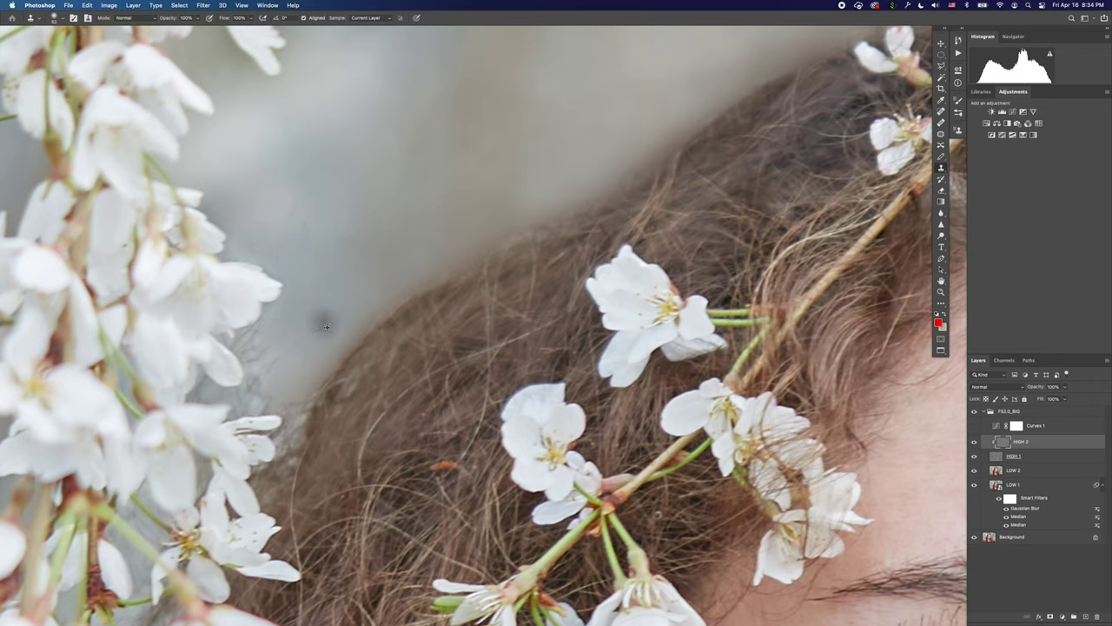
{"action": "mouse_move", "coordinate": [263, 374]}
{"action": "left_mouse_down"}
{"action": "mouse_move", "coordinate": [281, 368]}
{"action": "mouse_move", "coordinate": [243, 340]}
{"action": "mouse_move", "coordinate": [284, 346]}
{"action": "mouse_move", "coordinate": [261, 397]}
{"action": "mouse_move", "coordinate": [294, 362]}
{"action": "mouse_move", "coordinate": [306, 385]}
{"action": "mouse_move", "coordinate": [280, 392]}
{"action": "mouse_move", "coordinate": [291, 377]}
{"action": "left_mouse_up"}
{"action": "left_click", "coordinate": [318, 285], "text": "alt"}
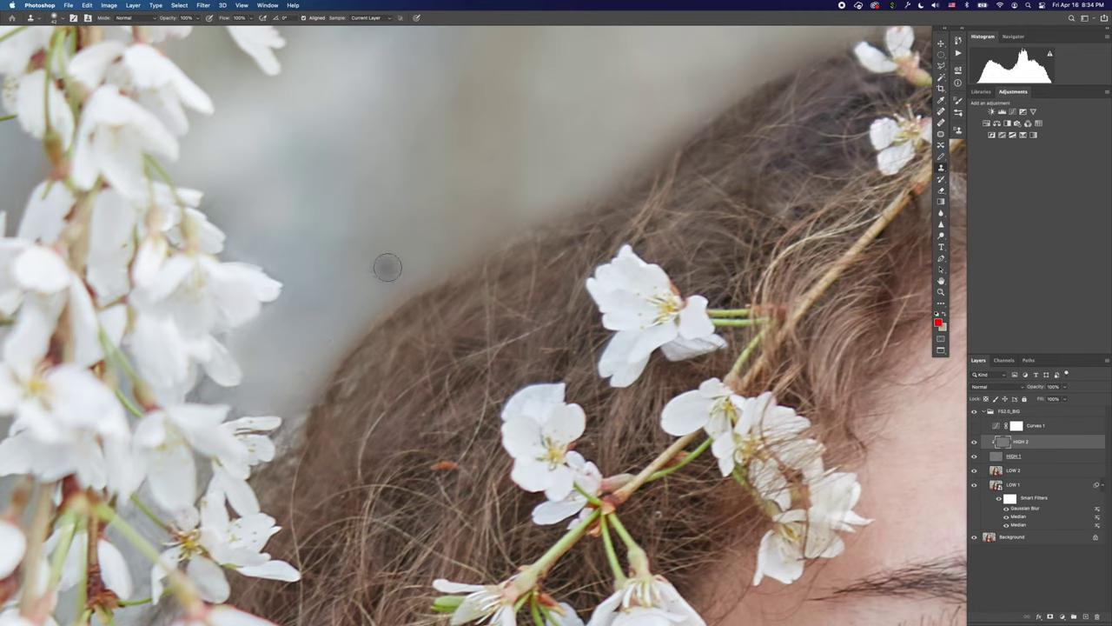
{"action": "left_click", "coordinate": [387, 249], "text": "alt"}
{"action": "left_click_drag", "start_coordinate": [367, 298], "coordinate": [362, 306]}
Reduce the brush size and clone out the stray hairs over the blurred blossoms above the right side of the hair.
{"action": "left_click_drag", "start_coordinate": [432, 211], "coordinate": [283, 298]}
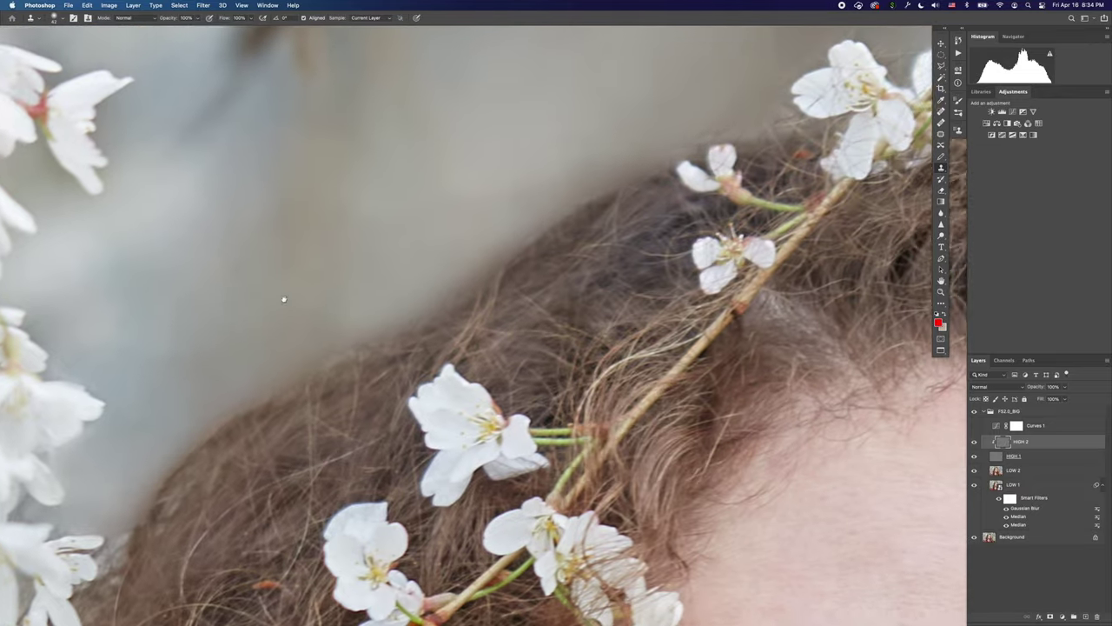
{"action": "scroll", "coordinate": [383, 270], "scroll_direction": "right", "scroll_amount": 8}
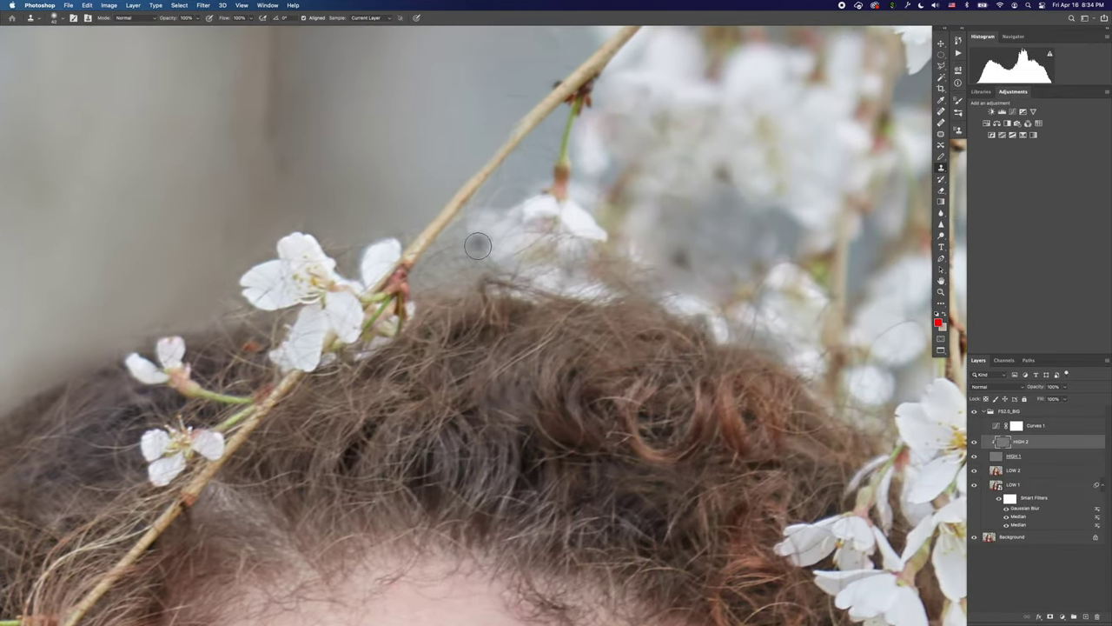
{"action": "key", "text": "bracketleft"}
{"action": "key", "text": "bracketleft"}
{"action": "key", "text": "bracketleft"}
{"action": "key", "text": "bracketleft"}
{"action": "key", "text": "bracketleft"}
{"action": "scroll", "coordinate": [586, 278], "scroll_direction": "right", "scroll_amount": 10}
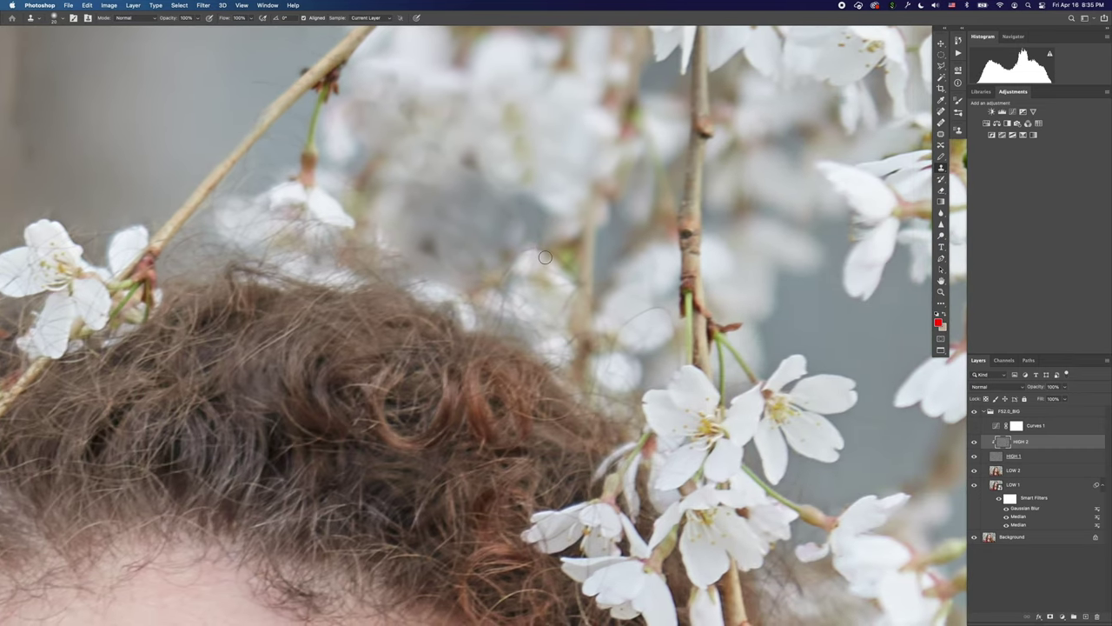
{"action": "mouse_move", "coordinate": [545, 257]}
{"action": "left_mouse_down"}
{"action": "mouse_move", "coordinate": [571, 277]}
{"action": "mouse_move", "coordinate": [532, 261]}
{"action": "mouse_move", "coordinate": [508, 265]}
{"action": "mouse_move", "coordinate": [499, 306]}
{"action": "mouse_move", "coordinate": [571, 292]}
{"action": "mouse_move", "coordinate": [526, 312]}
{"action": "left_mouse_up"}
{"action": "left_click", "coordinate": [499, 234], "text": "alt"}
Switch to the Patch tool and replace the long stray hairs on the right side of the forehead with clean skin.
{"action": "mouse_move", "coordinate": [634, 349]}
{"action": "left_mouse_down"}
{"action": "mouse_move", "coordinate": [626, 316]}
{"action": "mouse_move", "coordinate": [670, 337]}
{"action": "mouse_move", "coordinate": [307, 244]}
{"action": "left_mouse_up"}
{"action": "left_click_drag", "start_coordinate": [361, 425], "coordinate": [377, 181]}
{"action": "scroll", "coordinate": [376, 181], "scroll_direction": "down", "scroll_amount": 5}
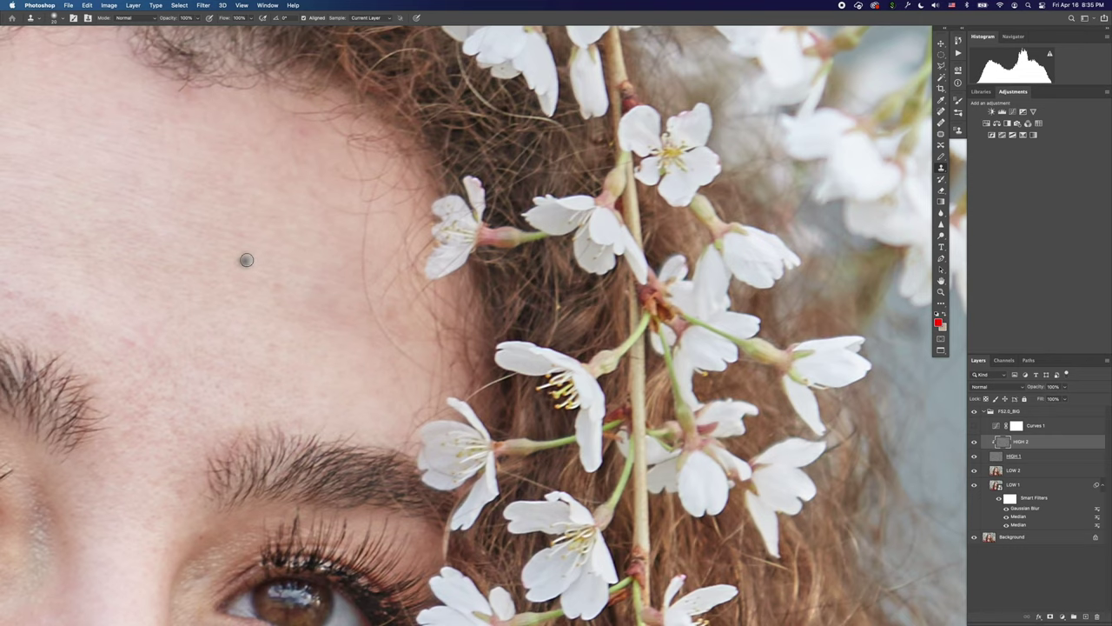
{"action": "key", "text": "j"}
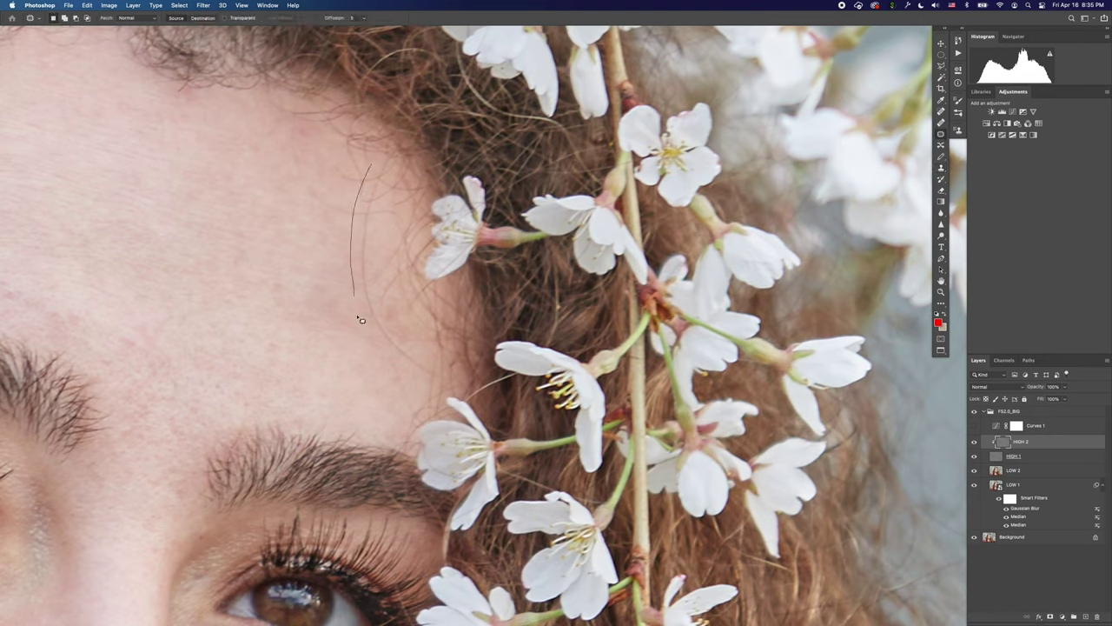
{"action": "left_click_drag", "start_coordinate": [377, 223], "coordinate": [382, 163]}
{"action": "left_click_drag", "start_coordinate": [390, 241], "coordinate": [293, 258]}
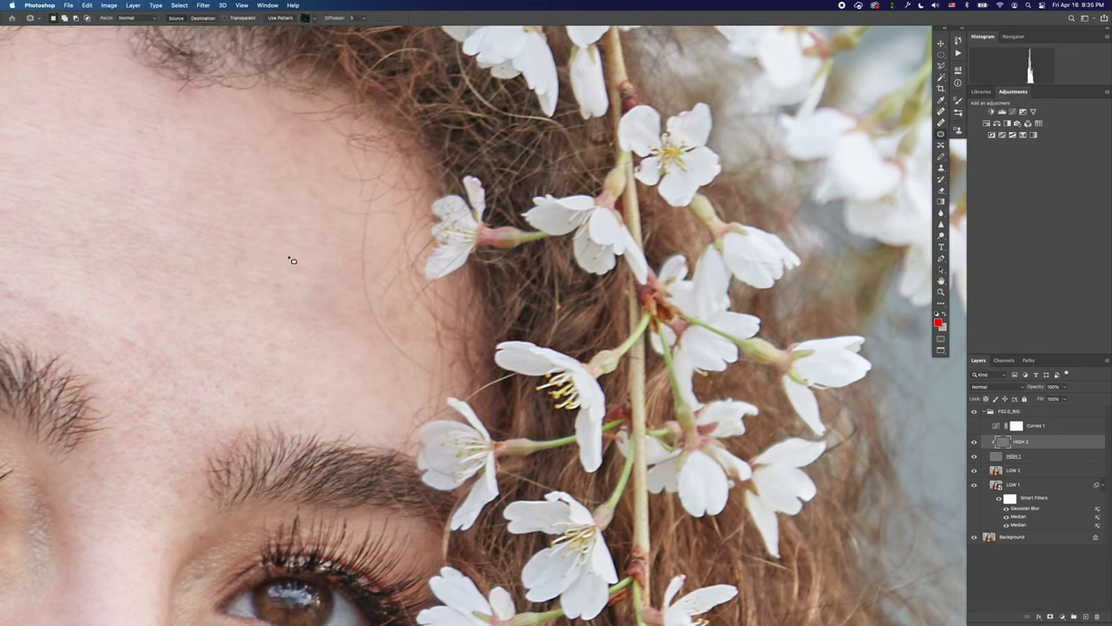
{"action": "key", "text": "super+d"}
{"action": "mouse_move", "coordinate": [353, 197]}
{"action": "left_mouse_down"}
{"action": "mouse_move", "coordinate": [357, 310]}
{"action": "mouse_move", "coordinate": [355, 198]}
{"action": "left_mouse_up"}
{"action": "left_click_drag", "start_coordinate": [365, 247], "coordinate": [286, 257]}
{"action": "key", "text": "ctrl+d"}
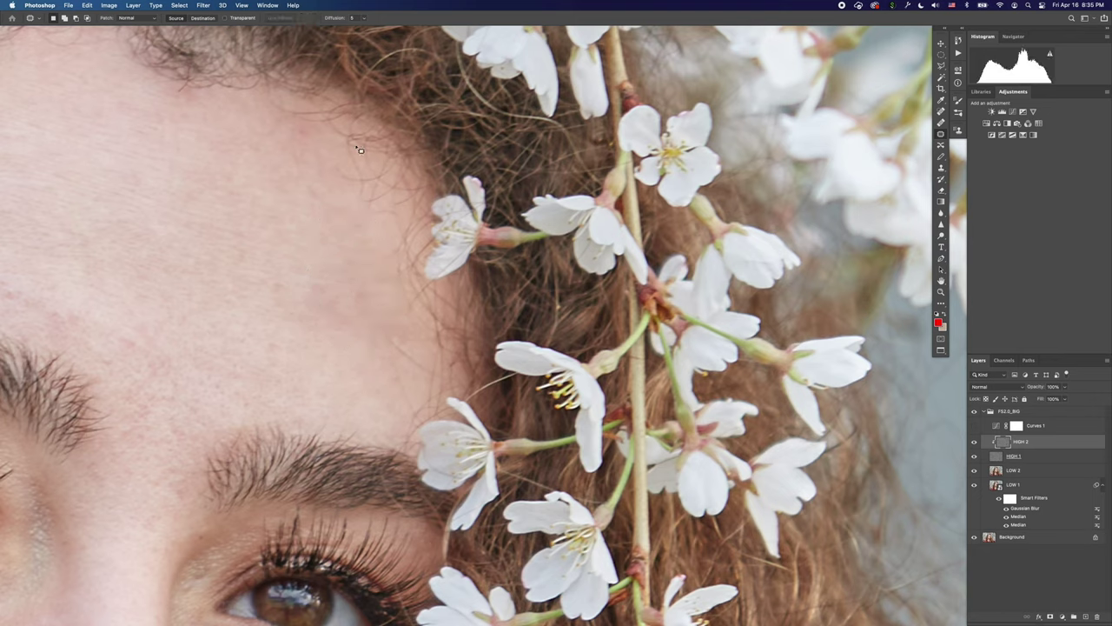
Patch the short stray hairs below the upper-right hairline and those at the temple above the right eyebrow with nearby forehead skin.
{"action": "mouse_move", "coordinate": [357, 147]}
{"action": "left_mouse_down"}
{"action": "mouse_move", "coordinate": [368, 154]}
{"action": "mouse_move", "coordinate": [325, 264]}
{"action": "left_mouse_up"}
{"action": "key", "text": "super+d"}
{"action": "left_click_drag", "start_coordinate": [360, 132], "coordinate": [354, 137]}
{"action": "left_click_drag", "start_coordinate": [354, 141], "coordinate": [326, 210]}
{"action": "mouse_move", "coordinate": [287, 132]}
{"action": "left_mouse_down"}
{"action": "mouse_move", "coordinate": [326, 220]}
{"action": "mouse_move", "coordinate": [304, 173]}
{"action": "left_mouse_up"}
{"action": "left_click_drag", "start_coordinate": [304, 174], "coordinate": [308, 256]}
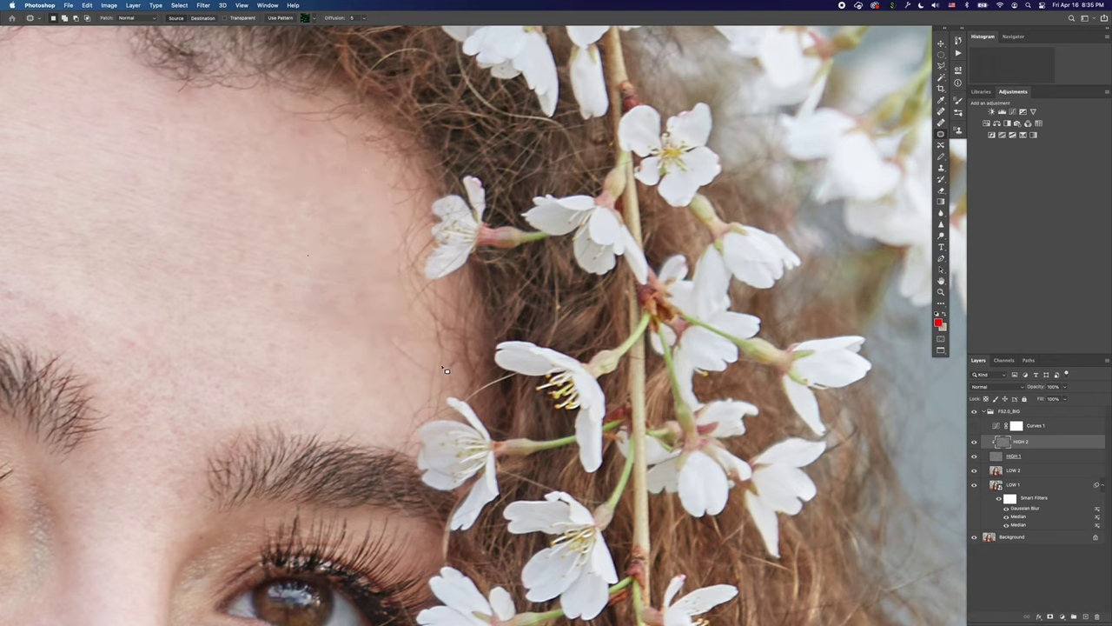
{"action": "left_click_drag", "start_coordinate": [407, 395], "coordinate": [403, 329]}
{"action": "mouse_move", "coordinate": [402, 351]}
{"action": "left_mouse_down"}
{"action": "mouse_move", "coordinate": [323, 318]}
{"action": "mouse_move", "coordinate": [323, 379]}
{"action": "left_mouse_up"}
{"action": "key", "text": "super+d"}
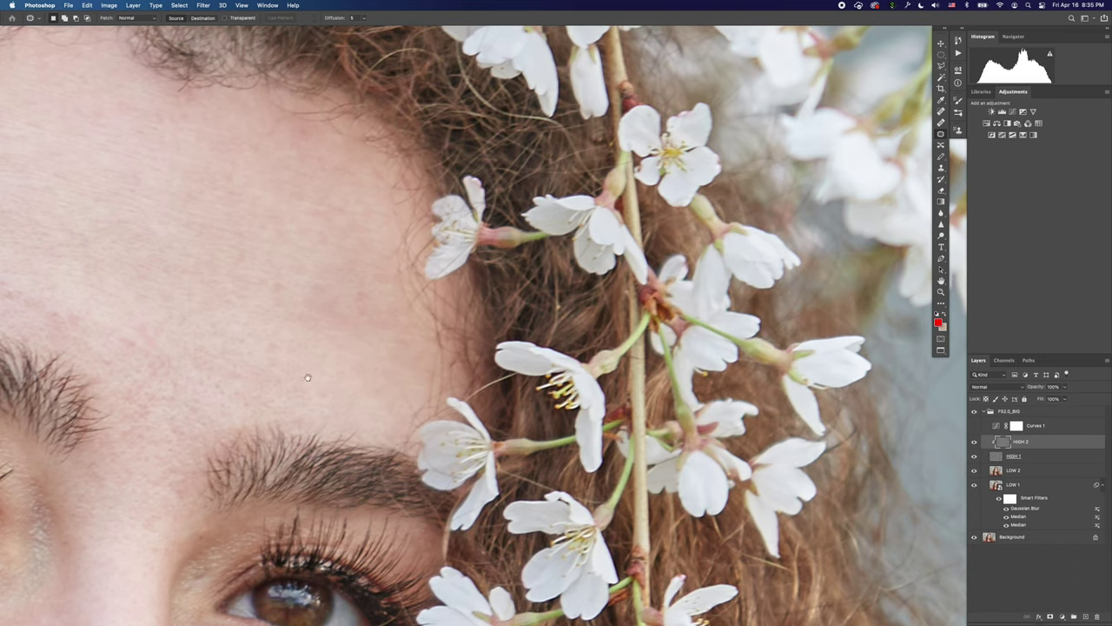
Patch the fine lines and rough texture beneath the eye on the right with smoother nearby skin.
{"action": "scroll", "coordinate": [307, 377], "scroll_direction": "down", "scroll_amount": 10}
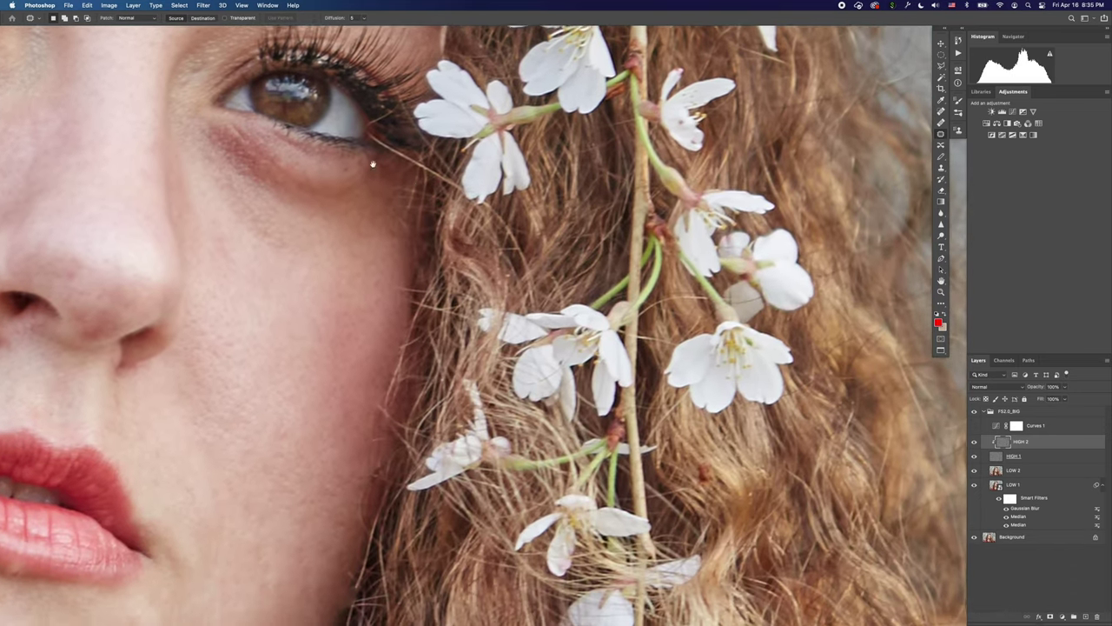
{"action": "scroll", "coordinate": [373, 164], "scroll_direction": "down", "scroll_amount": 1}
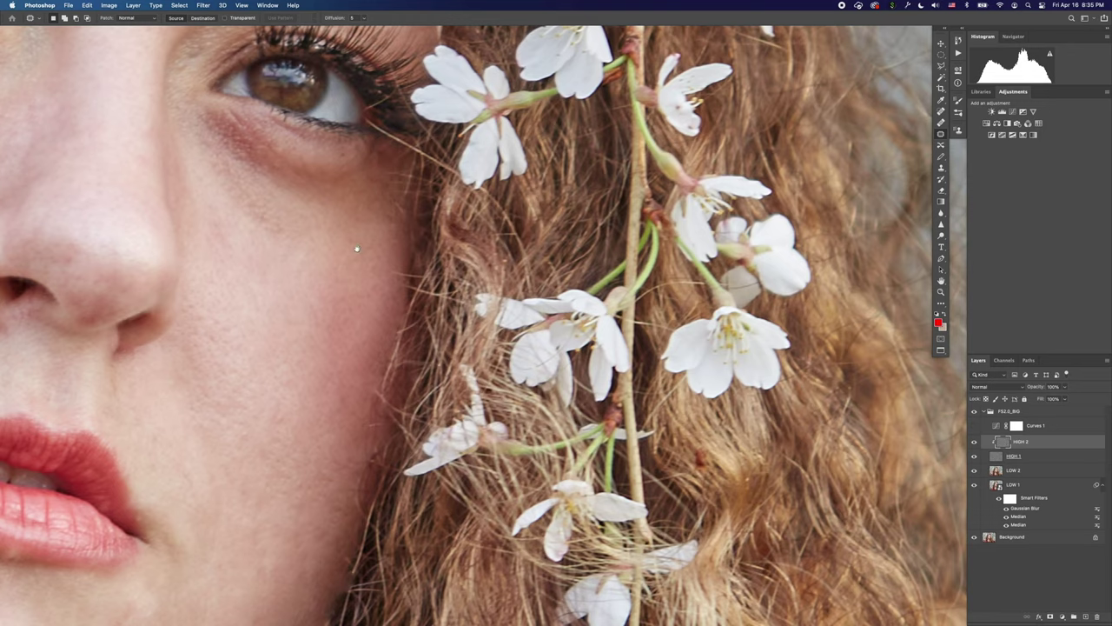
{"action": "scroll", "coordinate": [356, 249], "scroll_direction": "up", "scroll_amount": 2}
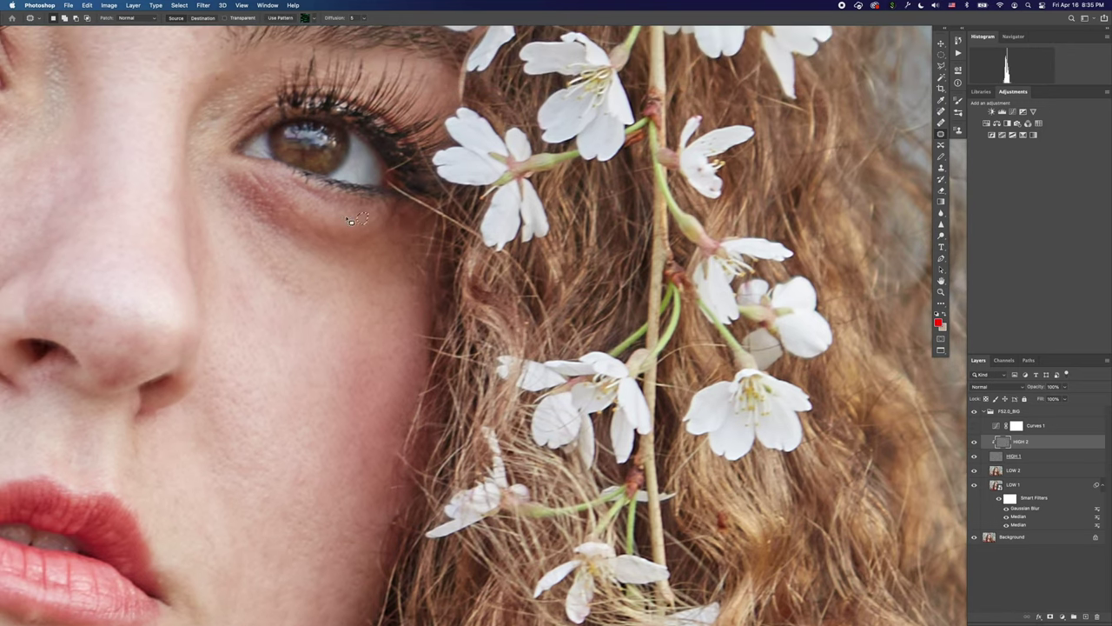
{"action": "left_click_drag", "start_coordinate": [346, 259], "coordinate": [328, 224]}
{"action": "left_click_drag", "start_coordinate": [335, 240], "coordinate": [363, 269]}
{"action": "left_click", "coordinate": [316, 292]}
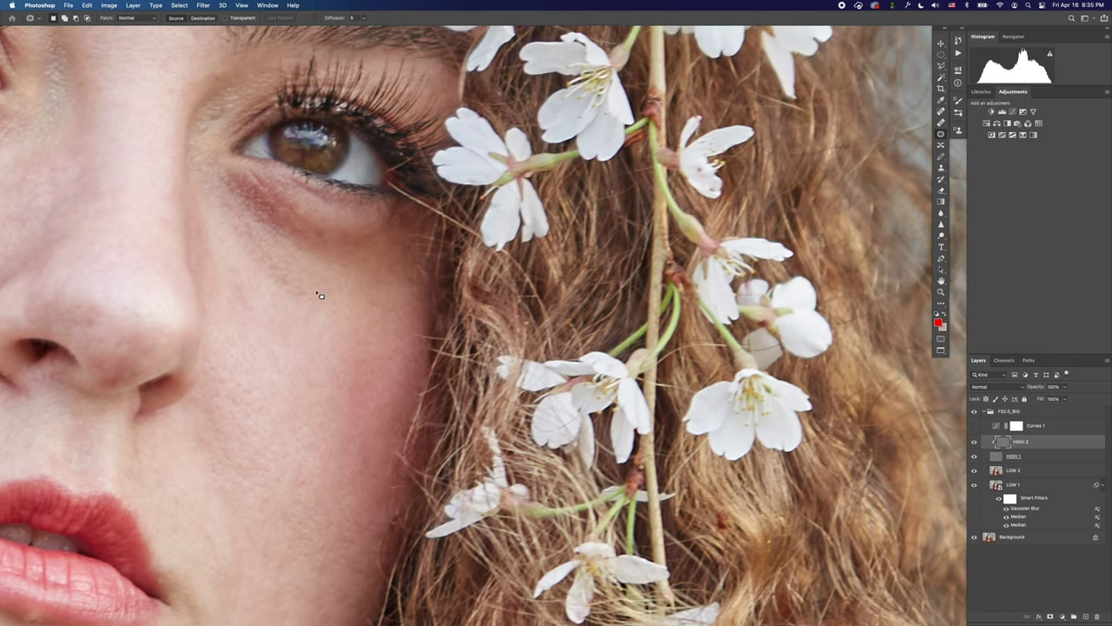
{"action": "left_click_drag", "start_coordinate": [299, 207], "coordinate": [294, 205]}
{"action": "left_click_drag", "start_coordinate": [304, 220], "coordinate": [347, 228]}
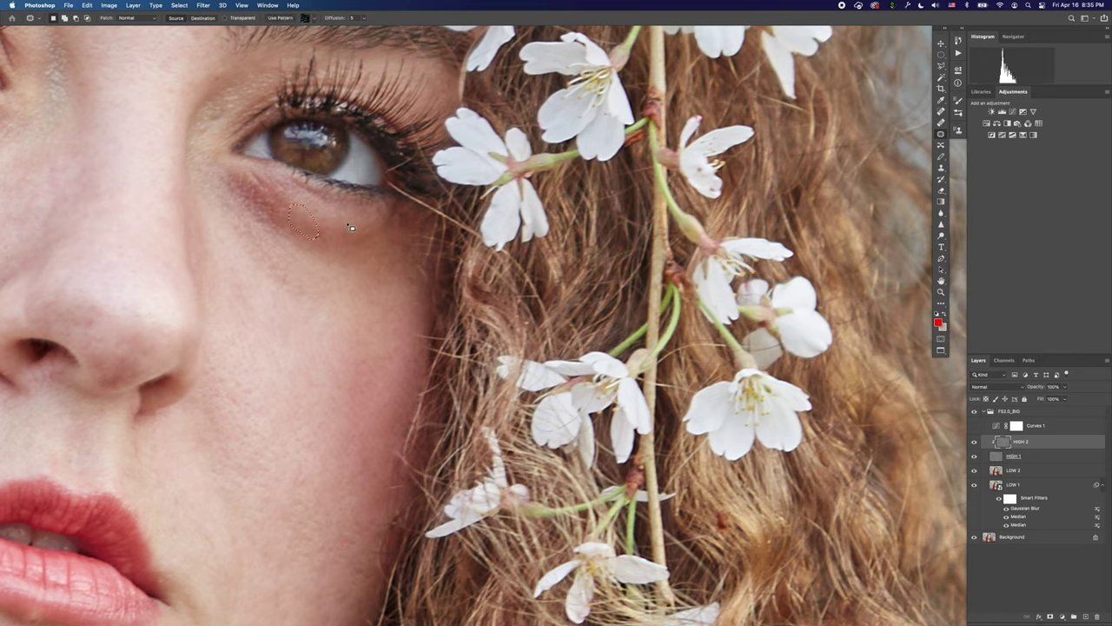
{"action": "left_click", "coordinate": [328, 233]}
Patch the creases below the inner corner and lower lash line of the eye on the right.
{"action": "left_click_drag", "start_coordinate": [265, 180], "coordinate": [259, 184]}
{"action": "left_click_drag", "start_coordinate": [259, 183], "coordinate": [266, 211]}
{"action": "left_click", "coordinate": [267, 211]}
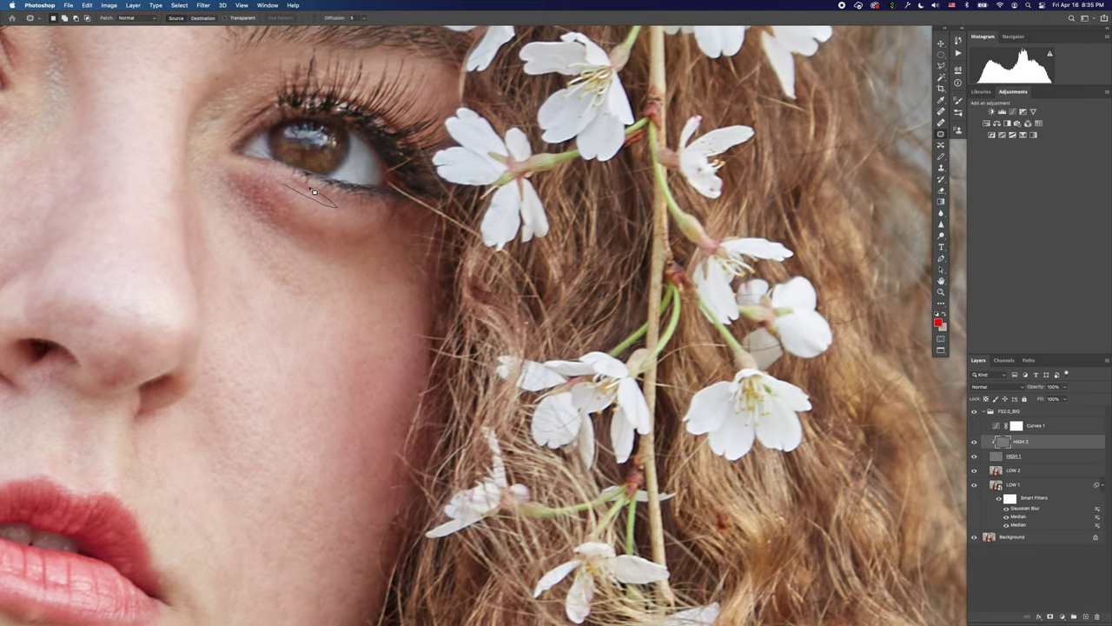
{"action": "mouse_move", "coordinate": [310, 189]}
{"action": "left_mouse_down"}
{"action": "mouse_move", "coordinate": [287, 183]}
{"action": "mouse_move", "coordinate": [308, 202]}
{"action": "mouse_move", "coordinate": [287, 201]}
{"action": "left_mouse_up"}
{"action": "left_click", "coordinate": [302, 199]}
{"action": "left_click", "coordinate": [289, 239]}
Patch the texture flaws under the eye on the left and on the skin toward its outer temple.
{"action": "scroll", "coordinate": [283, 244], "scroll_direction": "left", "scroll_amount": 10}
{"action": "scroll", "coordinate": [284, 244], "scroll_direction": "up", "scroll_amount": 3}
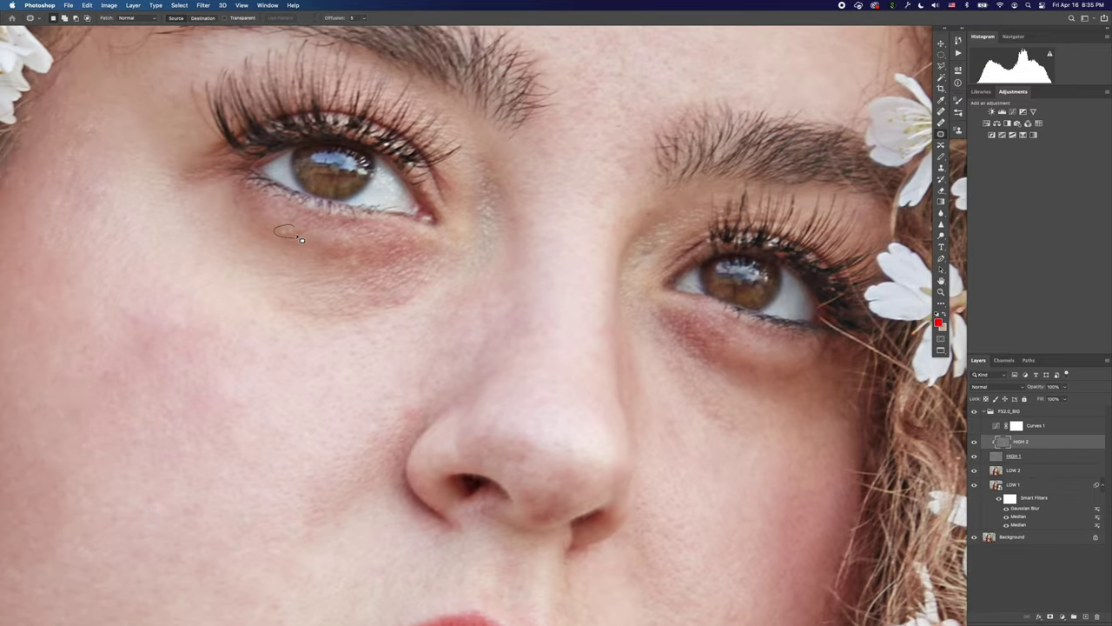
{"action": "left_click_drag", "start_coordinate": [300, 238], "coordinate": [310, 257]}
{"action": "scroll", "coordinate": [377, 295], "scroll_direction": "left", "scroll_amount": 8}
{"action": "scroll", "coordinate": [377, 295], "scroll_direction": "up", "scroll_amount": 2}
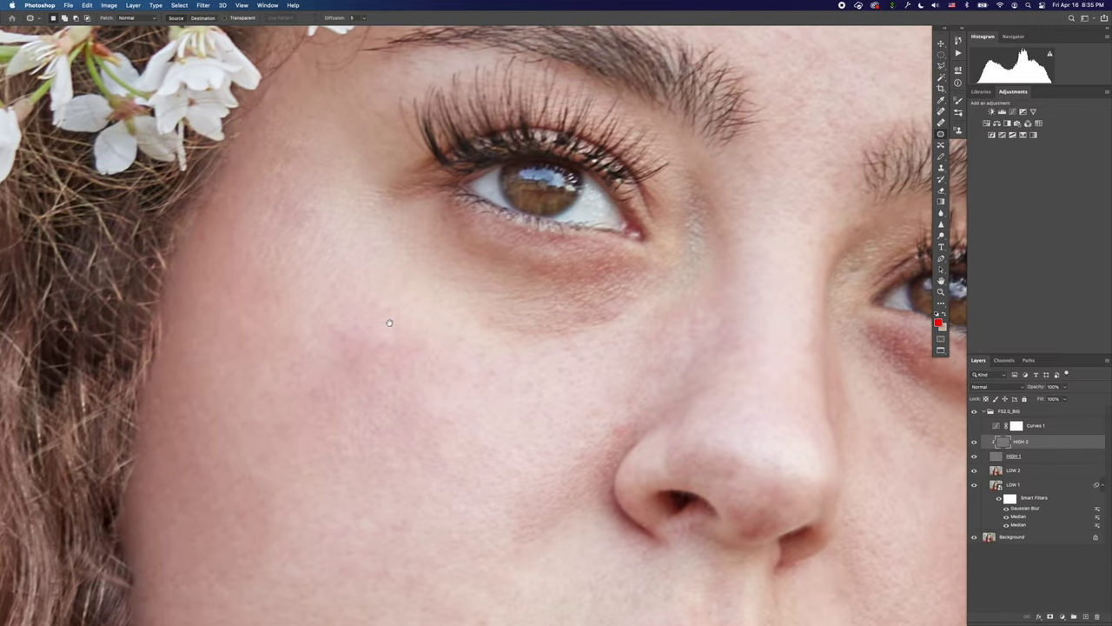
{"action": "mouse_move", "coordinate": [310, 203]}
{"action": "left_mouse_down"}
{"action": "mouse_move", "coordinate": [317, 238]}
{"action": "mouse_move", "coordinate": [297, 151]}
{"action": "left_mouse_up"}
{"action": "key", "text": "super+d"}
{"action": "key", "text": "super+d"}
Examine the left temple, forehead, brows and both eyes for remaining stray hairs and texture flaws.
{"action": "left_click_drag", "start_coordinate": [316, 248], "coordinate": [265, 360]}
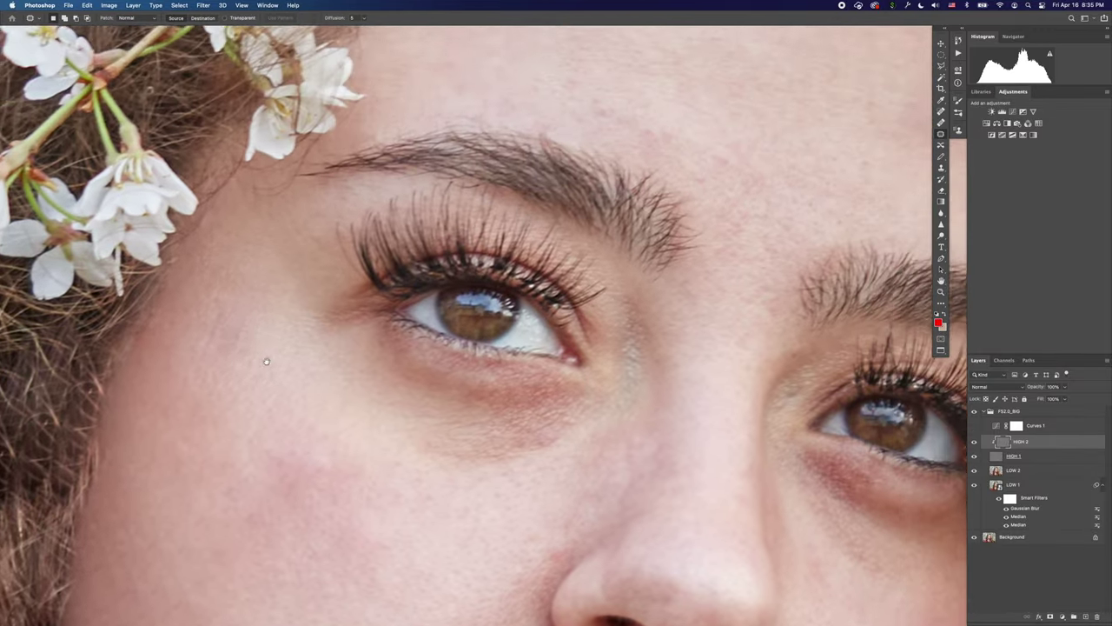
{"action": "left_click_drag", "start_coordinate": [225, 241], "coordinate": [208, 372]}
{"action": "left_click_drag", "start_coordinate": [325, 232], "coordinate": [290, 298]}
{"action": "scroll", "coordinate": [289, 298], "scroll_direction": "right", "scroll_amount": 2}
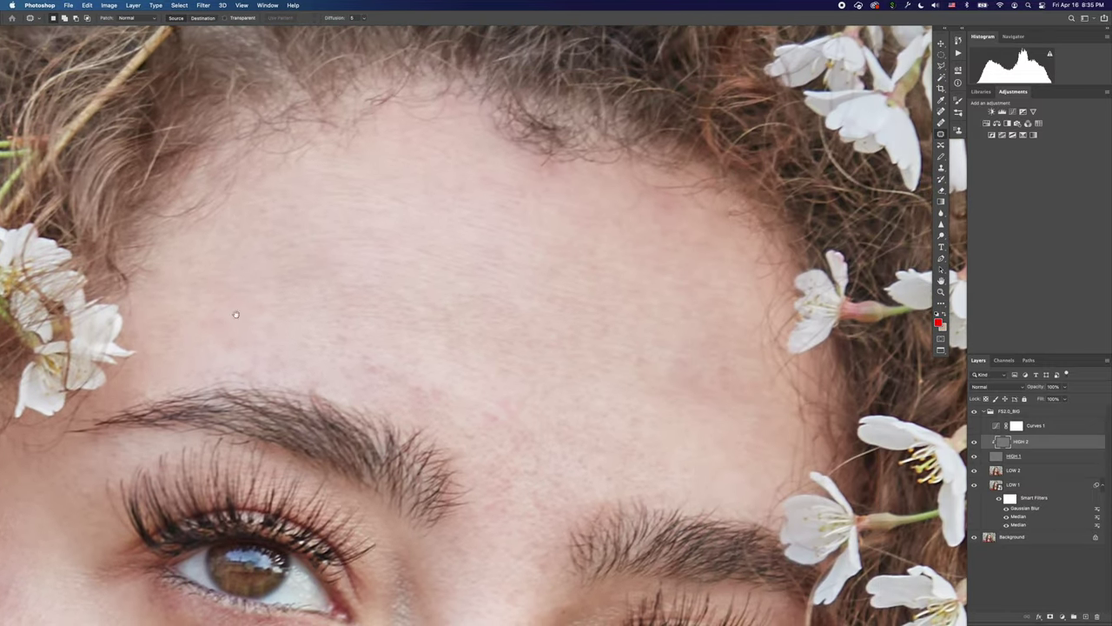
{"action": "scroll", "coordinate": [287, 293], "scroll_direction": "down", "scroll_amount": 5}
{"action": "scroll", "coordinate": [287, 294], "scroll_direction": "right", "scroll_amount": 4}
{"action": "scroll", "coordinate": [287, 278], "scroll_direction": "down", "scroll_amount": 2}
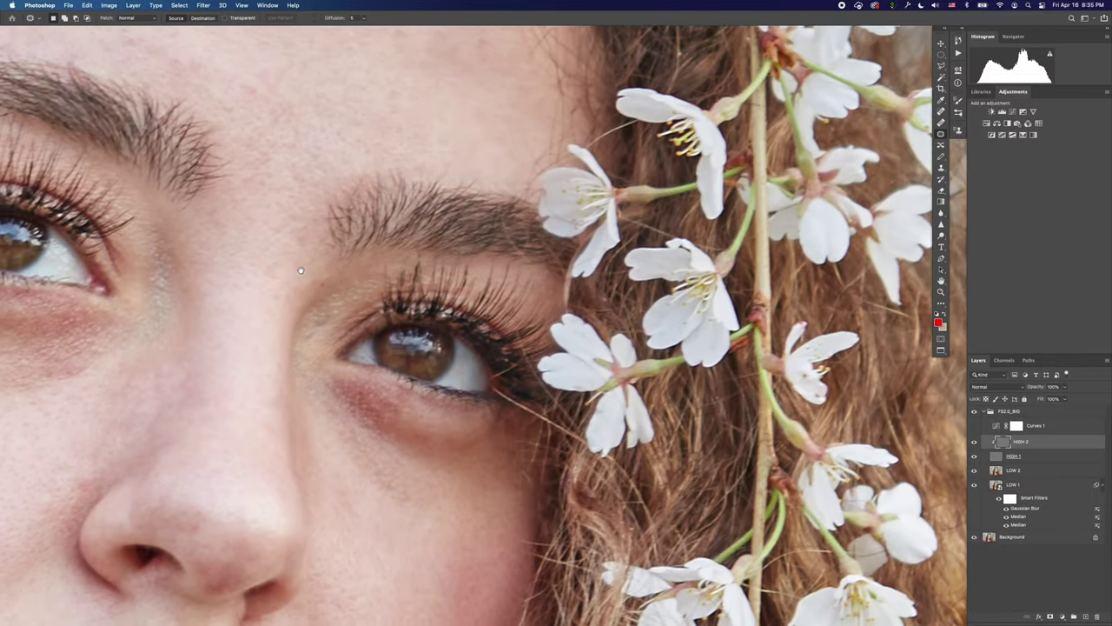
Patch the flyaways in the gray background right of the hair with clean background from beside them.
{"action": "key", "text": "super+minus"}
{"action": "key", "text": "super+minus"}
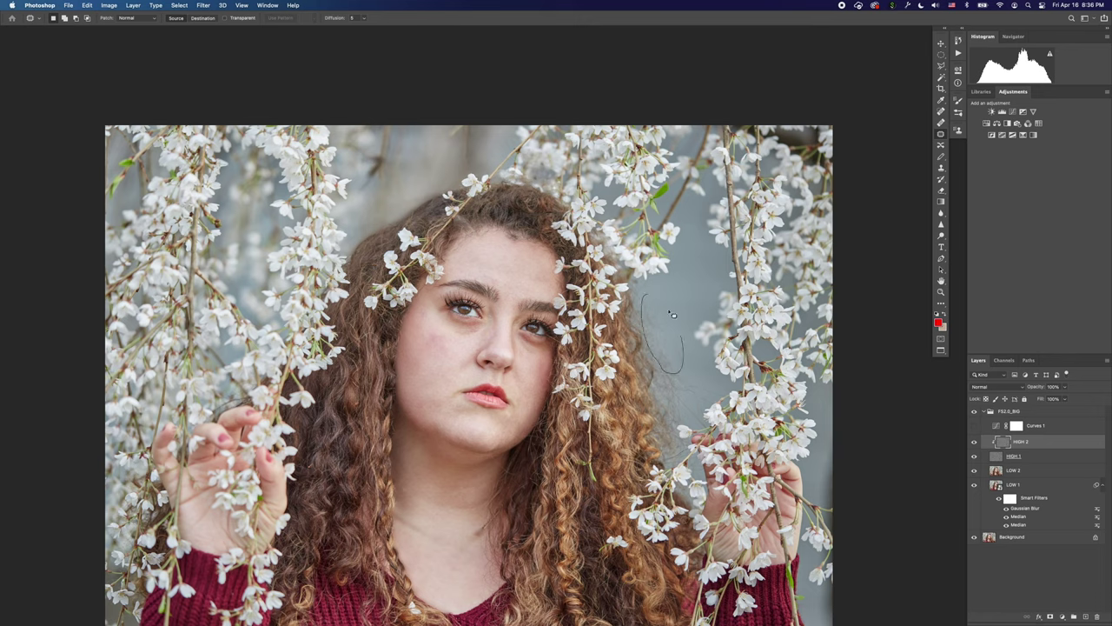
{"action": "left_click_drag", "start_coordinate": [669, 311], "coordinate": [646, 292]}
{"action": "mouse_move", "coordinate": [662, 325]}
{"action": "left_mouse_down"}
{"action": "mouse_move", "coordinate": [683, 307]}
{"action": "mouse_move", "coordinate": [695, 323]}
{"action": "left_mouse_up"}
{"action": "key", "text": "super+d"}
{"action": "mouse_move", "coordinate": [673, 367]}
{"action": "left_mouse_down"}
{"action": "mouse_move", "coordinate": [694, 346]}
{"action": "mouse_move", "coordinate": [714, 383]}
{"action": "mouse_move", "coordinate": [683, 369]}
{"action": "left_mouse_up"}
{"action": "key", "text": "super+d"}
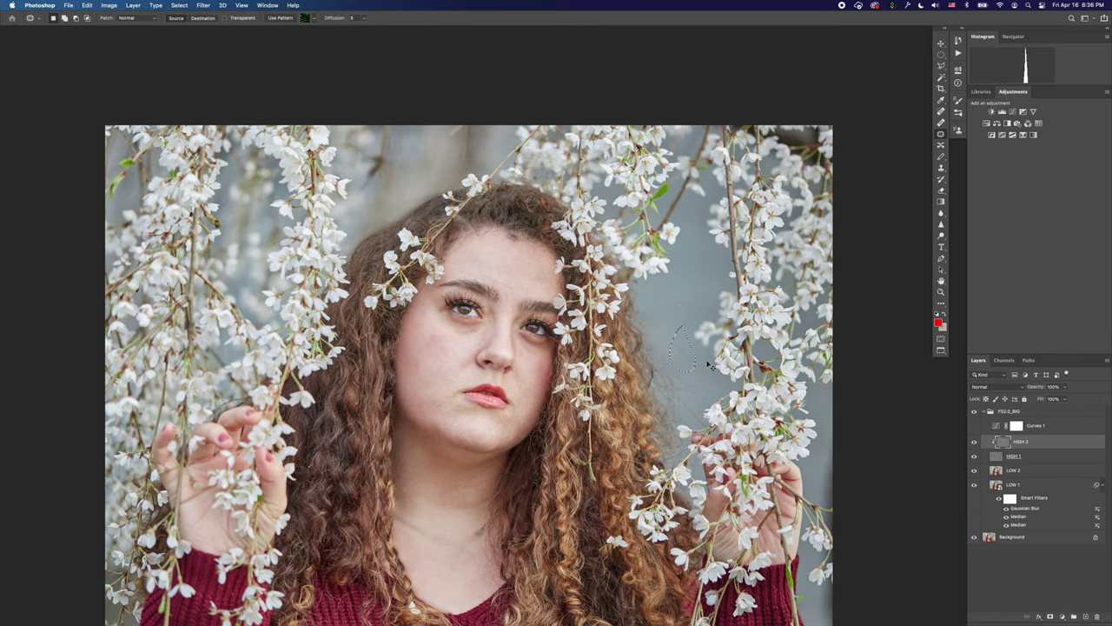
{"action": "key", "text": "super+d"}
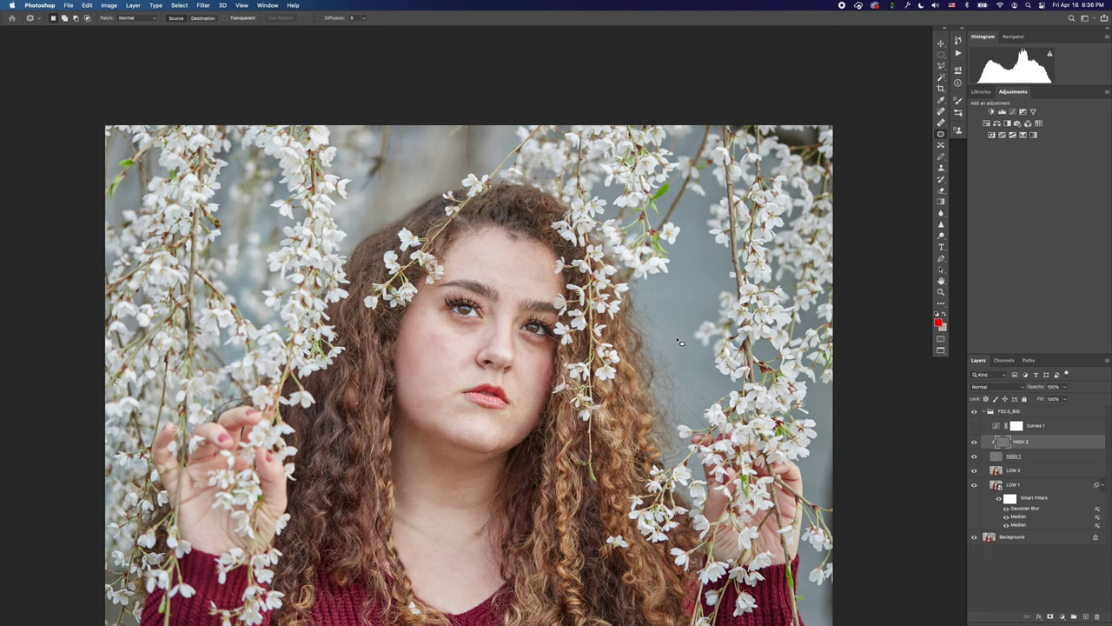
Switch to the Clone Stamp tool and cover the flyaways beside the upper-right hair edge with clean gray background.
{"action": "key", "text": "s"}
{"action": "key", "text": "super+plus"}
{"action": "key", "text": "super+plus"}
{"action": "key", "text": "super+plus"}
{"action": "left_click_drag", "start_coordinate": [729, 322], "coordinate": [651, 312]}
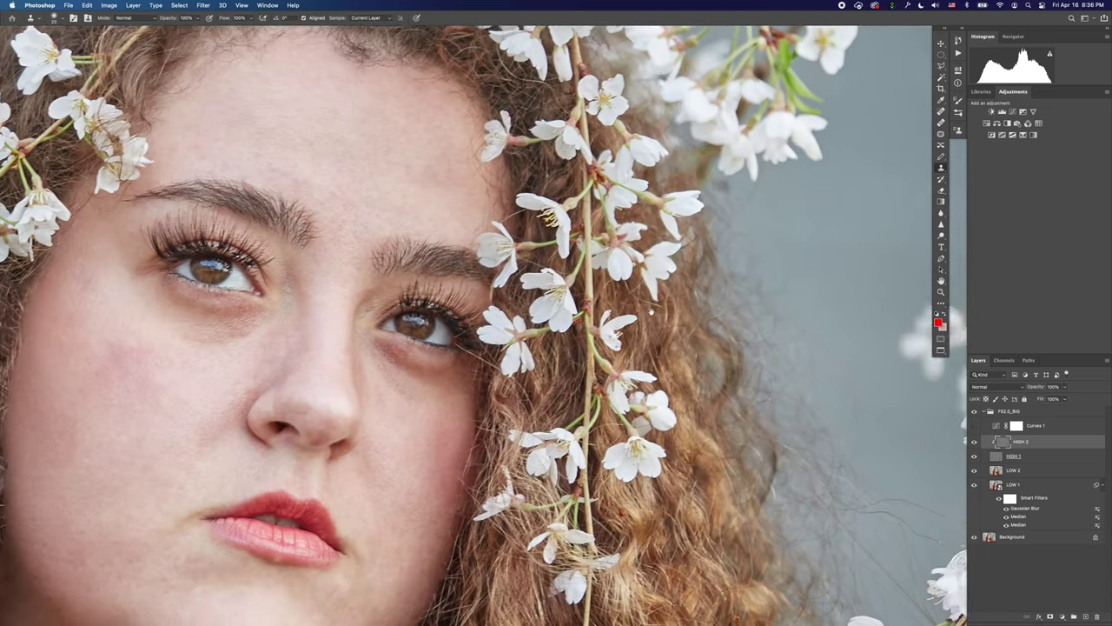
{"action": "scroll", "coordinate": [649, 311], "scroll_direction": "right", "scroll_amount": 10}
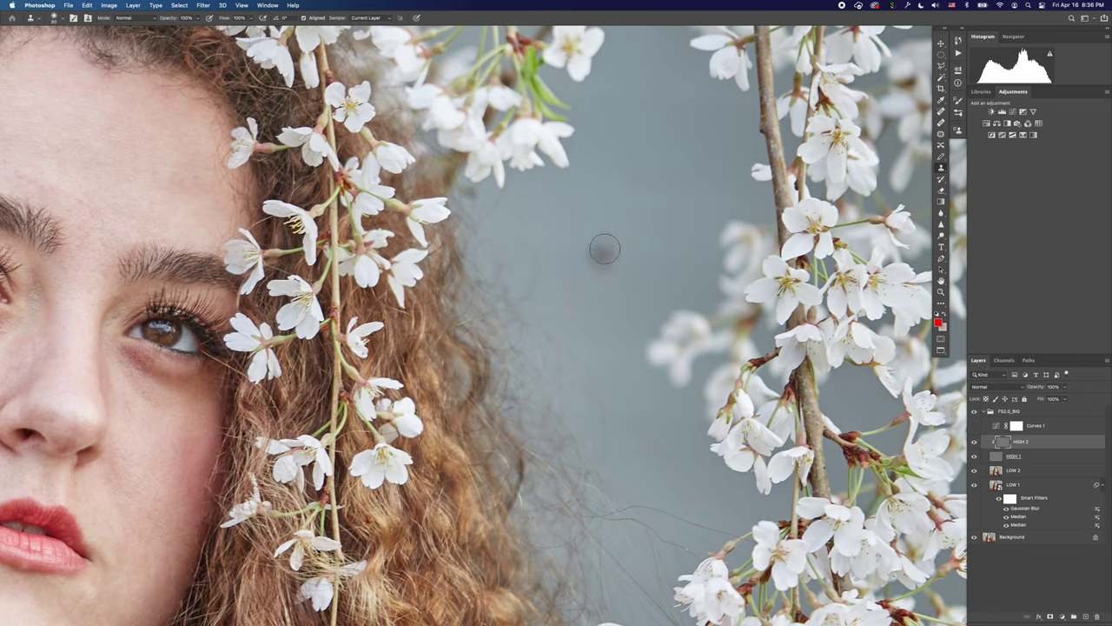
{"action": "mouse_move", "coordinate": [515, 271]}
{"action": "left_mouse_down"}
{"action": "mouse_move", "coordinate": [494, 246]}
{"action": "mouse_move", "coordinate": [526, 234]}
{"action": "left_mouse_up"}
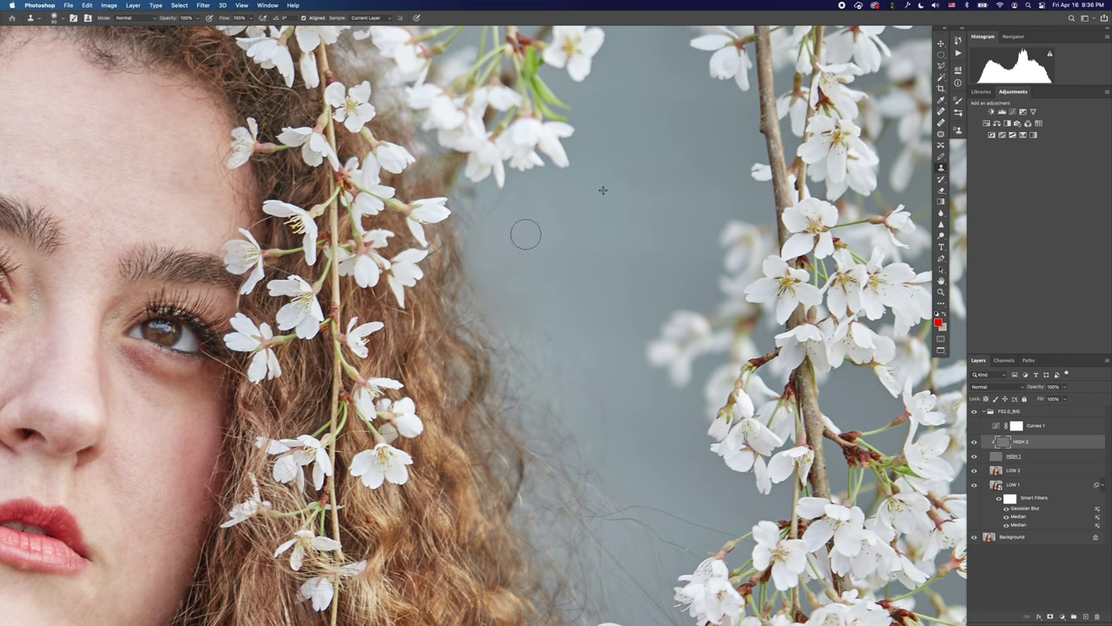
Resample the gray background and clone out the stray hairs along the middle of the right hair edge.
{"action": "mouse_move", "coordinate": [539, 345]}
{"action": "left_mouse_down"}
{"action": "mouse_move", "coordinate": [522, 321]}
{"action": "mouse_move", "coordinate": [538, 368]}
{"action": "mouse_move", "coordinate": [556, 363]}
{"action": "mouse_move", "coordinate": [594, 423]}
{"action": "mouse_move", "coordinate": [564, 431]}
{"action": "mouse_move", "coordinate": [546, 417]}
{"action": "mouse_move", "coordinate": [526, 353]}
{"action": "mouse_move", "coordinate": [520, 397]}
{"action": "mouse_move", "coordinate": [502, 307]}
{"action": "left_mouse_up"}
{"action": "left_click", "coordinate": [555, 336], "text": "alt"}
{"action": "mouse_move", "coordinate": [563, 342]}
{"action": "left_mouse_down"}
{"action": "mouse_move", "coordinate": [481, 287]}
{"action": "mouse_move", "coordinate": [480, 300]}
{"action": "mouse_move", "coordinate": [490, 224]}
{"action": "mouse_move", "coordinate": [481, 204]}
{"action": "mouse_move", "coordinate": [521, 269]}
{"action": "left_mouse_up"}
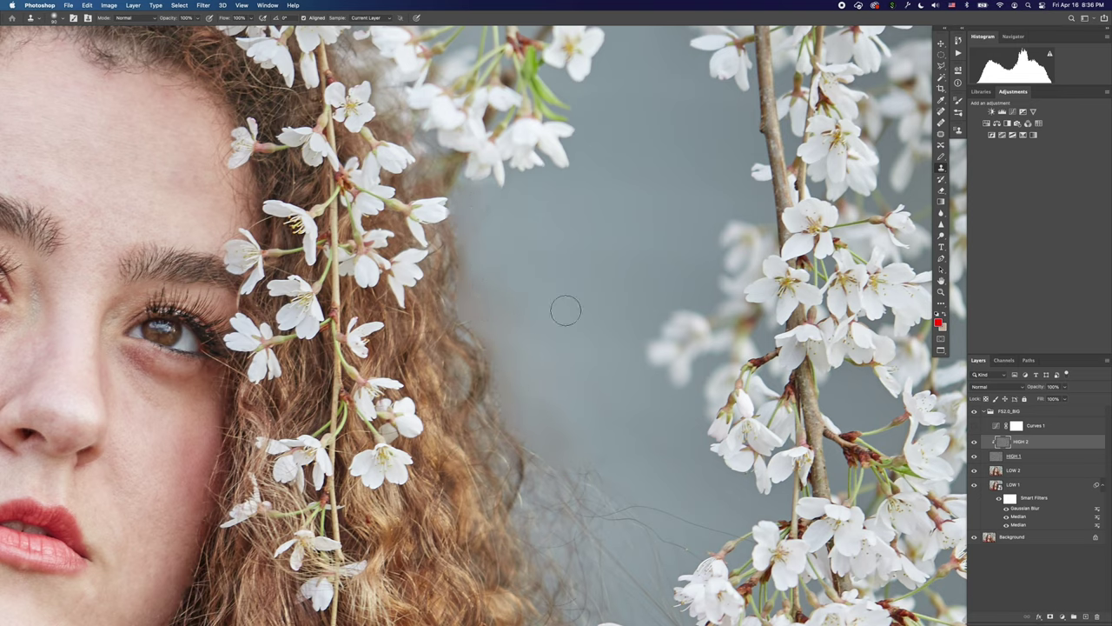
{"action": "left_click_drag", "start_coordinate": [562, 327], "coordinate": [530, 225]}
{"action": "left_click", "coordinate": [525, 254], "text": "alt"}
{"action": "mouse_move", "coordinate": [565, 370]}
{"action": "left_mouse_down"}
{"action": "mouse_move", "coordinate": [566, 392]}
{"action": "mouse_move", "coordinate": [545, 357]}
{"action": "left_mouse_up"}
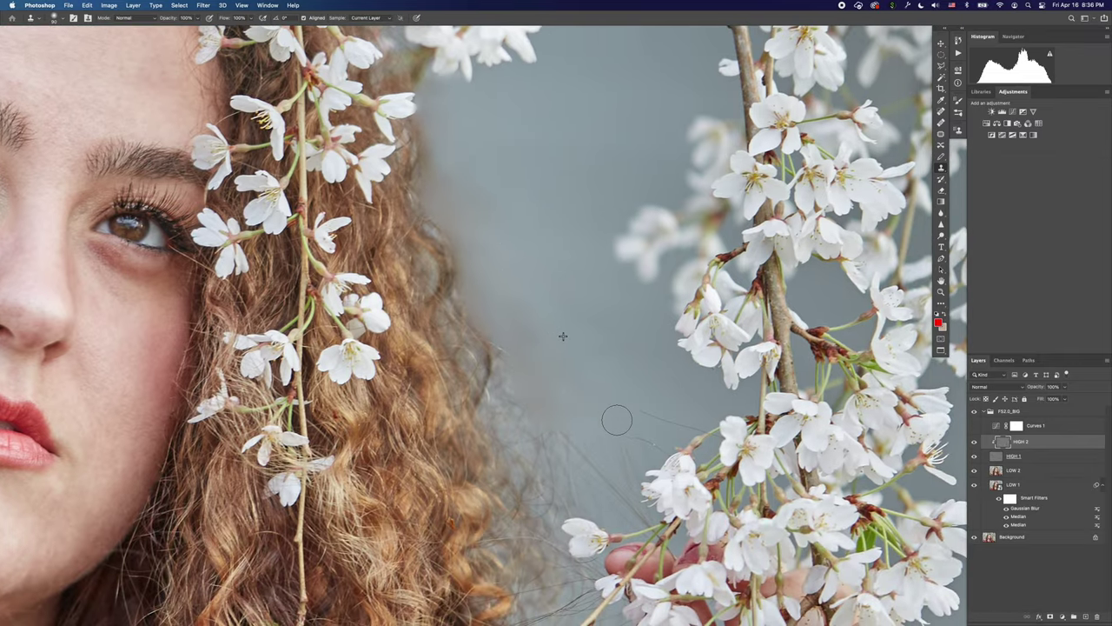
Clone out the long strands crossing the background between the right hair edge and the blossoms above the hand.
{"action": "mouse_move", "coordinate": [617, 420]}
{"action": "left_mouse_down"}
{"action": "mouse_move", "coordinate": [685, 424]}
{"action": "mouse_move", "coordinate": [657, 400]}
{"action": "mouse_move", "coordinate": [670, 346]}
{"action": "left_mouse_up"}
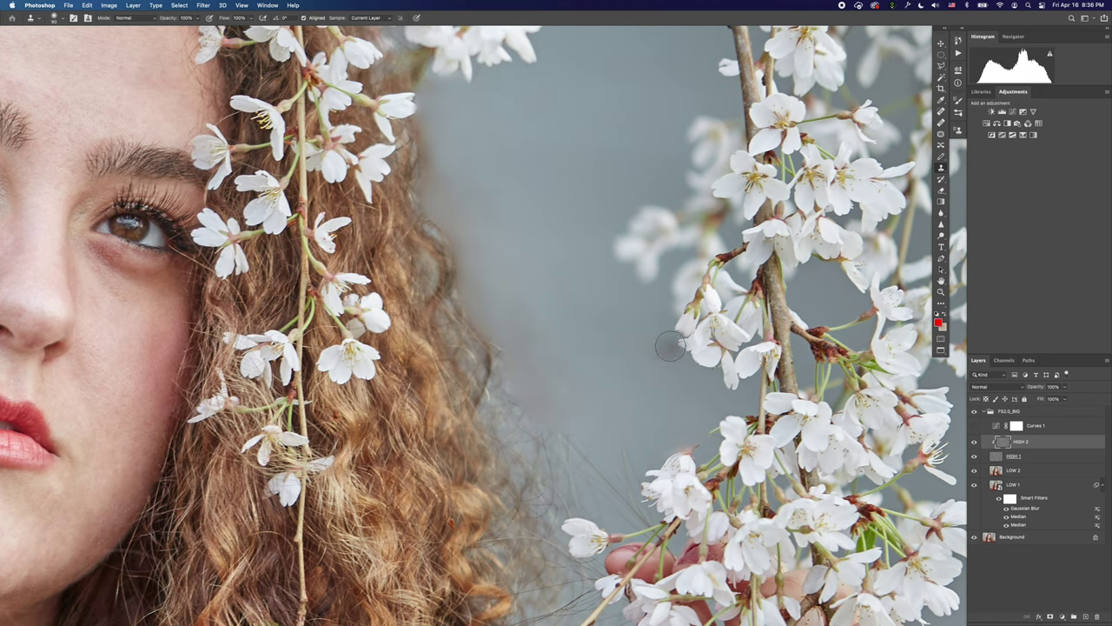
{"action": "right_click", "coordinate": [635, 346], "text": "super"}
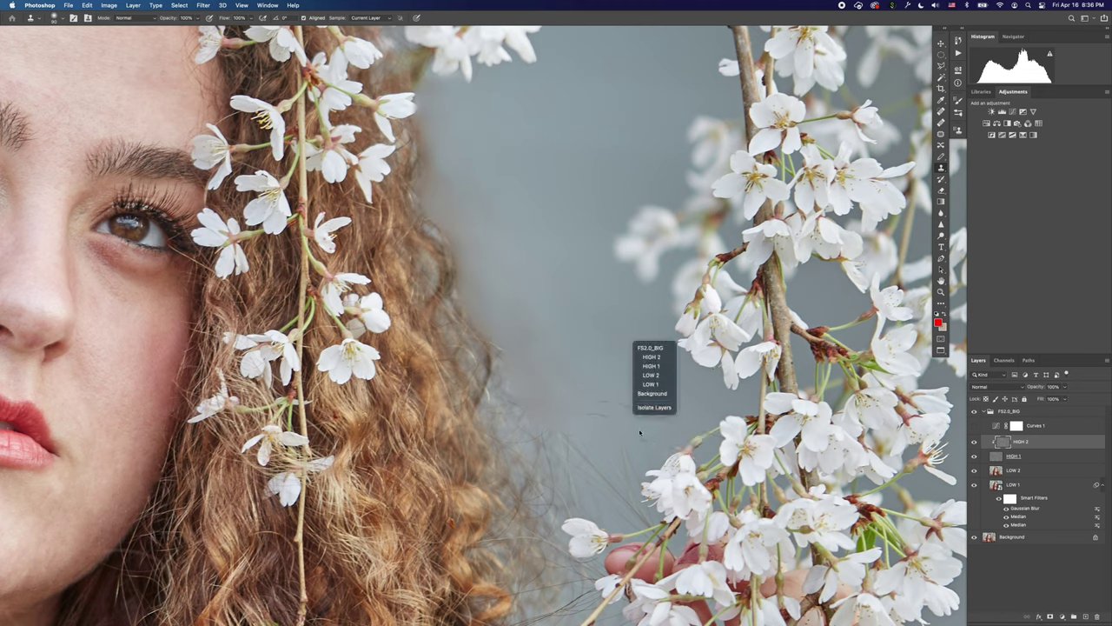
{"action": "left_click", "coordinate": [601, 385]}
{"action": "mouse_move", "coordinate": [613, 322]}
{"action": "left_mouse_down", "text": "ctrl+alt"}
{"action": "mouse_move", "coordinate": [610, 425]}
{"action": "mouse_move", "coordinate": [635, 403]}
{"action": "left_mouse_up", "text": "ctrl+alt"}
{"action": "left_click", "coordinate": [605, 348], "text": "alt"}
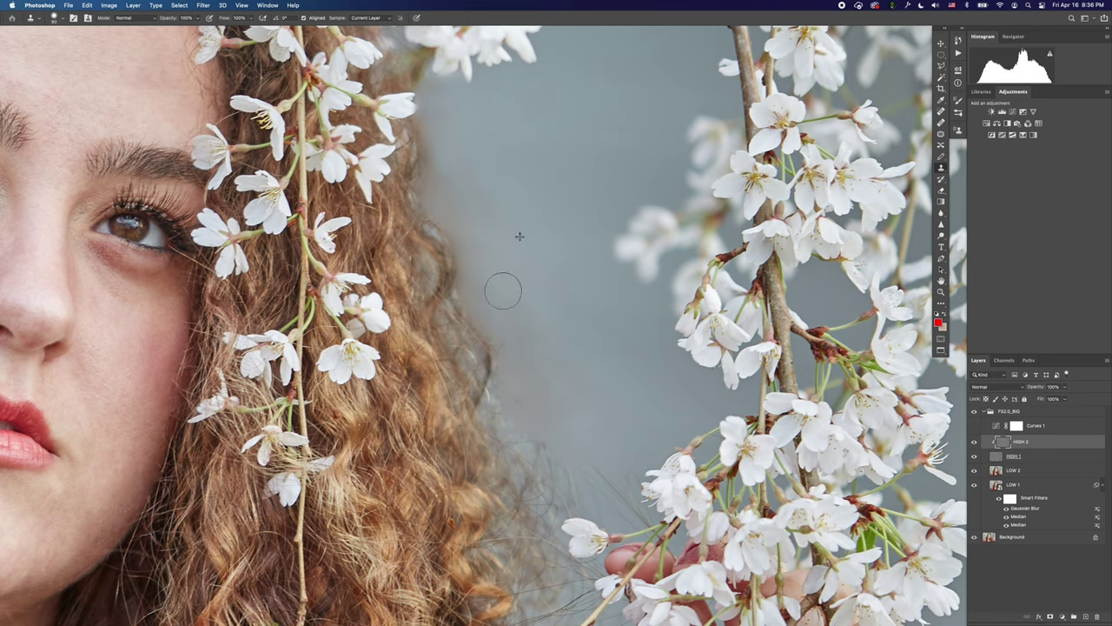
Undo the last clone stroke and clean the remaining wisps in the background gap above the held blossoms.
{"action": "left_click", "coordinate": [562, 311]}
{"action": "key", "text": "super+z"}
{"action": "mouse_move", "coordinate": [549, 434]}
{"action": "left_mouse_down"}
{"action": "mouse_move", "coordinate": [564, 459]}
{"action": "mouse_move", "coordinate": [618, 470]}
{"action": "mouse_move", "coordinate": [578, 484]}
{"action": "mouse_move", "coordinate": [583, 464]}
{"action": "left_mouse_up"}
{"action": "left_click_drag", "start_coordinate": [560, 303], "coordinate": [579, 374]}
Reduce the clone brush size and remove the fine flyaways between the lower-right curls and the blossoms in the hand.
{"action": "scroll", "coordinate": [580, 375], "scroll_direction": "up", "scroll_amount": 2}
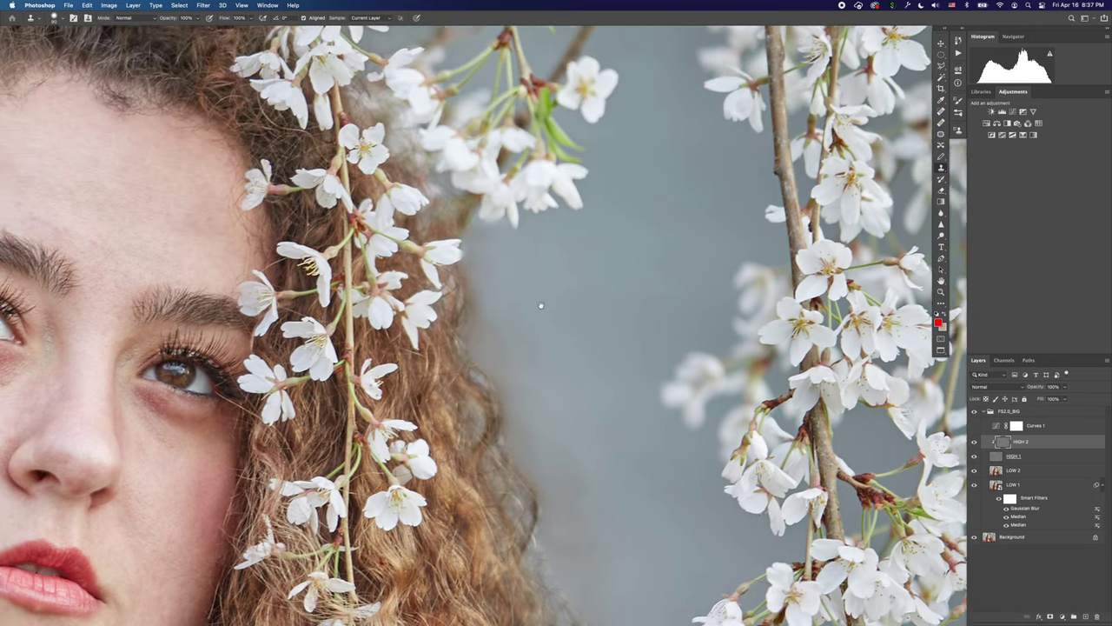
{"action": "scroll", "coordinate": [539, 305], "scroll_direction": "down", "scroll_amount": 6}
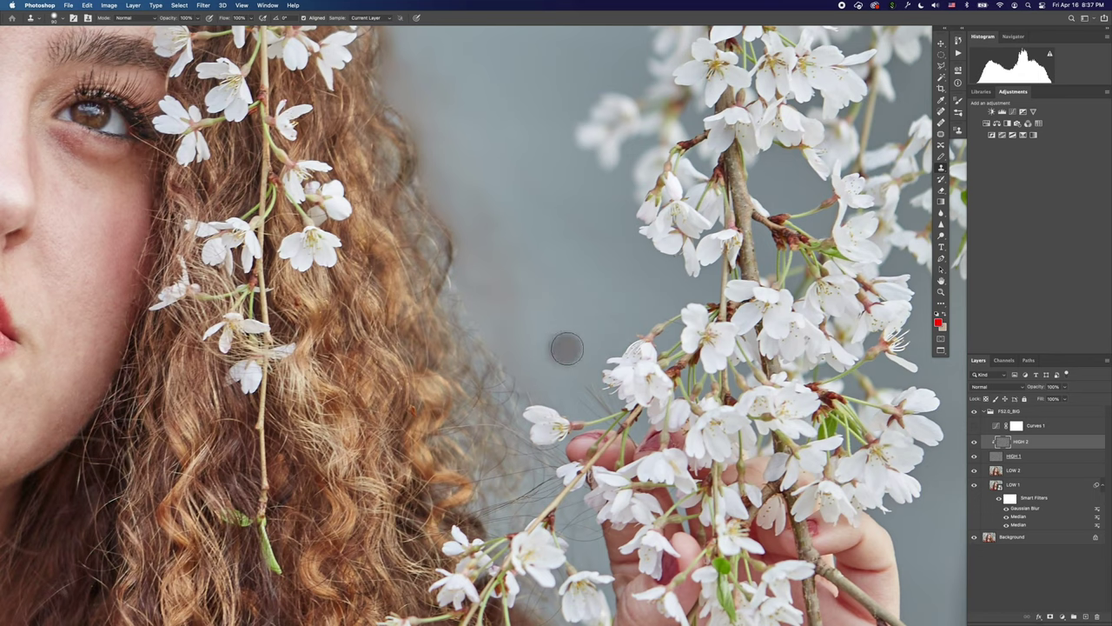
{"action": "key", "text": "bracketleft"}
{"action": "key", "text": "bracketleft"}
{"action": "key", "text": "bracketleft"}
{"action": "key", "text": "bracketleft"}
{"action": "key", "text": "bracketleft"}
{"action": "key", "text": "bracketleft"}
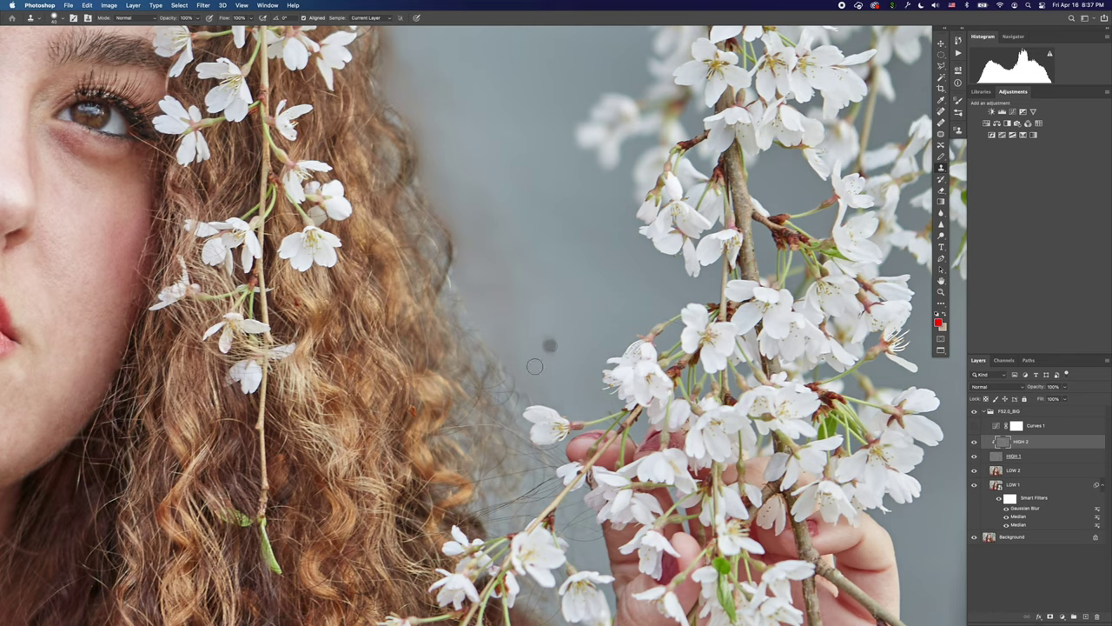
{"action": "mouse_move", "coordinate": [532, 333]}
{"action": "left_mouse_down"}
{"action": "mouse_move", "coordinate": [588, 226]}
{"action": "mouse_move", "coordinate": [631, 244]}
{"action": "mouse_move", "coordinate": [631, 232]}
{"action": "mouse_move", "coordinate": [626, 260]}
{"action": "mouse_move", "coordinate": [633, 250]}
{"action": "left_mouse_up"}
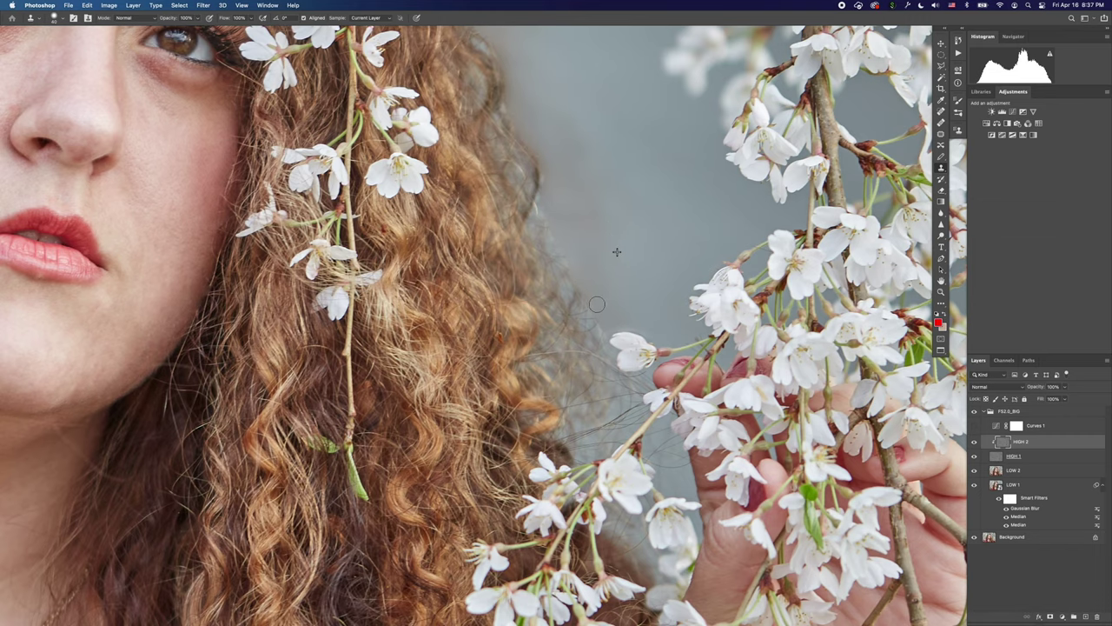
On LOW 2, blend the gray background beside the upper right hair edge with an enlarged Mixer Brush.
{"action": "scroll", "coordinate": [610, 261], "scroll_direction": "up", "scroll_amount": 5}
{"action": "scroll", "coordinate": [610, 260], "scroll_direction": "left", "scroll_amount": 1}
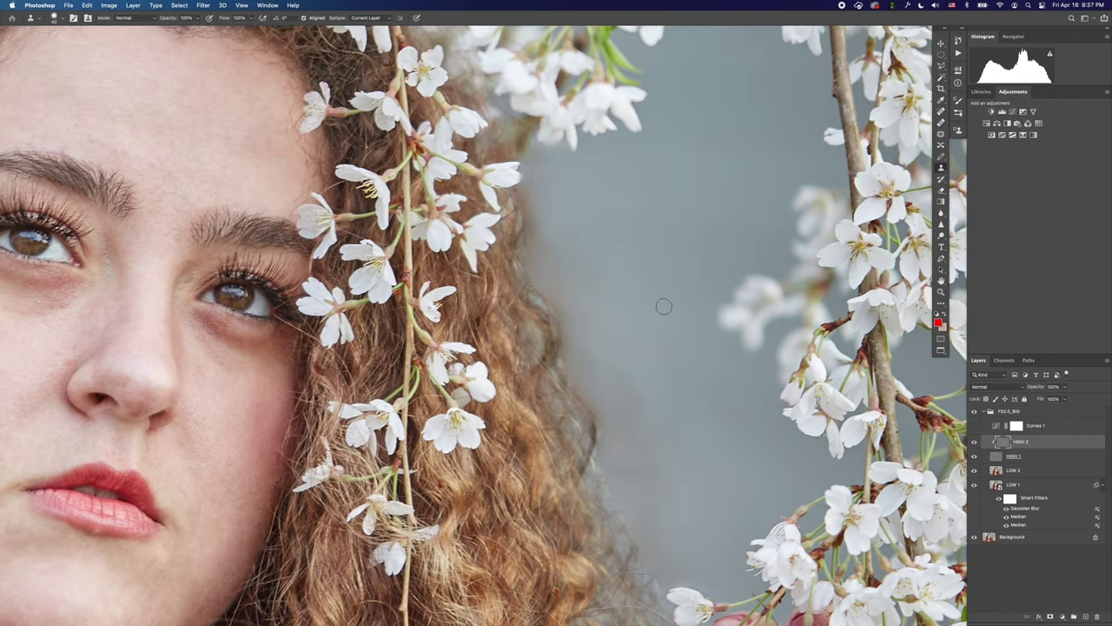
{"action": "left_click", "coordinate": [996, 471]}
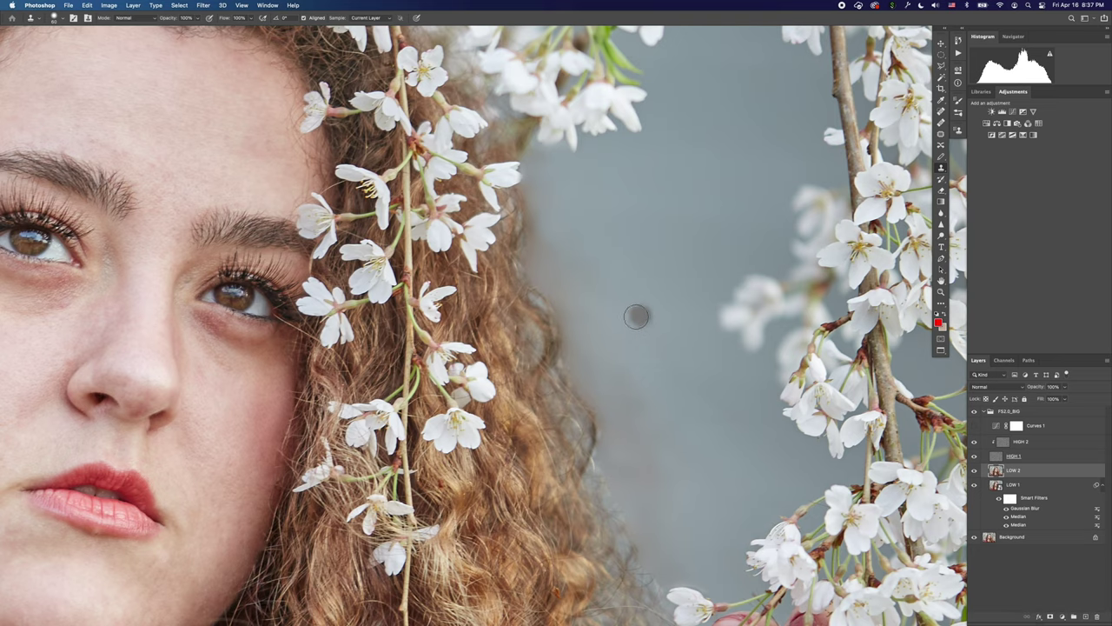
{"action": "left_click_drag", "start_coordinate": [641, 316], "coordinate": [640, 287]}
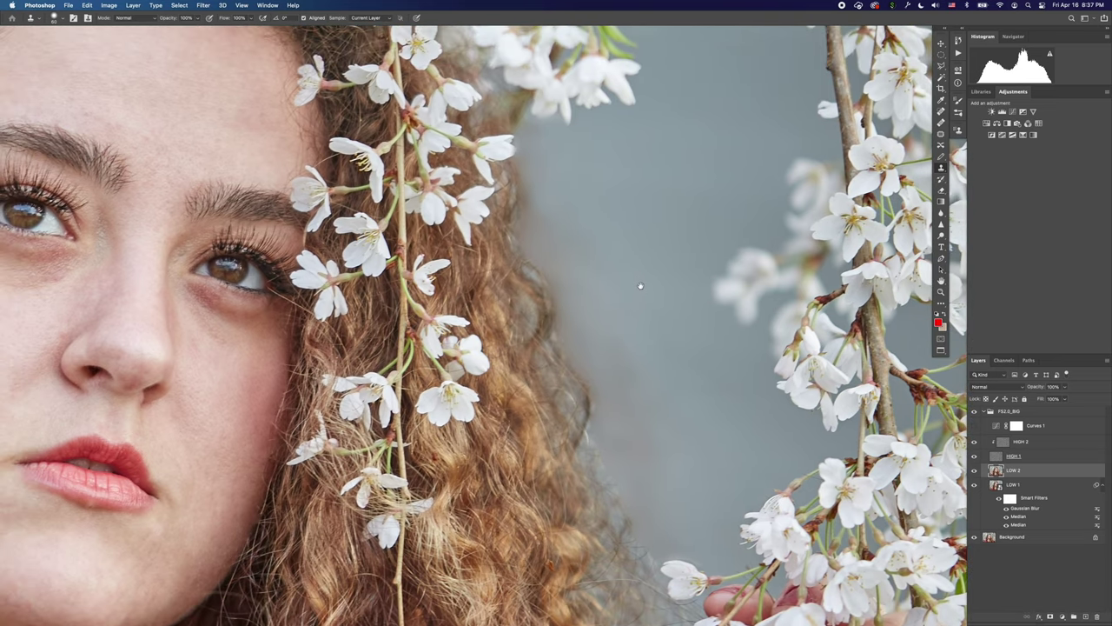
{"action": "key", "text": "b"}
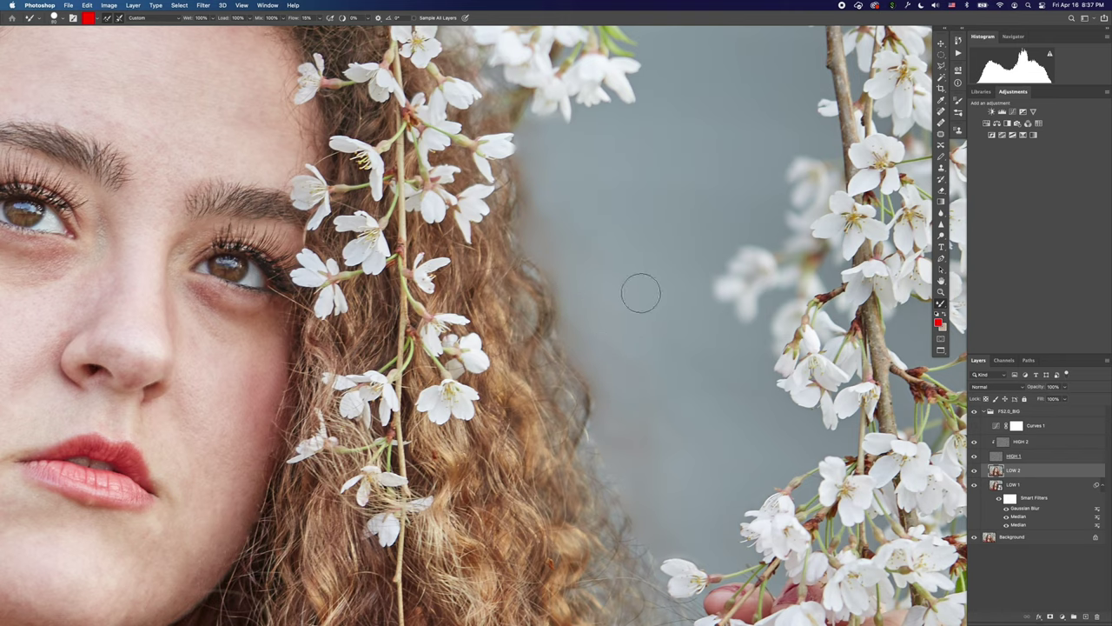
{"action": "key", "text": "bracketright"}
{"action": "key", "text": "bracketright"}
{"action": "scroll", "coordinate": [603, 269], "scroll_direction": "up", "scroll_amount": 5}
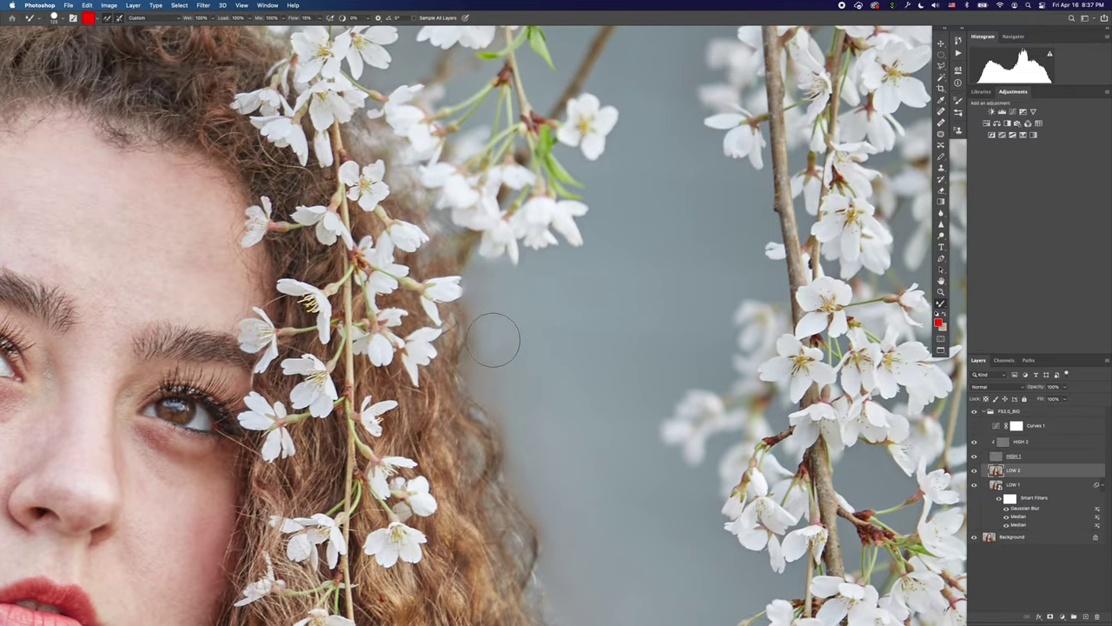
{"action": "scroll", "coordinate": [498, 362], "scroll_direction": "down", "scroll_amount": 5}
{"action": "scroll", "coordinate": [499, 363], "scroll_direction": "right", "scroll_amount": 3}
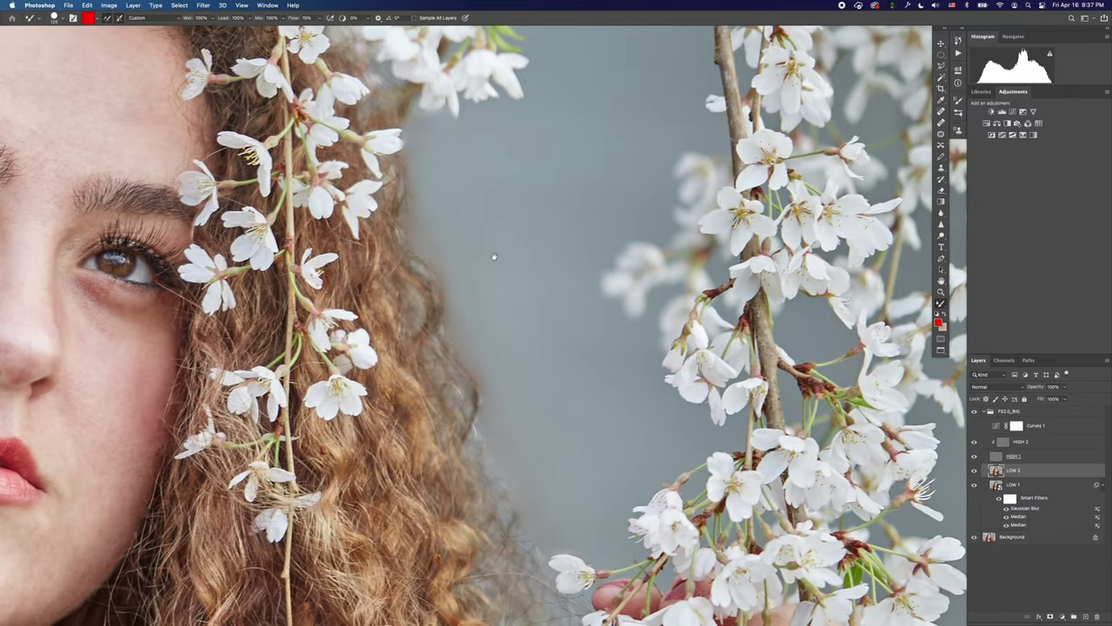
{"action": "left_click_drag", "start_coordinate": [518, 332], "coordinate": [513, 335]}
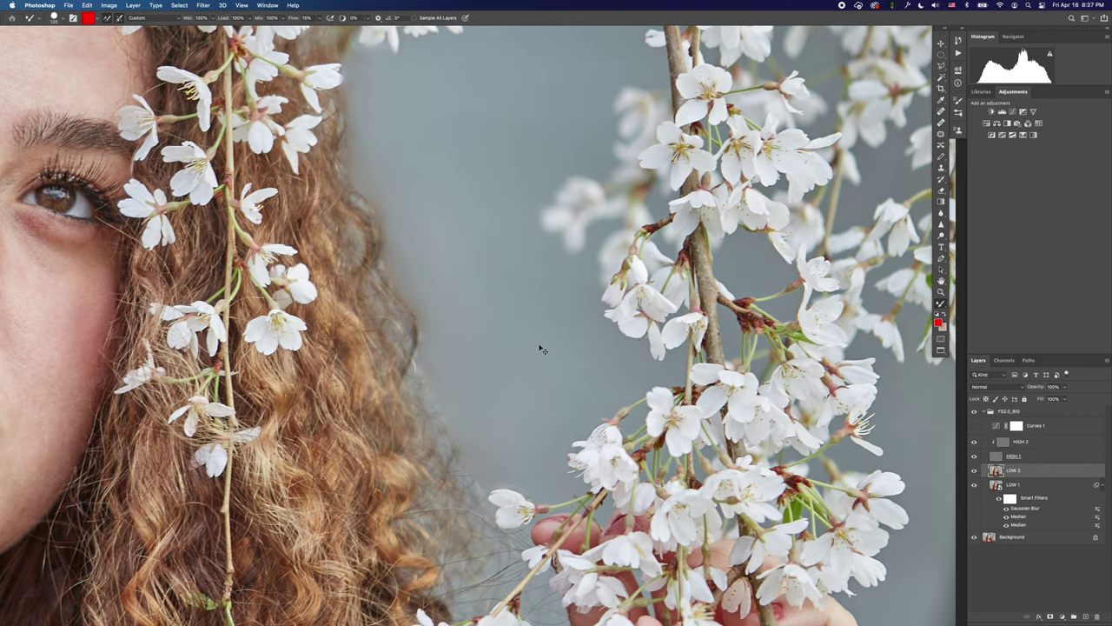
Even out the gray tones in the wide background gap between the right-hand curls and the blossom branch with the Mixer Brush.
{"action": "key", "text": "super+minus"}
{"action": "key", "text": "super+minus"}
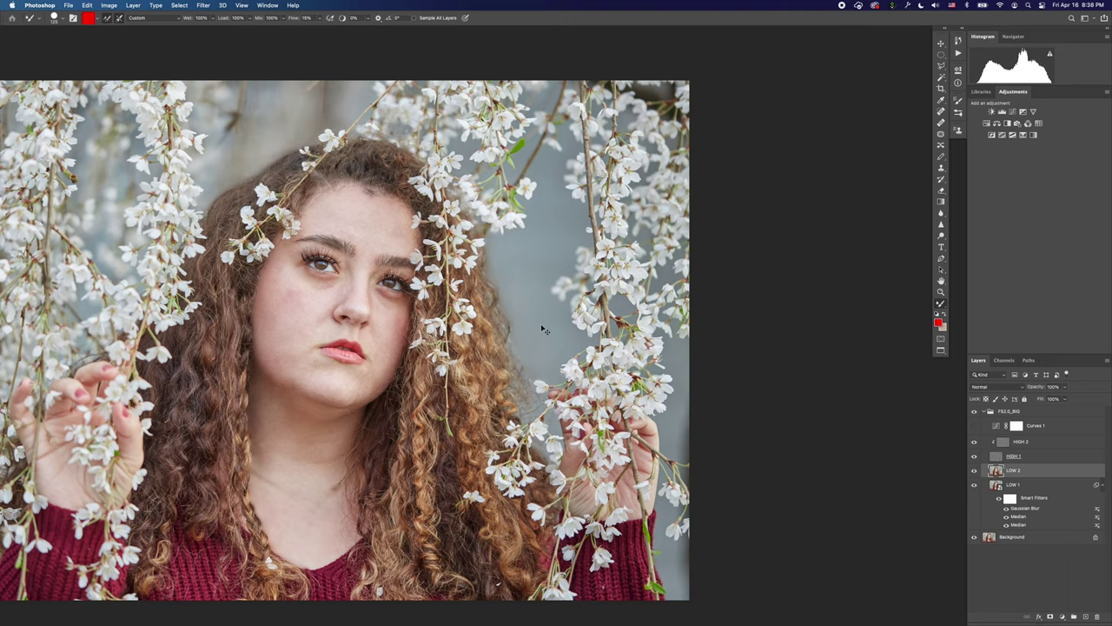
{"action": "key", "text": "super+equal"}
{"action": "key", "text": "super+equal"}
{"action": "key", "text": "super+equal"}
{"action": "key", "text": "super+equal"}
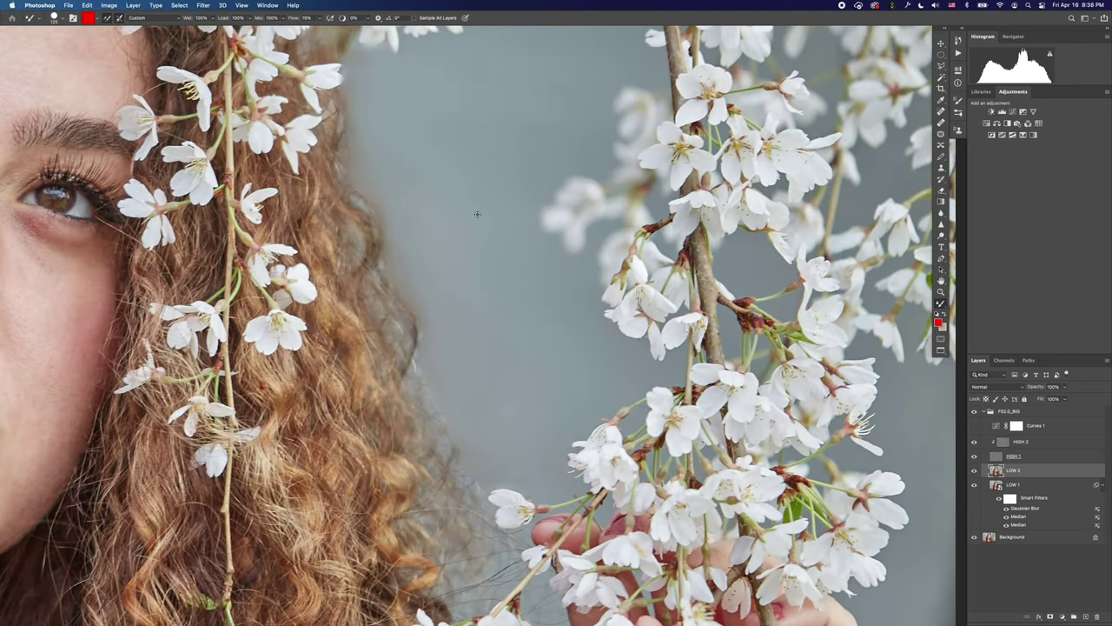
{"action": "mouse_move", "coordinate": [477, 215]}
{"action": "left_mouse_down"}
{"action": "mouse_move", "coordinate": [466, 290]}
{"action": "mouse_move", "coordinate": [478, 318]}
{"action": "mouse_move", "coordinate": [476, 278]}
{"action": "mouse_move", "coordinate": [464, 291]}
{"action": "left_mouse_up"}
{"action": "mouse_move", "coordinate": [446, 240]}
{"action": "left_mouse_down"}
{"action": "mouse_move", "coordinate": [455, 242]}
{"action": "mouse_move", "coordinate": [445, 205]}
{"action": "mouse_move", "coordinate": [450, 220]}
{"action": "mouse_move", "coordinate": [464, 153]}
{"action": "left_mouse_up"}
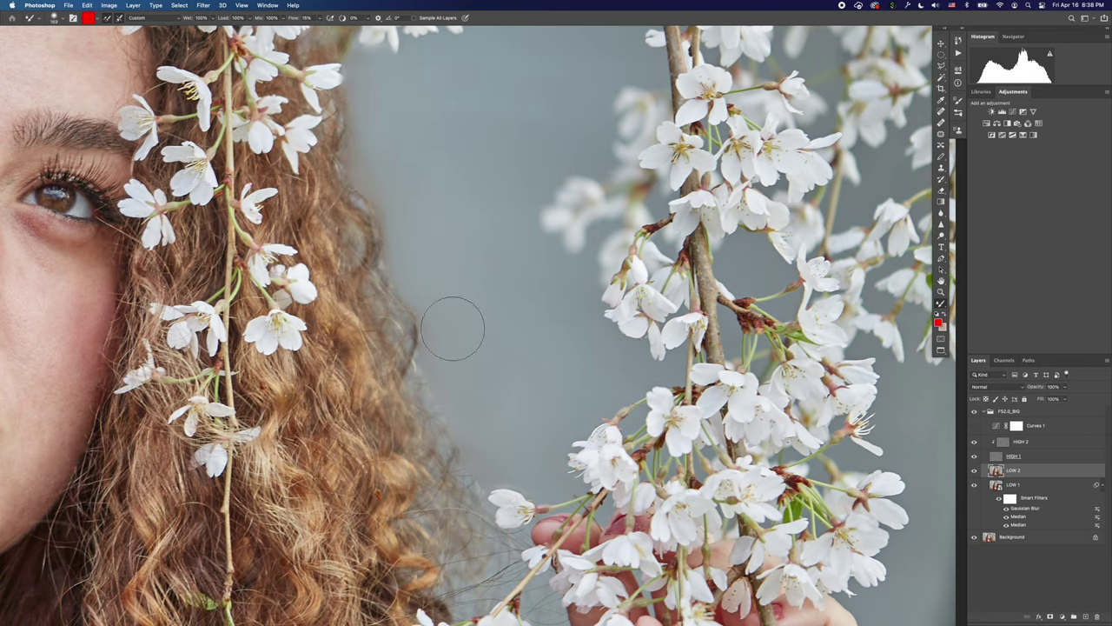
{"action": "scroll", "coordinate": [486, 287], "scroll_direction": "up", "scroll_amount": 2}
{"action": "scroll", "coordinate": [485, 287], "scroll_direction": "up", "scroll_amount": 2}
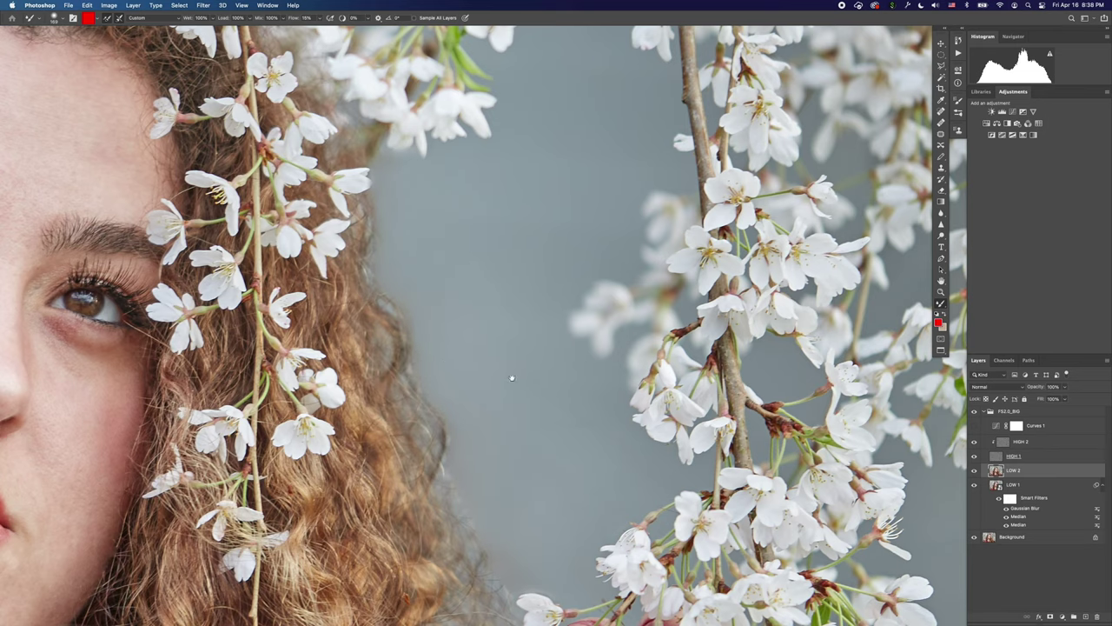
{"action": "scroll", "coordinate": [501, 292], "scroll_direction": "down", "scroll_amount": 4}
{"action": "scroll", "coordinate": [500, 291], "scroll_direction": "down", "scroll_amount": 3}
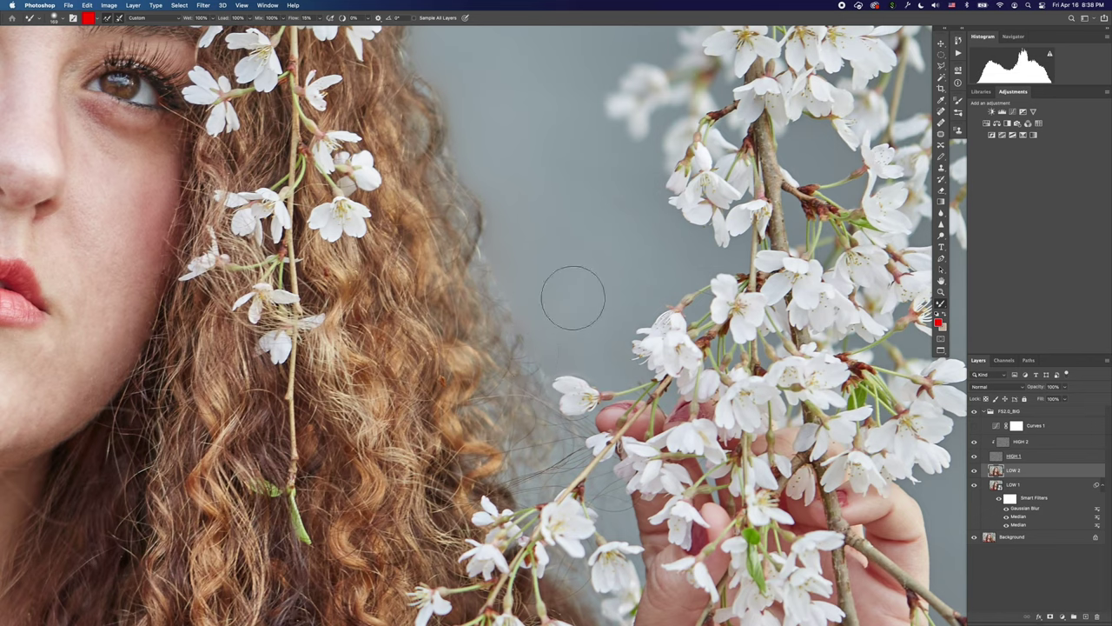
On HIGH 2, clone clean background over the flyaway hairs along the lower right hair edge with the Clone Stamp.
{"action": "key", "text": "s"}
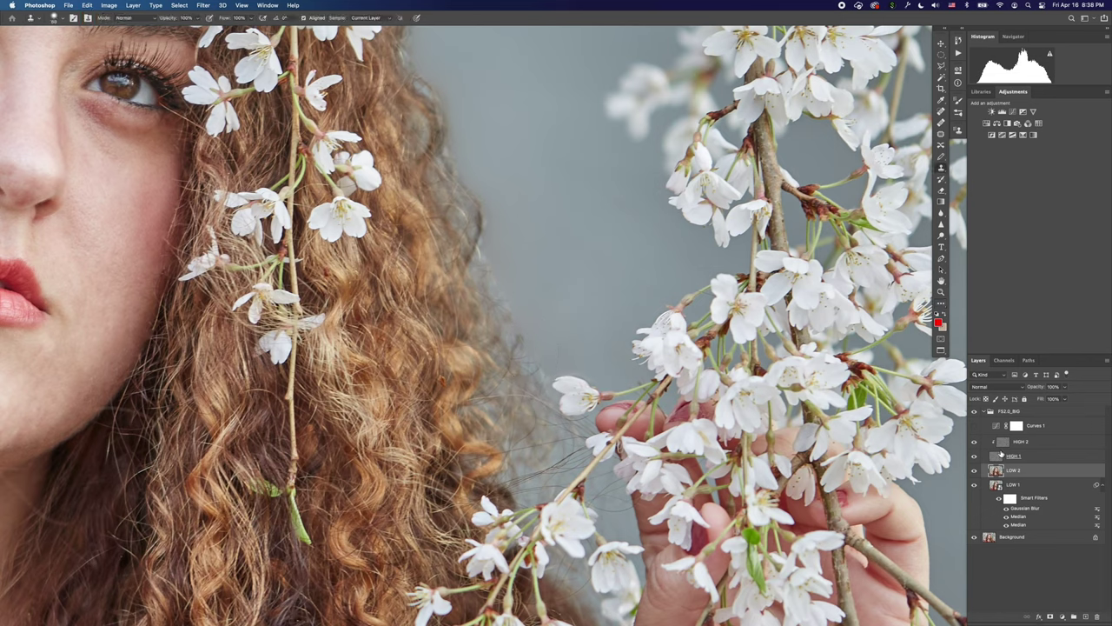
{"action": "left_click", "coordinate": [1002, 441]}
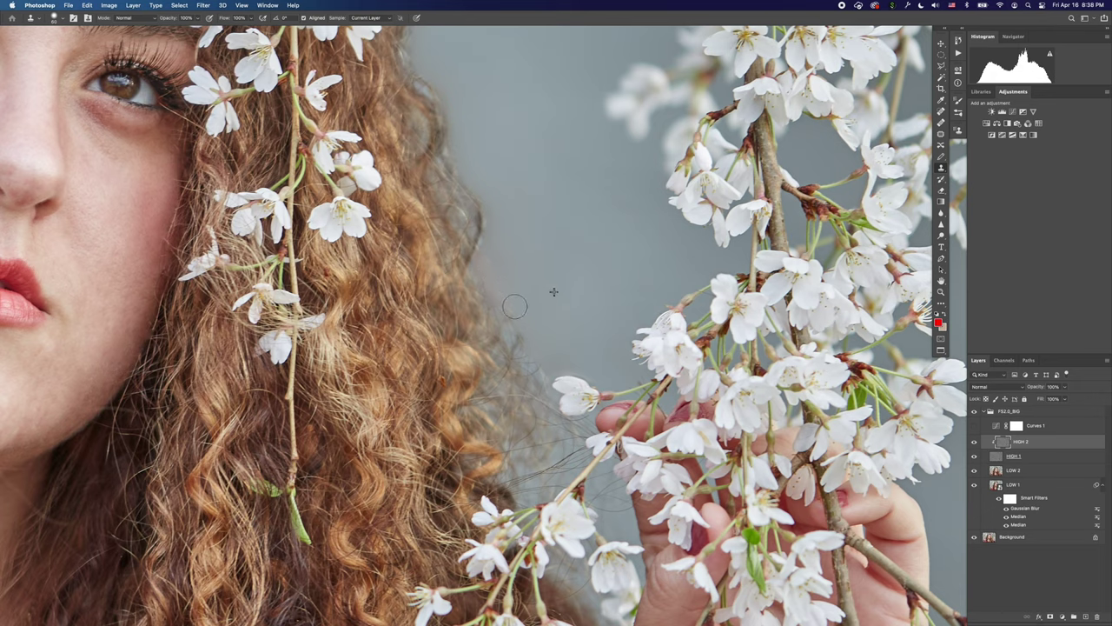
{"action": "left_click_drag", "start_coordinate": [521, 321], "coordinate": [523, 348]}
{"action": "left_click_drag", "start_coordinate": [493, 201], "coordinate": [509, 194]}
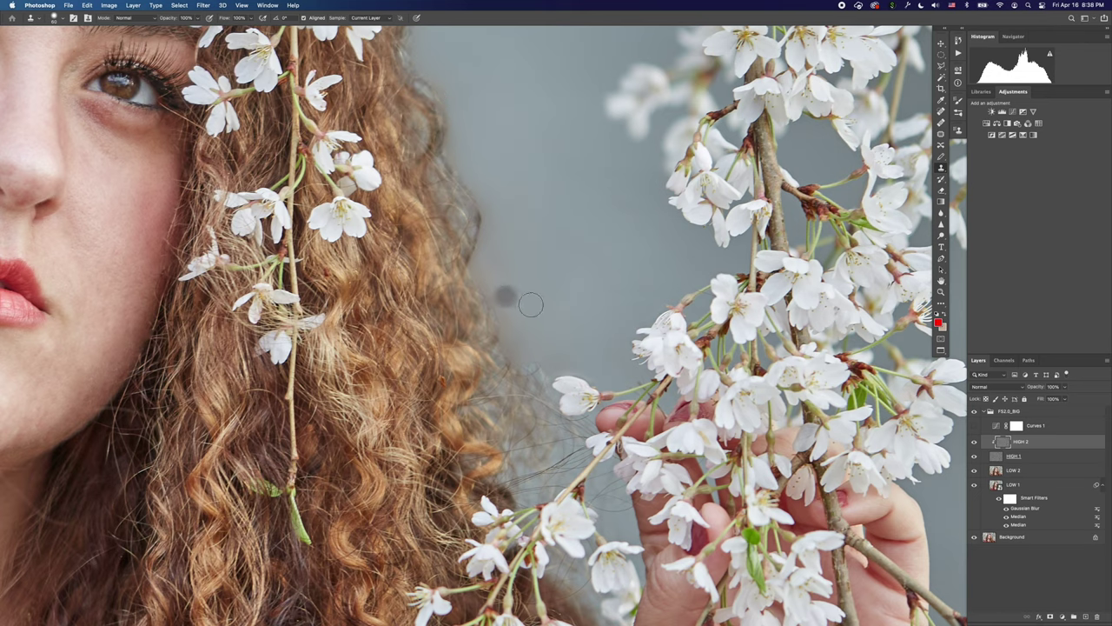
{"action": "left_click", "coordinate": [541, 280]}
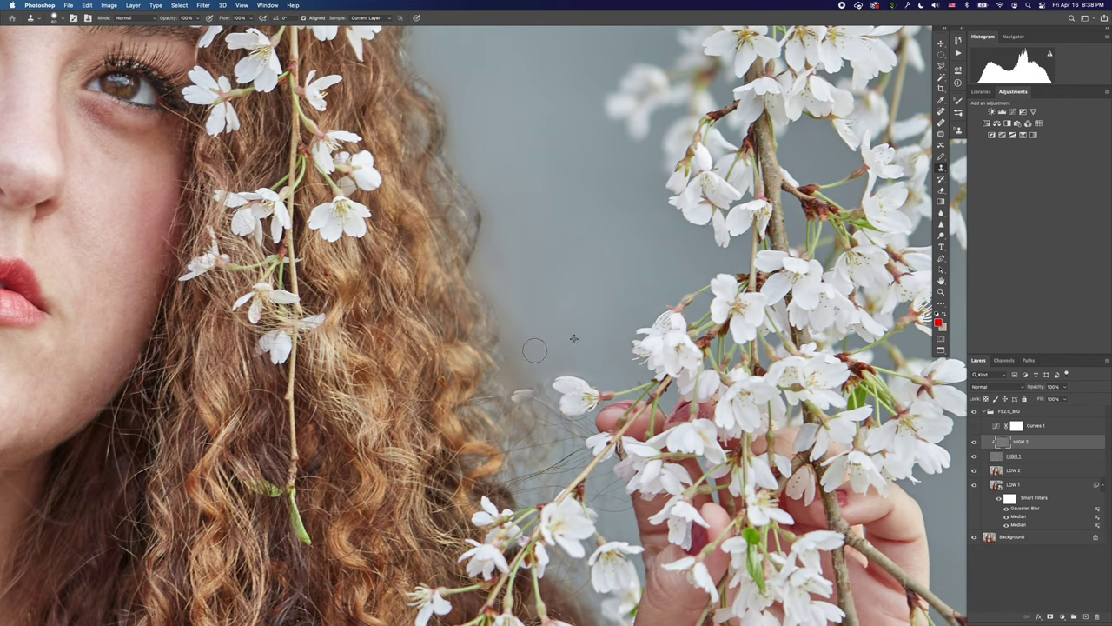
{"action": "left_click_drag", "start_coordinate": [574, 323], "coordinate": [529, 383]}
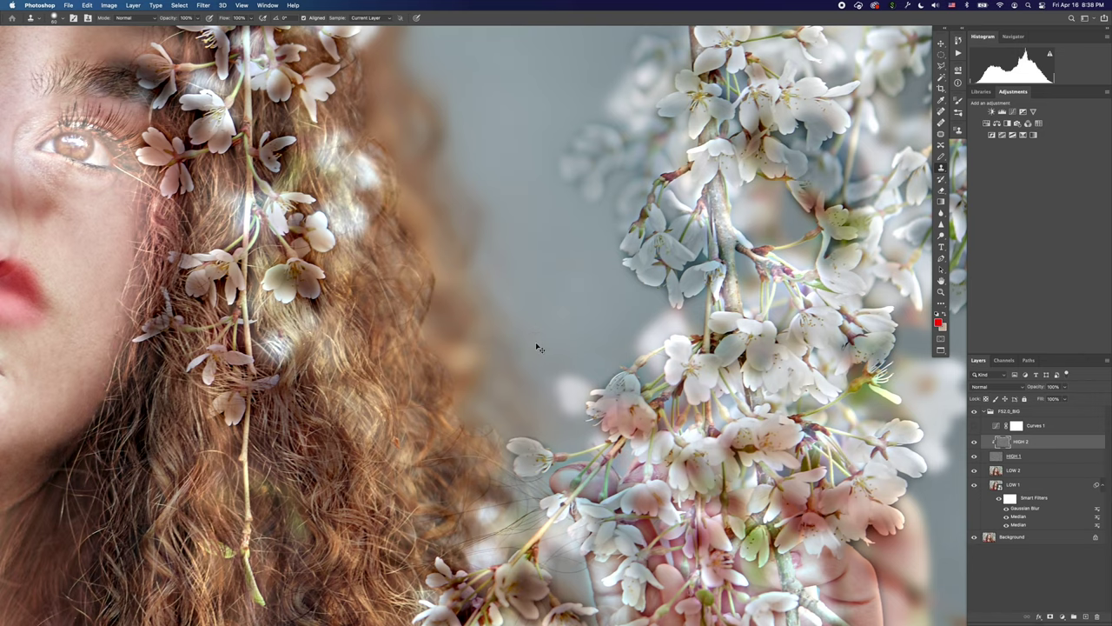
{"action": "left_click", "coordinate": [533, 339]}
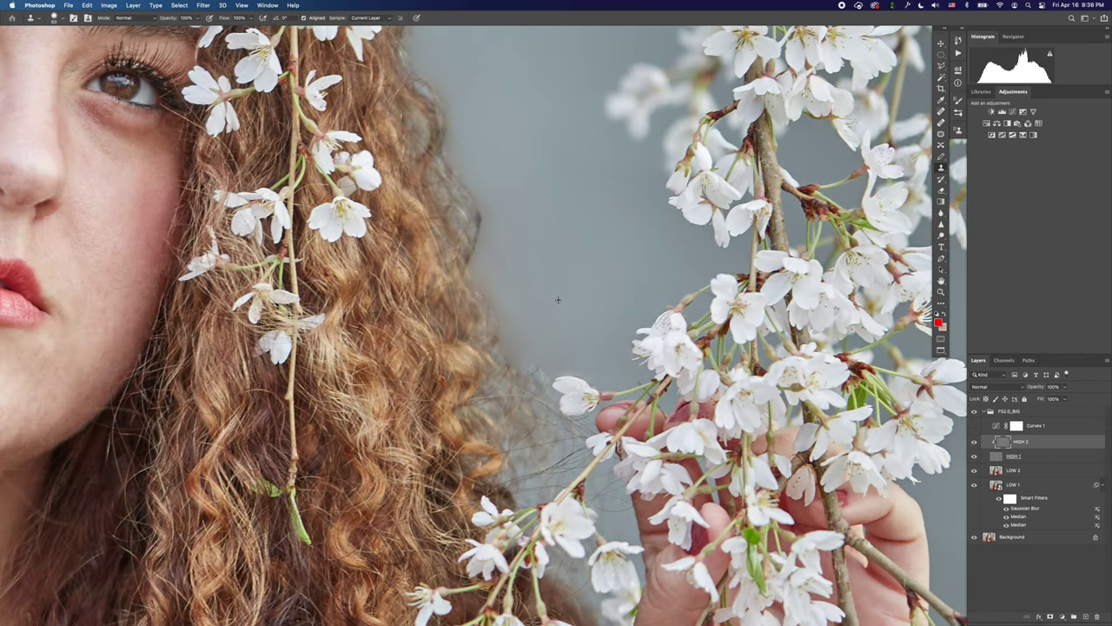
Clone out the fine strands between the lower right curls and the single blossom beside the fingertip.
{"action": "left_click_drag", "start_coordinate": [534, 380], "coordinate": [529, 405]}
{"action": "mouse_move", "coordinate": [528, 385]}
{"action": "left_mouse_down"}
{"action": "mouse_move", "coordinate": [511, 419]}
{"action": "mouse_move", "coordinate": [499, 412]}
{"action": "mouse_move", "coordinate": [535, 448]}
{"action": "mouse_move", "coordinate": [533, 429]}
{"action": "mouse_move", "coordinate": [543, 457]}
{"action": "mouse_move", "coordinate": [523, 473]}
{"action": "mouse_move", "coordinate": [558, 447]}
{"action": "mouse_move", "coordinate": [543, 422]}
{"action": "left_mouse_up"}
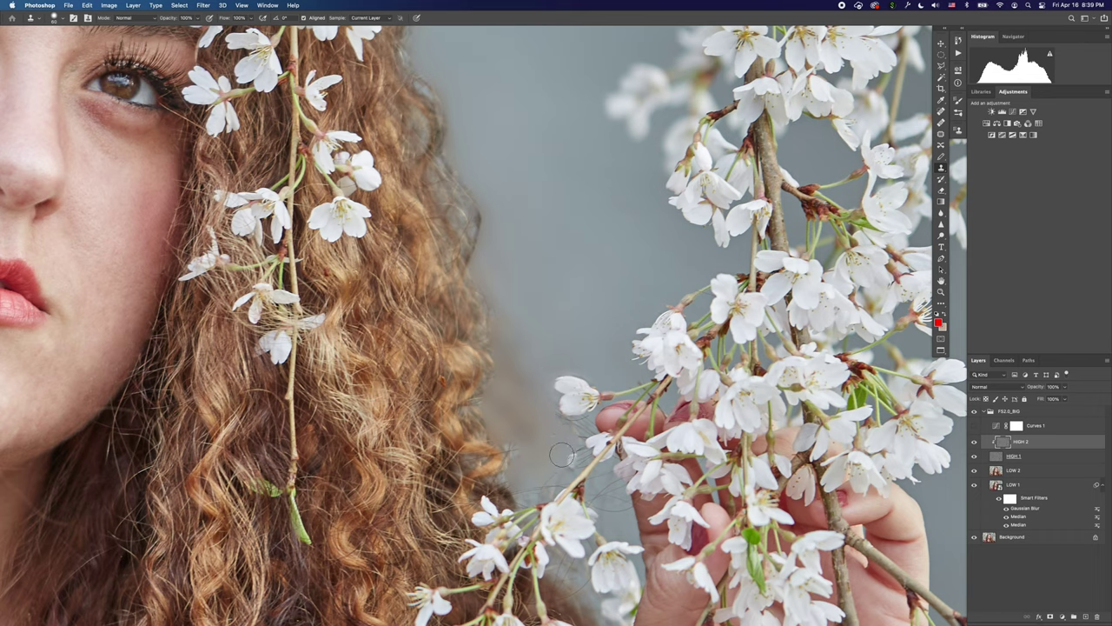
{"action": "mouse_move", "coordinate": [573, 450]}
{"action": "left_mouse_down"}
{"action": "mouse_move", "coordinate": [535, 429]}
{"action": "mouse_move", "coordinate": [542, 402]}
{"action": "mouse_move", "coordinate": [528, 426]}
{"action": "left_mouse_up"}
{"action": "left_click", "coordinate": [531, 420]}
Undo the stray clone dab beside the held blossoms, resample clean background and readjust the Clone Stamp brush's size and hardness.
{"action": "scroll", "coordinate": [549, 253], "scroll_direction": "down", "scroll_amount": 5}
{"action": "scroll", "coordinate": [549, 253], "scroll_direction": "left", "scroll_amount": 4}
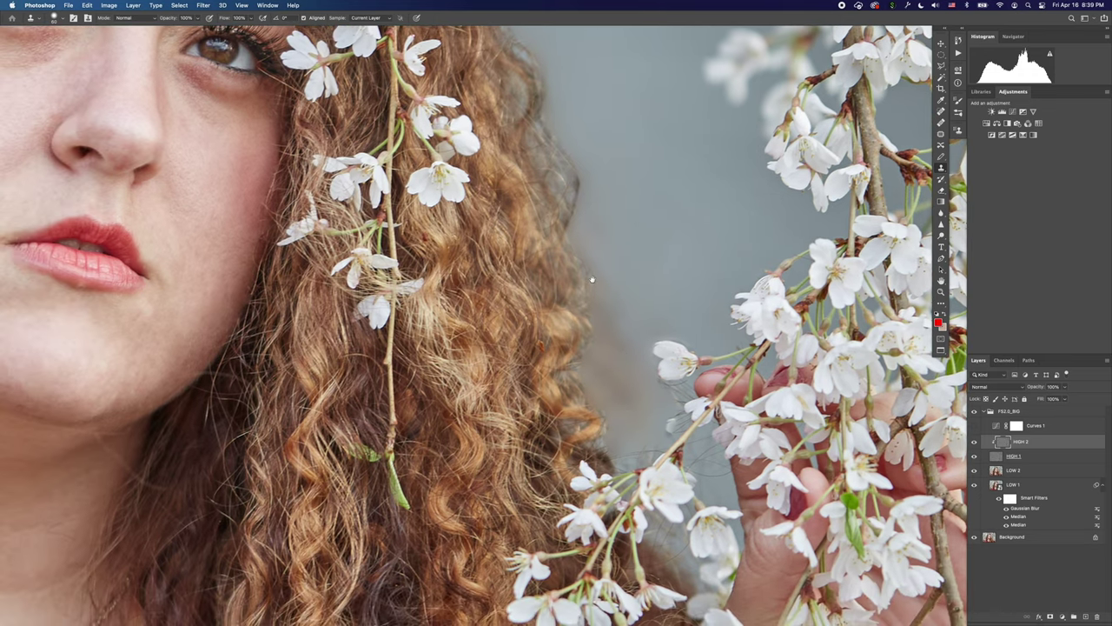
{"action": "scroll", "coordinate": [580, 227], "scroll_direction": "down", "scroll_amount": 3}
{"action": "scroll", "coordinate": [579, 226], "scroll_direction": "left", "scroll_amount": 2}
{"action": "scroll", "coordinate": [539, 244], "scroll_direction": "right", "scroll_amount": 8}
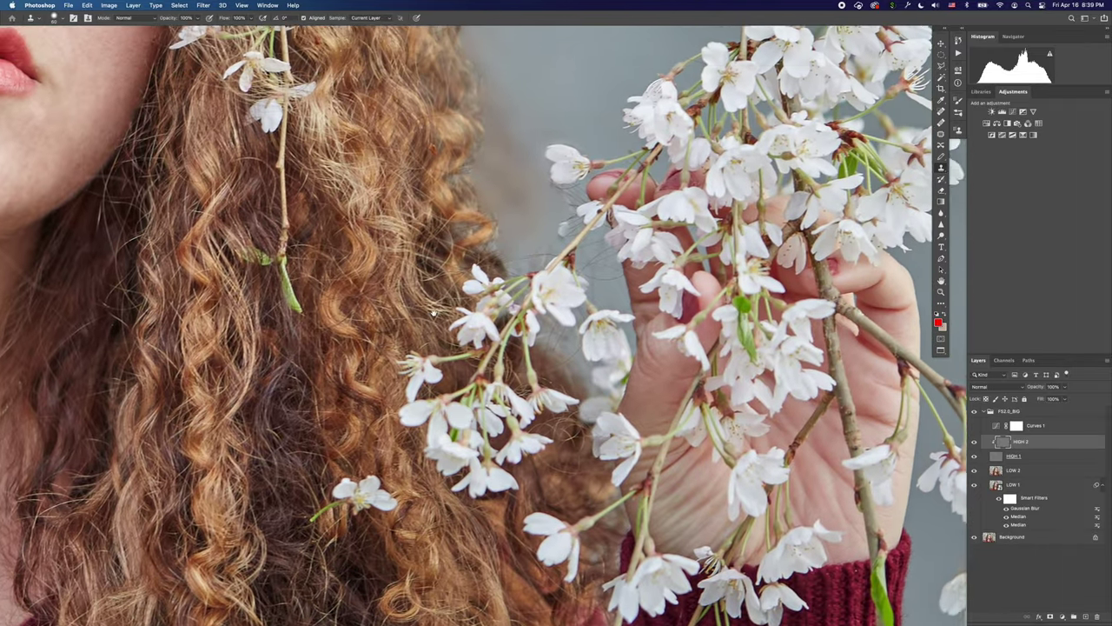
{"action": "scroll", "coordinate": [493, 262], "scroll_direction": "right", "scroll_amount": 1}
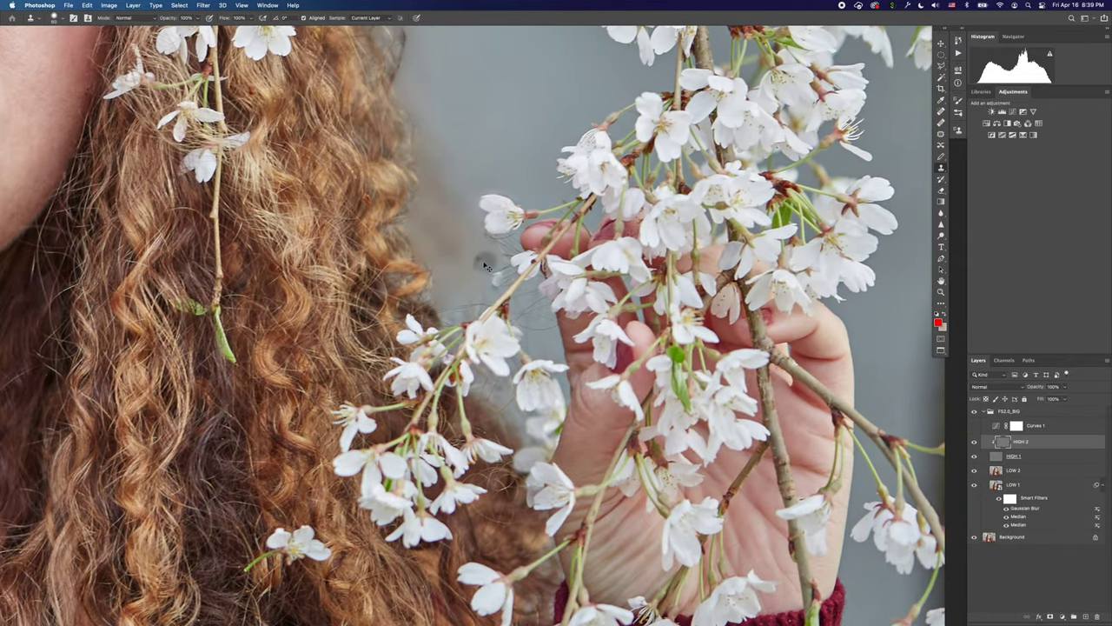
{"action": "key", "text": "super+plus"}
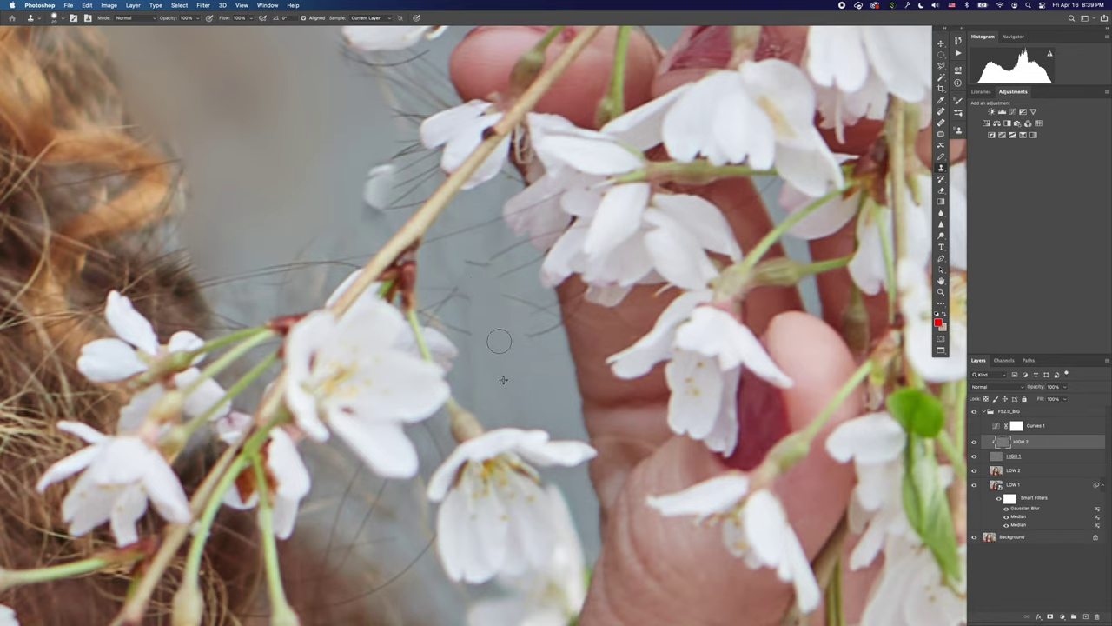
{"action": "left_click", "coordinate": [536, 329]}
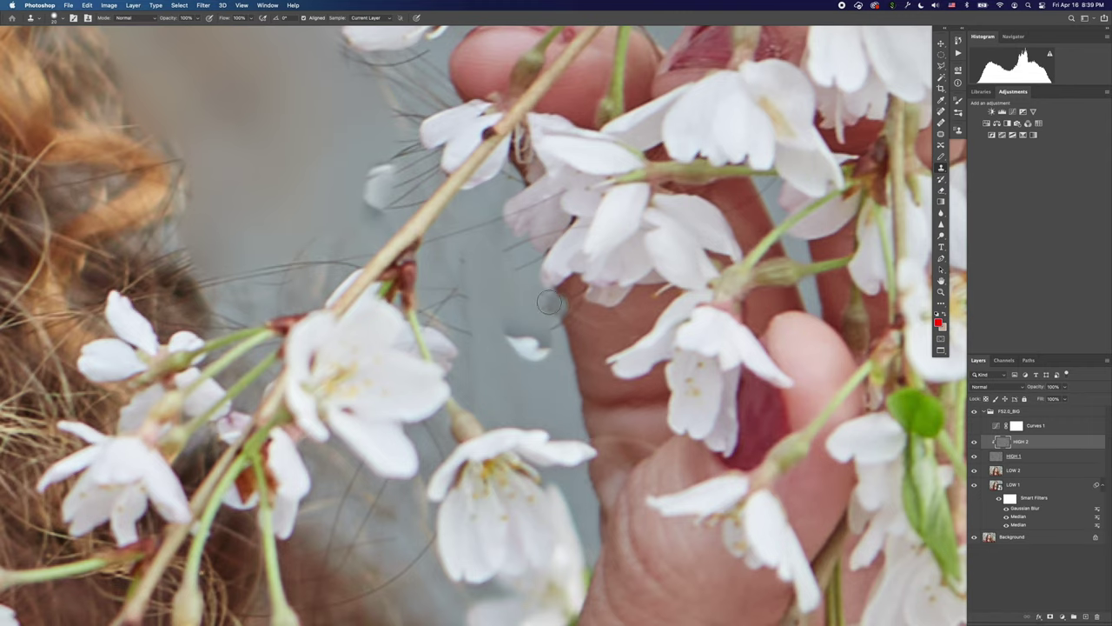
{"action": "key", "text": "super+z"}
{"action": "left_click", "coordinate": [537, 373], "text": "alt"}
{"action": "scroll", "coordinate": [530, 360], "scroll_direction": "down", "scroll_amount": 1}
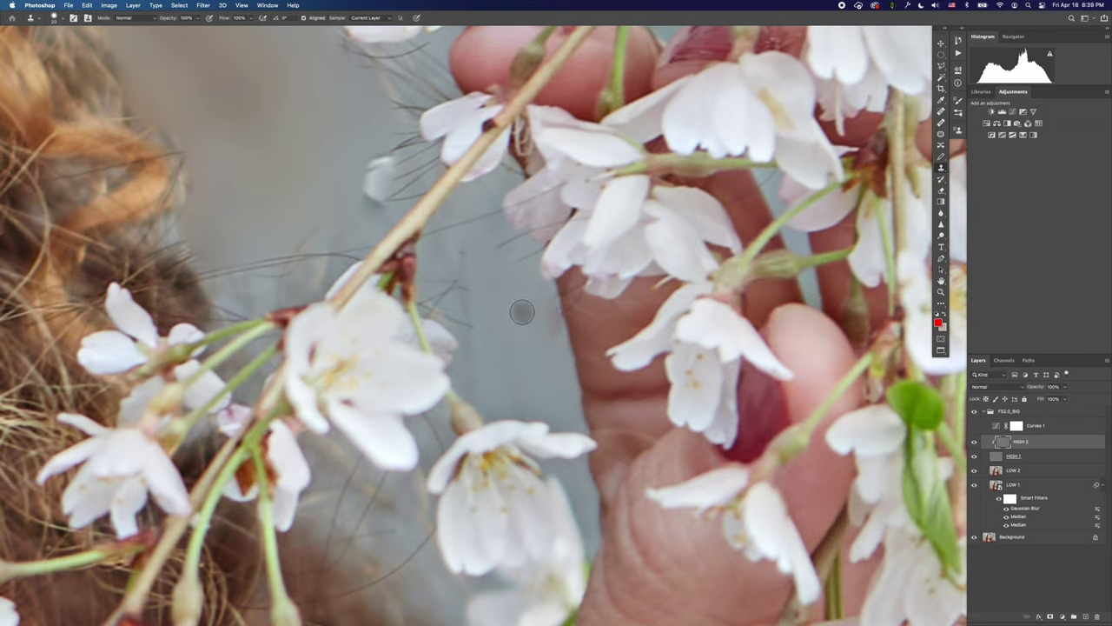
{"action": "left_click_drag", "start_coordinate": [511, 335], "coordinate": [514, 323]}
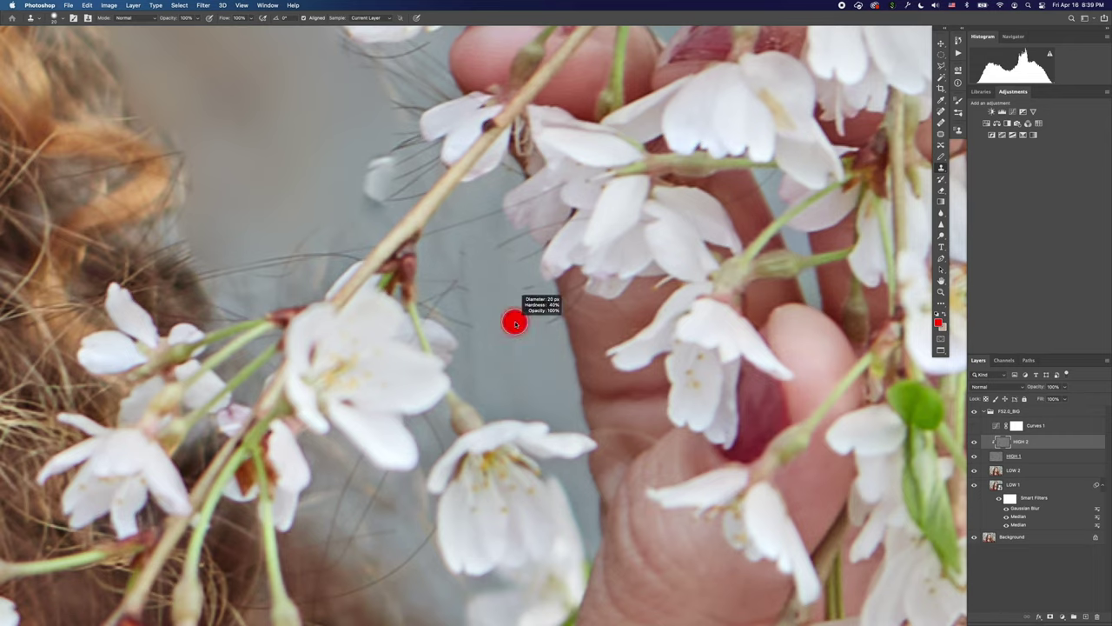
{"action": "left_click_drag", "start_coordinate": [514, 379], "coordinate": [527, 353]}
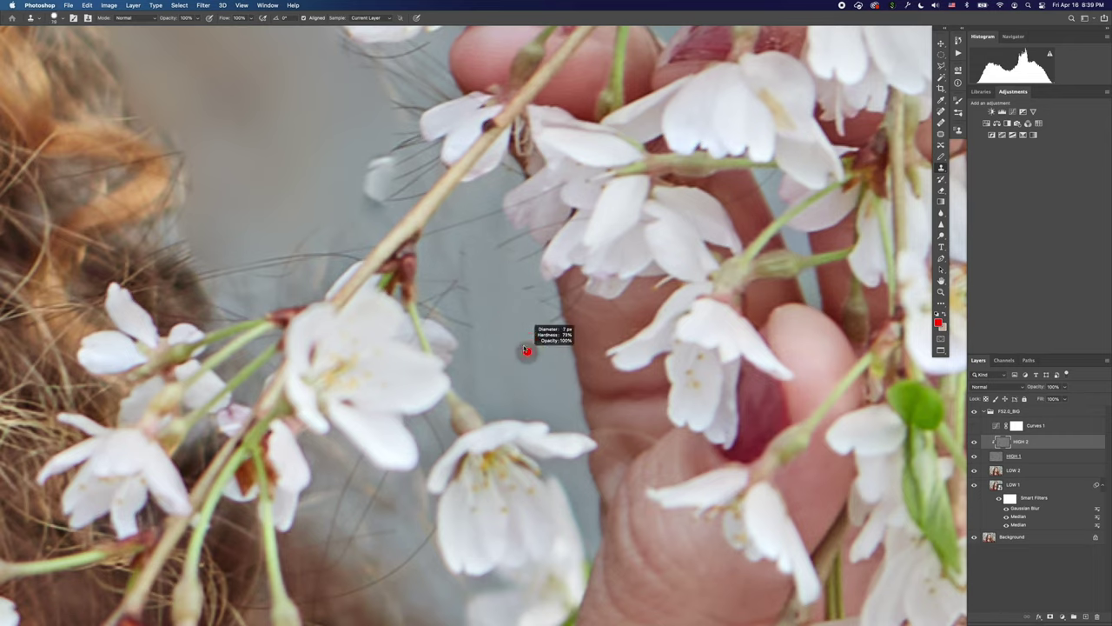
{"action": "left_click_drag", "start_coordinate": [524, 349], "coordinate": [527, 352]}
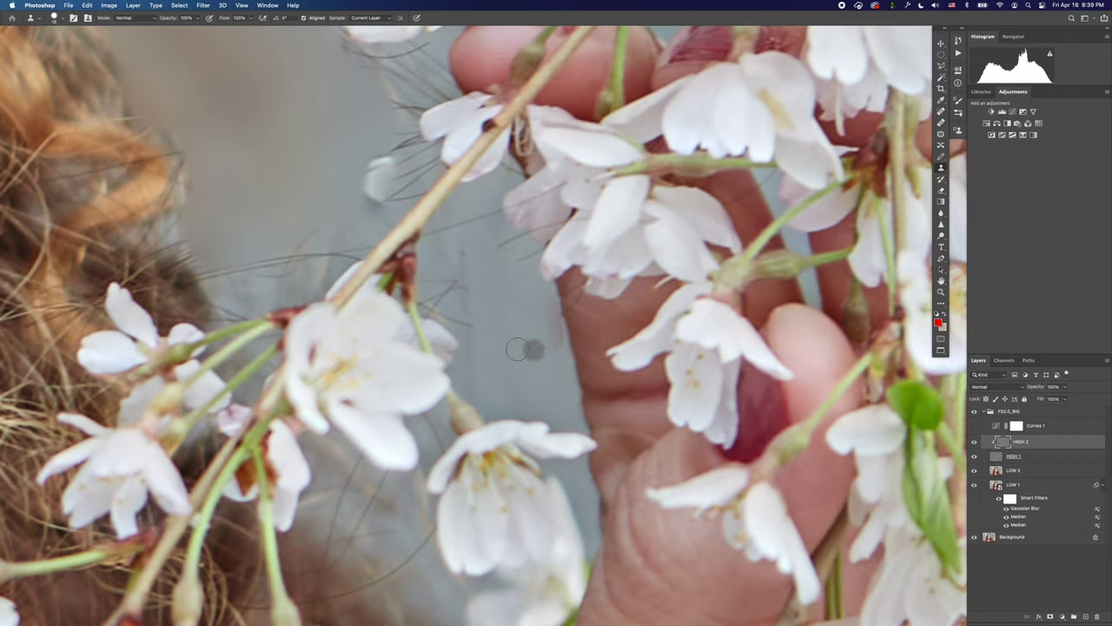
Clone out the fine hairs in the small background gap between the diagonal stem and the finger.
{"action": "mouse_move", "coordinate": [469, 271]}
{"action": "left_mouse_down"}
{"action": "mouse_move", "coordinate": [474, 329]}
{"action": "mouse_move", "coordinate": [467, 291]}
{"action": "mouse_move", "coordinate": [449, 300]}
{"action": "mouse_move", "coordinate": [483, 291]}
{"action": "mouse_move", "coordinate": [476, 320]}
{"action": "mouse_move", "coordinate": [443, 292]}
{"action": "left_mouse_up"}
{"action": "left_click", "coordinate": [476, 321]}
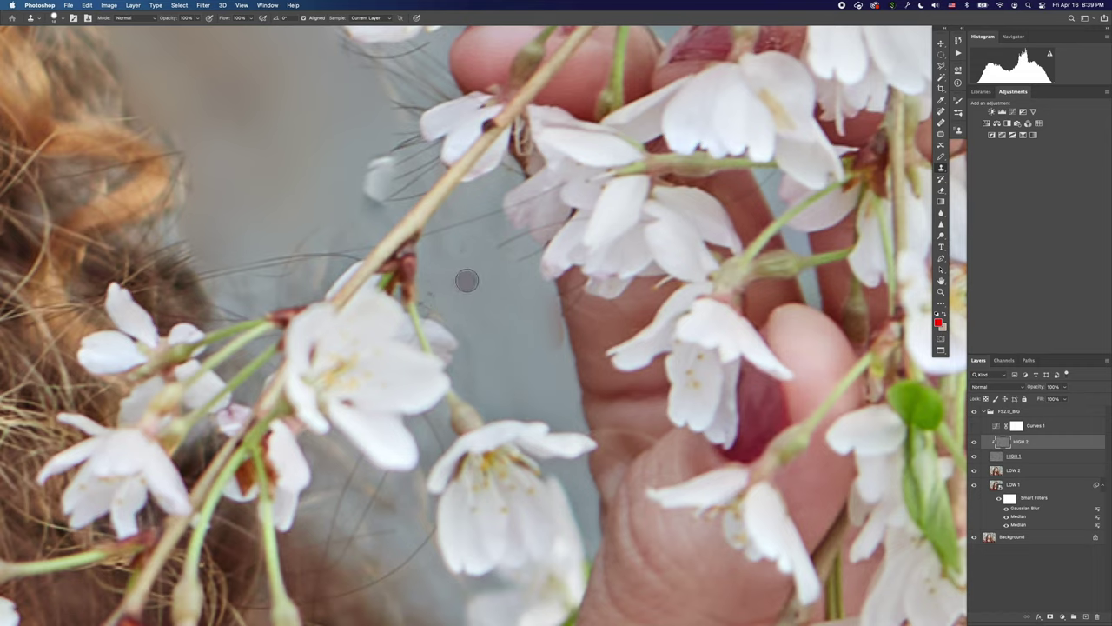
{"action": "left_click", "coordinate": [473, 270]}
{"action": "left_click_drag", "start_coordinate": [471, 366], "coordinate": [471, 389]}
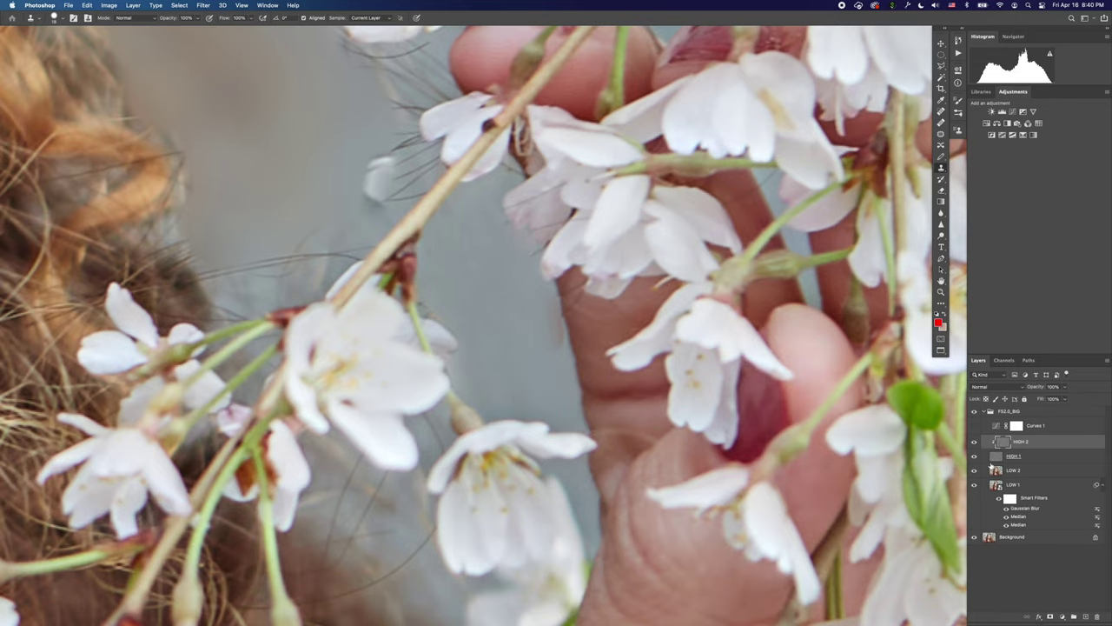
Clone the background beside the finger's edge below the held blossoms, evening its tone on LOW 2 and its texture on HIGH 2.
{"action": "left_click", "coordinate": [1043, 470]}
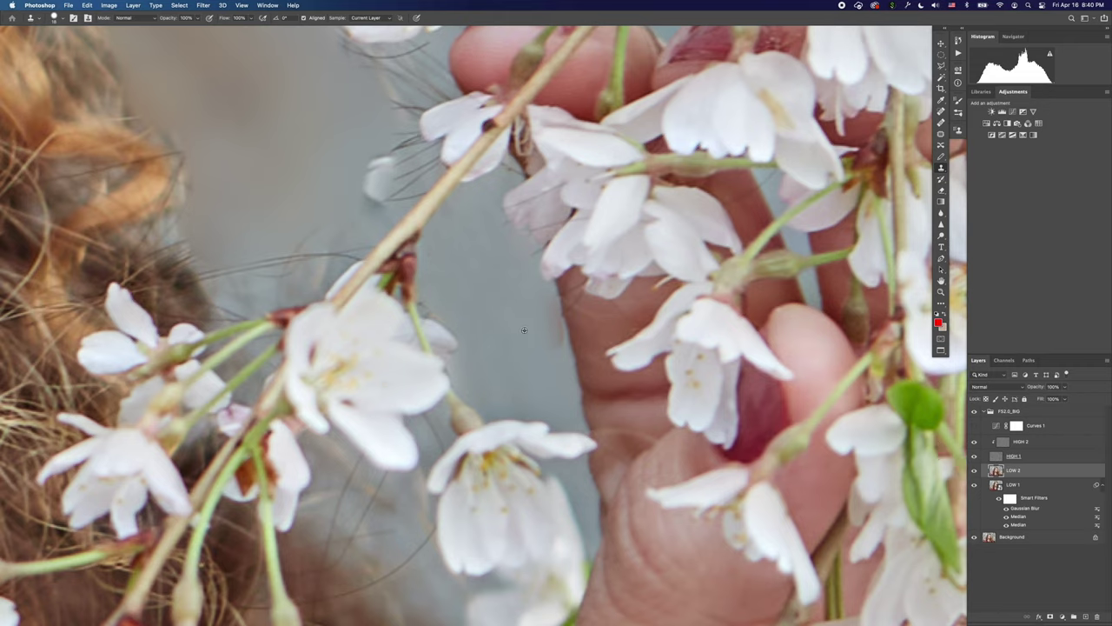
{"action": "left_click_drag", "start_coordinate": [547, 344], "coordinate": [542, 299]}
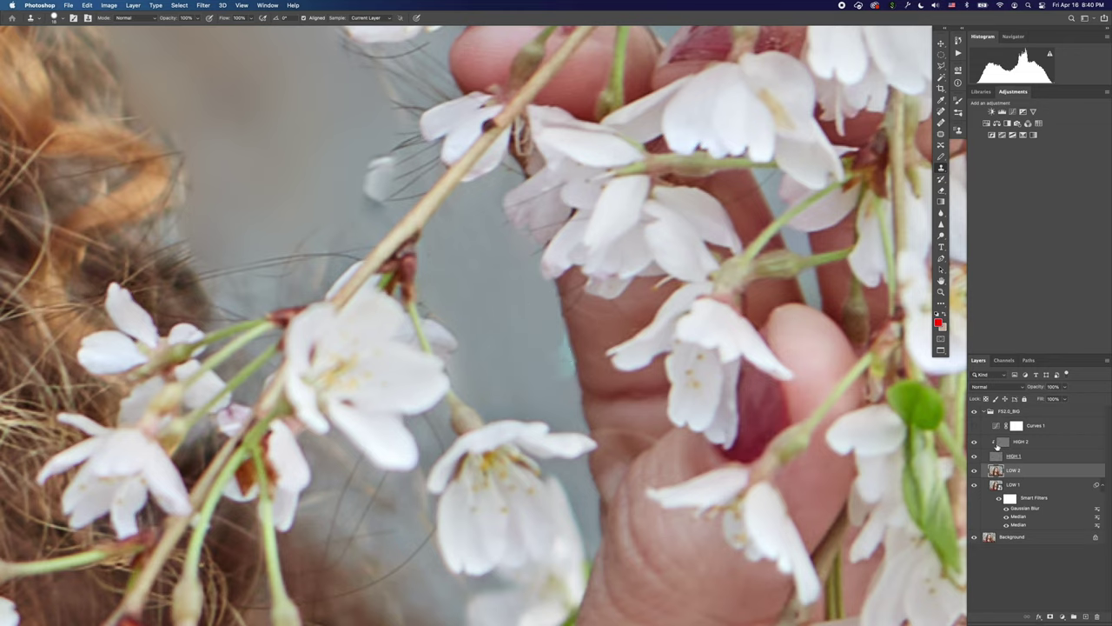
{"action": "left_click", "coordinate": [996, 443]}
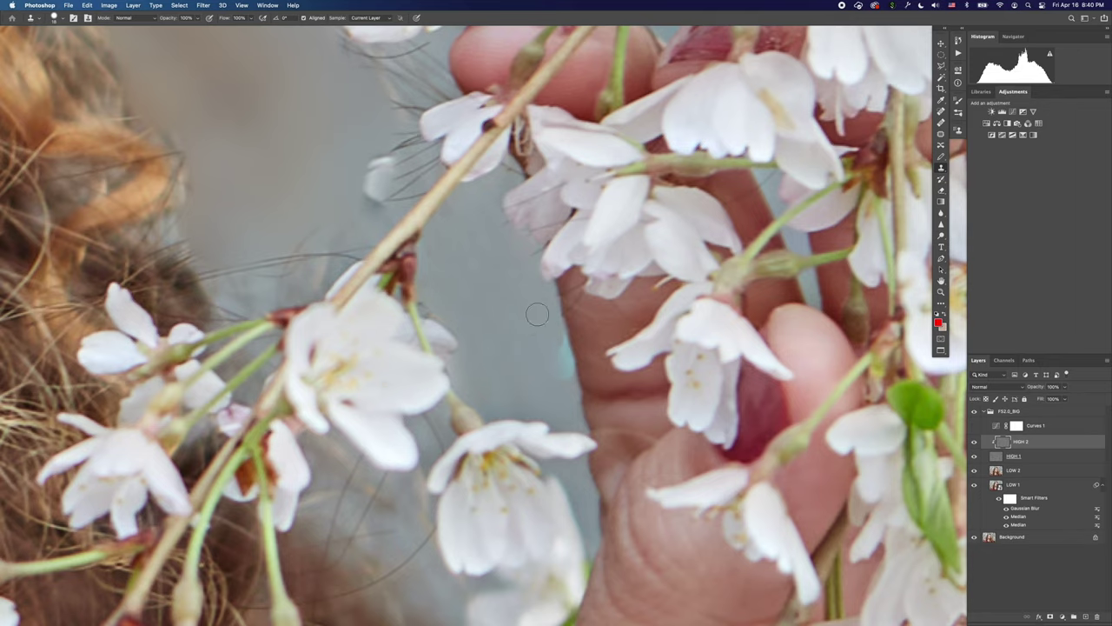
{"action": "mouse_move", "coordinate": [536, 313]}
{"action": "left_mouse_down"}
{"action": "mouse_move", "coordinate": [559, 395]}
{"action": "mouse_move", "coordinate": [555, 326]}
{"action": "left_mouse_up"}
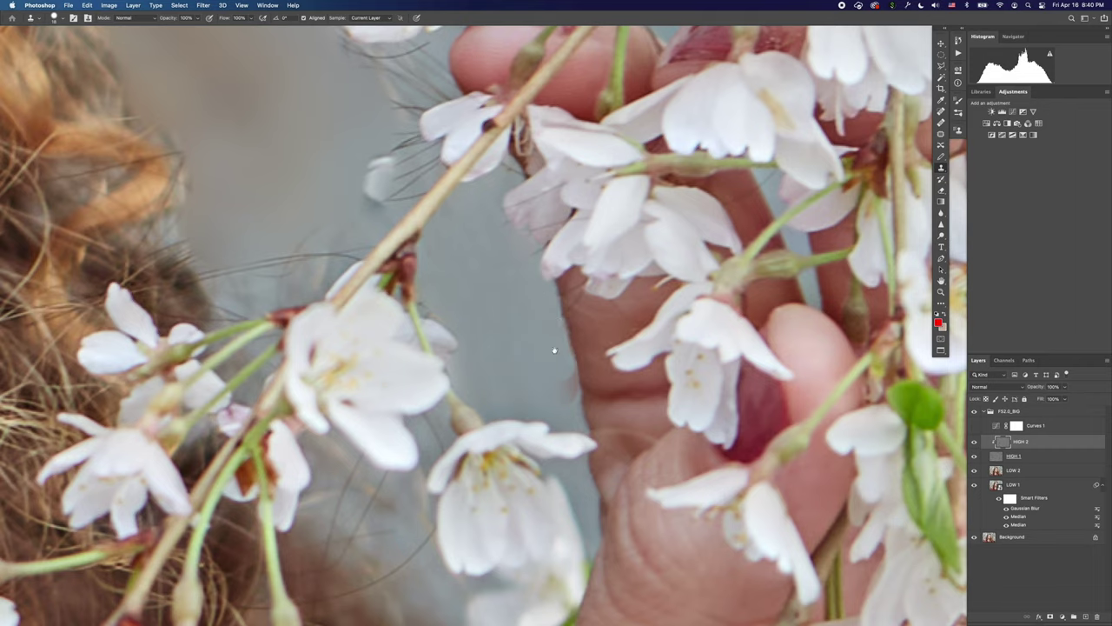
{"action": "left_click", "coordinate": [1002, 472]}
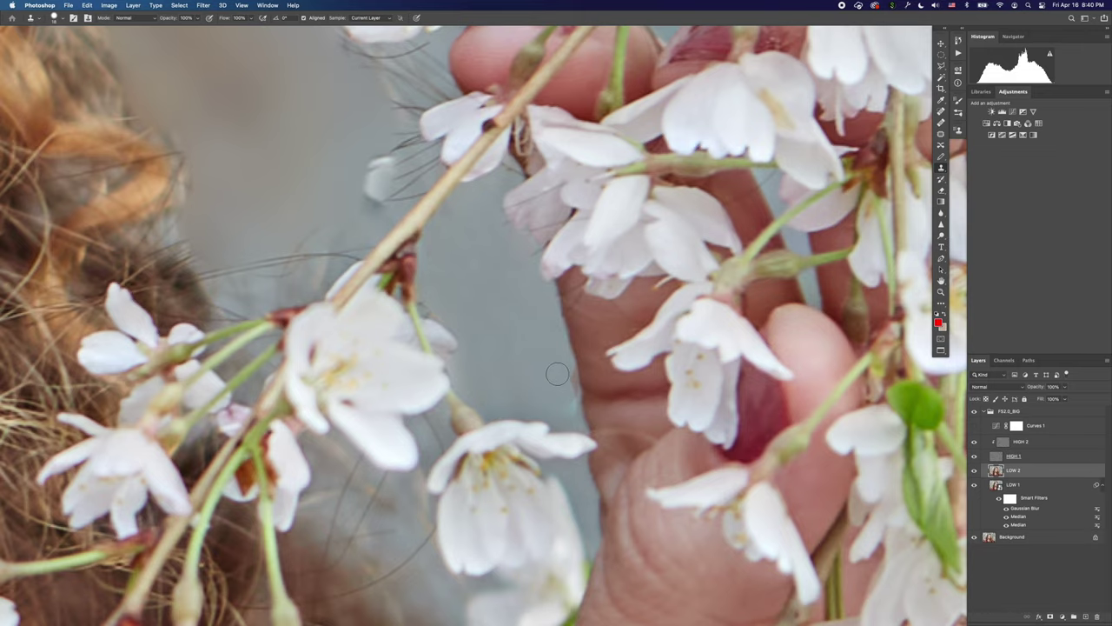
{"action": "left_click_drag", "start_coordinate": [559, 376], "coordinate": [564, 393]}
On HIGH 2, clone sampled clean background over the fine hairs and pale petal fragment below the single blossom.
{"action": "scroll", "coordinate": [476, 365], "scroll_direction": "left", "scroll_amount": 10}
{"action": "scroll", "coordinate": [476, 364], "scroll_direction": "up", "scroll_amount": 5}
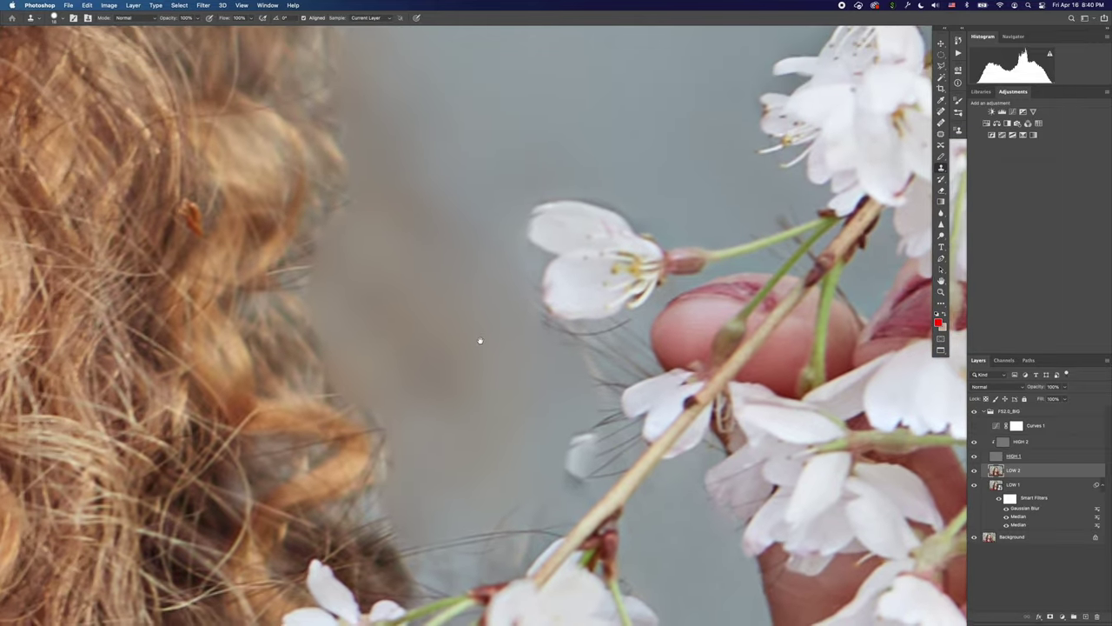
{"action": "left_click_drag", "start_coordinate": [481, 341], "coordinate": [488, 342]}
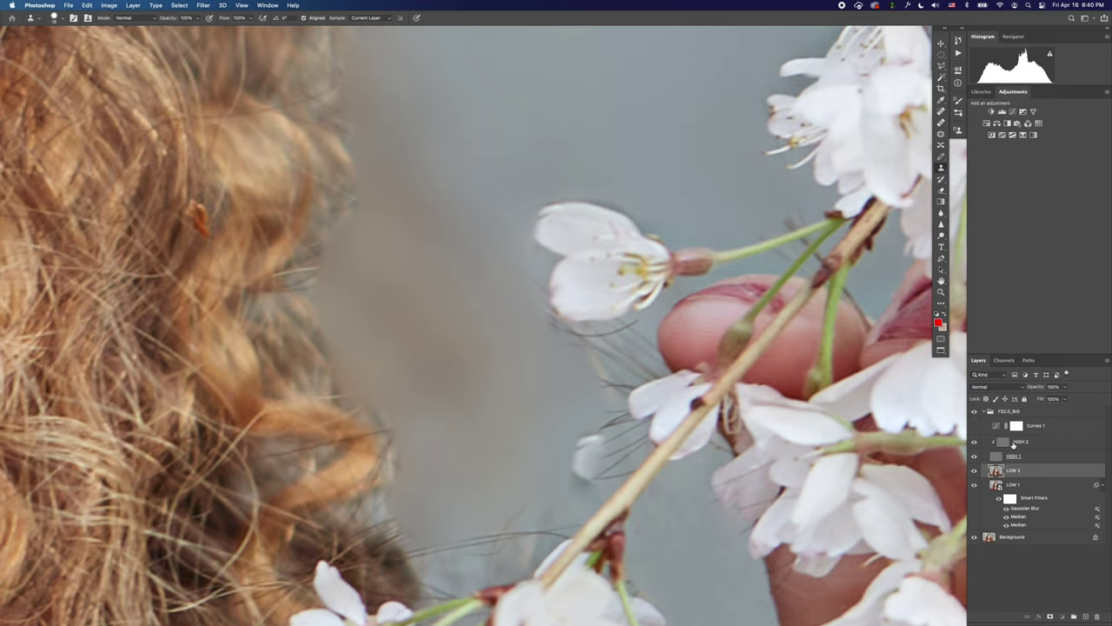
{"action": "left_click", "coordinate": [1012, 443]}
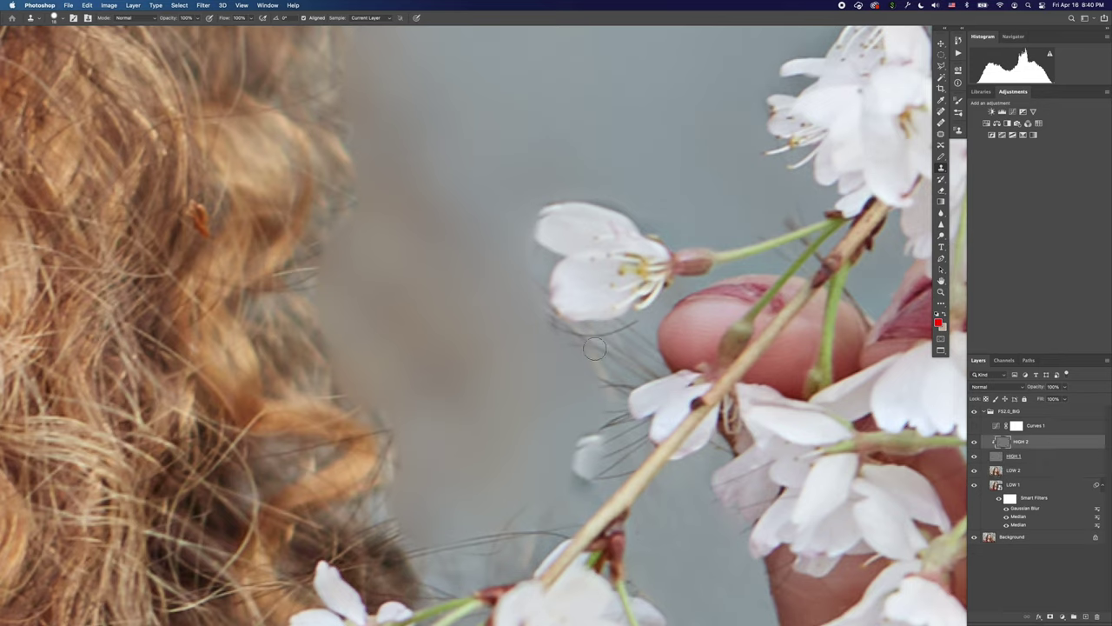
{"action": "left_click", "coordinate": [467, 346], "text": "alt"}
{"action": "left_click_drag", "start_coordinate": [622, 354], "coordinate": [577, 449]}
{"action": "left_click", "coordinate": [579, 451]}
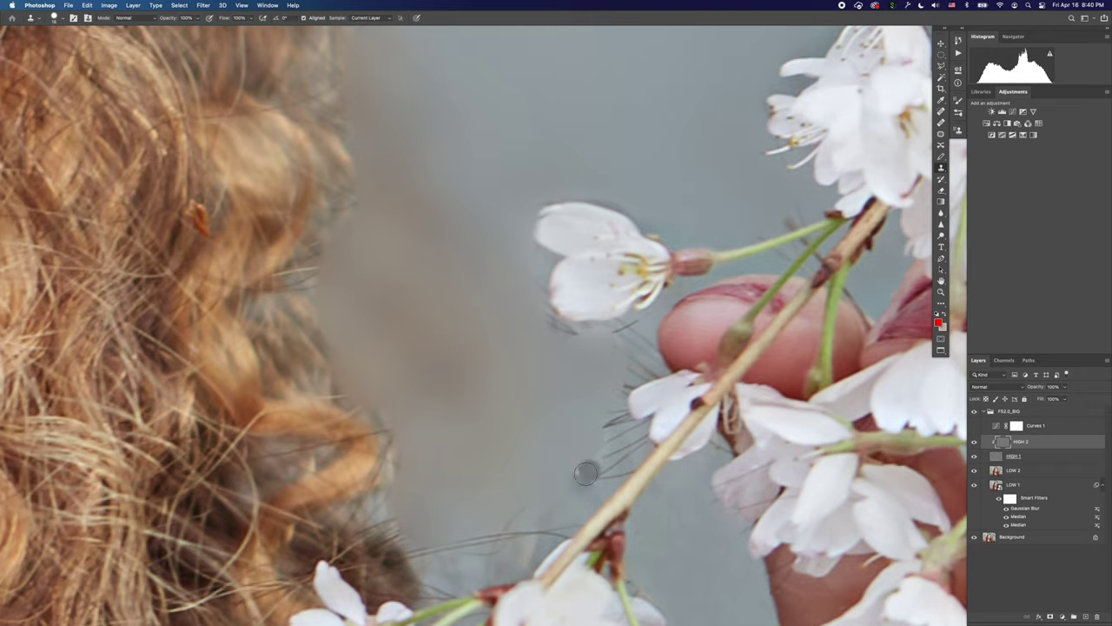
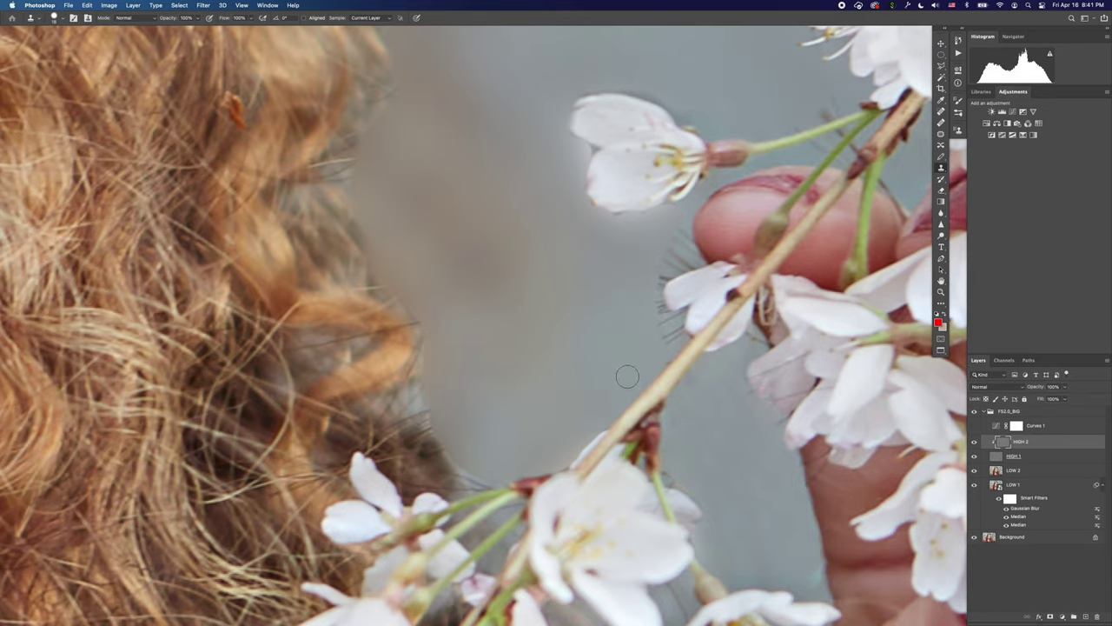
Clone out the short hairs between the fingertip and the small blossom below it, reducing the brush size for the tight gap.
{"action": "left_click_drag", "start_coordinate": [700, 406], "coordinate": [681, 408]}
{"action": "scroll", "coordinate": [680, 406], "scroll_direction": "up", "scroll_amount": 9}
{"action": "scroll", "coordinate": [680, 407], "scroll_direction": "right", "scroll_amount": 5}
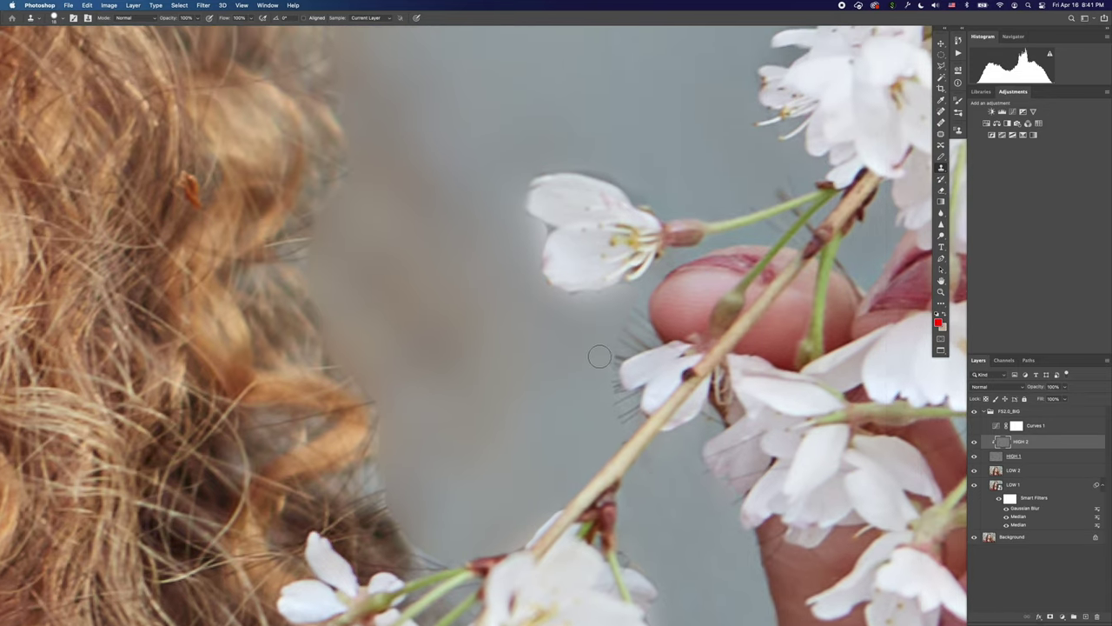
{"action": "mouse_move", "coordinate": [634, 331]}
{"action": "left_mouse_down"}
{"action": "mouse_move", "coordinate": [602, 389]}
{"action": "mouse_move", "coordinate": [603, 369]}
{"action": "mouse_move", "coordinate": [622, 418]}
{"action": "mouse_move", "coordinate": [606, 369]}
{"action": "mouse_move", "coordinate": [630, 340]}
{"action": "mouse_move", "coordinate": [602, 367]}
{"action": "mouse_move", "coordinate": [615, 401]}
{"action": "left_mouse_up"}
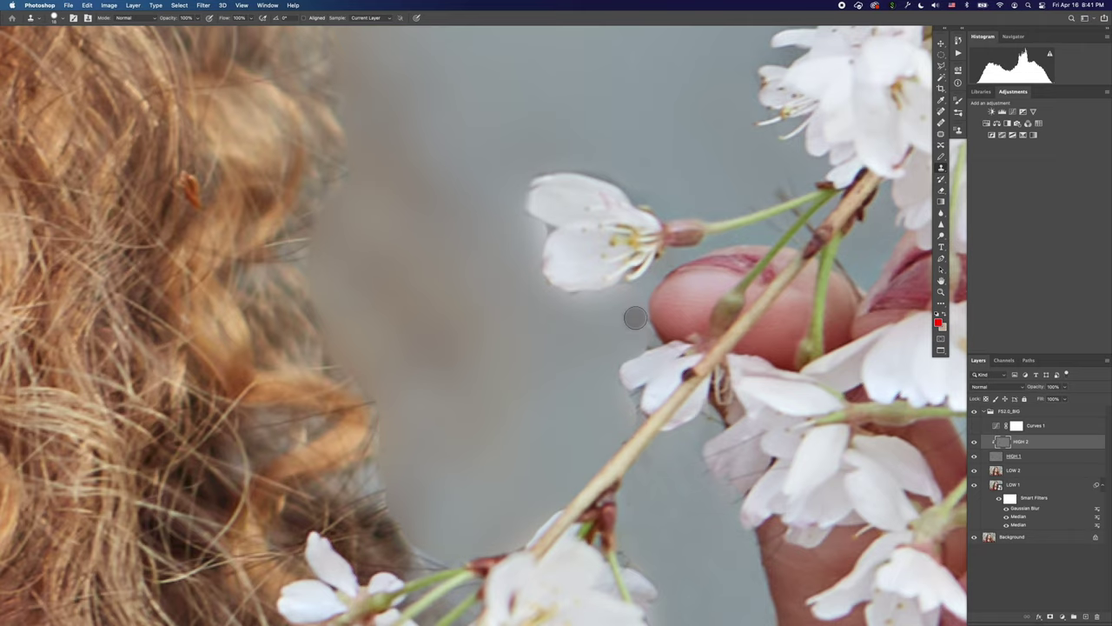
{"action": "key", "text": "bracketleft"}
{"action": "left_click_drag", "start_coordinate": [647, 344], "coordinate": [648, 289]}
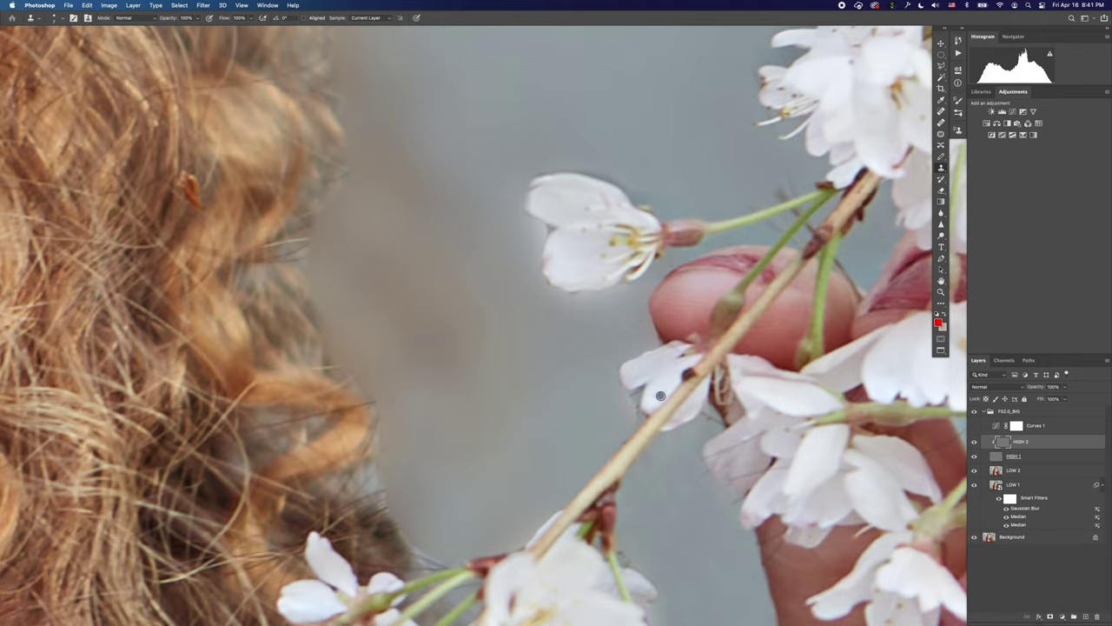
Clone out the leftover hair ends beneath the small blossom and beside the diagonal branch.
{"action": "left_click", "coordinate": [711, 419]}
{"action": "left_click_drag", "start_coordinate": [713, 422], "coordinate": [681, 449]}
{"action": "left_click_drag", "start_coordinate": [626, 420], "coordinate": [633, 414]}
{"action": "scroll", "coordinate": [611, 432], "scroll_direction": "down", "scroll_amount": 10}
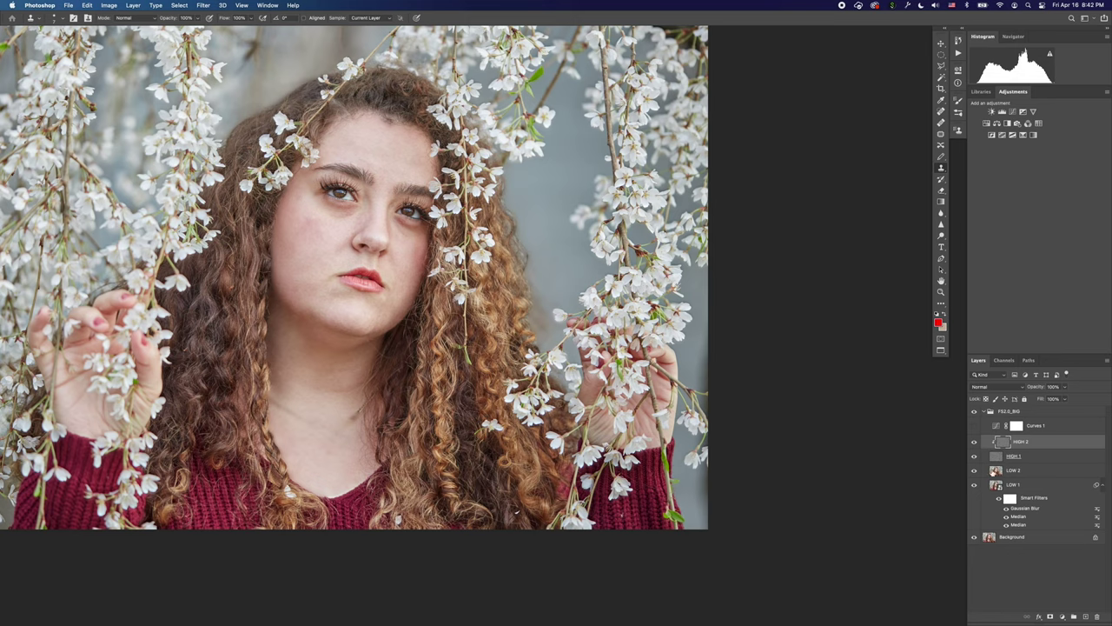
Select LOW 2 with the Mixer Brush and compare the retouched portrait with the original Background layer.
{"action": "left_click", "coordinate": [991, 471]}
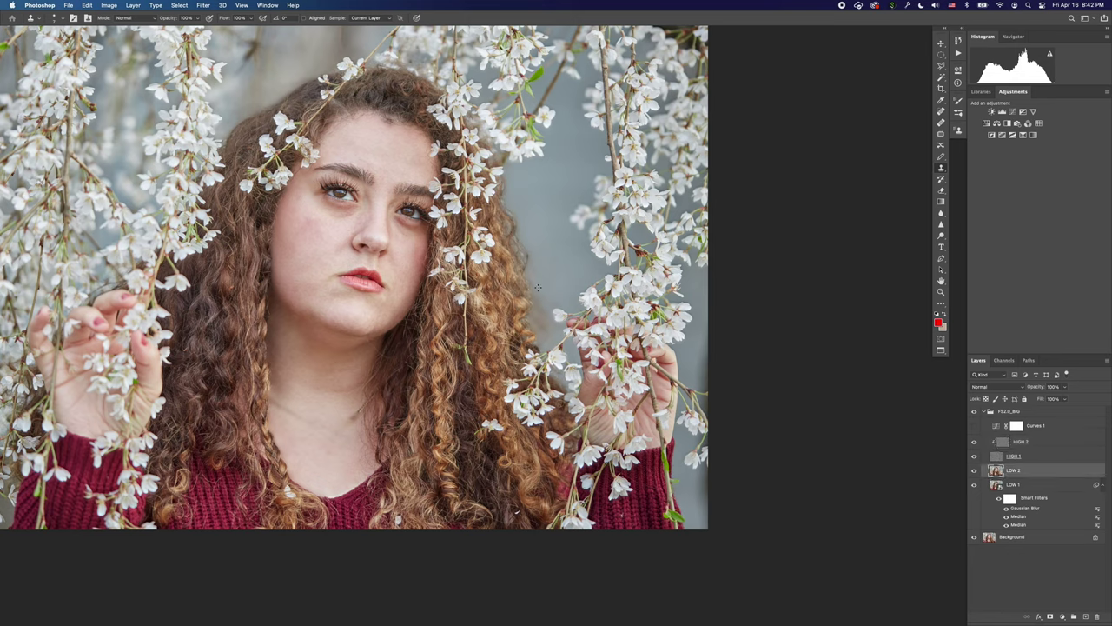
{"action": "key", "text": "b"}
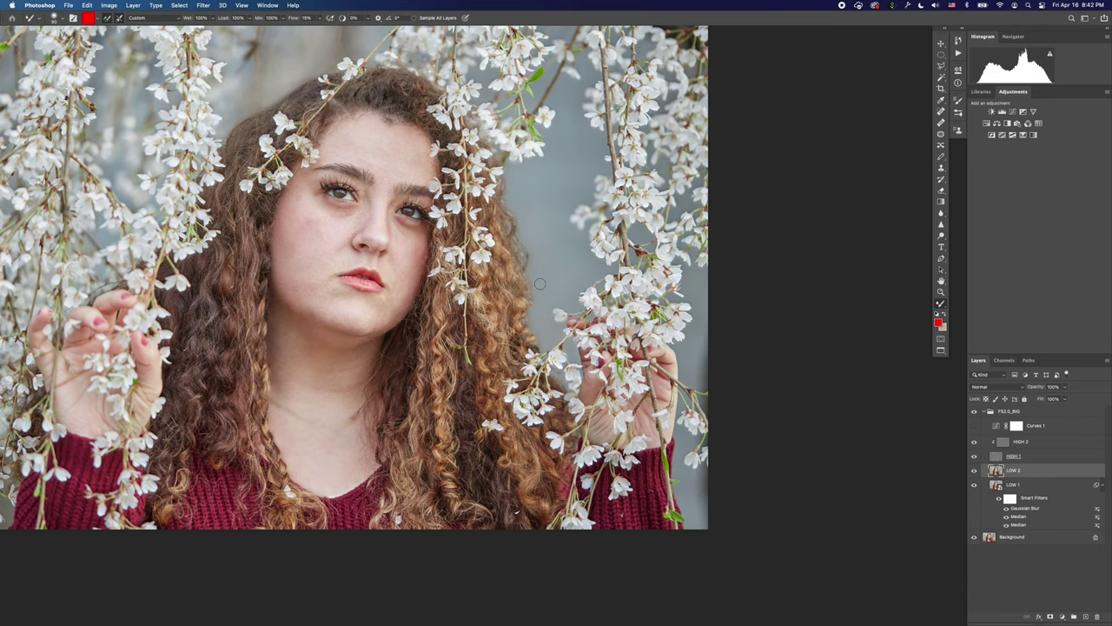
{"action": "left_click", "coordinate": [973, 537], "text": "alt"}
{"action": "left_click", "coordinate": [974, 537], "text": "alt"}
{"action": "left_click", "coordinate": [973, 537], "text": "alt"}
{"action": "left_click", "coordinate": [973, 537], "text": "alt"}
{"action": "left_click", "coordinate": [973, 537], "text": "alt"}
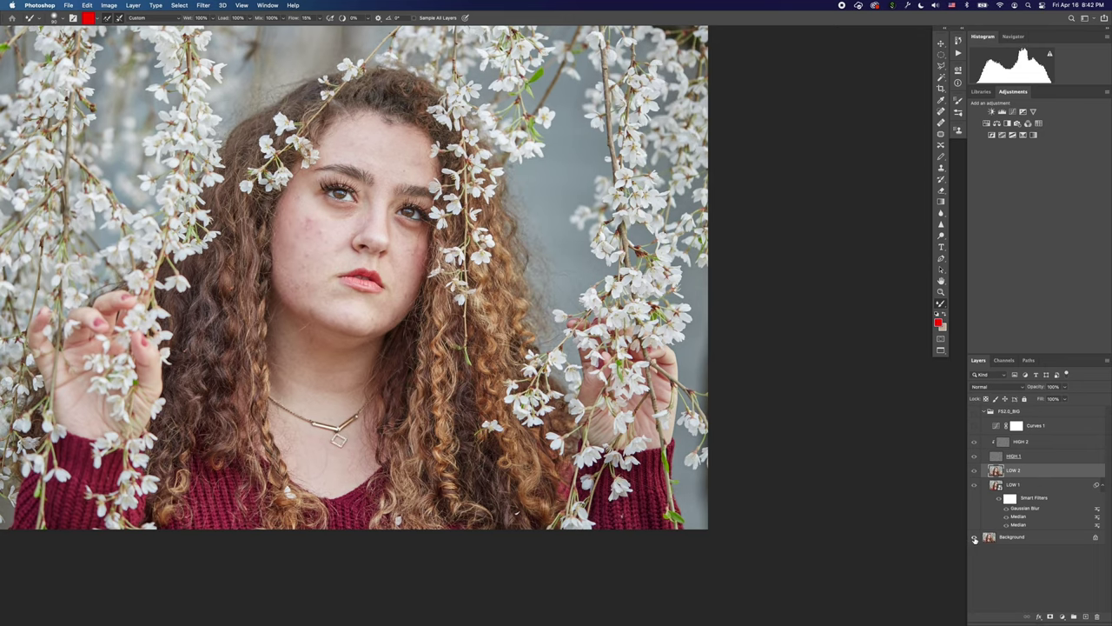
{"action": "left_click", "coordinate": [973, 537], "text": "alt"}
{"action": "left_click", "coordinate": [974, 537], "text": "alt"}
{"action": "left_click", "coordinate": [974, 537], "text": "alt"}
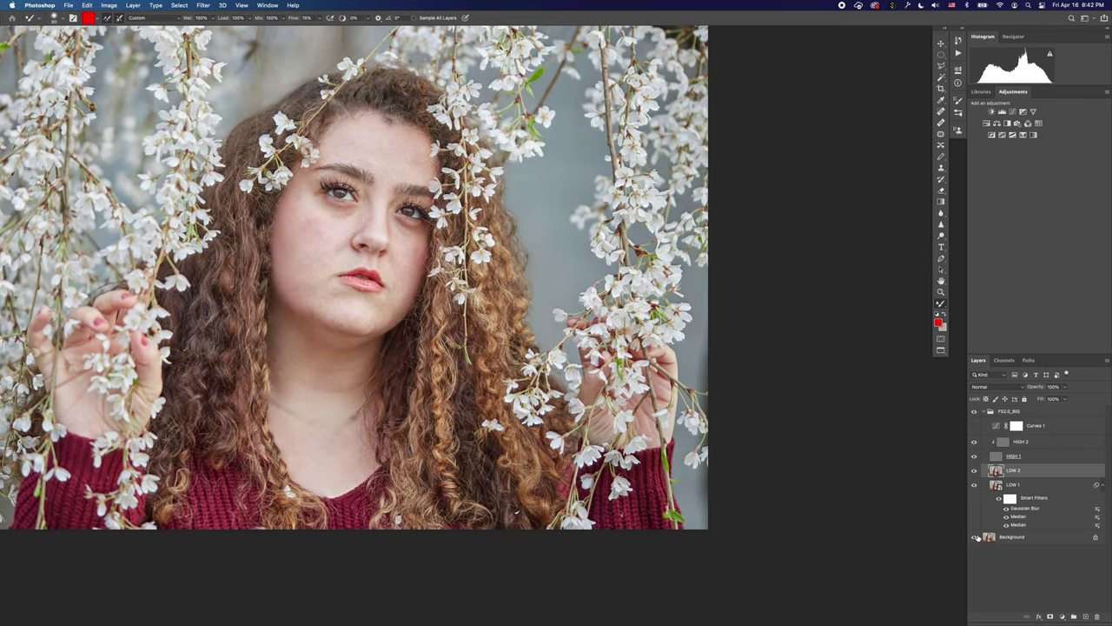
{"action": "left_click", "coordinate": [974, 536], "text": "alt"}
{"action": "left_click", "coordinate": [974, 537], "text": "alt"}
{"action": "left_click", "coordinate": [975, 536], "text": "alt"}
{"action": "left_click", "coordinate": [976, 537], "text": "alt"}
{"action": "left_click", "coordinate": [976, 537], "text": "alt"}
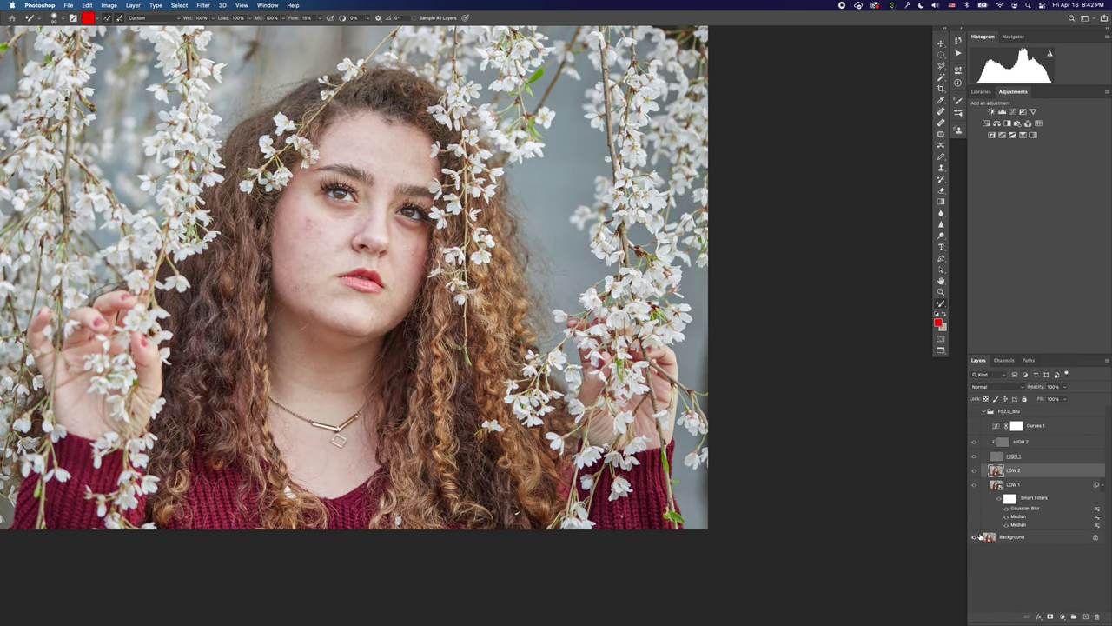
{"action": "left_click", "coordinate": [974, 537], "text": "alt"}
Select HIGH 2 with the Move tool and toggle the Background layer's visibility to check the retouch once more.
{"action": "left_click", "coordinate": [1003, 443]}
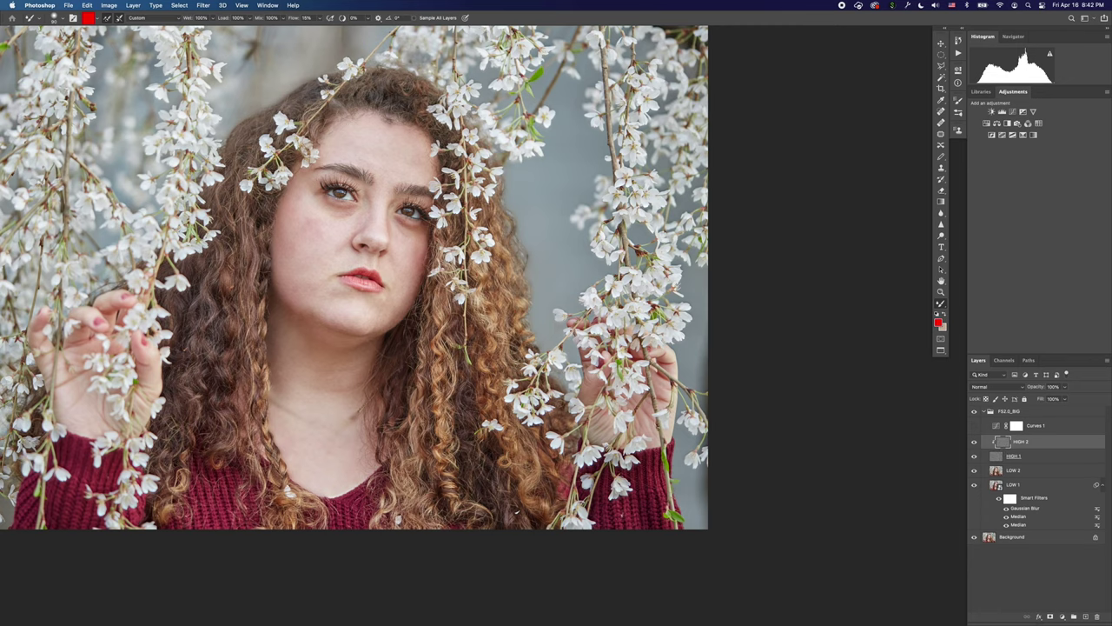
{"action": "key", "text": "v"}
{"action": "left_click_drag", "start_coordinate": [432, 356], "coordinate": [433, 357]}
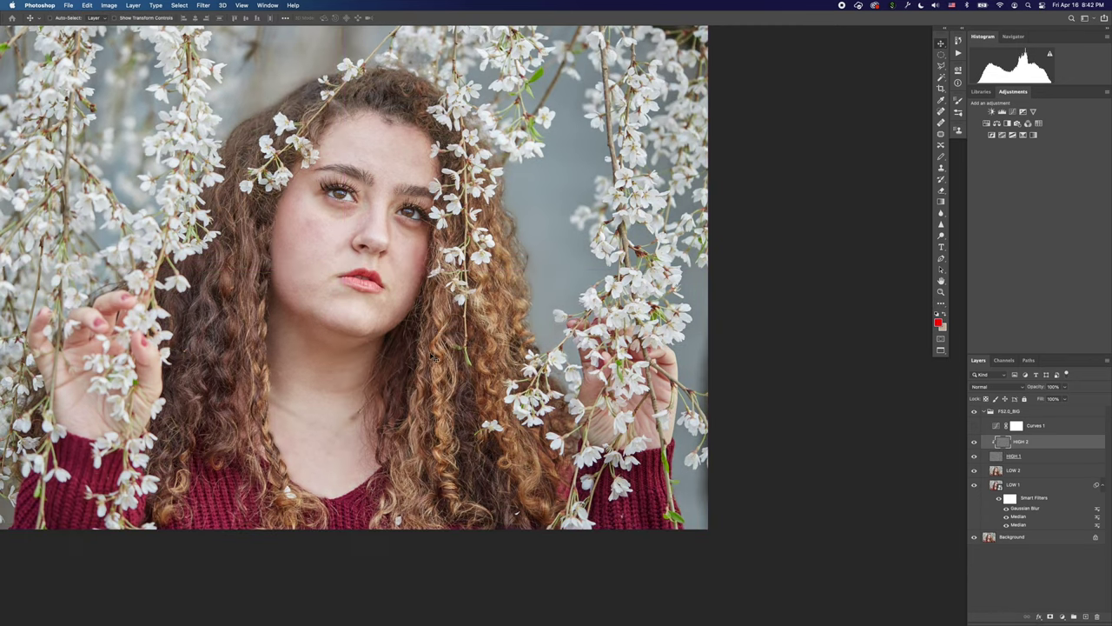
{"action": "left_click", "coordinate": [973, 537]}
{"action": "left_click", "coordinate": [974, 537]}
{"action": "left_click", "coordinate": [975, 538]}
{"action": "left_click", "coordinate": [975, 539]}
{"action": "left_click", "coordinate": [974, 539]}
{"action": "left_click", "coordinate": [975, 539]}
{"action": "scroll", "coordinate": [546, 335], "scroll_direction": "up", "scroll_amount": 2}
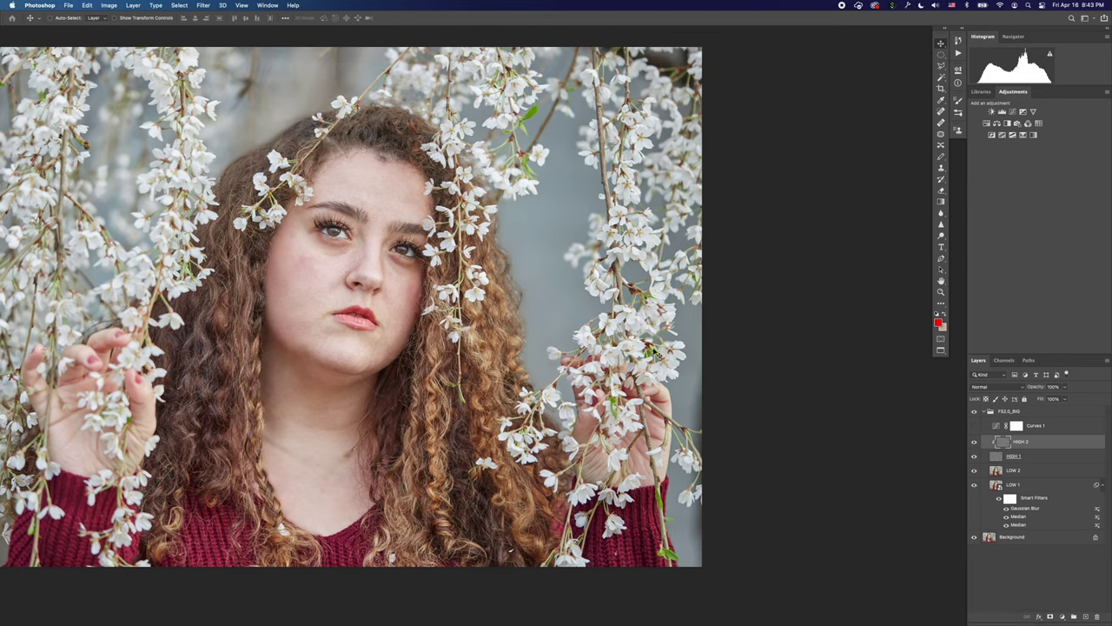
Set up the Mixer Brush on LOW 2 with a larger brush size.
{"action": "left_click", "coordinate": [991, 472]}
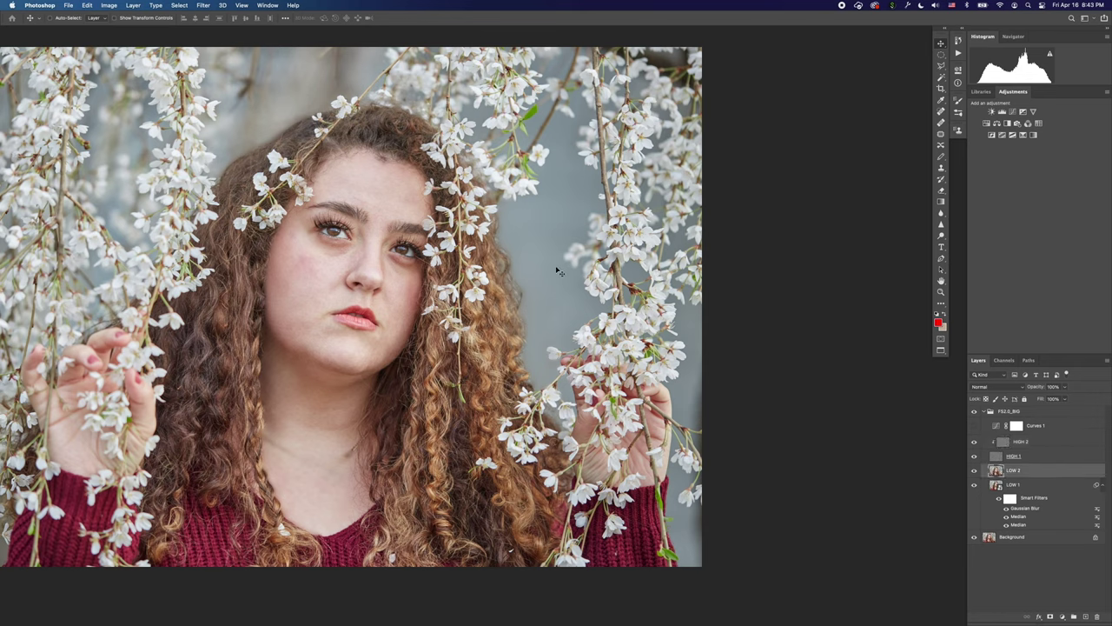
{"action": "key", "text": "b"}
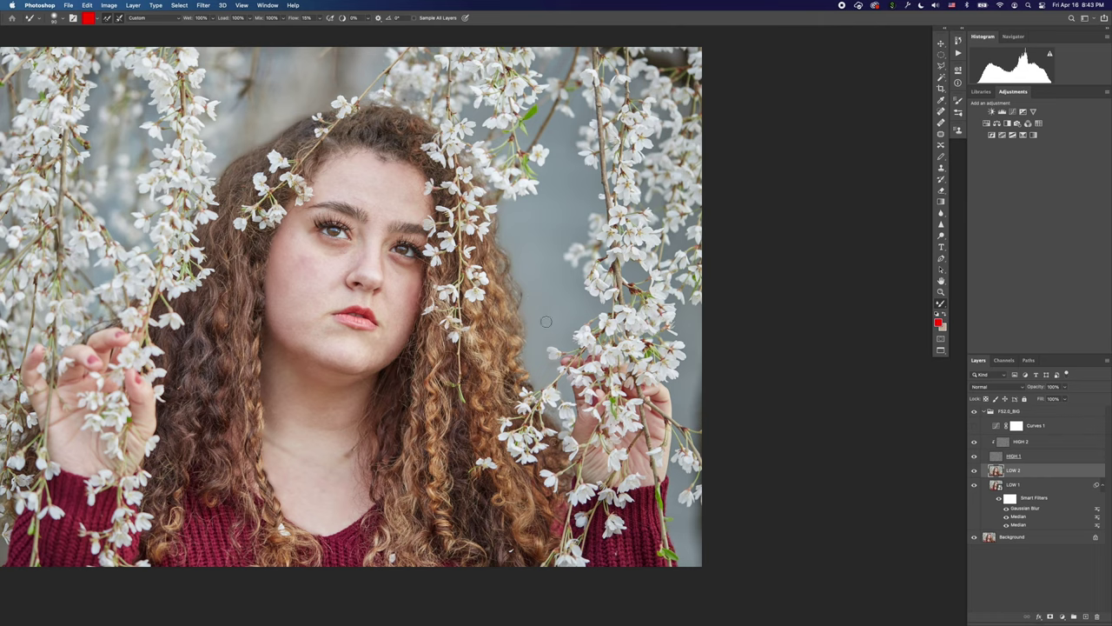
{"action": "key", "text": "]"}
{"action": "key", "text": "]"}
{"action": "key", "text": "]"}
{"action": "key", "text": "]"}
On HIGH 2, enlarge the Clone Stamp brush and clone sampled background over the strands along the lower right hair edge.
{"action": "left_click", "coordinate": [1002, 444]}
{"action": "key", "text": "s"}
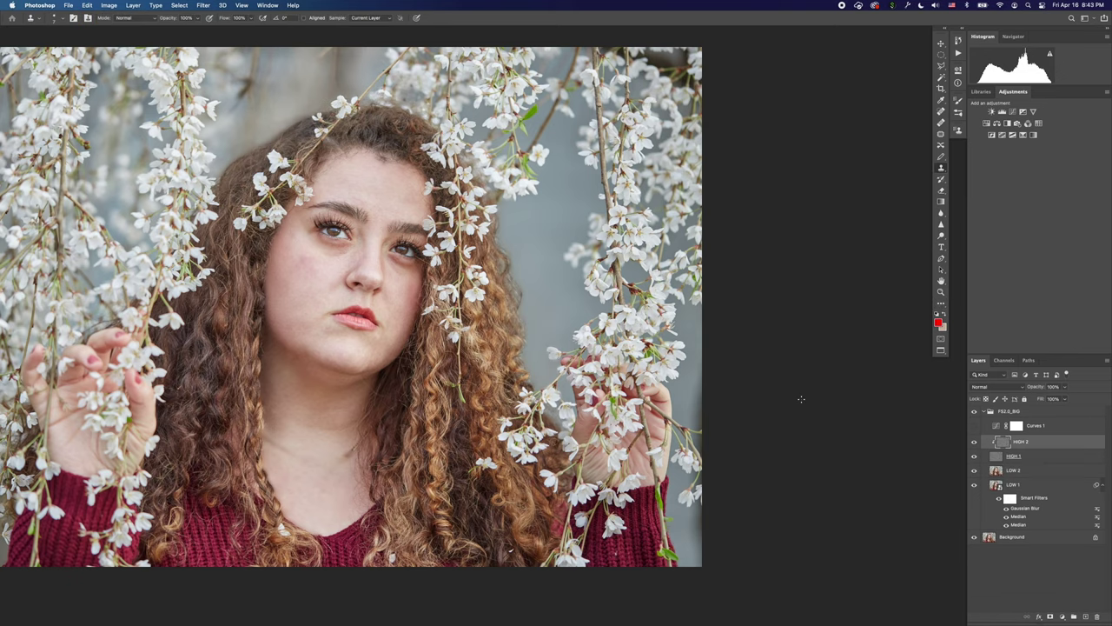
{"action": "scroll", "coordinate": [571, 386], "scroll_direction": "up", "scroll_amount": 5}
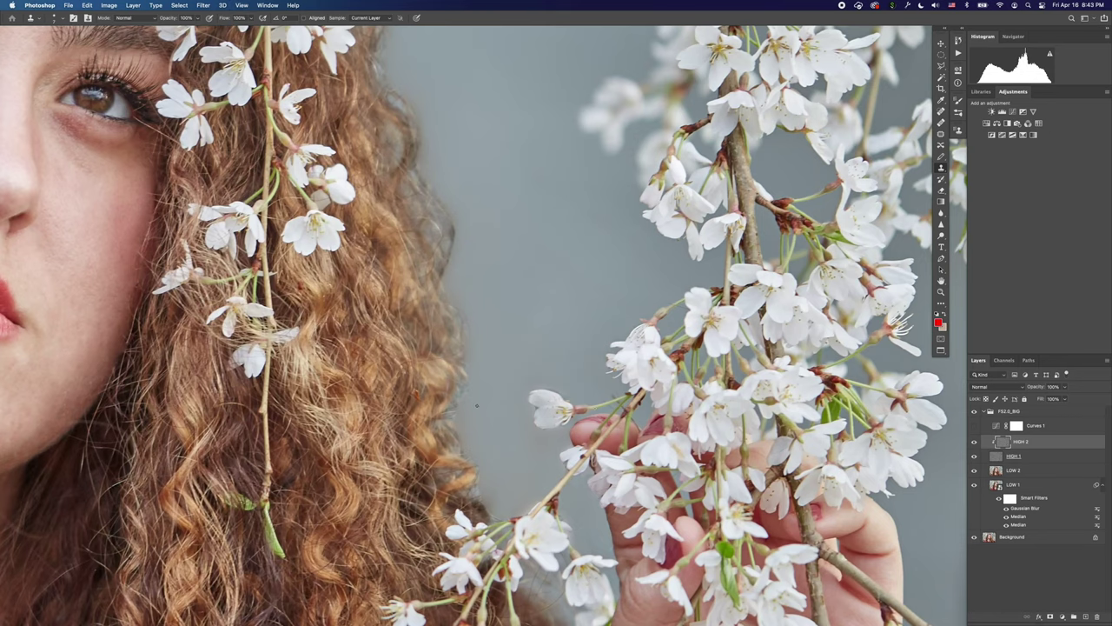
{"action": "key", "text": "bracketright"}
{"action": "key", "text": "bracketright"}
{"action": "left_click", "coordinate": [477, 406], "text": "alt"}
{"action": "left_click", "coordinate": [465, 405]}
{"action": "mouse_move", "coordinate": [480, 493]}
{"action": "left_mouse_down"}
{"action": "mouse_move", "coordinate": [486, 464]}
{"action": "mouse_move", "coordinate": [461, 448]}
{"action": "mouse_move", "coordinate": [456, 424]}
{"action": "mouse_move", "coordinate": [447, 430]}
{"action": "mouse_move", "coordinate": [467, 432]}
{"action": "mouse_move", "coordinate": [464, 443]}
{"action": "mouse_move", "coordinate": [448, 431]}
{"action": "mouse_move", "coordinate": [477, 450]}
{"action": "left_mouse_up"}
{"action": "left_click", "coordinate": [467, 431], "text": "alt"}
Resample the background and clone out the remaining flyaways along the middle of the right hair edge.
{"action": "scroll", "coordinate": [494, 365], "scroll_direction": "up", "scroll_amount": 2}
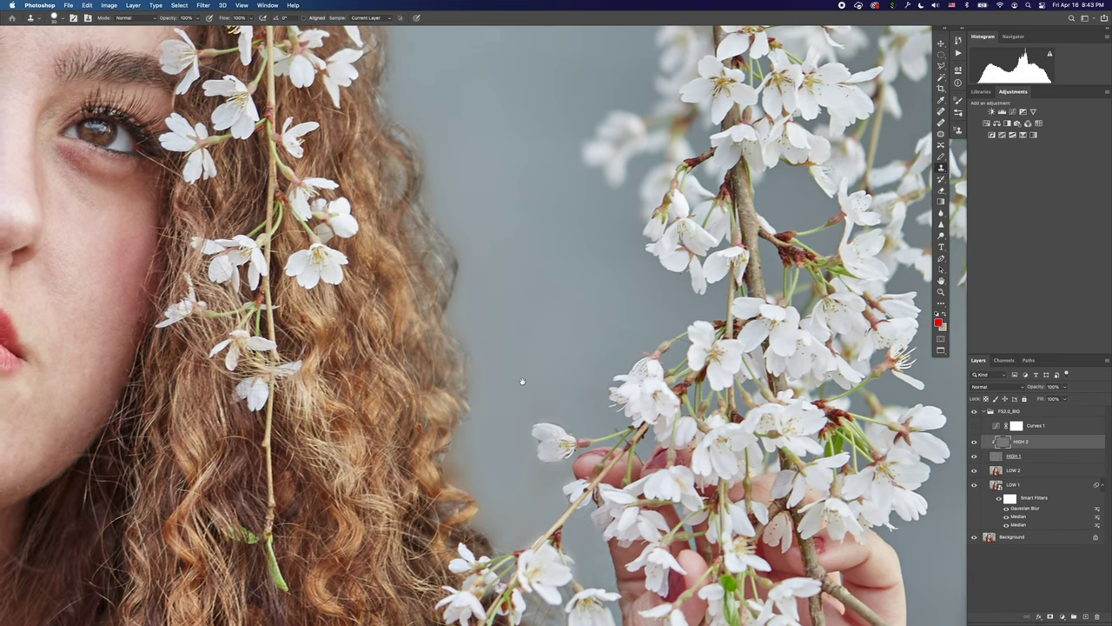
{"action": "left_click", "coordinate": [482, 418], "text": "alt"}
{"action": "mouse_move", "coordinate": [469, 427]}
{"action": "left_mouse_down"}
{"action": "mouse_move", "coordinate": [464, 333]}
{"action": "mouse_move", "coordinate": [440, 318]}
{"action": "mouse_move", "coordinate": [452, 326]}
{"action": "left_mouse_up"}
{"action": "left_click_drag", "start_coordinate": [470, 421], "coordinate": [448, 459]}
Inspect the hair outline from the right side up over the crown for remaining flyaways.
{"action": "left_click_drag", "start_coordinate": [507, 374], "coordinate": [526, 470]}
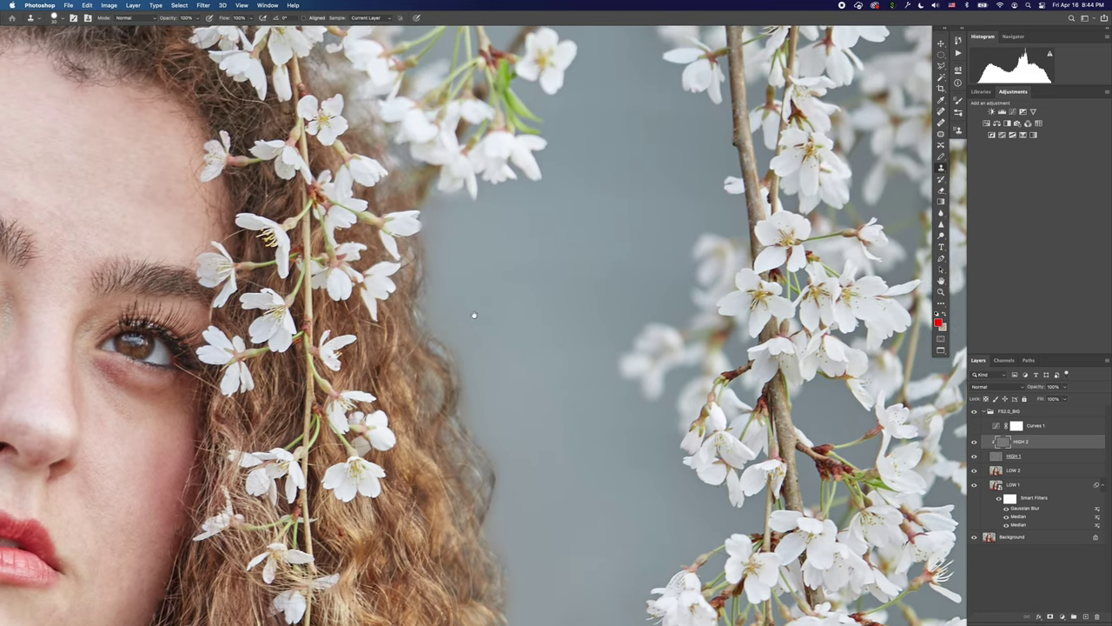
{"action": "scroll", "coordinate": [473, 315], "scroll_direction": "up", "scroll_amount": 5}
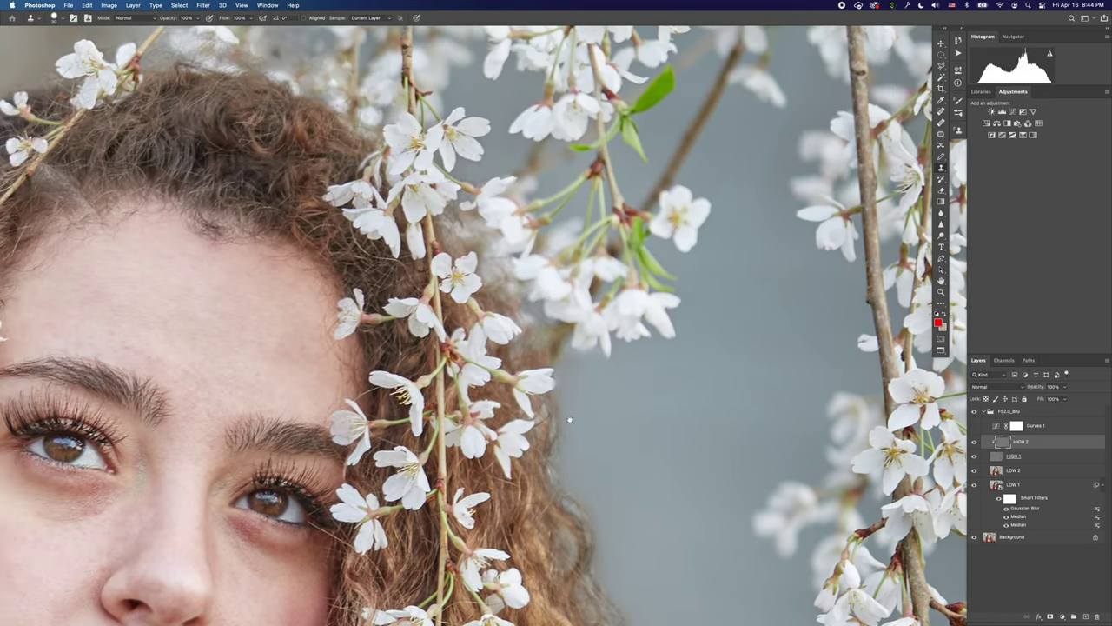
{"action": "left_click_drag", "start_coordinate": [570, 420], "coordinate": [698, 501]}
{"action": "left_click_drag", "start_coordinate": [198, 284], "coordinate": [476, 363]}
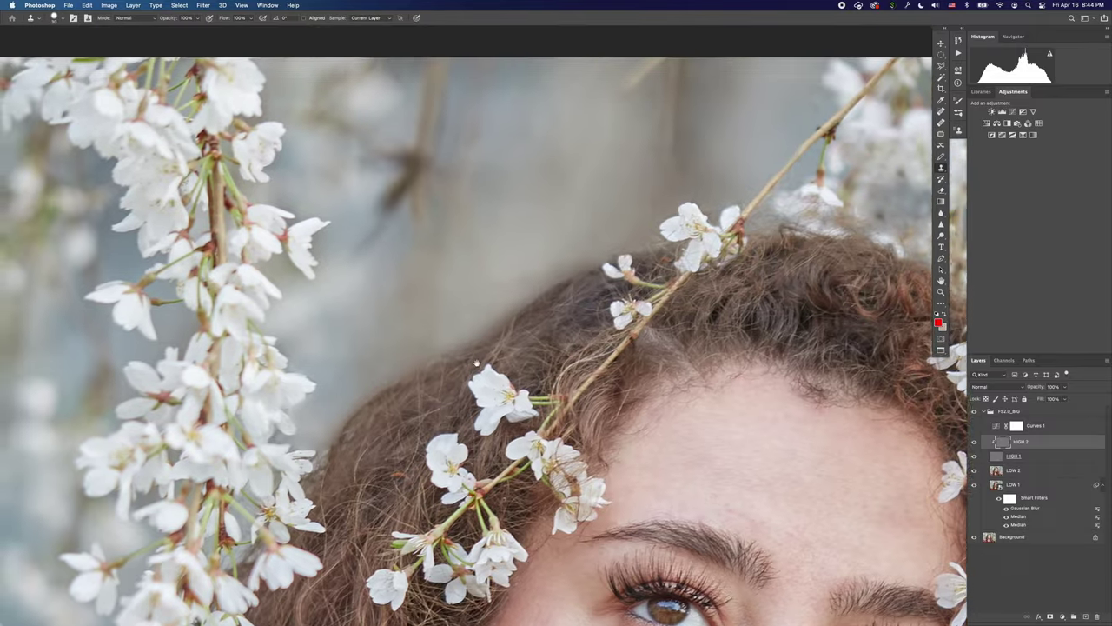
{"action": "scroll", "coordinate": [476, 364], "scroll_direction": "down", "scroll_amount": 2}
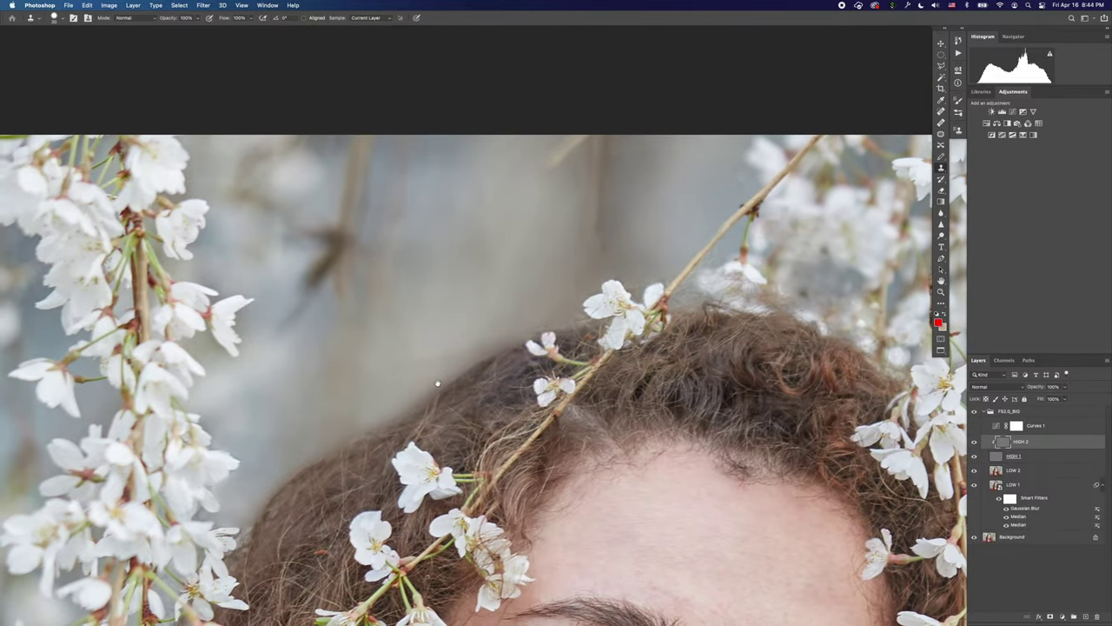
{"action": "scroll", "coordinate": [460, 374], "scroll_direction": "down", "scroll_amount": 6}
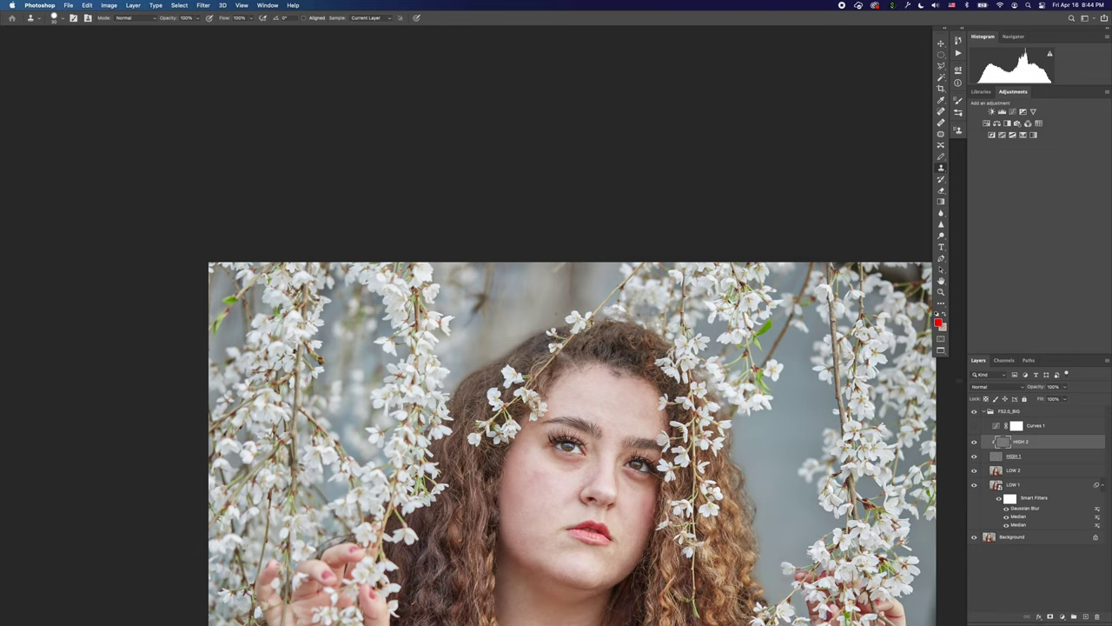
On LOW 2, blend away the dark spot at the centre of the upper chest with the Mixer Brush.
{"action": "left_click", "coordinate": [1001, 476]}
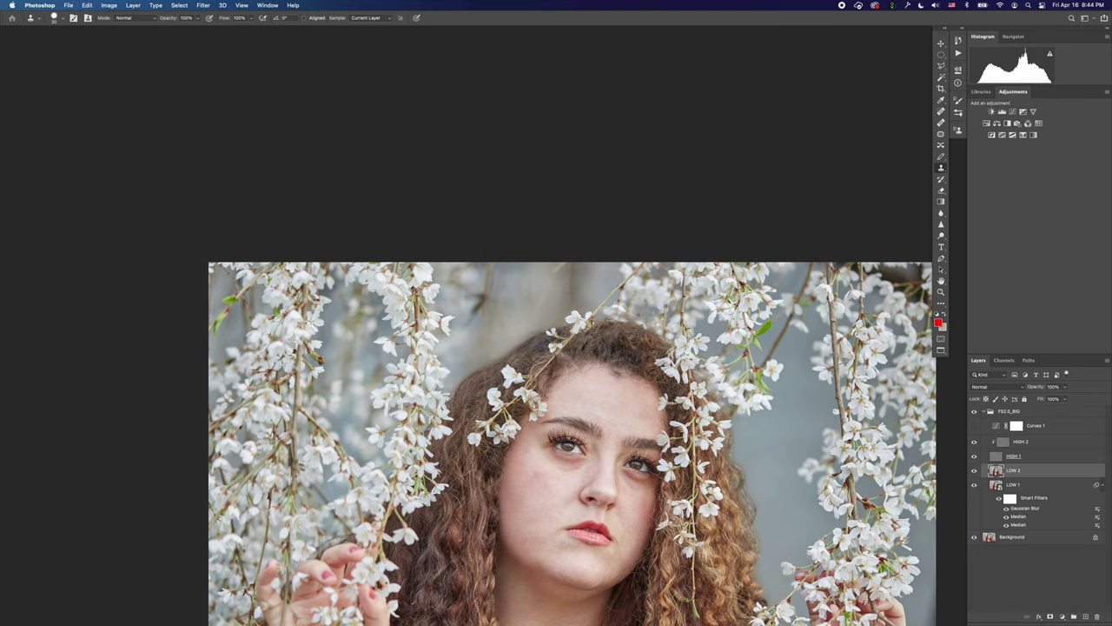
{"action": "scroll", "coordinate": [539, 462], "scroll_direction": "down", "scroll_amount": 5}
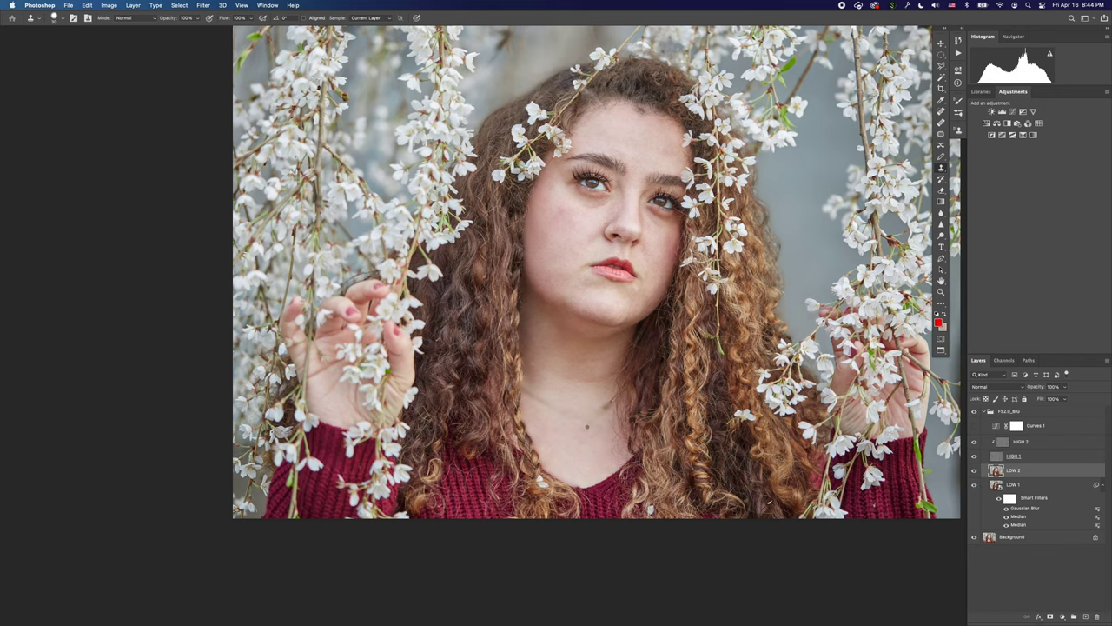
{"action": "key", "text": "b"}
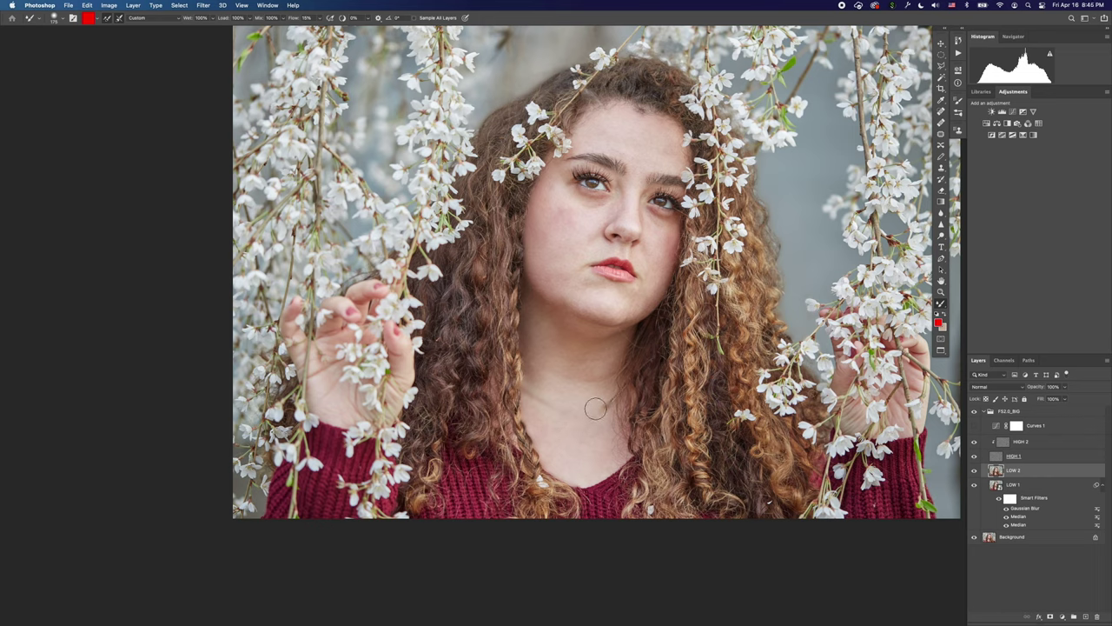
{"action": "mouse_move", "coordinate": [579, 411]}
{"action": "left_mouse_down"}
{"action": "mouse_move", "coordinate": [584, 392]}
{"action": "mouse_move", "coordinate": [576, 402]}
{"action": "left_mouse_up"}
Reduce the Mixer Brush size and smooth the dark crease and necklace shadow across the base of the neck on LOW 2.
{"action": "scroll", "coordinate": [574, 406], "scroll_direction": "down", "scroll_amount": 1}
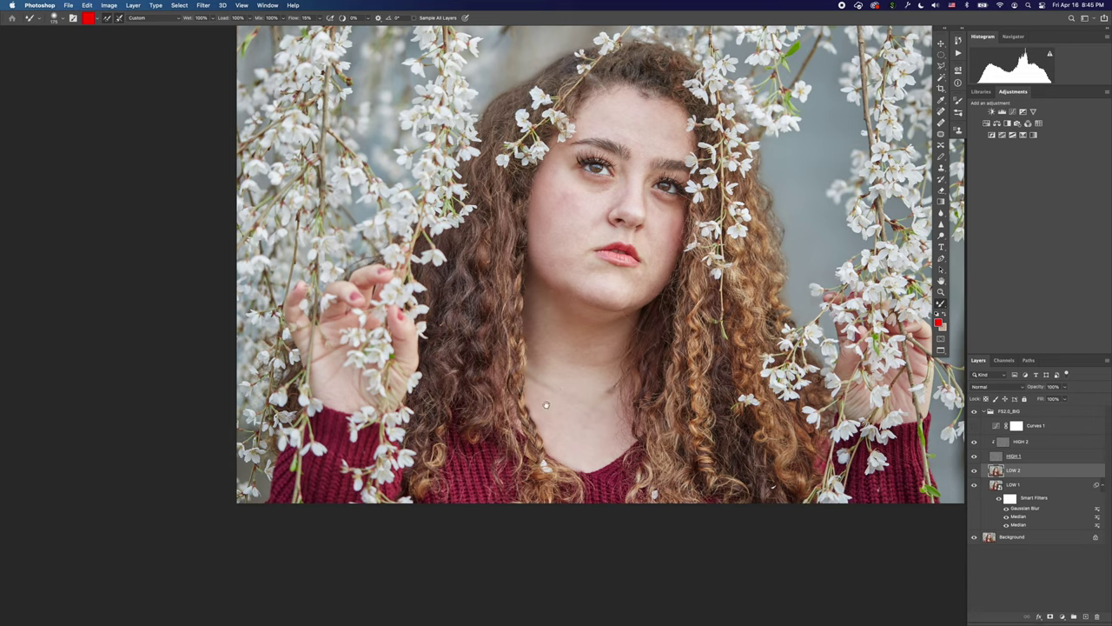
{"action": "scroll", "coordinate": [571, 397], "scroll_direction": "up", "scroll_amount": 2}
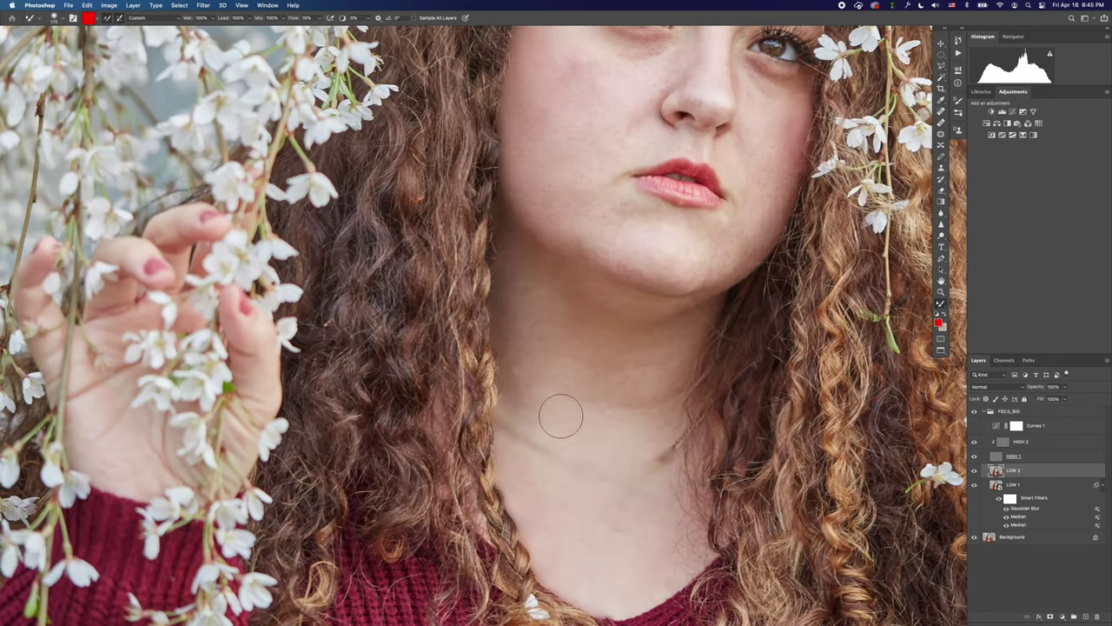
{"action": "scroll", "coordinate": [579, 445], "scroll_direction": "down", "scroll_amount": 3}
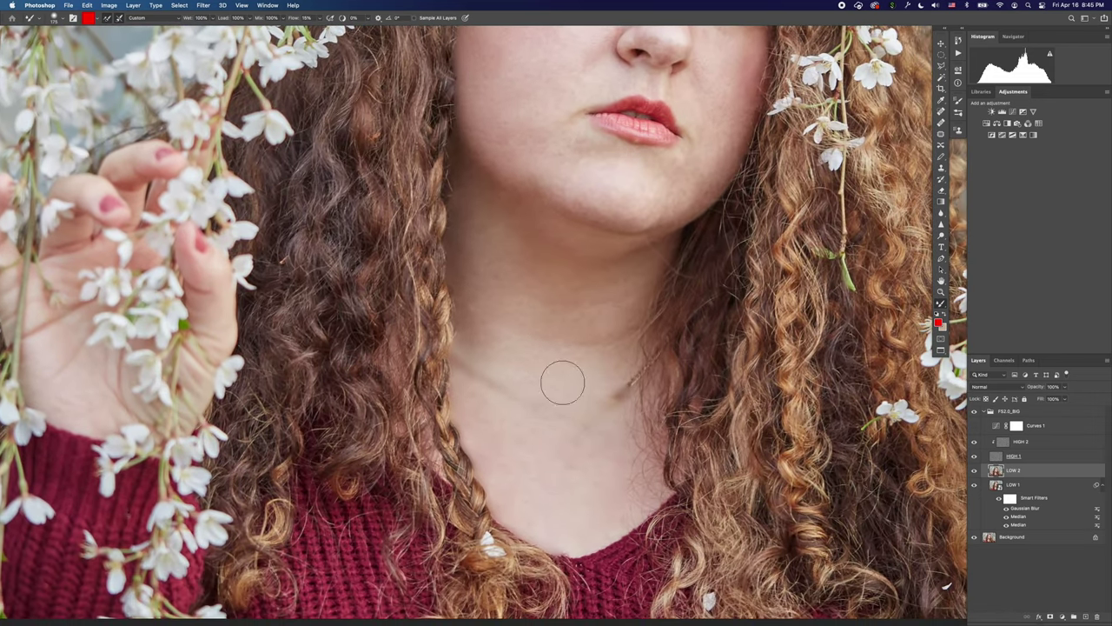
{"action": "key", "text": "bracketleft"}
{"action": "key", "text": "bracketleft"}
{"action": "key", "text": "bracketleft"}
{"action": "key", "text": "bracketleft"}
{"action": "key", "text": "bracketleft"}
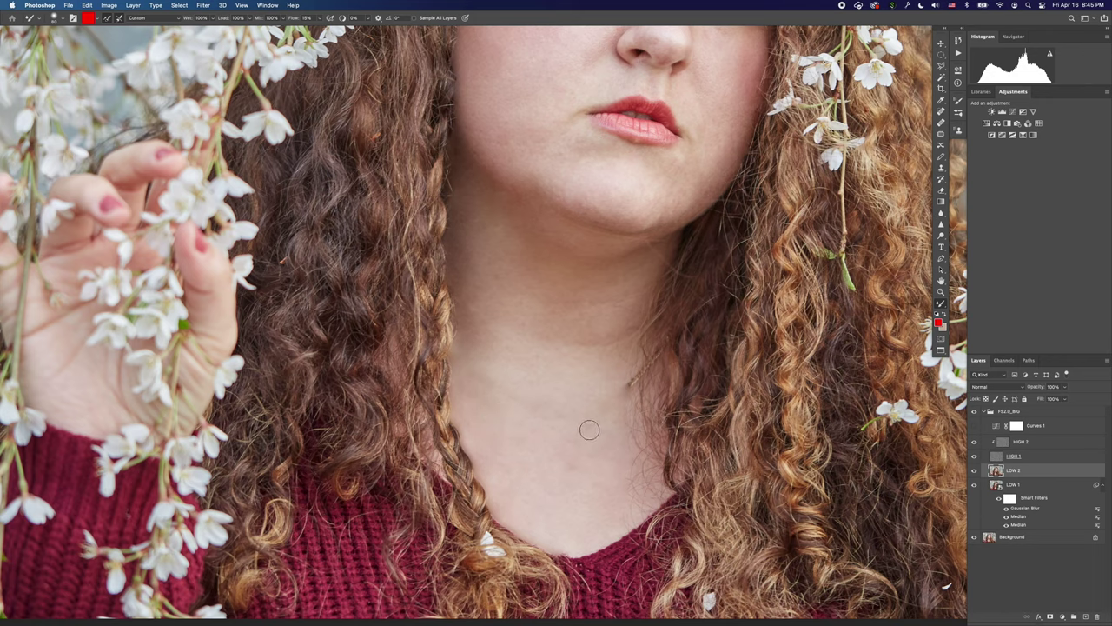
Make HIGH 2 the active layer with the Clone Stamp and zoom in on the necklace chain beside the right-hand hair.
{"action": "key", "text": "s"}
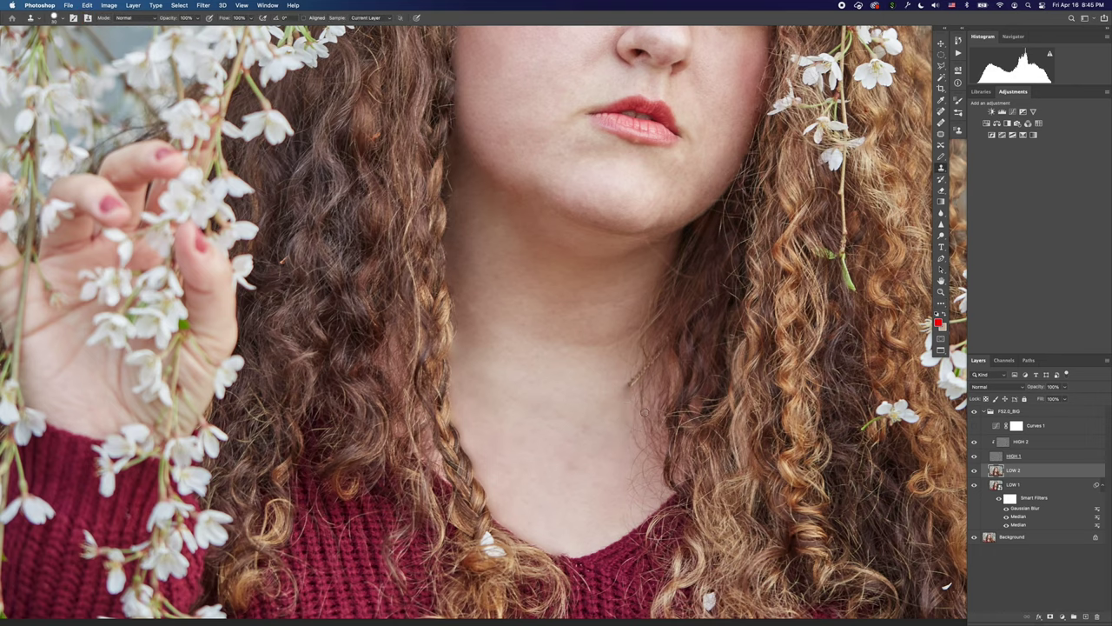
{"action": "left_click", "coordinate": [1003, 444]}
{"action": "key", "text": "super+plus"}
{"action": "key", "text": "super+plus"}
{"action": "key", "text": "super+plus"}
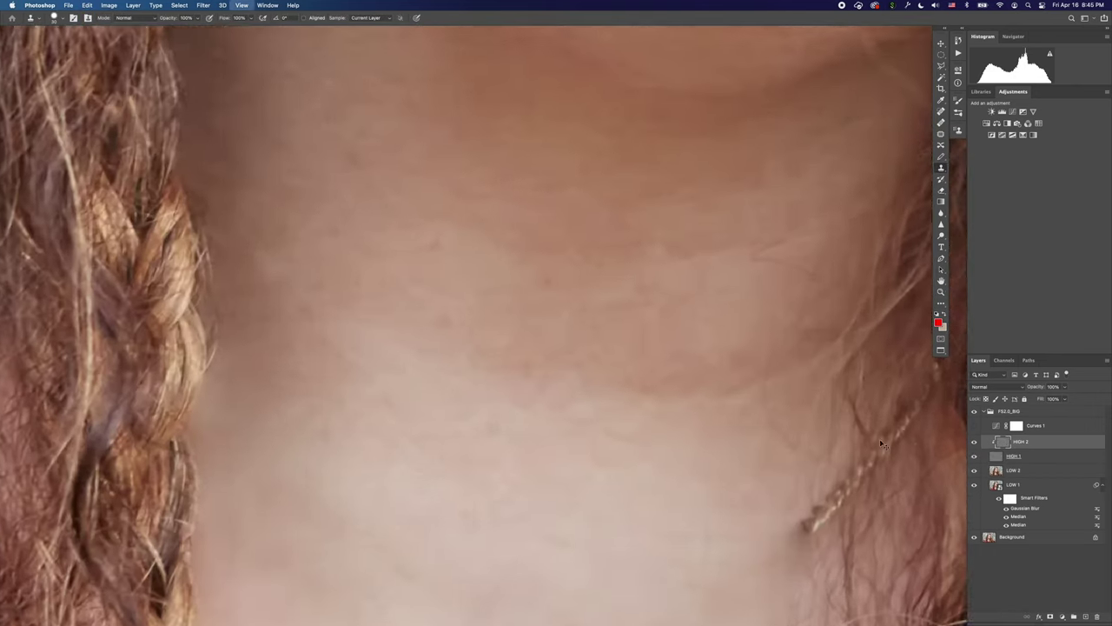
{"action": "left_click_drag", "start_coordinate": [700, 415], "coordinate": [330, 333]}
{"action": "left_click", "coordinate": [433, 474], "text": "alt"}
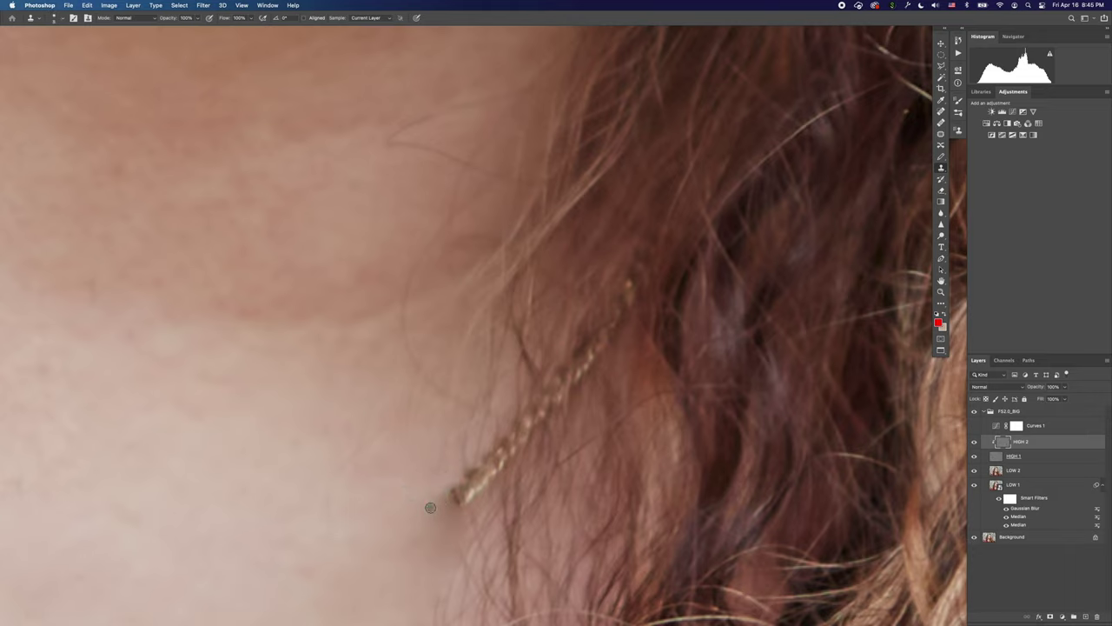
{"action": "left_click_drag", "start_coordinate": [450, 497], "coordinate": [450, 511]}
{"action": "key", "text": "super+z"}
Patch out the remaining necklace chain on HIGH 2 with texture from the nearby hair.
{"action": "key", "text": "j"}
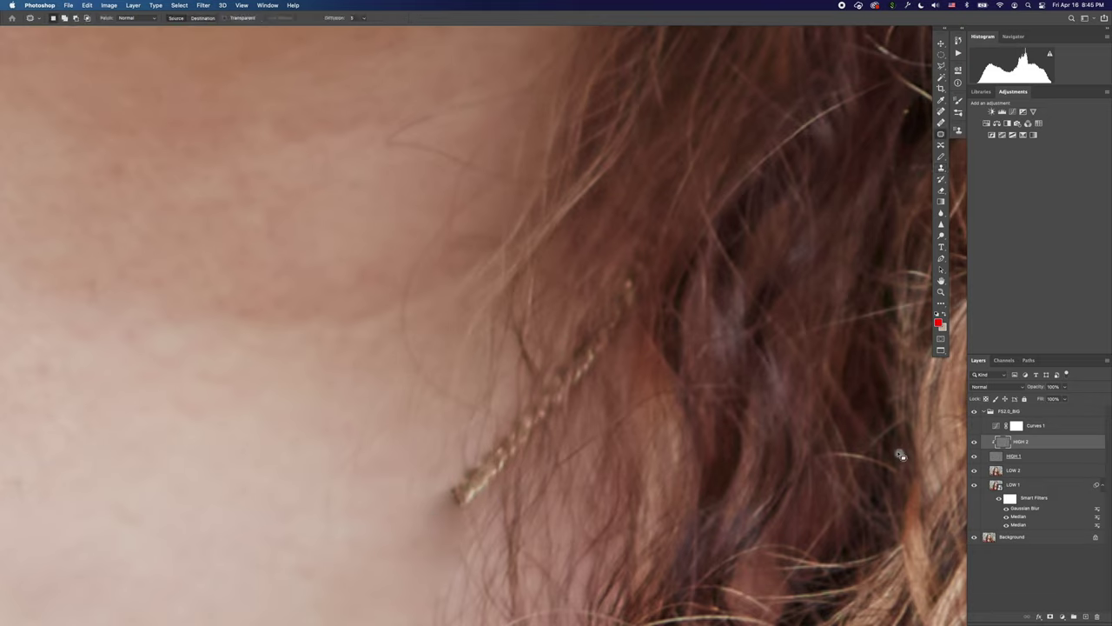
{"action": "mouse_move", "coordinate": [645, 239]}
{"action": "left_mouse_down"}
{"action": "mouse_move", "coordinate": [486, 395]}
{"action": "mouse_move", "coordinate": [434, 473]}
{"action": "mouse_move", "coordinate": [451, 508]}
{"action": "mouse_move", "coordinate": [550, 482]}
{"action": "mouse_move", "coordinate": [615, 291]}
{"action": "mouse_move", "coordinate": [638, 276]}
{"action": "mouse_move", "coordinate": [660, 279]}
{"action": "mouse_move", "coordinate": [444, 457]}
{"action": "mouse_move", "coordinate": [434, 521]}
{"action": "mouse_move", "coordinate": [563, 480]}
{"action": "mouse_move", "coordinate": [621, 338]}
{"action": "mouse_move", "coordinate": [649, 312]}
{"action": "mouse_move", "coordinate": [627, 274]}
{"action": "left_mouse_up"}
{"action": "key", "text": "super+d"}
{"action": "left_click_drag", "start_coordinate": [608, 356], "coordinate": [732, 427]}
{"action": "key", "text": "super+d"}
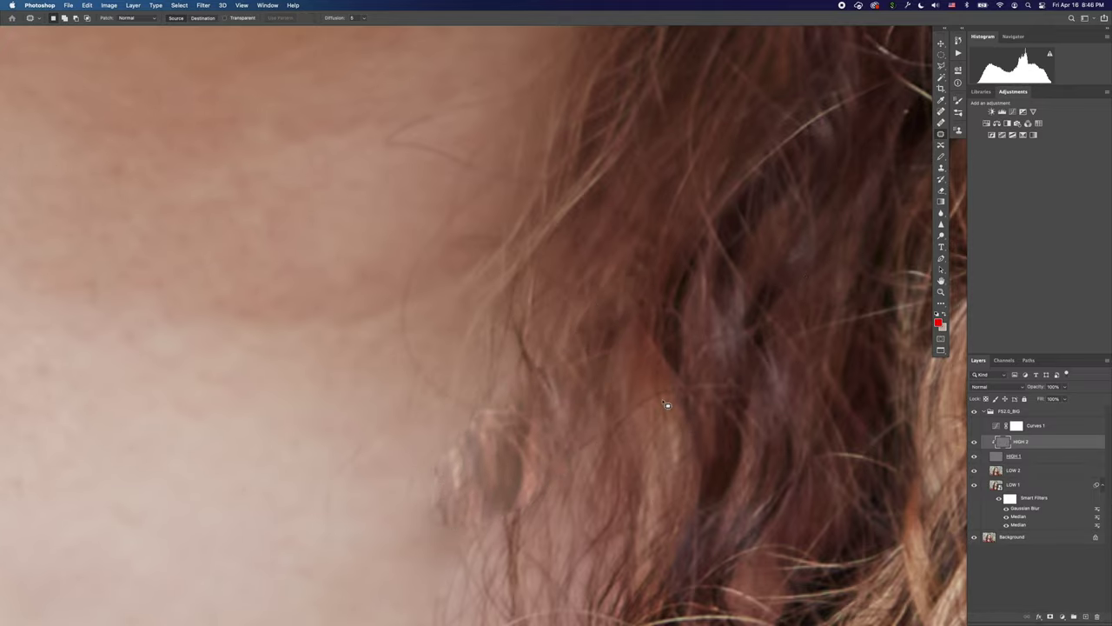
Patch the leftover chain area where the right side of the neck meets the hair, sourcing from neighbouring hair and skin.
{"action": "key", "text": "super+minus"}
{"action": "key", "text": "super+minus"}
{"action": "key", "text": "super+minus"}
{"action": "mouse_move", "coordinate": [553, 328]}
{"action": "left_mouse_down"}
{"action": "mouse_move", "coordinate": [524, 384]}
{"action": "mouse_move", "coordinate": [556, 335]}
{"action": "mouse_move", "coordinate": [582, 412]}
{"action": "mouse_move", "coordinate": [550, 380]}
{"action": "mouse_move", "coordinate": [553, 409]}
{"action": "left_mouse_up"}
{"action": "key", "text": "super+d"}
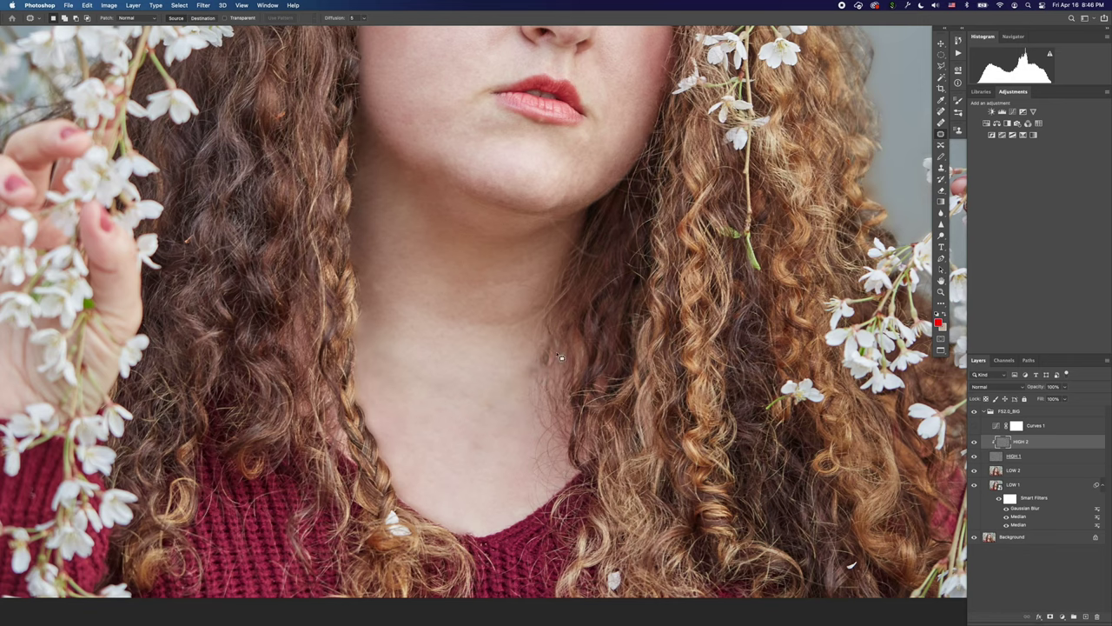
{"action": "mouse_move", "coordinate": [557, 355]}
{"action": "left_mouse_down"}
{"action": "mouse_move", "coordinate": [547, 344]}
{"action": "mouse_move", "coordinate": [557, 355]}
{"action": "left_mouse_up"}
{"action": "left_click_drag", "start_coordinate": [555, 355], "coordinate": [581, 316]}
{"action": "key", "text": "super+d"}
{"action": "mouse_move", "coordinate": [544, 366]}
{"action": "left_mouse_down"}
{"action": "mouse_move", "coordinate": [539, 379]}
{"action": "mouse_move", "coordinate": [551, 378]}
{"action": "mouse_move", "coordinate": [563, 420]}
{"action": "left_mouse_up"}
{"action": "key", "text": "super+d"}
Patch out the stray hairs along the right side of the neck and upper chest with clean skin texture.
{"action": "mouse_move", "coordinate": [536, 278]}
{"action": "left_mouse_down"}
{"action": "mouse_move", "coordinate": [541, 308]}
{"action": "mouse_move", "coordinate": [540, 288]}
{"action": "left_mouse_up"}
{"action": "mouse_move", "coordinate": [538, 290]}
{"action": "left_mouse_down"}
{"action": "mouse_move", "coordinate": [536, 335]}
{"action": "mouse_move", "coordinate": [517, 341]}
{"action": "mouse_move", "coordinate": [543, 304]}
{"action": "mouse_move", "coordinate": [524, 401]}
{"action": "left_mouse_up"}
{"action": "key", "text": "super+d"}
{"action": "key", "text": "super+d"}
{"action": "mouse_move", "coordinate": [542, 335]}
{"action": "left_mouse_down"}
{"action": "mouse_move", "coordinate": [521, 402]}
{"action": "mouse_move", "coordinate": [537, 436]}
{"action": "mouse_move", "coordinate": [570, 379]}
{"action": "mouse_move", "coordinate": [561, 332]}
{"action": "mouse_move", "coordinate": [549, 335]}
{"action": "left_mouse_up"}
{"action": "left_click_drag", "start_coordinate": [545, 375], "coordinate": [490, 402]}
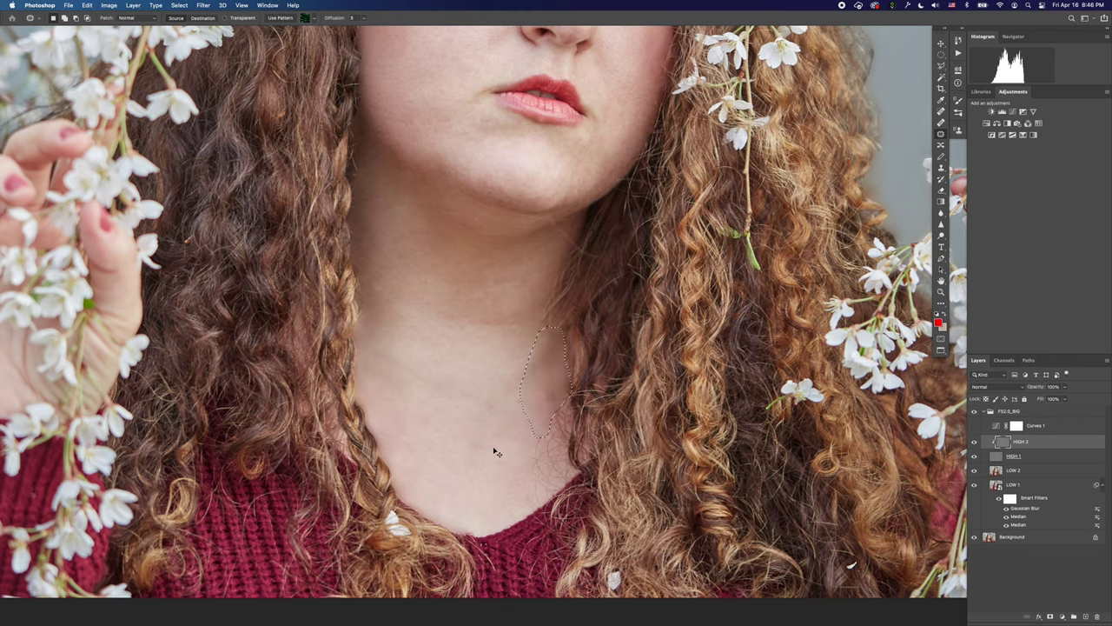
{"action": "key", "text": "super+d"}
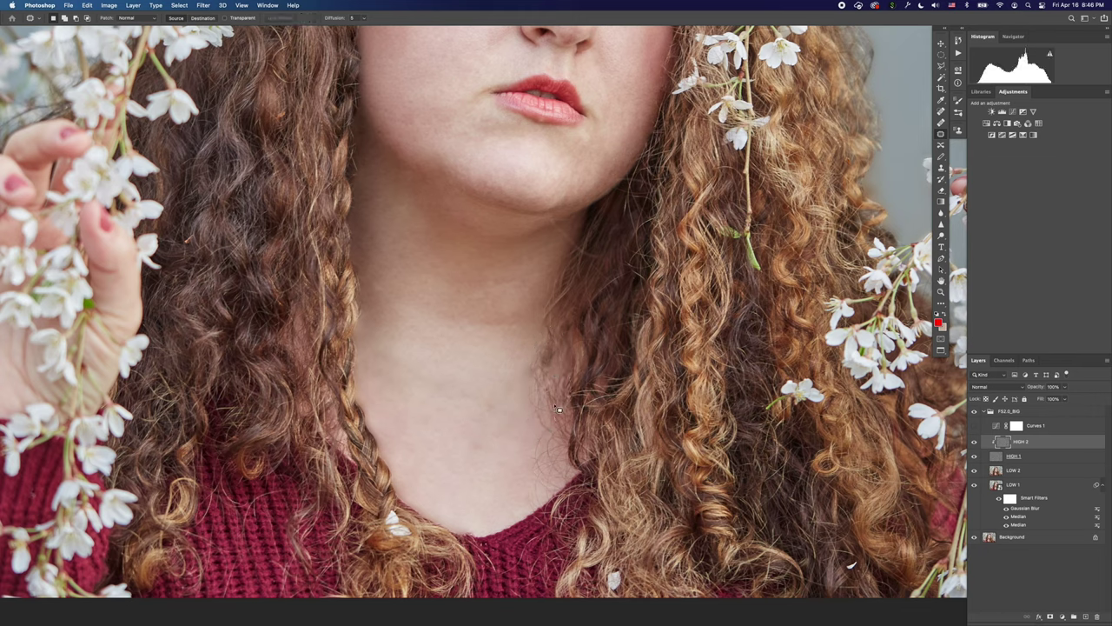
{"action": "mouse_move", "coordinate": [536, 441]}
{"action": "left_mouse_down"}
{"action": "mouse_move", "coordinate": [525, 494]}
{"action": "mouse_move", "coordinate": [554, 478]}
{"action": "mouse_move", "coordinate": [539, 427]}
{"action": "left_mouse_up"}
{"action": "mouse_move", "coordinate": [538, 461]}
{"action": "left_mouse_down"}
{"action": "mouse_move", "coordinate": [507, 454]}
{"action": "mouse_move", "coordinate": [497, 478]}
{"action": "left_mouse_up"}
Clone clean texture over the remaining fine hairs along the right neck and chest hairline on HIGH 2.
{"action": "key", "text": "s"}
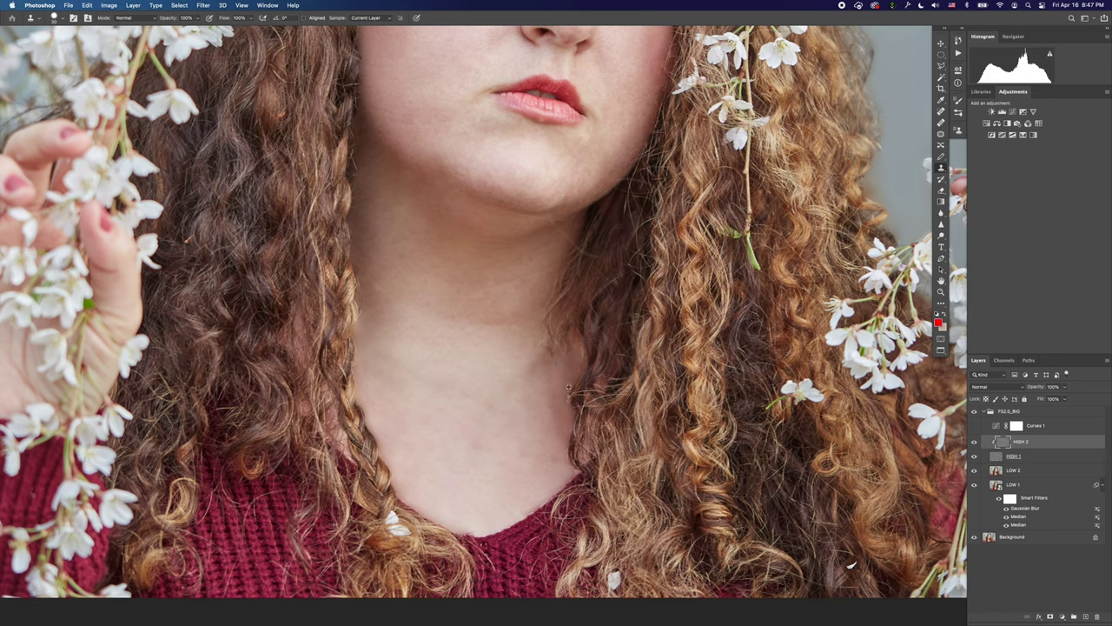
{"action": "left_click", "coordinate": [549, 346]}
{"action": "mouse_move", "coordinate": [550, 341]}
{"action": "left_mouse_down"}
{"action": "mouse_move", "coordinate": [553, 369]}
{"action": "mouse_move", "coordinate": [572, 341]}
{"action": "left_mouse_up"}
{"action": "left_click_drag", "start_coordinate": [540, 344], "coordinate": [500, 362]}
{"action": "mouse_move", "coordinate": [578, 352]}
{"action": "left_mouse_down"}
{"action": "mouse_move", "coordinate": [574, 371]}
{"action": "mouse_move", "coordinate": [557, 280]}
{"action": "mouse_move", "coordinate": [573, 344]}
{"action": "mouse_move", "coordinate": [555, 302]}
{"action": "mouse_move", "coordinate": [563, 264]}
{"action": "left_mouse_up"}
{"action": "mouse_move", "coordinate": [563, 399]}
{"action": "left_mouse_down"}
{"action": "mouse_move", "coordinate": [567, 391]}
{"action": "mouse_move", "coordinate": [556, 436]}
{"action": "left_mouse_up"}
{"action": "left_click_drag", "start_coordinate": [576, 348], "coordinate": [560, 403]}
On LOW 2, even out the blotchy tones across the neck and upper chest with the Mixer Brush.
{"action": "scroll", "coordinate": [564, 325], "scroll_direction": "up", "scroll_amount": 5}
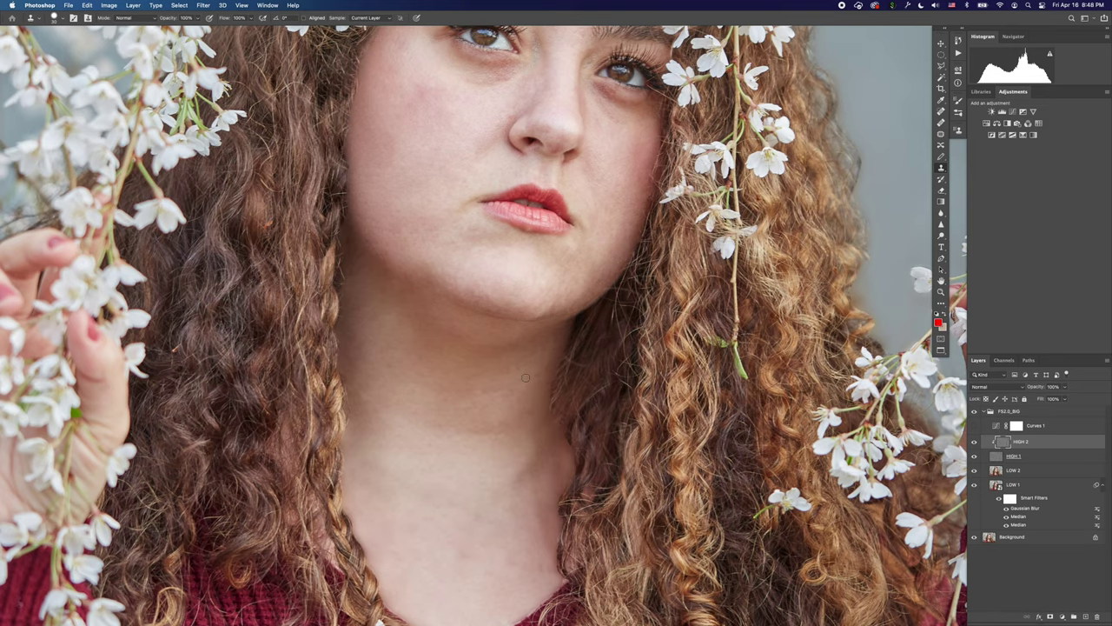
{"action": "scroll", "coordinate": [509, 430], "scroll_direction": "down", "scroll_amount": 5}
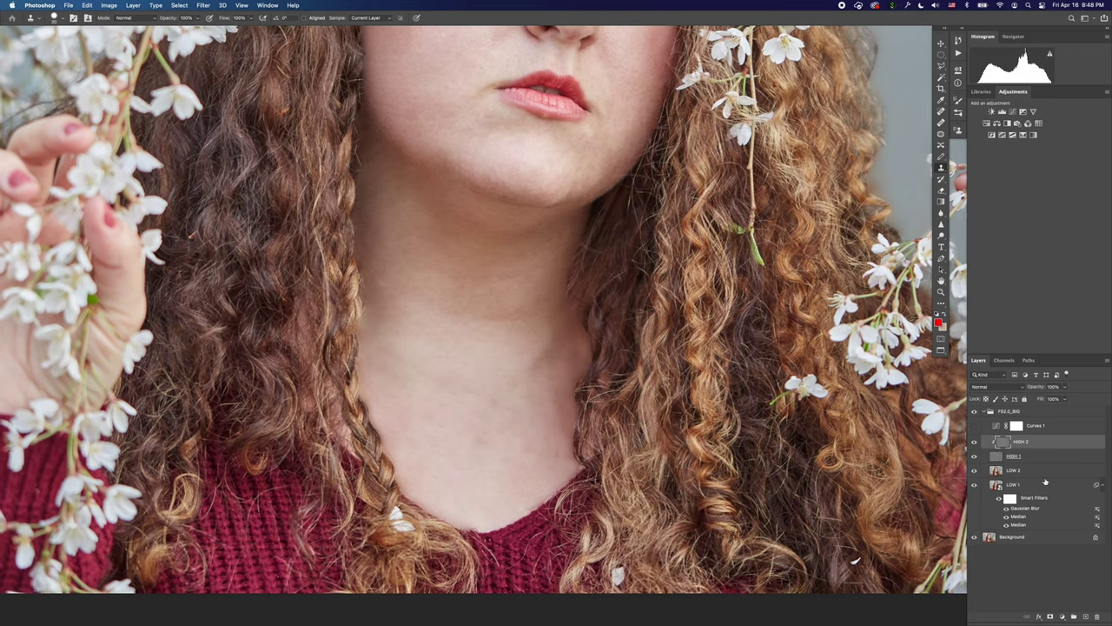
{"action": "left_click", "coordinate": [997, 473]}
{"action": "key", "text": "b"}
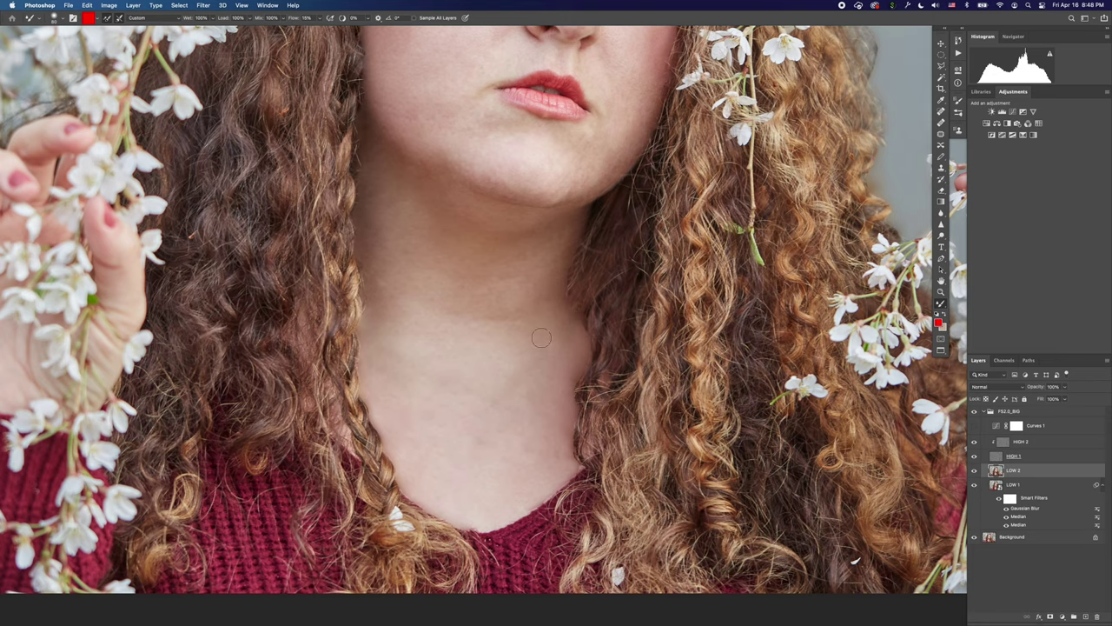
{"action": "left_click_drag", "start_coordinate": [552, 299], "coordinate": [460, 491]}
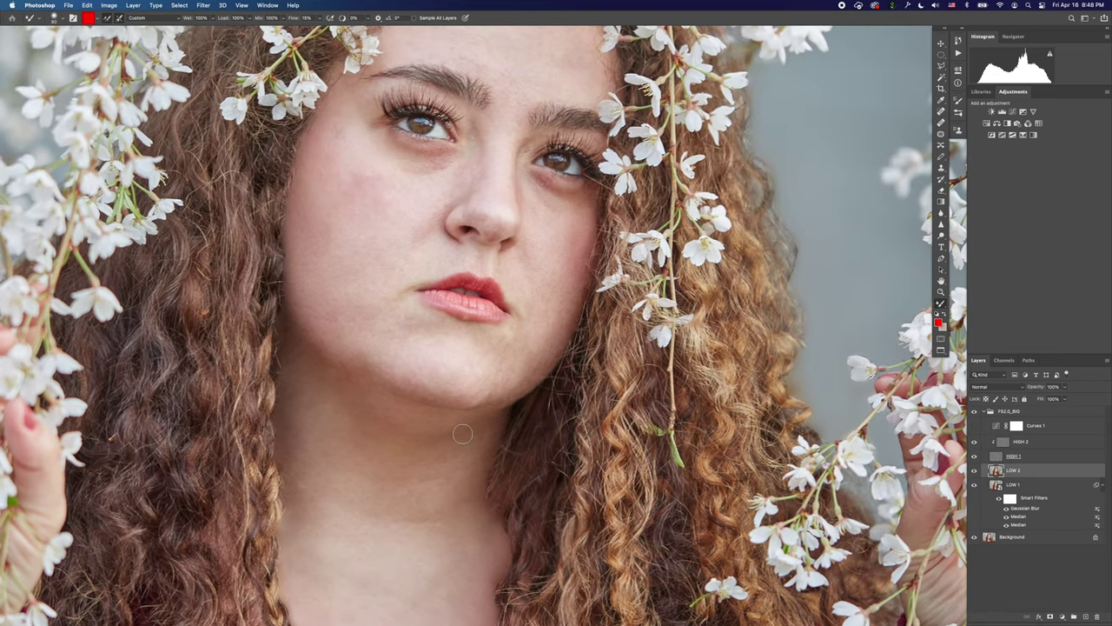
{"action": "left_click_drag", "start_coordinate": [462, 442], "coordinate": [454, 273]}
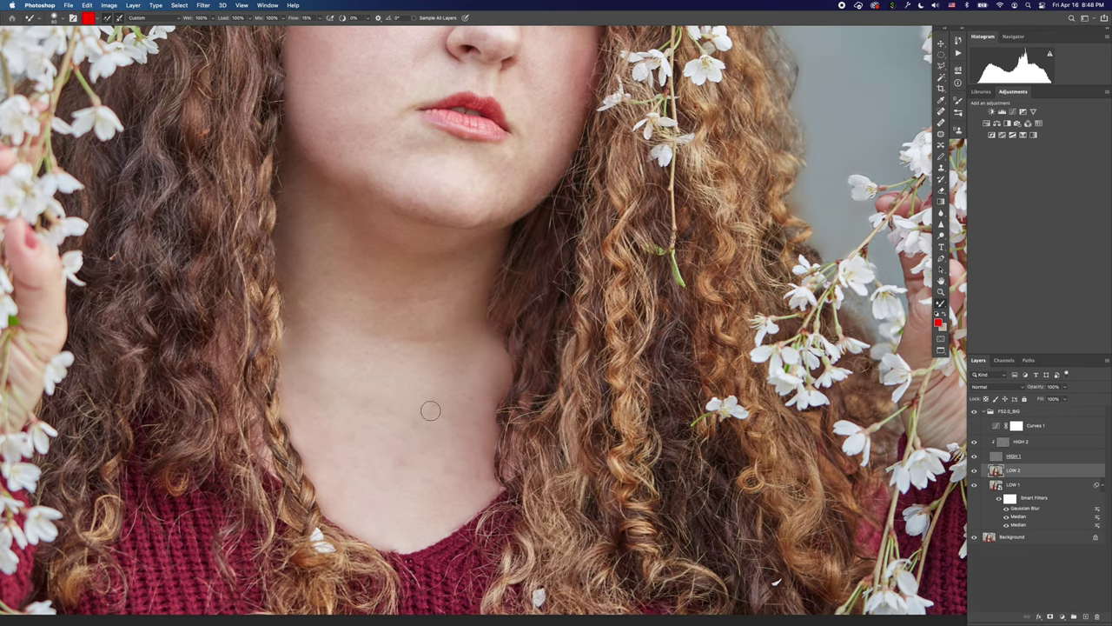
{"action": "scroll", "coordinate": [436, 435], "scroll_direction": "up", "scroll_amount": 3}
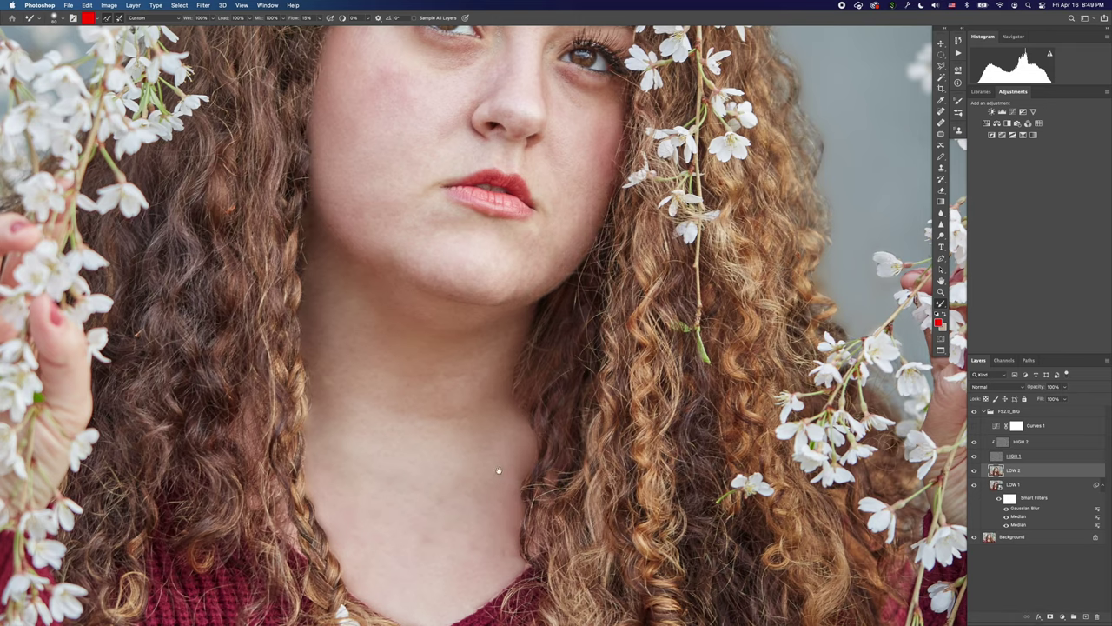
{"action": "left_click_drag", "start_coordinate": [499, 470], "coordinate": [481, 471]}
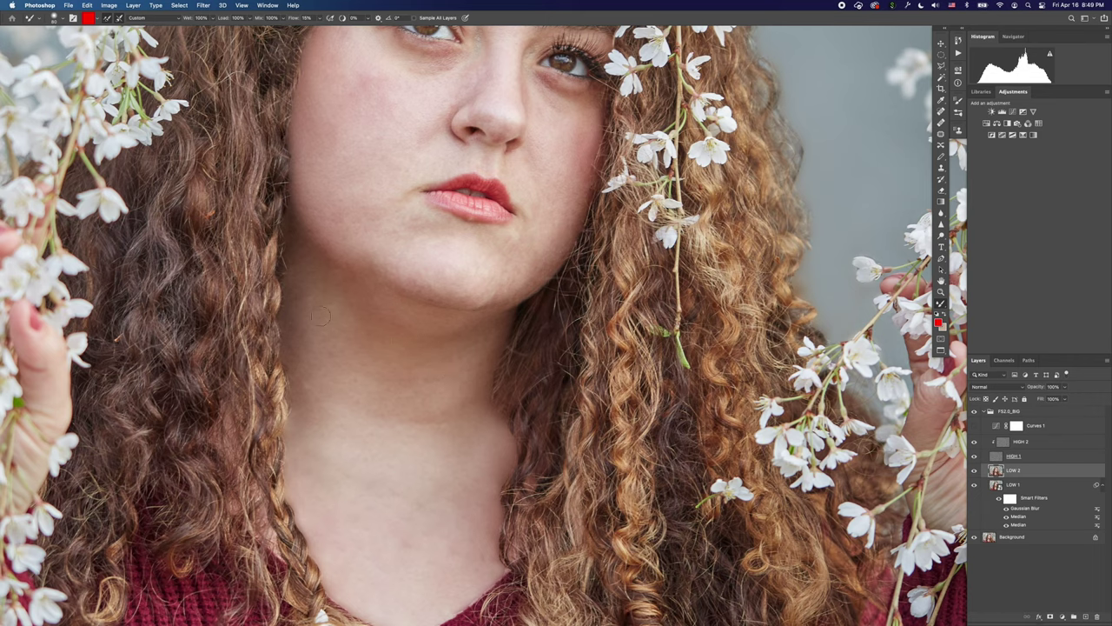
Examine the smoothed skin on the face, neck and chest up close and in the whole portrait.
{"action": "left_click_drag", "start_coordinate": [421, 358], "coordinate": [312, 291]}
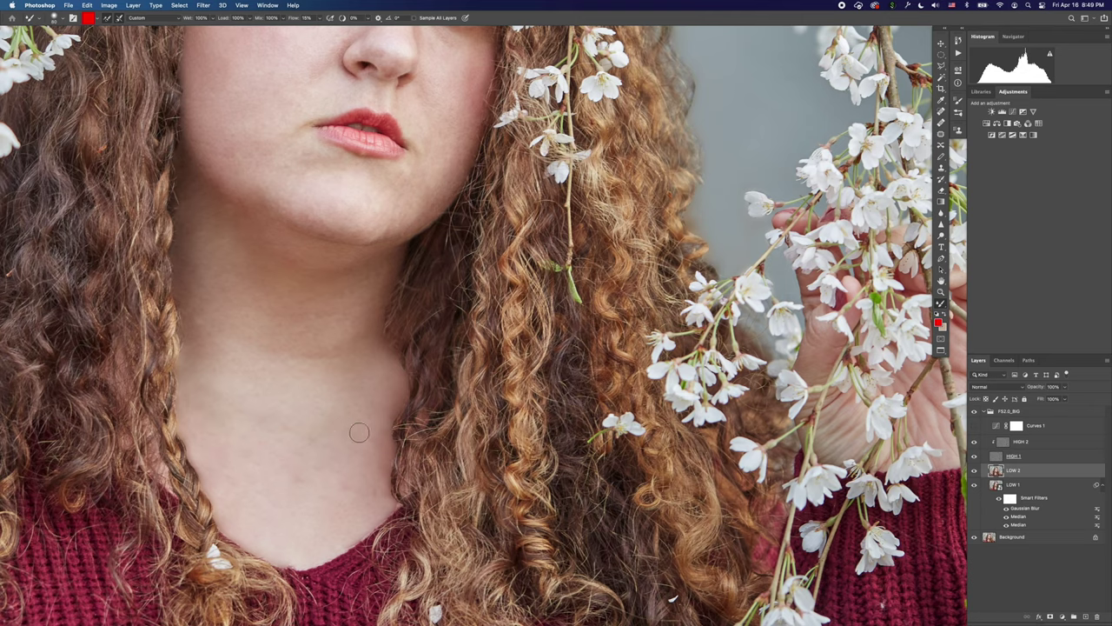
{"action": "scroll", "coordinate": [365, 426], "scroll_direction": "up", "scroll_amount": 5}
{"action": "scroll", "coordinate": [365, 426], "scroll_direction": "left", "scroll_amount": 4}
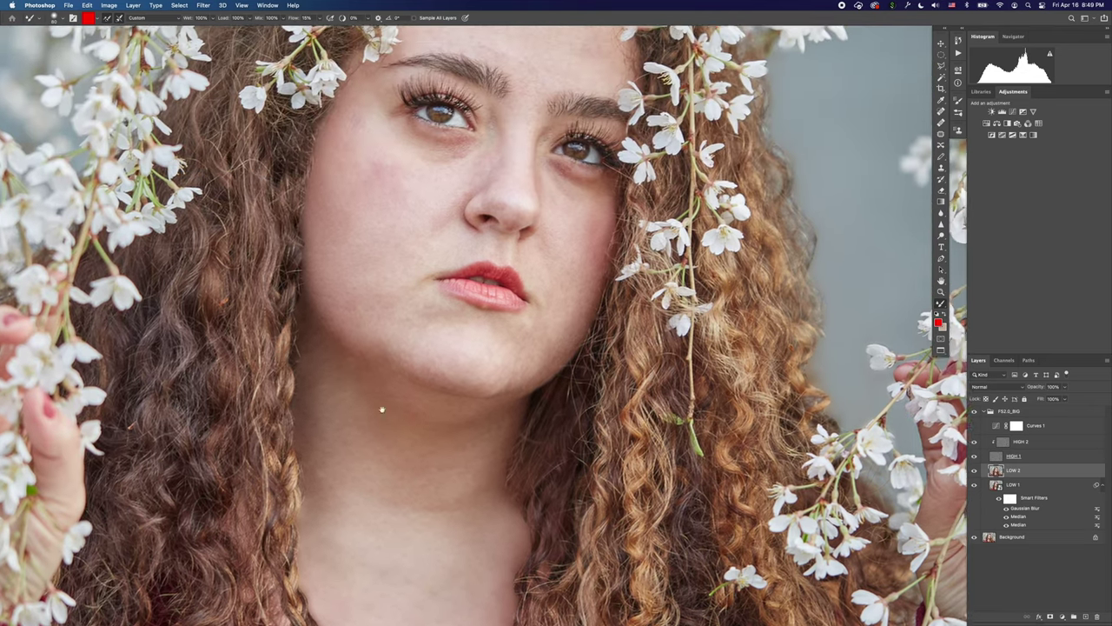
{"action": "scroll", "coordinate": [382, 409], "scroll_direction": "up", "scroll_amount": 4}
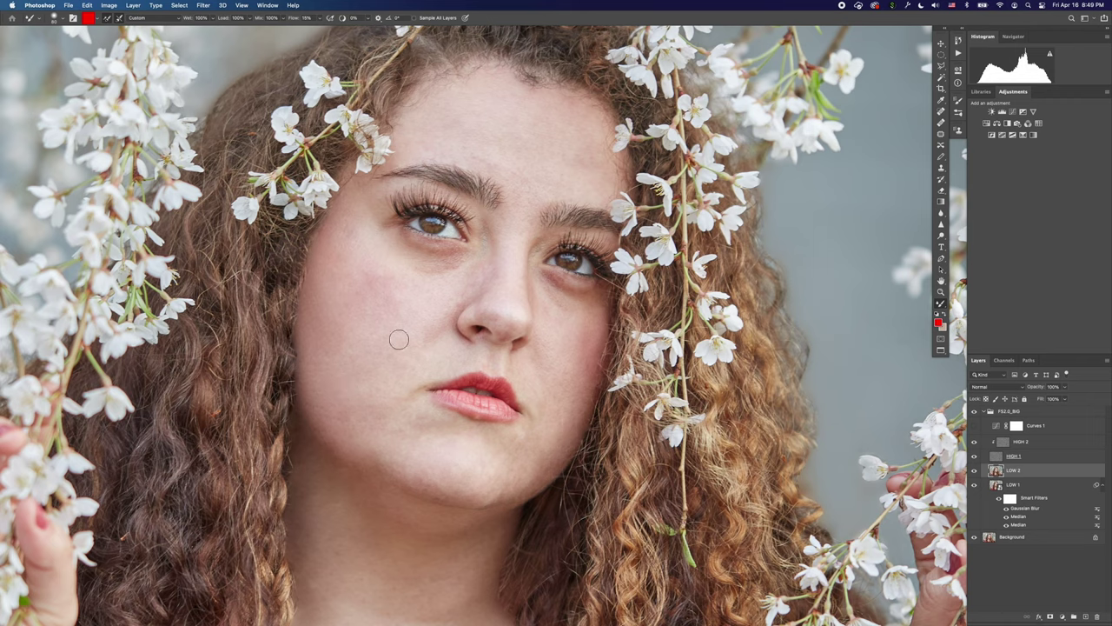
{"action": "scroll", "coordinate": [404, 323], "scroll_direction": "up", "scroll_amount": 5}
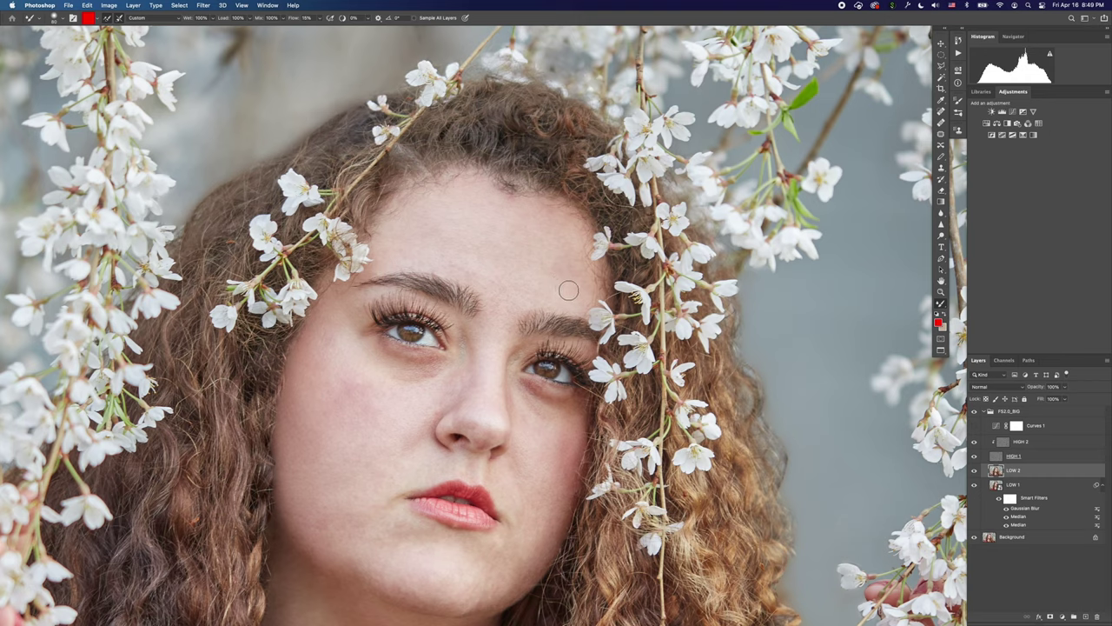
{"action": "scroll", "coordinate": [540, 305], "scroll_direction": "up", "scroll_amount": 2}
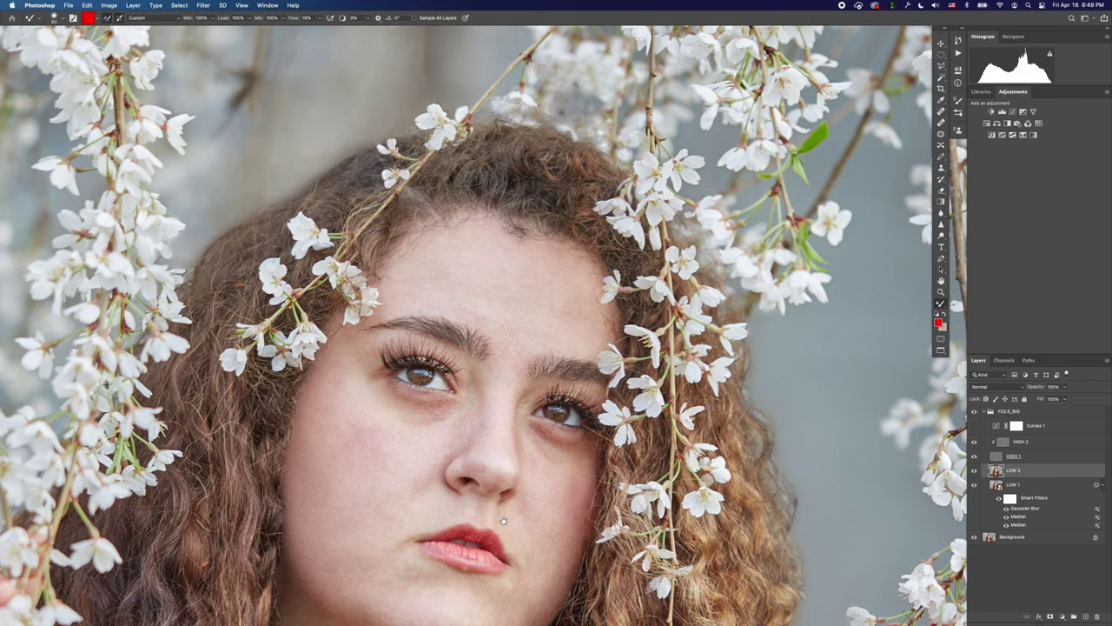
{"action": "scroll", "coordinate": [503, 521], "scroll_direction": "down", "scroll_amount": 10}
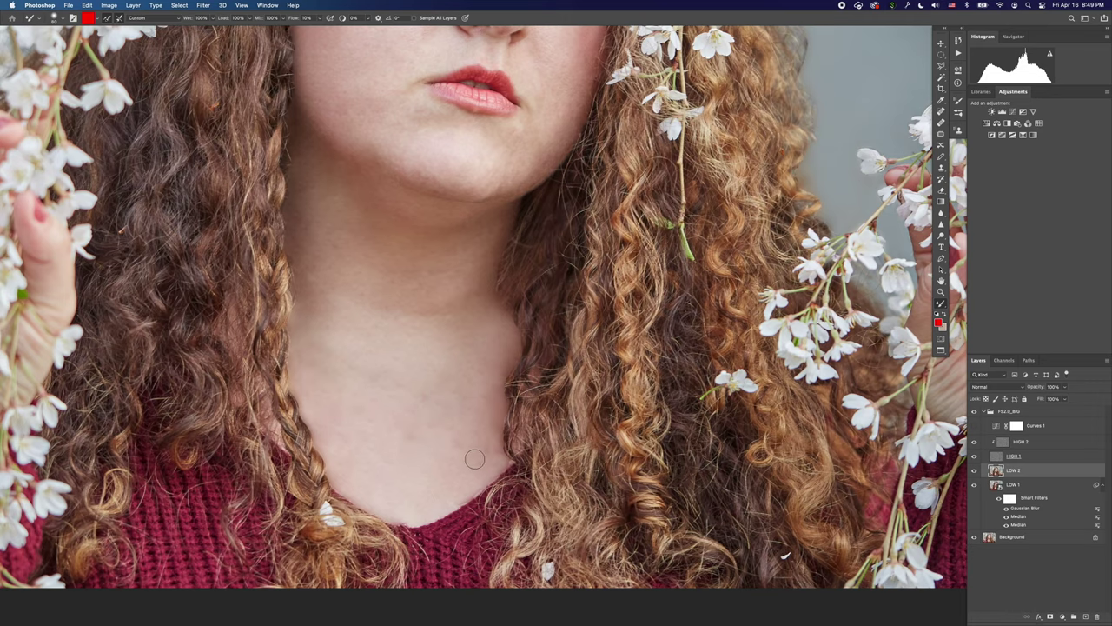
{"action": "left_click_drag", "start_coordinate": [393, 378], "coordinate": [416, 420]}
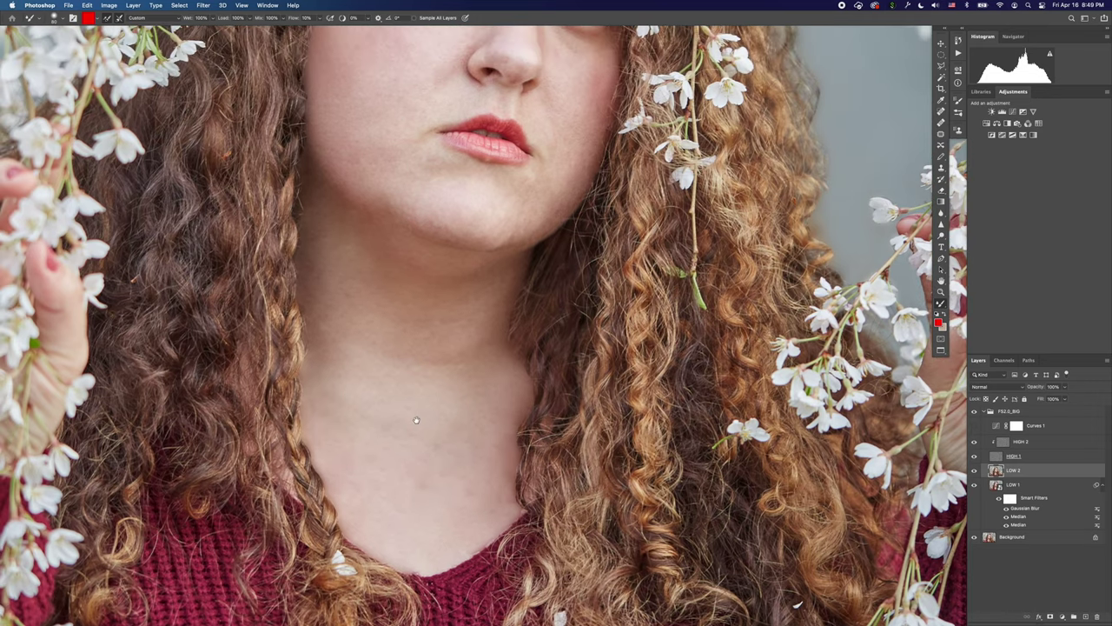
{"action": "scroll", "coordinate": [440, 417], "scroll_direction": "down", "scroll_amount": 3}
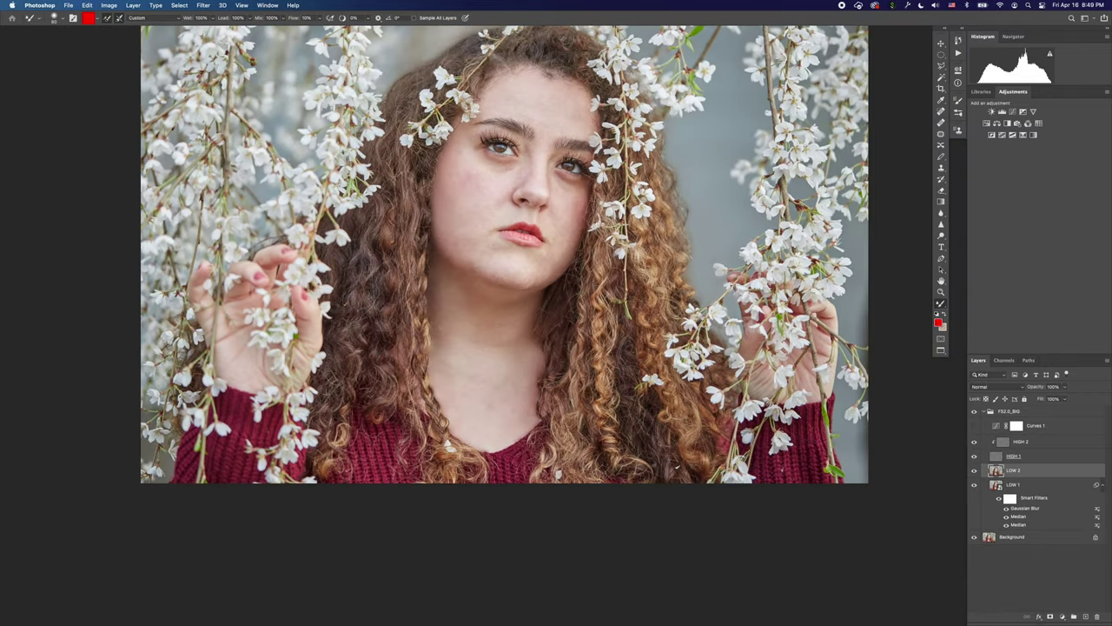
{"action": "scroll", "coordinate": [452, 425], "scroll_direction": "down", "scroll_amount": 1}
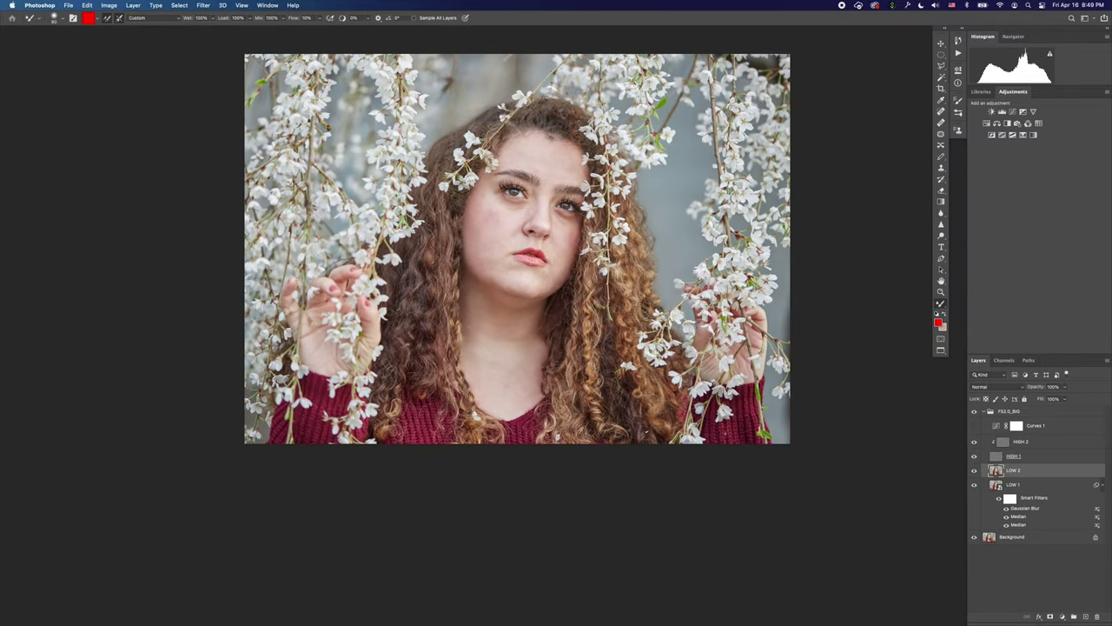
Compare the retouched portrait with the original by hiding and showing every layer except Background.
{"action": "left_click_drag", "start_coordinate": [510, 331], "coordinate": [476, 396]}
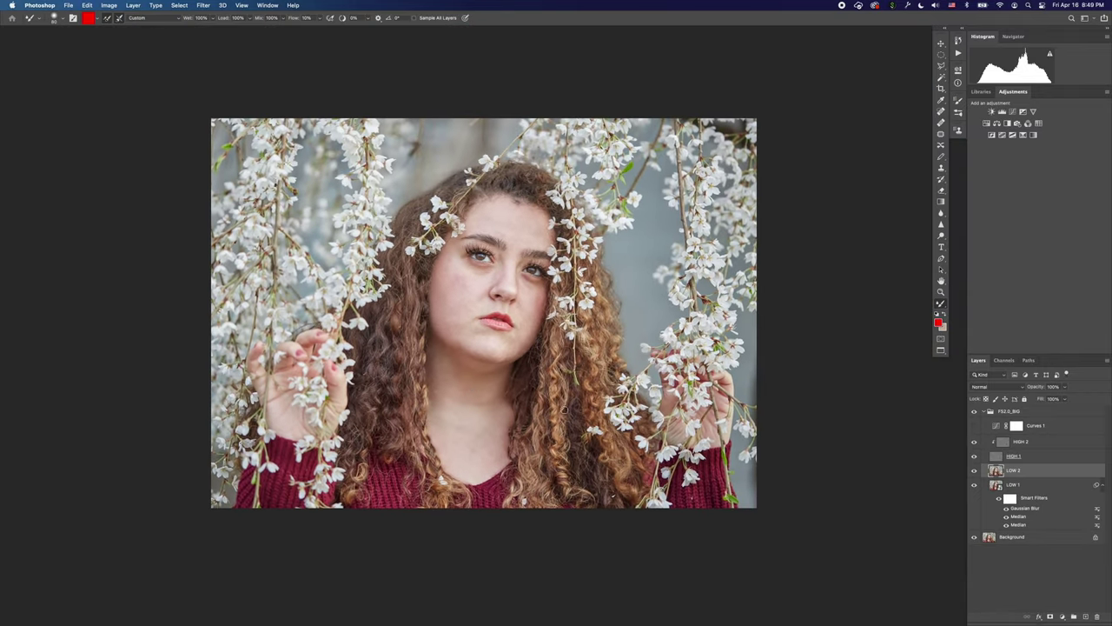
{"action": "left_click", "coordinate": [973, 538], "text": "alt"}
{"action": "left_click", "coordinate": [973, 538], "text": "alt"}
{"action": "left_click", "coordinate": [973, 538], "text": "alt"}
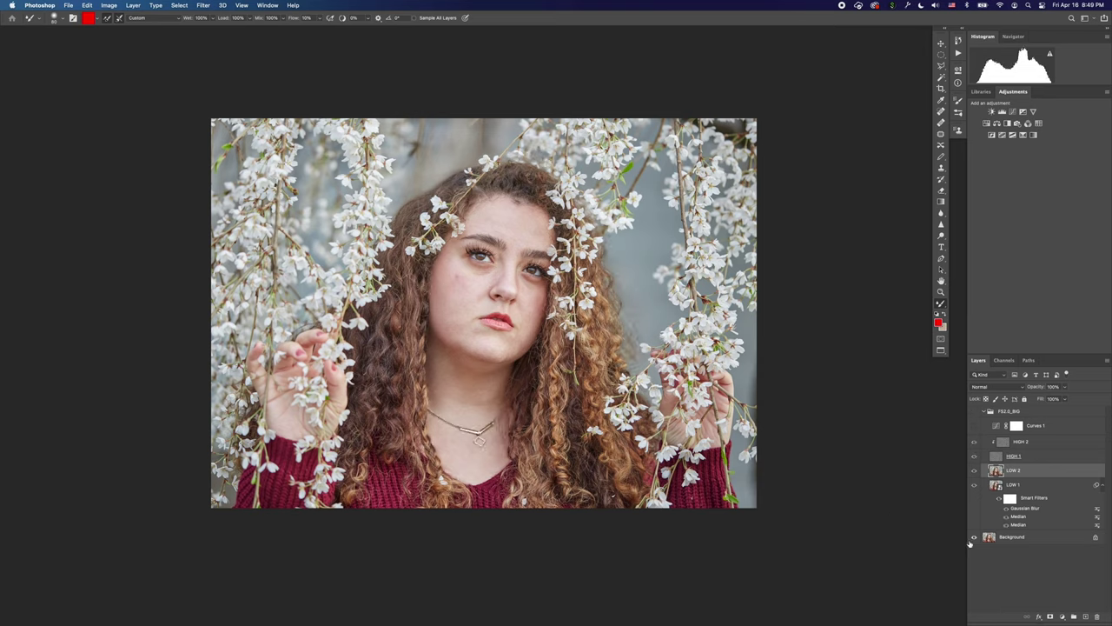
{"action": "left_click", "coordinate": [972, 538], "text": "alt"}
{"action": "left_click", "coordinate": [970, 540], "text": "alt"}
{"action": "left_click", "coordinate": [970, 543], "text": "alt"}
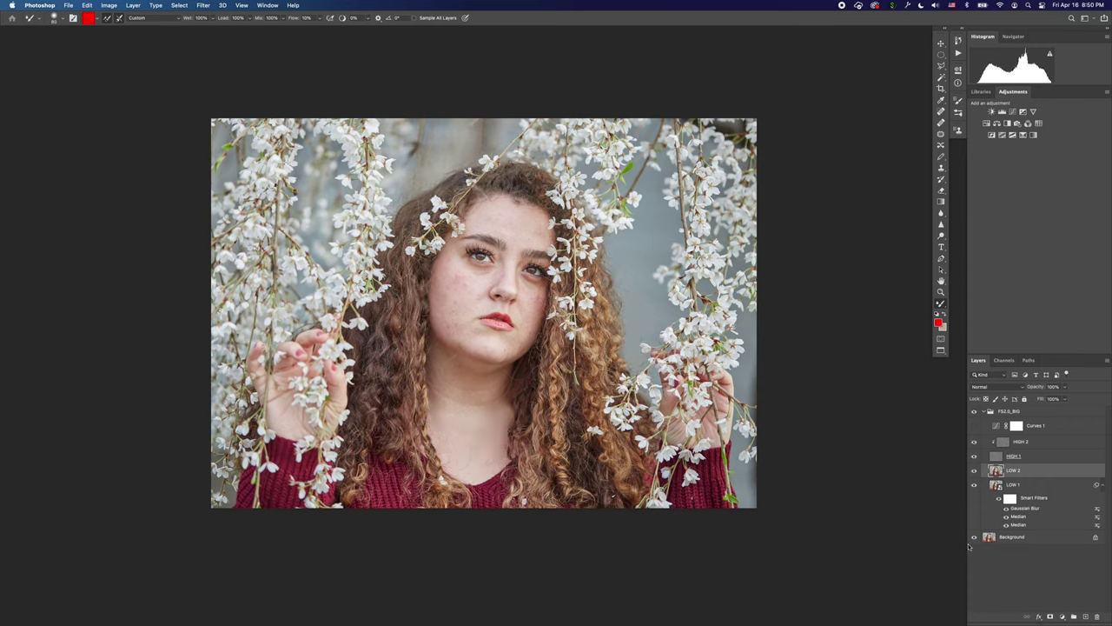
{"action": "left_click", "coordinate": [969, 543], "text": "alt"}
{"action": "left_click", "coordinate": [969, 545], "text": "alt"}
{"action": "left_click", "coordinate": [969, 549]}
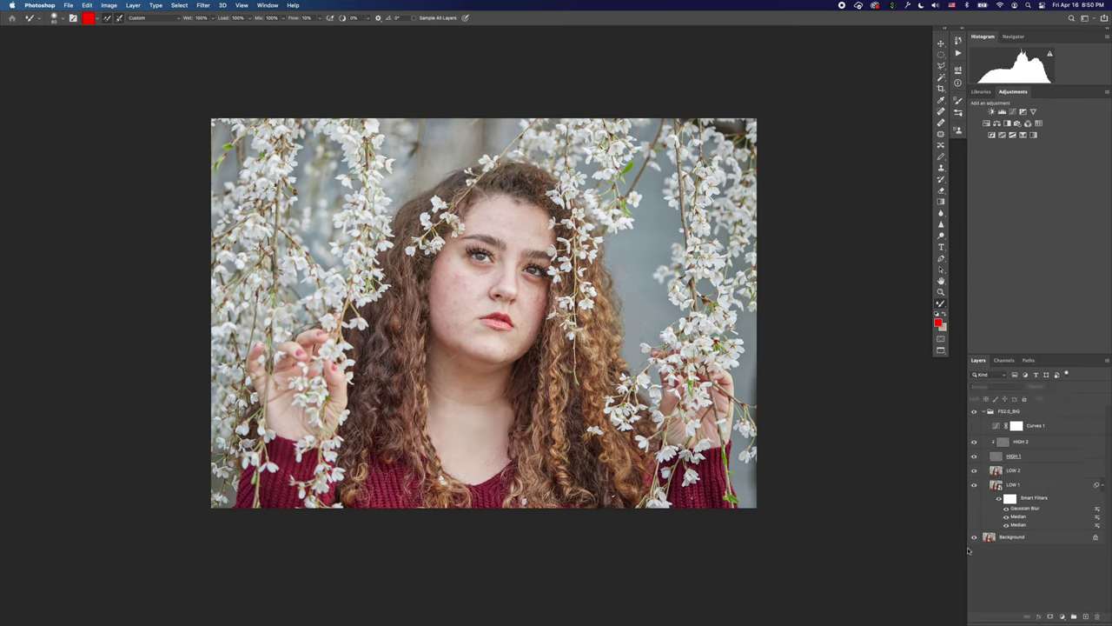
{"action": "left_click", "coordinate": [974, 539], "text": "alt"}
{"action": "left_click", "coordinate": [973, 537], "text": "alt"}
{"action": "scroll", "coordinate": [460, 371], "scroll_direction": "down", "scroll_amount": 3}
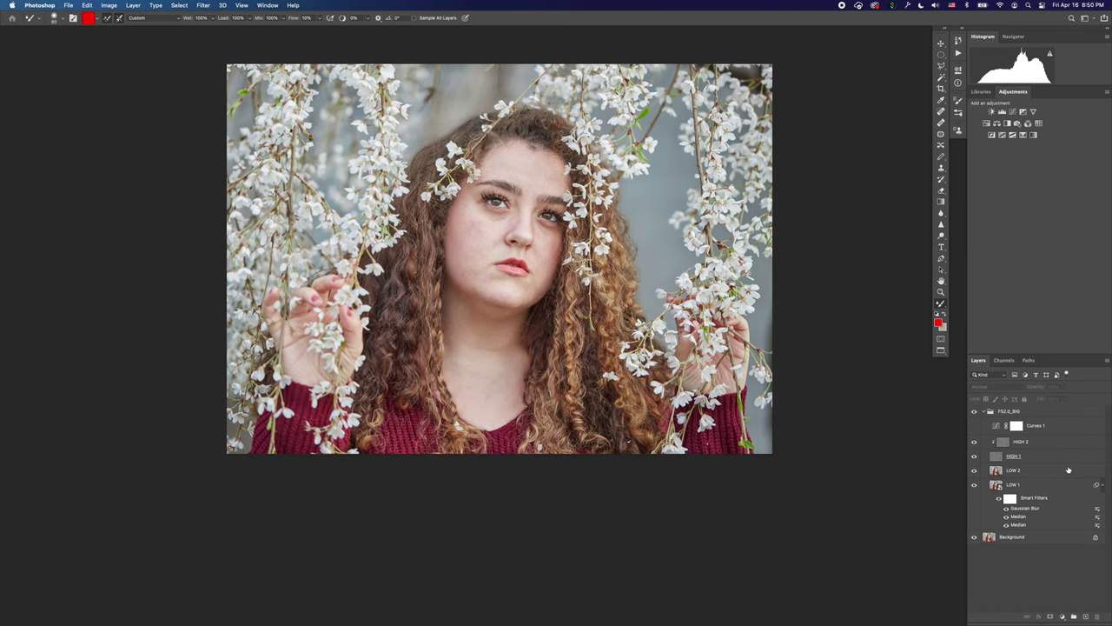
On the HIGH 2 layer, repair texture flaws on the neck and chest with the Patch tool.
{"action": "left_click", "coordinate": [1004, 444]}
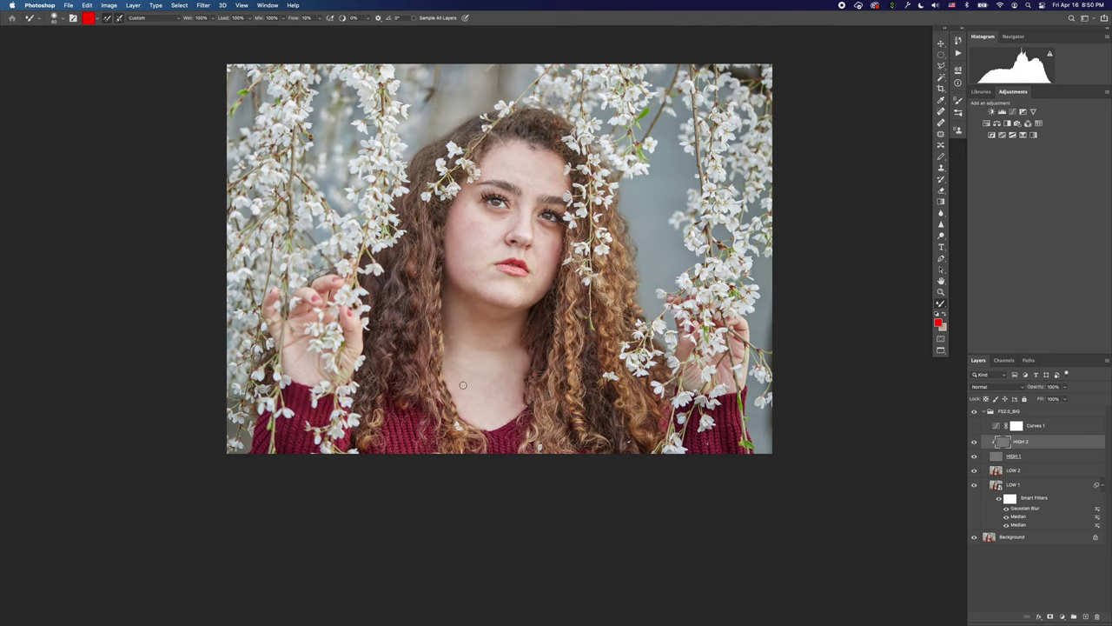
{"action": "key", "text": "j"}
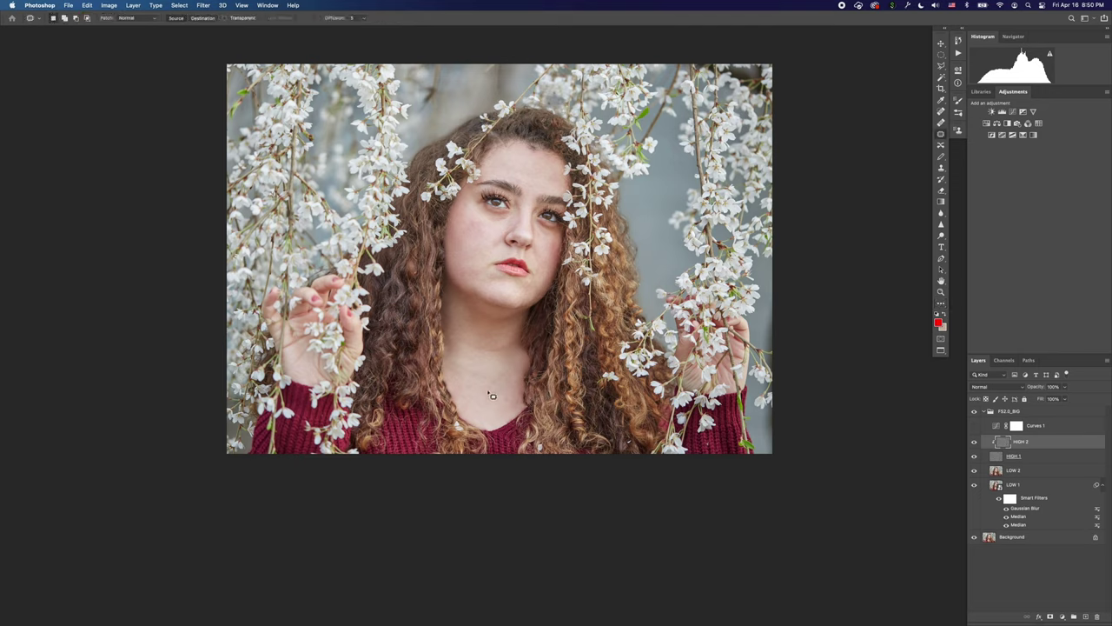
{"action": "mouse_move", "coordinate": [463, 368]}
{"action": "left_mouse_down"}
{"action": "mouse_move", "coordinate": [493, 383]}
{"action": "mouse_move", "coordinate": [477, 378]}
{"action": "mouse_move", "coordinate": [486, 391]}
{"action": "left_mouse_up"}
{"action": "left_click", "coordinate": [484, 424]}
{"action": "left_click", "coordinate": [490, 430]}
{"action": "left_click_drag", "start_coordinate": [470, 366], "coordinate": [475, 380]}
{"action": "mouse_move", "coordinate": [470, 373]}
{"action": "left_mouse_down"}
{"action": "mouse_move", "coordinate": [498, 379]}
{"action": "mouse_move", "coordinate": [465, 363]}
{"action": "left_mouse_up"}
{"action": "key", "text": "super+d"}
{"action": "mouse_move", "coordinate": [465, 374]}
{"action": "left_mouse_down"}
{"action": "mouse_move", "coordinate": [504, 378]}
{"action": "mouse_move", "coordinate": [498, 409]}
{"action": "mouse_move", "coordinate": [494, 382]}
{"action": "mouse_move", "coordinate": [512, 408]}
{"action": "left_mouse_up"}
{"action": "key", "text": "super+d"}
{"action": "scroll", "coordinate": [479, 378], "scroll_direction": "right", "scroll_amount": 2}
{"action": "key", "text": "super+d"}
{"action": "key", "text": "super+d"}
Patch the small texture marks on the lower chest just above the sweater neckline on the HIGH 2 layer.
{"action": "scroll", "coordinate": [467, 352], "scroll_direction": "up", "scroll_amount": 5}
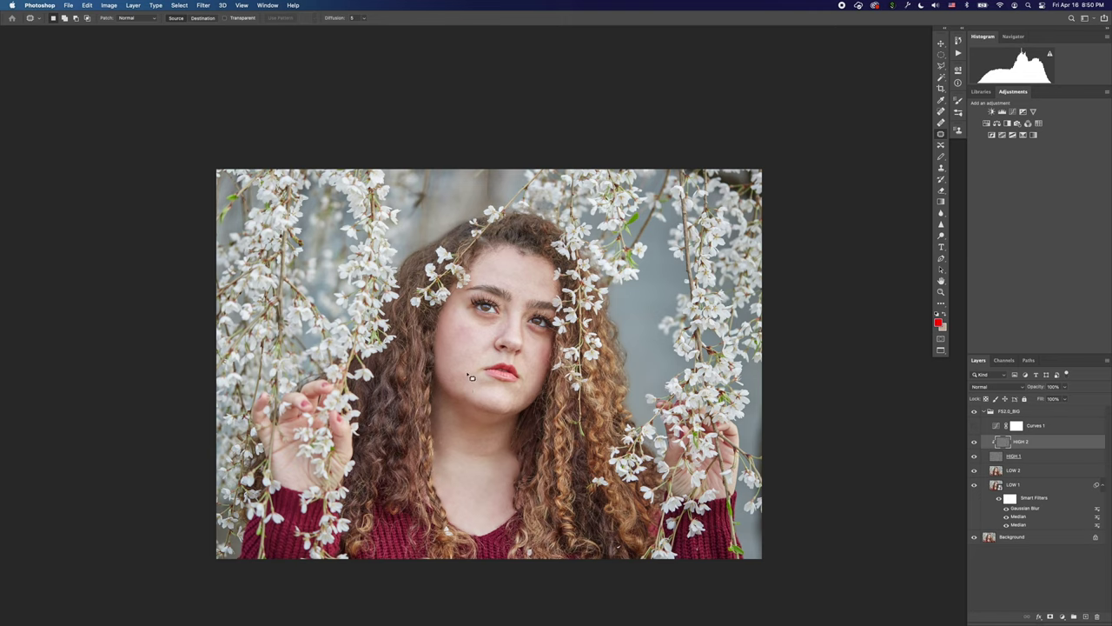
{"action": "left_click_drag", "start_coordinate": [471, 352], "coordinate": [478, 373]}
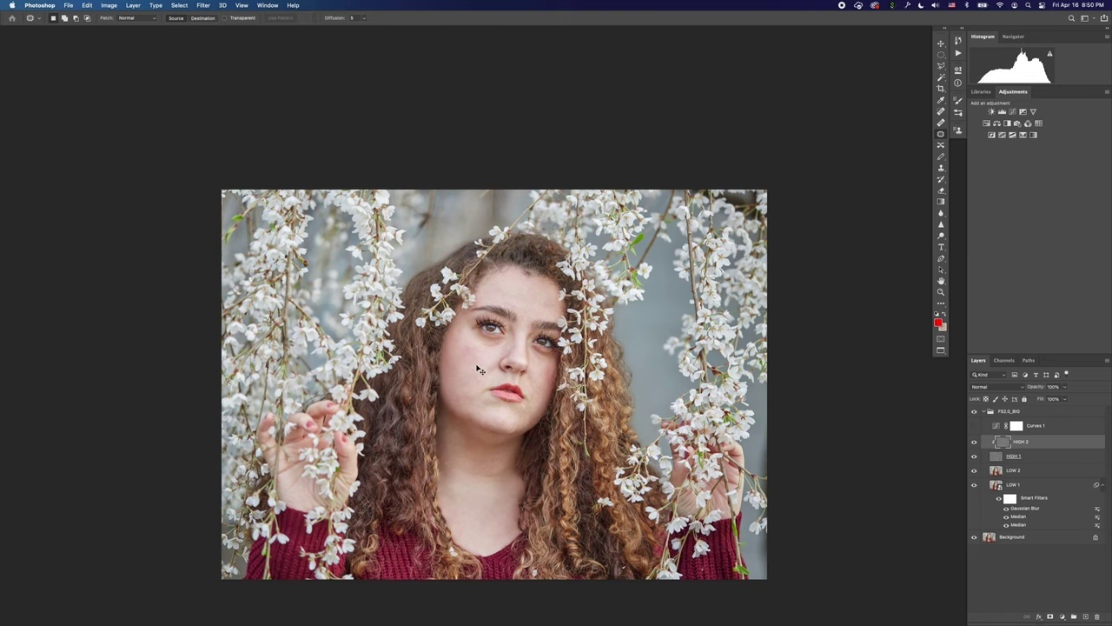
{"action": "key", "text": "super+plus"}
{"action": "key", "text": "super+plus"}
{"action": "key", "text": "super+plus"}
{"action": "scroll", "coordinate": [376, 408], "scroll_direction": "left", "scroll_amount": 3}
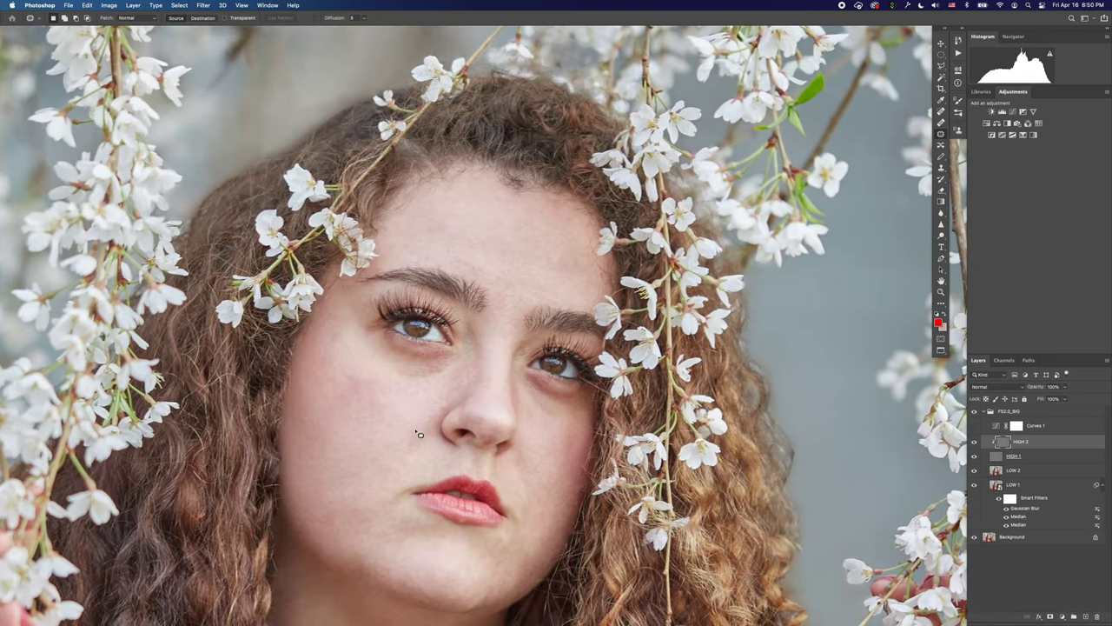
{"action": "scroll", "coordinate": [418, 434], "scroll_direction": "down", "scroll_amount": 10}
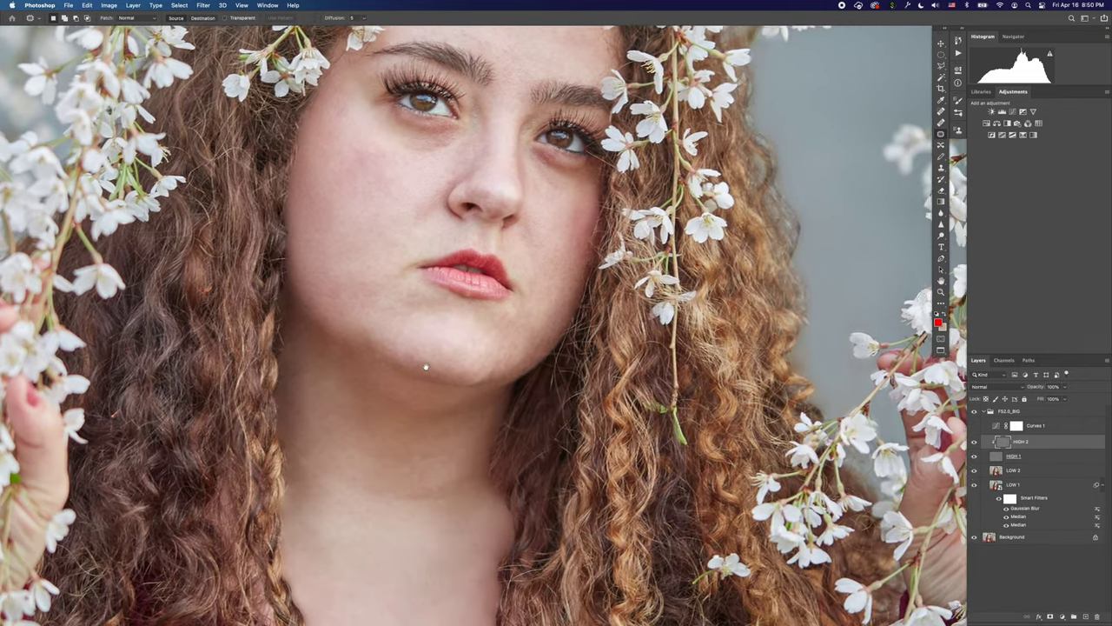
{"action": "scroll", "coordinate": [426, 367], "scroll_direction": "down", "scroll_amount": 4}
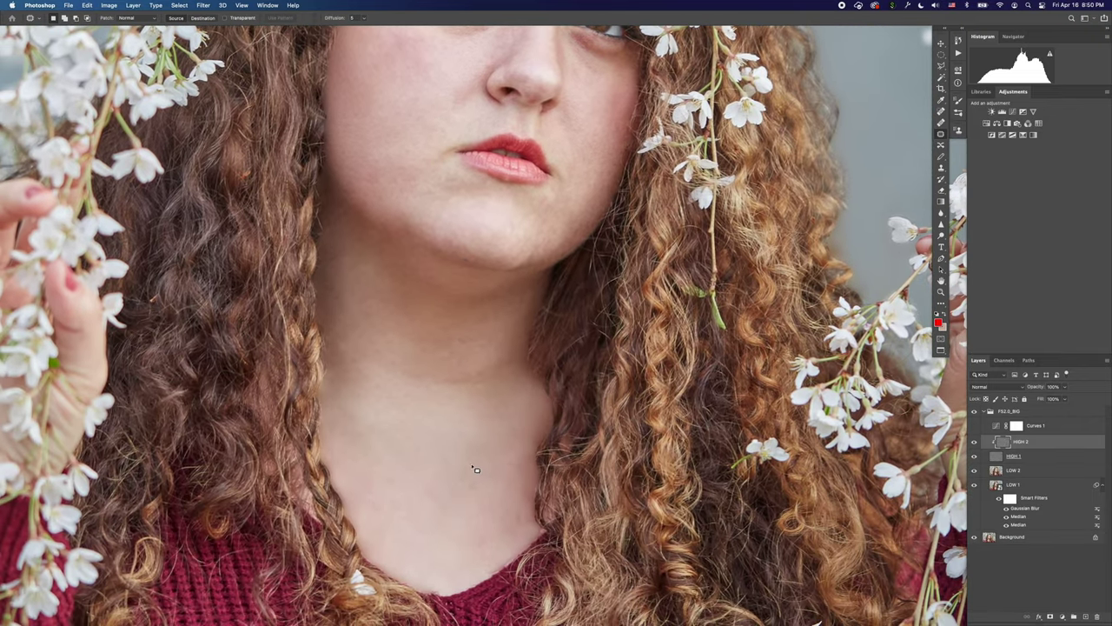
{"action": "left_click_drag", "start_coordinate": [471, 466], "coordinate": [440, 458]}
{"action": "left_click_drag", "start_coordinate": [505, 523], "coordinate": [517, 508]}
{"action": "mouse_move", "coordinate": [517, 518]}
{"action": "left_mouse_down"}
{"action": "mouse_move", "coordinate": [509, 493]}
{"action": "mouse_move", "coordinate": [516, 526]}
{"action": "mouse_move", "coordinate": [518, 515]}
{"action": "left_mouse_up"}
{"action": "left_click_drag", "start_coordinate": [506, 524], "coordinate": [510, 496]}
{"action": "key", "text": "super+d"}
{"action": "mouse_move", "coordinate": [492, 535]}
{"action": "left_mouse_down"}
{"action": "mouse_move", "coordinate": [509, 541]}
{"action": "mouse_move", "coordinate": [494, 530]}
{"action": "left_mouse_up"}
{"action": "left_click_drag", "start_coordinate": [498, 538], "coordinate": [511, 515]}
{"action": "key", "text": "super+d"}
On the LOW 2 layer, clone nearby skin tone along the sweater neckline with the Clone Stamp tool.
{"action": "scroll", "coordinate": [475, 476], "scroll_direction": "down", "scroll_amount": 3}
{"action": "mouse_move", "coordinate": [489, 326]}
{"action": "left_mouse_down"}
{"action": "mouse_move", "coordinate": [498, 360]}
{"action": "mouse_move", "coordinate": [519, 330]}
{"action": "left_mouse_up"}
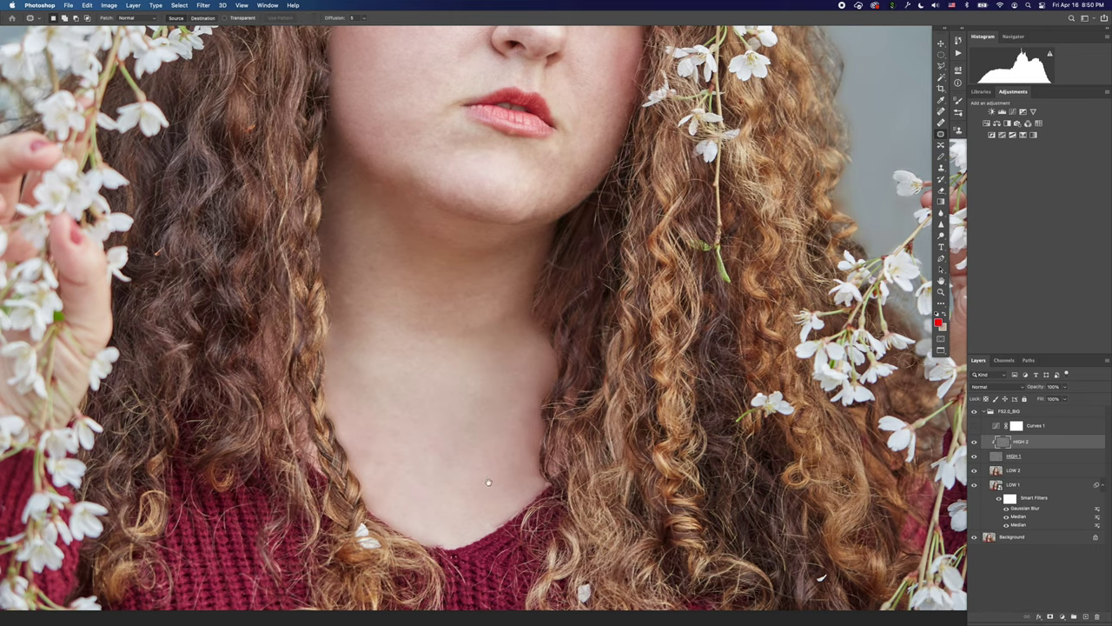
{"action": "scroll", "coordinate": [488, 482], "scroll_direction": "down", "scroll_amount": 4}
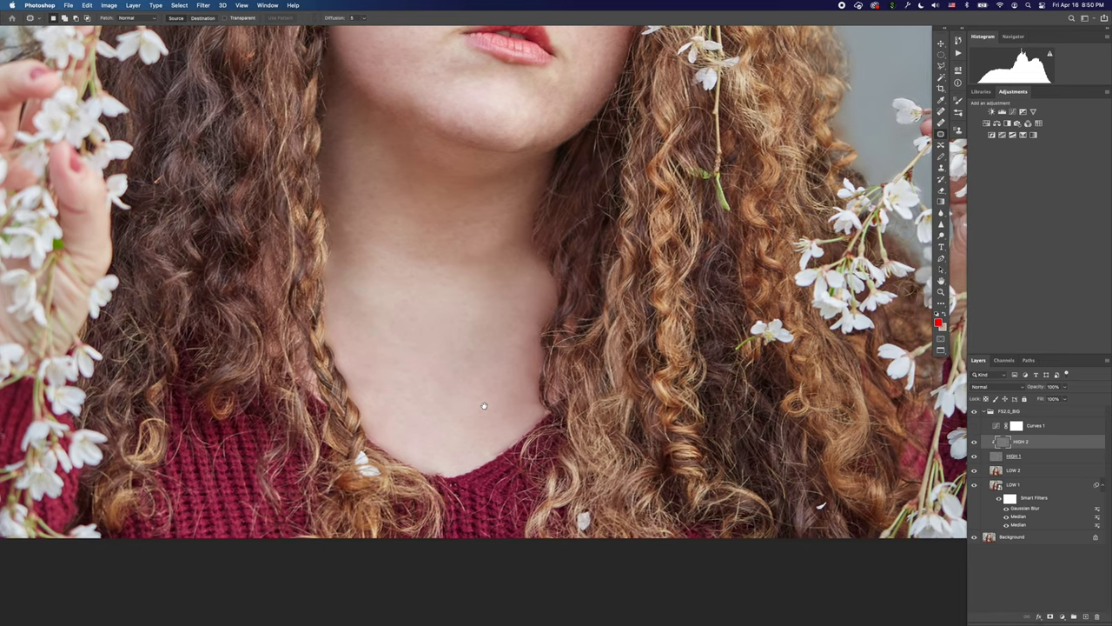
{"action": "left_click_drag", "start_coordinate": [484, 406], "coordinate": [479, 405]}
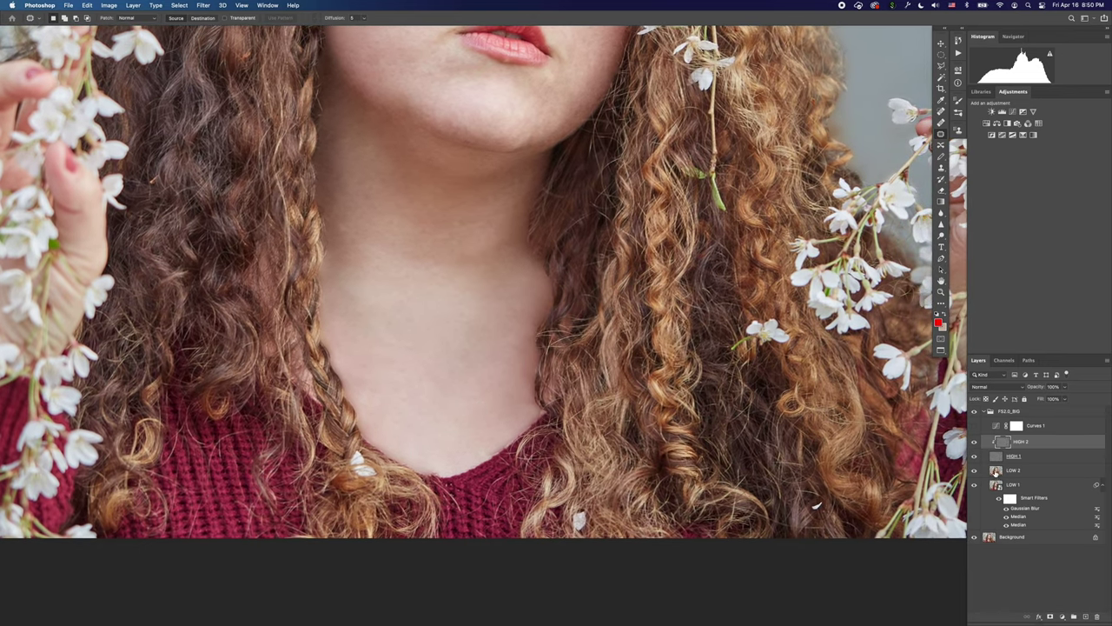
{"action": "left_click", "coordinate": [997, 471]}
{"action": "key", "text": "s"}
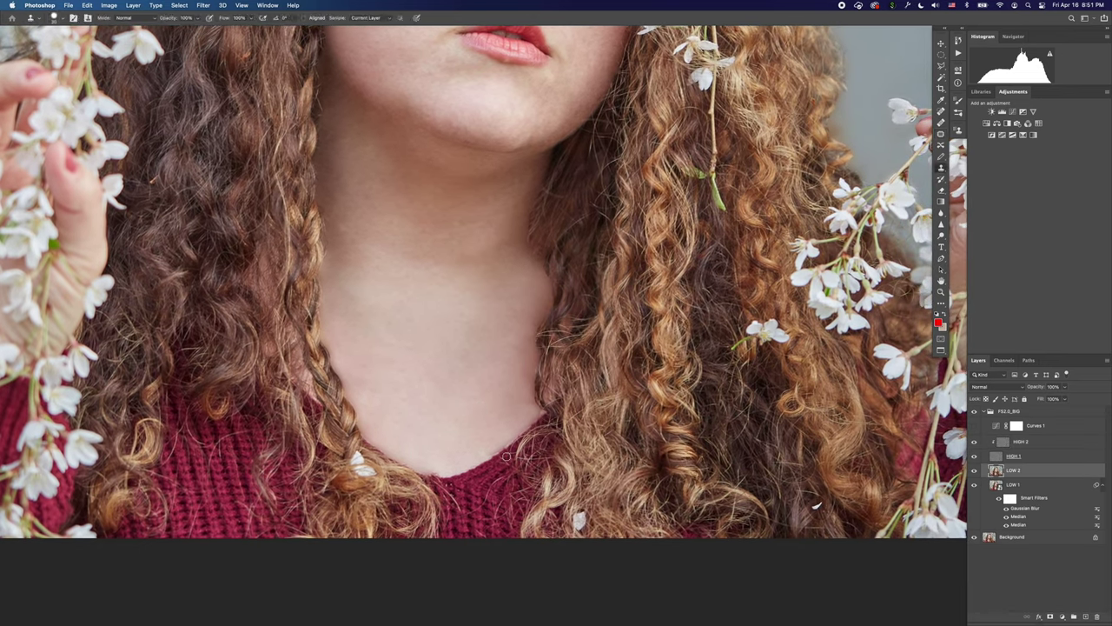
{"action": "scroll", "coordinate": [502, 446], "scroll_direction": "up", "scroll_amount": 5}
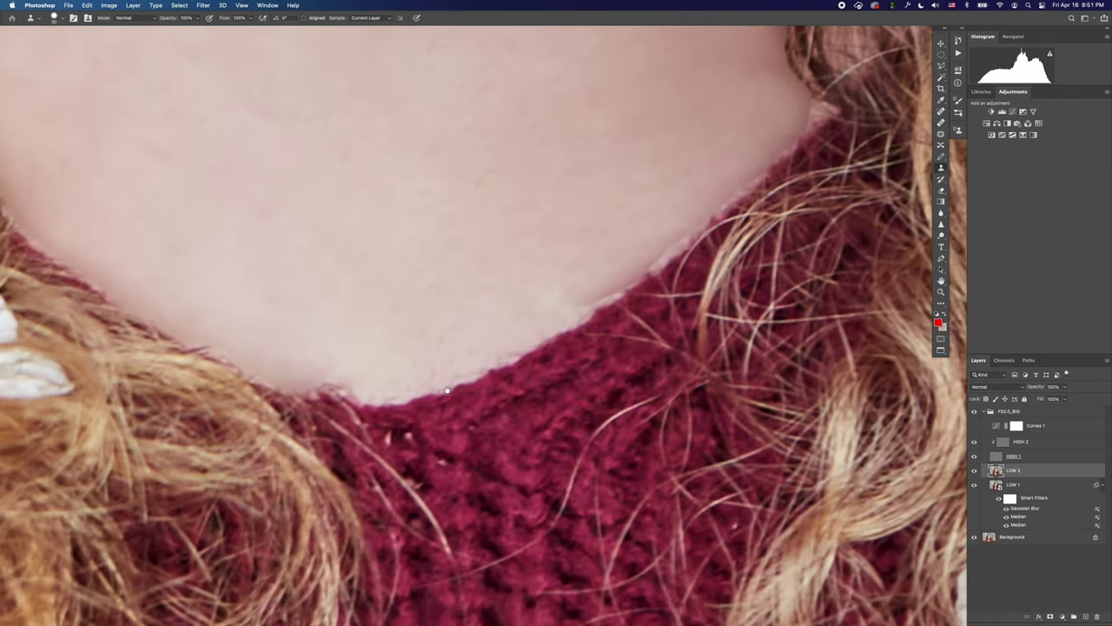
{"action": "mouse_move", "coordinate": [554, 299]}
{"action": "left_mouse_down"}
{"action": "mouse_move", "coordinate": [521, 373]}
{"action": "mouse_move", "coordinate": [604, 324]}
{"action": "mouse_move", "coordinate": [738, 194]}
{"action": "mouse_move", "coordinate": [724, 225]}
{"action": "mouse_move", "coordinate": [740, 194]}
{"action": "mouse_move", "coordinate": [603, 331]}
{"action": "mouse_move", "coordinate": [520, 377]}
{"action": "left_mouse_up"}
{"action": "left_click", "coordinate": [524, 304], "text": "alt"}
{"action": "left_click", "coordinate": [609, 260], "text": "alt"}
{"action": "left_click", "coordinate": [683, 194], "text": "alt"}
{"action": "key", "text": "super+z"}
{"action": "left_click", "coordinate": [537, 300], "text": "alt"}
{"action": "left_click", "coordinate": [447, 371], "text": "alt"}
{"action": "left_click_drag", "start_coordinate": [410, 410], "coordinate": [403, 411]}
On the HIGH 2 layer, clone clean skin texture along the diagonal edge of the neckline.
{"action": "left_click", "coordinate": [1010, 442]}
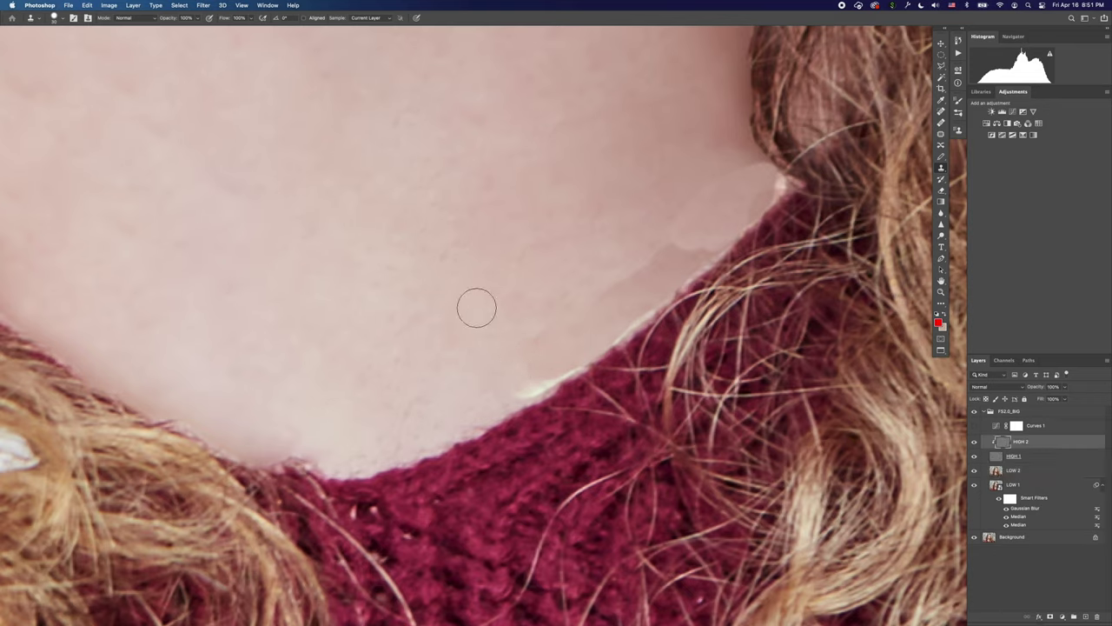
{"action": "left_click", "coordinate": [502, 253], "text": "alt"}
{"action": "mouse_move", "coordinate": [491, 354]}
{"action": "left_mouse_down"}
{"action": "mouse_move", "coordinate": [506, 340]}
{"action": "mouse_move", "coordinate": [518, 354]}
{"action": "left_mouse_up"}
{"action": "mouse_move", "coordinate": [516, 342]}
{"action": "left_mouse_down"}
{"action": "mouse_move", "coordinate": [538, 355]}
{"action": "mouse_move", "coordinate": [524, 372]}
{"action": "mouse_move", "coordinate": [547, 363]}
{"action": "mouse_move", "coordinate": [638, 263]}
{"action": "left_mouse_up"}
{"action": "left_click_drag", "start_coordinate": [688, 231], "coordinate": [699, 239]}
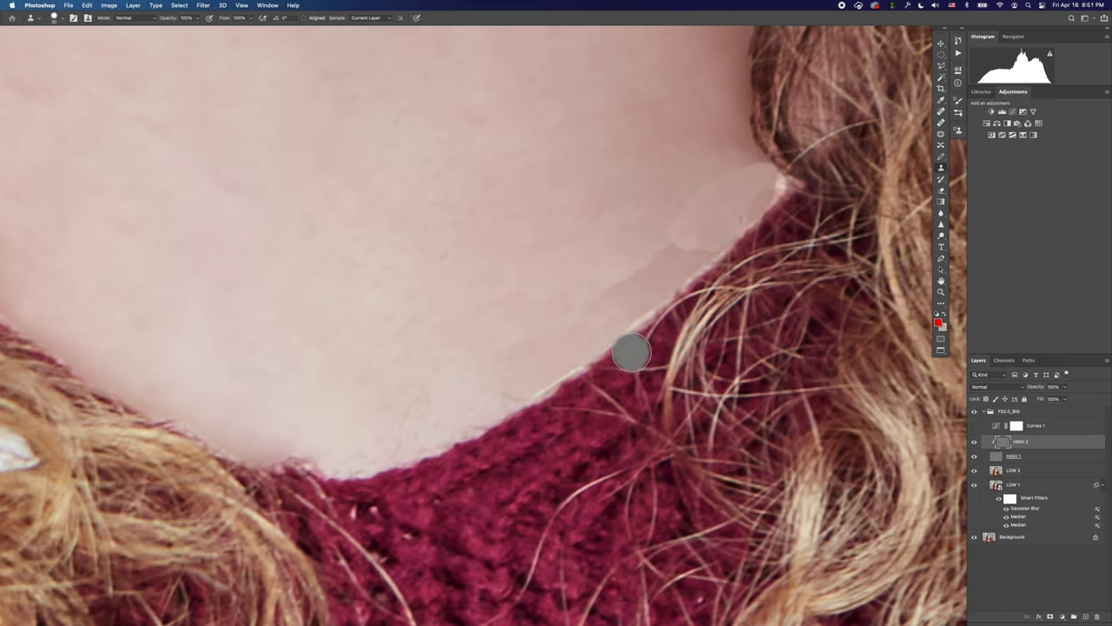
Patch the cloned skin texture beside the diagonal neckline edge with the Patch tool on the HIGH 2 layer.
{"action": "key", "text": "j"}
{"action": "left_click_drag", "start_coordinate": [573, 278], "coordinate": [487, 398]}
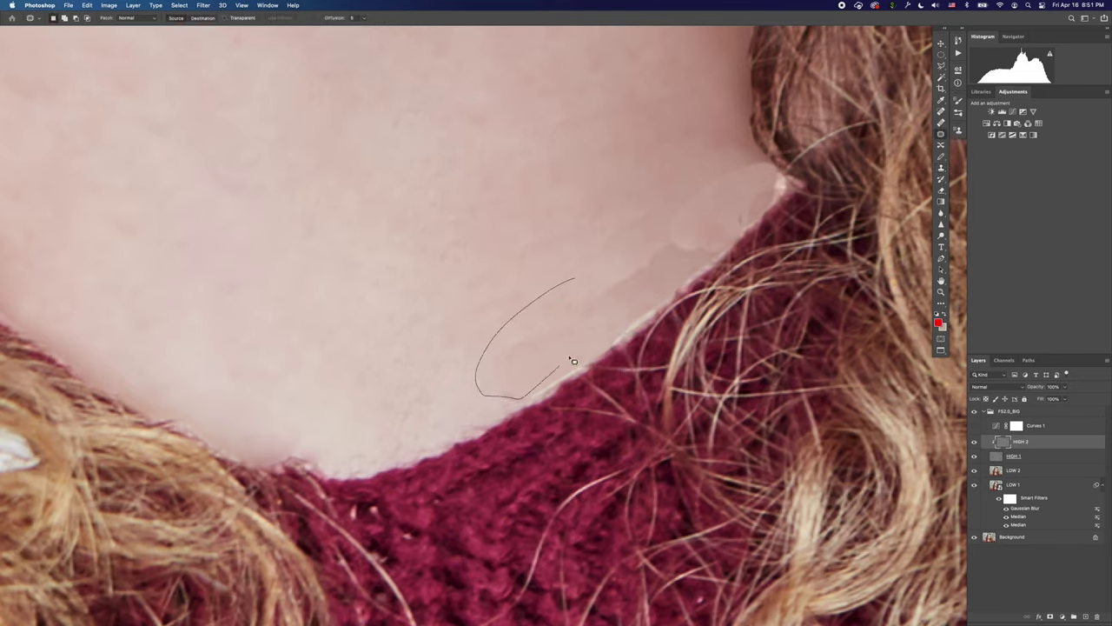
{"action": "left_click_drag", "start_coordinate": [569, 358], "coordinate": [589, 297]}
{"action": "left_click_drag", "start_coordinate": [566, 332], "coordinate": [489, 284]}
{"action": "key", "text": "super+d"}
{"action": "mouse_move", "coordinate": [521, 368]}
{"action": "left_mouse_down"}
{"action": "mouse_move", "coordinate": [501, 413]}
{"action": "mouse_move", "coordinate": [549, 355]}
{"action": "mouse_move", "coordinate": [558, 320]}
{"action": "left_mouse_up"}
{"action": "key", "text": "ctrl+d"}
{"action": "left_click_drag", "start_coordinate": [692, 201], "coordinate": [703, 243]}
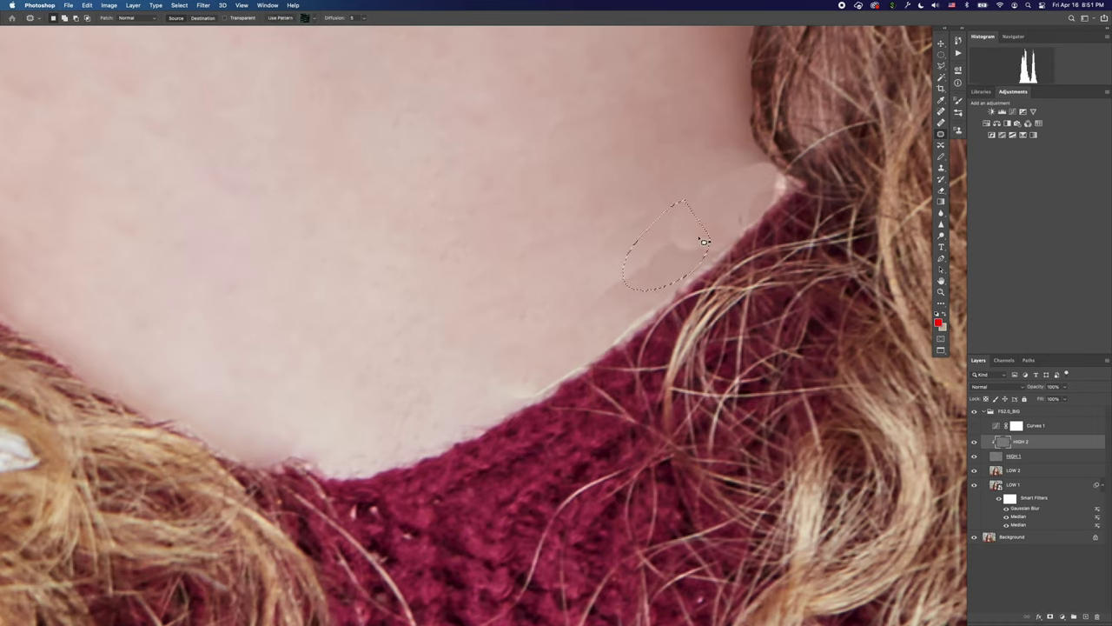
{"action": "key", "text": "super+d"}
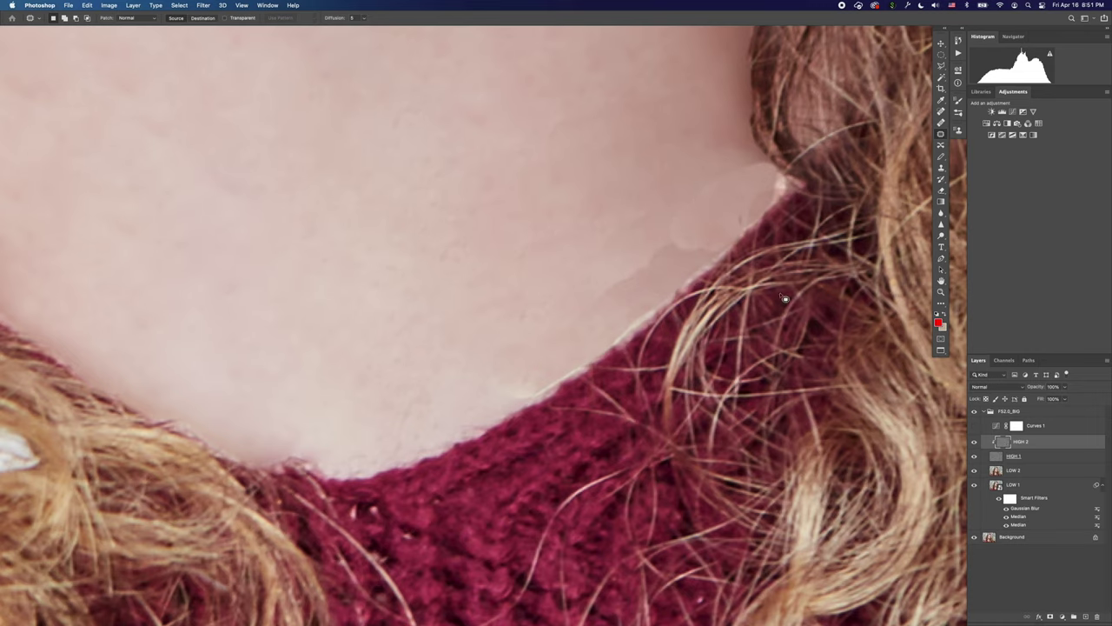
On the LOW 2 layer, patch the uneven tone patches and bright spot beside the diagonal neckline edge.
{"action": "left_click", "coordinate": [996, 474]}
{"action": "mouse_move", "coordinate": [668, 218]}
{"action": "left_mouse_down"}
{"action": "mouse_move", "coordinate": [686, 228]}
{"action": "mouse_move", "coordinate": [674, 220]}
{"action": "left_mouse_up"}
{"action": "mouse_move", "coordinate": [655, 259]}
{"action": "left_mouse_down"}
{"action": "mouse_move", "coordinate": [620, 229]}
{"action": "mouse_move", "coordinate": [591, 305]}
{"action": "mouse_move", "coordinate": [596, 261]}
{"action": "left_mouse_up"}
{"action": "key", "text": "super+d"}
{"action": "left_click_drag", "start_coordinate": [575, 320], "coordinate": [561, 243]}
{"action": "key", "text": "super+d"}
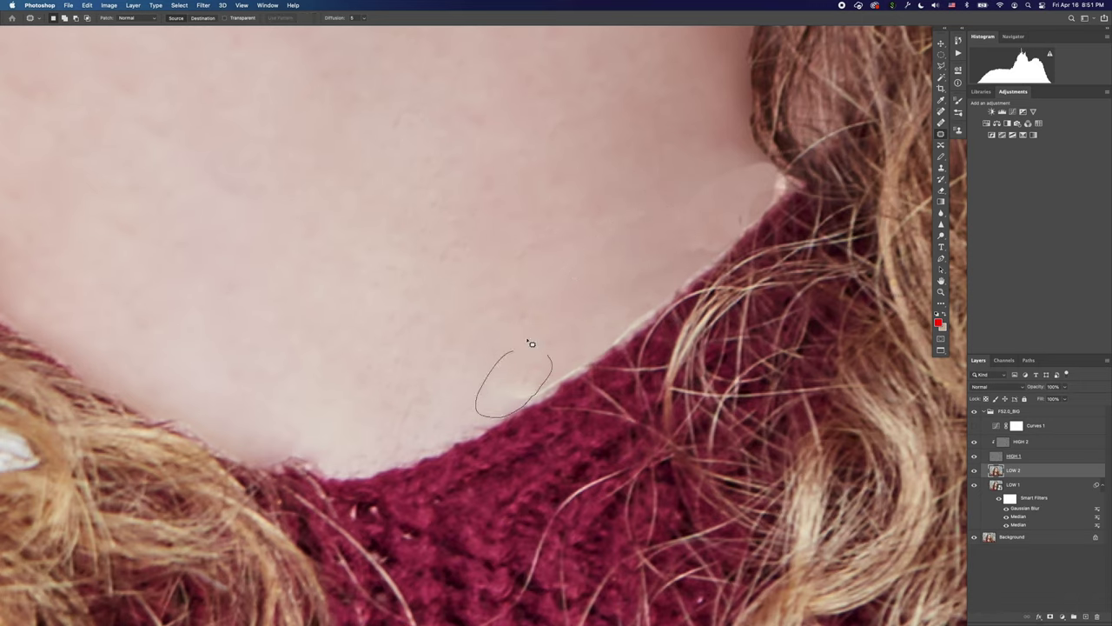
{"action": "left_click_drag", "start_coordinate": [532, 343], "coordinate": [530, 347]}
{"action": "left_click_drag", "start_coordinate": [517, 382], "coordinate": [527, 318]}
{"action": "key", "text": "ctrl+d"}
{"action": "mouse_move", "coordinate": [491, 375]}
{"action": "left_mouse_down"}
{"action": "mouse_move", "coordinate": [513, 390]}
{"action": "mouse_move", "coordinate": [549, 326]}
{"action": "left_mouse_up"}
{"action": "key", "text": "super+d"}
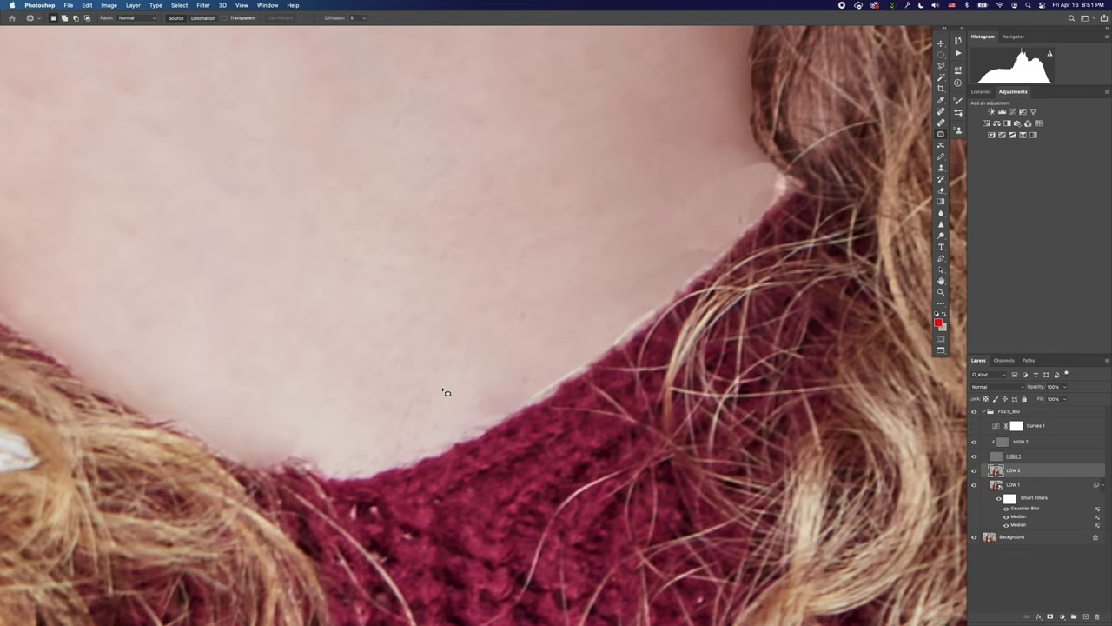
On the HIGH 2 layer, patch the rough skin texture just above the lowest part of the neckline.
{"action": "left_click", "coordinate": [1009, 443]}
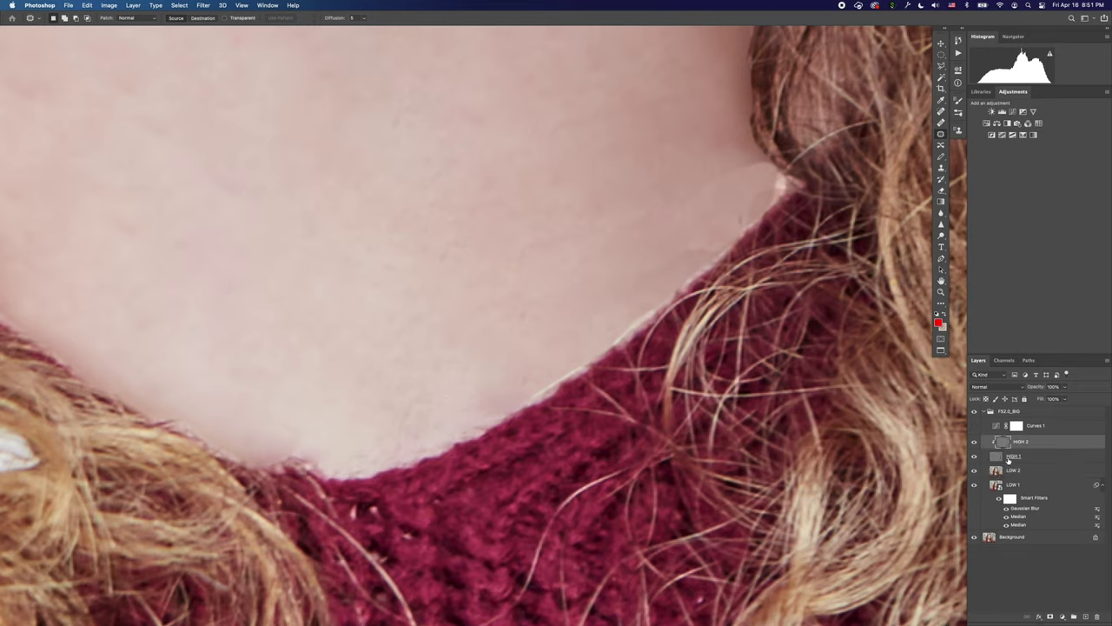
{"action": "left_click_drag", "start_coordinate": [425, 393], "coordinate": [451, 401]}
{"action": "key", "text": "super+d"}
{"action": "mouse_move", "coordinate": [359, 438]}
{"action": "left_mouse_down"}
{"action": "mouse_move", "coordinate": [417, 417]}
{"action": "mouse_move", "coordinate": [359, 439]}
{"action": "left_mouse_up"}
{"action": "left_click_drag", "start_coordinate": [385, 441], "coordinate": [349, 361]}
{"action": "key", "text": "ctrl+d"}
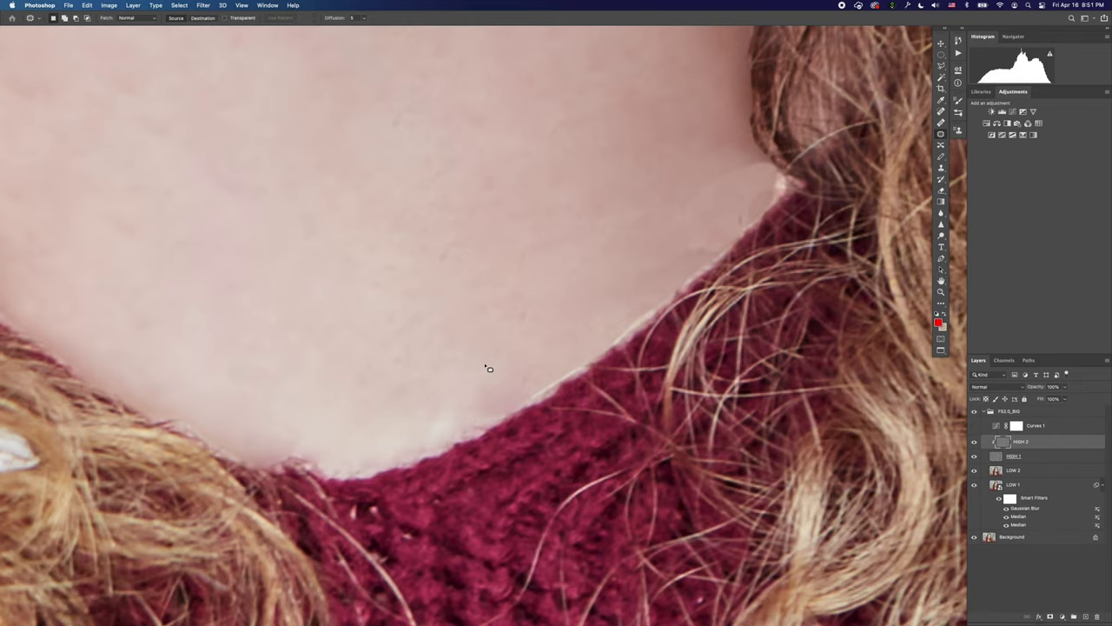
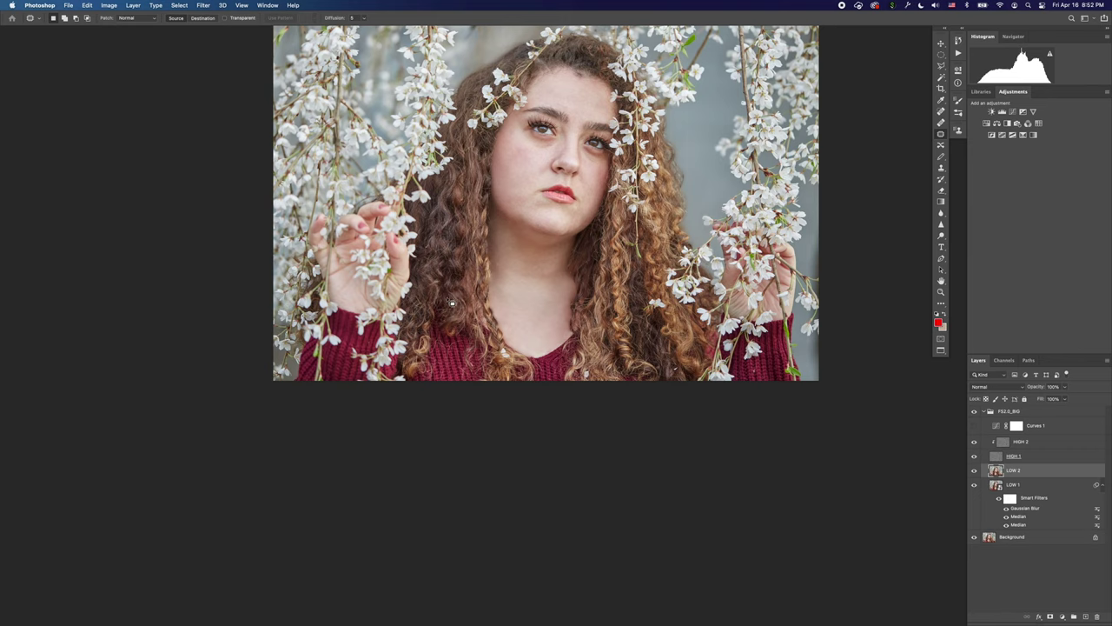
Try to patch the small orange speck in the dark hair beside the raised hand, on the LOW 2 and HIGH 2 layers.
{"action": "scroll", "coordinate": [415, 258], "scroll_direction": "up", "scroll_amount": 5}
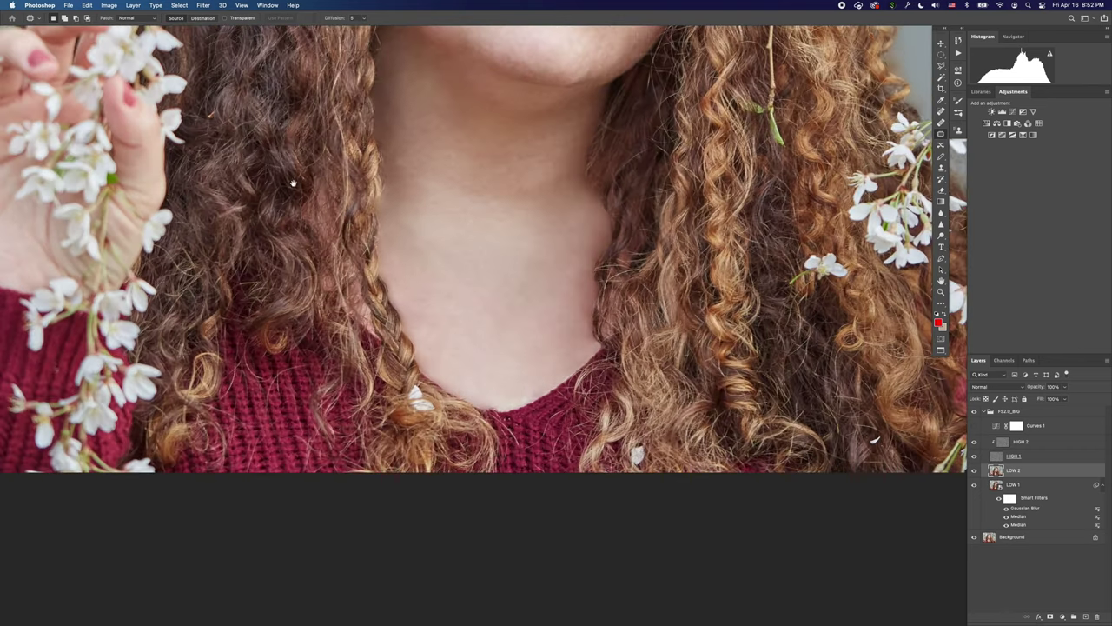
{"action": "key", "text": "super+plus"}
{"action": "key", "text": "super+plus"}
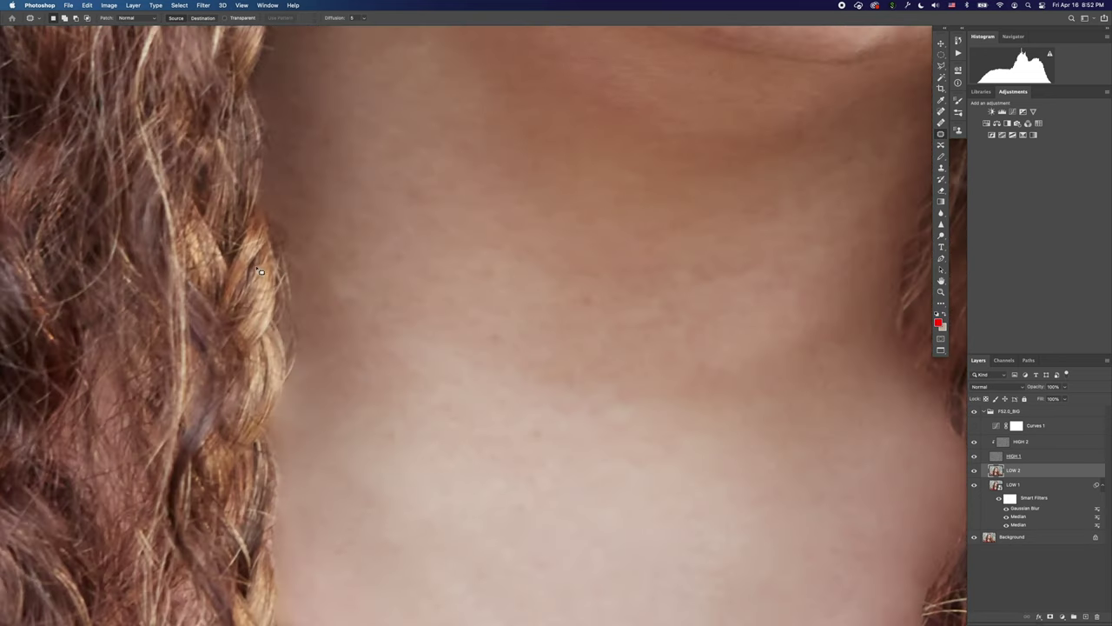
{"action": "left_click_drag", "start_coordinate": [163, 244], "coordinate": [819, 440]}
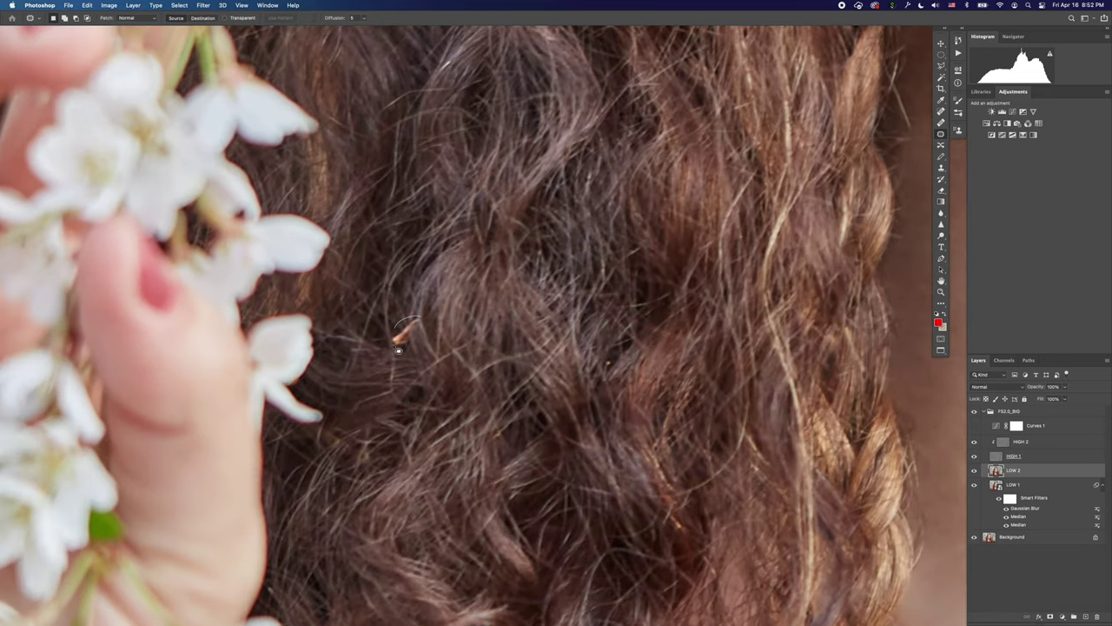
{"action": "mouse_move", "coordinate": [395, 347]}
{"action": "left_mouse_down"}
{"action": "mouse_move", "coordinate": [419, 318]}
{"action": "mouse_move", "coordinate": [441, 343]}
{"action": "mouse_move", "coordinate": [421, 320]}
{"action": "mouse_move", "coordinate": [440, 298]}
{"action": "left_mouse_up"}
{"action": "key", "text": "super+d"}
{"action": "left_click", "coordinate": [1020, 442]}
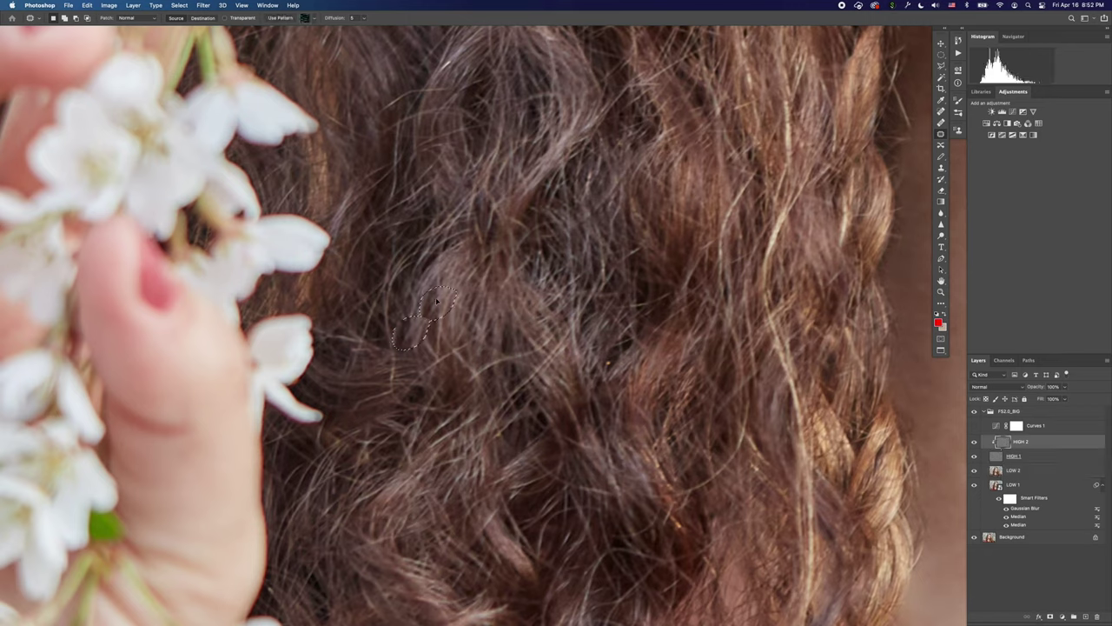
{"action": "key", "text": "ctrl+d"}
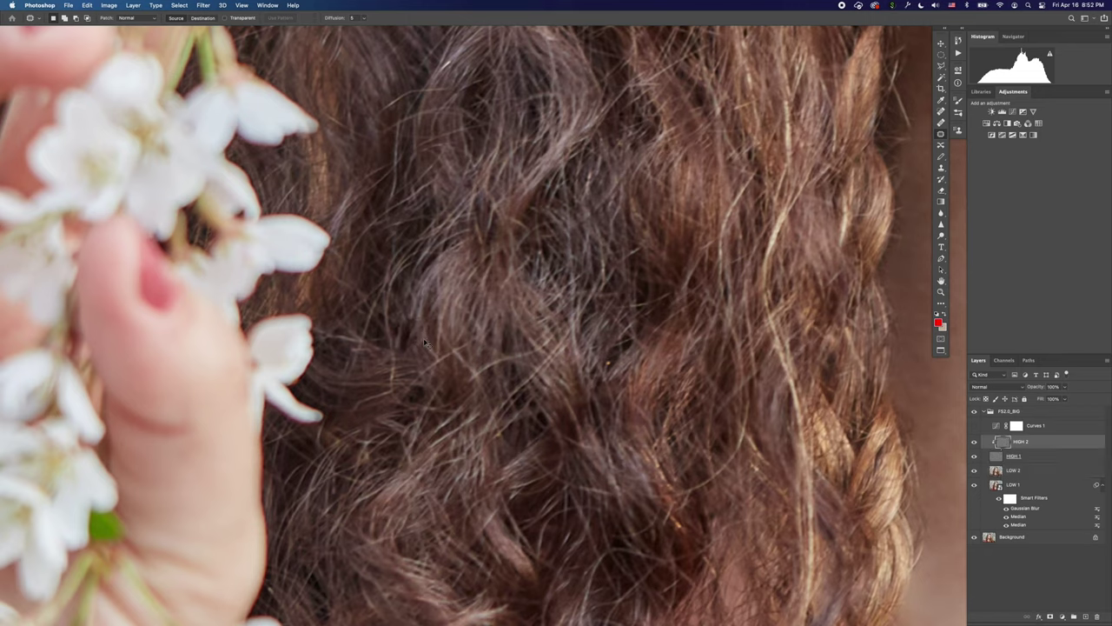
Try cloning hair texture over the orange speck beside the hand with the Clone Stamp on HIGH 2, and undo the strokes.
{"action": "key", "text": "s"}
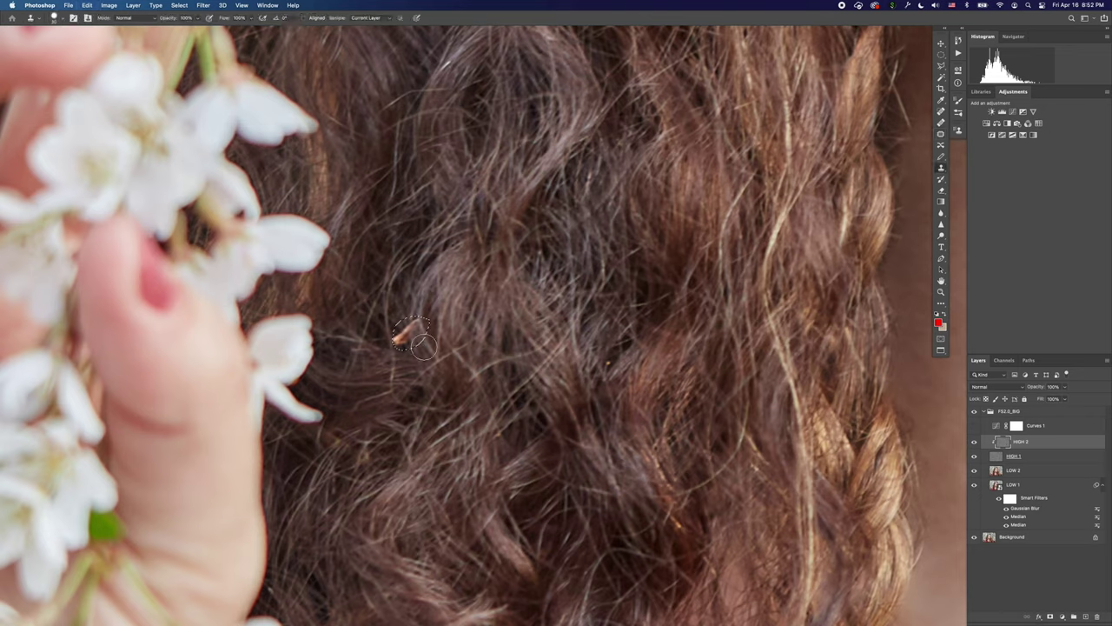
{"action": "key", "text": "super+d"}
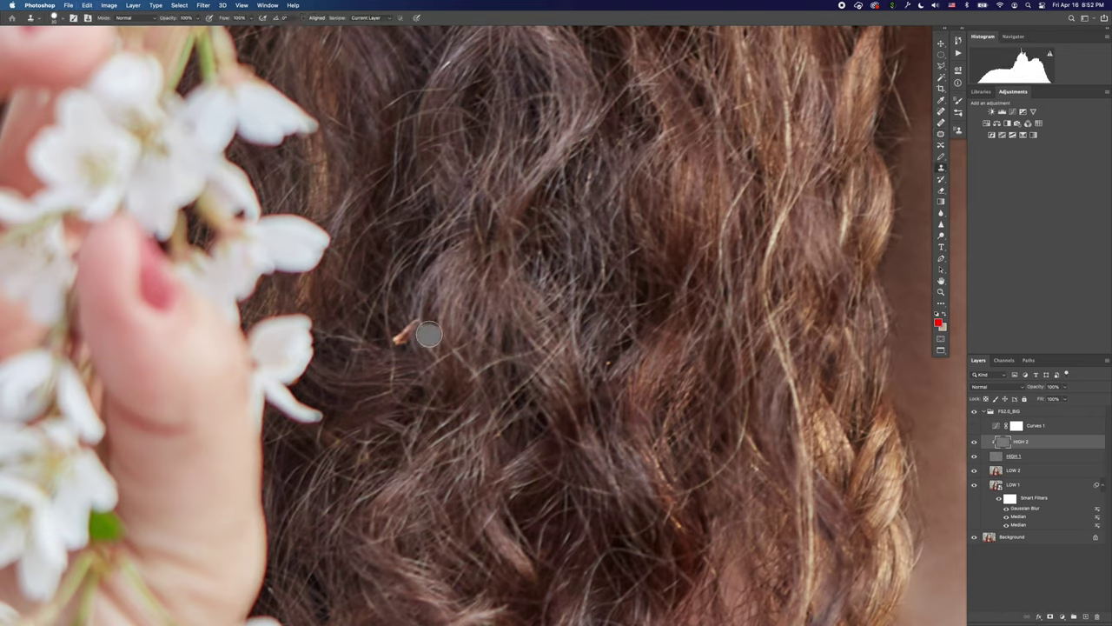
{"action": "left_click", "coordinate": [398, 336]}
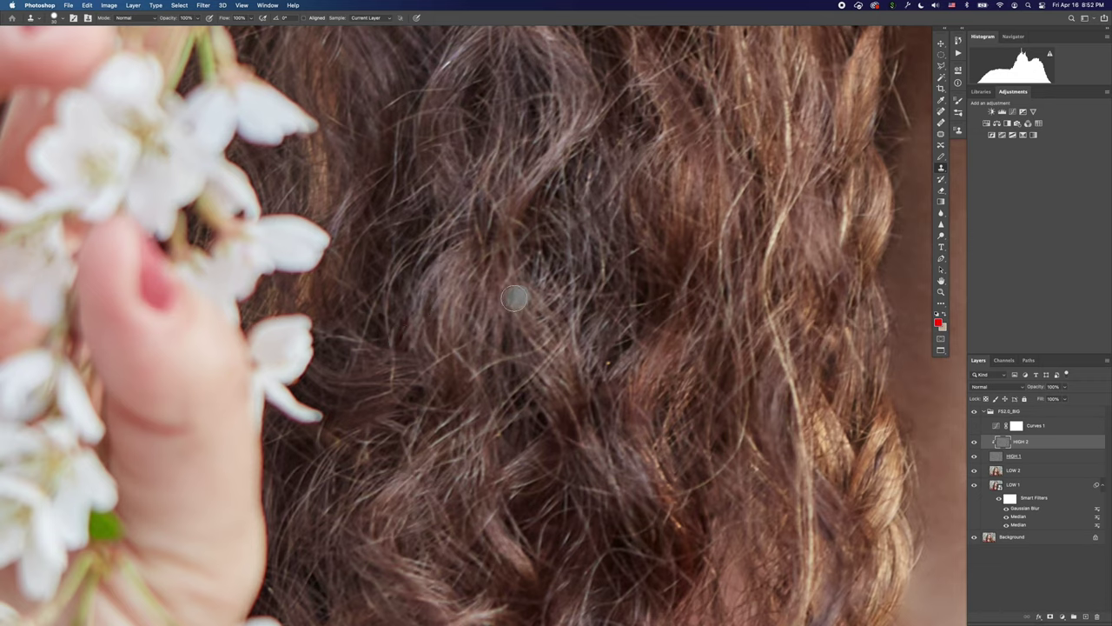
{"action": "left_click", "coordinate": [512, 351]}
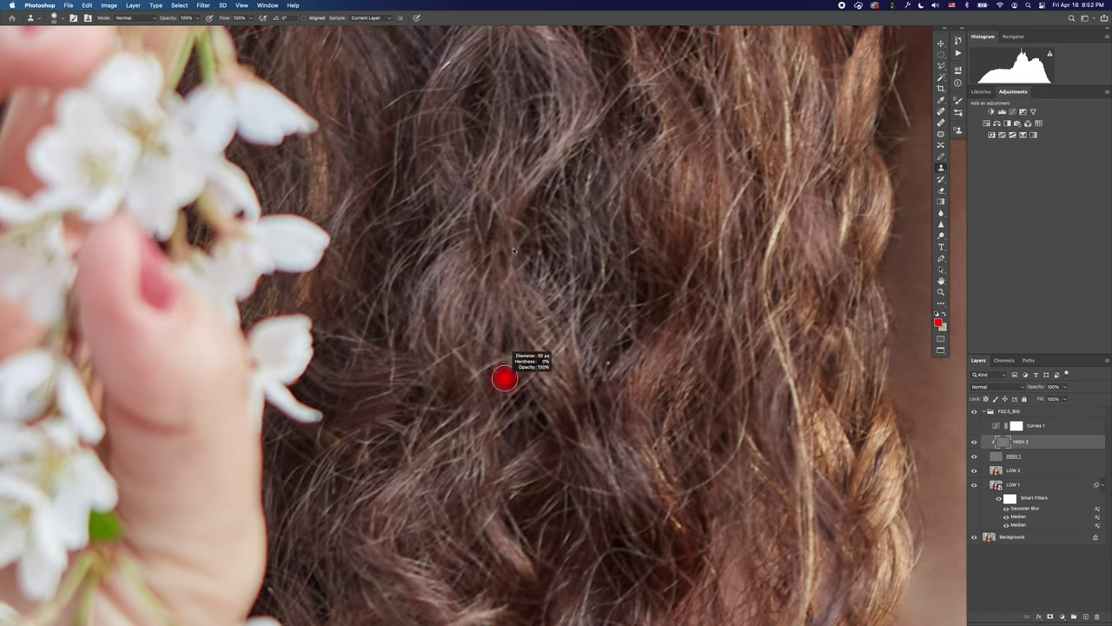
{"action": "key", "text": "super+z"}
{"action": "key", "text": "super+z"}
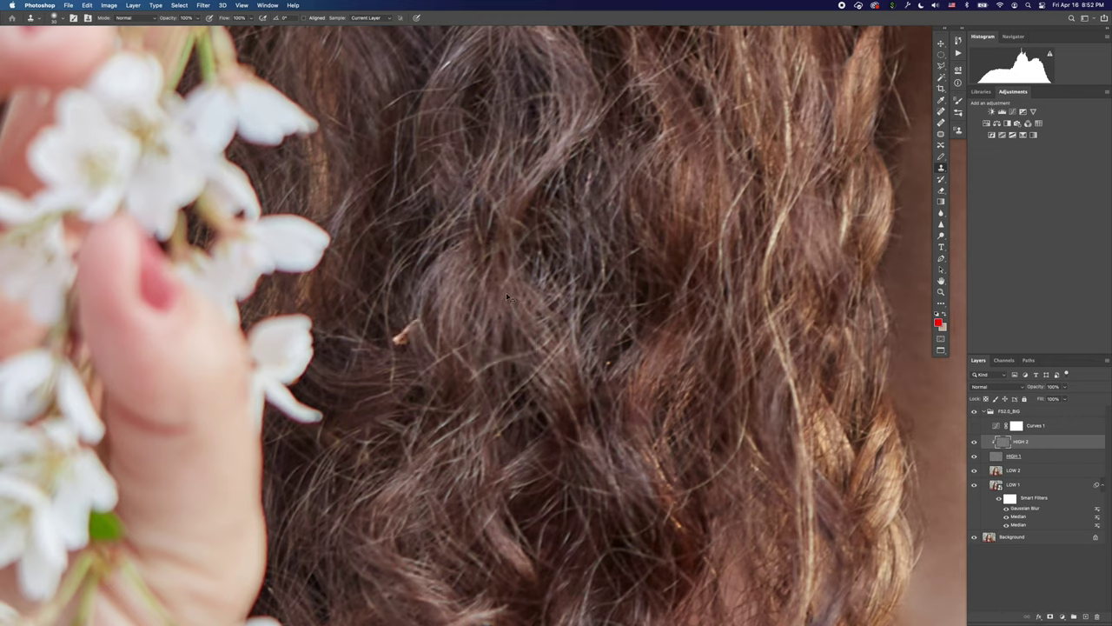
Clone hair texture from just above the orange speck over it and the strands below, undoing the last unwanted stroke.
{"action": "left_click", "coordinate": [434, 297], "text": "alt"}
{"action": "left_click_drag", "start_coordinate": [401, 338], "coordinate": [417, 323]}
{"action": "left_click", "coordinate": [399, 353]}
{"action": "left_click", "coordinate": [450, 400]}
{"action": "mouse_move", "coordinate": [390, 368]}
{"action": "left_mouse_down"}
{"action": "mouse_move", "coordinate": [384, 352]}
{"action": "mouse_move", "coordinate": [407, 364]}
{"action": "left_mouse_up"}
{"action": "key", "text": "super+z"}
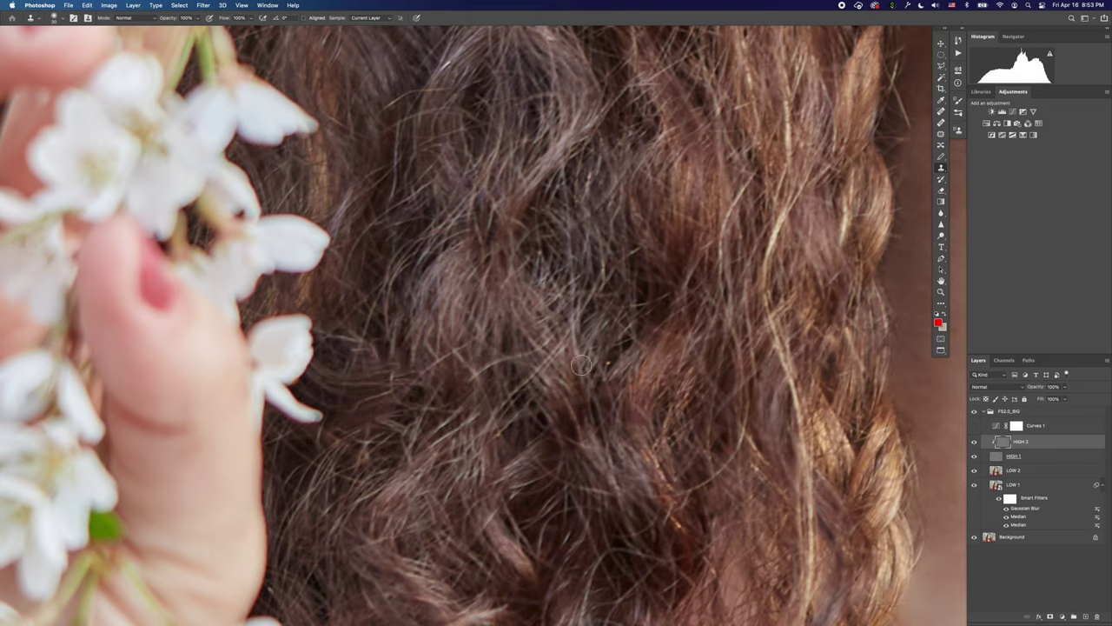
Heal the tiny bright speck in the middle of the dark hair using the Spot Healing Brush with Sample All Layers off.
{"action": "left_click", "coordinate": [942, 111]}
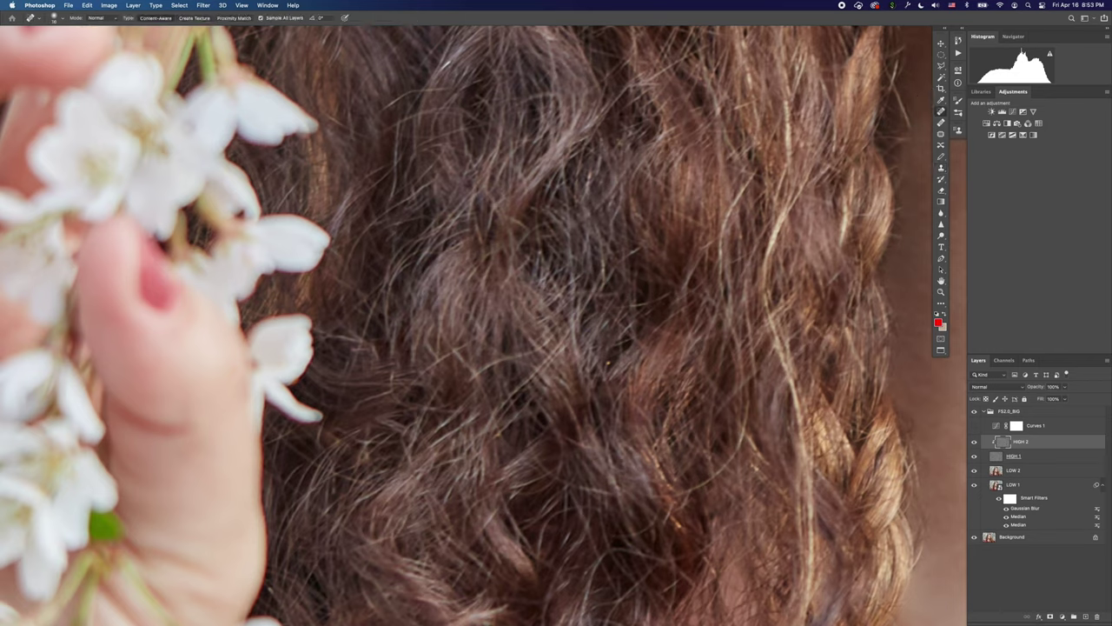
{"action": "left_click", "coordinate": [607, 363]}
{"action": "left_click_drag", "start_coordinate": [636, 418], "coordinate": [362, 397]}
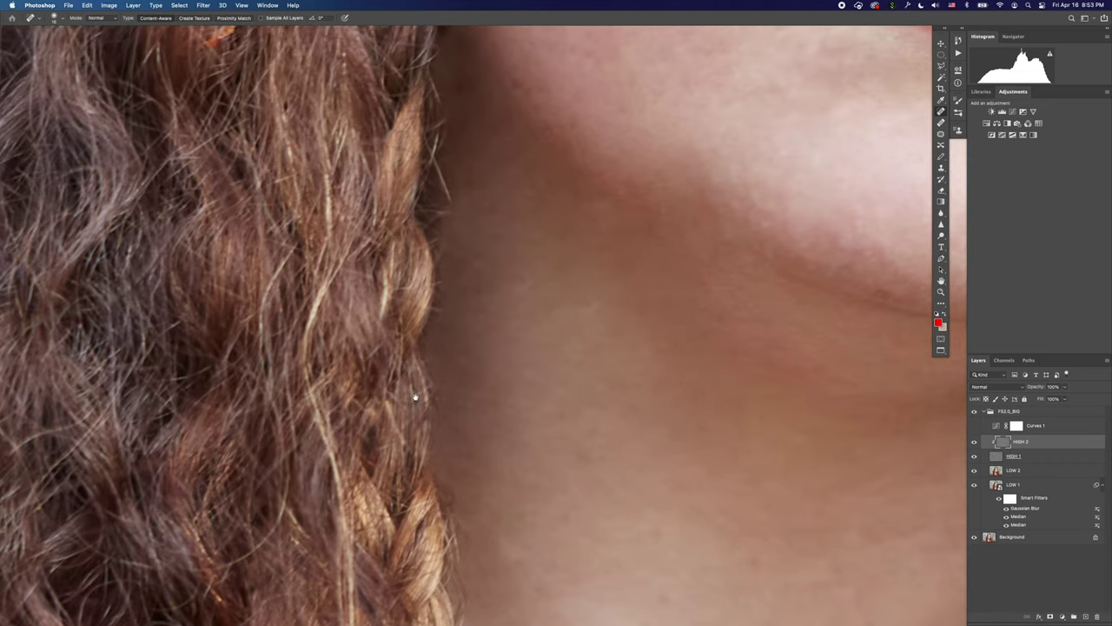
Examine the neck, sweater, hair and hands across the whole portrait for remaining distractions.
{"action": "scroll", "coordinate": [506, 374], "scroll_direction": "down", "scroll_amount": 6}
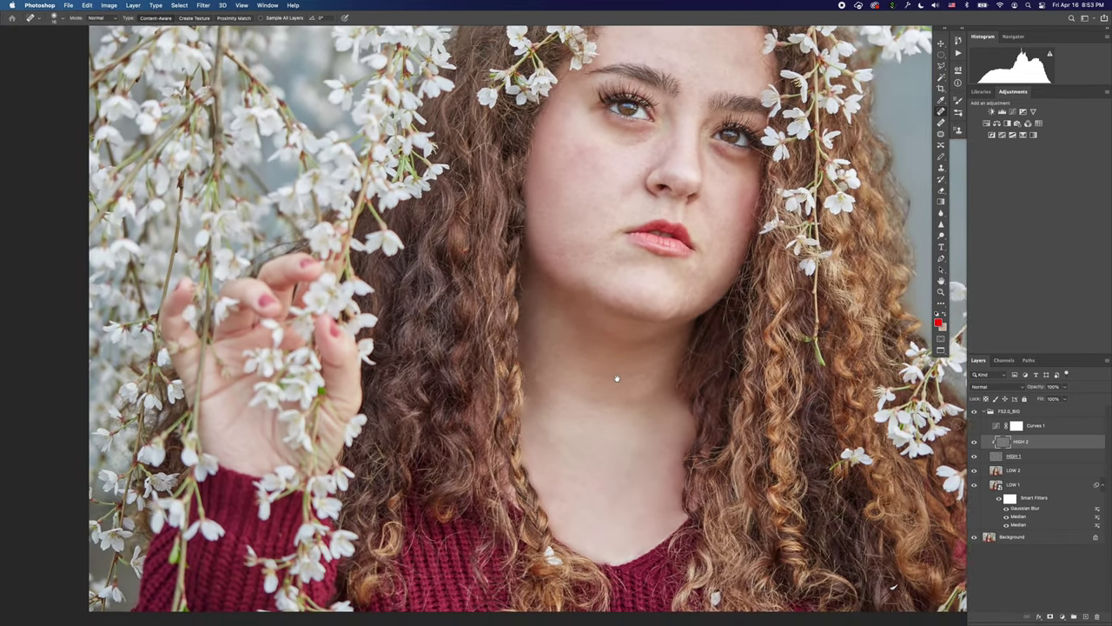
{"action": "mouse_move", "coordinate": [617, 378]}
{"action": "left_mouse_down"}
{"action": "mouse_move", "coordinate": [568, 382]}
{"action": "mouse_move", "coordinate": [513, 427]}
{"action": "mouse_move", "coordinate": [491, 464]}
{"action": "left_mouse_up"}
{"action": "left_click_drag", "start_coordinate": [499, 337], "coordinate": [408, 307]}
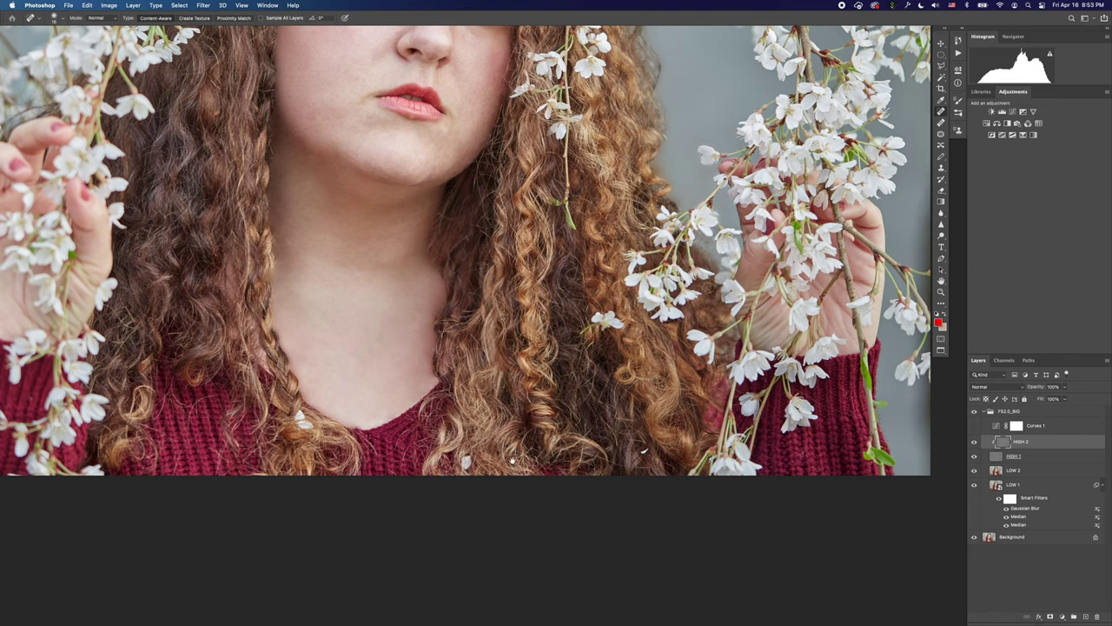
{"action": "left_click_drag", "start_coordinate": [481, 448], "coordinate": [679, 442]}
{"action": "left_click_drag", "start_coordinate": [537, 344], "coordinate": [514, 494]}
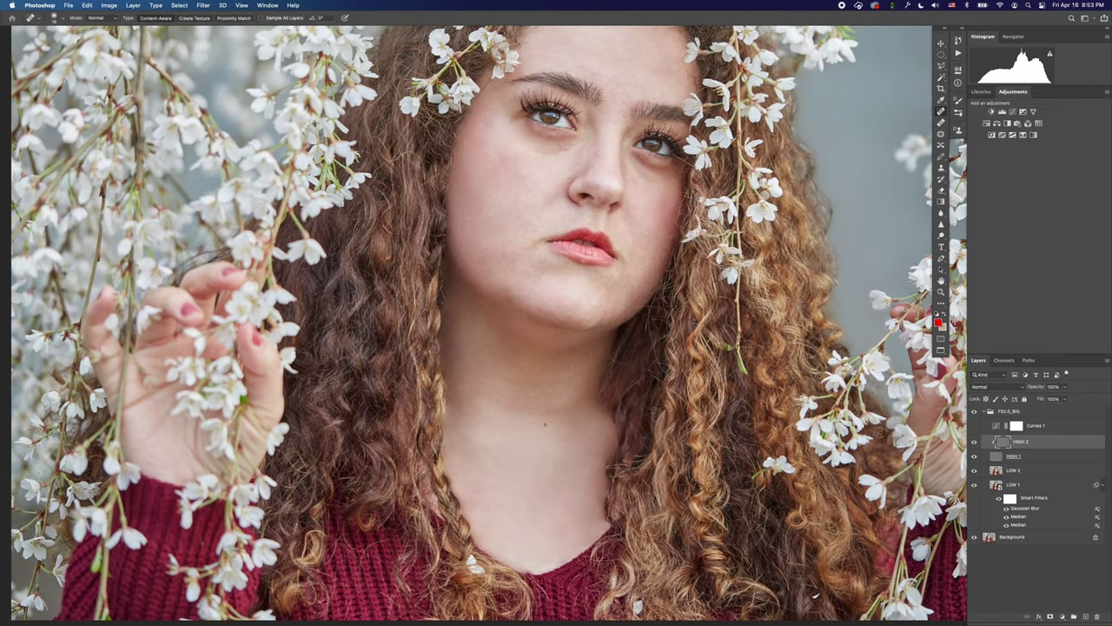
{"action": "key", "text": "super+minus"}
{"action": "key", "text": "super+minus"}
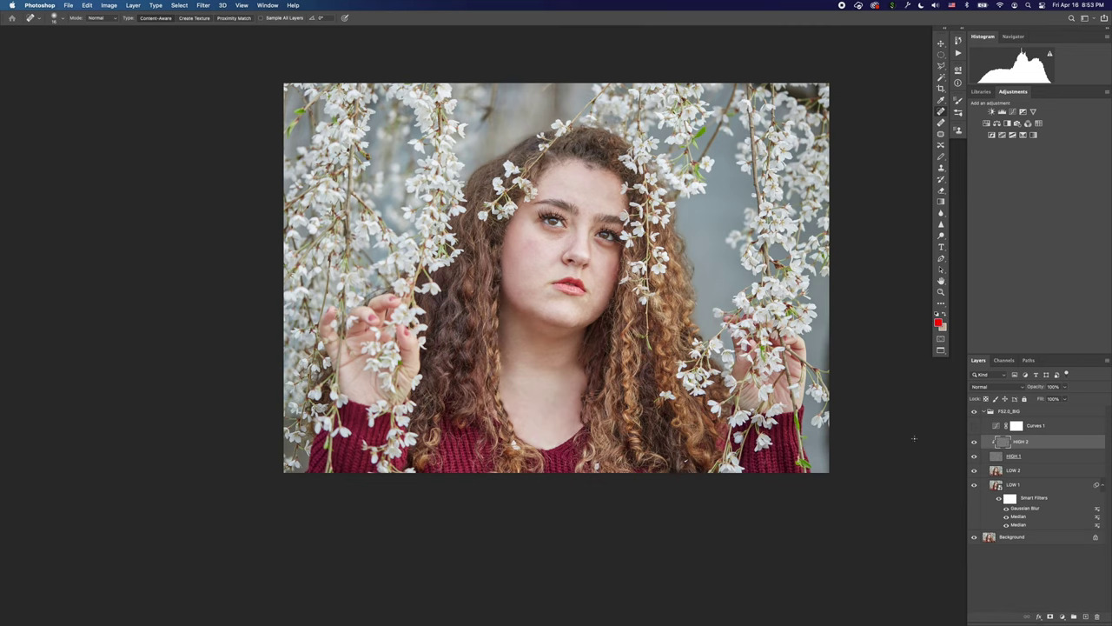
{"action": "key", "text": "super+plus"}
{"action": "key", "text": "super+plus"}
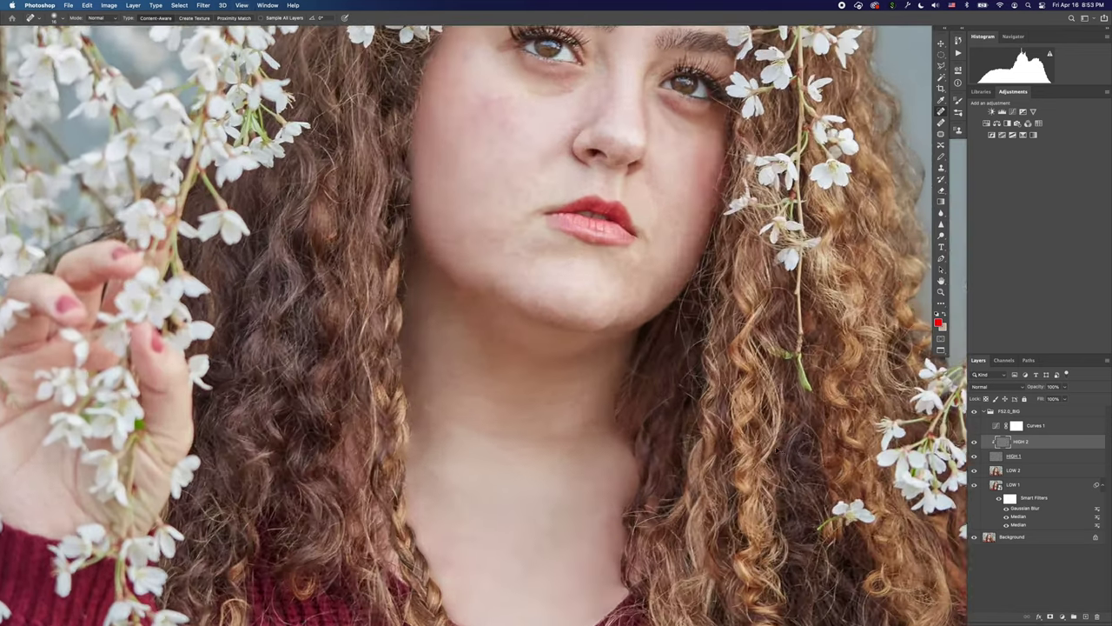
On the HIGH 2 layer, patch the stray curls at the top centre of the forehead with clean skin texture.
{"action": "scroll", "coordinate": [509, 260], "scroll_direction": "up", "scroll_amount": 8}
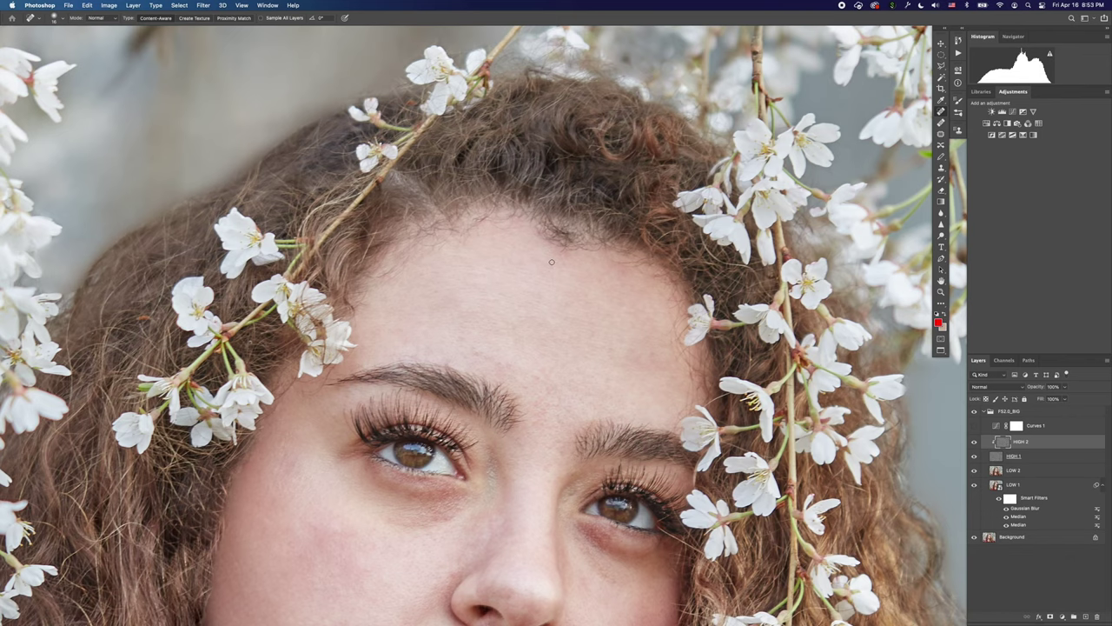
{"action": "key", "text": "shift+j"}
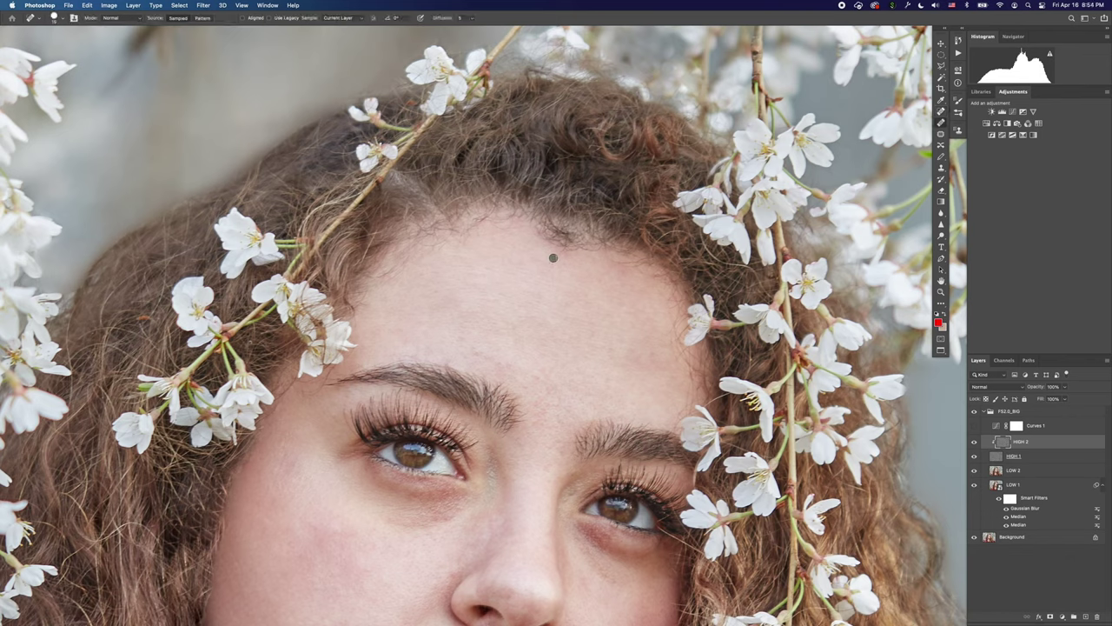
{"action": "key", "text": "shift+j"}
{"action": "mouse_move", "coordinate": [594, 242]}
{"action": "left_mouse_down"}
{"action": "mouse_move", "coordinate": [544, 211]}
{"action": "mouse_move", "coordinate": [596, 236]}
{"action": "mouse_move", "coordinate": [568, 300]}
{"action": "left_mouse_up"}
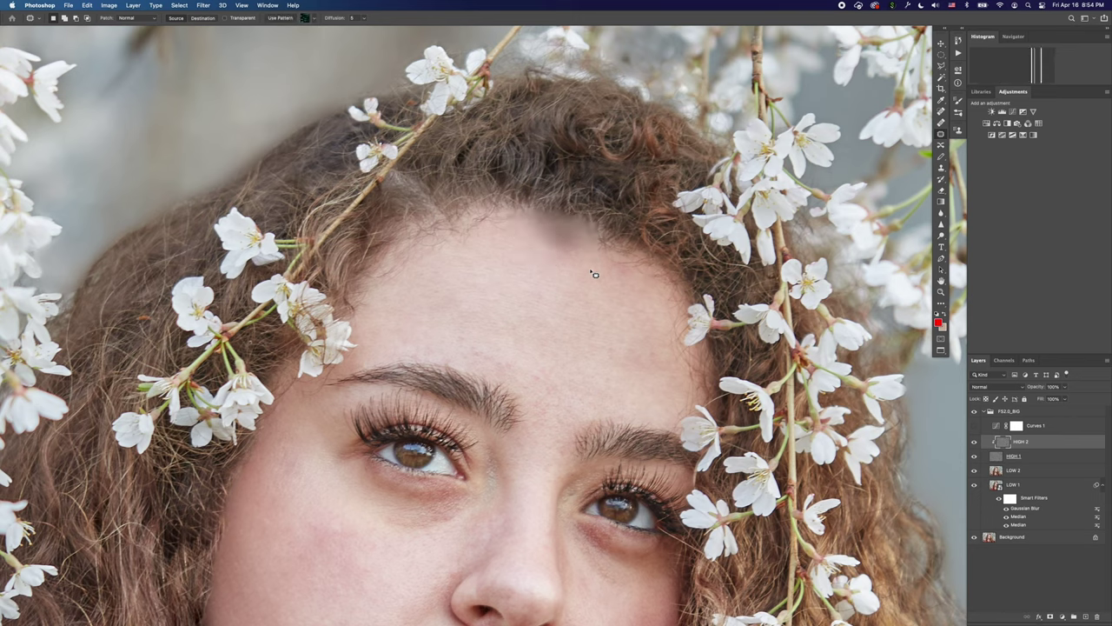
{"action": "key", "text": "super+z"}
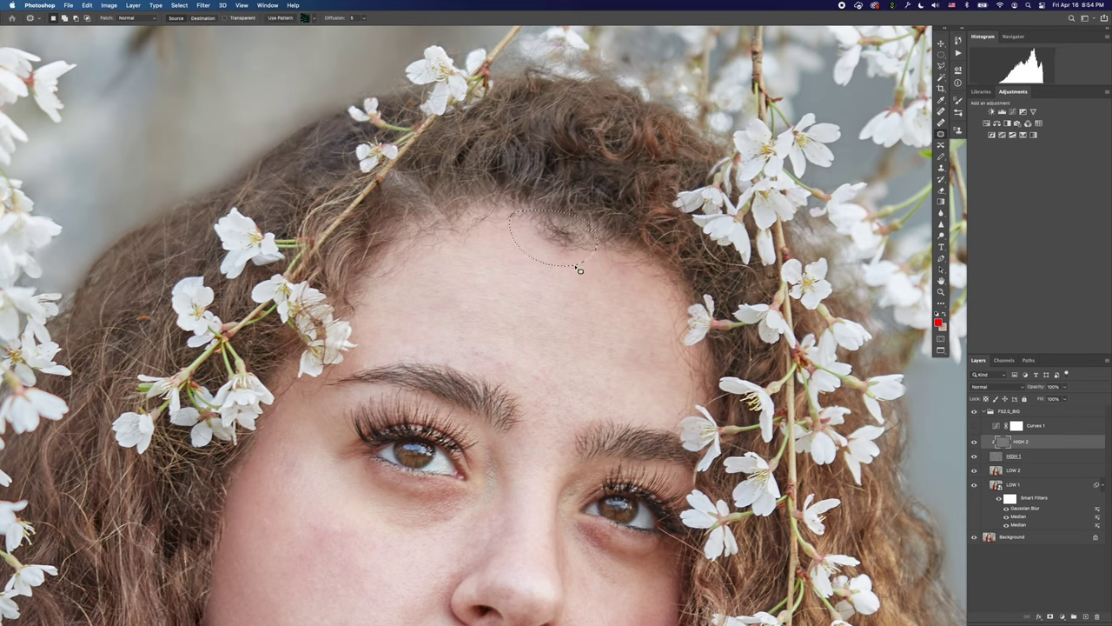
{"action": "left_click", "coordinate": [591, 274]}
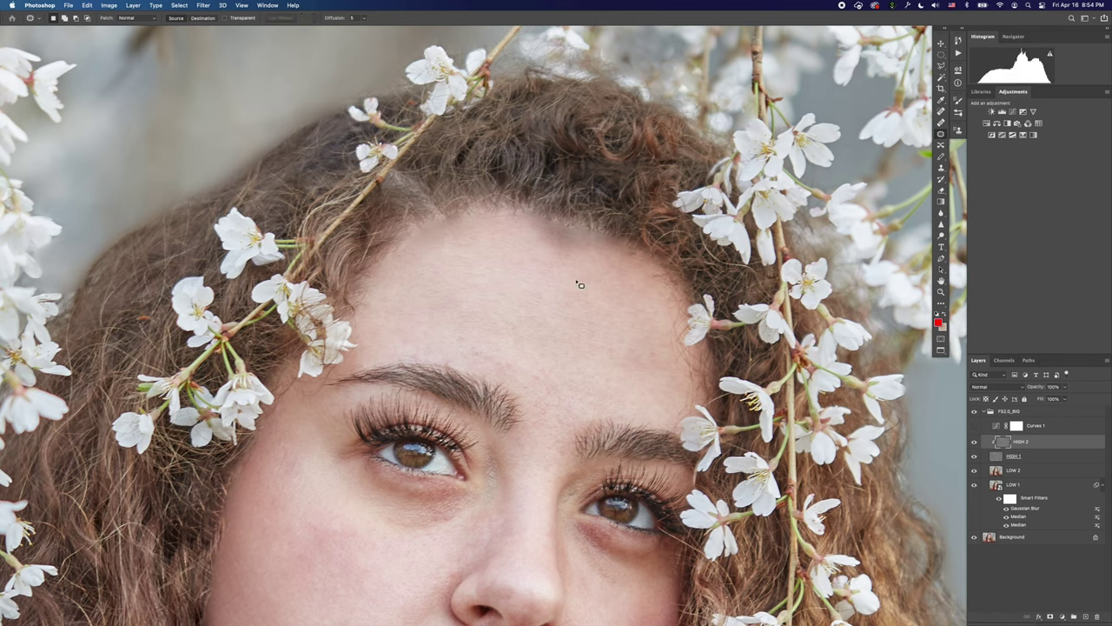
On the LOW 2 layer, blend the dark smudge at the central hairline using the Mixer Brush at 10% flow.
{"action": "key", "text": "b"}
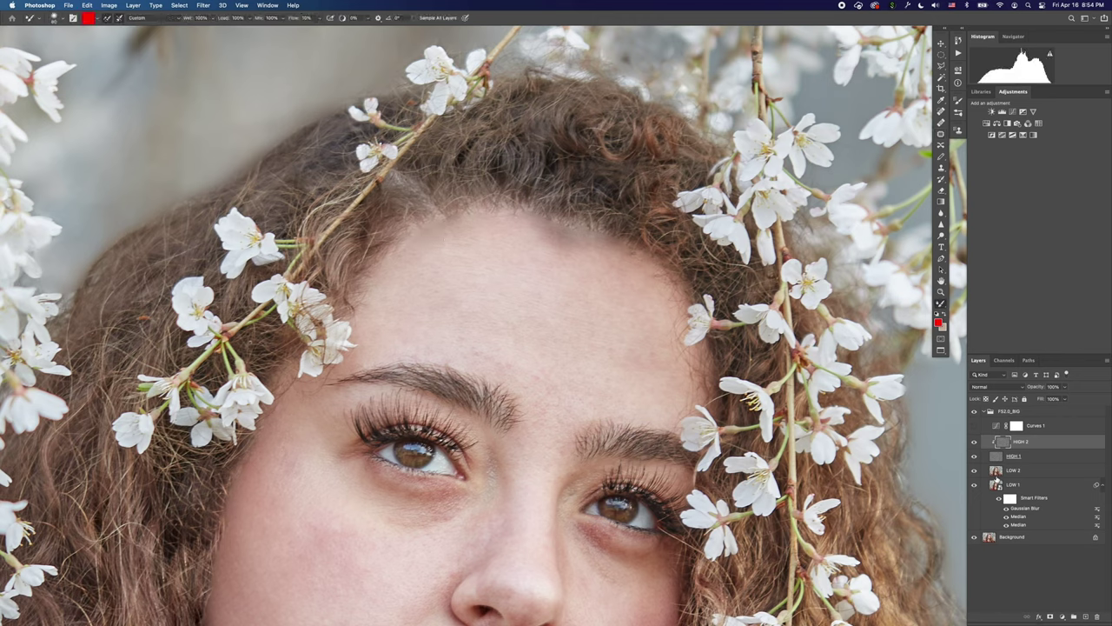
{"action": "left_click", "coordinate": [999, 473]}
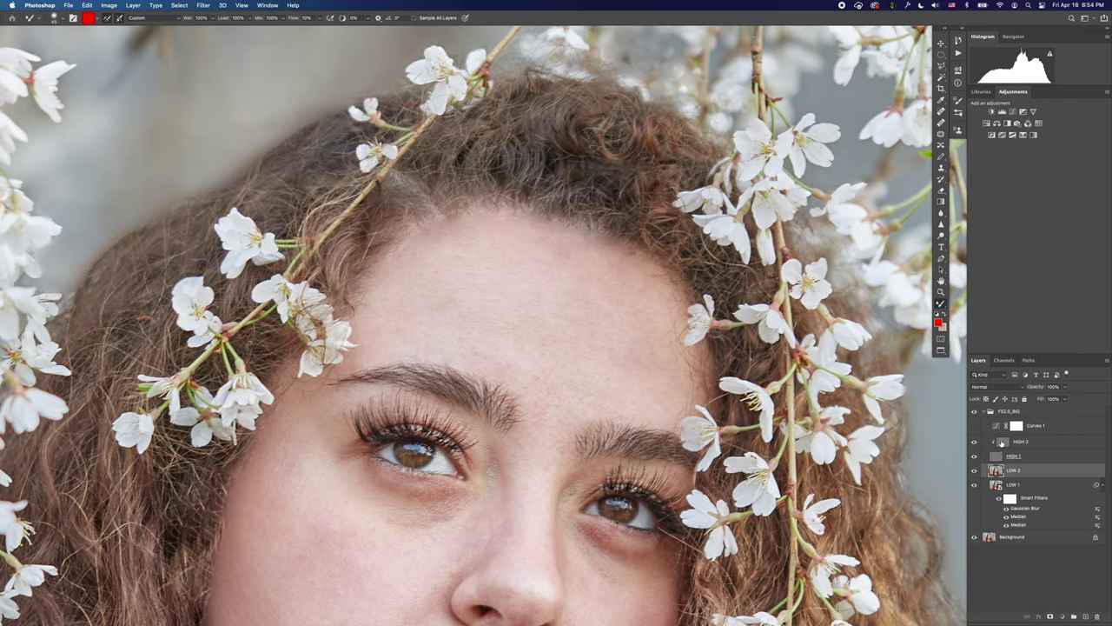
On the HIGH 2 layer, patch the fine stray hairs along the right side of the forehead's hairline.
{"action": "left_click", "coordinate": [1002, 442]}
{"action": "key", "text": "j"}
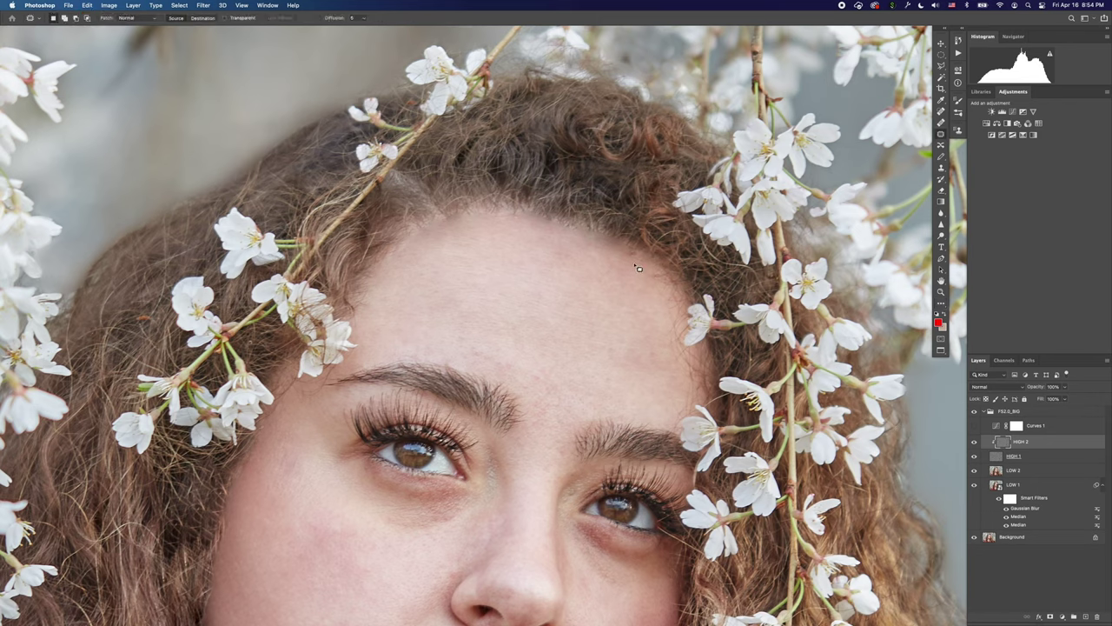
{"action": "mouse_move", "coordinate": [629, 250]}
{"action": "left_mouse_down"}
{"action": "mouse_move", "coordinate": [669, 287]}
{"action": "mouse_move", "coordinate": [666, 272]}
{"action": "left_mouse_up"}
{"action": "key", "text": "super+d"}
{"action": "mouse_move", "coordinate": [662, 278]}
{"action": "left_mouse_down"}
{"action": "mouse_move", "coordinate": [656, 297]}
{"action": "mouse_move", "coordinate": [648, 264]}
{"action": "mouse_move", "coordinate": [646, 274]}
{"action": "left_mouse_up"}
{"action": "key", "text": "super+d"}
{"action": "key", "text": "super+d"}
Patch the stray hairs at the upper left corner of the forehead with nearby skin texture.
{"action": "scroll", "coordinate": [528, 308], "scroll_direction": "left", "scroll_amount": 3}
{"action": "mouse_move", "coordinate": [426, 240]}
{"action": "left_mouse_down"}
{"action": "mouse_move", "coordinate": [449, 245]}
{"action": "mouse_move", "coordinate": [424, 253]}
{"action": "mouse_move", "coordinate": [425, 264]}
{"action": "left_mouse_up"}
{"action": "key", "text": "super+d"}
{"action": "key", "text": "super+d"}
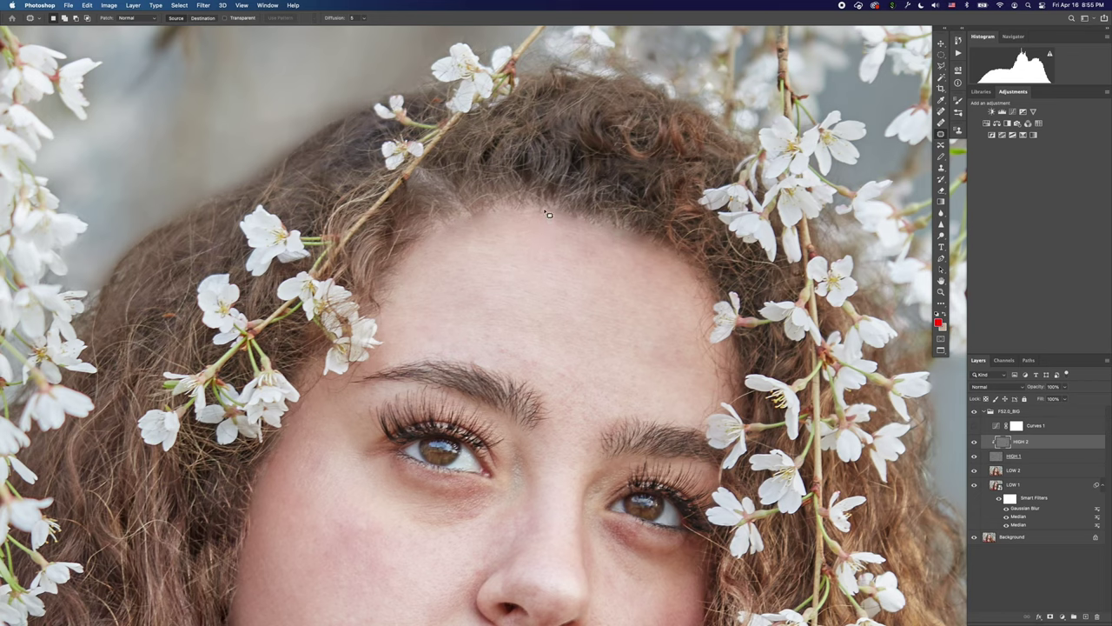
{"action": "key", "text": "ctrl+d"}
Patch the rough texture and short hairs along the top centre of the forehead, just below the hairline.
{"action": "left_click_drag", "start_coordinate": [549, 216], "coordinate": [528, 217]}
{"action": "left_click_drag", "start_coordinate": [535, 218], "coordinate": [544, 237]}
{"action": "key", "text": "super+d"}
{"action": "left_click_drag", "start_coordinate": [468, 216], "coordinate": [523, 222]}
{"action": "key", "text": "super+d"}
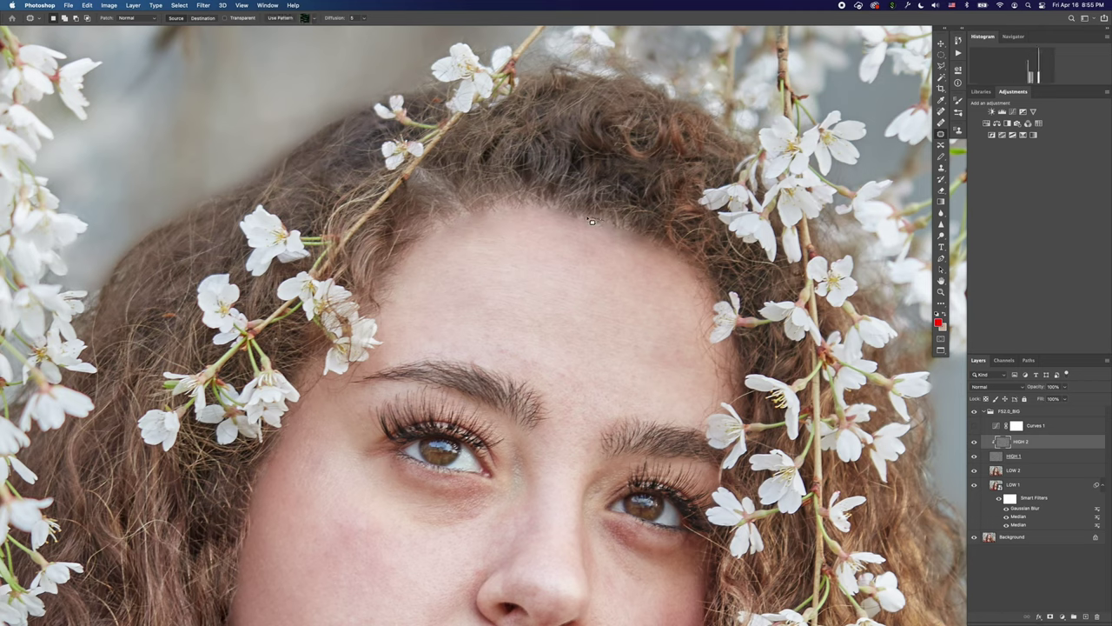
{"action": "key", "text": "ctrl+d"}
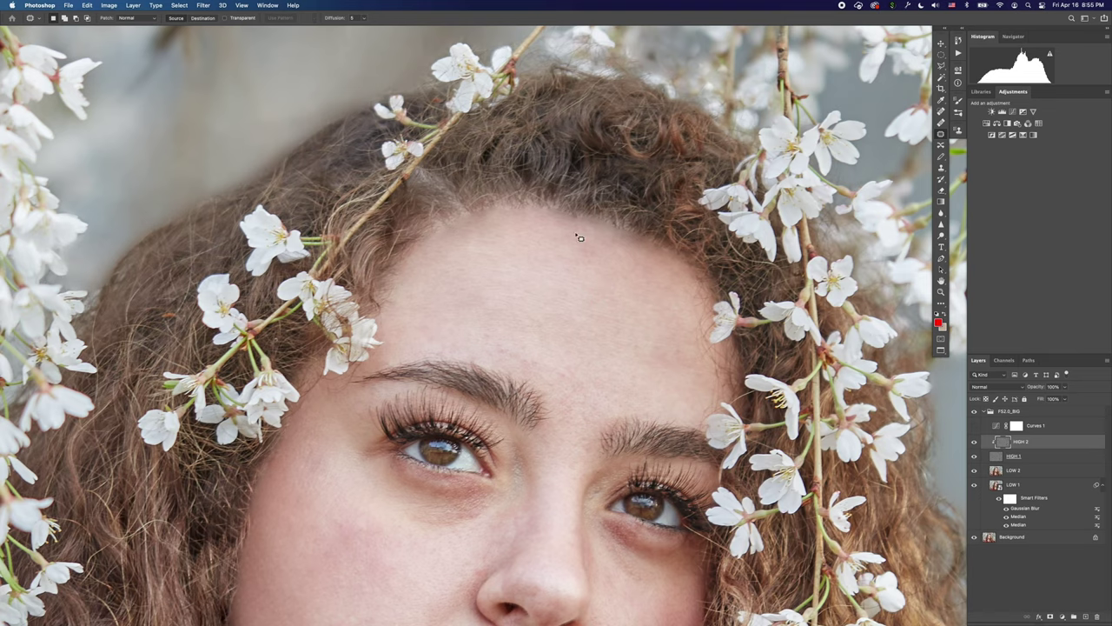
{"action": "mouse_move", "coordinate": [569, 219]}
{"action": "left_mouse_down"}
{"action": "mouse_move", "coordinate": [589, 237]}
{"action": "mouse_move", "coordinate": [597, 269]}
{"action": "left_mouse_up"}
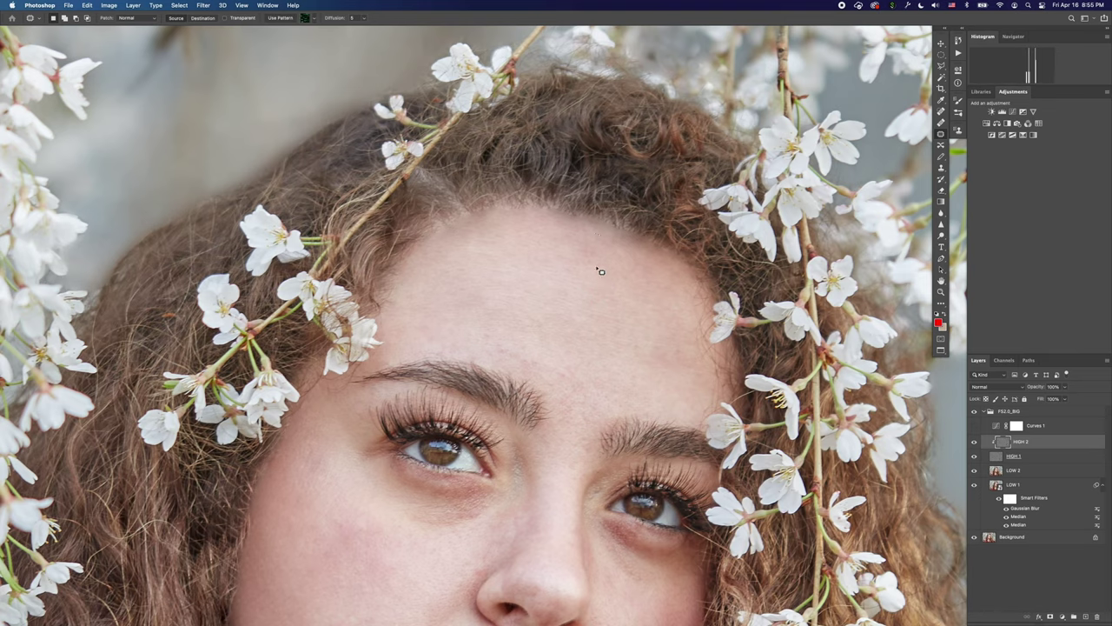
{"action": "left_click_drag", "start_coordinate": [624, 307], "coordinate": [573, 292]}
Patch the loose hairs on the right edge of the forehead, just above the blossom beside the temple.
{"action": "key", "text": "super+equal"}
{"action": "key", "text": "super+equal"}
{"action": "key", "text": "super+equal"}
{"action": "left_click_drag", "start_coordinate": [710, 288], "coordinate": [469, 340]}
{"action": "scroll", "coordinate": [469, 340], "scroll_direction": "down", "scroll_amount": 5}
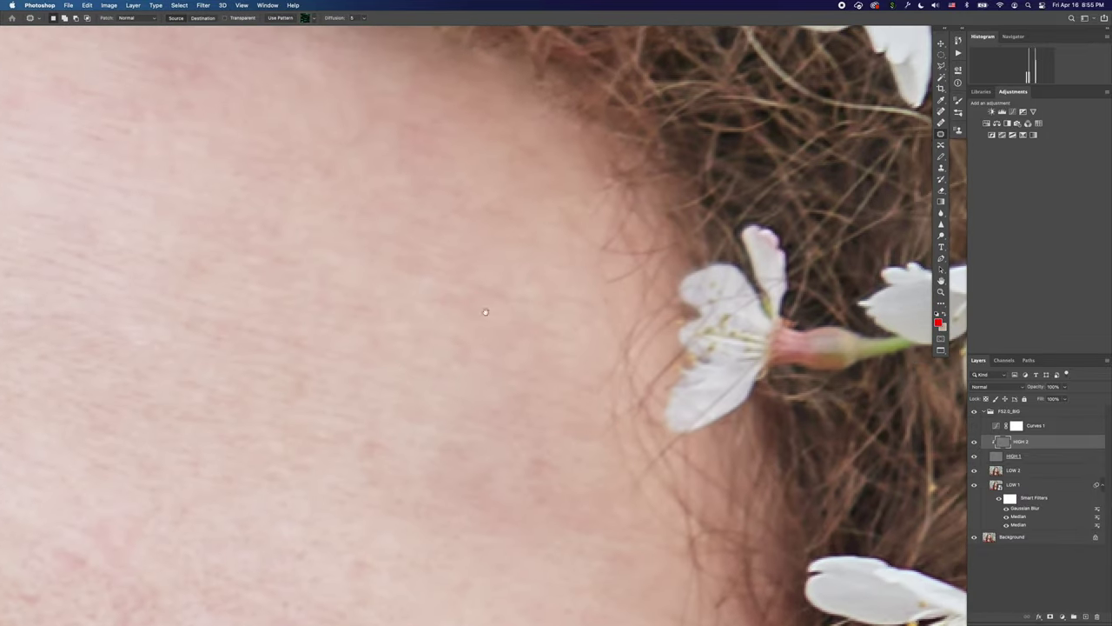
{"action": "mouse_move", "coordinate": [608, 236]}
{"action": "left_mouse_down"}
{"action": "mouse_move", "coordinate": [601, 346]}
{"action": "mouse_move", "coordinate": [626, 242]}
{"action": "left_mouse_up"}
{"action": "left_click_drag", "start_coordinate": [606, 311], "coordinate": [556, 335]}
{"action": "left_click", "coordinate": [556, 335]}
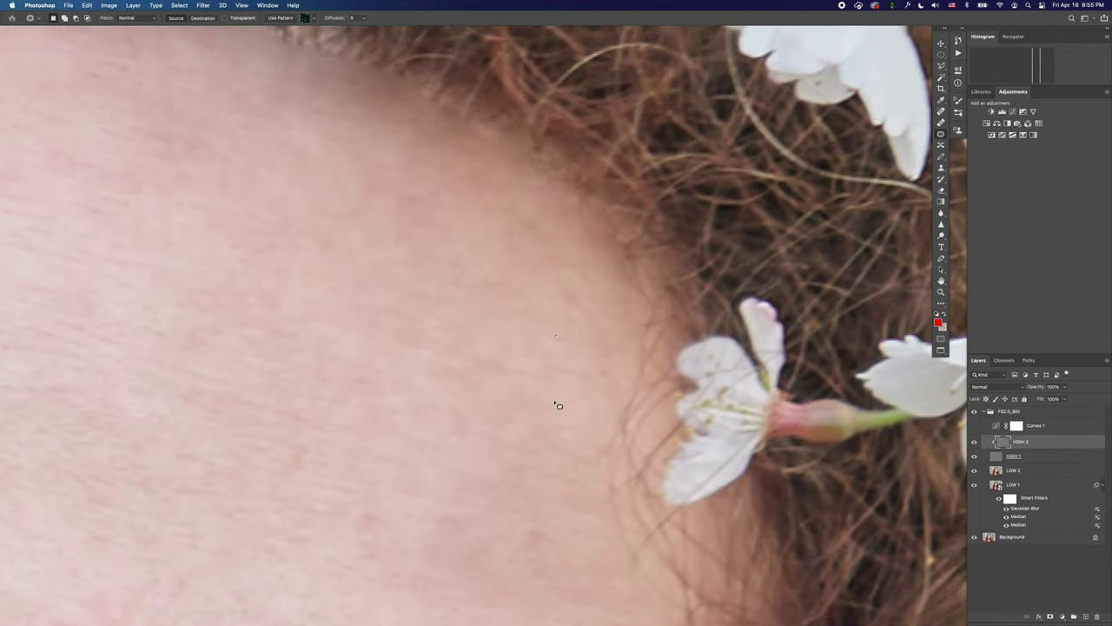
{"action": "mouse_move", "coordinate": [617, 229]}
{"action": "left_mouse_down"}
{"action": "mouse_move", "coordinate": [656, 272]}
{"action": "mouse_move", "coordinate": [619, 230]}
{"action": "left_mouse_up"}
{"action": "left_click_drag", "start_coordinate": [622, 277], "coordinate": [566, 324]}
{"action": "key", "text": "super+d"}
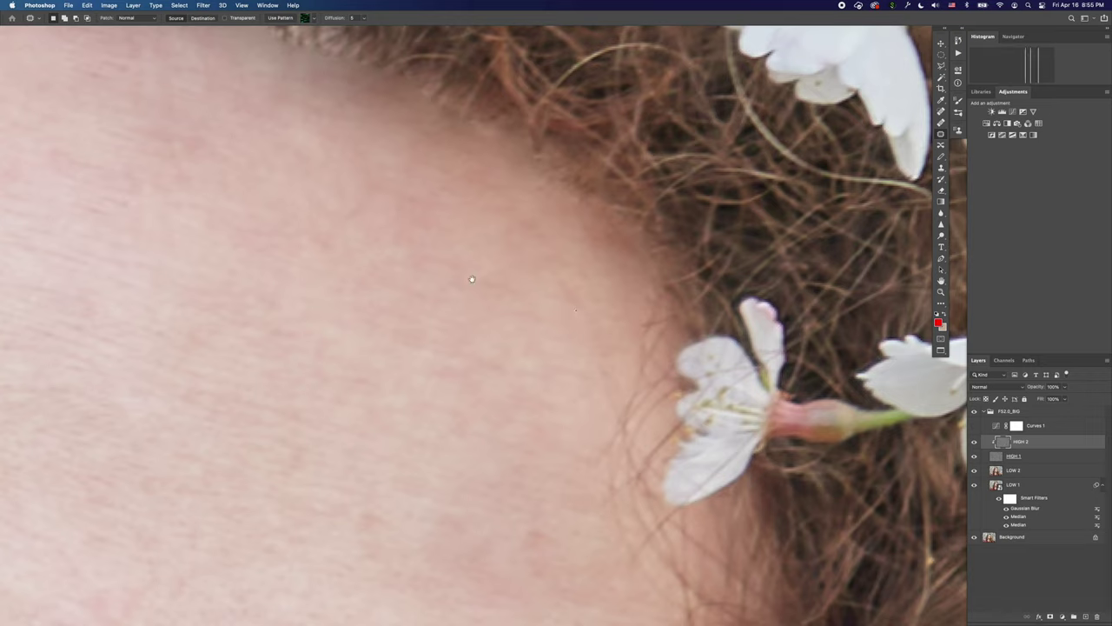
Patch the remaining fine hairs on the skin directly beneath the top hairline on the HIGH 2 layer.
{"action": "left_click_drag", "start_coordinate": [198, 118], "coordinate": [634, 370]}
{"action": "left_click_drag", "start_coordinate": [195, 290], "coordinate": [466, 314]}
{"action": "mouse_move", "coordinate": [546, 248]}
{"action": "left_mouse_down"}
{"action": "mouse_move", "coordinate": [611, 245]}
{"action": "mouse_move", "coordinate": [531, 270]}
{"action": "mouse_move", "coordinate": [570, 248]}
{"action": "left_mouse_up"}
{"action": "mouse_move", "coordinate": [573, 259]}
{"action": "left_mouse_down"}
{"action": "mouse_move", "coordinate": [644, 281]}
{"action": "mouse_move", "coordinate": [664, 308]}
{"action": "left_mouse_up"}
{"action": "key", "text": "super+d"}
{"action": "scroll", "coordinate": [668, 313], "scroll_direction": "right", "scroll_amount": 3}
{"action": "scroll", "coordinate": [473, 299], "scroll_direction": "up", "scroll_amount": 2}
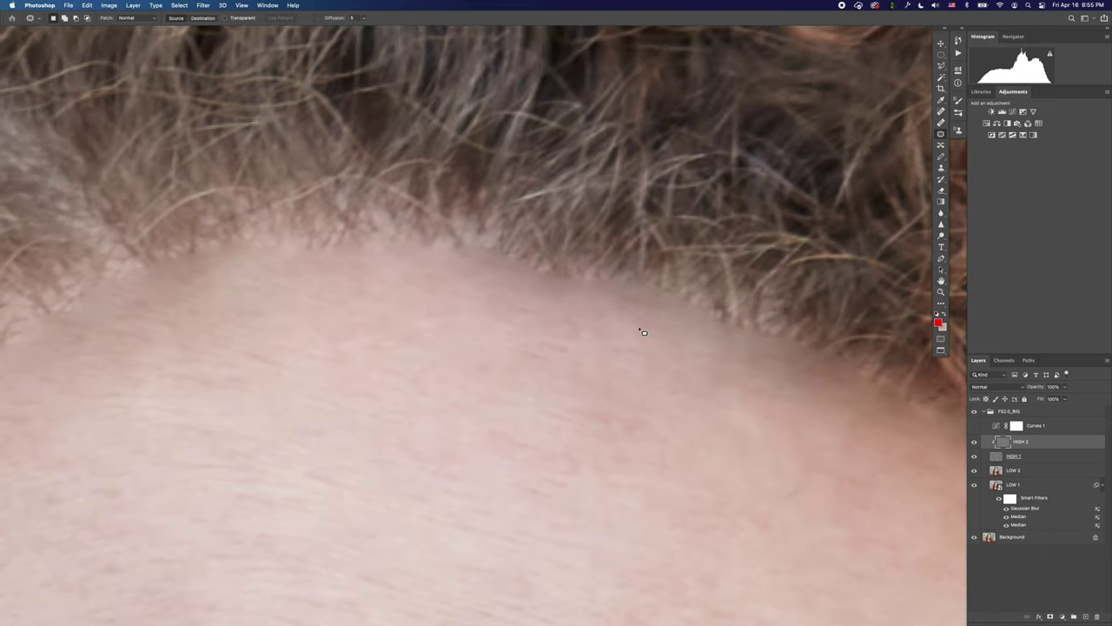
Clone skin texture over the short hairs along the upper right stretch of the forehead hairline on the HIGH 2 layer.
{"action": "right_click", "coordinate": [598, 341]}
{"action": "key", "text": "Escape"}
{"action": "key", "text": "s"}
{"action": "left_click_drag", "start_coordinate": [519, 357], "coordinate": [527, 354]}
{"action": "left_click_drag", "start_coordinate": [534, 330], "coordinate": [529, 325]}
{"action": "left_click", "coordinate": [554, 299], "text": "alt"}
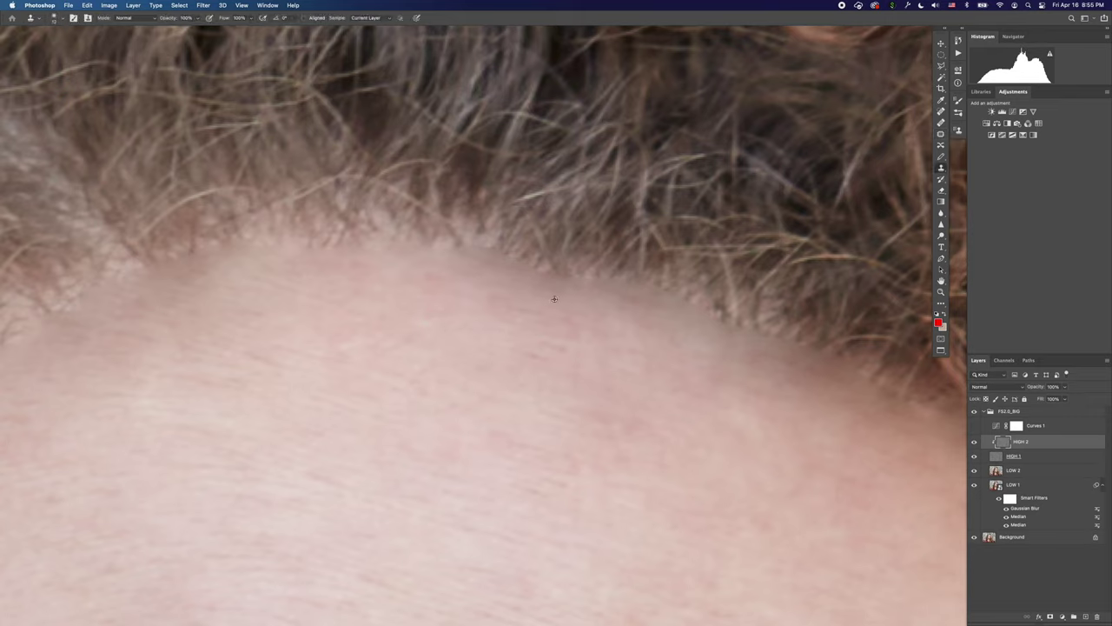
{"action": "mouse_move", "coordinate": [574, 259]}
{"action": "left_mouse_down"}
{"action": "mouse_move", "coordinate": [555, 280]}
{"action": "mouse_move", "coordinate": [517, 272]}
{"action": "mouse_move", "coordinate": [659, 303]}
{"action": "mouse_move", "coordinate": [756, 354]}
{"action": "mouse_move", "coordinate": [641, 322]}
{"action": "left_mouse_up"}
{"action": "left_click", "coordinate": [771, 373], "text": "alt"}
{"action": "left_click_drag", "start_coordinate": [740, 367], "coordinate": [686, 364]}
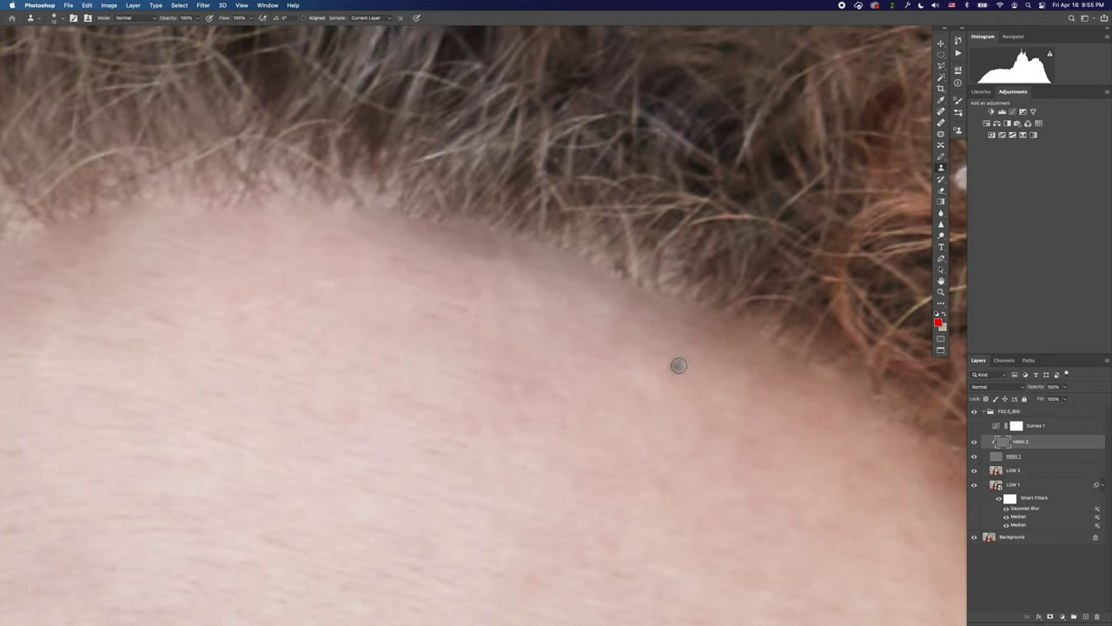
Enlarge the Clone Stamp brush and soften the skin texture just below the hairline on the forehead's right side.
{"action": "key", "text": "bracketright"}
{"action": "key", "text": "bracketright"}
{"action": "key", "text": "bracketright"}
{"action": "key", "text": "bracketright"}
{"action": "key", "text": "bracketright"}
{"action": "key", "text": "bracketright"}
{"action": "key", "text": "bracketright"}
{"action": "key", "text": "bracketright"}
{"action": "mouse_move", "coordinate": [652, 355]}
{"action": "left_mouse_down"}
{"action": "mouse_move", "coordinate": [652, 316]}
{"action": "mouse_move", "coordinate": [493, 260]}
{"action": "mouse_move", "coordinate": [739, 365]}
{"action": "left_mouse_up"}
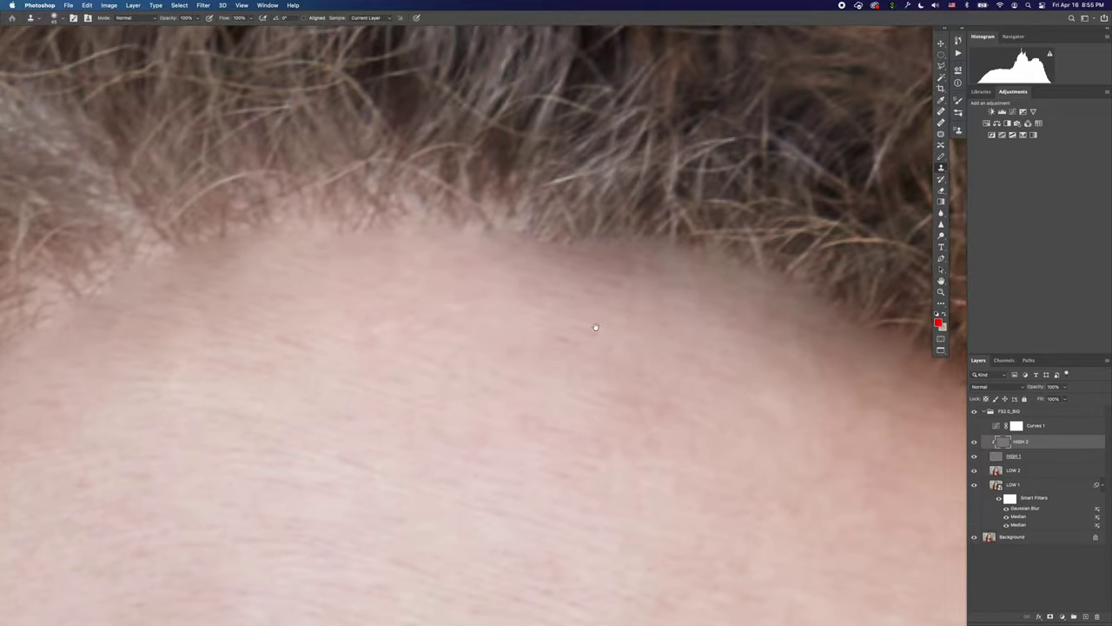
Clone clean skin texture over the fine hairs beneath the hairline at the forehead's upper left.
{"action": "mouse_move", "coordinate": [595, 326]}
{"action": "left_mouse_down"}
{"action": "mouse_move", "coordinate": [539, 286]}
{"action": "mouse_move", "coordinate": [411, 258]}
{"action": "mouse_move", "coordinate": [341, 265]}
{"action": "left_mouse_up"}
{"action": "mouse_move", "coordinate": [268, 287]}
{"action": "left_mouse_down"}
{"action": "mouse_move", "coordinate": [437, 244]}
{"action": "mouse_move", "coordinate": [446, 252]}
{"action": "left_mouse_up"}
{"action": "left_click_drag", "start_coordinate": [332, 273], "coordinate": [252, 296]}
{"action": "left_click", "coordinate": [344, 313]}
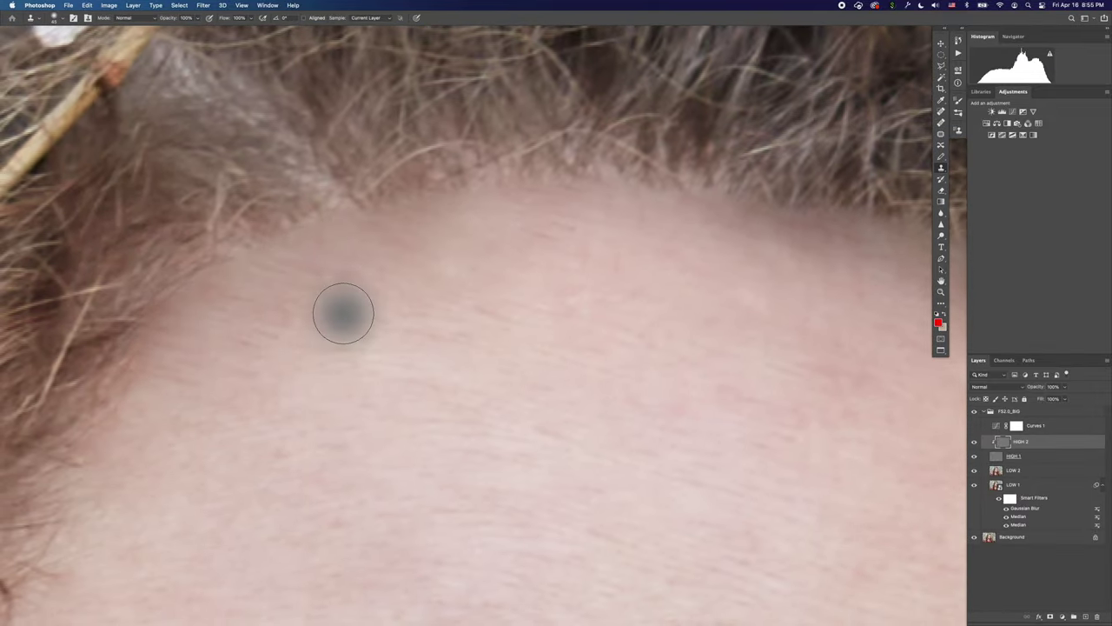
Clone hair and skin texture over the sparse patches along the left corner of the hairline, from the temple to the top centre.
{"action": "scroll", "coordinate": [343, 315], "scroll_direction": "down", "scroll_amount": 5}
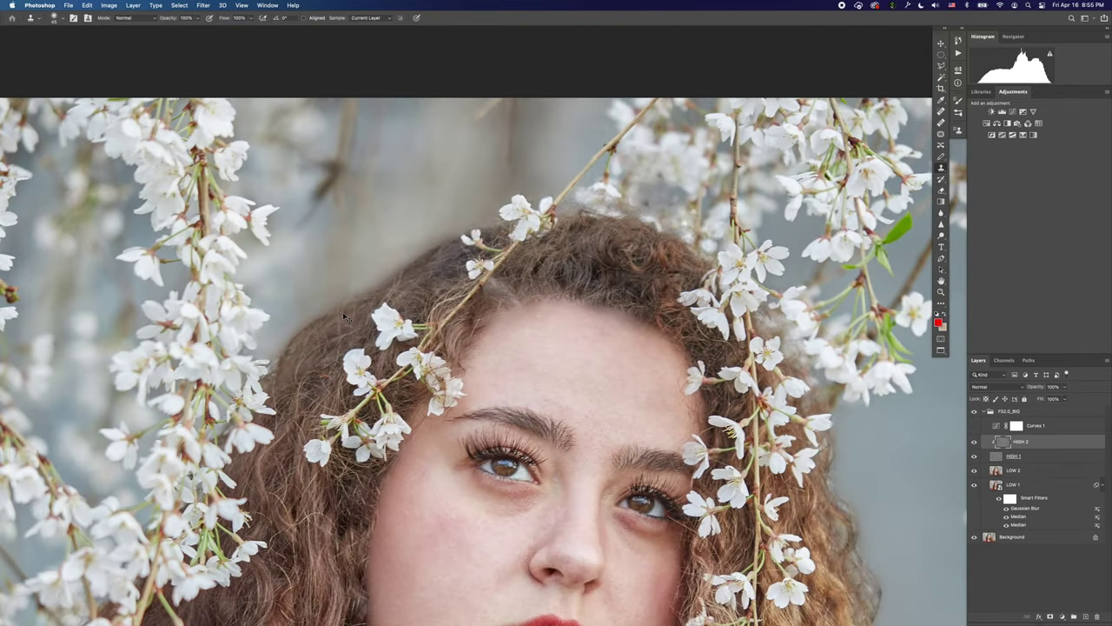
{"action": "scroll", "coordinate": [345, 318], "scroll_direction": "up", "scroll_amount": 5}
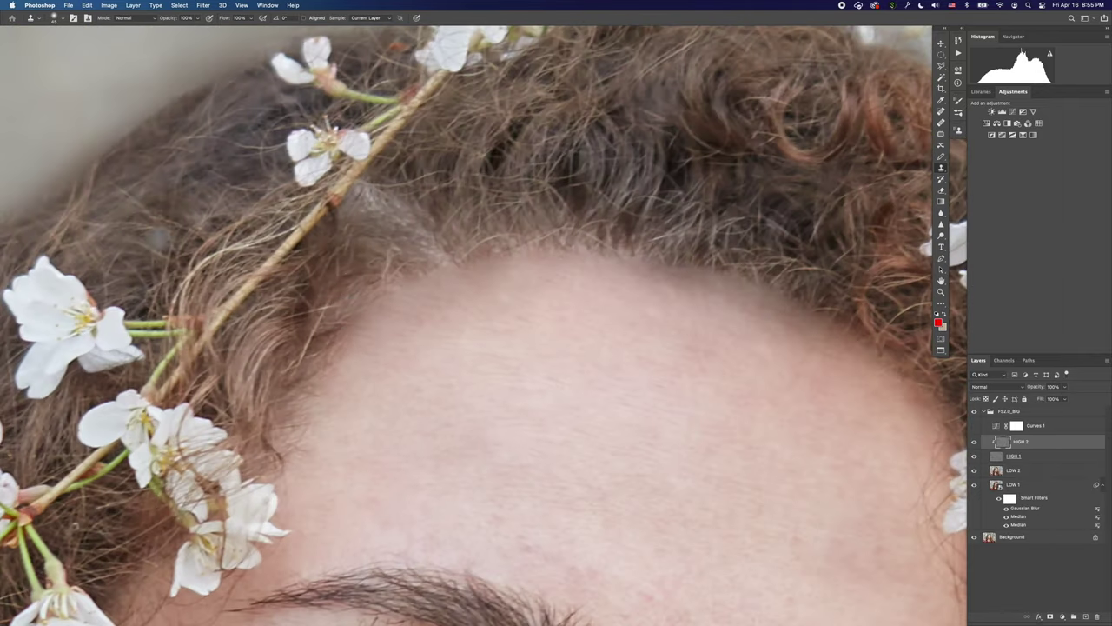
{"action": "left_click", "coordinate": [296, 402]}
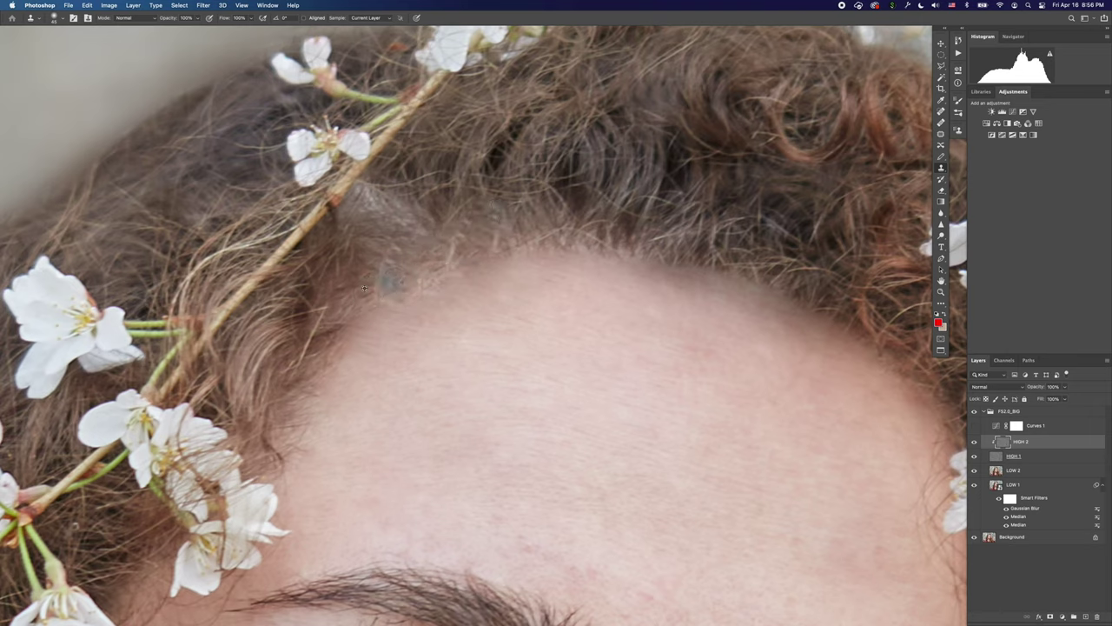
{"action": "left_click", "coordinate": [337, 297], "text": "alt"}
{"action": "left_click_drag", "start_coordinate": [350, 310], "coordinate": [370, 303]}
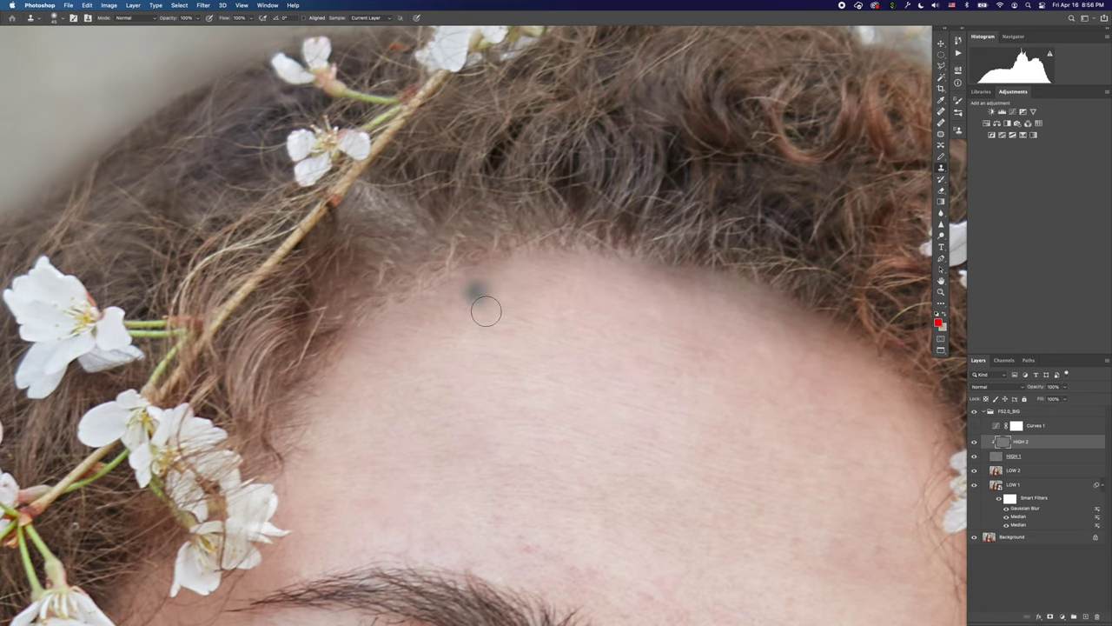
{"action": "left_click_drag", "start_coordinate": [521, 276], "coordinate": [517, 274]}
Examine the retouched hairline within the whole portrait and up close on its right side.
{"action": "scroll", "coordinate": [516, 274], "scroll_direction": "right", "scroll_amount": 10}
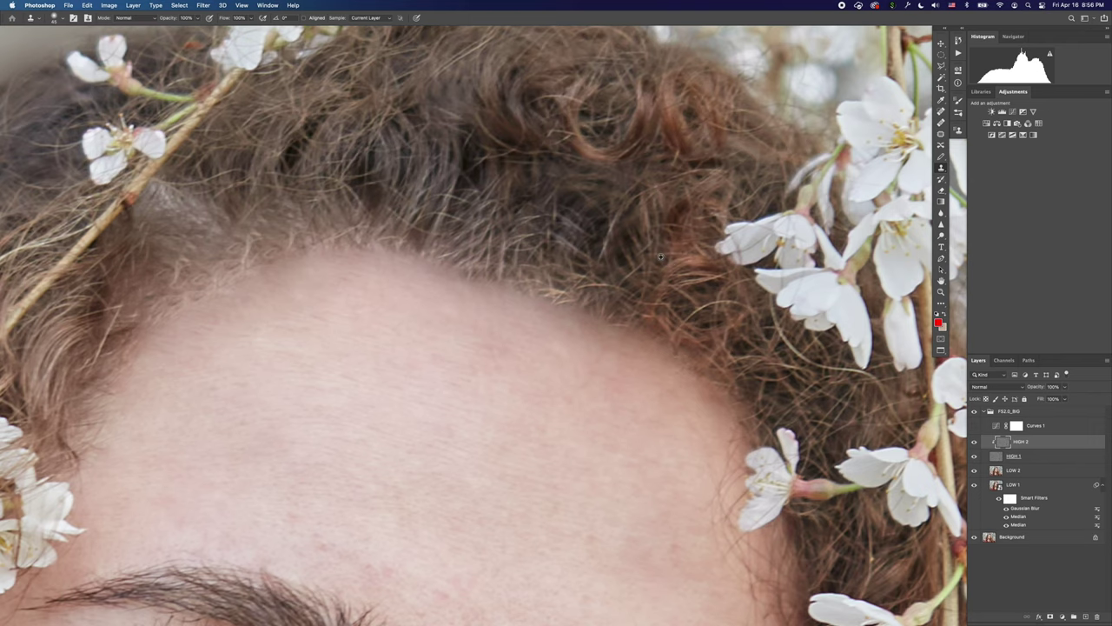
{"action": "key", "text": "super+minus"}
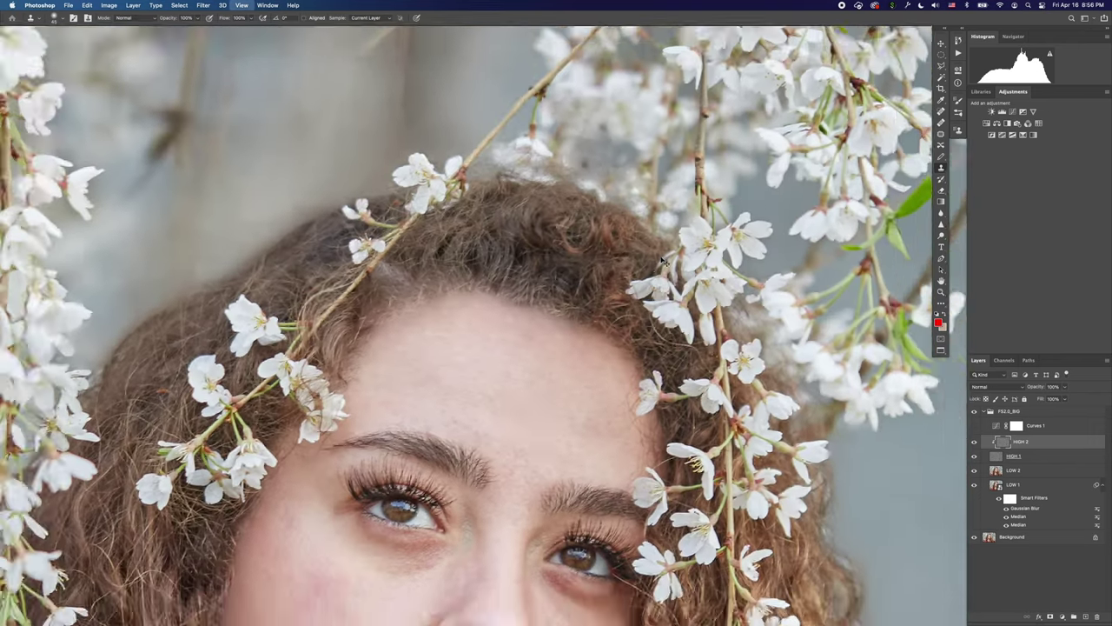
{"action": "key", "text": "super+minus"}
{"action": "key", "text": "super+minus"}
{"action": "key", "text": "super+minus"}
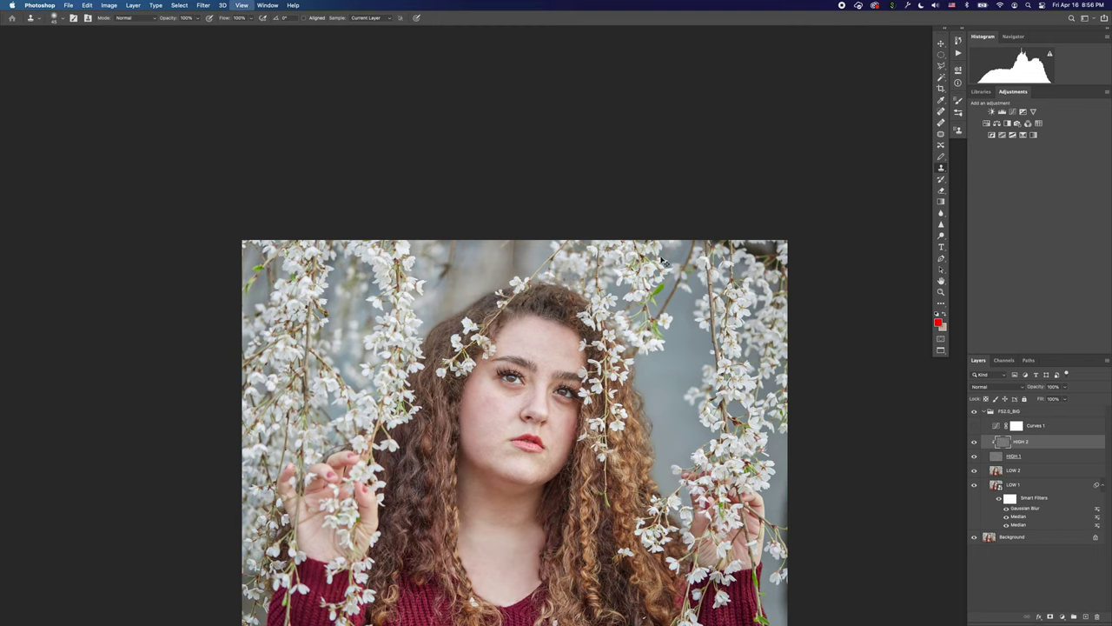
{"action": "key", "text": "super+equal"}
{"action": "key", "text": "super+equal"}
{"action": "key", "text": "super+equal"}
{"action": "key", "text": "super+equal"}
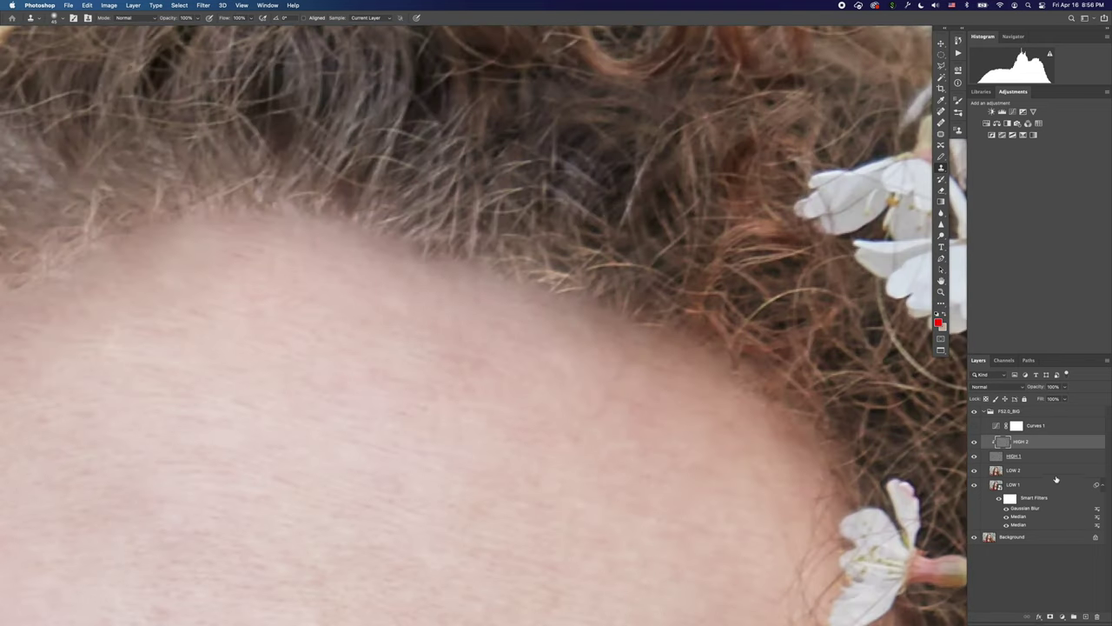
Blend the skin tone along the right part of the hairline on the LOW 2 layer using a smaller Mixer Brush.
{"action": "left_click", "coordinate": [1009, 472]}
{"action": "key", "text": "b"}
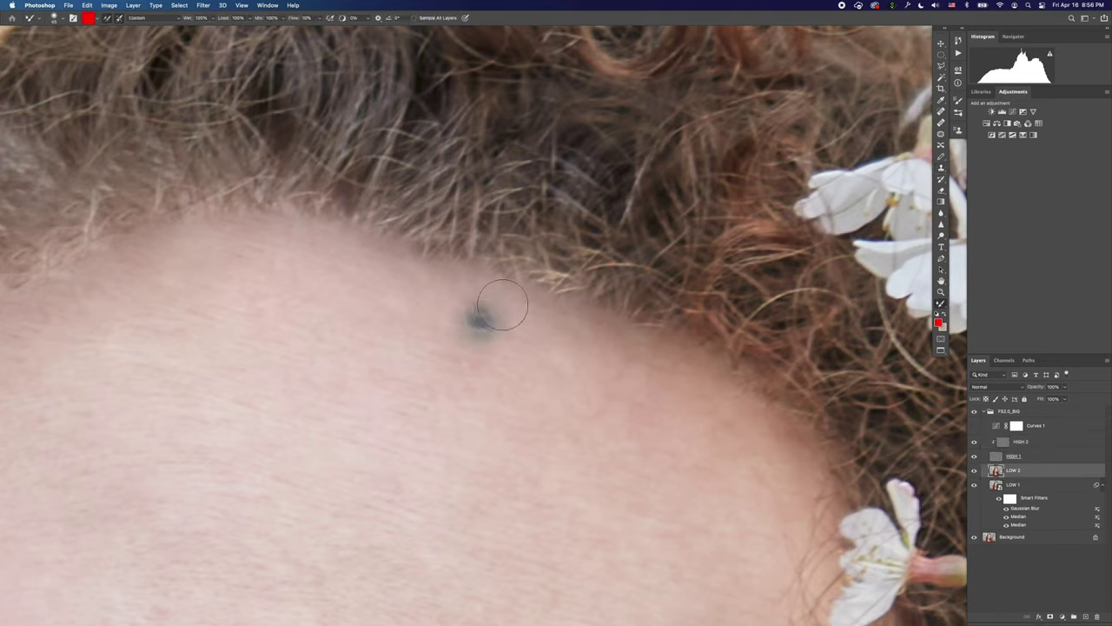
{"action": "key", "text": "bracketleft"}
{"action": "key", "text": "bracketleft"}
{"action": "key", "text": "bracketleft"}
{"action": "key", "text": "bracketleft"}
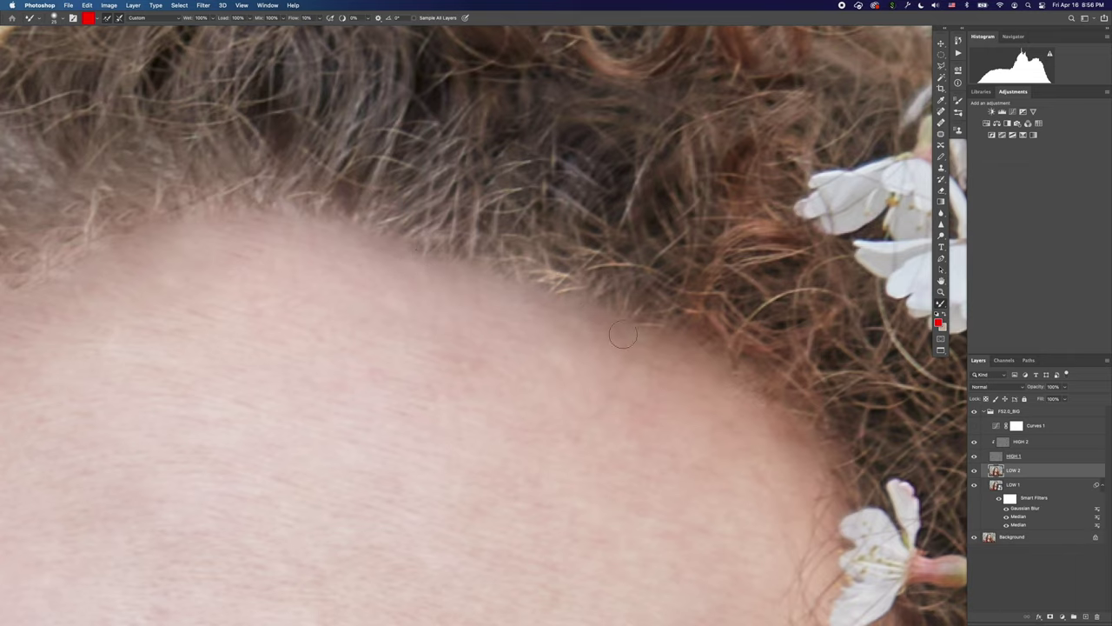
Patch the light, wispy hairs at the upper left corner of the hairline on the HIGH 2 layer with neighbouring hair texture.
{"action": "left_click", "coordinate": [1009, 444]}
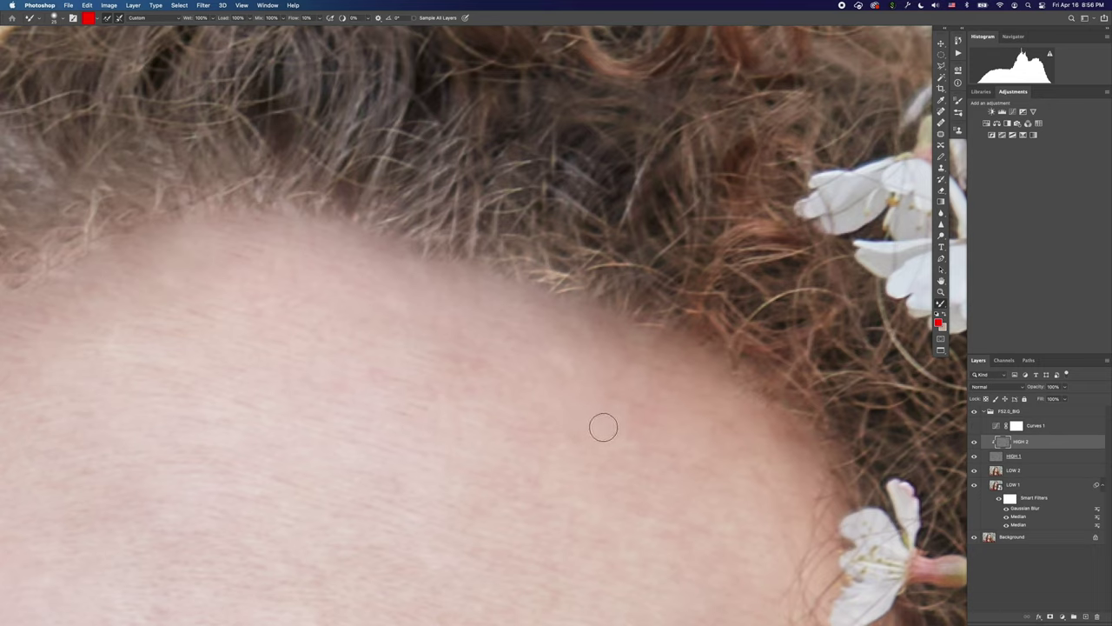
{"action": "key", "text": "j"}
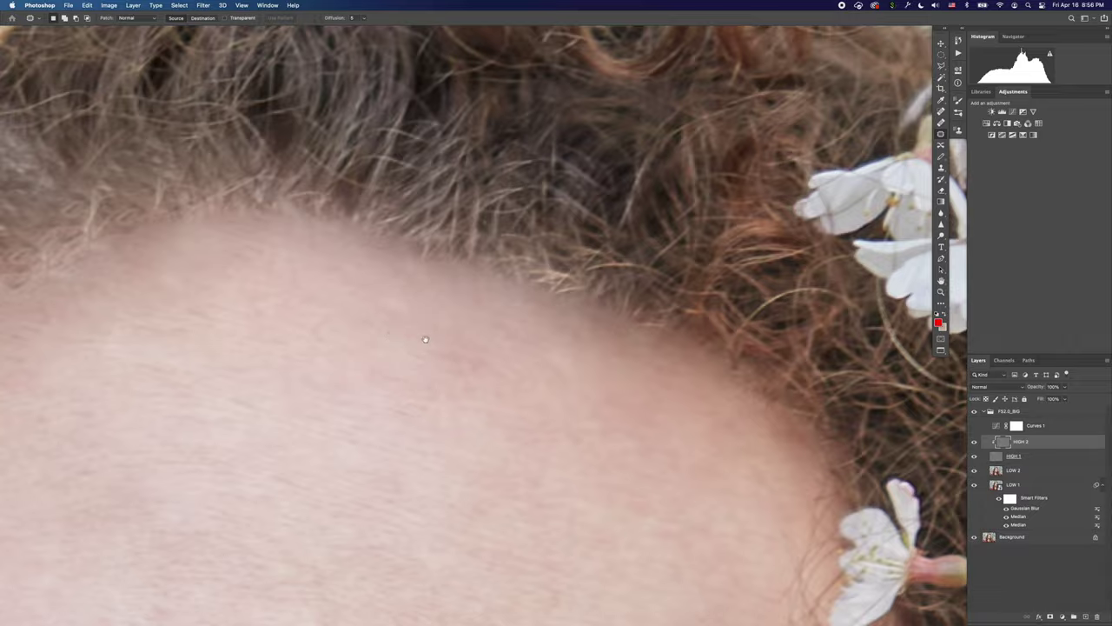
{"action": "scroll", "coordinate": [382, 321], "scroll_direction": "left", "scroll_amount": 5}
{"action": "left_click_drag", "start_coordinate": [344, 299], "coordinate": [350, 302]}
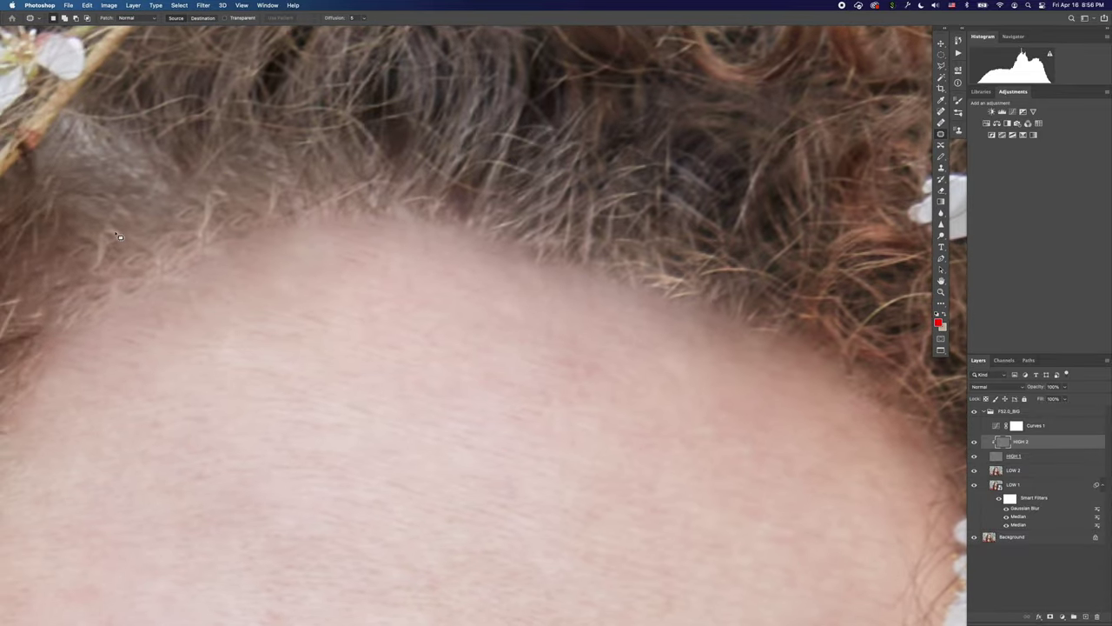
{"action": "mouse_move", "coordinate": [115, 233]}
{"action": "left_mouse_down"}
{"action": "mouse_move", "coordinate": [102, 241]}
{"action": "mouse_move", "coordinate": [124, 202]}
{"action": "left_mouse_up"}
{"action": "key", "text": "super+d"}
{"action": "mouse_move", "coordinate": [82, 256]}
{"action": "left_mouse_down"}
{"action": "mouse_move", "coordinate": [123, 231]}
{"action": "mouse_move", "coordinate": [189, 231]}
{"action": "mouse_move", "coordinate": [178, 228]}
{"action": "left_mouse_up"}
{"action": "key", "text": "super+d"}
{"action": "mouse_move", "coordinate": [174, 242]}
{"action": "left_mouse_down"}
{"action": "mouse_move", "coordinate": [159, 213]}
{"action": "mouse_move", "coordinate": [108, 250]}
{"action": "mouse_move", "coordinate": [152, 253]}
{"action": "left_mouse_up"}
{"action": "key", "text": "super+d"}
{"action": "left_click_drag", "start_coordinate": [139, 259], "coordinate": [130, 228]}
{"action": "key", "text": "super+d"}
Patch the light stray hairs in the dark hair above the top centre of the forehead.
{"action": "key", "text": "super+minus"}
{"action": "key", "text": "super+minus"}
{"action": "key", "text": "super+minus"}
{"action": "key", "text": "super+minus"}
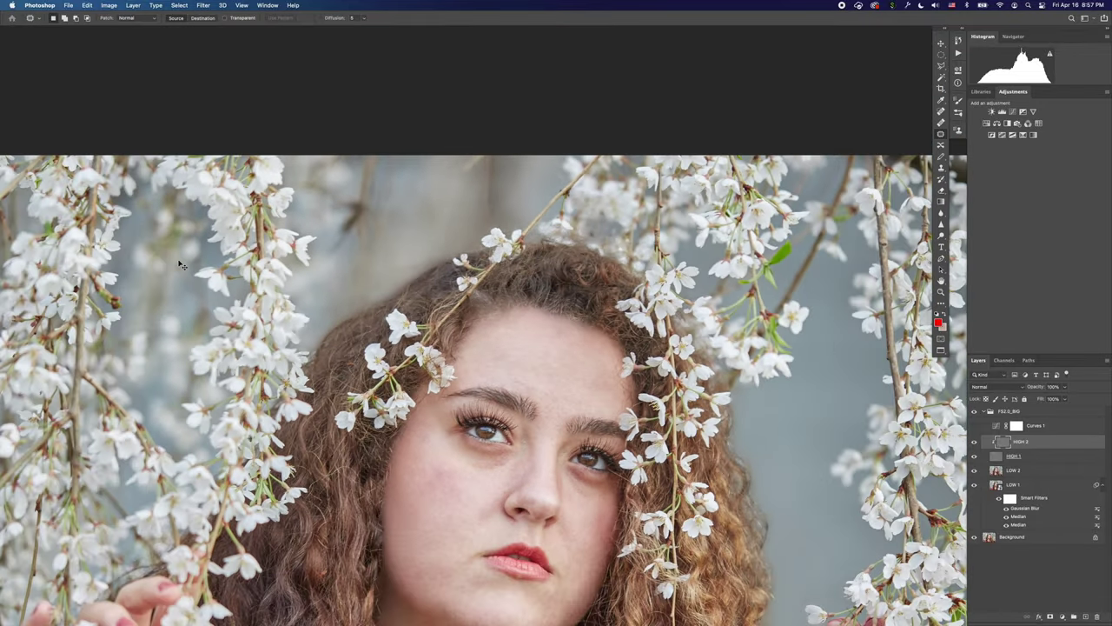
{"action": "key", "text": "super+plus"}
{"action": "key", "text": "super+plus"}
{"action": "key", "text": "super+plus"}
{"action": "left_click_drag", "start_coordinate": [581, 201], "coordinate": [589, 244]}
{"action": "key", "text": "super+d"}
{"action": "mouse_move", "coordinate": [569, 250]}
{"action": "left_mouse_down"}
{"action": "mouse_move", "coordinate": [625, 267]}
{"action": "mouse_move", "coordinate": [531, 254]}
{"action": "mouse_move", "coordinate": [559, 249]}
{"action": "mouse_move", "coordinate": [493, 187]}
{"action": "left_mouse_up"}
{"action": "key", "text": "super+d"}
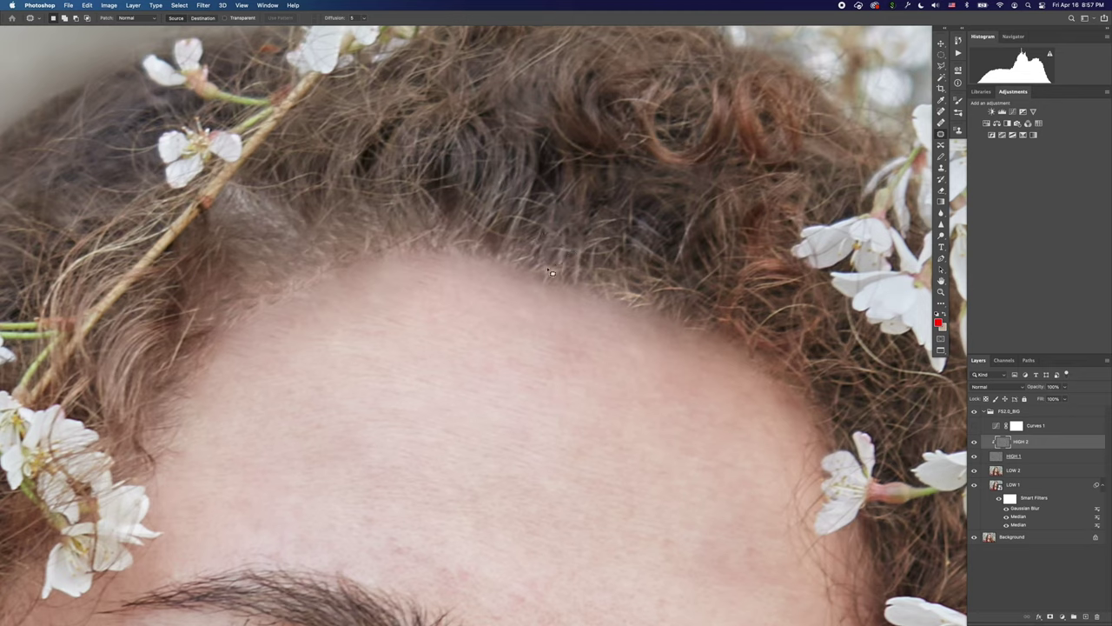
Resize the Clone Stamp brush and clone dark hair texture over the light strands above the right part of the hairline.
{"action": "key", "text": "s"}
{"action": "mouse_move", "coordinate": [552, 262]}
{"action": "left_mouse_down"}
{"action": "mouse_move", "coordinate": [565, 266]}
{"action": "mouse_move", "coordinate": [569, 321]}
{"action": "left_mouse_up"}
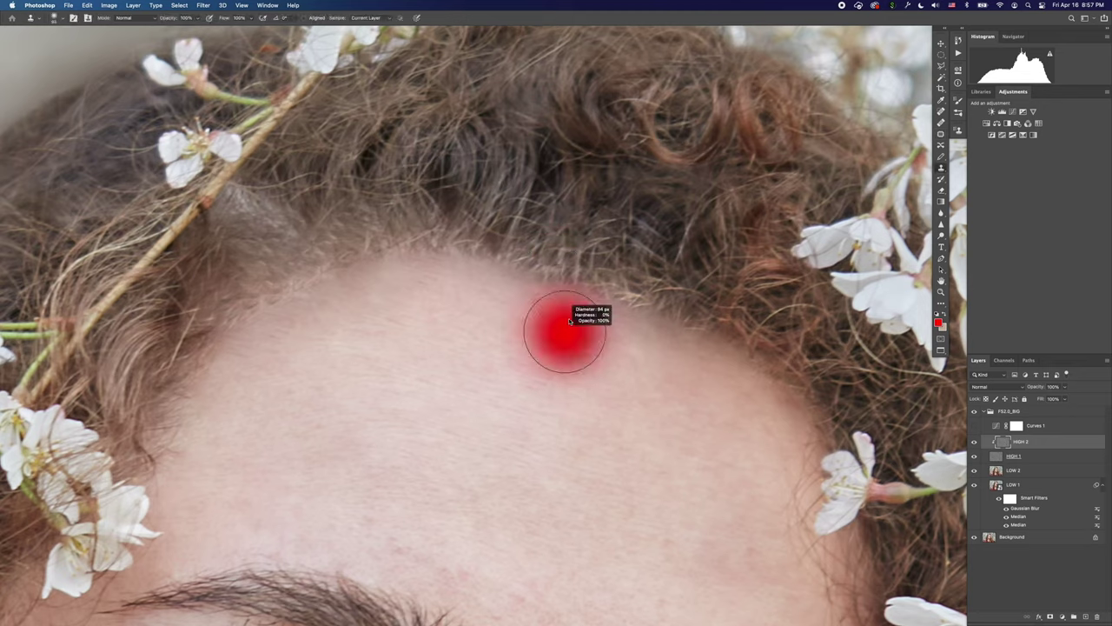
{"action": "mouse_move", "coordinate": [562, 246]}
{"action": "left_mouse_down"}
{"action": "mouse_move", "coordinate": [577, 305]}
{"action": "mouse_move", "coordinate": [567, 306]}
{"action": "mouse_move", "coordinate": [559, 236]}
{"action": "mouse_move", "coordinate": [576, 217]}
{"action": "mouse_move", "coordinate": [614, 229]}
{"action": "mouse_move", "coordinate": [589, 245]}
{"action": "mouse_move", "coordinate": [566, 247]}
{"action": "mouse_move", "coordinate": [585, 205]}
{"action": "mouse_move", "coordinate": [626, 189]}
{"action": "left_mouse_up"}
{"action": "left_click", "coordinate": [626, 200], "text": "alt"}
{"action": "left_click_drag", "start_coordinate": [697, 280], "coordinate": [680, 288]}
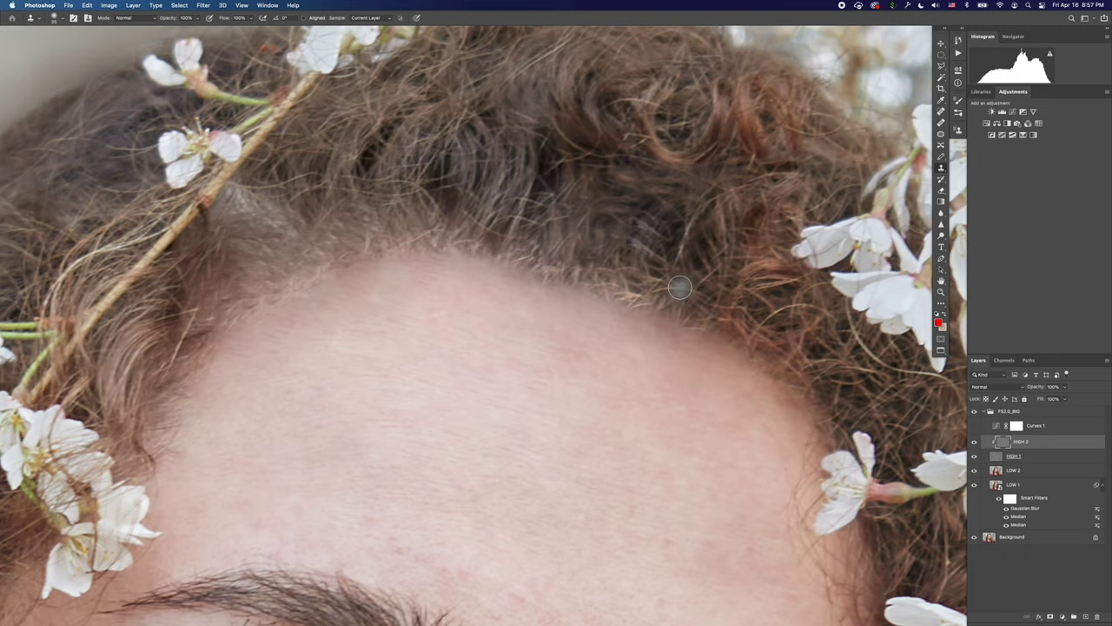
Examine the forehead and hairline retouching both up close and in the whole portrait.
{"action": "key", "text": "super+minus"}
{"action": "key", "text": "super+minus"}
{"action": "key", "text": "super+minus"}
{"action": "key", "text": "super+minus"}
{"action": "key", "text": "super+minus"}
{"action": "key", "text": "super+minus"}
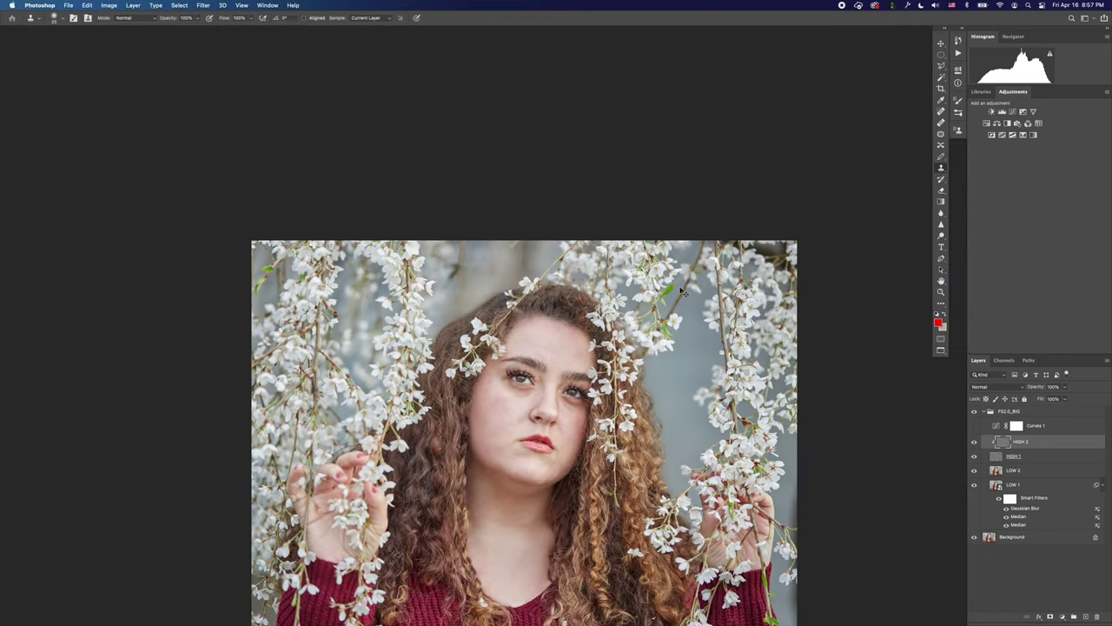
{"action": "key", "text": "super+minus"}
{"action": "key", "text": "super+minus"}
{"action": "key", "text": "super+equal"}
{"action": "key", "text": "super+equal"}
{"action": "key", "text": "super+equal"}
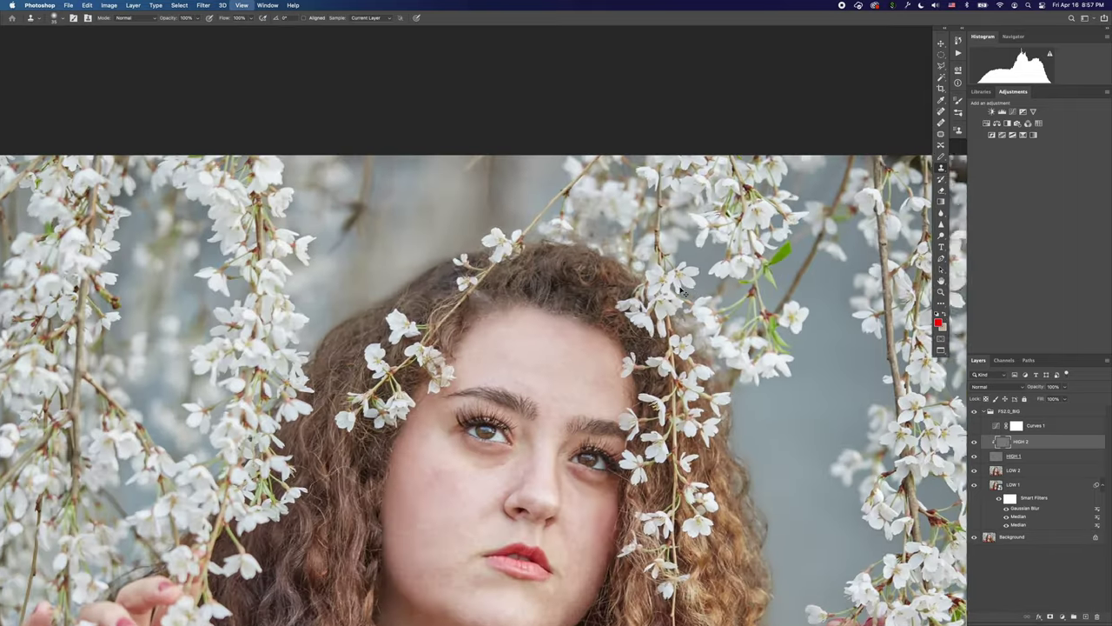
{"action": "key", "text": "super+equal"}
{"action": "key", "text": "super+equal"}
{"action": "key", "text": "super+minus"}
{"action": "key", "text": "super+minus"}
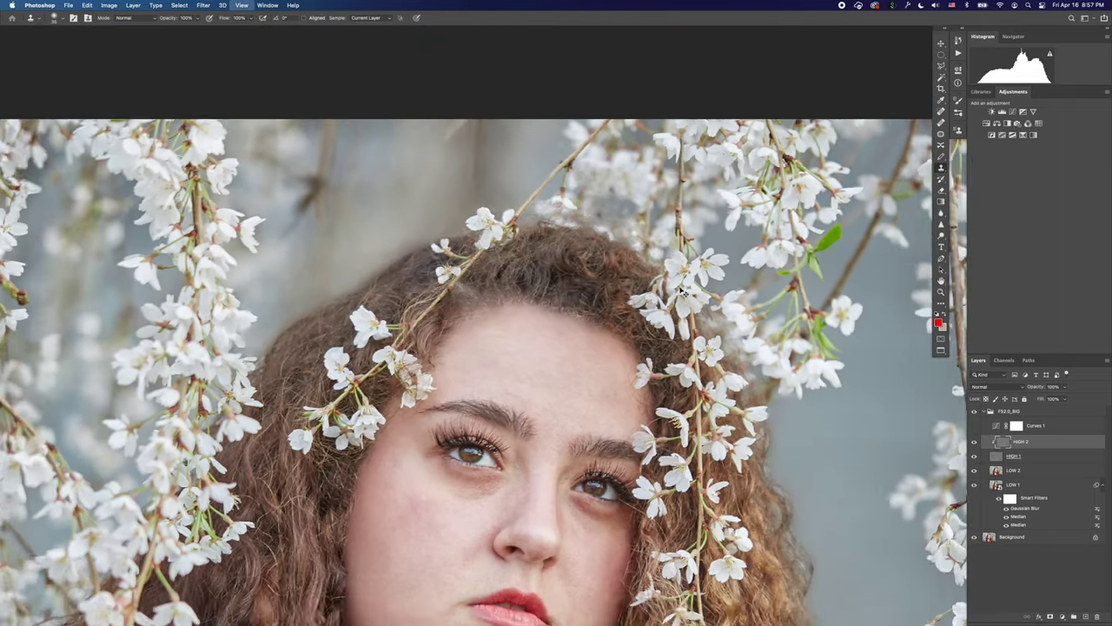
{"action": "key", "text": "super+minus"}
{"action": "key", "text": "super+minus"}
{"action": "key", "text": "super+minus"}
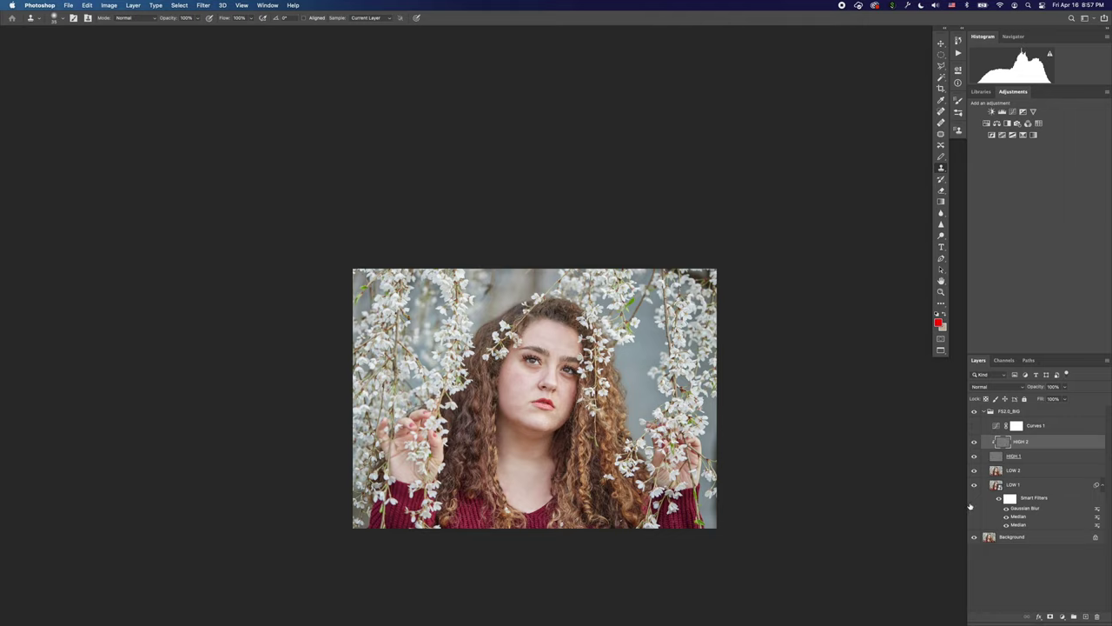
Compare the retouched portrait with the original Background layer shown on its own.
{"action": "left_click", "coordinate": [974, 538], "text": "alt"}
{"action": "left_click", "coordinate": [973, 538], "text": "alt"}
{"action": "left_click", "coordinate": [973, 538], "text": "alt"}
{"action": "left_click", "coordinate": [973, 538], "text": "alt"}
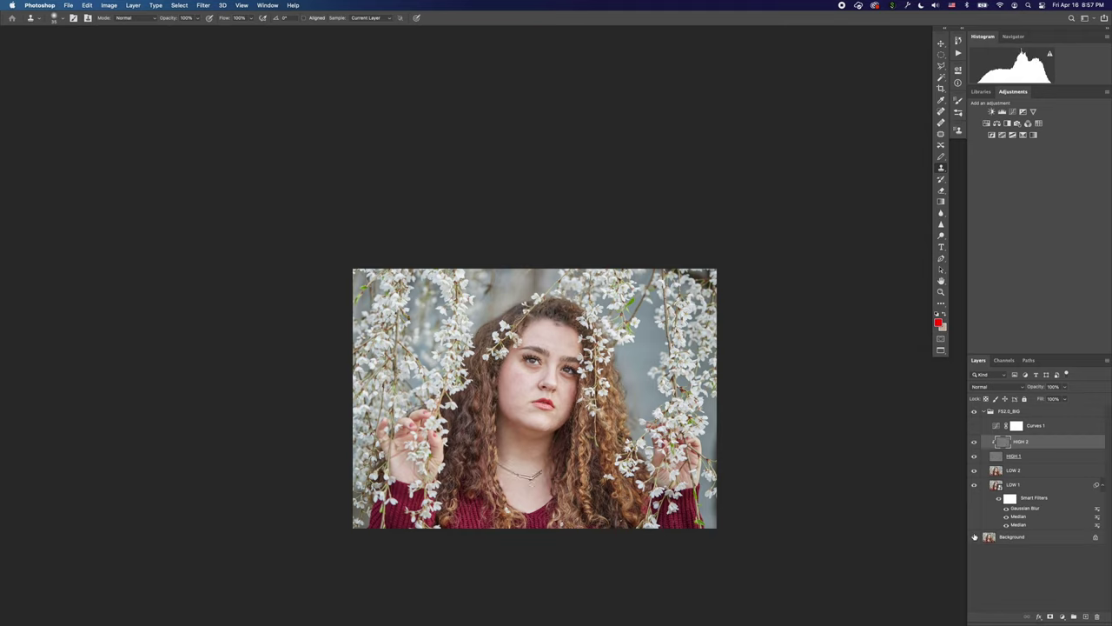
{"action": "left_click", "coordinate": [973, 537], "text": "alt"}
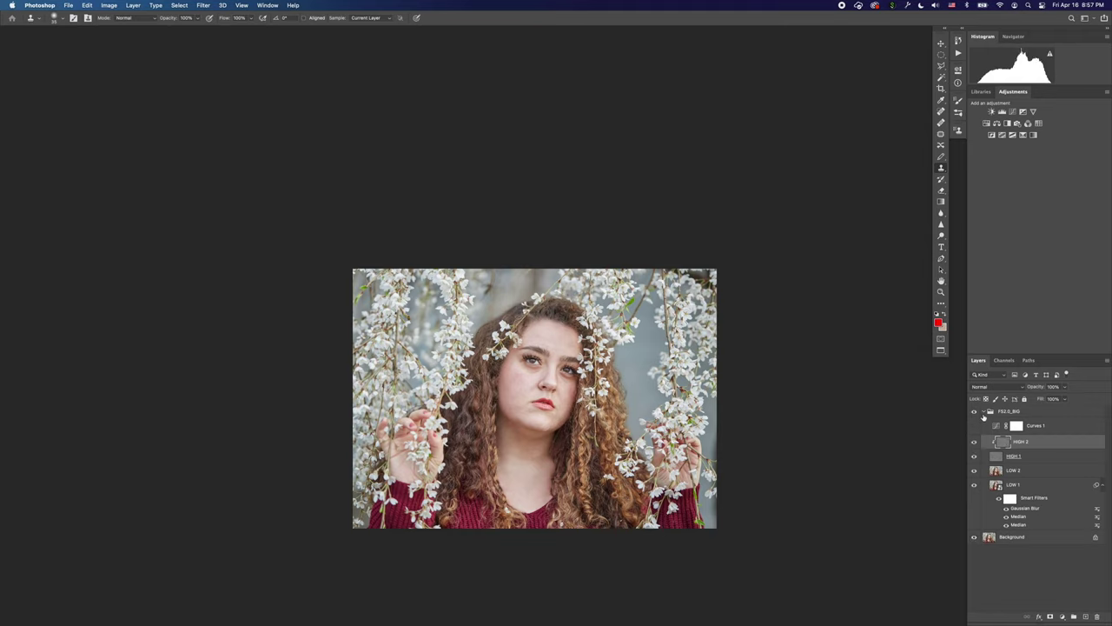
Collapse the FS2.0_BIG group, run the Dodge-Burn-Curves-RGG-EDU action, and collapse the resulting VS Dodge & Burn group with its Hair and Contour subgroups.
{"action": "left_click", "coordinate": [984, 410]}
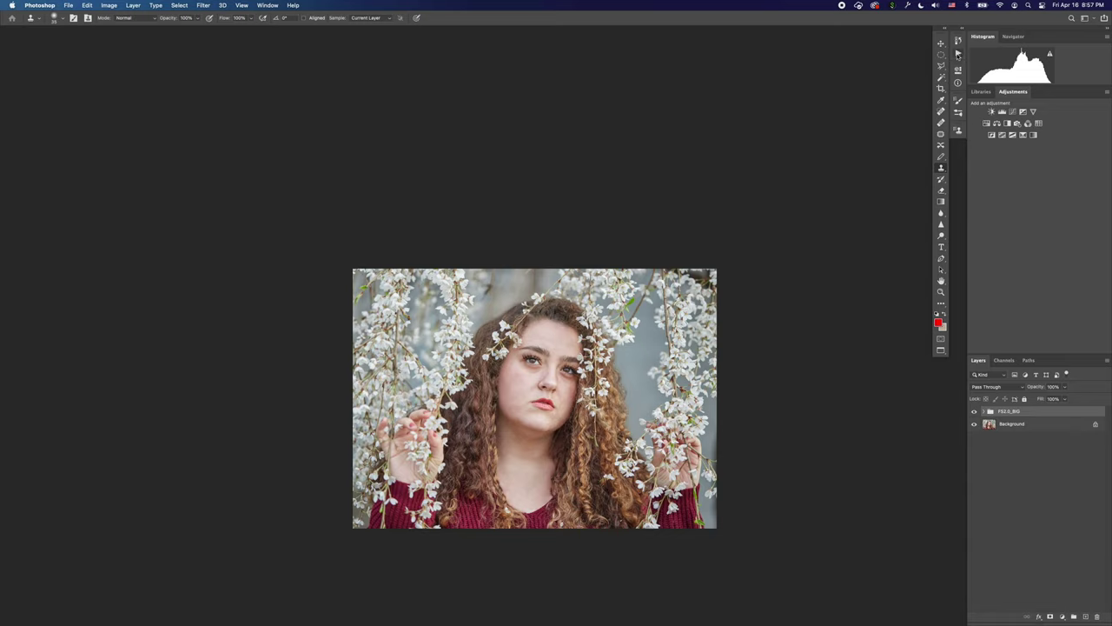
{"action": "left_click", "coordinate": [959, 55]}
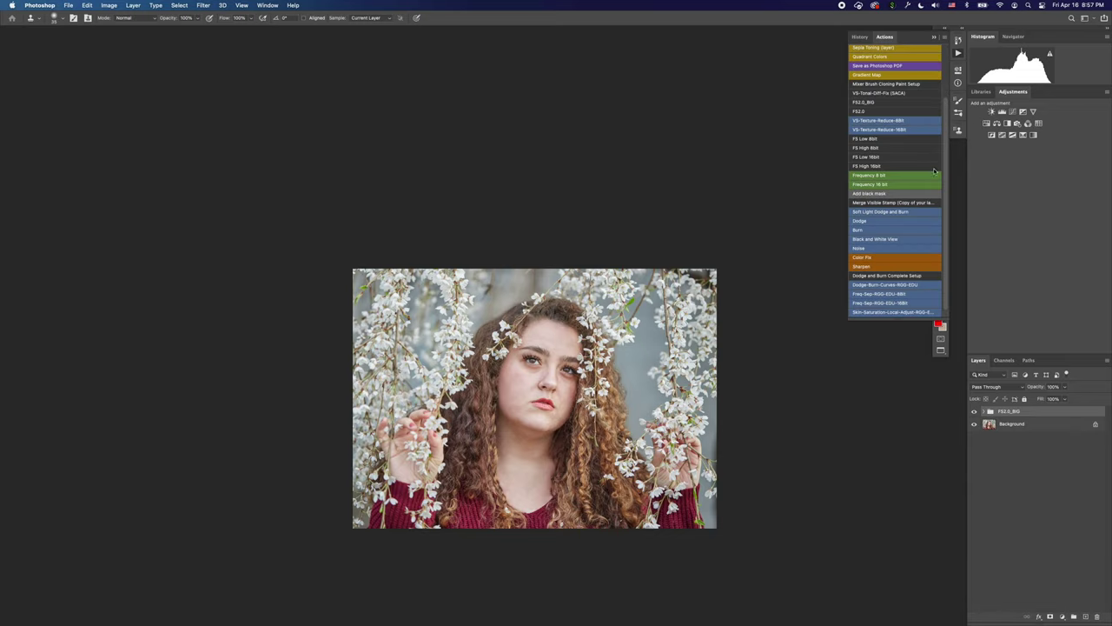
{"action": "left_click", "coordinate": [899, 286]}
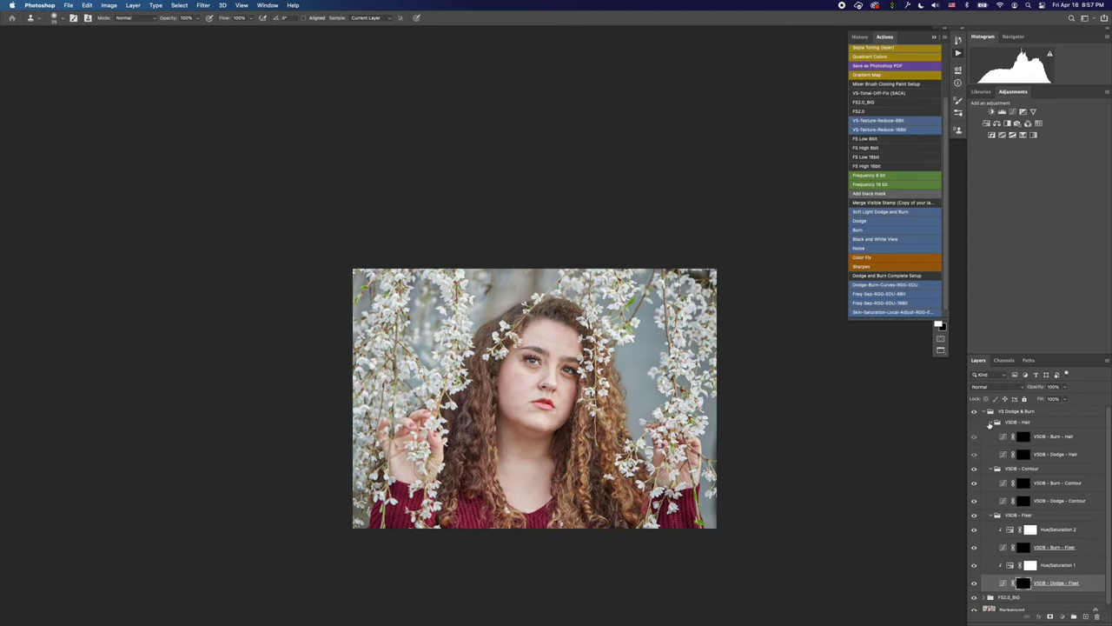
{"action": "left_click", "coordinate": [991, 423]}
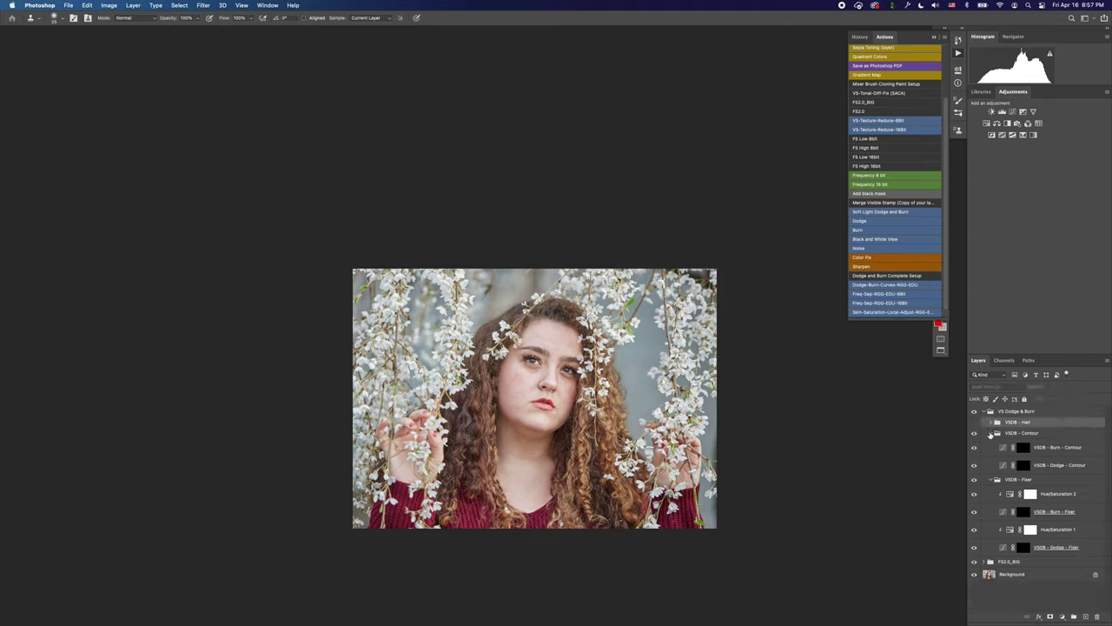
{"action": "left_click", "coordinate": [991, 433]}
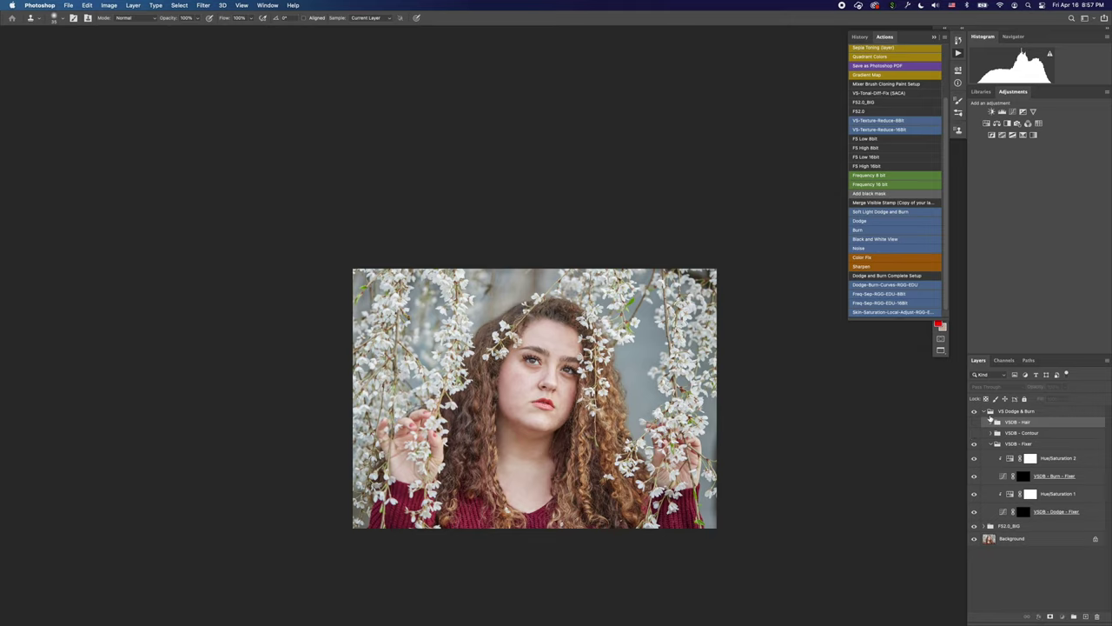
{"action": "left_click", "coordinate": [990, 414]}
{"action": "left_click", "coordinate": [984, 411]}
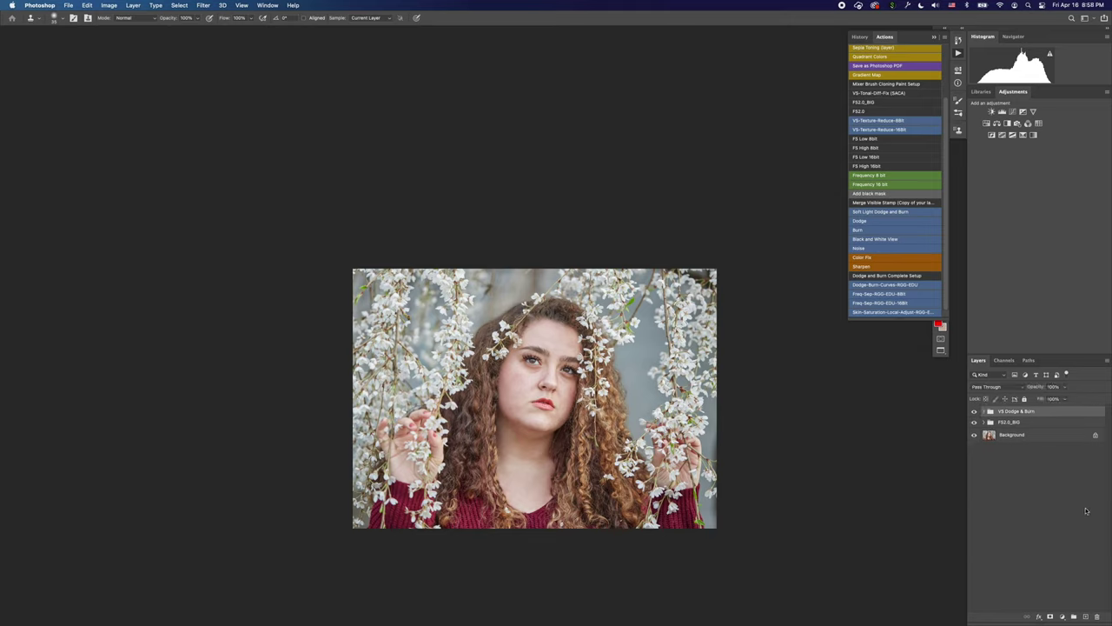
Create a new group above VS Dodge & Burn and move the Curves 1 layer from FS2.0_BIG into it.
{"action": "left_click", "coordinate": [1073, 615]}
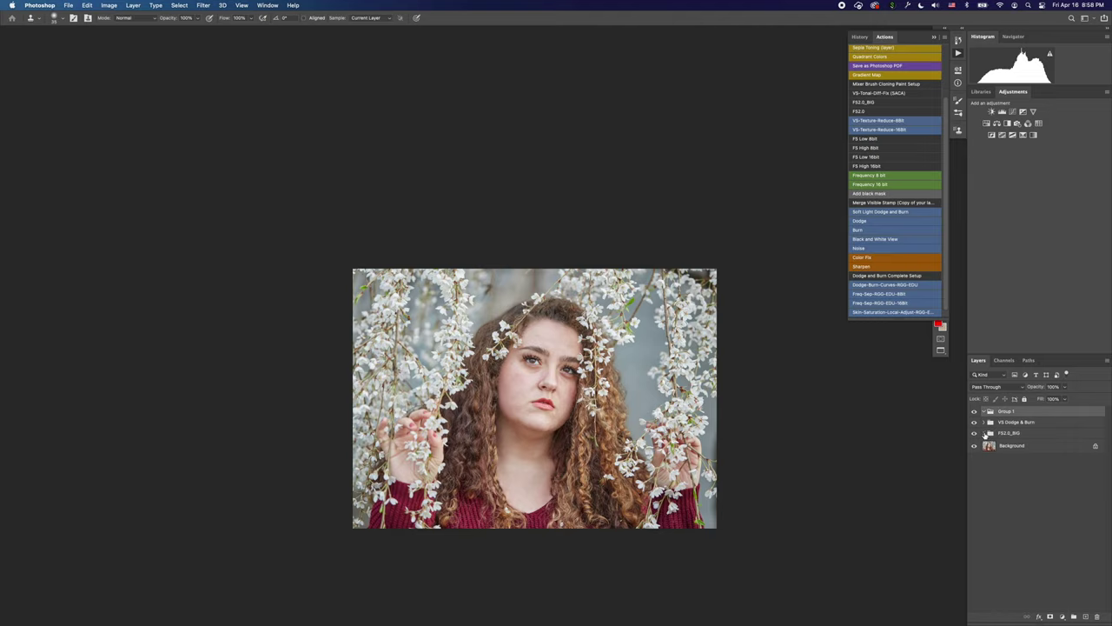
{"action": "left_click", "coordinate": [983, 433]}
{"action": "left_click_drag", "start_coordinate": [999, 449], "coordinate": [995, 418]}
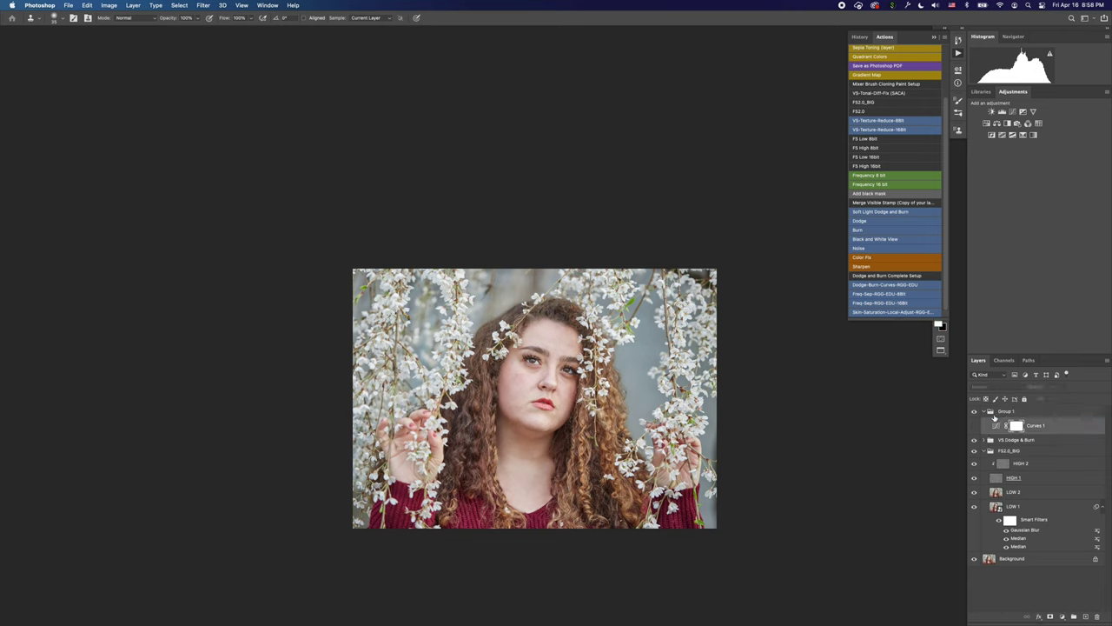
Make the Curves 1 contrast layer visible and run the Black and White View action above it.
{"action": "left_click", "coordinate": [975, 426]}
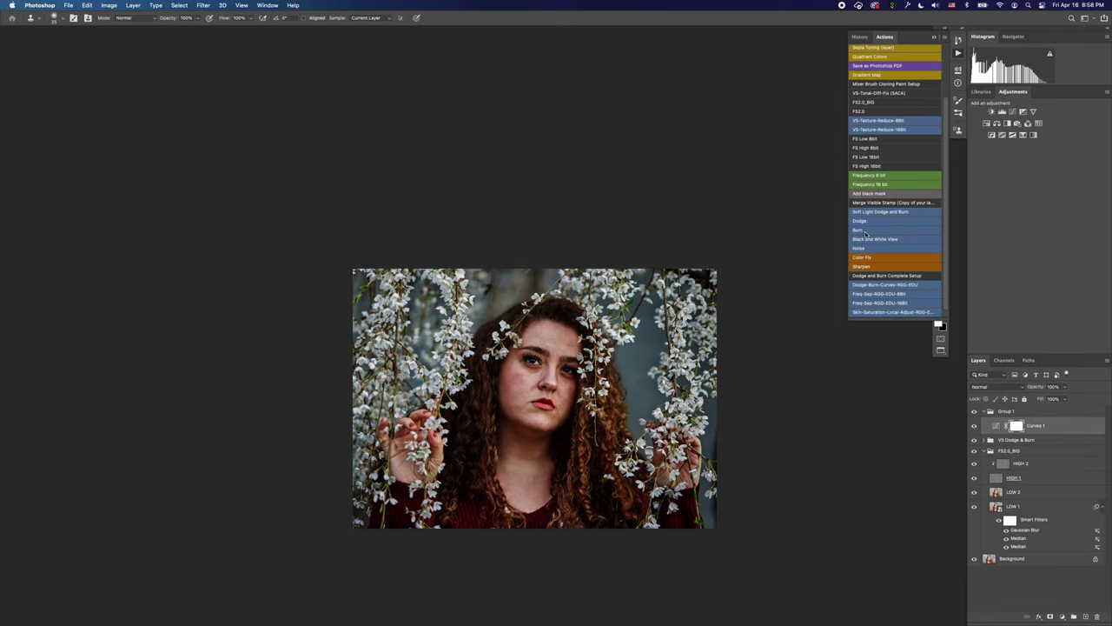
{"action": "left_click", "coordinate": [893, 240]}
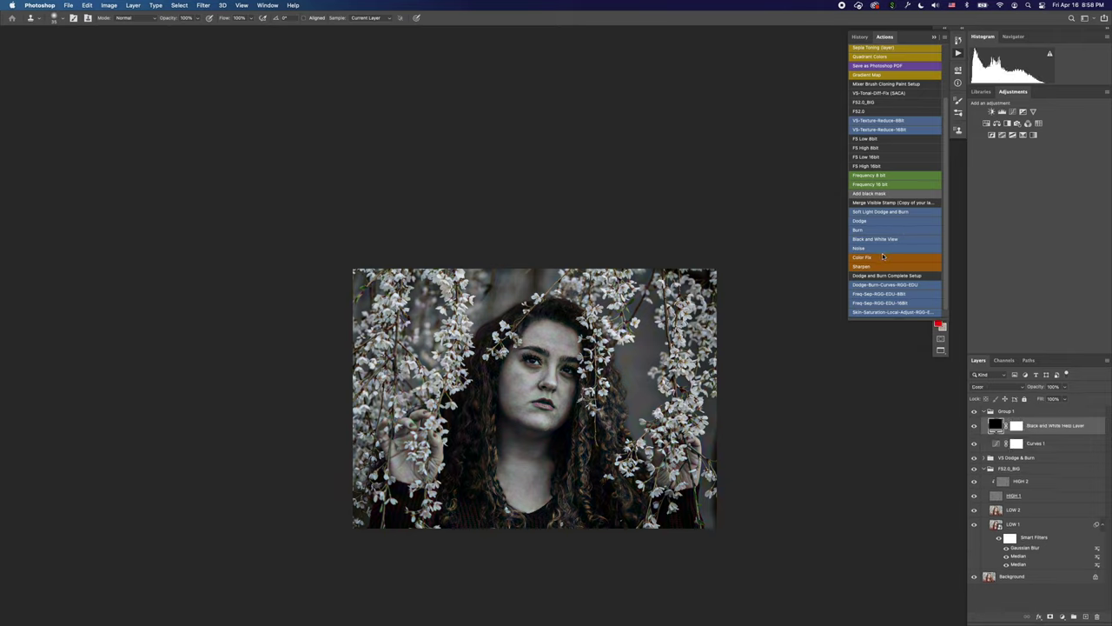
{"action": "left_click", "coordinate": [960, 54]}
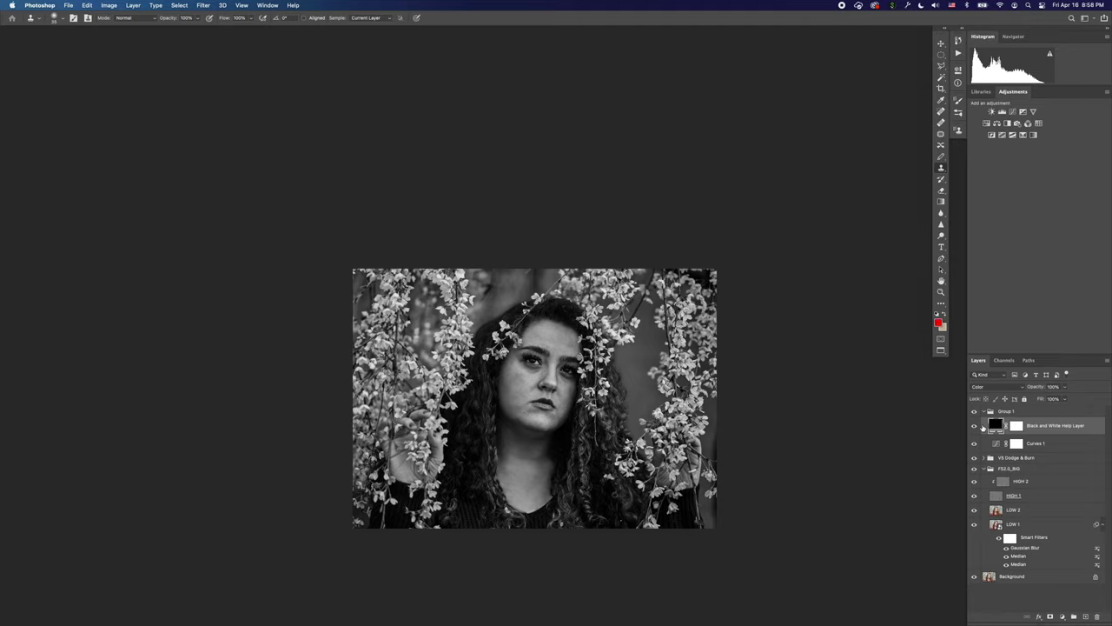
Collapse the new group holding the Curves 1 and black-and-white layers and rename it Helper.
{"action": "left_click", "coordinate": [984, 411]}
{"action": "double_click", "coordinate": [1004, 411]}
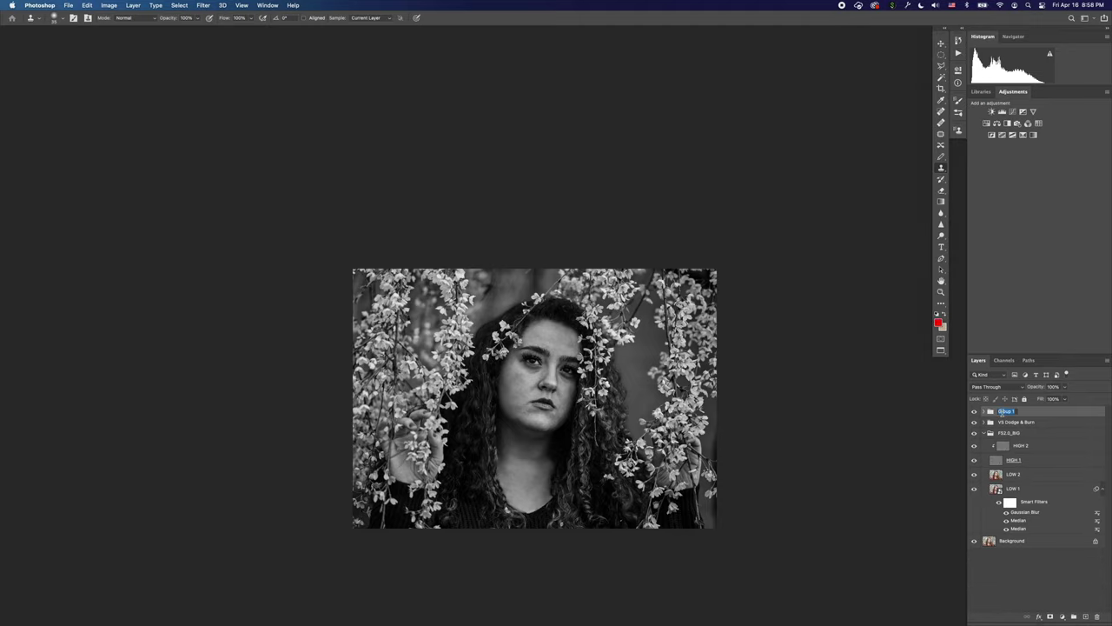
{"action": "type", "text": "Helper"}
{"action": "key", "text": "Return"}
Expand VS Dodge & Burn, collapse FS2.0_BIG, and target the VSDB - Dodge - Fixer mask with the regular Brush tool.
{"action": "left_click", "coordinate": [986, 423]}
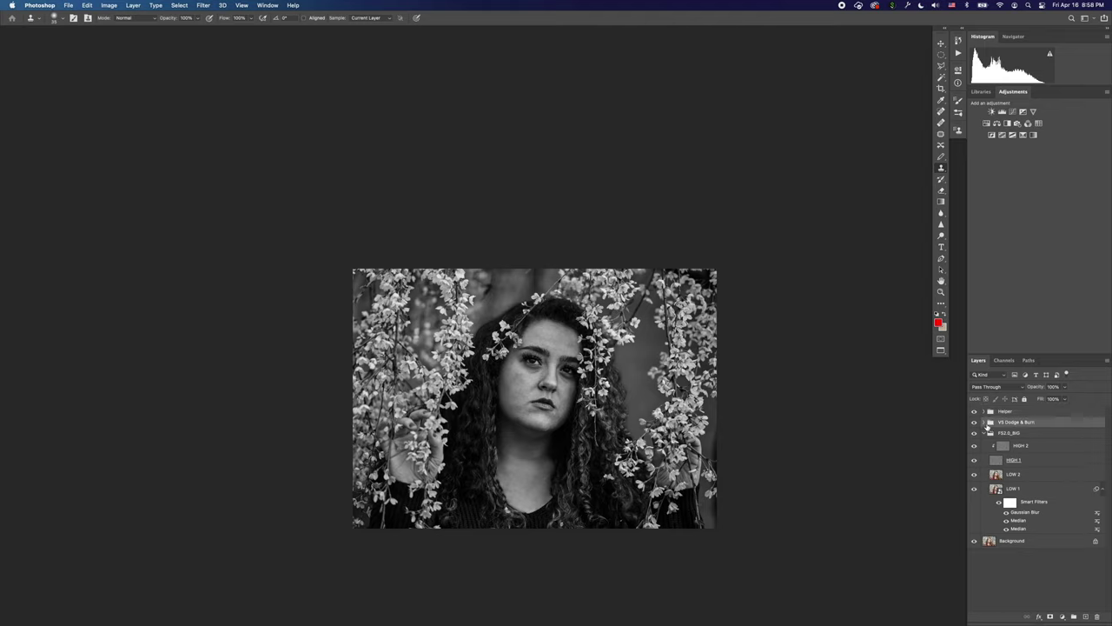
{"action": "left_click", "coordinate": [985, 422]}
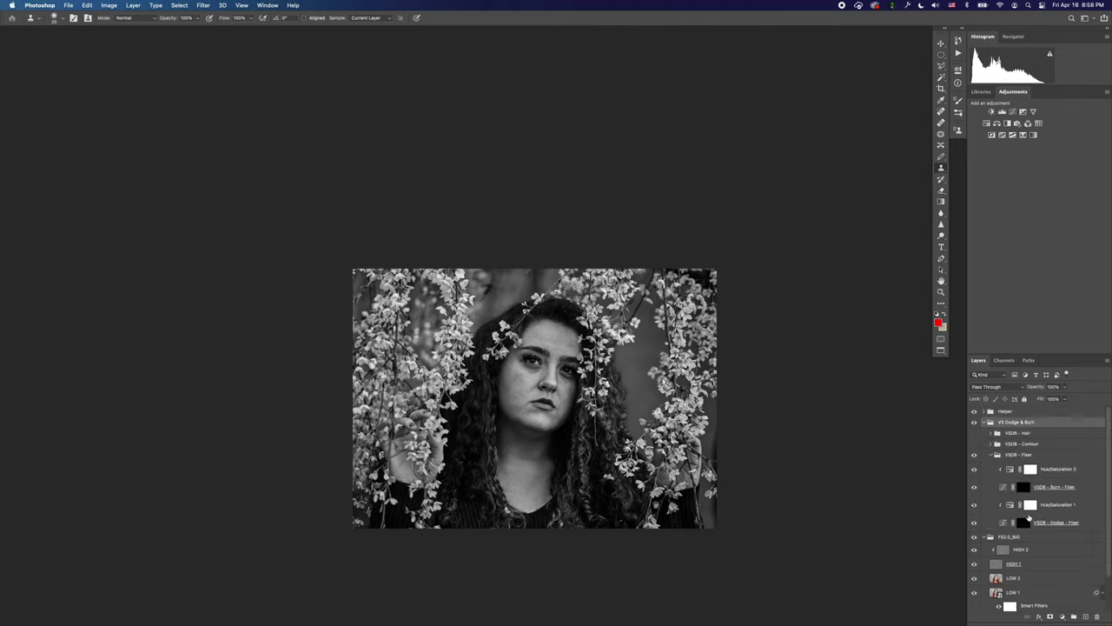
{"action": "left_click", "coordinate": [985, 538]}
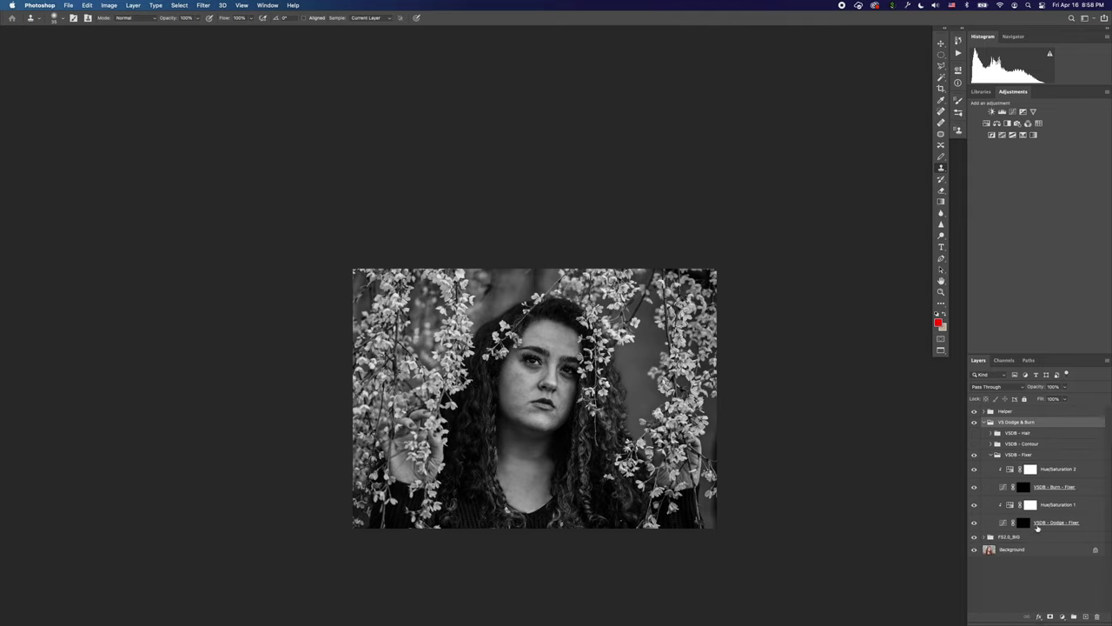
{"action": "left_click", "coordinate": [1021, 522]}
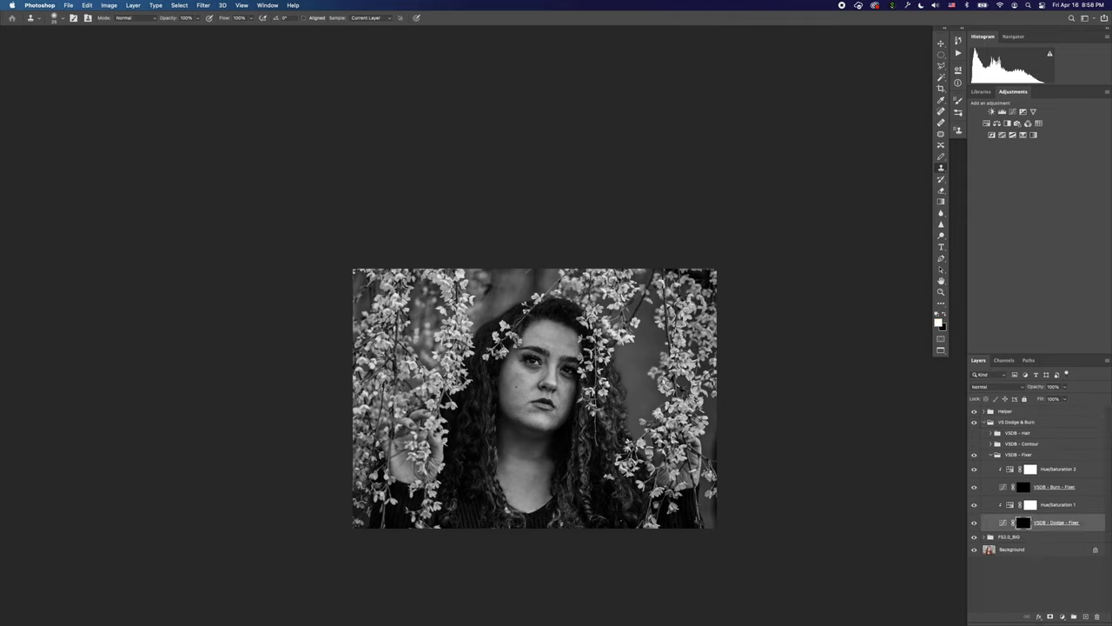
{"action": "key", "text": "b"}
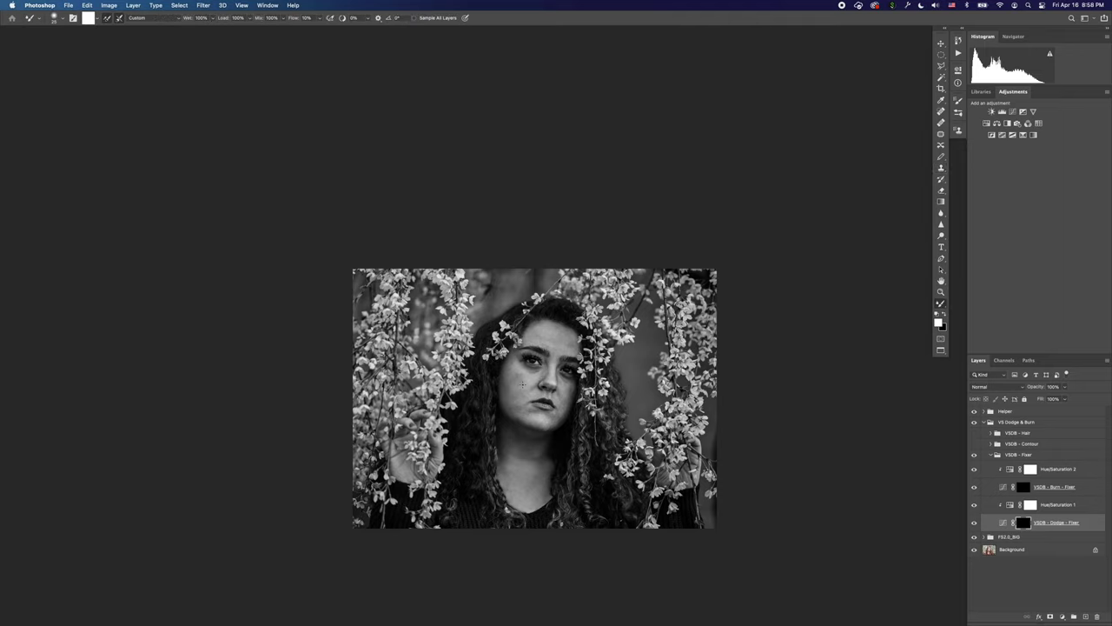
{"action": "key", "text": "shift+b"}
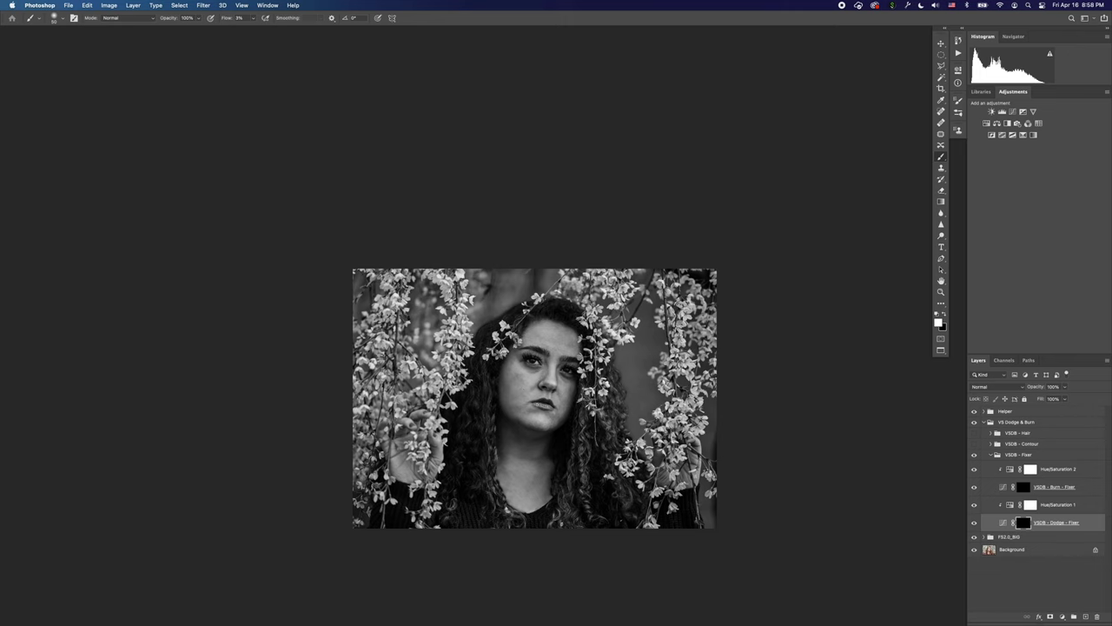
Dodge uneven dark patches on the cheek and beside the mouth with a white brush at 3% flow.
{"action": "key", "text": "super+equal"}
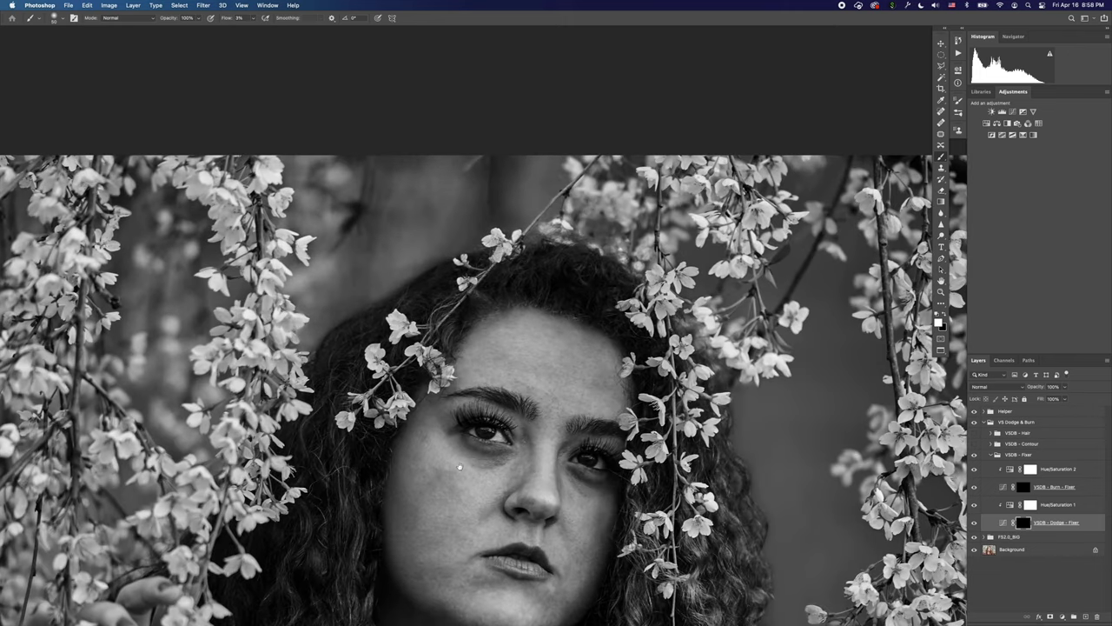
{"action": "scroll", "coordinate": [460, 477], "scroll_direction": "down", "scroll_amount": 2}
{"action": "scroll", "coordinate": [460, 492], "scroll_direction": "down", "scroll_amount": 5}
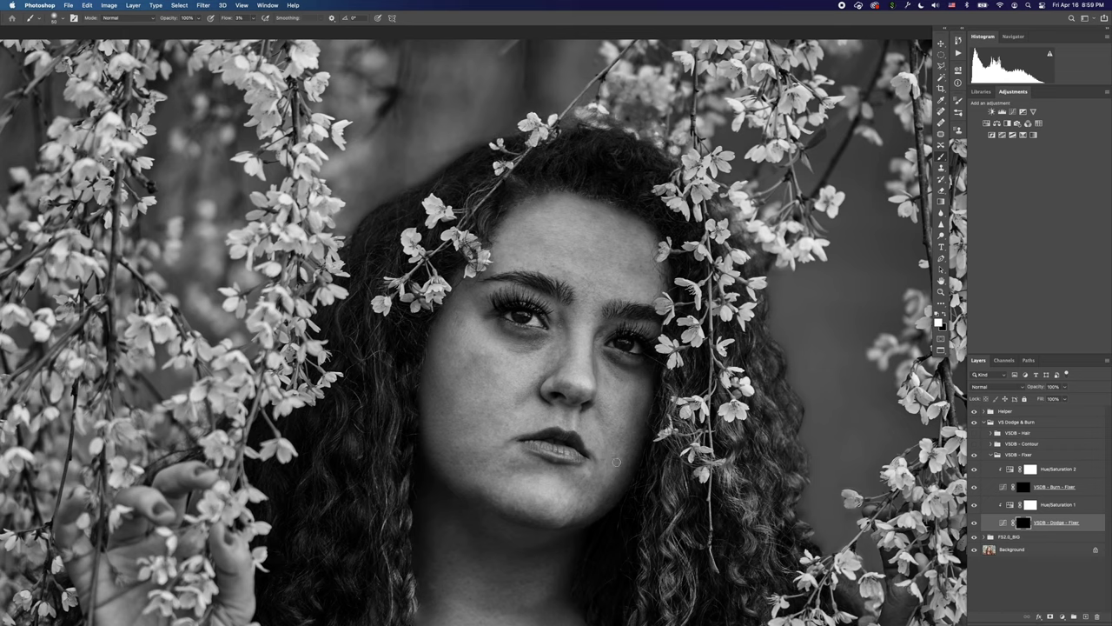
{"action": "scroll", "coordinate": [467, 426], "scroll_direction": "up", "scroll_amount": 2}
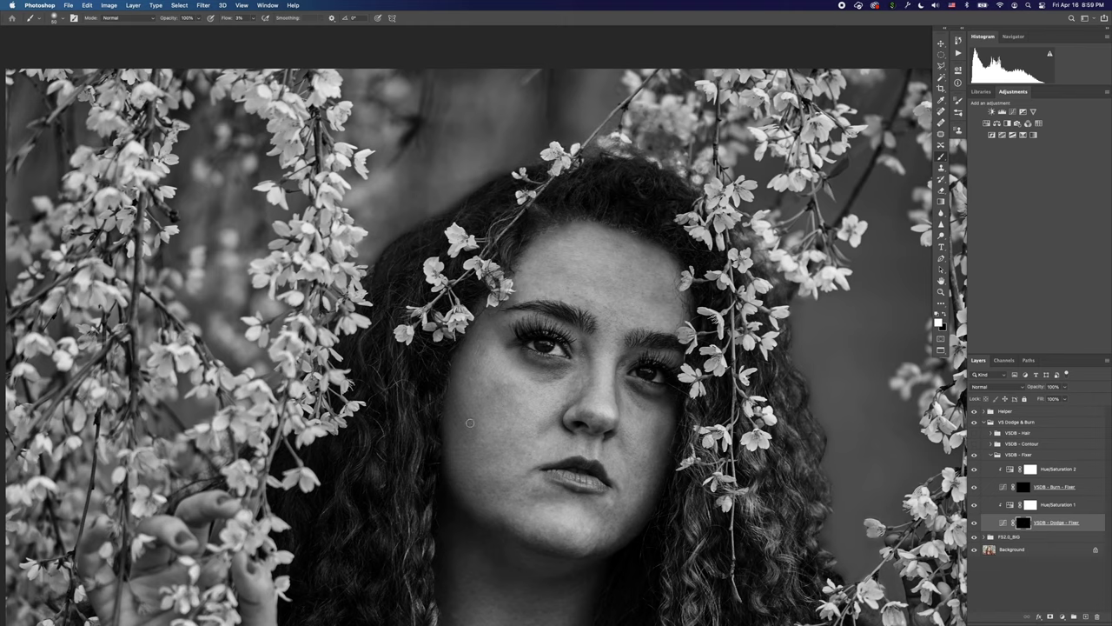
{"action": "left_click_drag", "start_coordinate": [529, 400], "coordinate": [544, 428]}
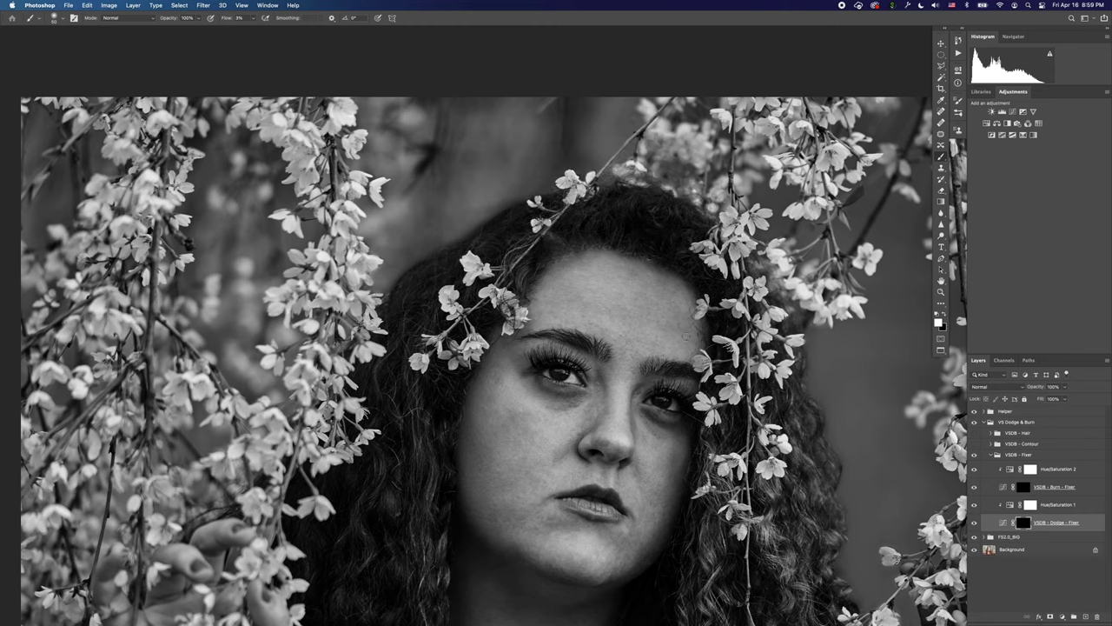
{"action": "double_click", "coordinate": [981, 526]}
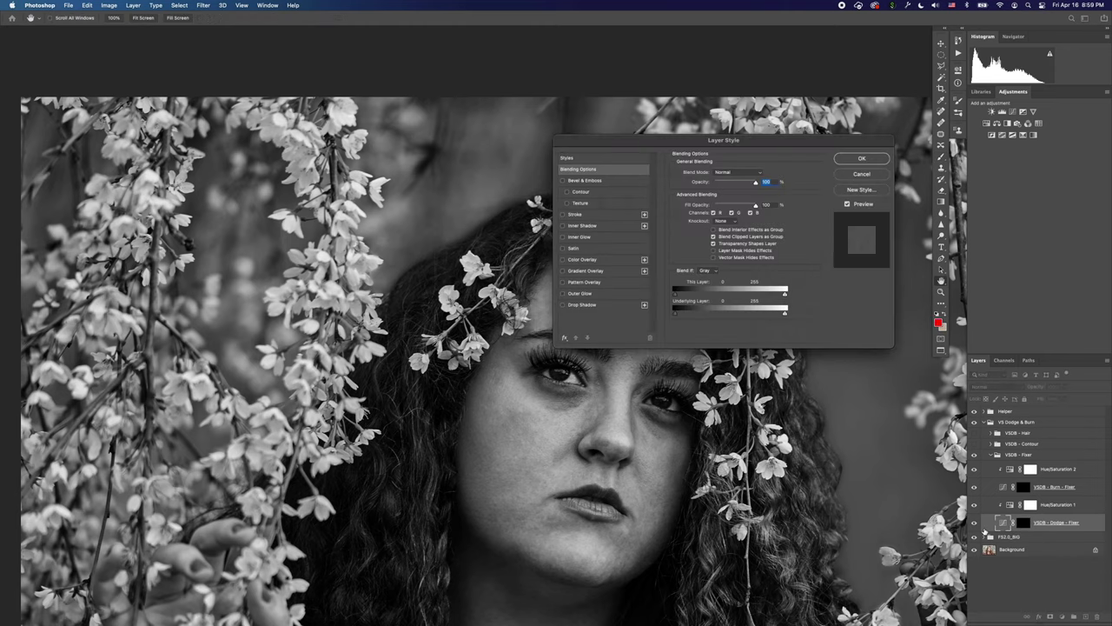
{"action": "key", "text": "Escape"}
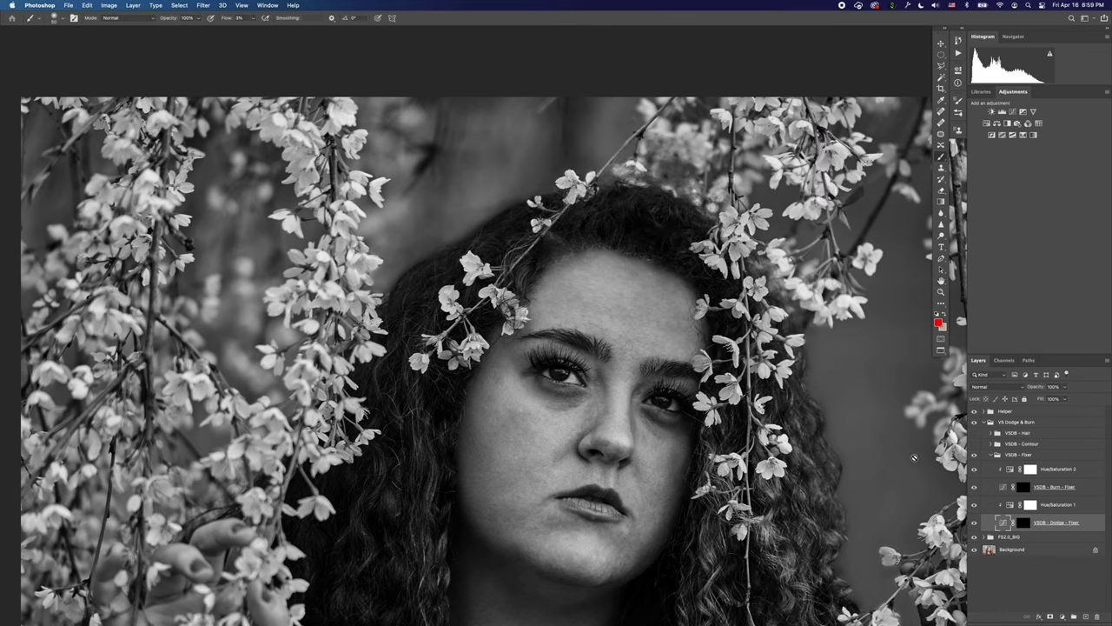
Target the VSDB - Dodge - Fixer mask with default colours and dodge dark patches on the forehead and cheek.
{"action": "left_click", "coordinate": [1022, 521]}
{"action": "key", "text": "d"}
{"action": "scroll", "coordinate": [643, 350], "scroll_direction": "up", "scroll_amount": 3}
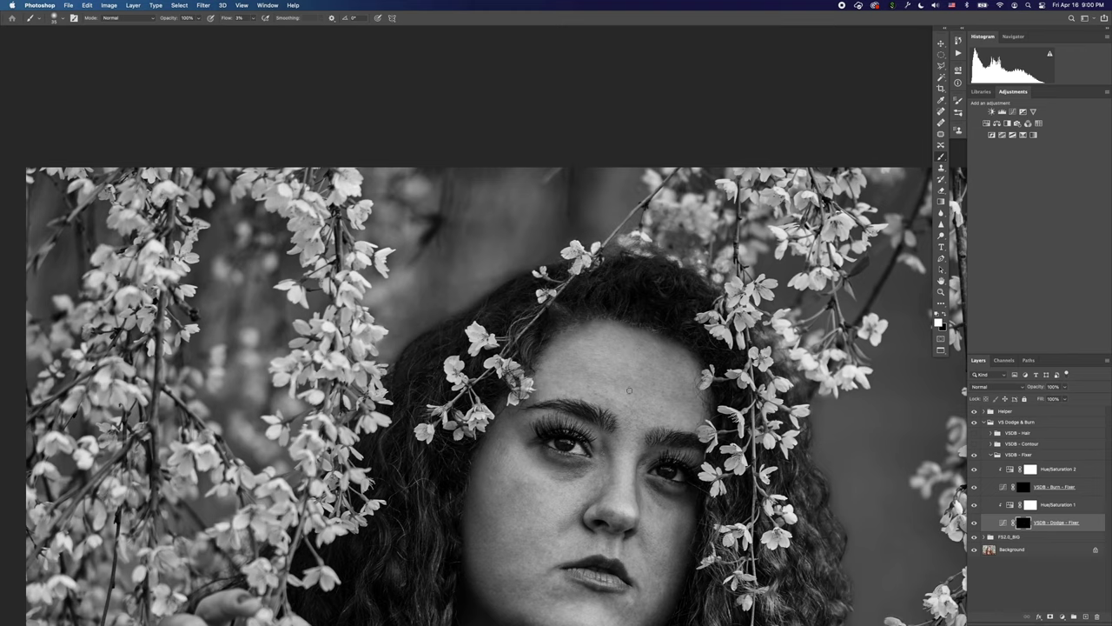
{"action": "scroll", "coordinate": [578, 471], "scroll_direction": "down", "scroll_amount": 2}
{"action": "scroll", "coordinate": [579, 471], "scroll_direction": "left", "scroll_amount": 2}
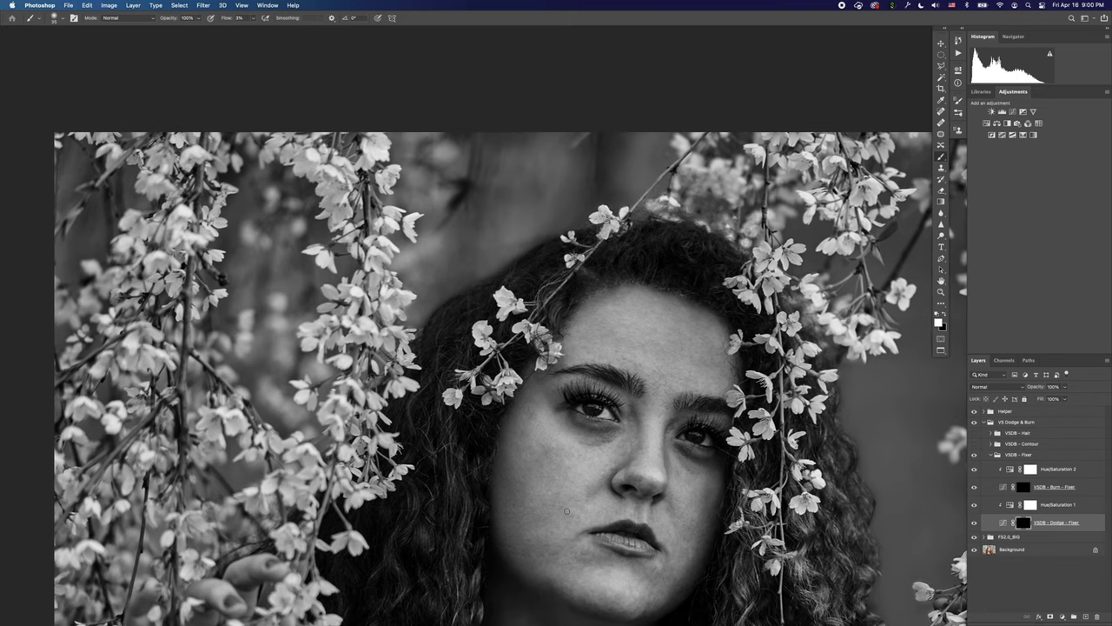
{"action": "scroll", "coordinate": [579, 471], "scroll_direction": "down", "scroll_amount": 3}
{"action": "scroll", "coordinate": [578, 472], "scroll_direction": "left", "scroll_amount": 2}
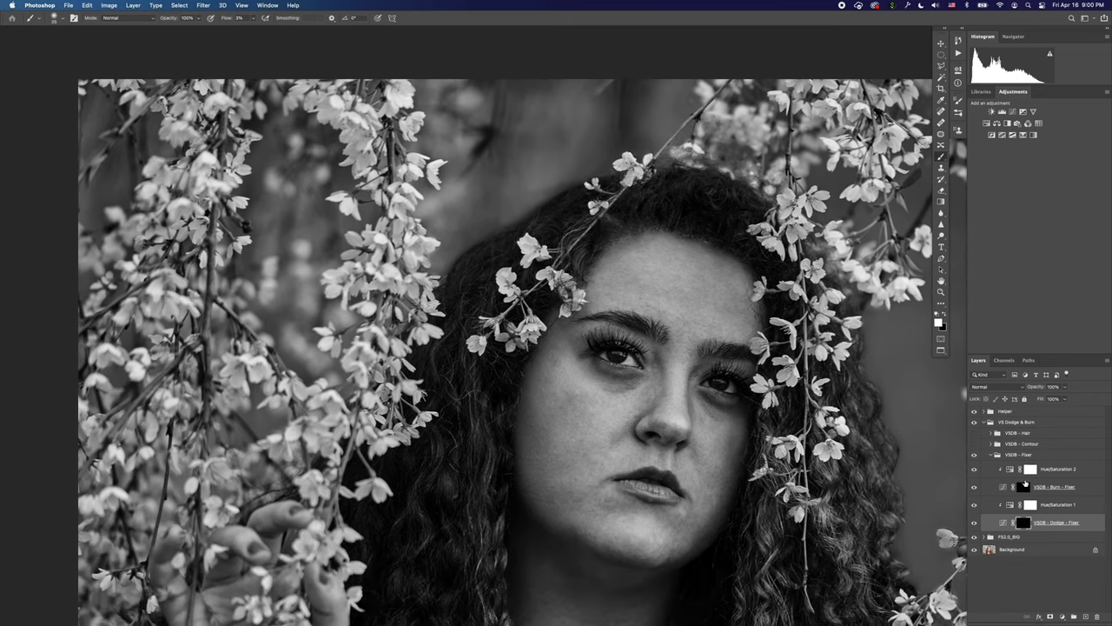
Burn uneven bright patches on the chin, cheeks and around the mouth with a white brush on the VSDB - Burn - Fixer mask.
{"action": "left_click", "coordinate": [1020, 489]}
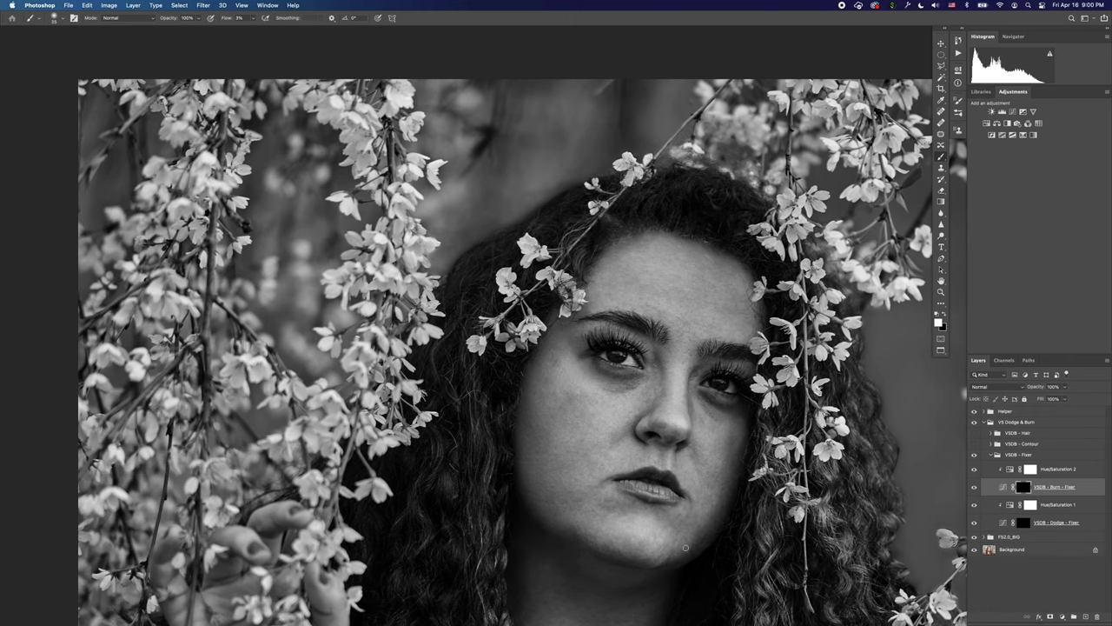
{"action": "scroll", "coordinate": [655, 550], "scroll_direction": "down", "scroll_amount": 2}
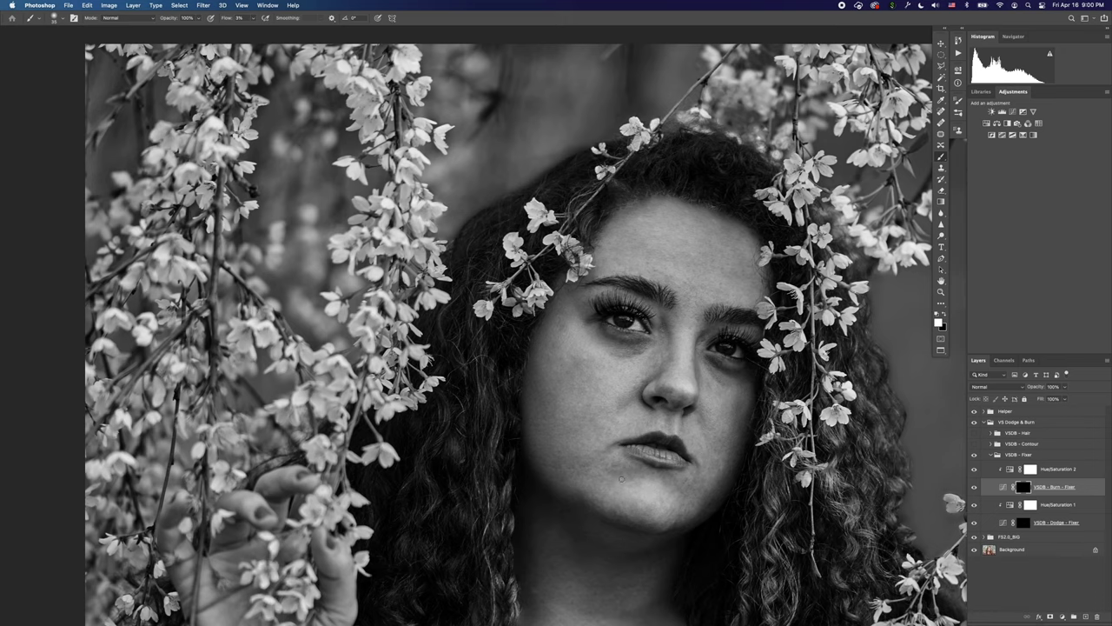
{"action": "scroll", "coordinate": [599, 473], "scroll_direction": "up", "scroll_amount": 4}
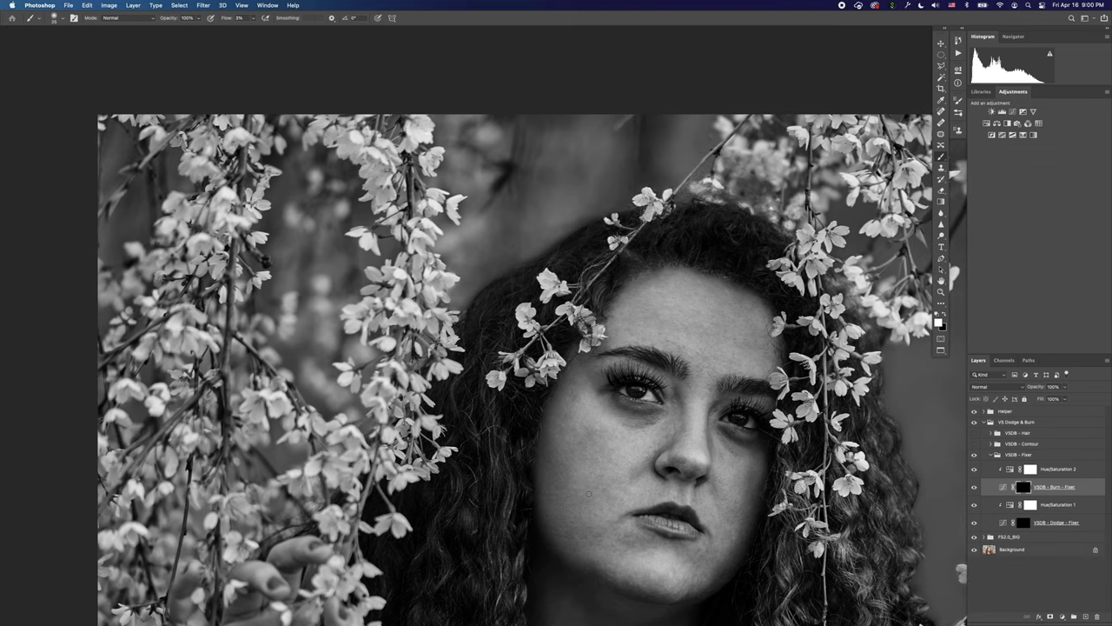
{"action": "scroll", "coordinate": [581, 470], "scroll_direction": "up", "scroll_amount": 2}
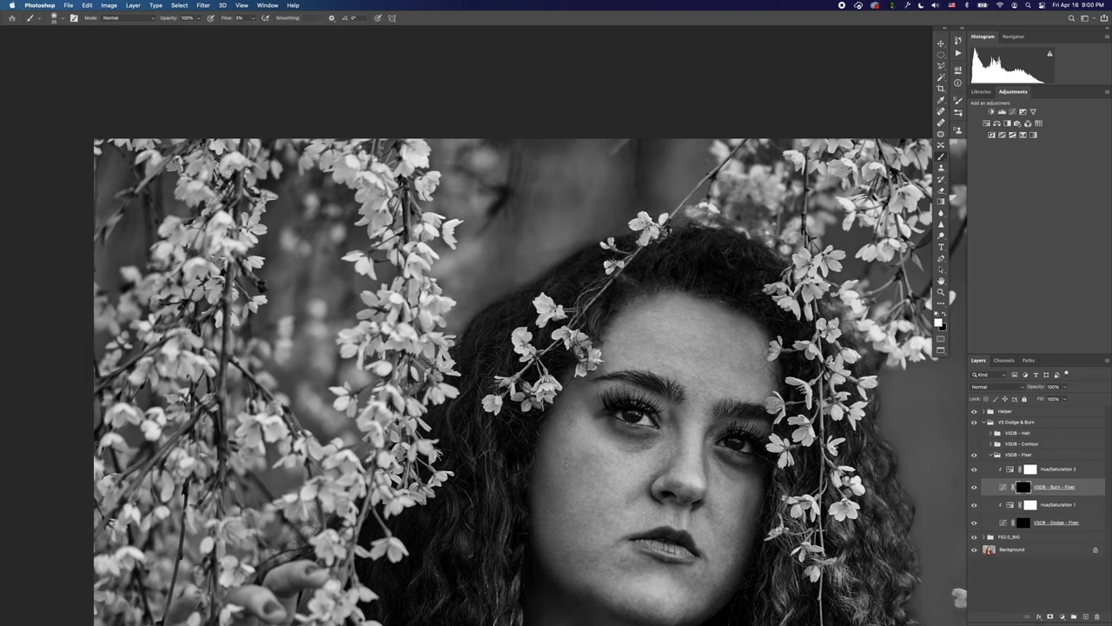
{"action": "scroll", "coordinate": [600, 486], "scroll_direction": "up", "scroll_amount": 1}
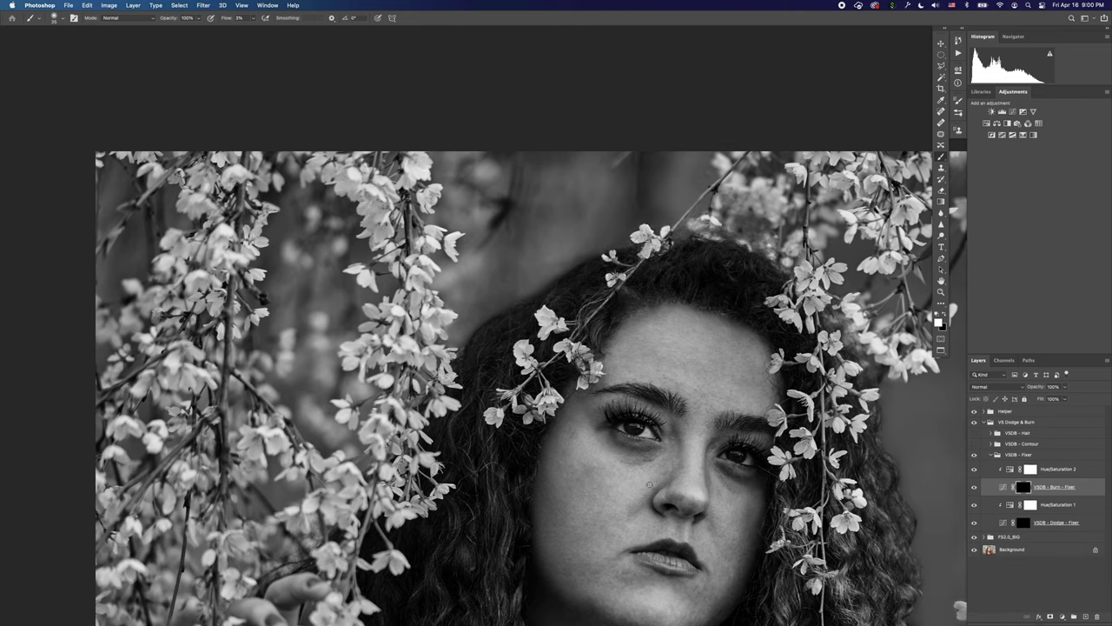
{"action": "scroll", "coordinate": [634, 495], "scroll_direction": "down", "scroll_amount": 4}
{"action": "scroll", "coordinate": [634, 496], "scroll_direction": "right", "scroll_amount": 6}
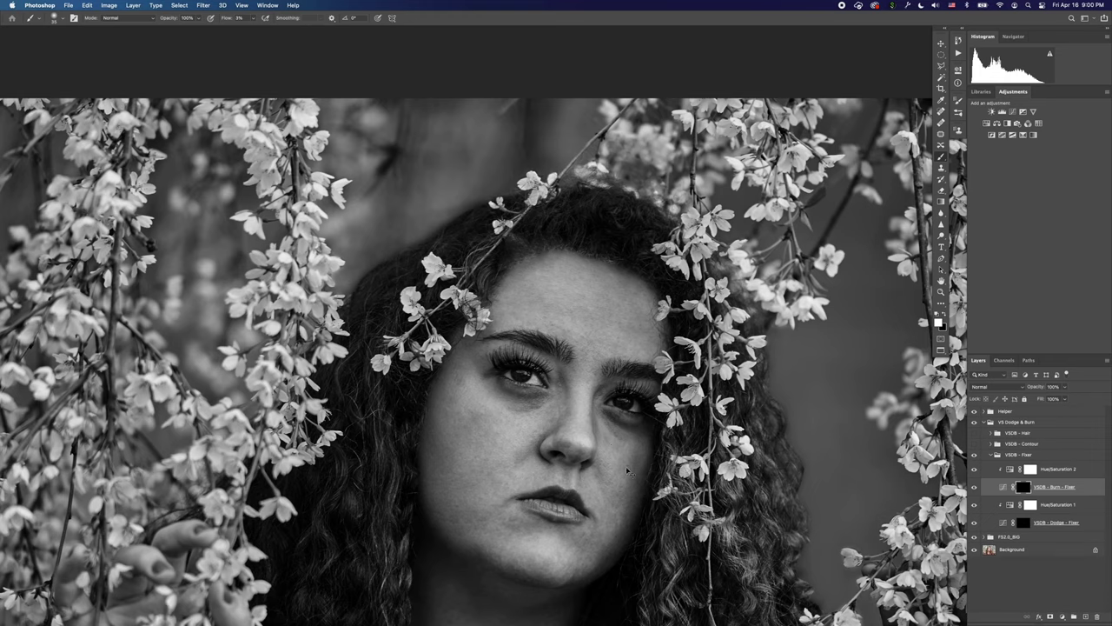
{"action": "scroll", "coordinate": [612, 474], "scroll_direction": "down", "scroll_amount": 3}
{"action": "scroll", "coordinate": [612, 473], "scroll_direction": "left", "scroll_amount": 1}
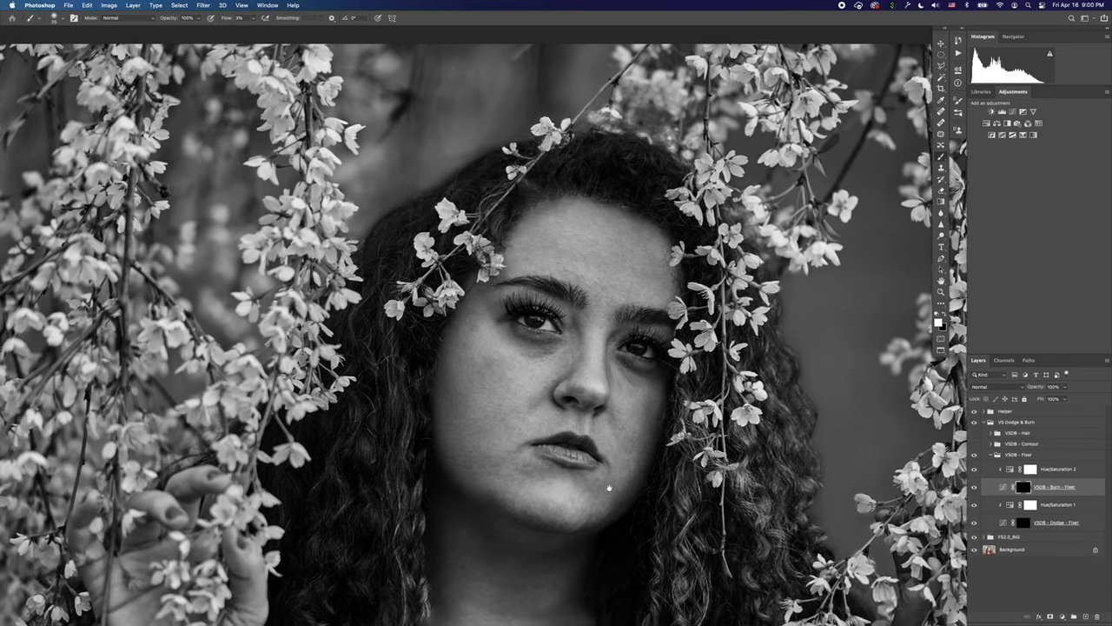
{"action": "scroll", "coordinate": [609, 488], "scroll_direction": "down", "scroll_amount": 2}
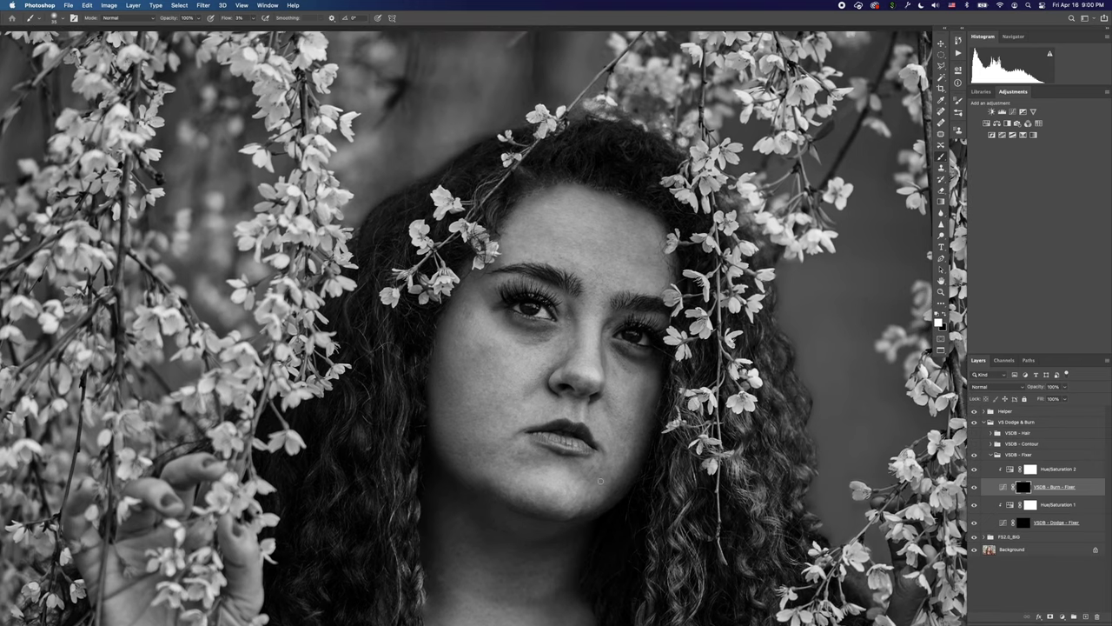
{"action": "scroll", "coordinate": [601, 481], "scroll_direction": "up", "scroll_amount": 2}
{"action": "scroll", "coordinate": [529, 504], "scroll_direction": "down", "scroll_amount": 2}
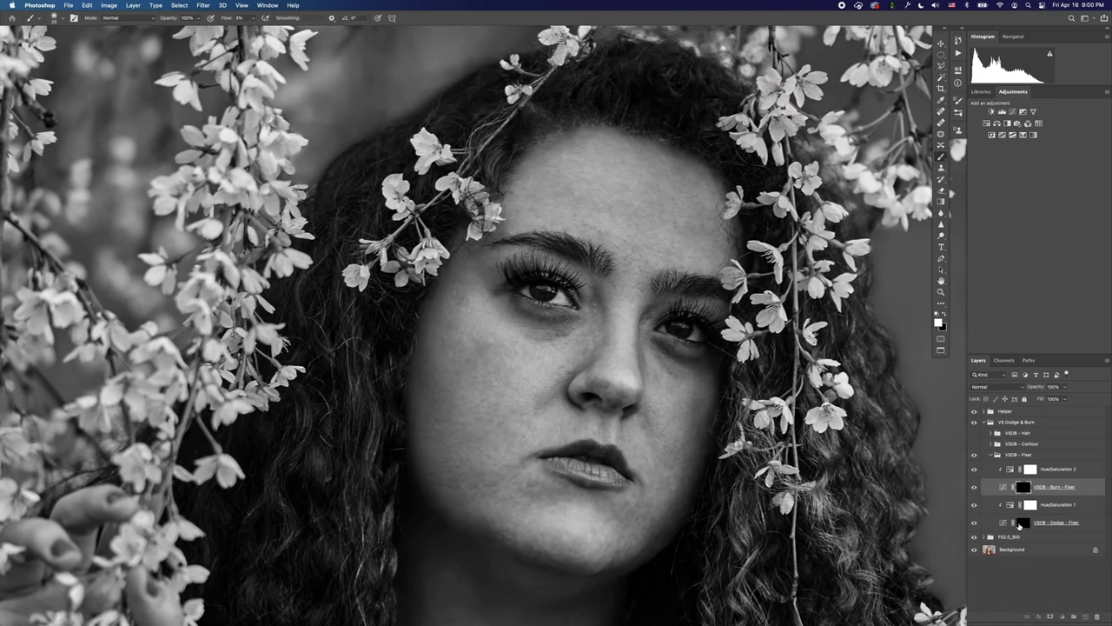
Dodge remaining dark patches on the chin and around the mouth on the VSDB - Dodge - Fixer mask.
{"action": "left_click", "coordinate": [1019, 524]}
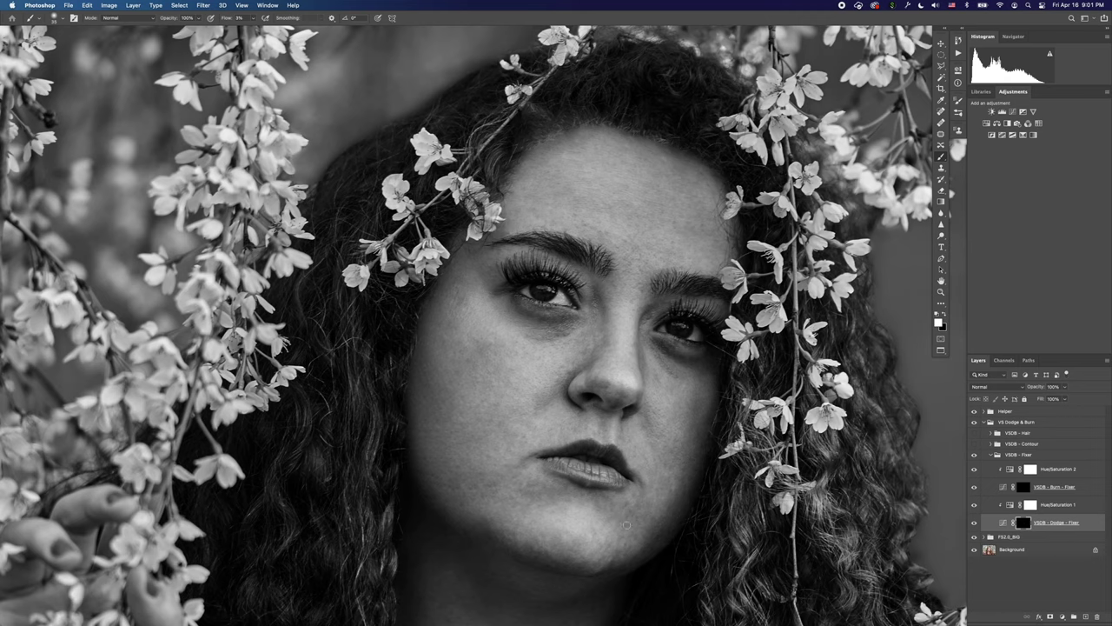
{"action": "left_click_drag", "start_coordinate": [443, 410], "coordinate": [477, 499]}
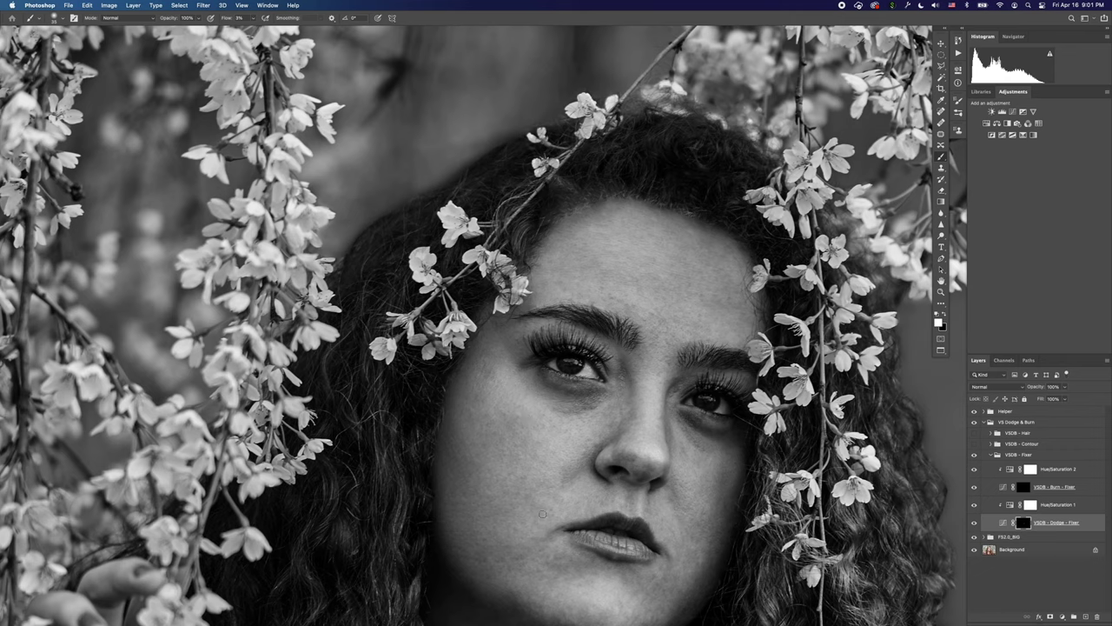
{"action": "scroll", "coordinate": [542, 513], "scroll_direction": "down", "scroll_amount": 2}
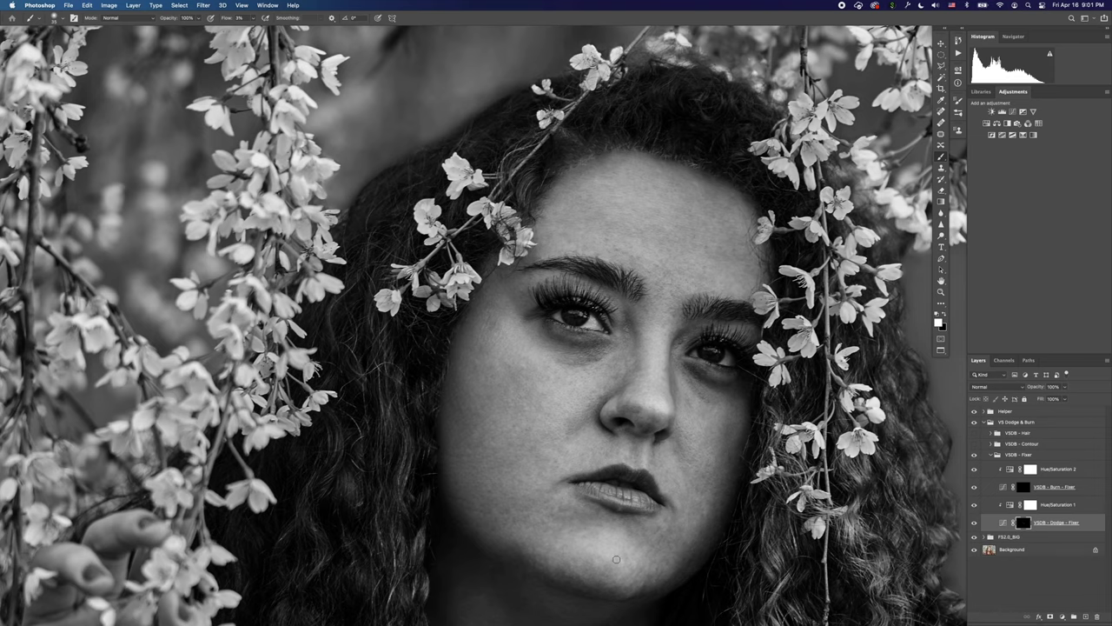
{"action": "scroll", "coordinate": [618, 531], "scroll_direction": "down", "scroll_amount": 2}
{"action": "scroll", "coordinate": [618, 531], "scroll_direction": "down", "scroll_amount": 5}
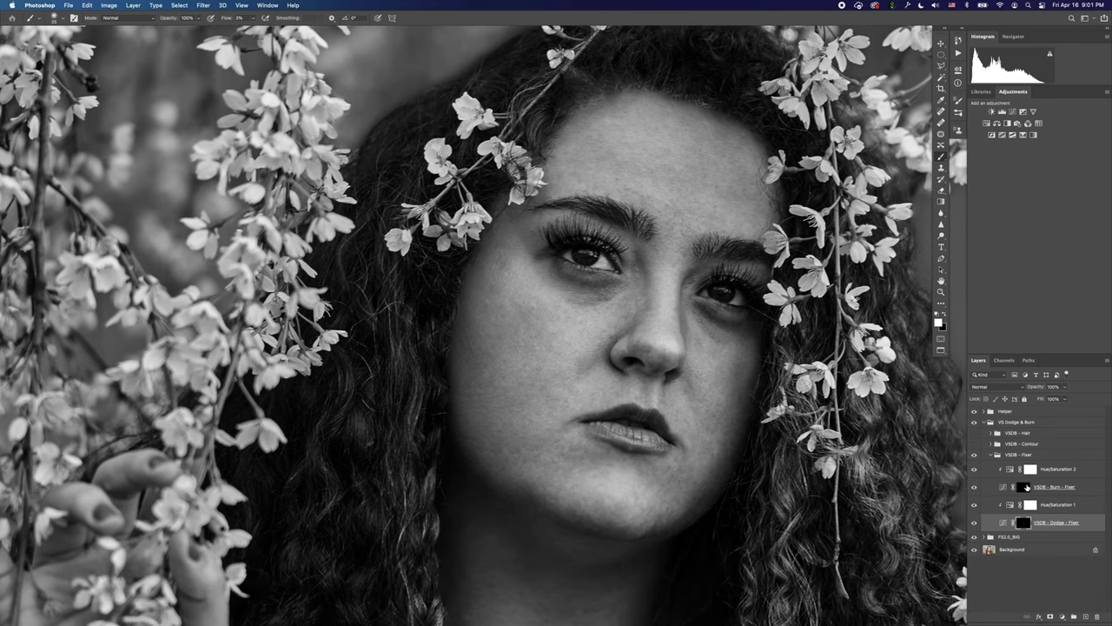
Burn remaining bright patches on the cheek beside the nose on the VSDB - Burn - Fixer mask.
{"action": "left_click", "coordinate": [1020, 488]}
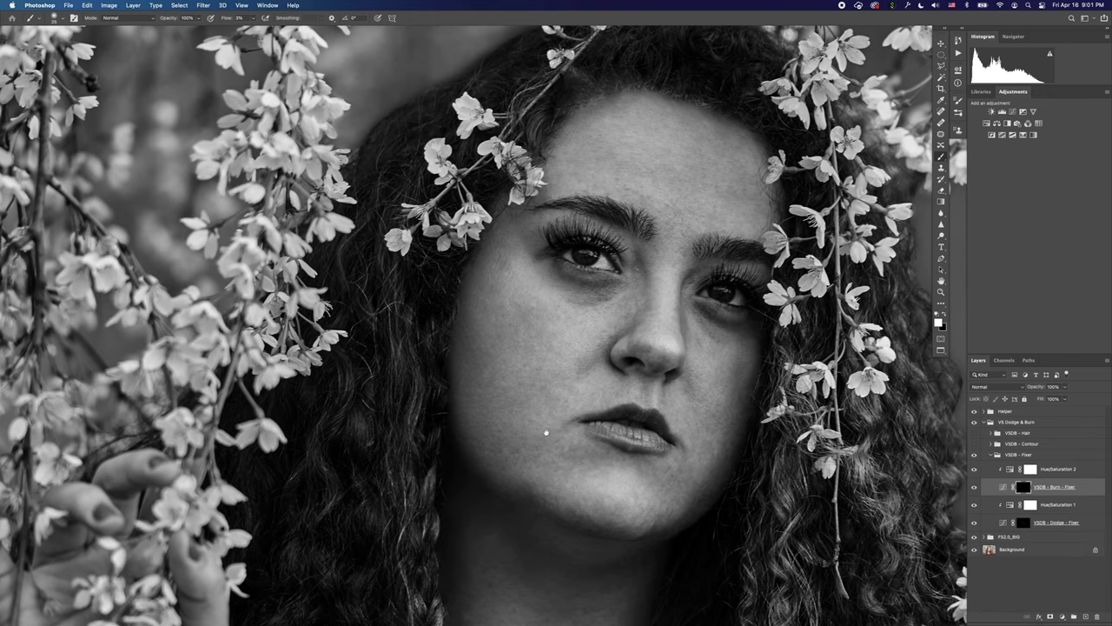
{"action": "left_click_drag", "start_coordinate": [547, 431], "coordinate": [557, 482]}
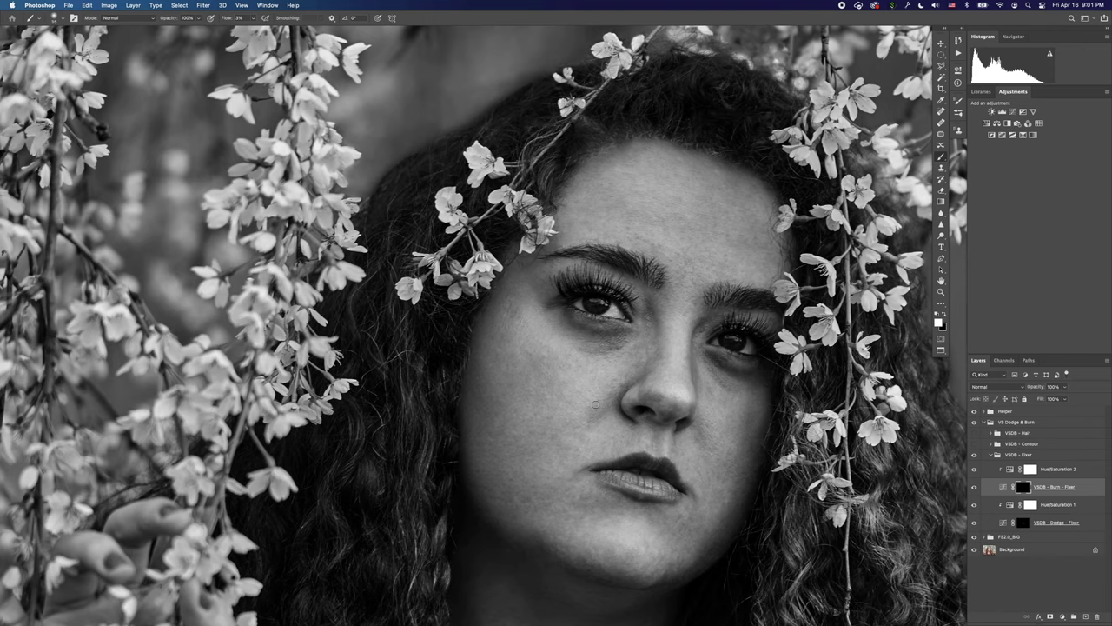
{"action": "scroll", "coordinate": [579, 404], "scroll_direction": "up", "scroll_amount": 3}
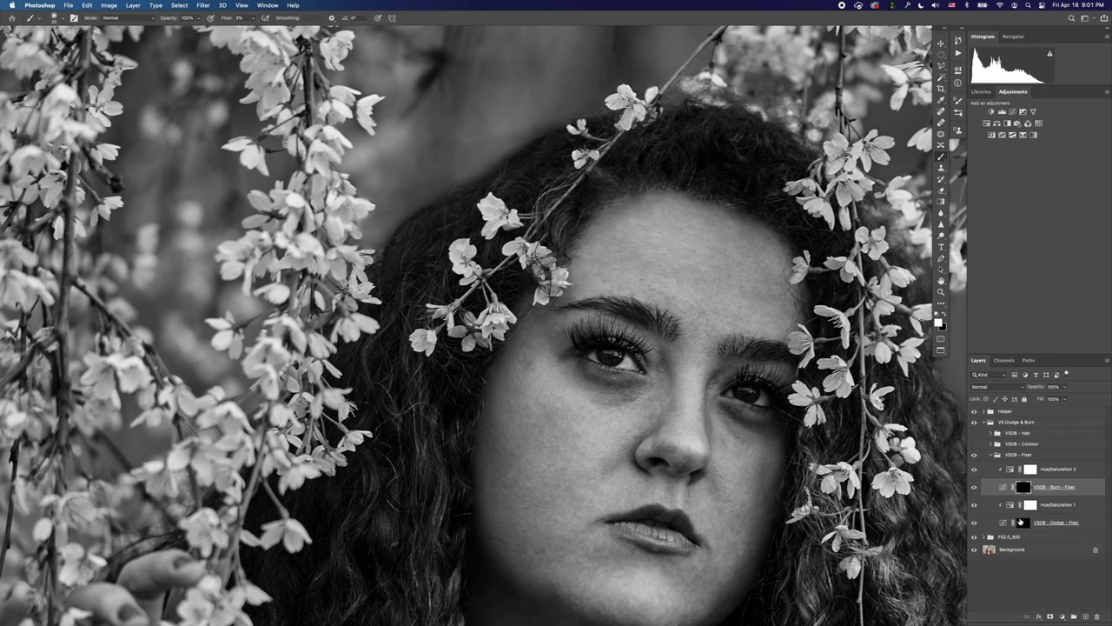
Dodge dark patches on the cheek, beside the nose and along the jaw on the VSDB - Dodge - Fixer mask.
{"action": "left_click", "coordinate": [1022, 521]}
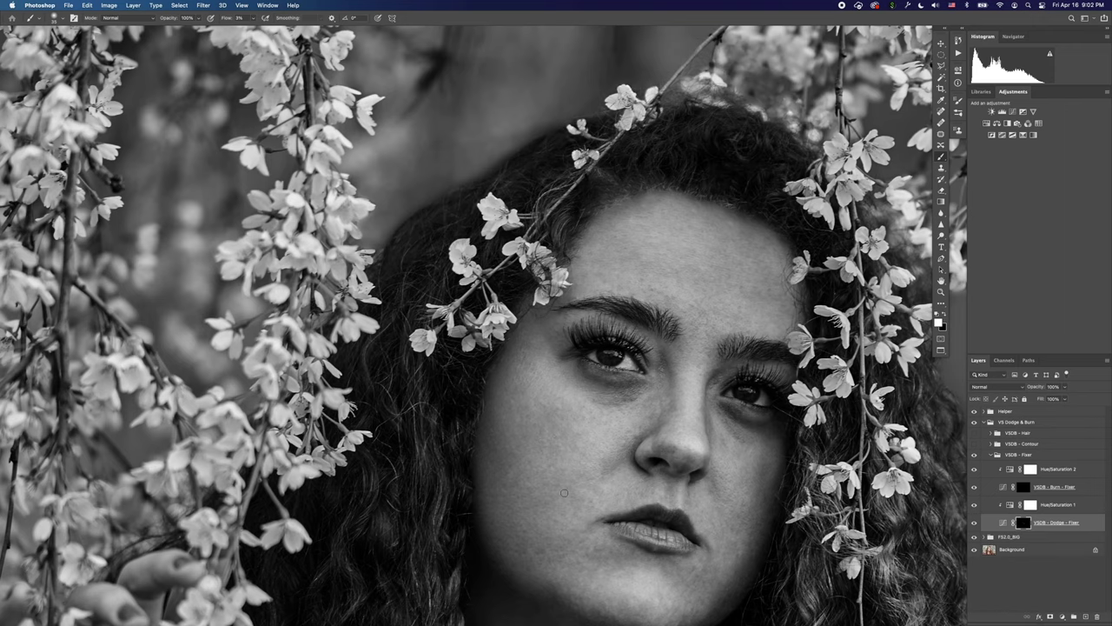
{"action": "left_click_drag", "start_coordinate": [587, 470], "coordinate": [604, 411]}
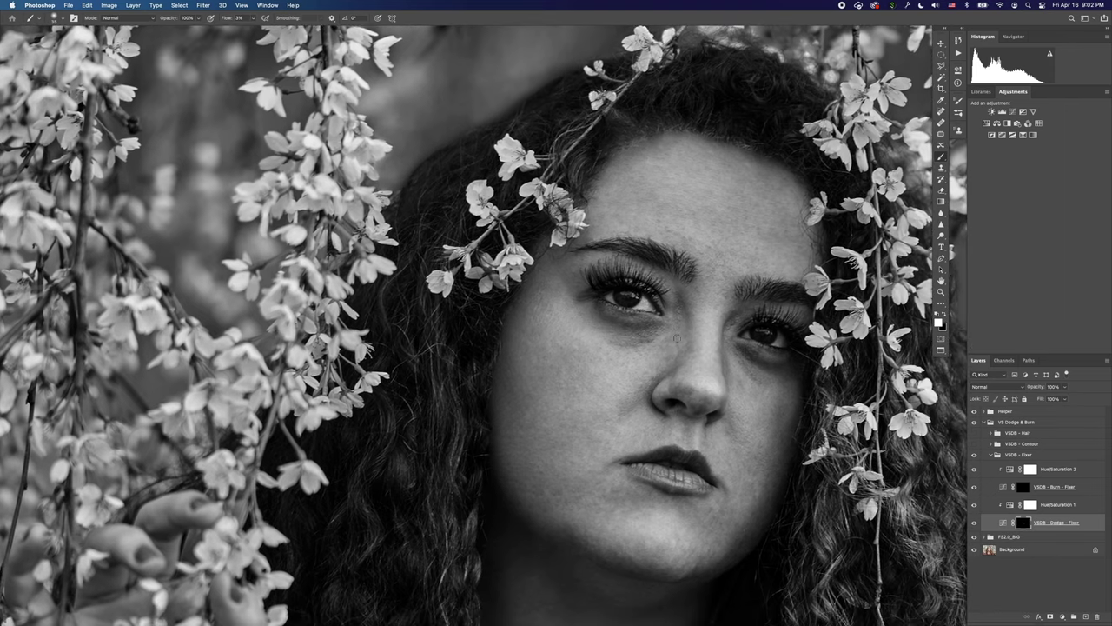
{"action": "left_click_drag", "start_coordinate": [655, 371], "coordinate": [623, 419]}
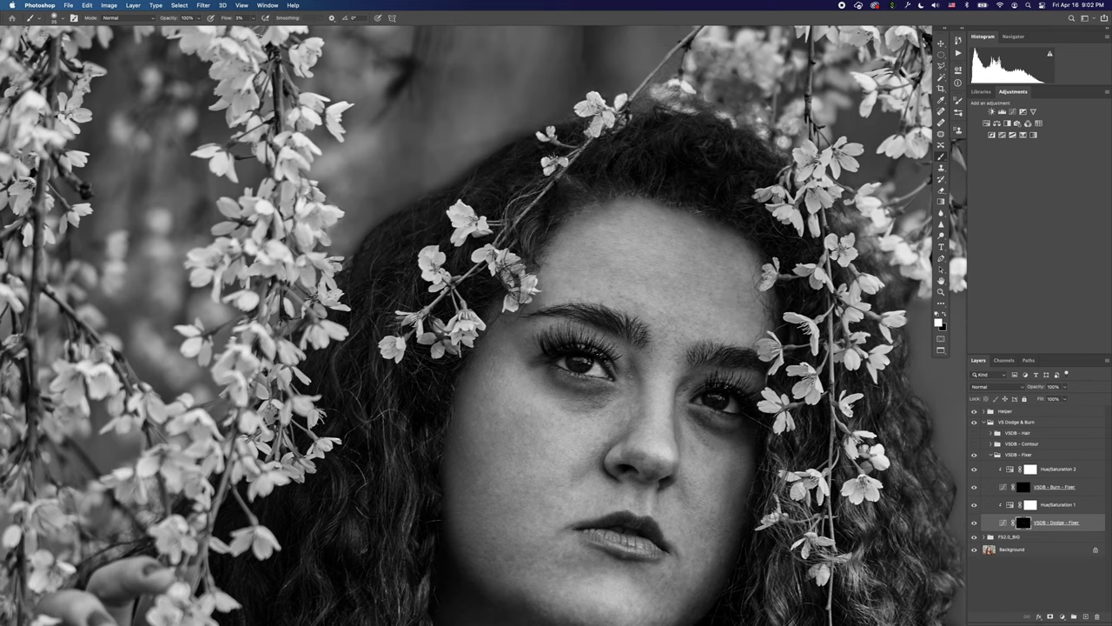
{"action": "left_click_drag", "start_coordinate": [549, 468], "coordinate": [580, 393]}
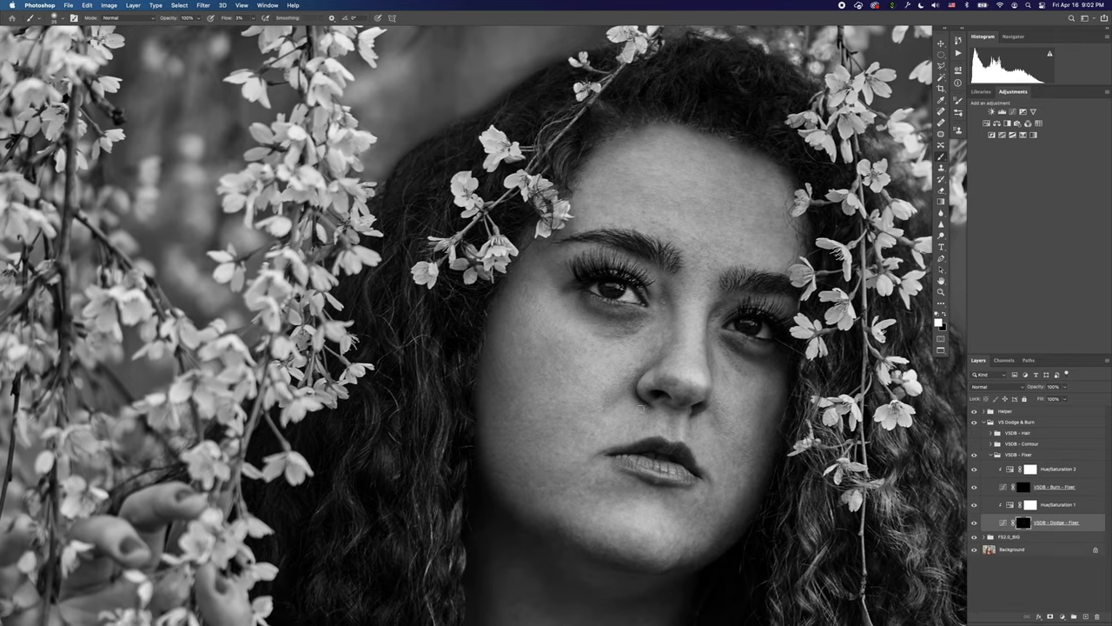
{"action": "scroll", "coordinate": [557, 455], "scroll_direction": "down", "scroll_amount": 3}
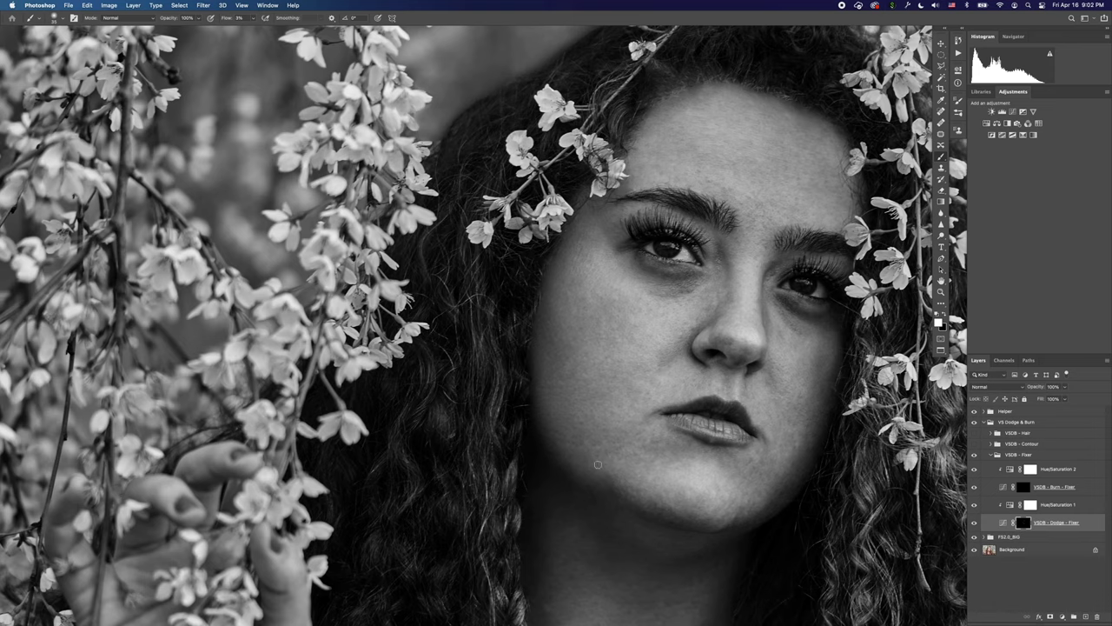
{"action": "scroll", "coordinate": [630, 432], "scroll_direction": "down", "scroll_amount": 3}
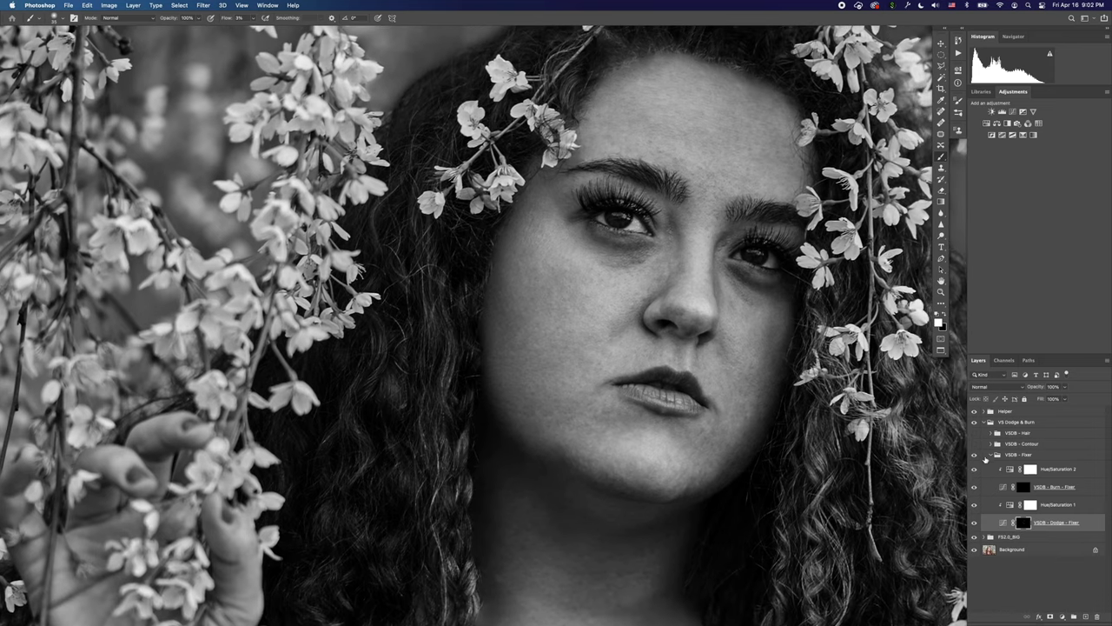
Toggle the visibility of the VSDB - Fixer group to compare the skin before and after the corrections.
{"action": "left_click", "coordinate": [974, 455]}
{"action": "left_click", "coordinate": [972, 456]}
{"action": "left_click", "coordinate": [972, 456]}
{"action": "left_click", "coordinate": [972, 457]}
Burn bright patches on the chin, cheeks and beside the nose on the VSDB - Burn - Fixer mask.
{"action": "left_click", "coordinate": [1023, 489]}
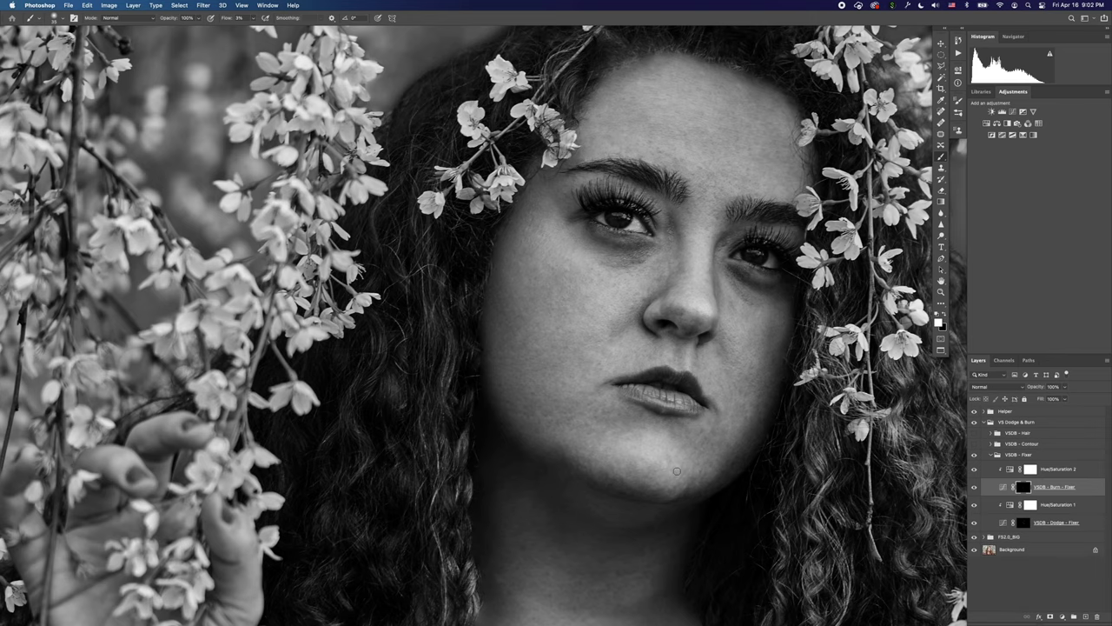
{"action": "left_click_drag", "start_coordinate": [627, 511], "coordinate": [668, 442]}
{"action": "left_click_drag", "start_coordinate": [633, 245], "coordinate": [613, 427]}
{"action": "left_click_drag", "start_coordinate": [795, 332], "coordinate": [587, 391]}
{"action": "left_click_drag", "start_coordinate": [494, 439], "coordinate": [643, 397]}
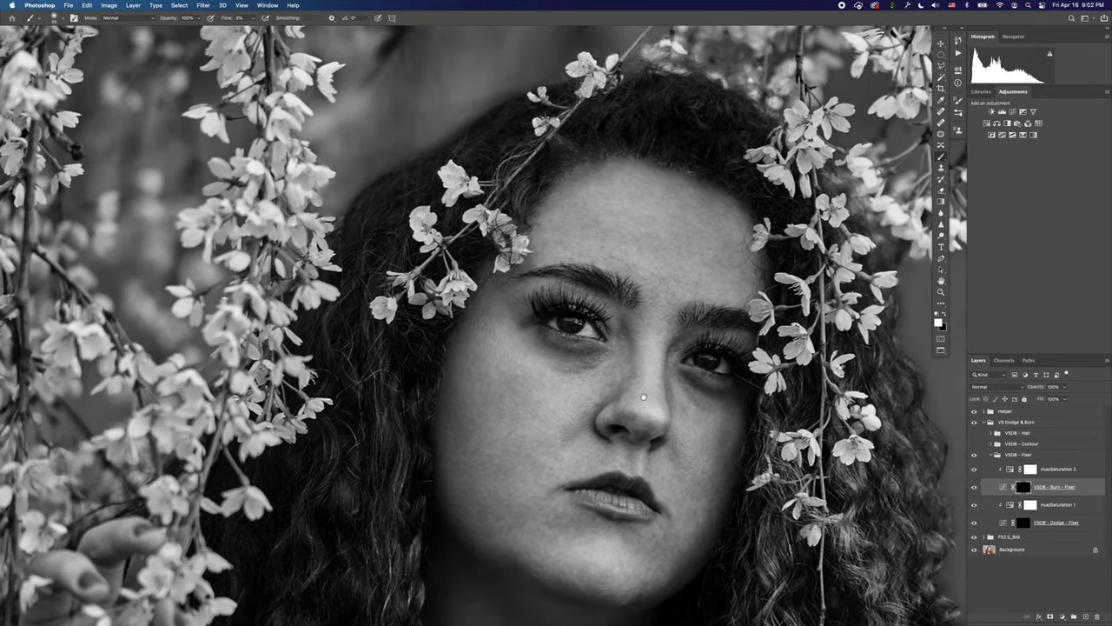
{"action": "scroll", "coordinate": [644, 397], "scroll_direction": "left", "scroll_amount": 2}
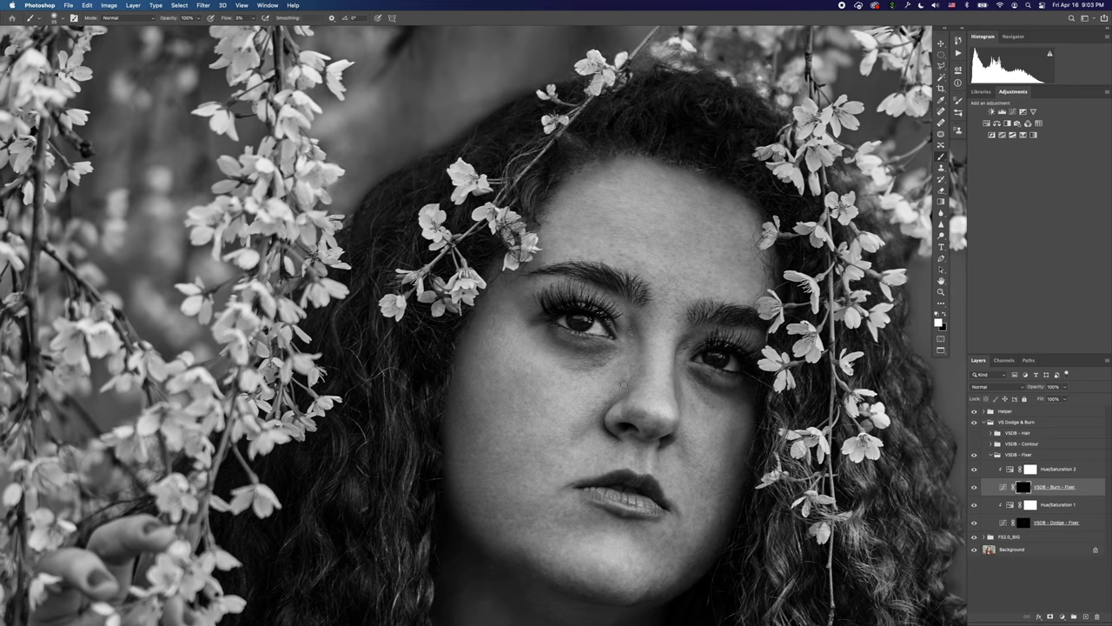
Burn remaining bright patches under the eye and across the outer and lower cheek on the VSDB - Burn - Fixer mask.
{"action": "scroll", "coordinate": [539, 406], "scroll_direction": "up", "scroll_amount": 3}
{"action": "scroll", "coordinate": [539, 406], "scroll_direction": "left", "scroll_amount": 2}
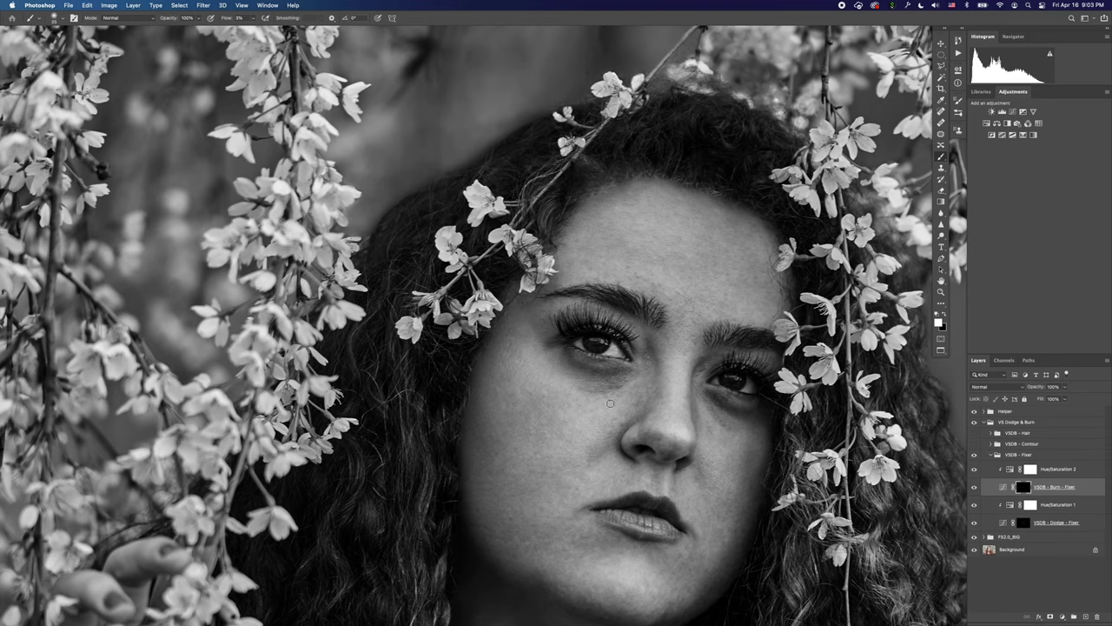
{"action": "scroll", "coordinate": [559, 397], "scroll_direction": "up", "scroll_amount": 2}
{"action": "scroll", "coordinate": [559, 398], "scroll_direction": "left", "scroll_amount": 2}
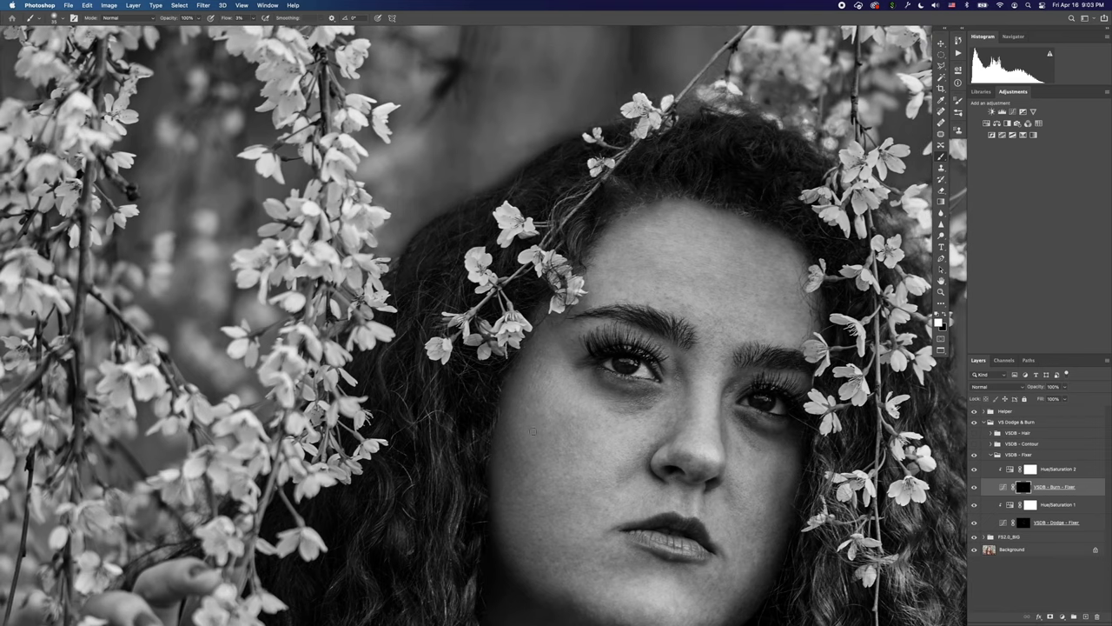
{"action": "scroll", "coordinate": [586, 470], "scroll_direction": "down", "scroll_amount": 3}
{"action": "scroll", "coordinate": [586, 470], "scroll_direction": "left", "scroll_amount": 1}
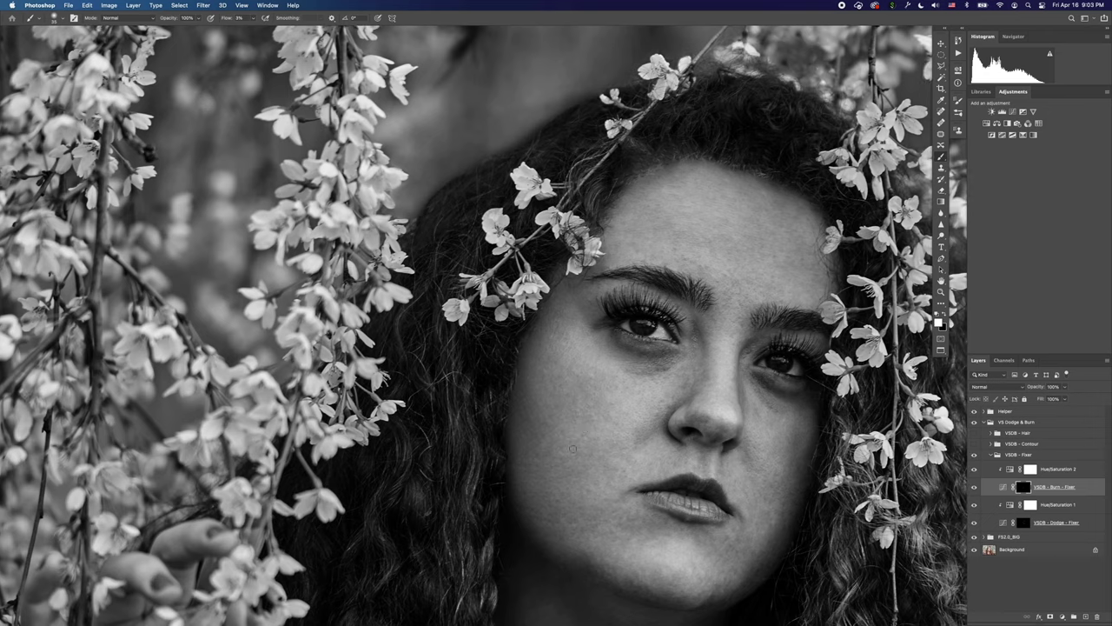
{"action": "scroll", "coordinate": [591, 469], "scroll_direction": "down", "scroll_amount": 3}
{"action": "scroll", "coordinate": [591, 469], "scroll_direction": "left", "scroll_amount": 1}
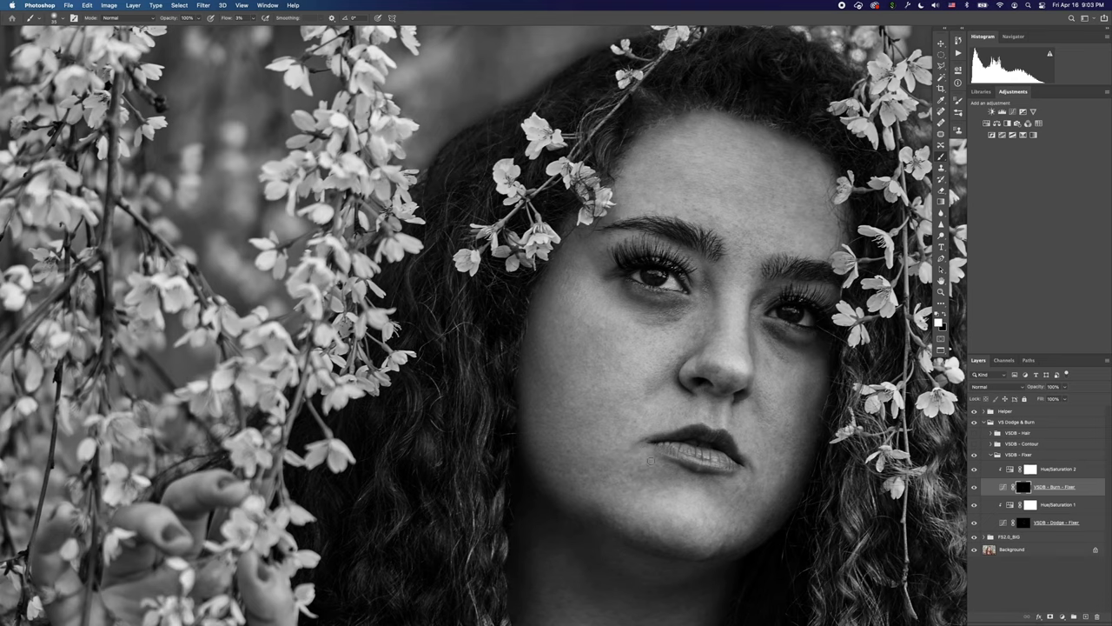
{"action": "scroll", "coordinate": [656, 512], "scroll_direction": "down", "scroll_amount": 4}
{"action": "scroll", "coordinate": [656, 512], "scroll_direction": "left", "scroll_amount": 1}
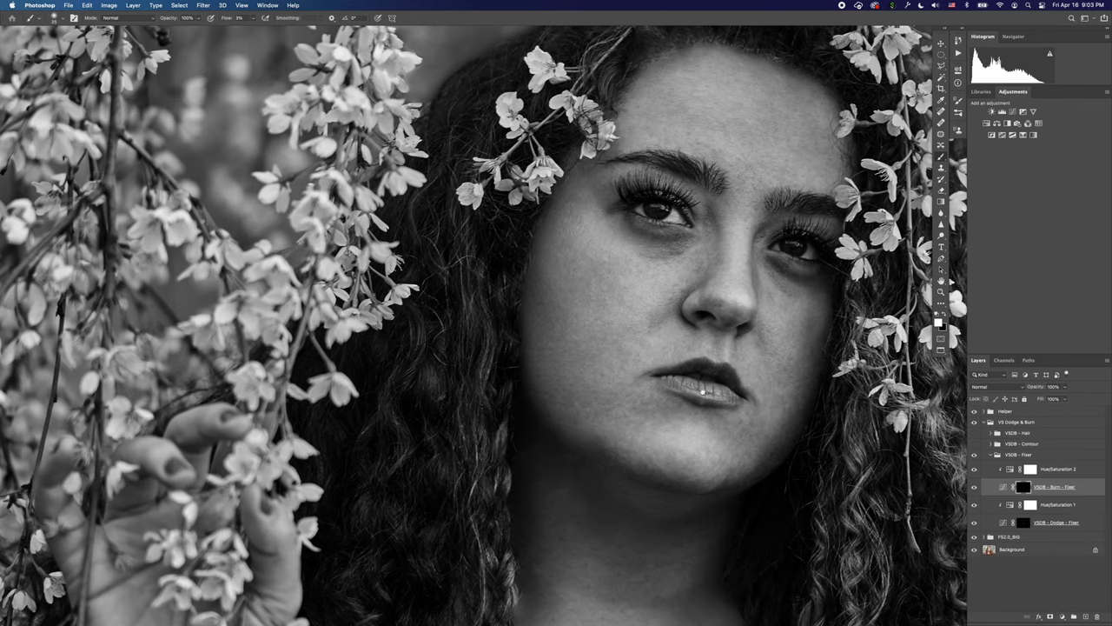
Dodge dark patches on the forehead, temple, cheek and chin on the VSDB - Dodge - Fixer mask.
{"action": "scroll", "coordinate": [704, 391], "scroll_direction": "up", "scroll_amount": 10}
{"action": "scroll", "coordinate": [704, 391], "scroll_direction": "right", "scroll_amount": 2}
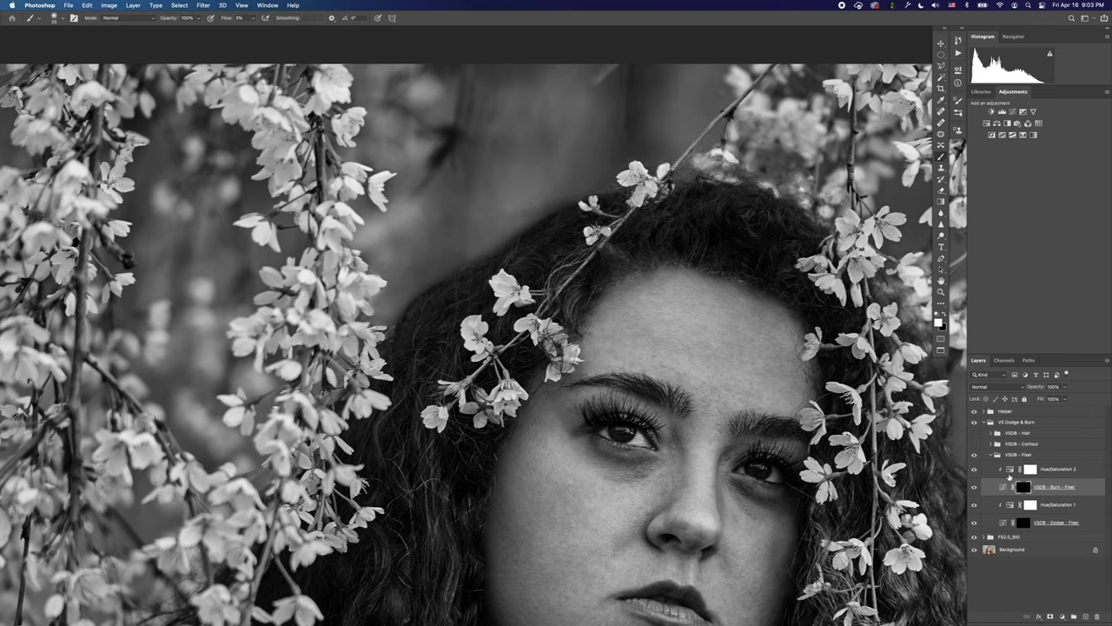
{"action": "left_click", "coordinate": [1021, 524]}
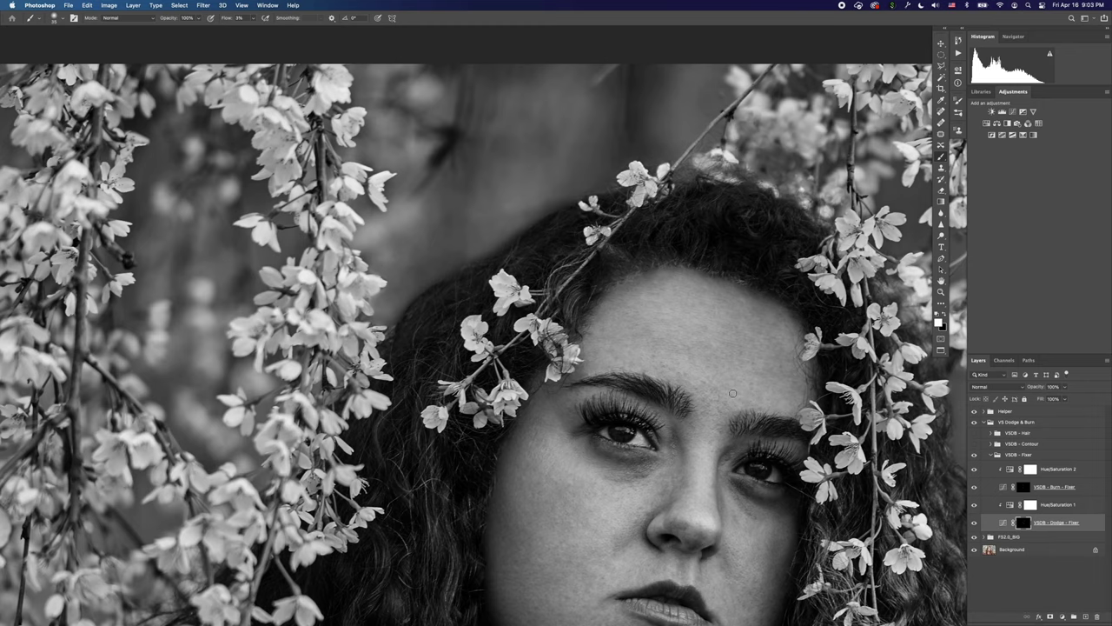
{"action": "scroll", "coordinate": [701, 371], "scroll_direction": "up", "scroll_amount": 2}
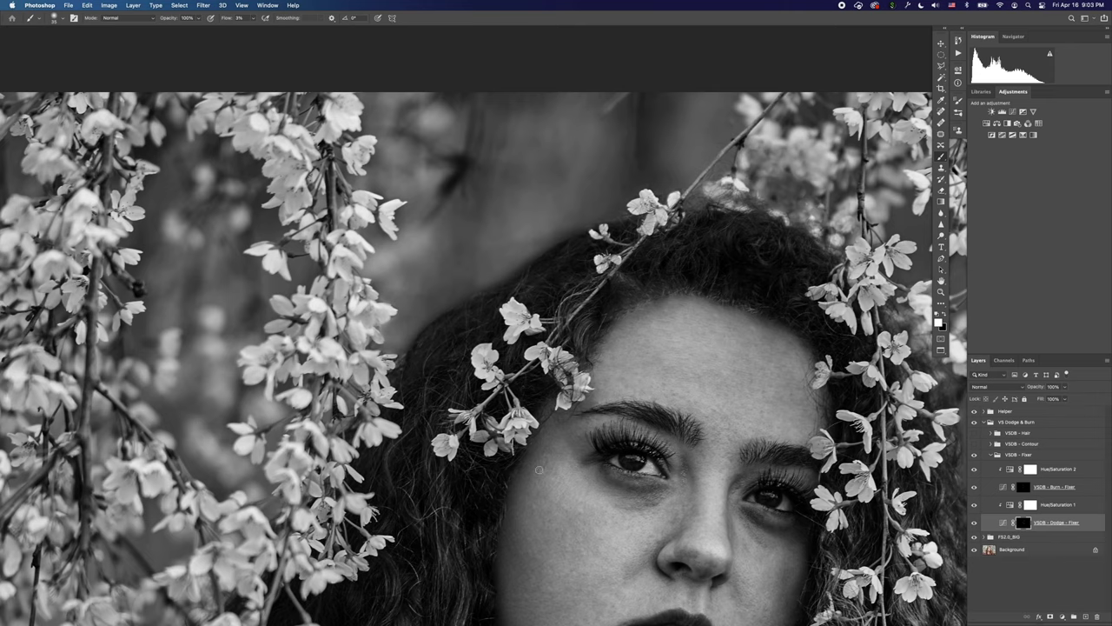
{"action": "scroll", "coordinate": [539, 469], "scroll_direction": "down", "scroll_amount": 10}
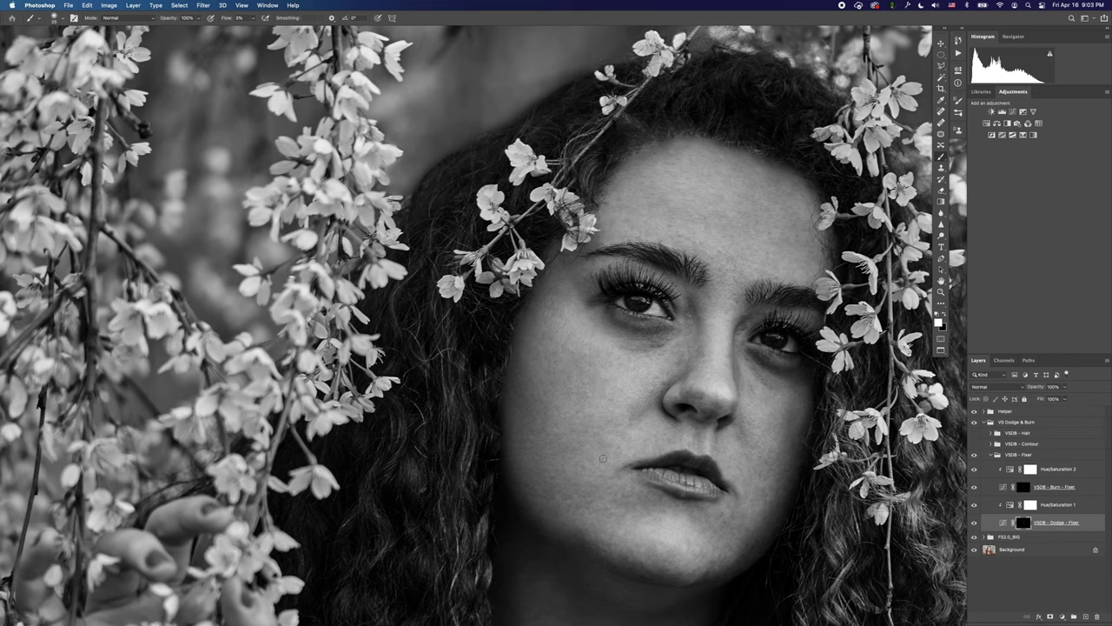
{"action": "scroll", "coordinate": [575, 470], "scroll_direction": "down", "scroll_amount": 5}
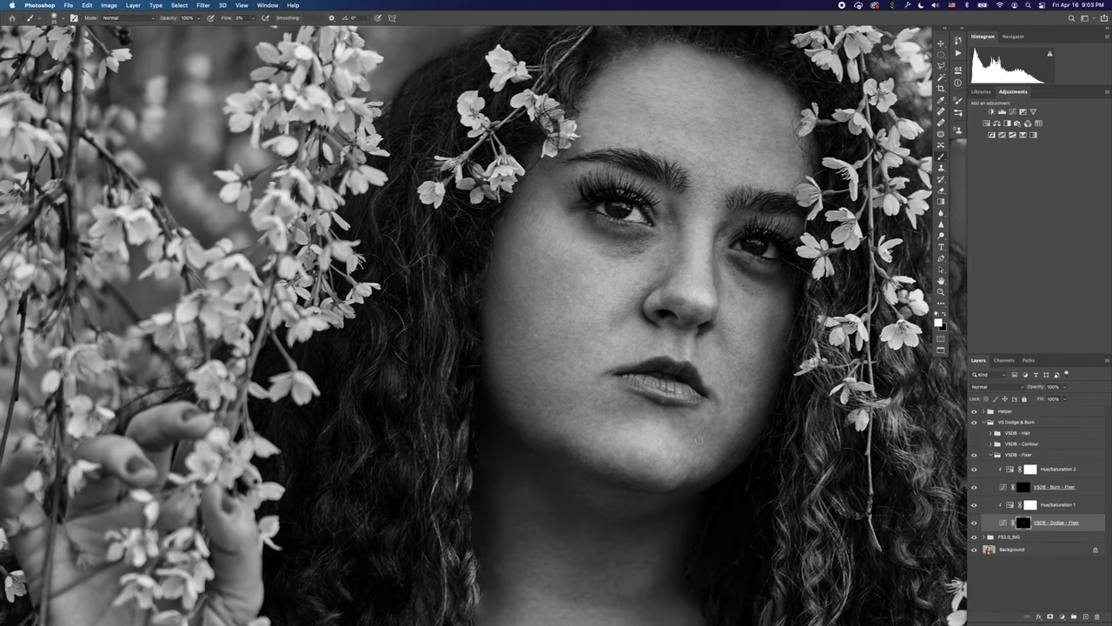
{"action": "scroll", "coordinate": [702, 472], "scroll_direction": "down", "scroll_amount": 2}
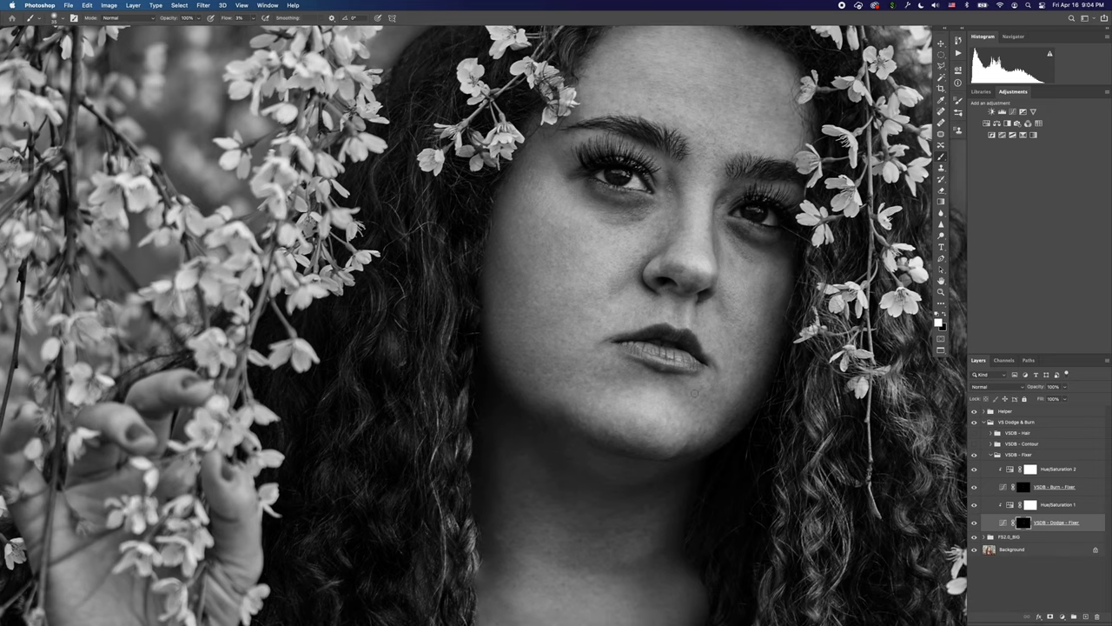
{"action": "scroll", "coordinate": [737, 385], "scroll_direction": "up", "scroll_amount": 3}
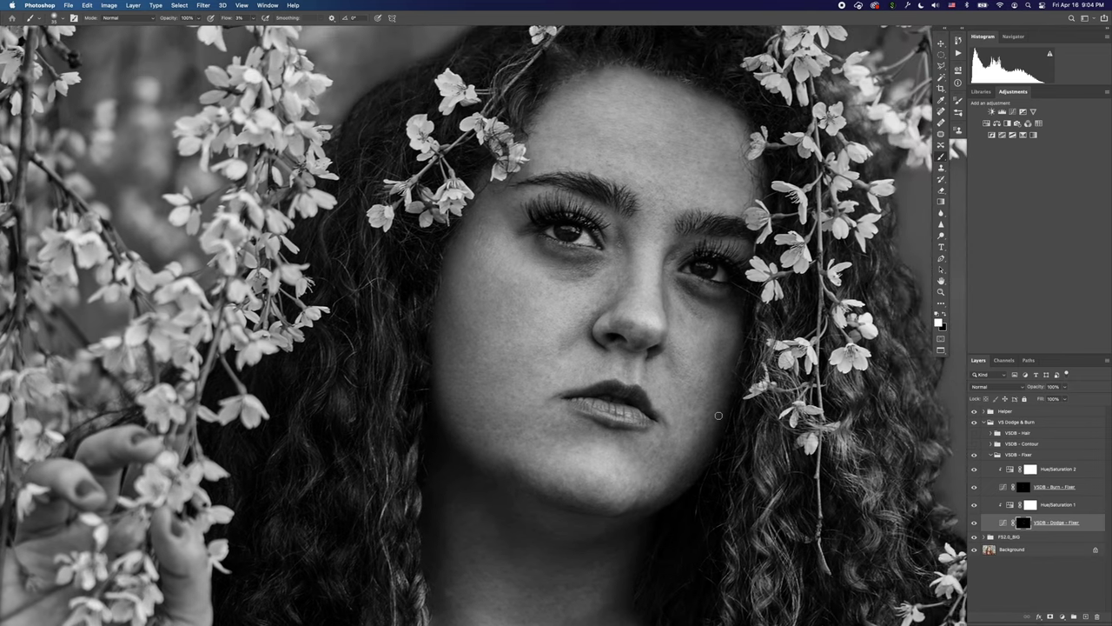
Try burning the lower cheek beside the mouth on the VSDB - Burn - Fixer mask and undo the strokes.
{"action": "left_click", "coordinate": [1024, 488]}
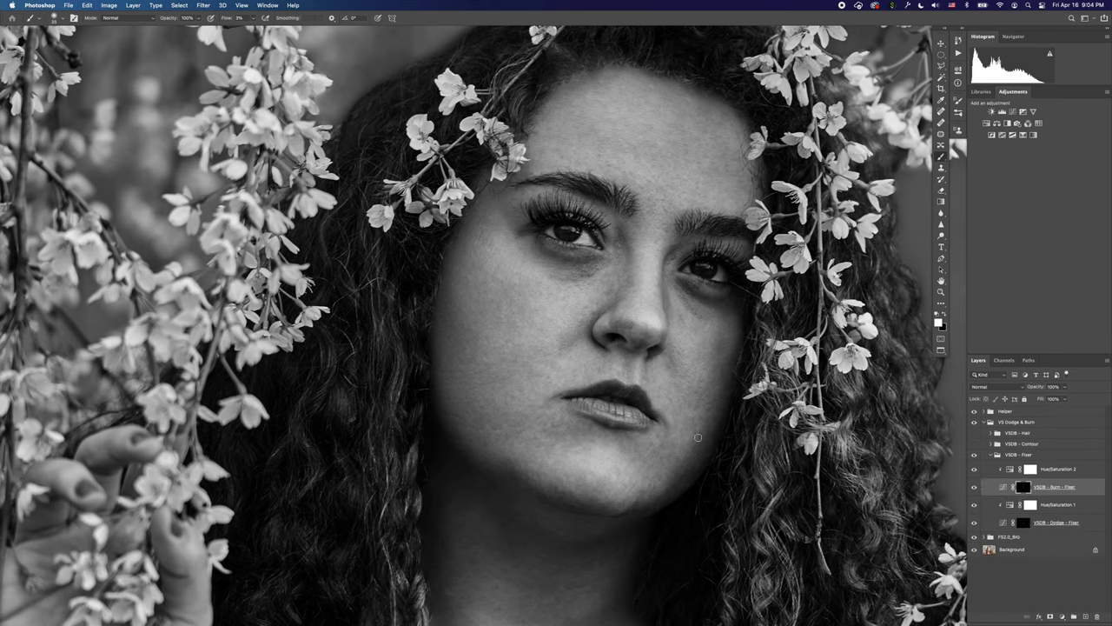
{"action": "key", "text": "super+z"}
{"action": "key", "text": "super+z"}
{"action": "key", "text": "super+z"}
Dodge dark patches on the cheek between the nose and mouth on the VSDB - Dodge - Fixer mask.
{"action": "left_click", "coordinate": [1025, 524]}
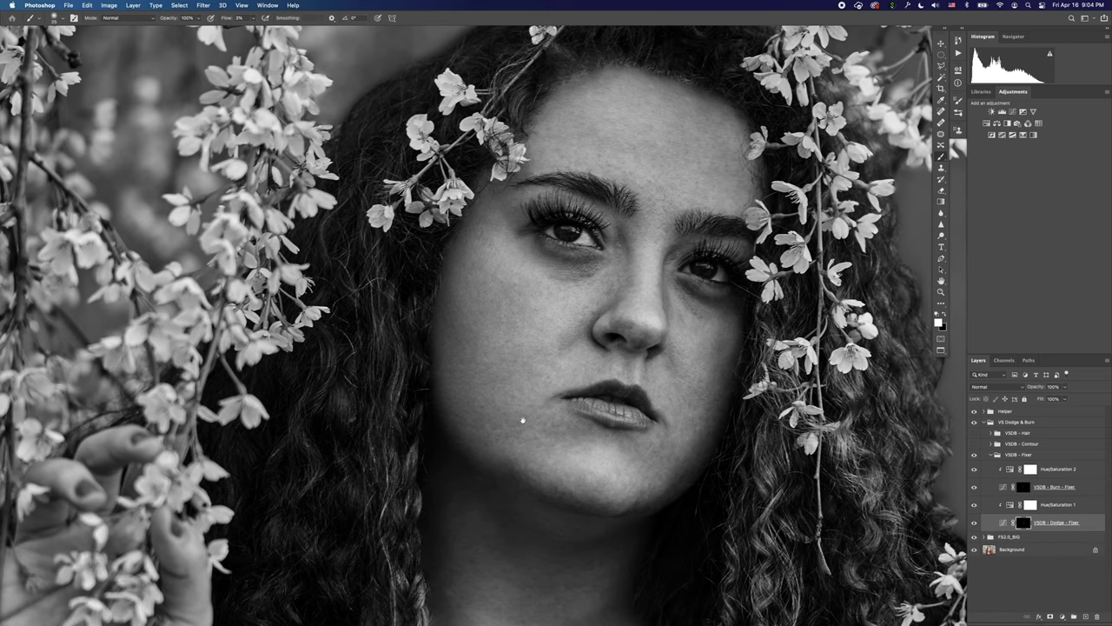
{"action": "scroll", "coordinate": [541, 467], "scroll_direction": "up", "scroll_amount": 5}
{"action": "scroll", "coordinate": [589, 387], "scroll_direction": "up", "scroll_amount": 1}
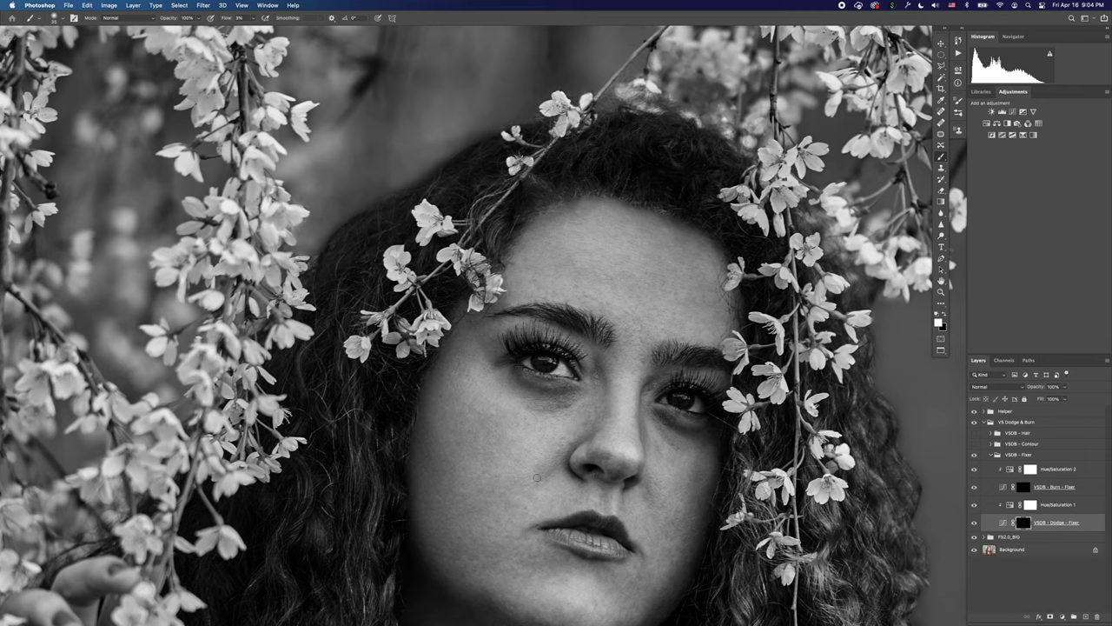
Burn bright patches around the mouth corner, lower cheek and under the eye on the VSDB - Burn - Fixer mask.
{"action": "left_click", "coordinate": [1028, 488]}
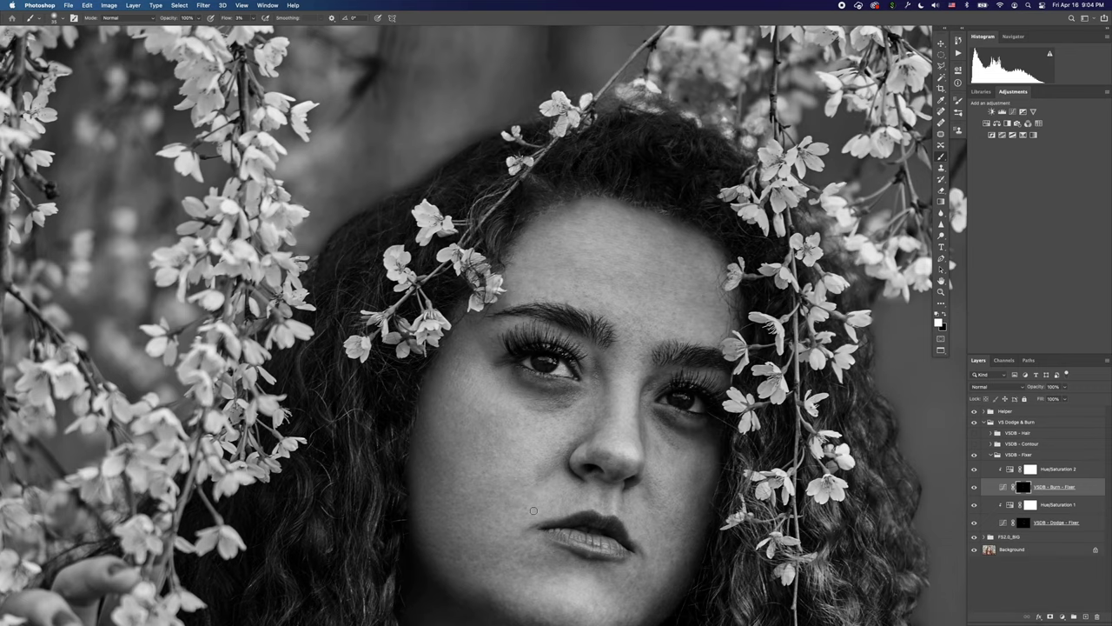
{"action": "scroll", "coordinate": [475, 530], "scroll_direction": "down", "scroll_amount": 3}
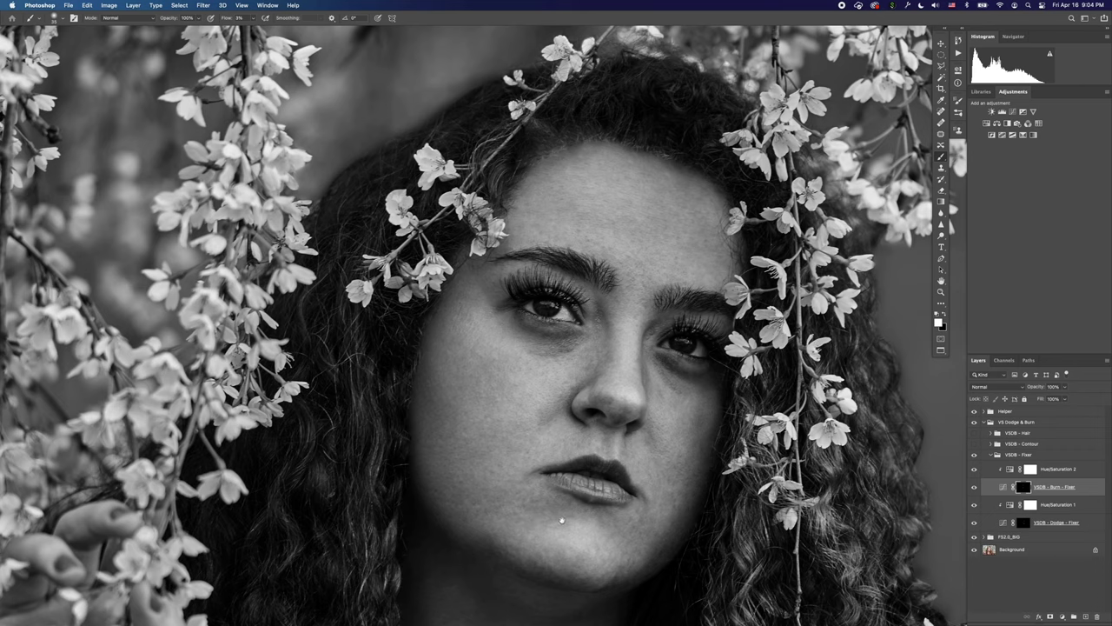
{"action": "left_click_drag", "start_coordinate": [556, 519], "coordinate": [487, 516]}
{"action": "left_click_drag", "start_coordinate": [451, 440], "coordinate": [486, 486]}
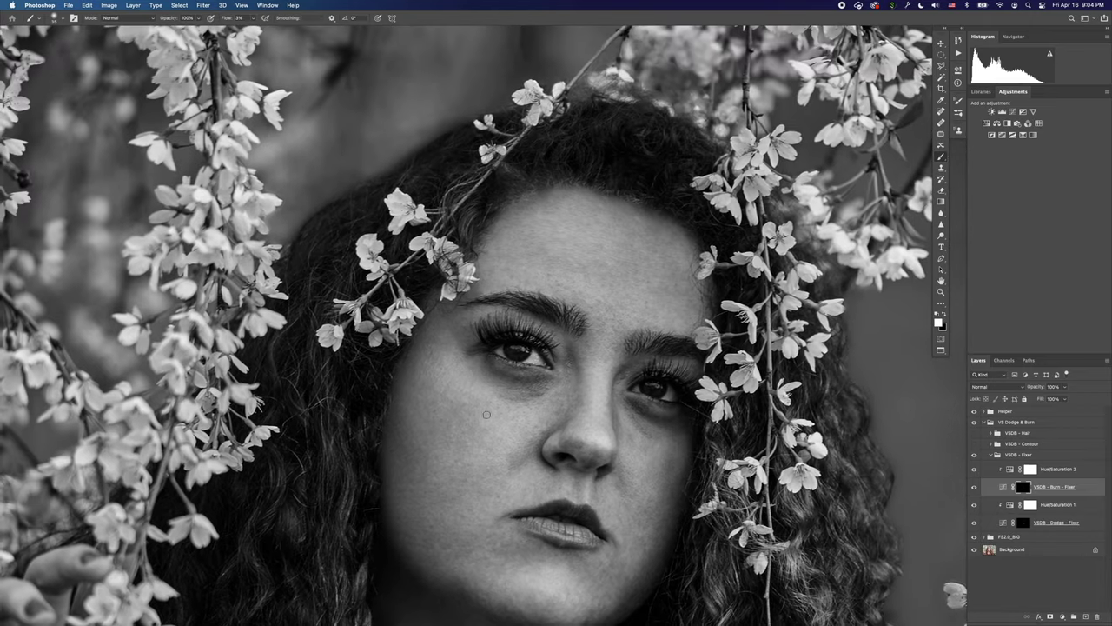
{"action": "scroll", "coordinate": [484, 422], "scroll_direction": "up", "scroll_amount": 2}
{"action": "scroll", "coordinate": [483, 421], "scroll_direction": "left", "scroll_amount": 2}
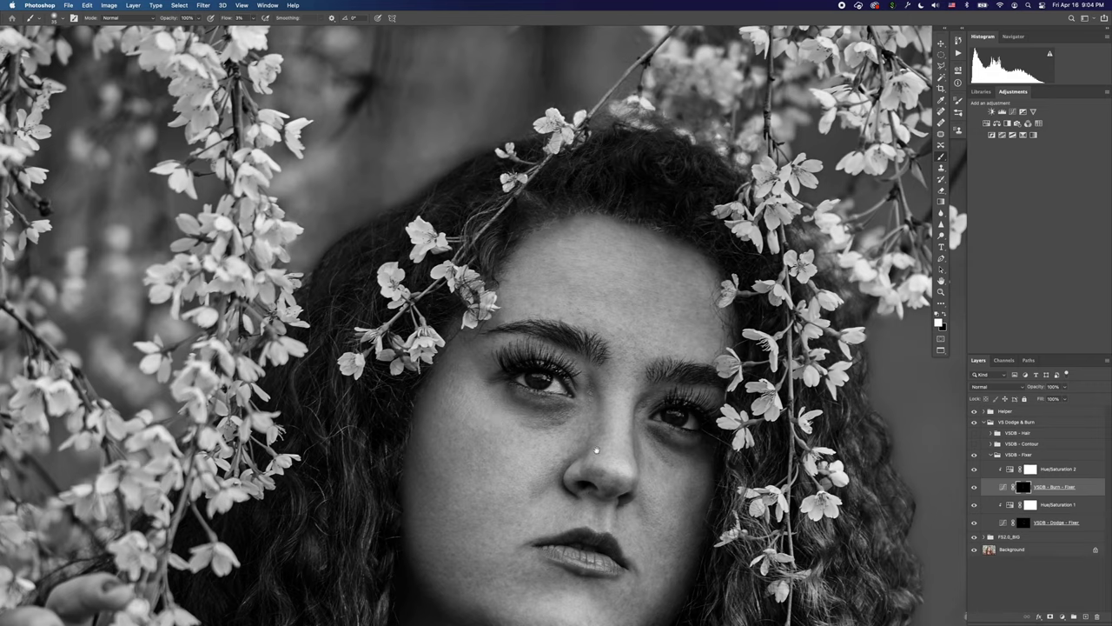
Dodge dark patches on the forehead, between the eyebrows and on the far cheek on the VSDB - Dodge - Fixer mask.
{"action": "scroll", "coordinate": [597, 451], "scroll_direction": "up", "scroll_amount": 3}
{"action": "scroll", "coordinate": [597, 451], "scroll_direction": "right", "scroll_amount": 2}
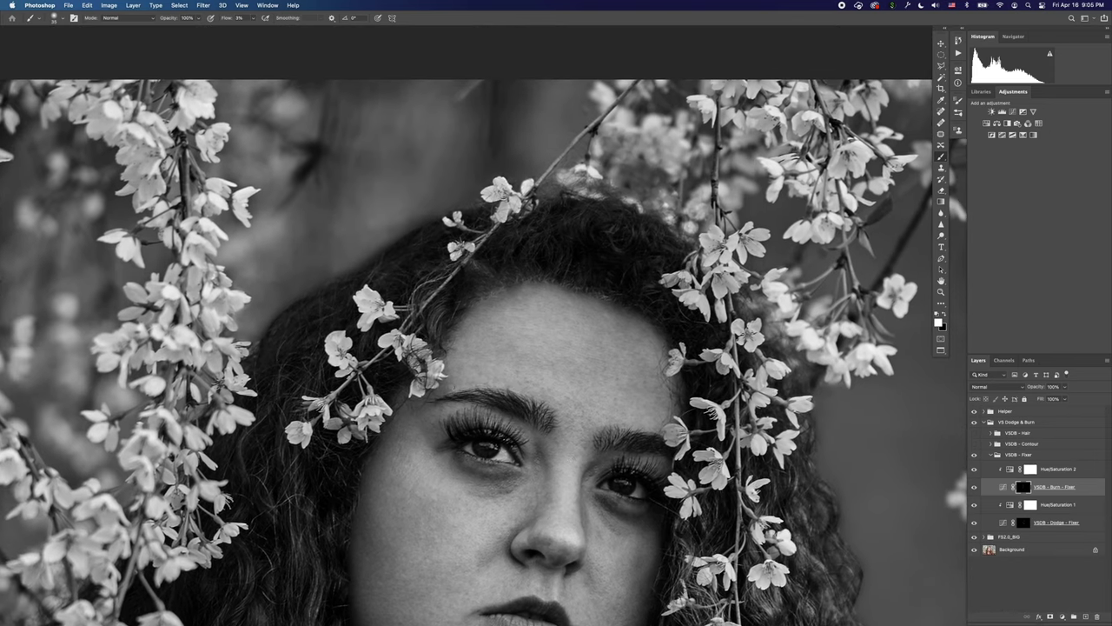
{"action": "left_click", "coordinate": [990, 521]}
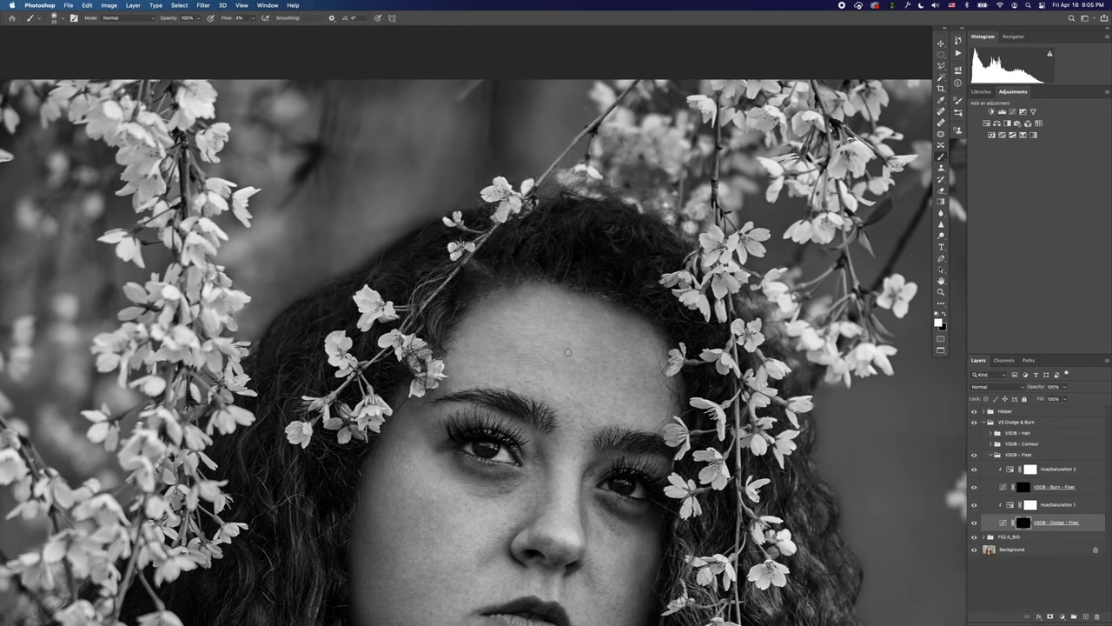
{"action": "left_click_drag", "start_coordinate": [520, 381], "coordinate": [545, 386]}
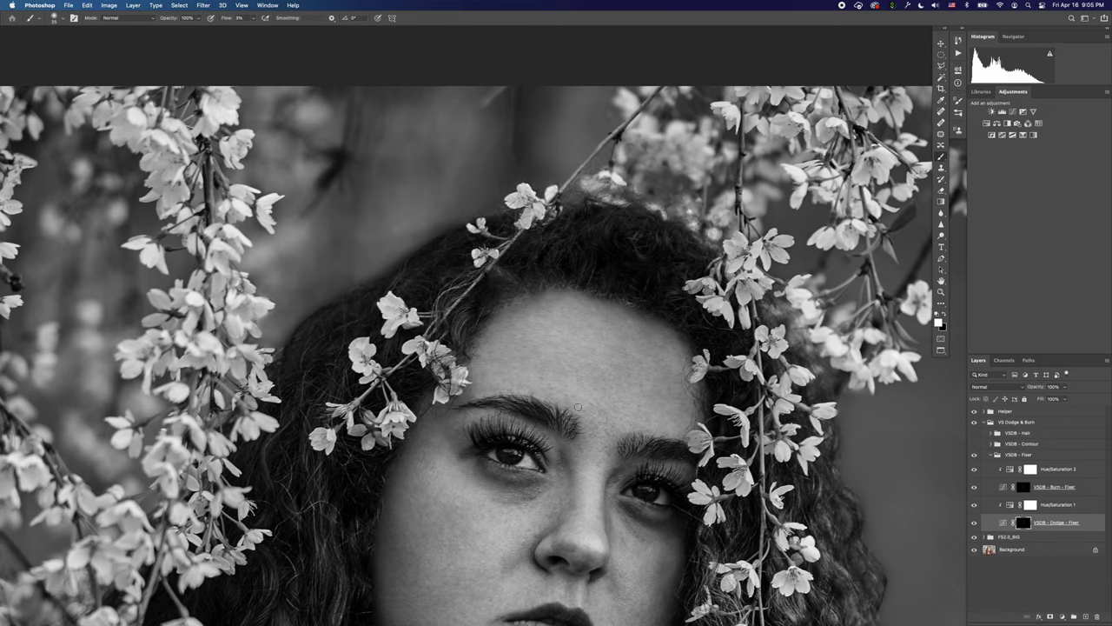
{"action": "scroll", "coordinate": [565, 414], "scroll_direction": "right", "scroll_amount": 3}
{"action": "scroll", "coordinate": [565, 415], "scroll_direction": "down", "scroll_amount": 2}
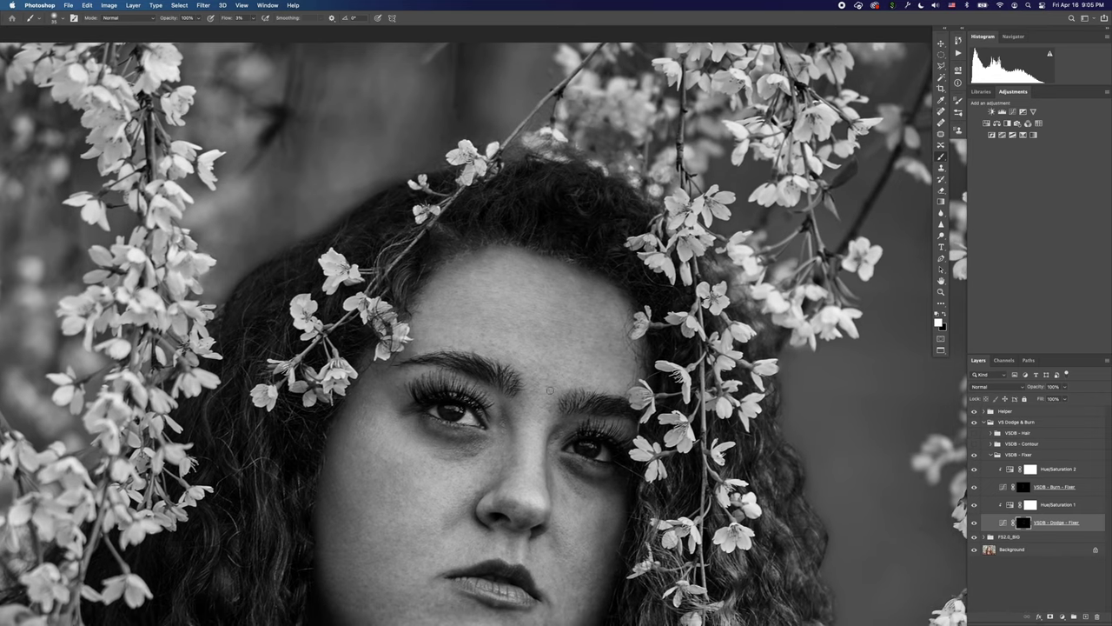
{"action": "scroll", "coordinate": [555, 474], "scroll_direction": "down", "scroll_amount": 3}
{"action": "scroll", "coordinate": [555, 474], "scroll_direction": "right", "scroll_amount": 2}
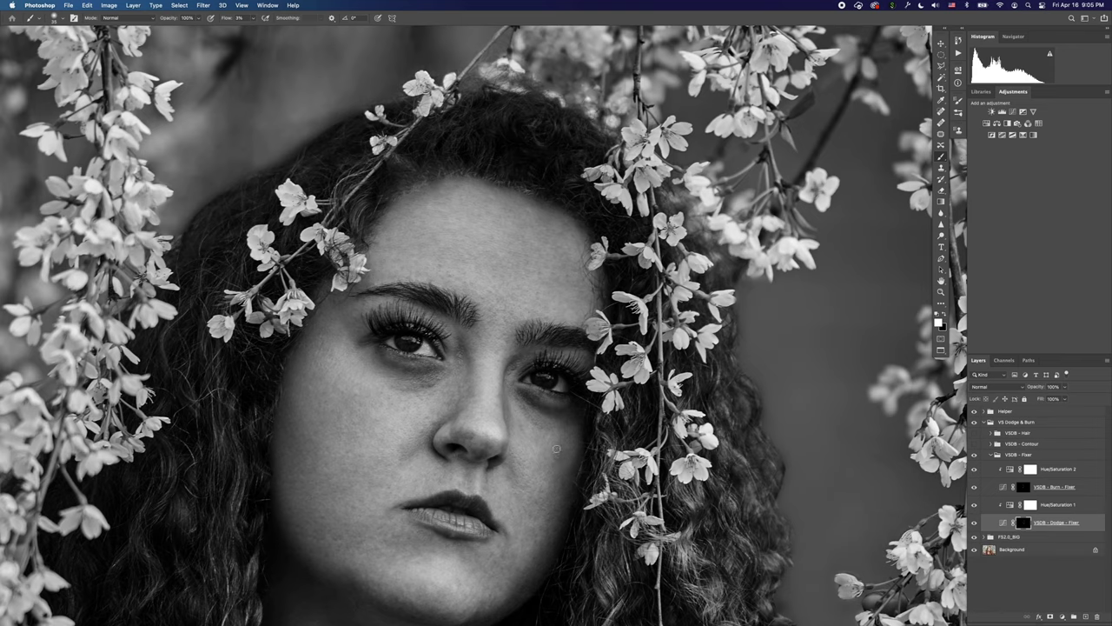
{"action": "scroll", "coordinate": [541, 461], "scroll_direction": "down", "scroll_amount": 3}
{"action": "scroll", "coordinate": [530, 470], "scroll_direction": "down", "scroll_amount": 5}
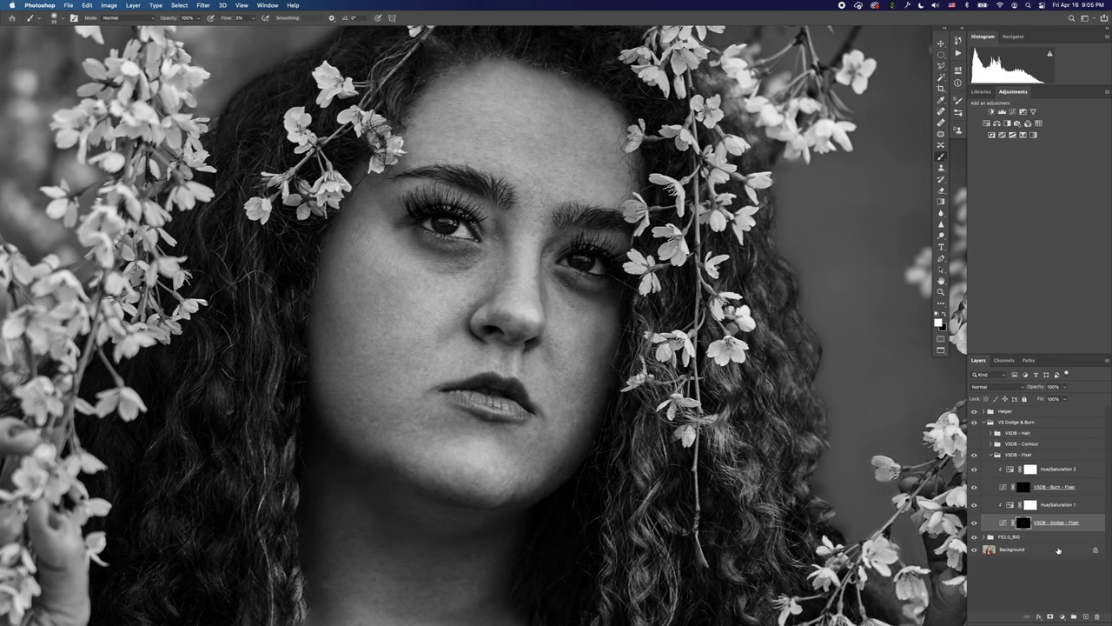
Touch up remaining uneven patches on the lower cheek and beside the nose with the VSDB - Burn - Fixer and Dodge - Fixer masks.
{"action": "left_click", "coordinate": [1019, 490]}
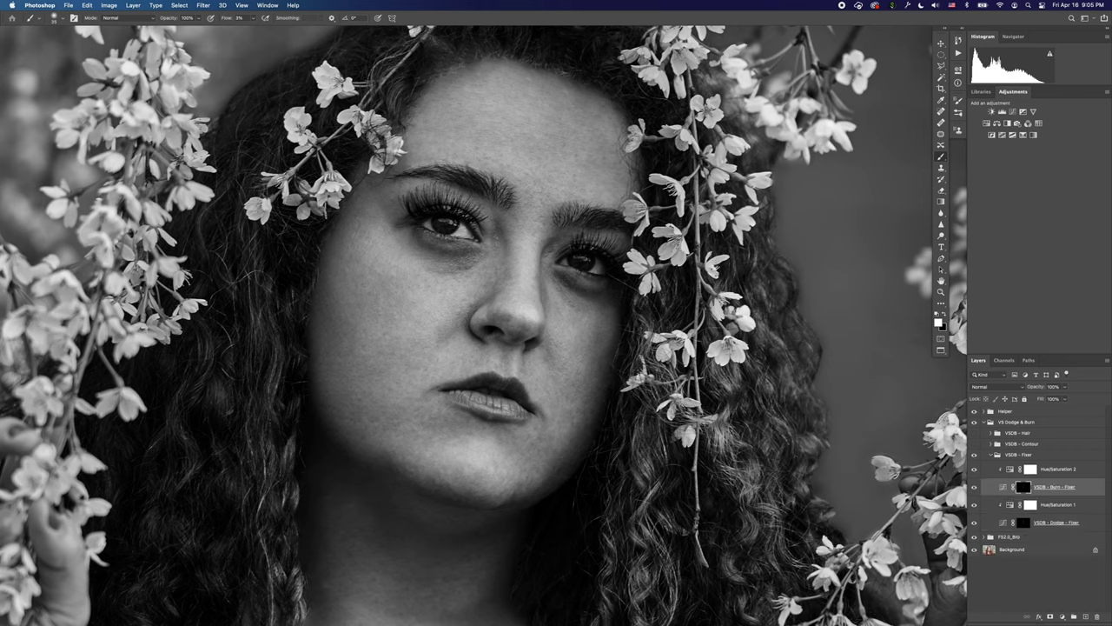
{"action": "left_click", "coordinate": [1024, 523]}
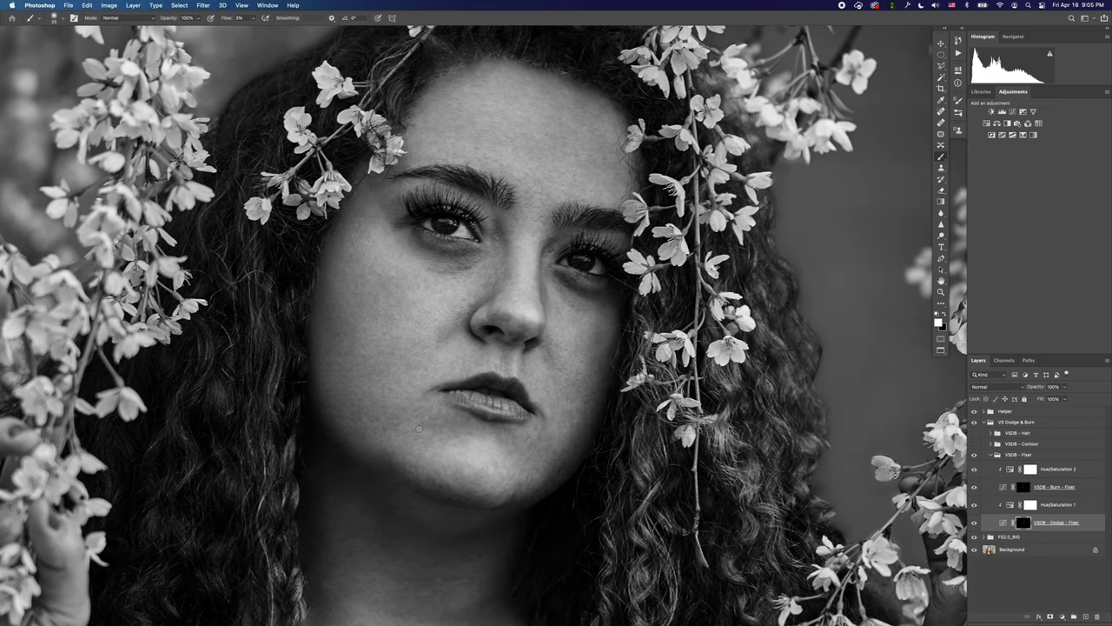
{"action": "scroll", "coordinate": [435, 368], "scroll_direction": "up", "scroll_amount": 3}
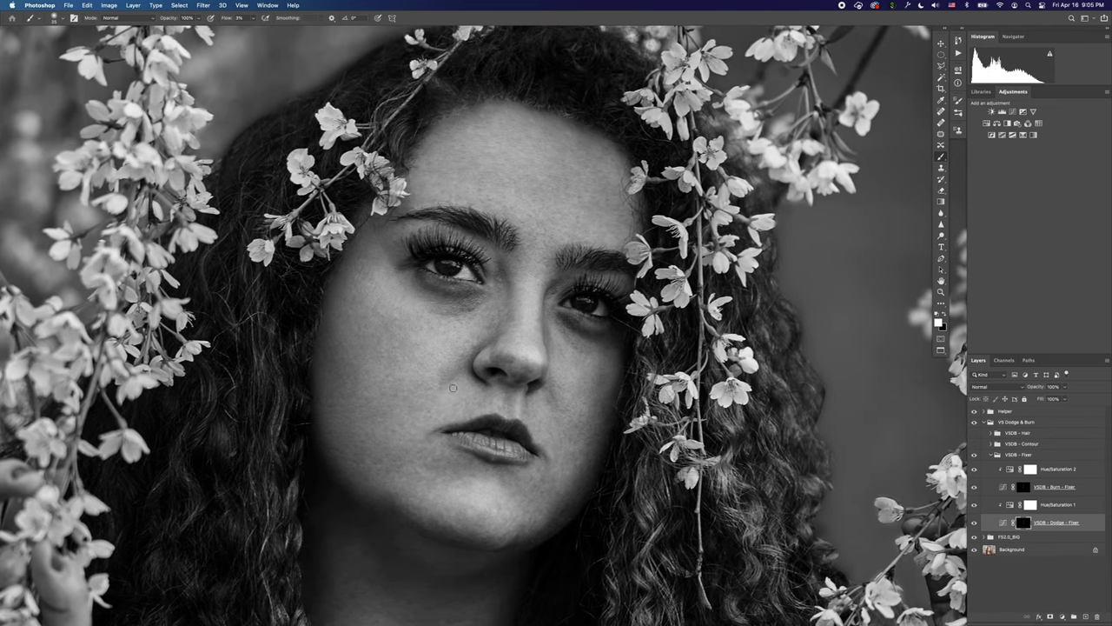
{"action": "scroll", "coordinate": [486, 400], "scroll_direction": "right", "scroll_amount": 3}
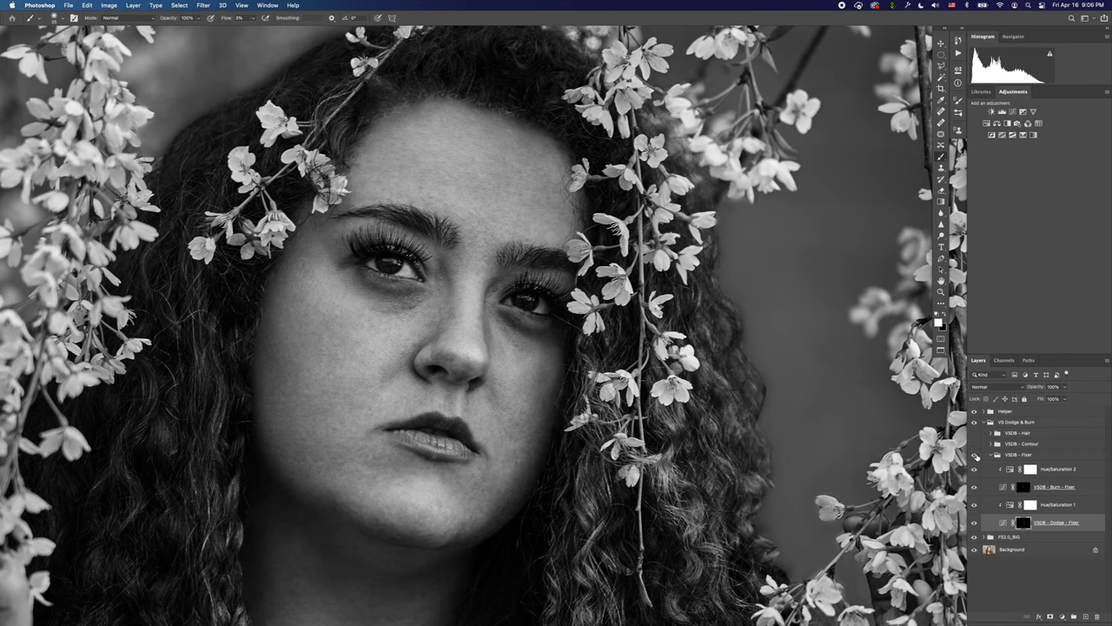
Compare the portrait with and without the VSDB - Fixer group by repeatedly toggling the group's visibility.
{"action": "left_click", "coordinate": [978, 454]}
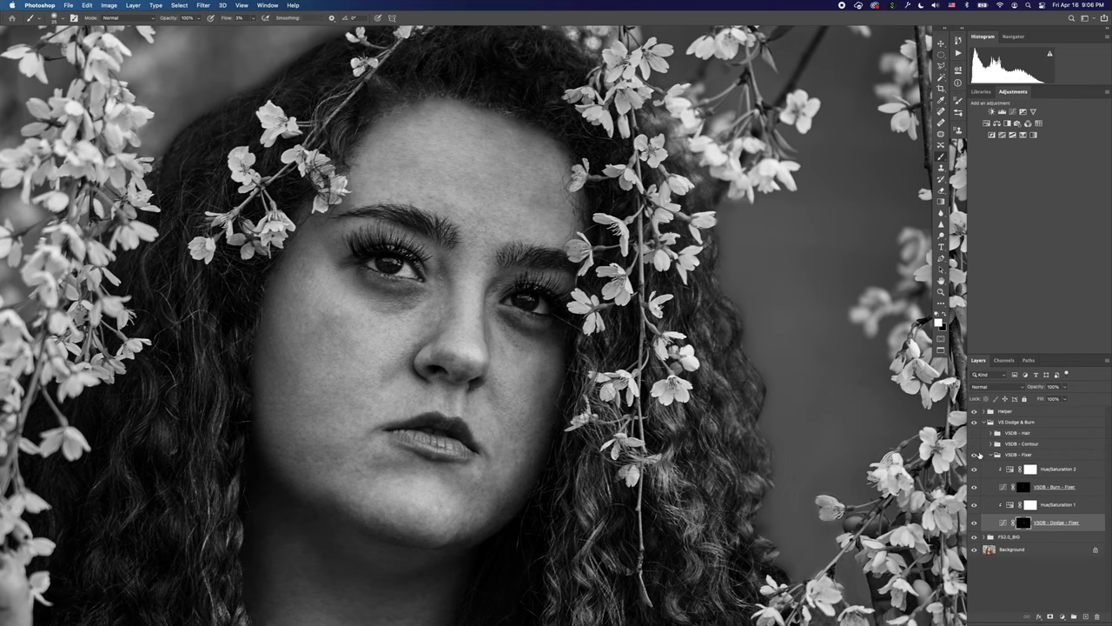
{"action": "left_click", "coordinate": [978, 454]}
{"action": "left_click", "coordinate": [979, 455]}
{"action": "left_click", "coordinate": [978, 455]}
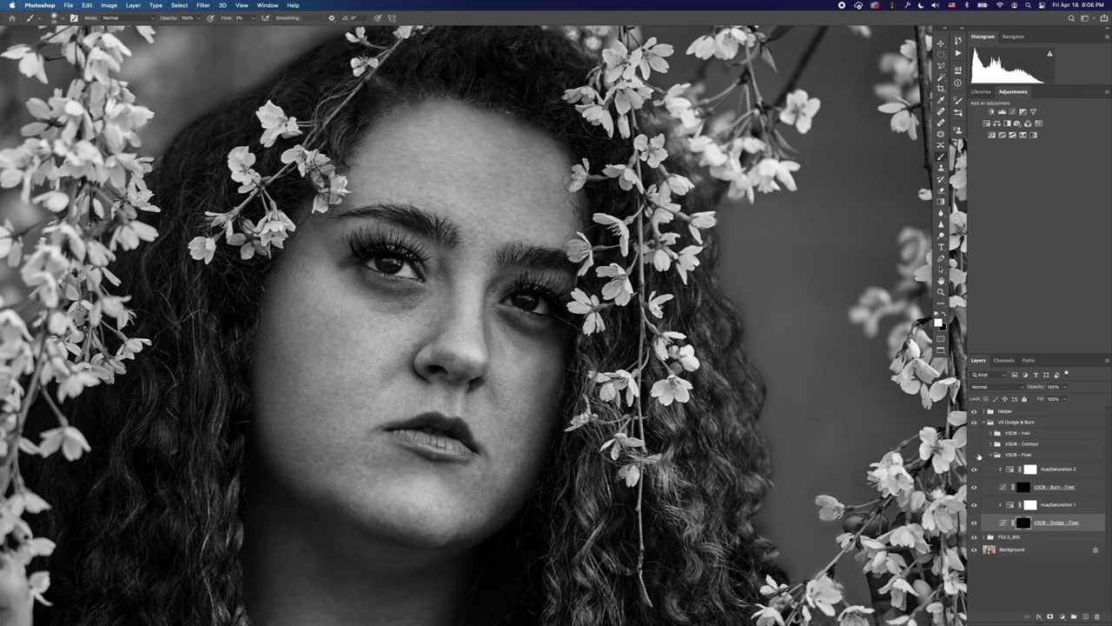
{"action": "left_click", "coordinate": [977, 455]}
{"action": "left_click", "coordinate": [977, 454]}
{"action": "left_click", "coordinate": [977, 455]}
{"action": "left_click", "coordinate": [977, 454]}
Examine the skin tones close up on the cheek and nose, and across the whole face, for remaining unevenness.
{"action": "mouse_move", "coordinate": [515, 442]}
{"action": "left_mouse_down"}
{"action": "mouse_move", "coordinate": [546, 428]}
{"action": "mouse_move", "coordinate": [523, 437]}
{"action": "left_mouse_up"}
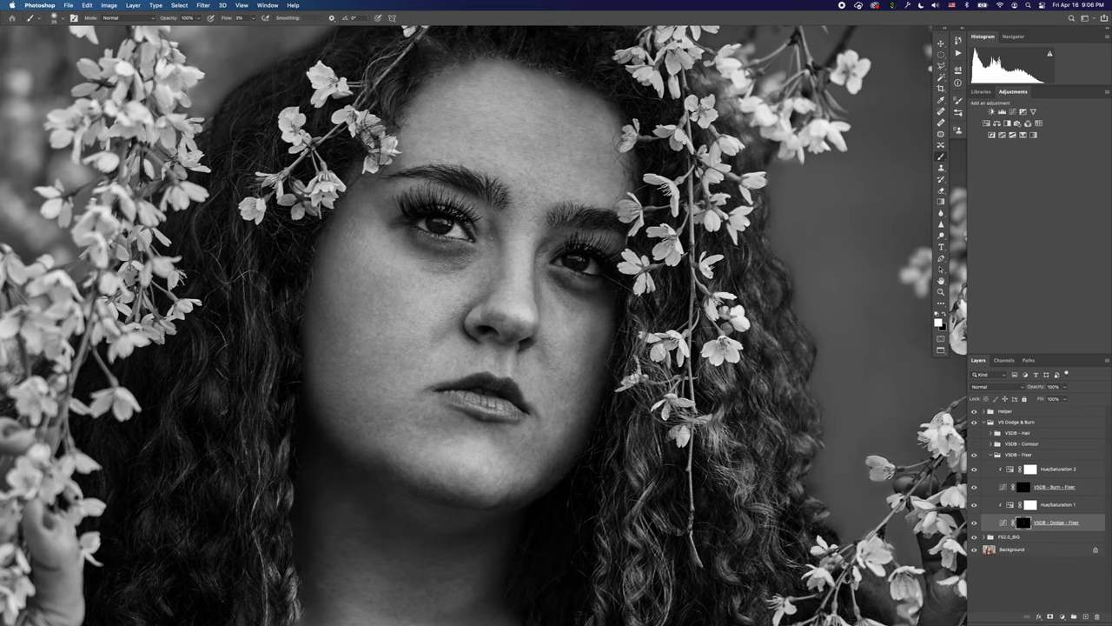
{"action": "left_click_drag", "start_coordinate": [504, 457], "coordinate": [528, 461]}
{"action": "key", "text": "super+plus"}
{"action": "key", "text": "super+plus"}
{"action": "key", "text": "super+plus"}
{"action": "key", "text": "super+plus"}
{"action": "left_click_drag", "start_coordinate": [261, 426], "coordinate": [616, 455]}
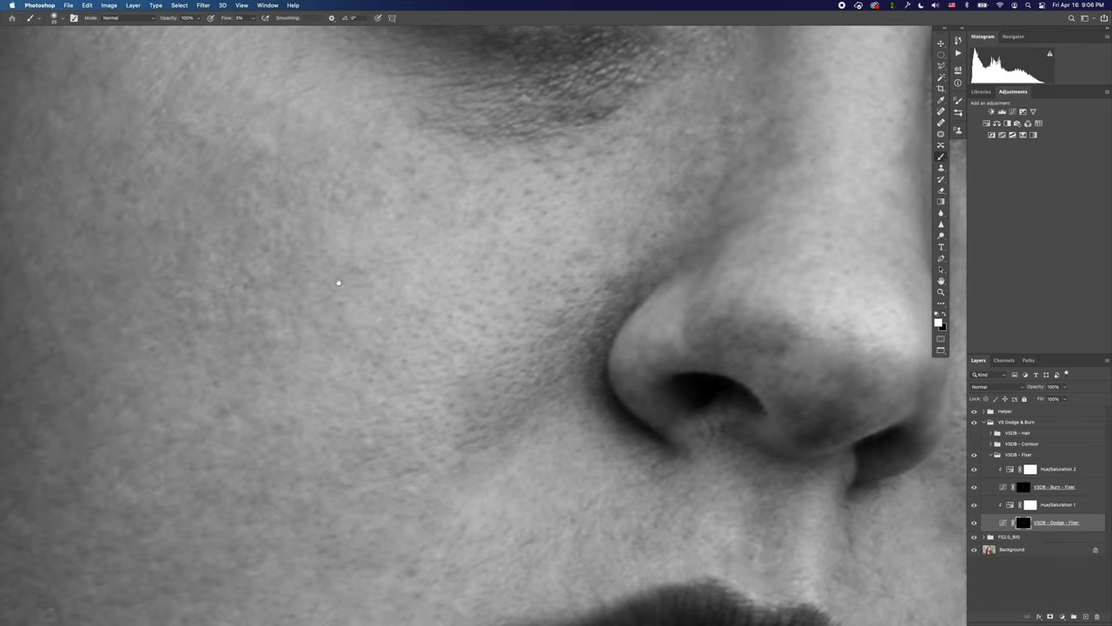
{"action": "key", "text": "super+0"}
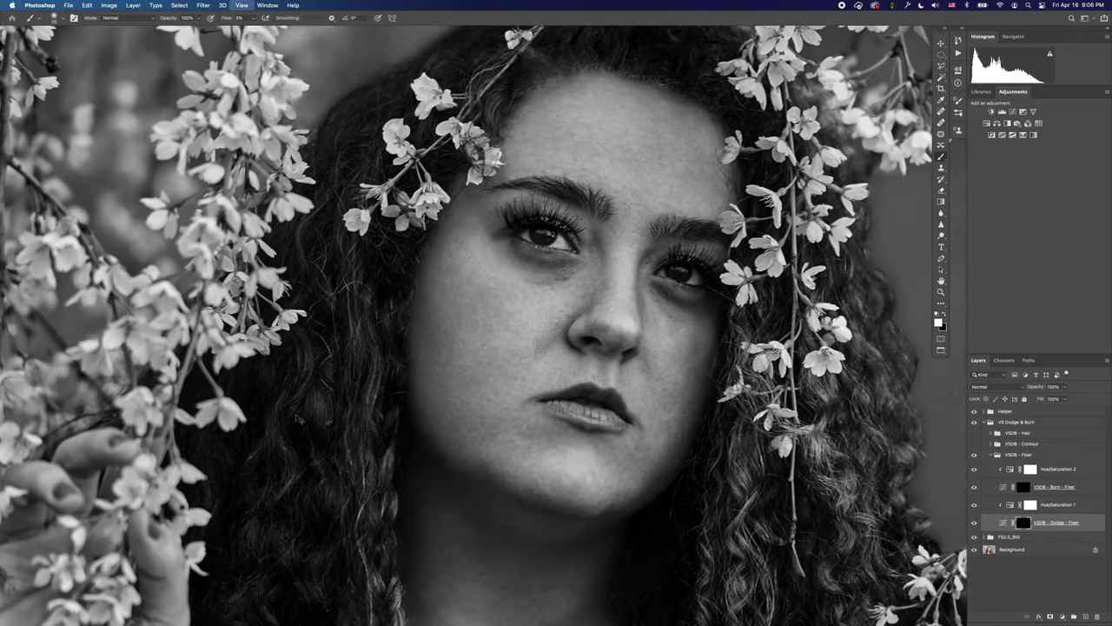
{"action": "key", "text": "super+minus"}
{"action": "left_click_drag", "start_coordinate": [541, 383], "coordinate": [535, 420]}
{"action": "scroll", "coordinate": [533, 420], "scroll_direction": "up", "scroll_amount": 5}
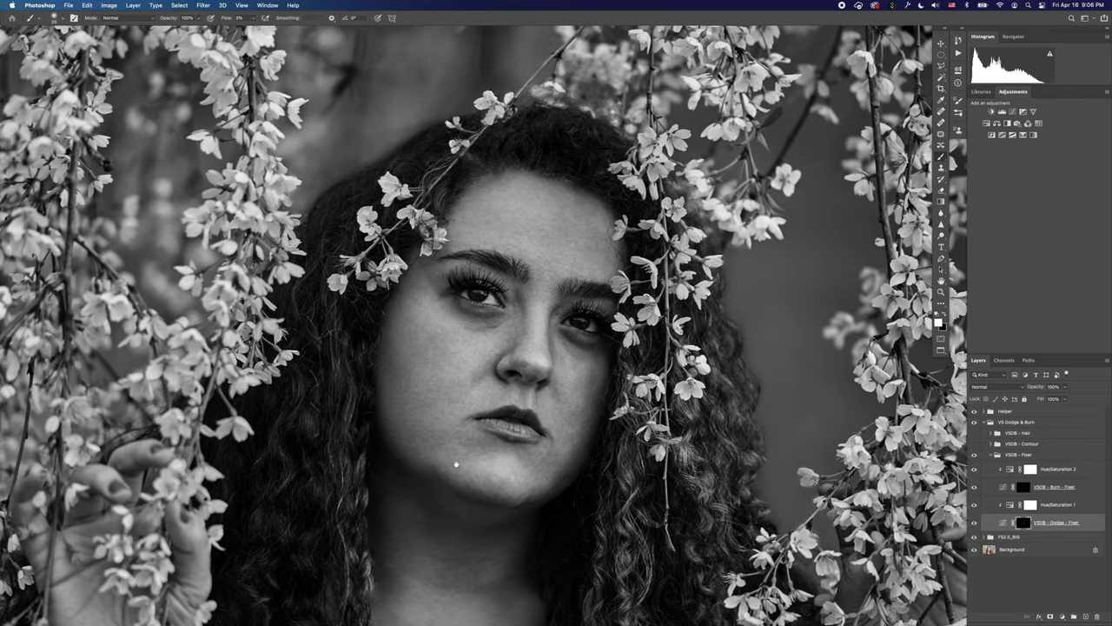
{"action": "scroll", "coordinate": [500, 429], "scroll_direction": "up", "scroll_amount": 1}
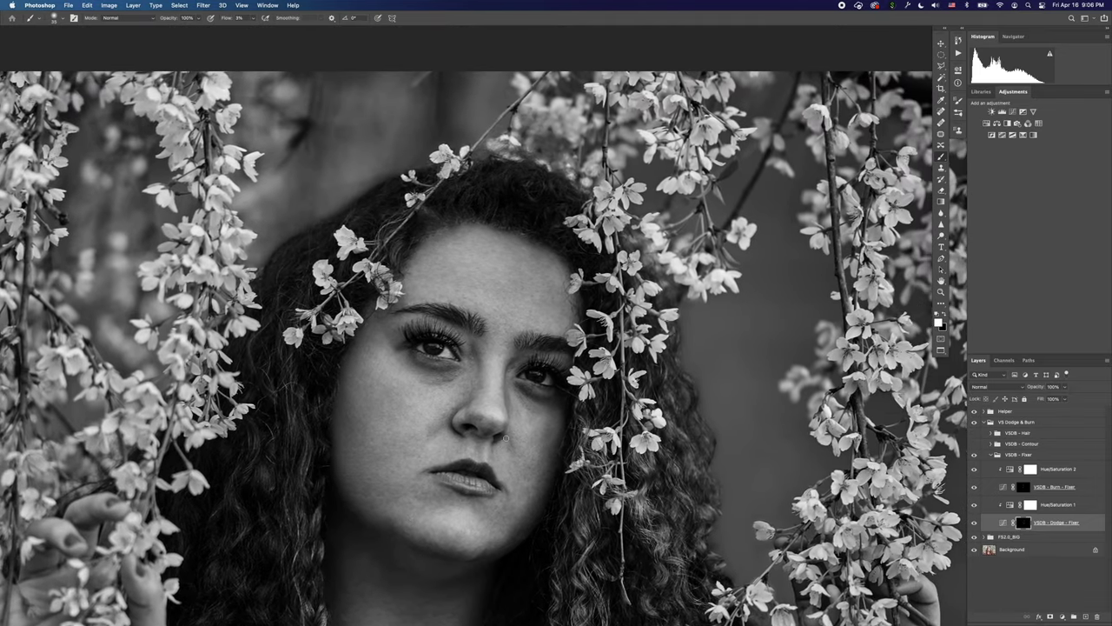
{"action": "scroll", "coordinate": [506, 438], "scroll_direction": "up", "scroll_amount": 3}
{"action": "scroll", "coordinate": [484, 442], "scroll_direction": "down", "scroll_amount": 1}
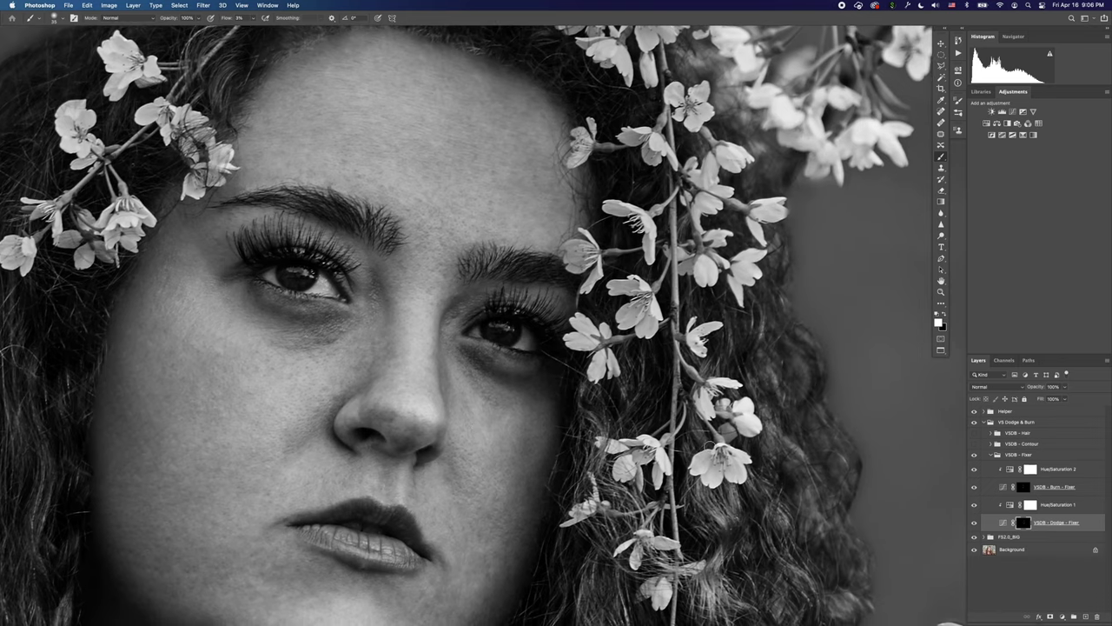
Burn bright patches on the far cheek beside the mouth and around the chin on the VSDB - Burn - Fixer mask.
{"action": "left_click", "coordinate": [1024, 491]}
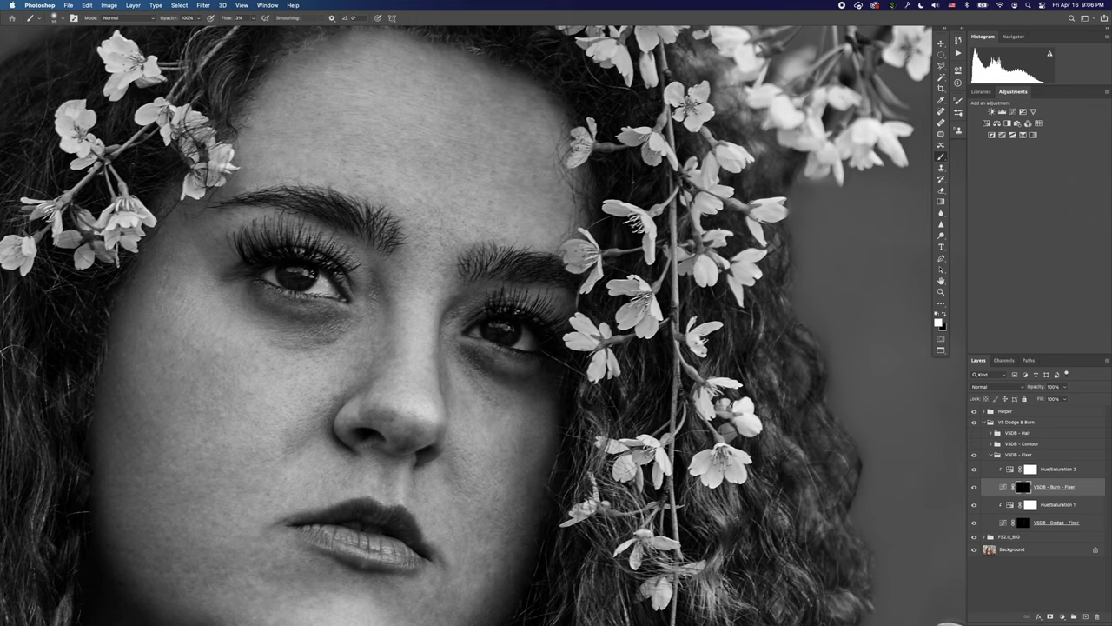
{"action": "scroll", "coordinate": [508, 420], "scroll_direction": "down", "scroll_amount": 5}
{"action": "scroll", "coordinate": [508, 419], "scroll_direction": "left", "scroll_amount": 2}
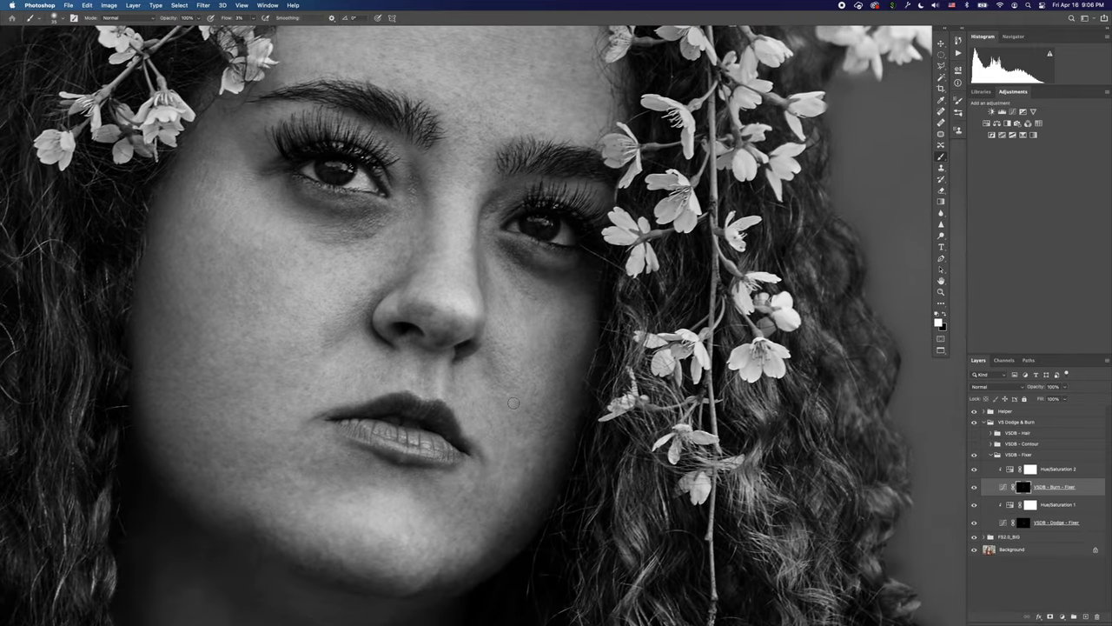
{"action": "scroll", "coordinate": [511, 454], "scroll_direction": "down", "scroll_amount": 5}
{"action": "scroll", "coordinate": [511, 454], "scroll_direction": "left", "scroll_amount": 3}
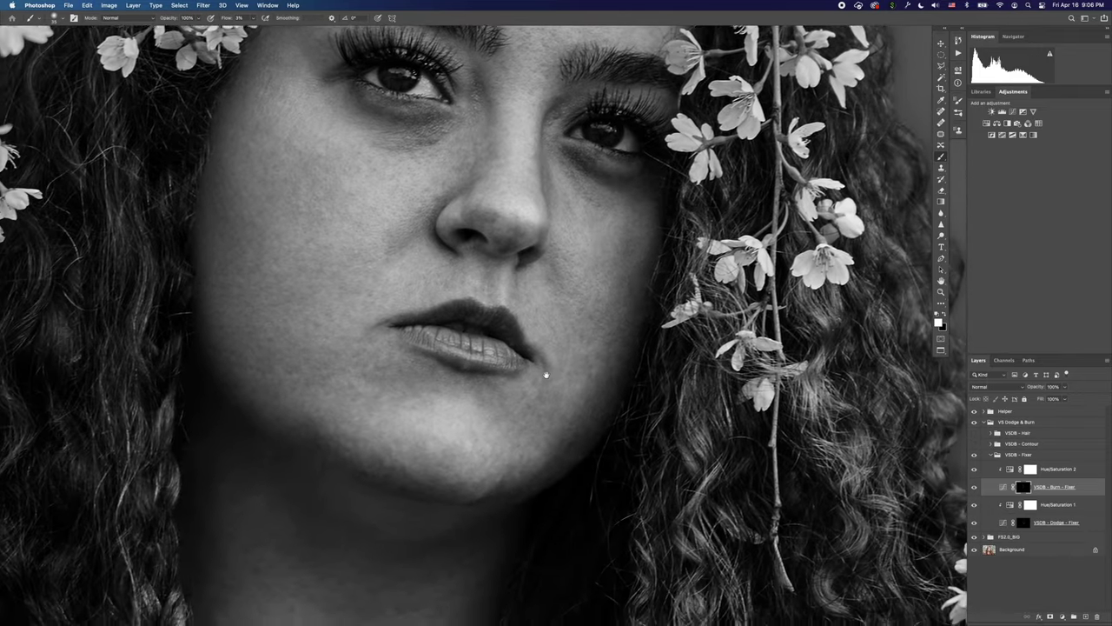
{"action": "scroll", "coordinate": [574, 460], "scroll_direction": "up", "scroll_amount": 2}
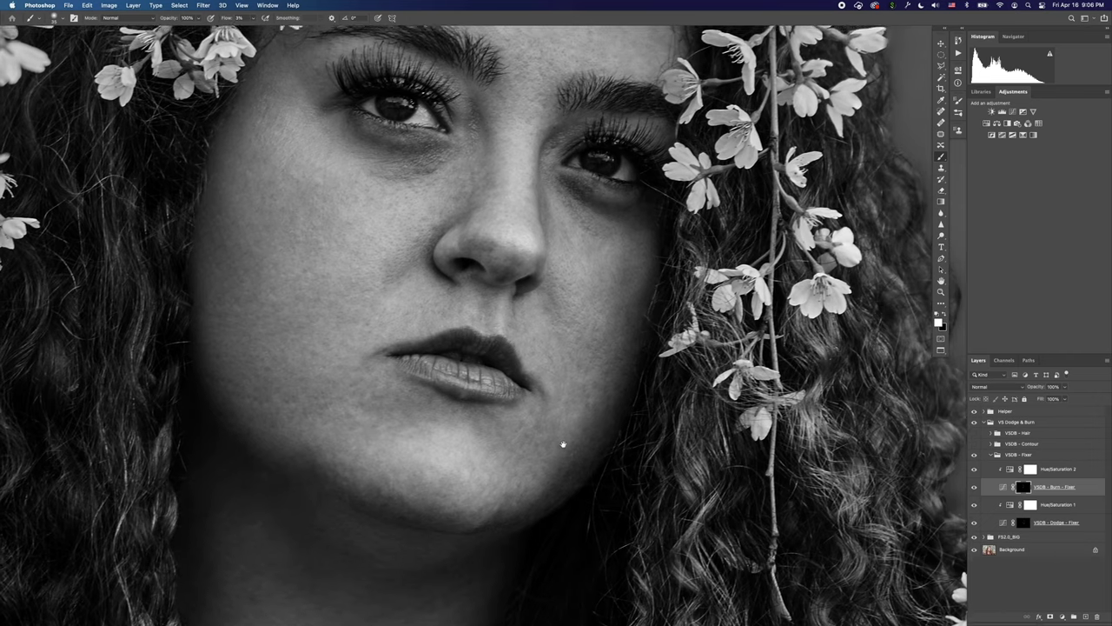
{"action": "scroll", "coordinate": [574, 420], "scroll_direction": "left", "scroll_amount": 7}
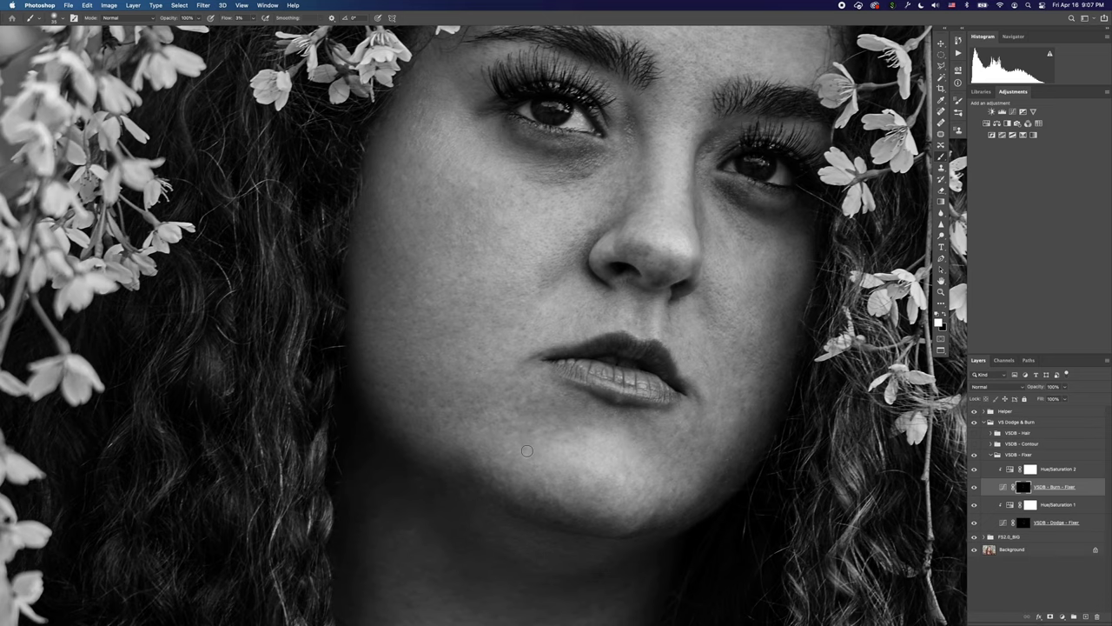
{"action": "scroll", "coordinate": [547, 453], "scroll_direction": "up", "scroll_amount": 3}
{"action": "scroll", "coordinate": [552, 457], "scroll_direction": "up", "scroll_amount": 3}
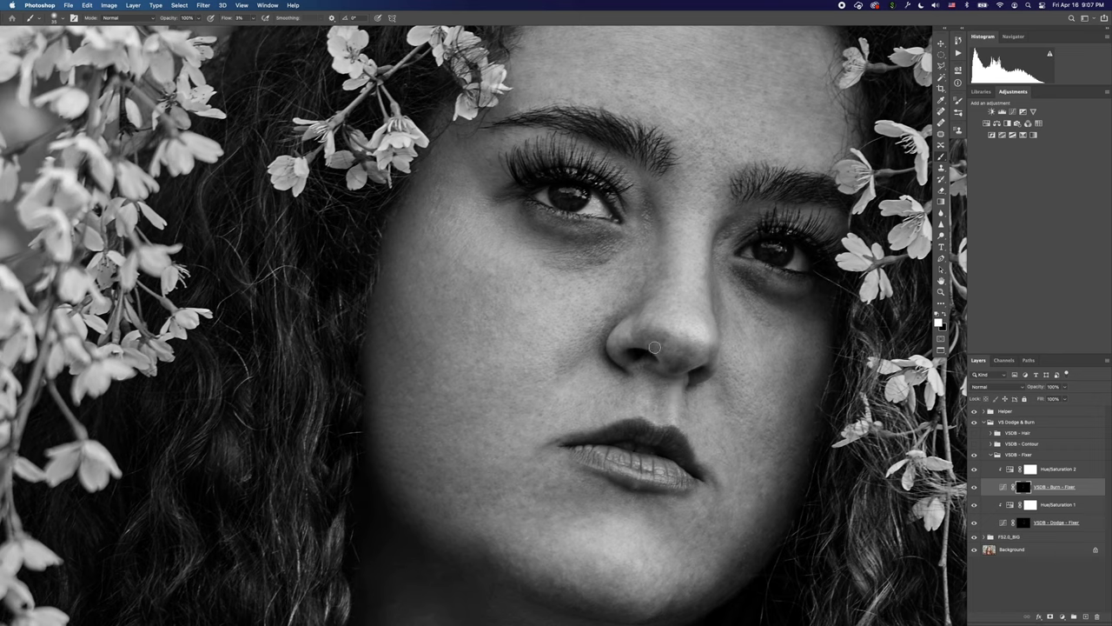
Dodge dark patches on the nose, between the eyes, under the eye and on the near cheek on the VSDB - Dodge - Fixer mask.
{"action": "left_click", "coordinate": [1028, 525]}
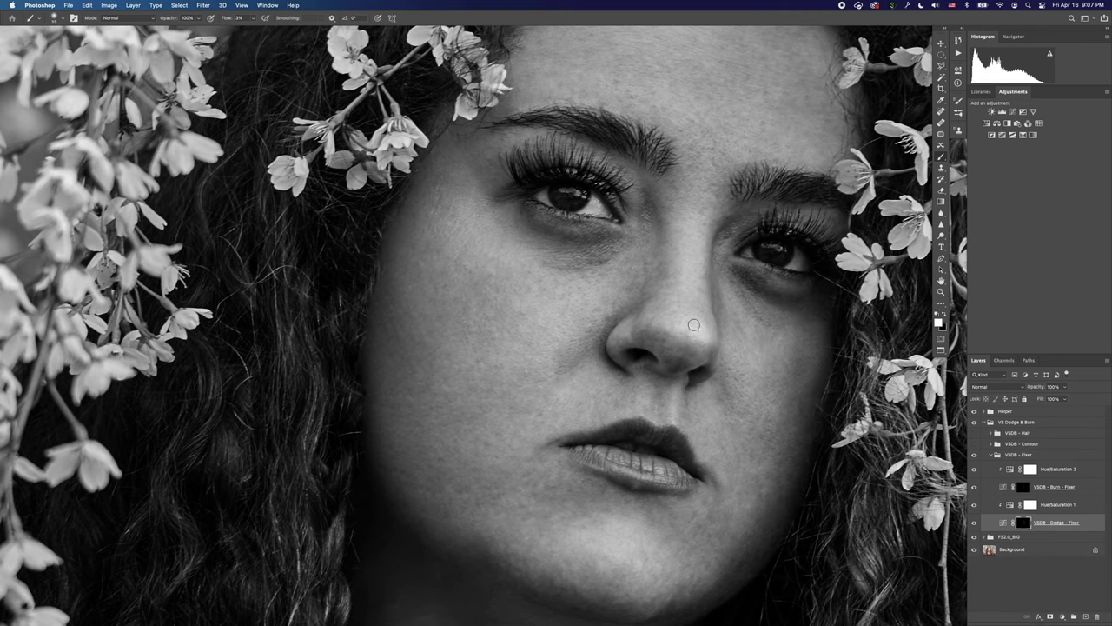
{"action": "scroll", "coordinate": [694, 325], "scroll_direction": "up", "scroll_amount": 5}
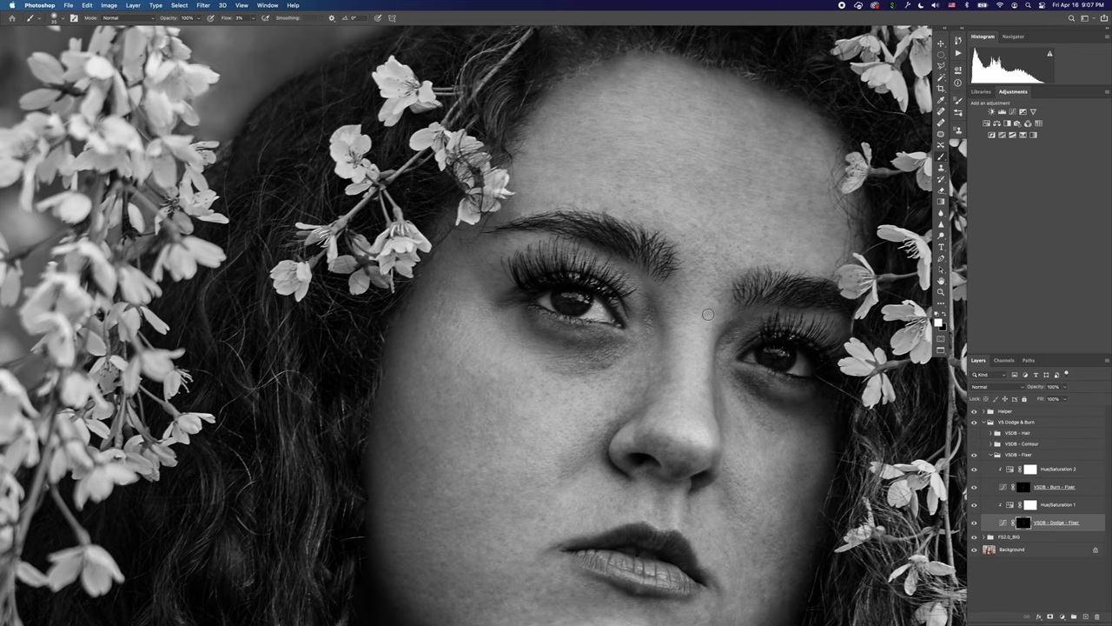
{"action": "scroll", "coordinate": [578, 376], "scroll_direction": "left", "scroll_amount": 5}
{"action": "scroll", "coordinate": [579, 376], "scroll_direction": "down", "scroll_amount": 3}
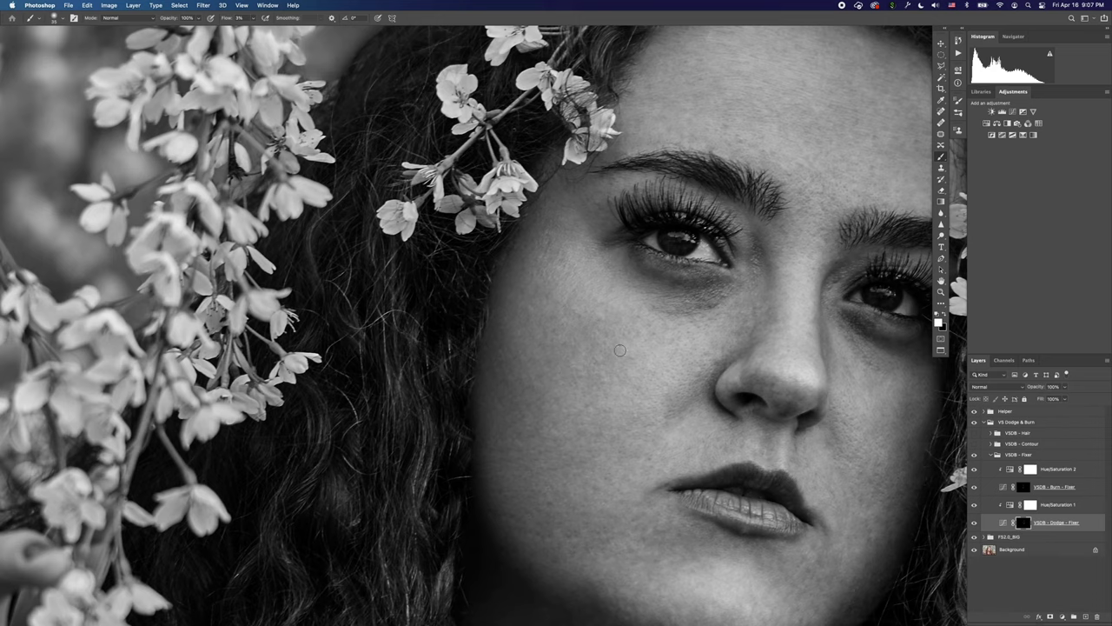
{"action": "scroll", "coordinate": [617, 339], "scroll_direction": "up", "scroll_amount": 1}
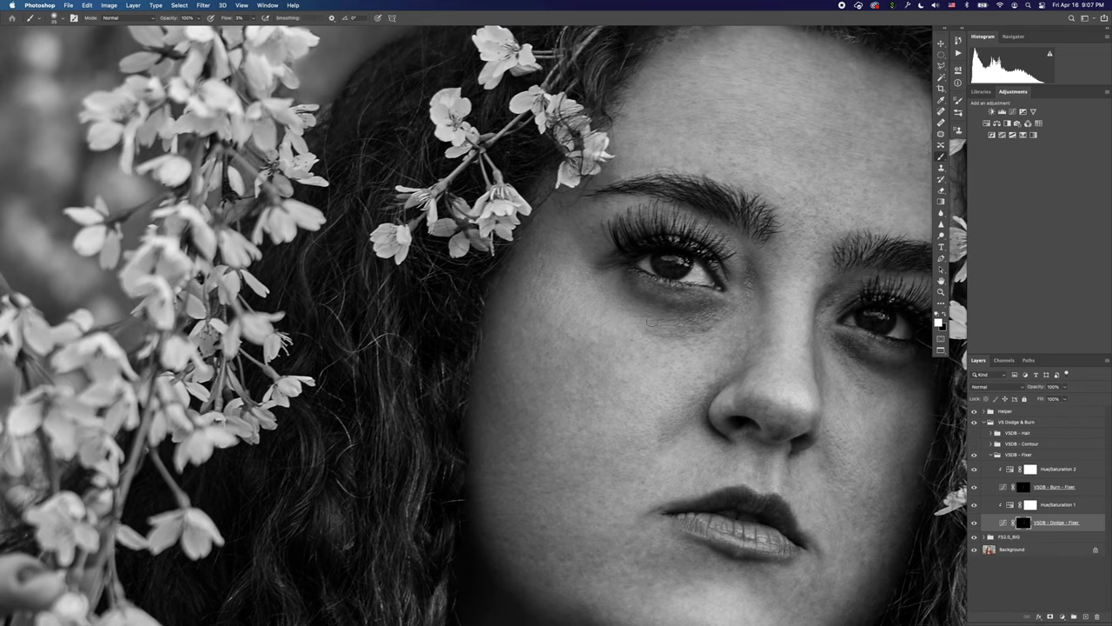
{"action": "scroll", "coordinate": [650, 324], "scroll_direction": "up", "scroll_amount": 2}
{"action": "scroll", "coordinate": [649, 325], "scroll_direction": "left", "scroll_amount": 1}
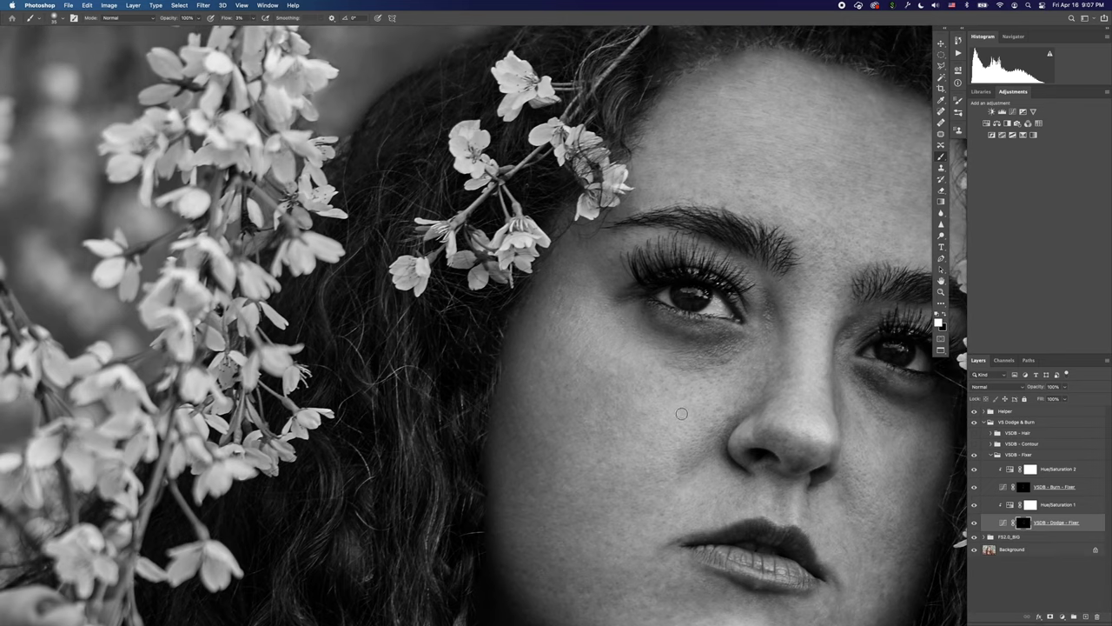
{"action": "left_click_drag", "start_coordinate": [644, 472], "coordinate": [652, 391]}
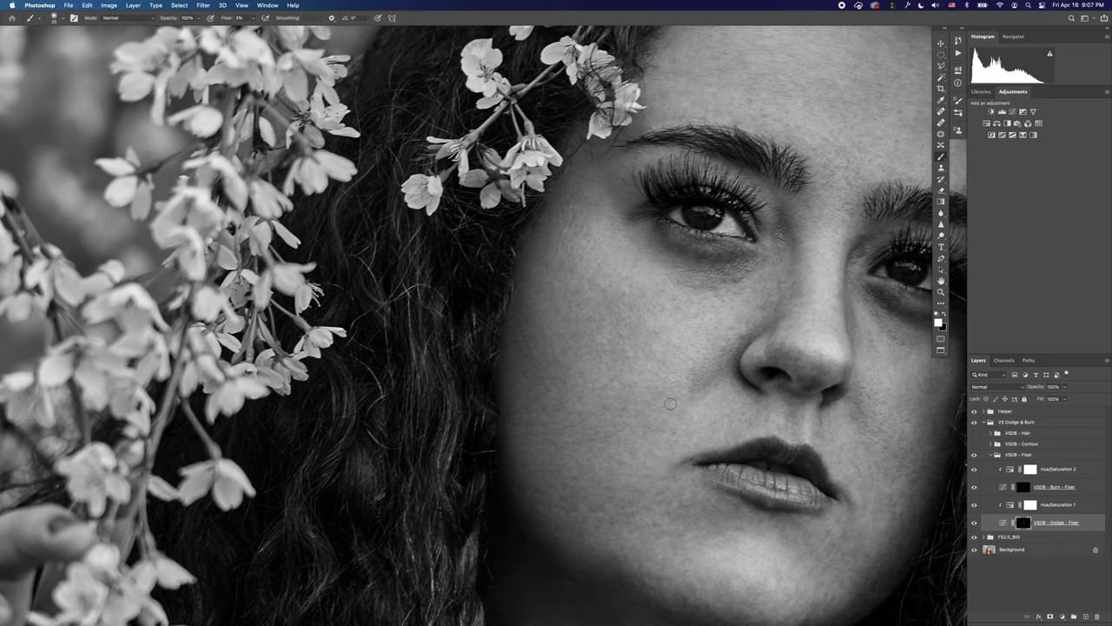
Dodge dark patches along the lower cheek, jawline and chin on the VSDB - Dodge - Fixer mask.
{"action": "scroll", "coordinate": [661, 395], "scroll_direction": "down", "scroll_amount": 5}
{"action": "scroll", "coordinate": [661, 395], "scroll_direction": "left", "scroll_amount": 1}
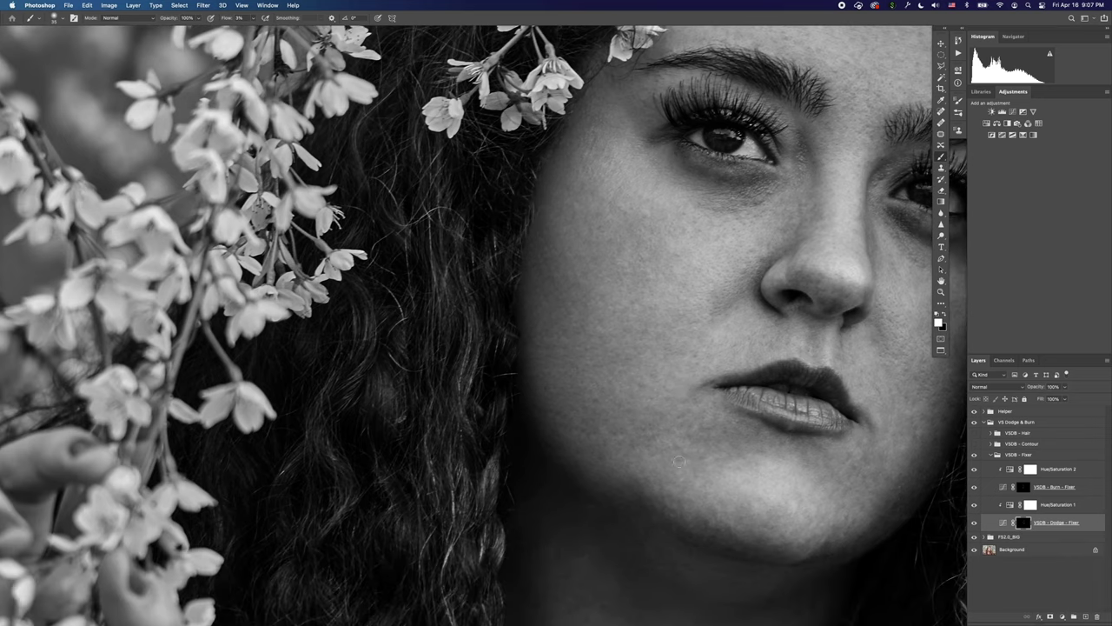
{"action": "scroll", "coordinate": [629, 425], "scroll_direction": "down", "scroll_amount": 5}
{"action": "scroll", "coordinate": [629, 425], "scroll_direction": "right", "scroll_amount": 3}
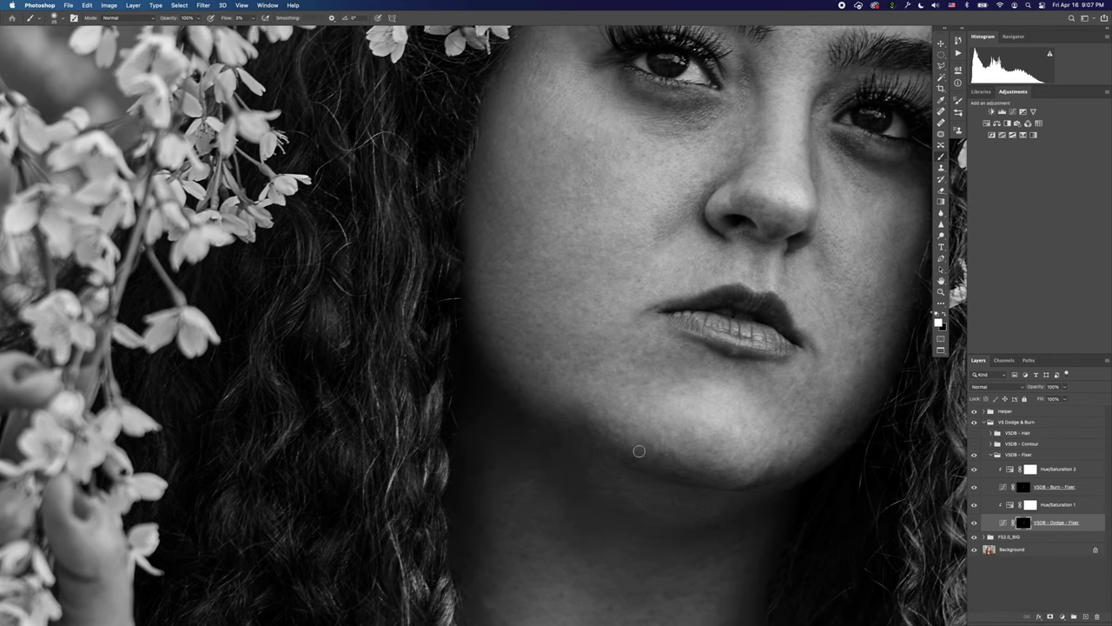
{"action": "scroll", "coordinate": [709, 456], "scroll_direction": "down", "scroll_amount": 2}
{"action": "scroll", "coordinate": [708, 456], "scroll_direction": "right", "scroll_amount": 7}
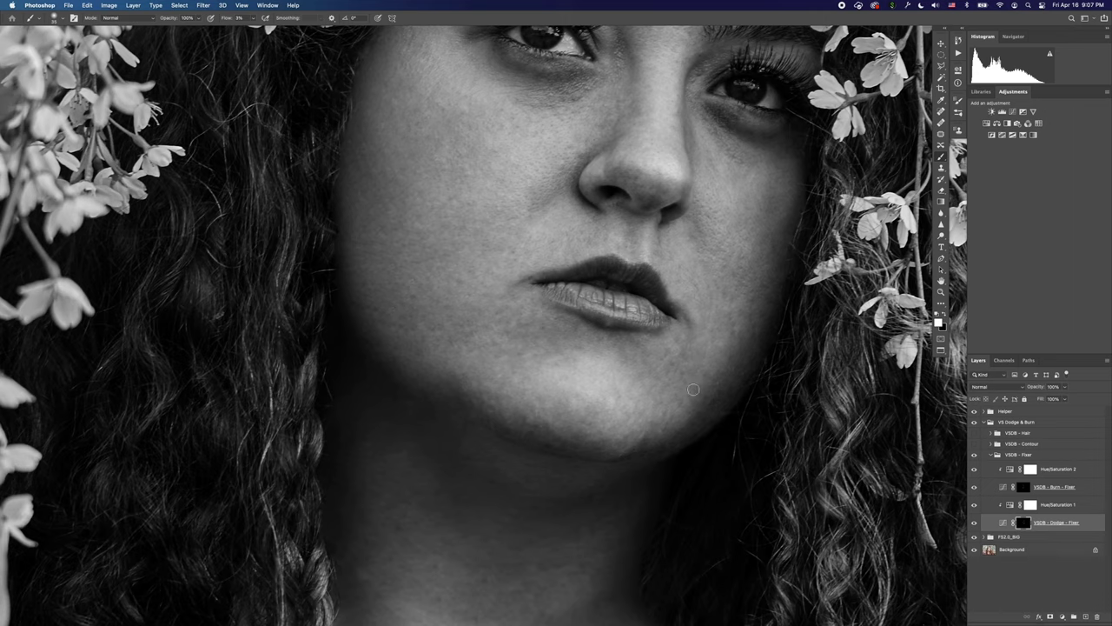
Dodge dark patches on the far cheek between the eye and mouth on the VSDB - Dodge - Fixer mask.
{"action": "scroll", "coordinate": [688, 393], "scroll_direction": "up", "scroll_amount": 3}
{"action": "scroll", "coordinate": [654, 405], "scroll_direction": "right", "scroll_amount": 4}
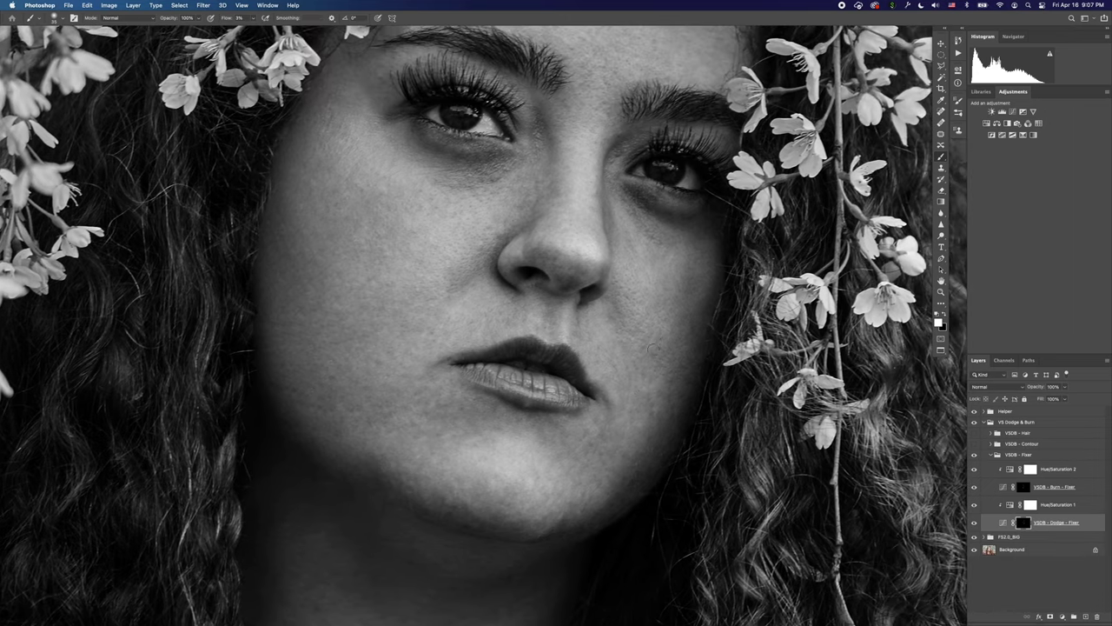
{"action": "scroll", "coordinate": [658, 367], "scroll_direction": "up", "scroll_amount": 2}
{"action": "scroll", "coordinate": [643, 382], "scroll_direction": "right", "scroll_amount": 2}
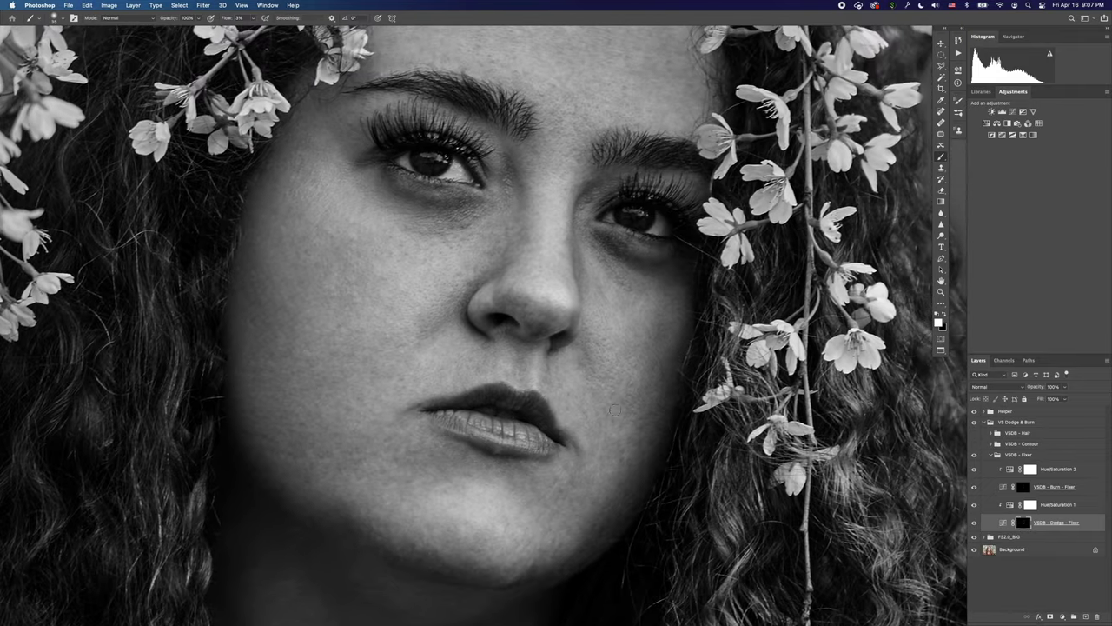
{"action": "scroll", "coordinate": [621, 404], "scroll_direction": "up", "scroll_amount": 3}
{"action": "scroll", "coordinate": [622, 404], "scroll_direction": "right", "scroll_amount": 1}
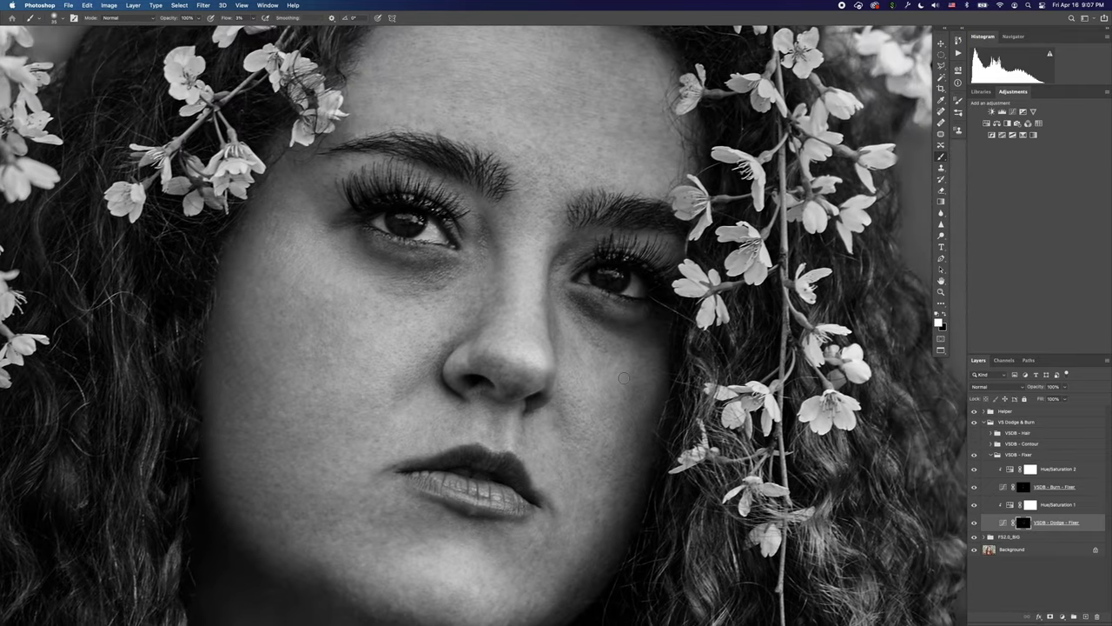
{"action": "scroll", "coordinate": [603, 427], "scroll_direction": "up", "scroll_amount": 2}
{"action": "scroll", "coordinate": [603, 426], "scroll_direction": "left", "scroll_amount": 2}
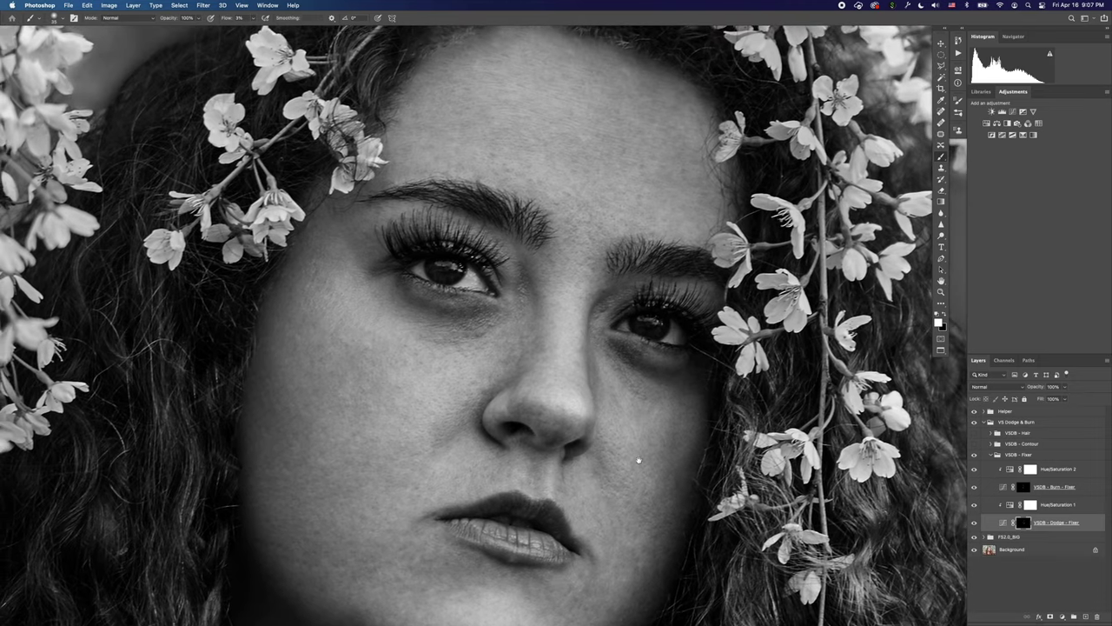
Examine the near cheek, chin and neck for remaining uneven tones.
{"action": "scroll", "coordinate": [645, 460], "scroll_direction": "down", "scroll_amount": 3}
{"action": "scroll", "coordinate": [646, 460], "scroll_direction": "left", "scroll_amount": 2}
{"action": "scroll", "coordinate": [662, 402], "scroll_direction": "left", "scroll_amount": 4}
{"action": "scroll", "coordinate": [621, 360], "scroll_direction": "down", "scroll_amount": 3}
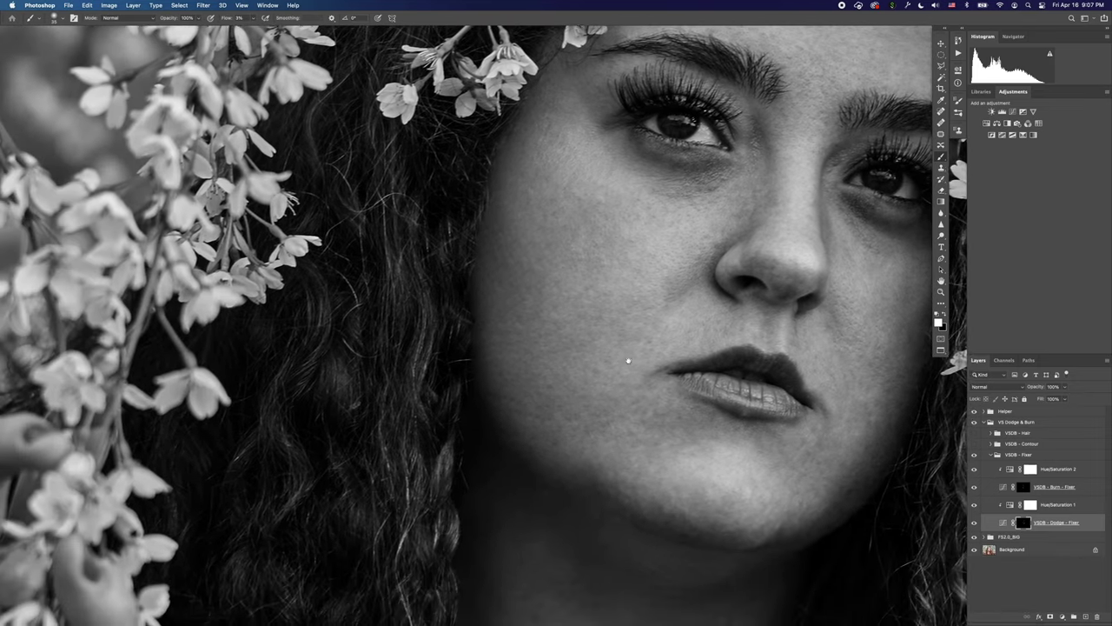
{"action": "scroll", "coordinate": [627, 357], "scroll_direction": "down", "scroll_amount": 3}
{"action": "scroll", "coordinate": [663, 387], "scroll_direction": "right", "scroll_amount": 3}
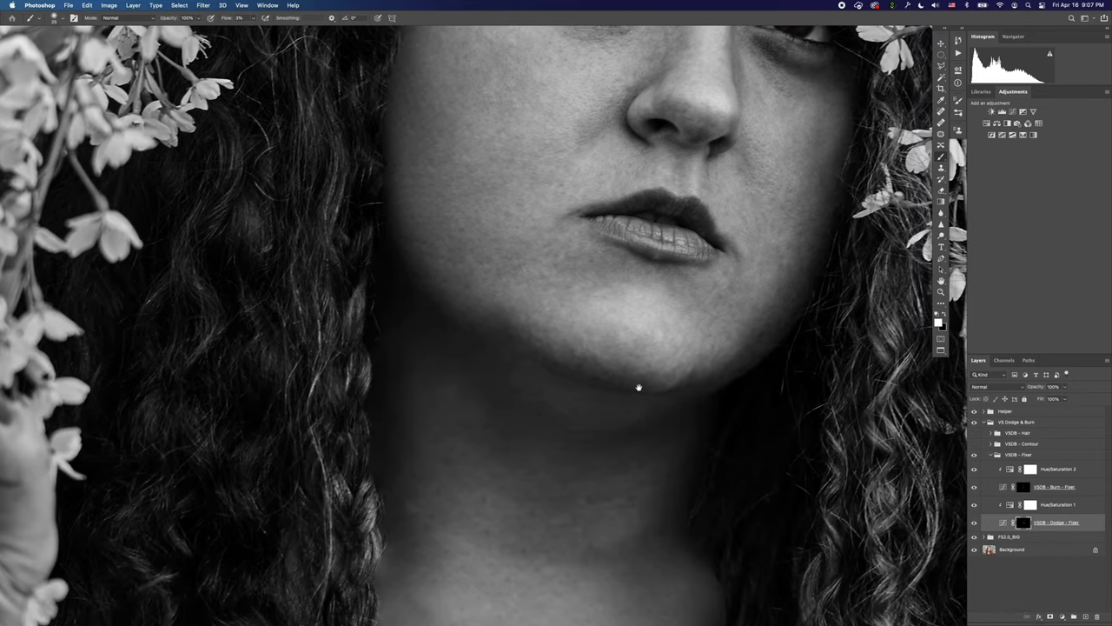
{"action": "scroll", "coordinate": [631, 387], "scroll_direction": "up", "scroll_amount": 2}
{"action": "scroll", "coordinate": [646, 425], "scroll_direction": "up", "scroll_amount": 2}
{"action": "scroll", "coordinate": [640, 467], "scroll_direction": "down", "scroll_amount": 6}
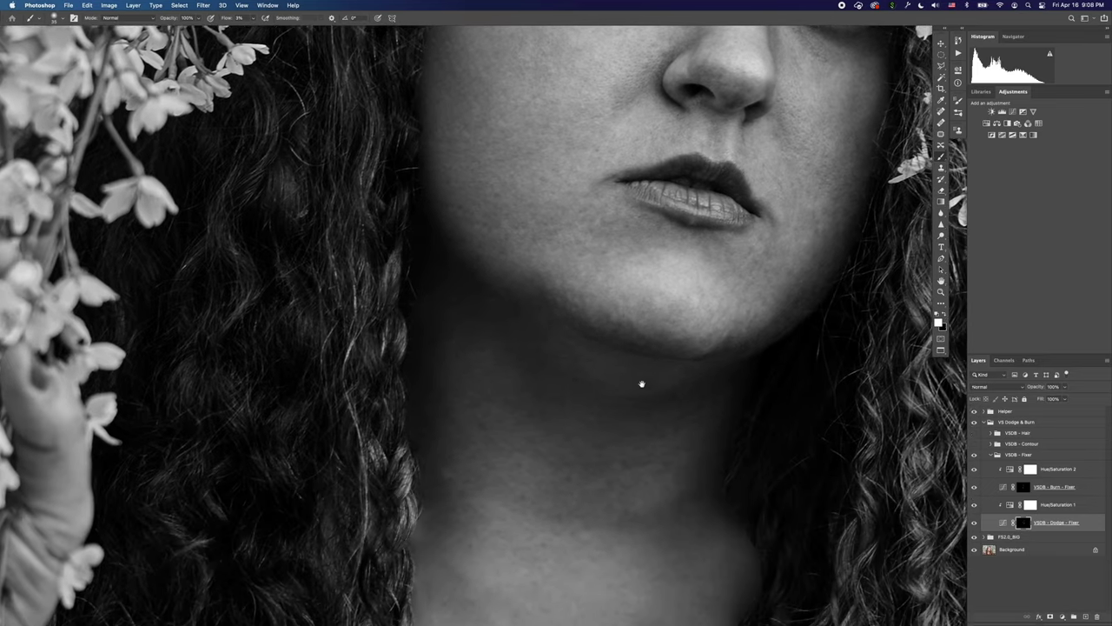
{"action": "scroll", "coordinate": [633, 401], "scroll_direction": "down", "scroll_amount": 1}
{"action": "scroll", "coordinate": [588, 527], "scroll_direction": "up", "scroll_amount": 5}
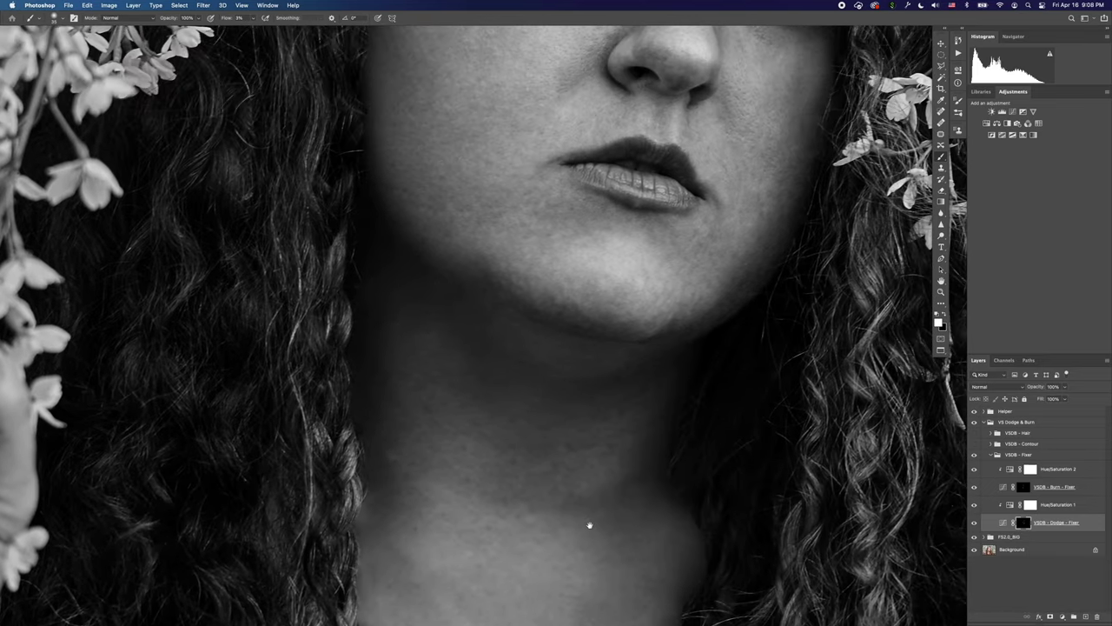
Examine the face from the neck up to the forehead for remaining uneven tones.
{"action": "scroll", "coordinate": [608, 370], "scroll_direction": "right", "scroll_amount": 1}
{"action": "scroll", "coordinate": [605, 340], "scroll_direction": "up", "scroll_amount": 5}
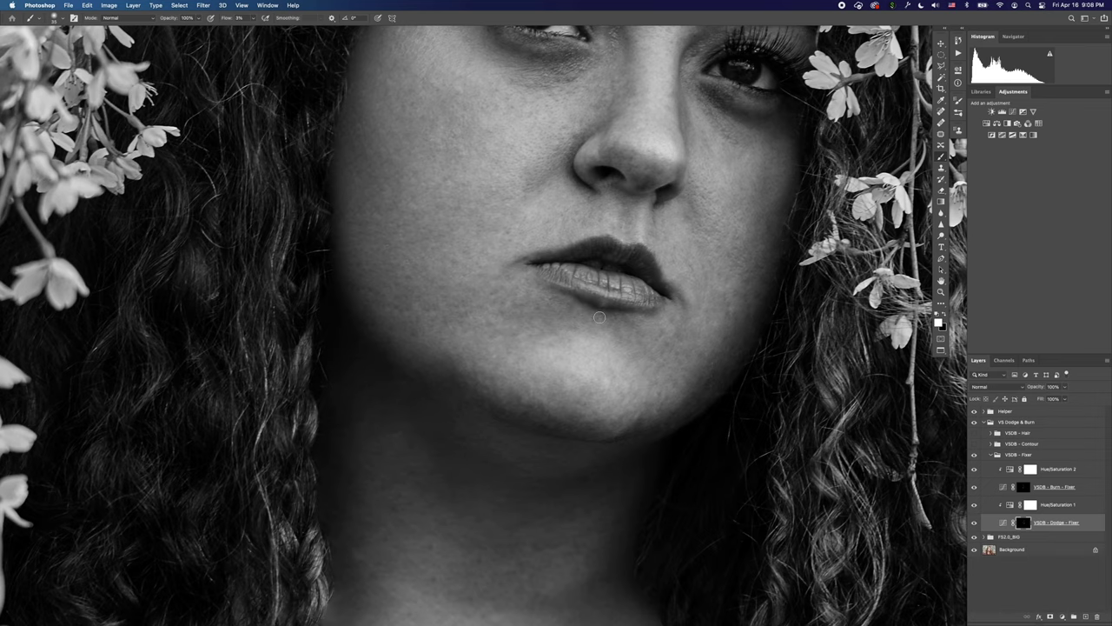
{"action": "scroll", "coordinate": [611, 318], "scroll_direction": "up", "scroll_amount": 4}
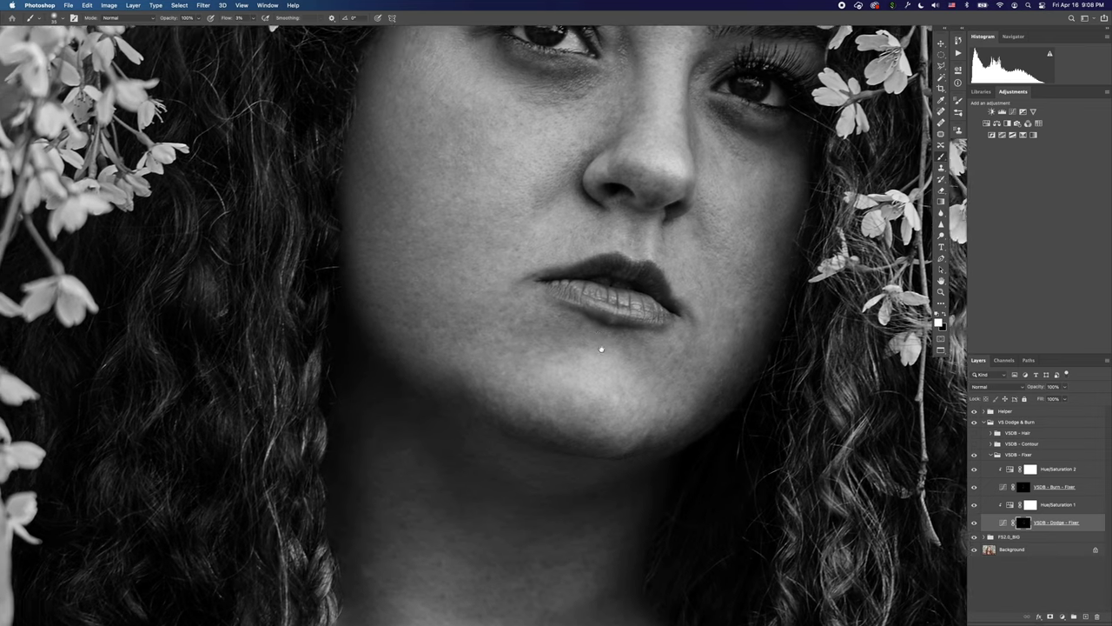
{"action": "scroll", "coordinate": [594, 400], "scroll_direction": "up", "scroll_amount": 3}
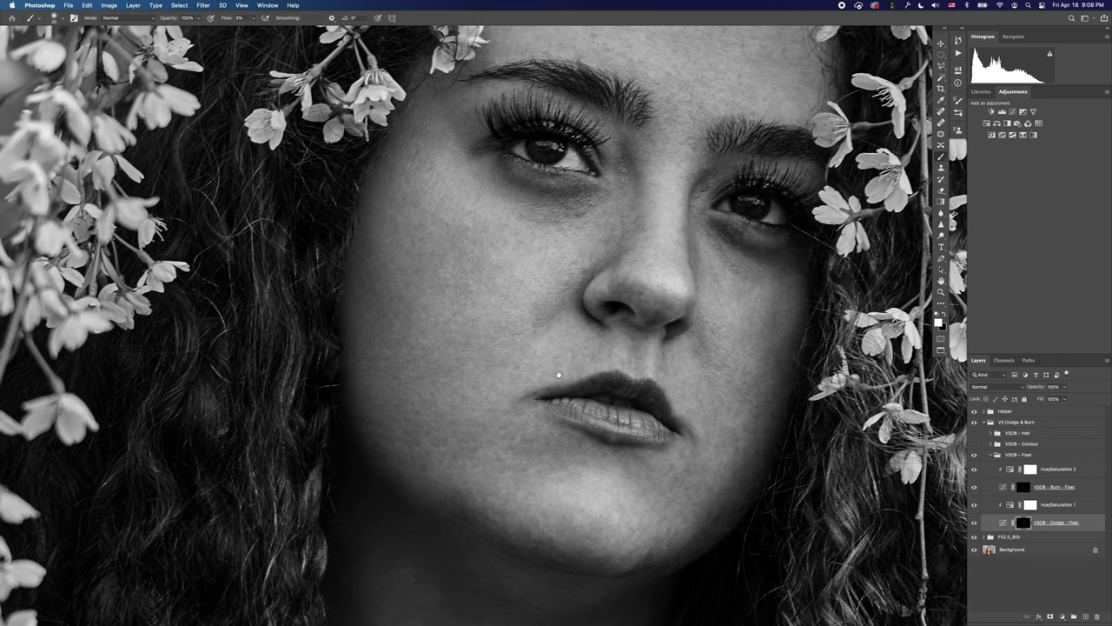
{"action": "scroll", "coordinate": [559, 375], "scroll_direction": "left", "scroll_amount": 1}
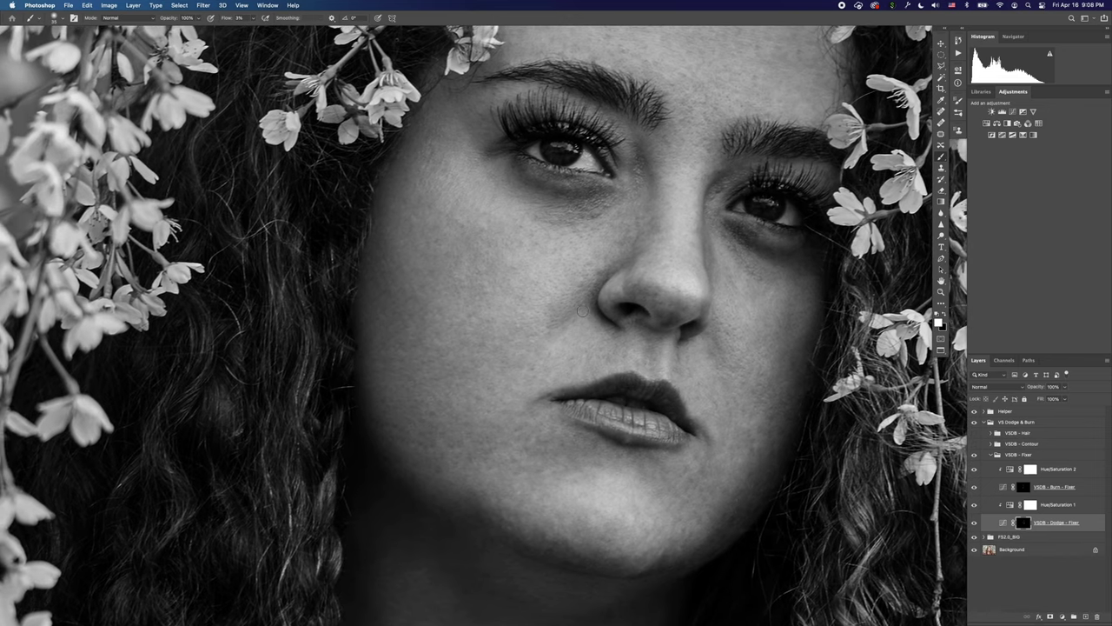
{"action": "scroll", "coordinate": [565, 361], "scroll_direction": "up", "scroll_amount": 2}
{"action": "scroll", "coordinate": [565, 361], "scroll_direction": "left", "scroll_amount": 1}
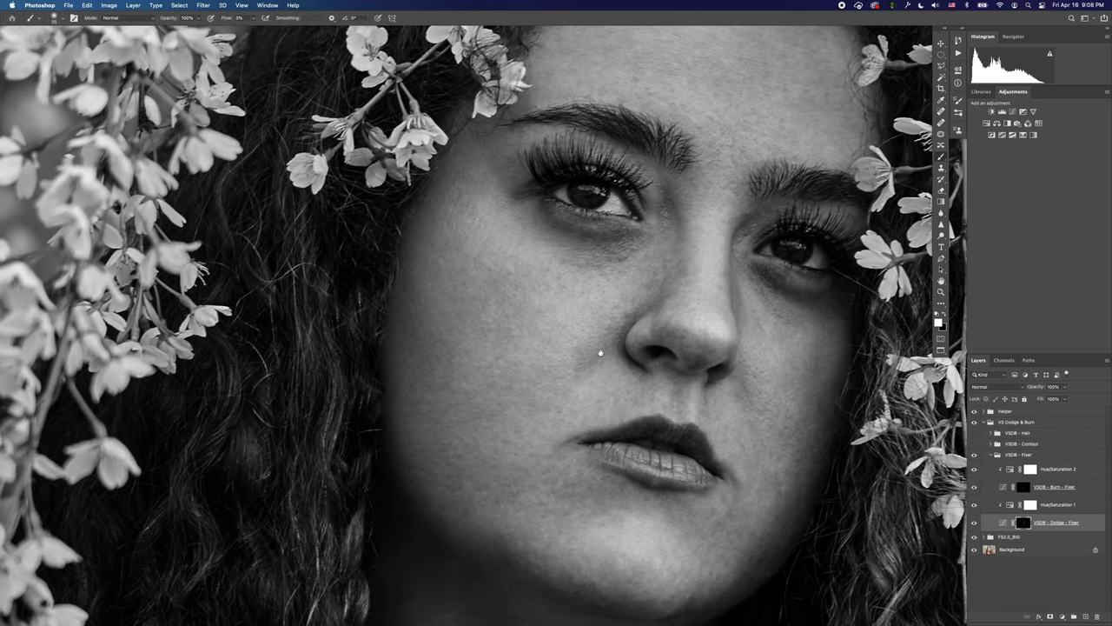
{"action": "scroll", "coordinate": [600, 352], "scroll_direction": "up", "scroll_amount": 4}
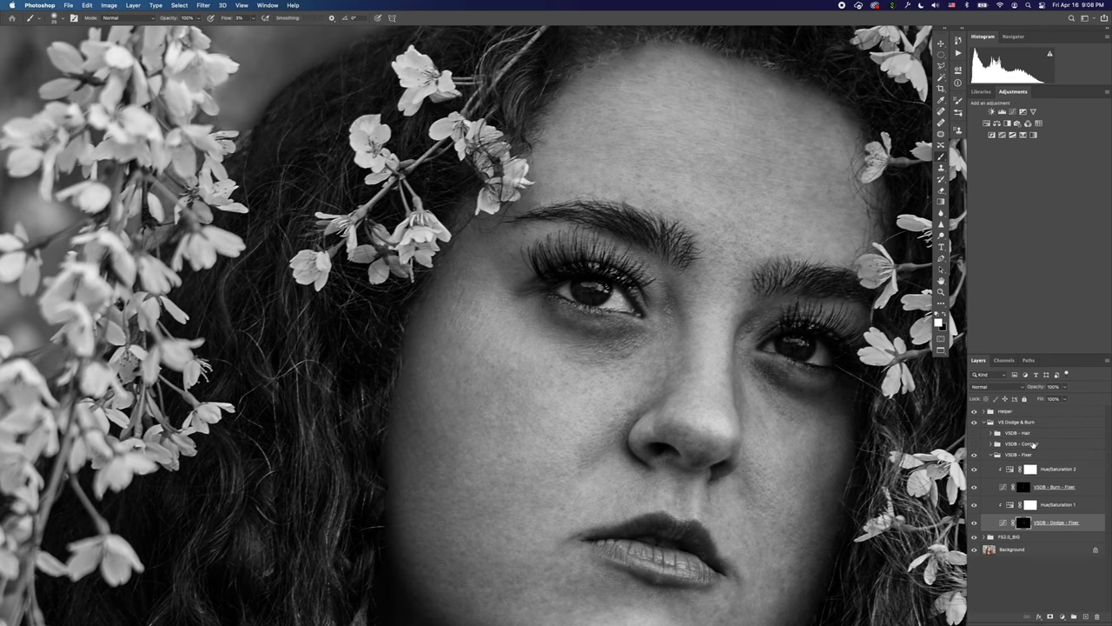
Inspect the VSDB - Dodge - Fixer and VSDB - Burn - Fixer masks on their own, finishing with the Dodge mask active.
{"action": "left_click", "coordinate": [1023, 489]}
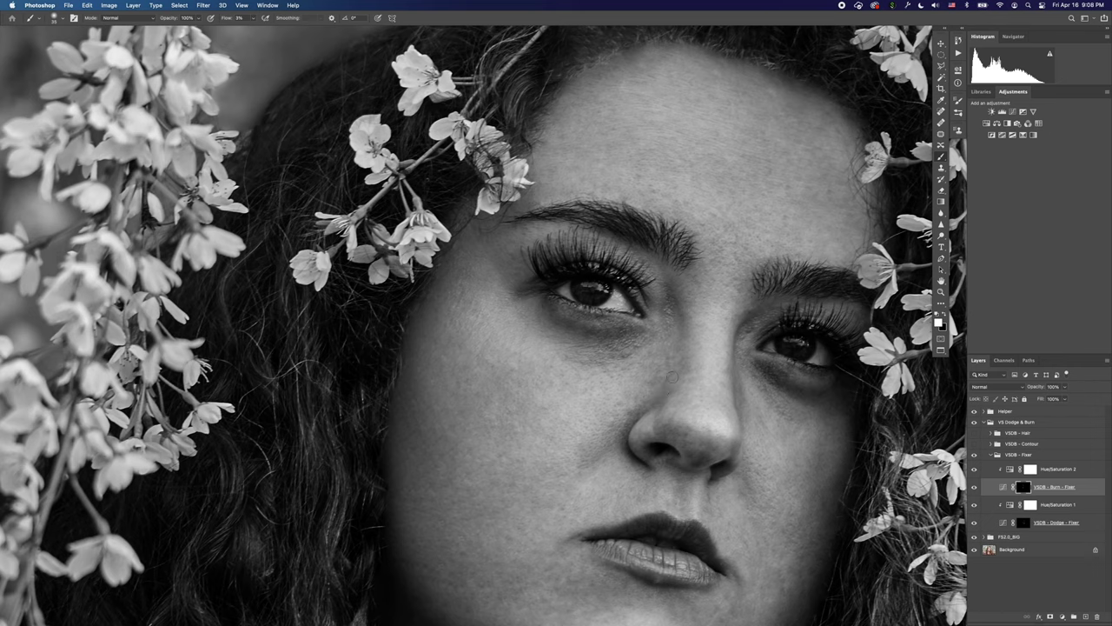
{"action": "left_click", "coordinate": [1025, 524]}
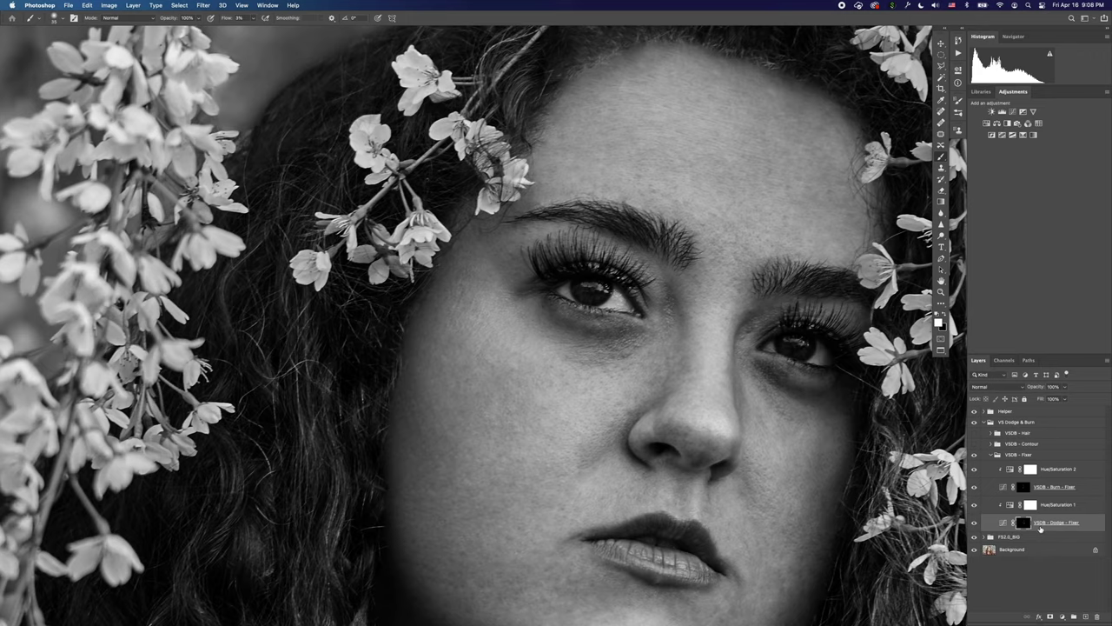
{"action": "left_click", "coordinate": [1024, 522], "text": "alt"}
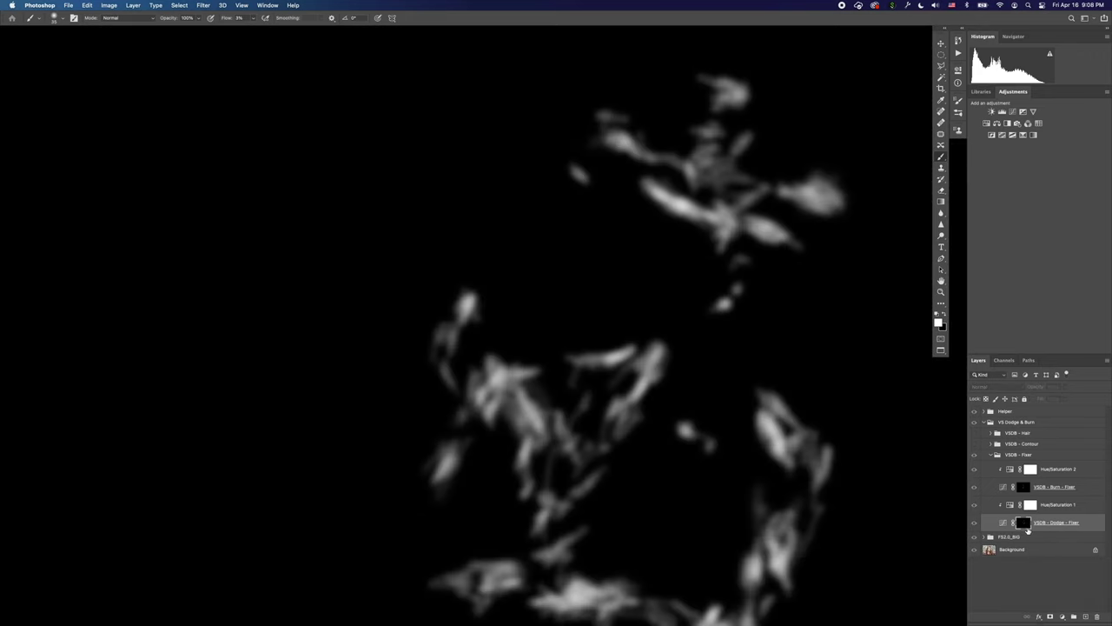
{"action": "left_click", "coordinate": [1026, 490]}
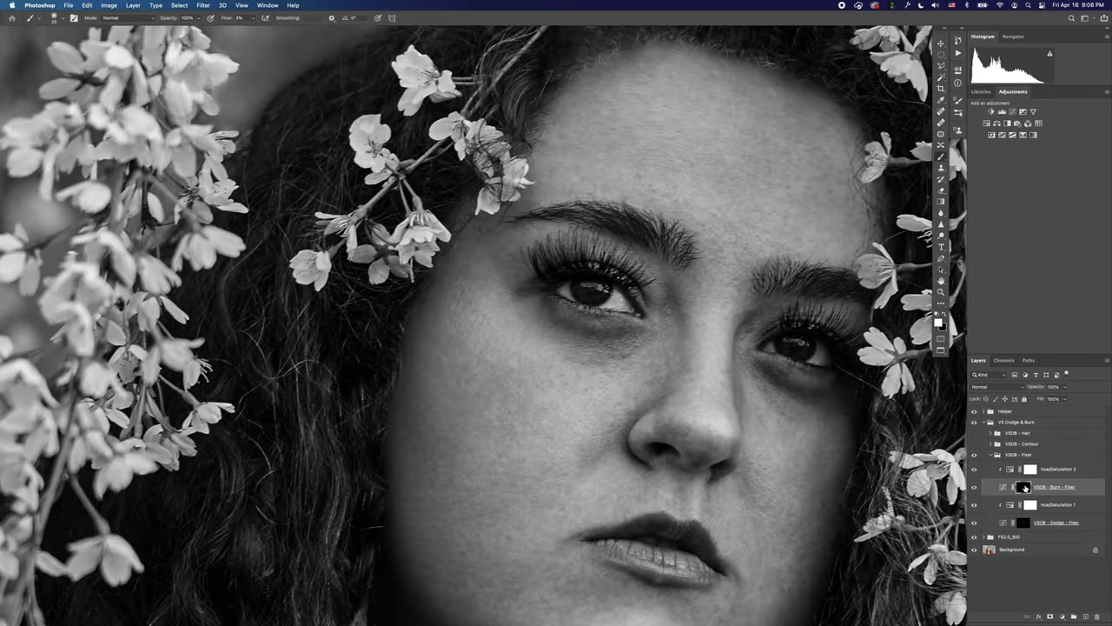
{"action": "left_click", "coordinate": [1026, 490], "text": "alt"}
{"action": "left_click", "coordinate": [1028, 491], "text": "alt"}
{"action": "left_click", "coordinate": [1024, 524]}
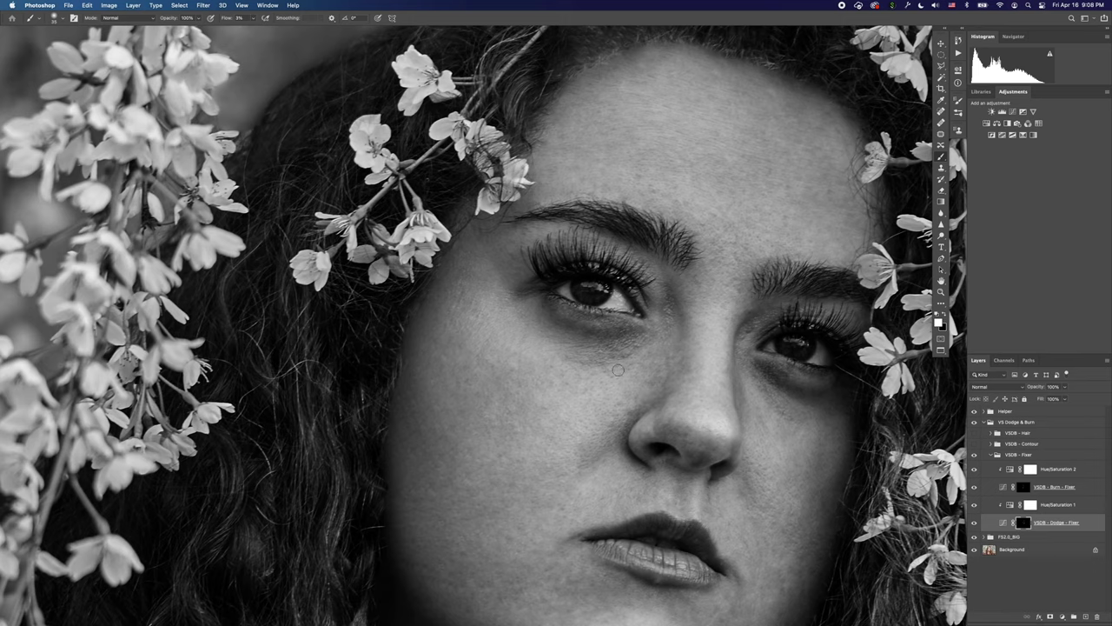
Adjust the brush size and dodge dark patches under the near eye and on the near cheek on the VSDB - Dodge - Fixer mask.
{"action": "key", "text": "bracketleft"}
{"action": "key", "text": "bracketleft"}
{"action": "scroll", "coordinate": [541, 493], "scroll_direction": "down", "scroll_amount": 5}
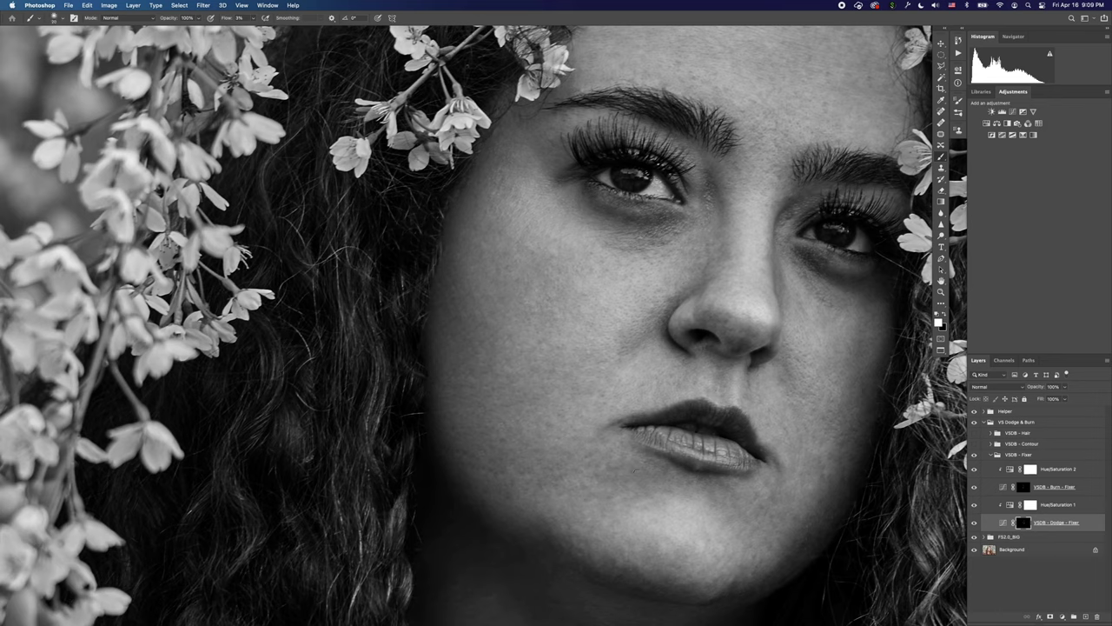
{"action": "key", "text": "["}
{"action": "key", "text": "["}
{"action": "key", "text": "["}
{"action": "key", "text": "["}
{"action": "key", "text": "bracketright"}
{"action": "key", "text": "bracketright"}
{"action": "left_click_drag", "start_coordinate": [616, 442], "coordinate": [494, 469]}
{"action": "left_click_drag", "start_coordinate": [627, 396], "coordinate": [509, 441]}
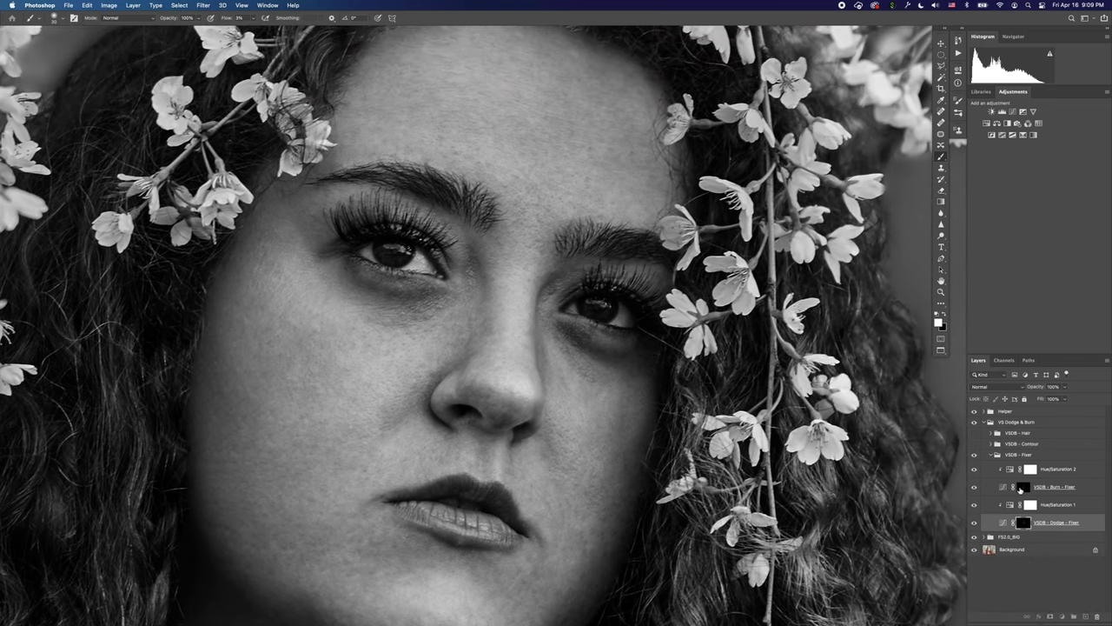
Burn bright patches on the far cheek on the Burn - Fixer mask and dodge dark patches around the chin on the Dodge - Fixer mask.
{"action": "left_click", "coordinate": [1018, 488]}
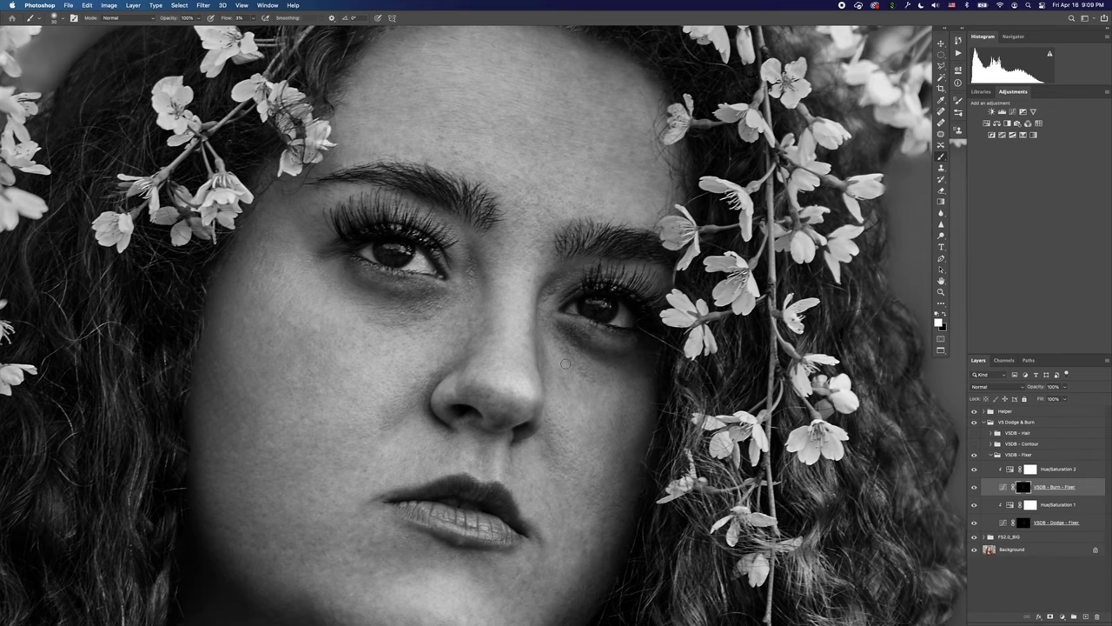
{"action": "scroll", "coordinate": [569, 374], "scroll_direction": "down", "scroll_amount": 3}
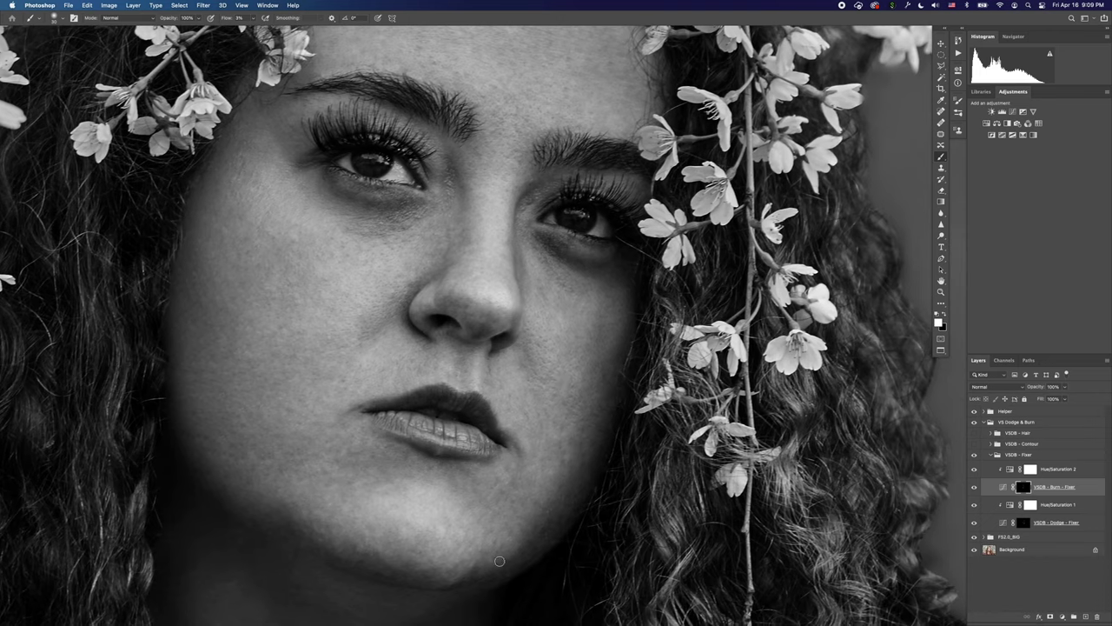
{"action": "left_click", "coordinate": [1054, 522]}
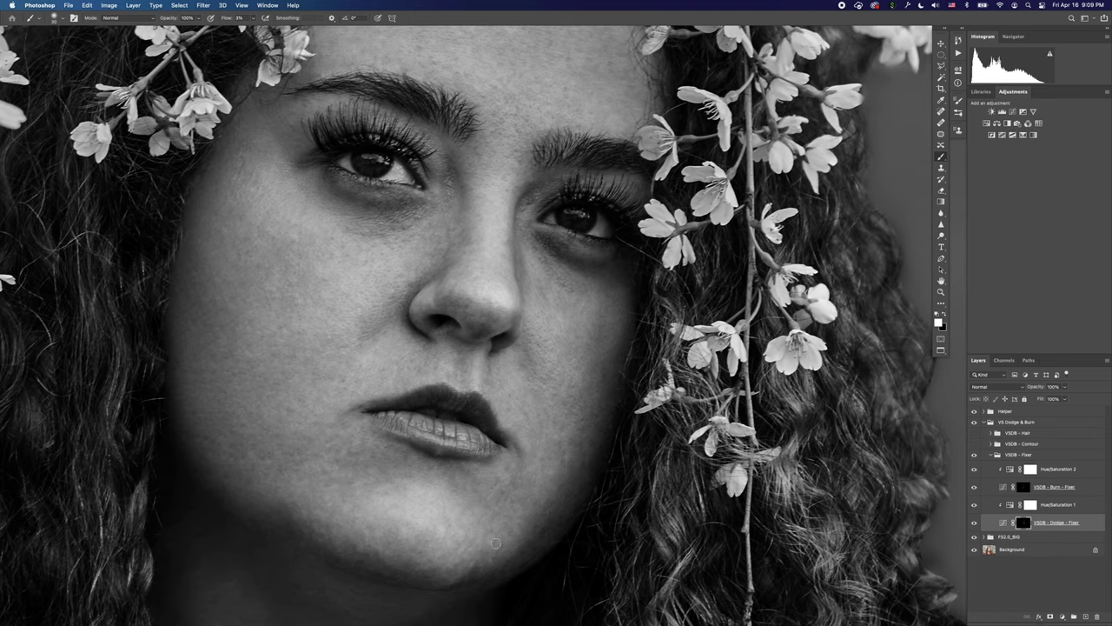
{"action": "scroll", "coordinate": [484, 544], "scroll_direction": "left", "scroll_amount": 3}
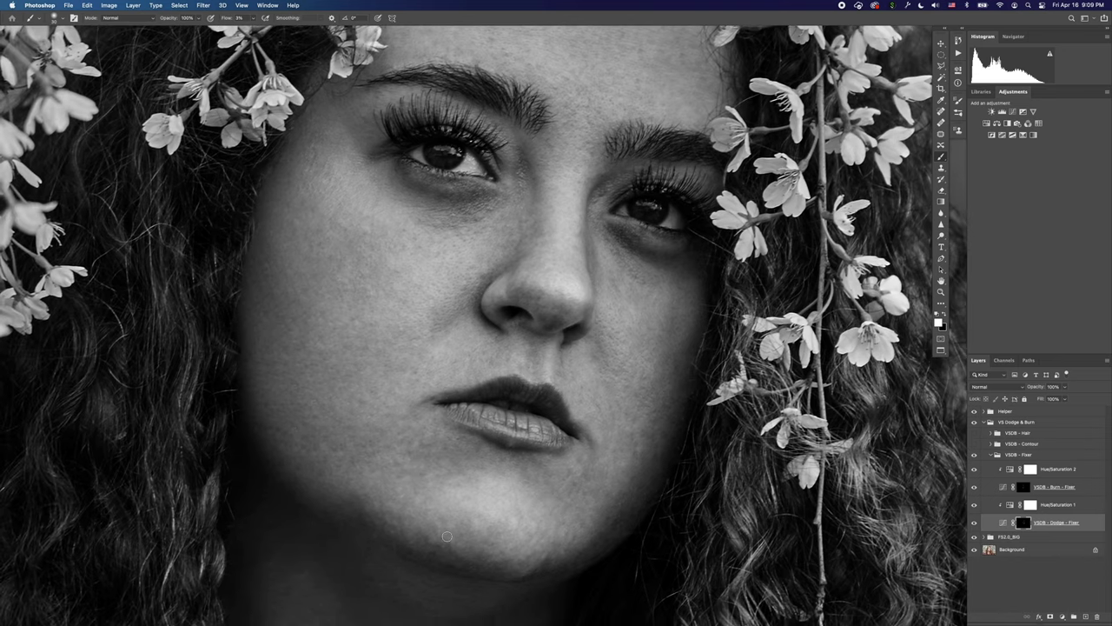
{"action": "scroll", "coordinate": [452, 523], "scroll_direction": "left", "scroll_amount": 2}
{"action": "scroll", "coordinate": [498, 510], "scroll_direction": "left", "scroll_amount": 3}
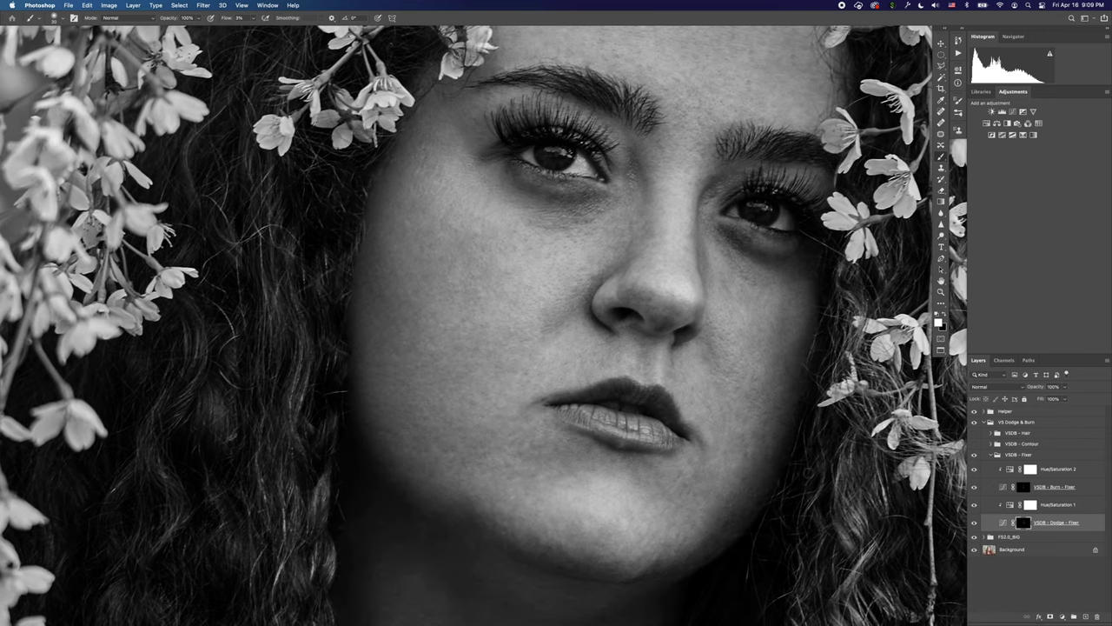
Burn bright patches from the near jaw and lower cheek up to the temple on the VSDB - Burn - Fixer mask.
{"action": "left_click", "coordinate": [1023, 488]}
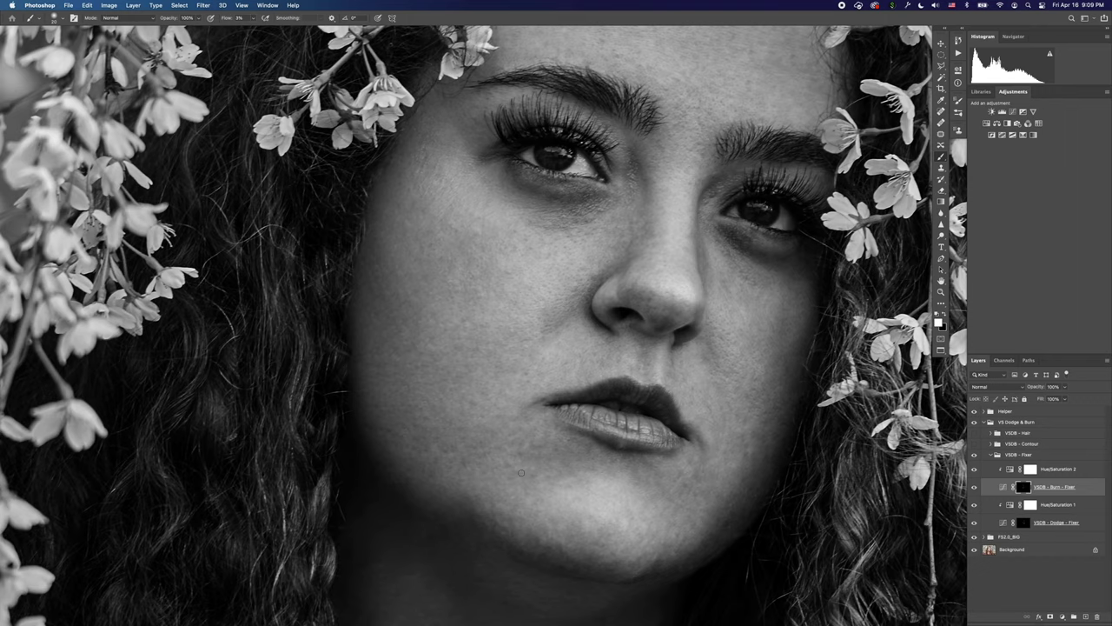
{"action": "scroll", "coordinate": [484, 477], "scroll_direction": "left", "scroll_amount": 5}
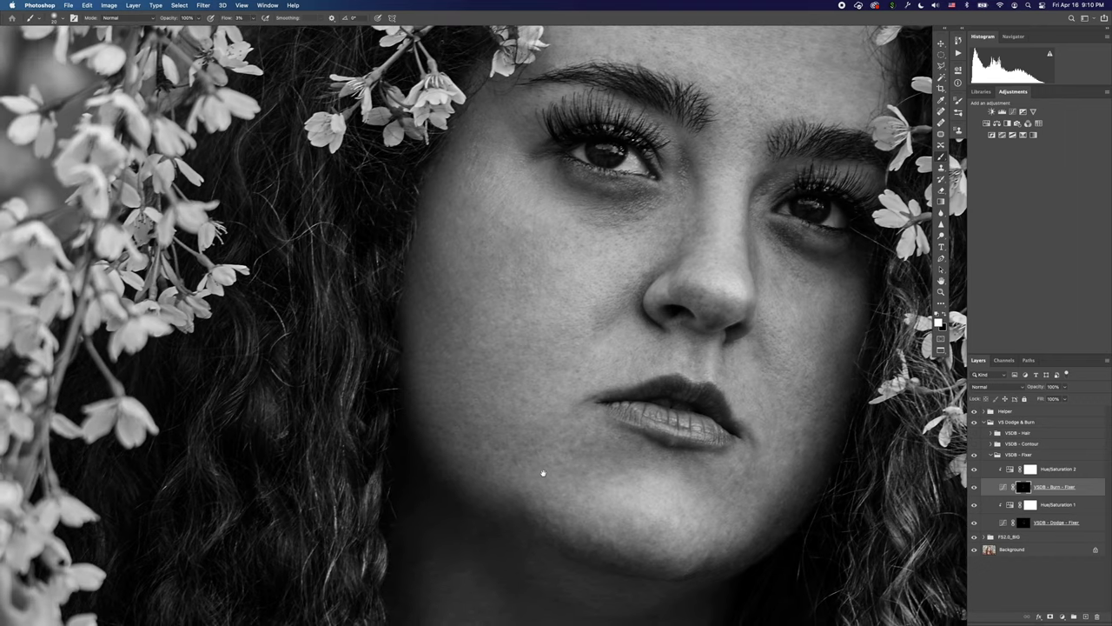
{"action": "scroll", "coordinate": [625, 474], "scroll_direction": "left", "scroll_amount": 1}
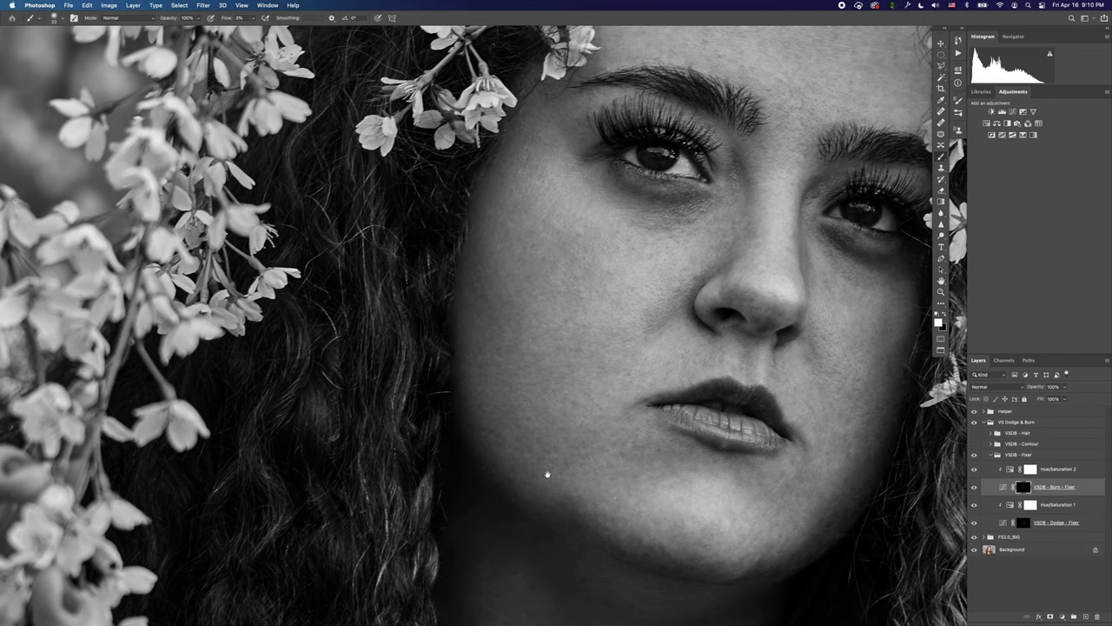
{"action": "scroll", "coordinate": [547, 473], "scroll_direction": "left", "scroll_amount": 2}
{"action": "scroll", "coordinate": [548, 473], "scroll_direction": "up", "scroll_amount": 1}
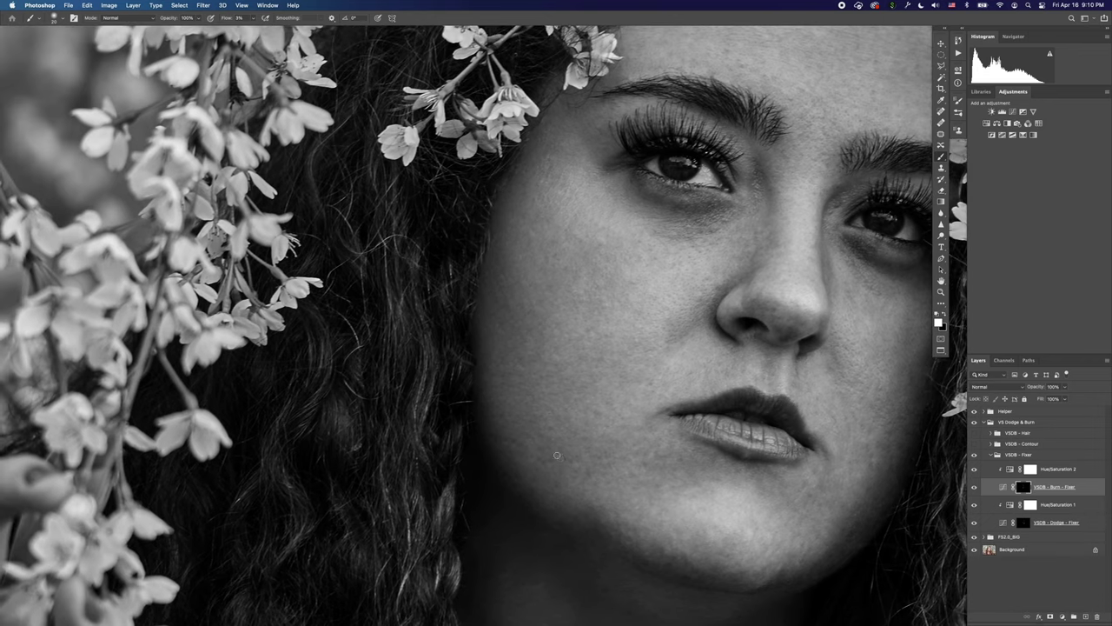
{"action": "scroll", "coordinate": [632, 471], "scroll_direction": "up", "scroll_amount": 5}
{"action": "scroll", "coordinate": [633, 471], "scroll_direction": "right", "scroll_amount": 1}
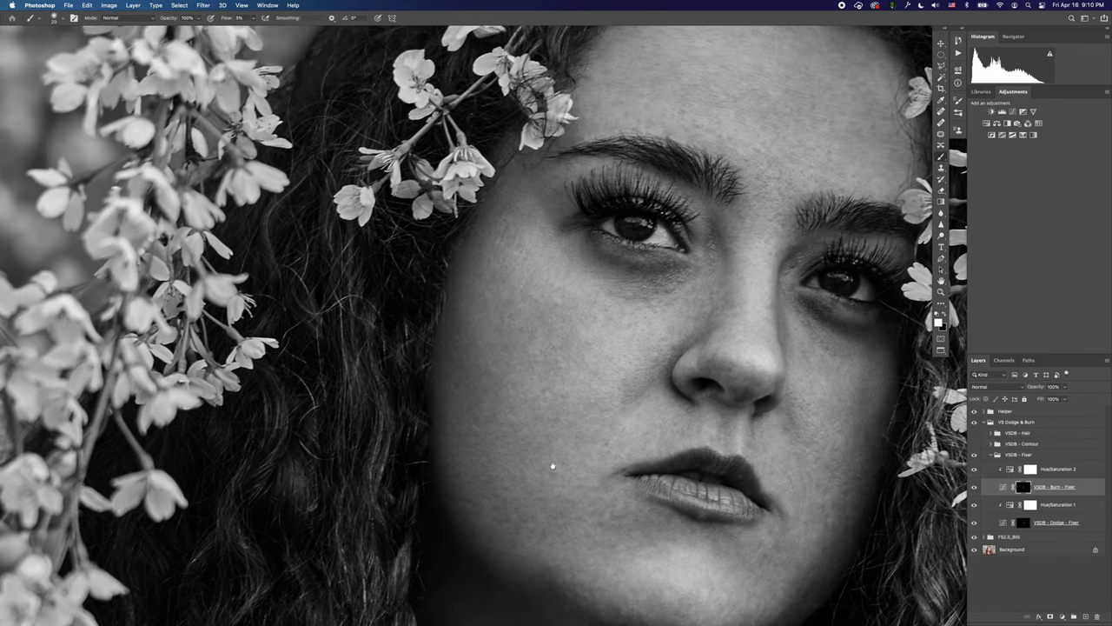
{"action": "scroll", "coordinate": [554, 417], "scroll_direction": "up", "scroll_amount": 1}
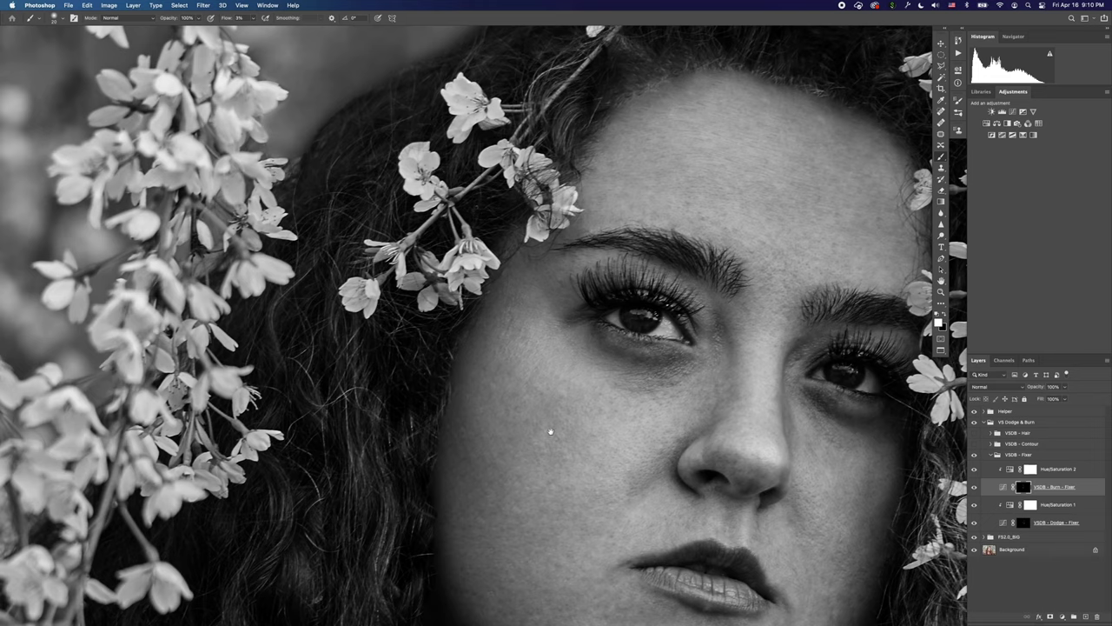
{"action": "scroll", "coordinate": [550, 431], "scroll_direction": "up", "scroll_amount": 1}
{"action": "scroll", "coordinate": [550, 431], "scroll_direction": "right", "scroll_amount": 1}
{"action": "scroll", "coordinate": [538, 460], "scroll_direction": "up", "scroll_amount": 1}
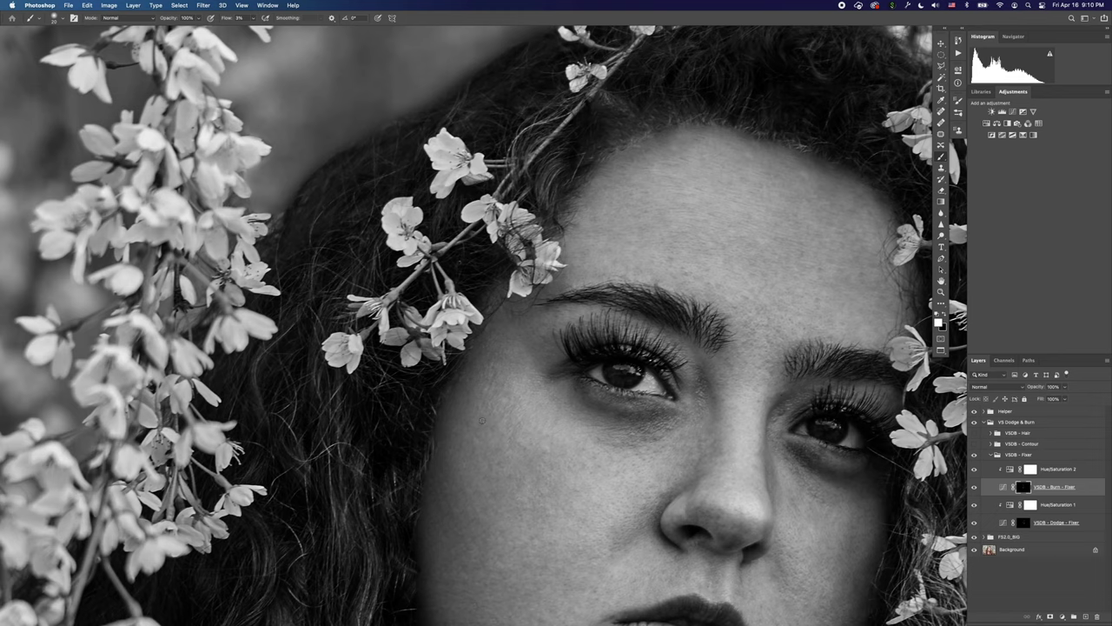
Dodge remaining dark patches on the near cheek, nose bridge and forehead on the VSDB - Dodge - Fixer mask.
{"action": "left_click", "coordinate": [1018, 524]}
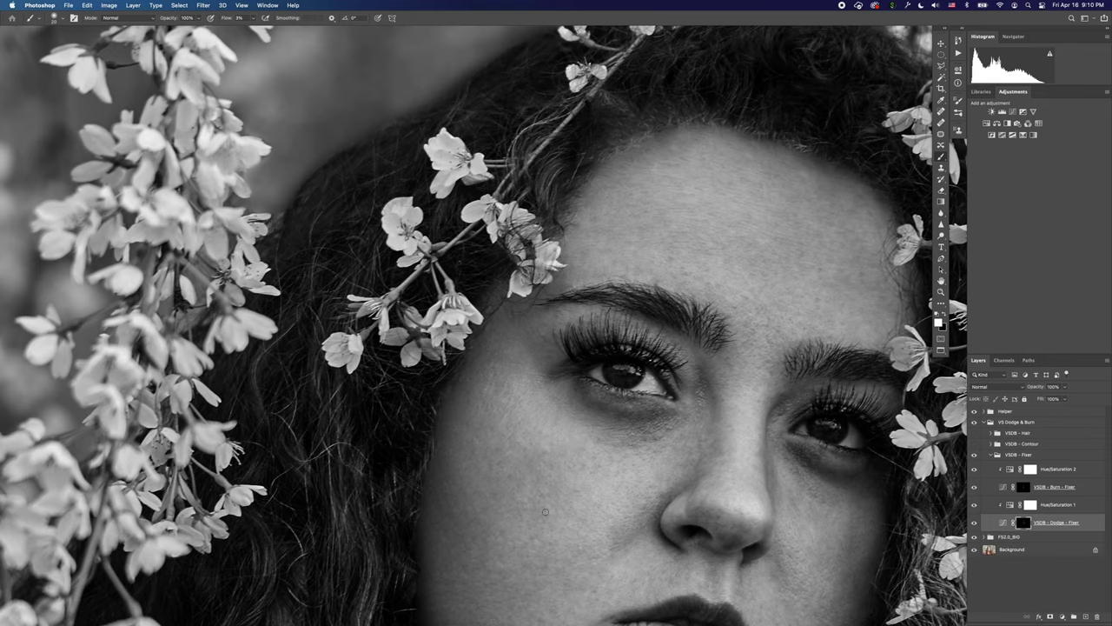
{"action": "scroll", "coordinate": [539, 510], "scroll_direction": "down", "scroll_amount": 5}
{"action": "scroll", "coordinate": [486, 379], "scroll_direction": "down", "scroll_amount": 2}
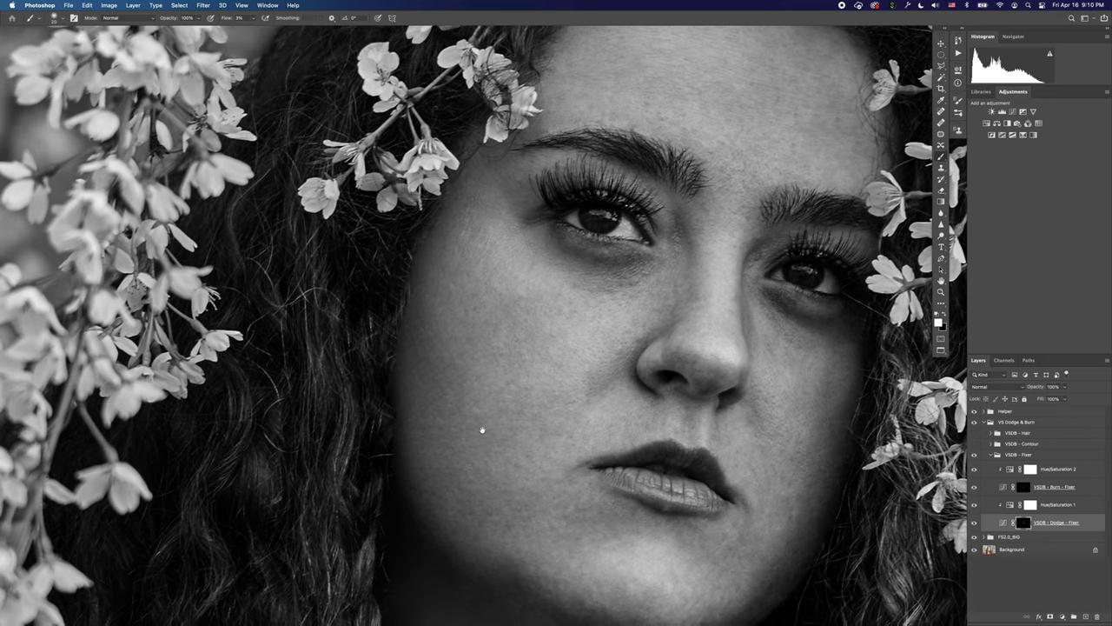
{"action": "scroll", "coordinate": [524, 397], "scroll_direction": "up", "scroll_amount": 2}
{"action": "scroll", "coordinate": [524, 397], "scroll_direction": "right", "scroll_amount": 3}
{"action": "scroll", "coordinate": [502, 408], "scroll_direction": "up", "scroll_amount": 2}
{"action": "scroll", "coordinate": [501, 408], "scroll_direction": "right", "scroll_amount": 2}
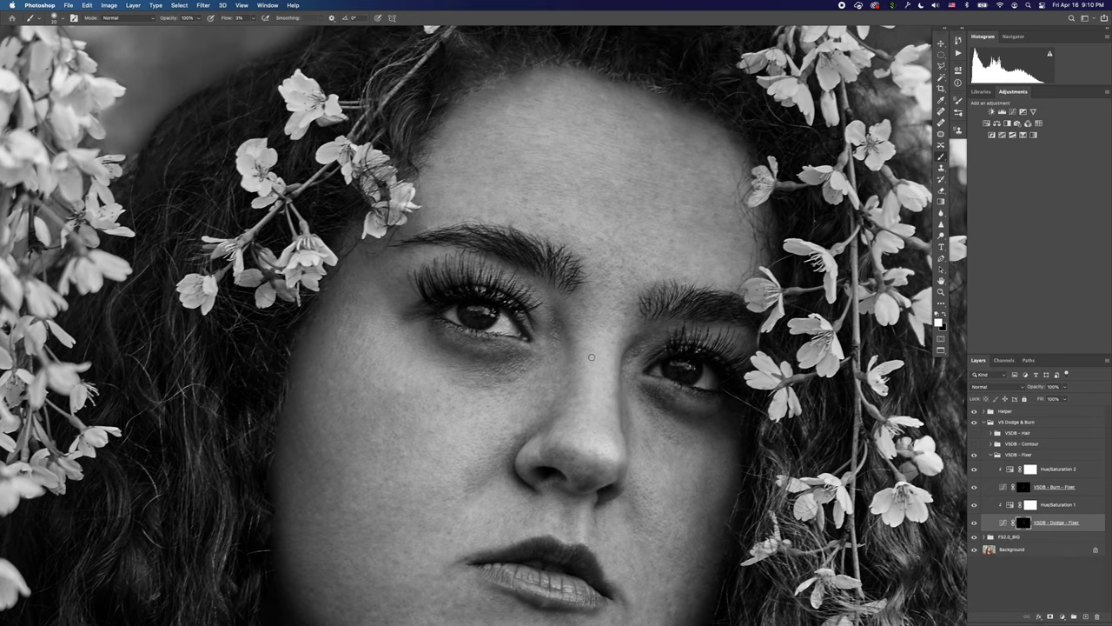
{"action": "scroll", "coordinate": [589, 344], "scroll_direction": "up", "scroll_amount": 3}
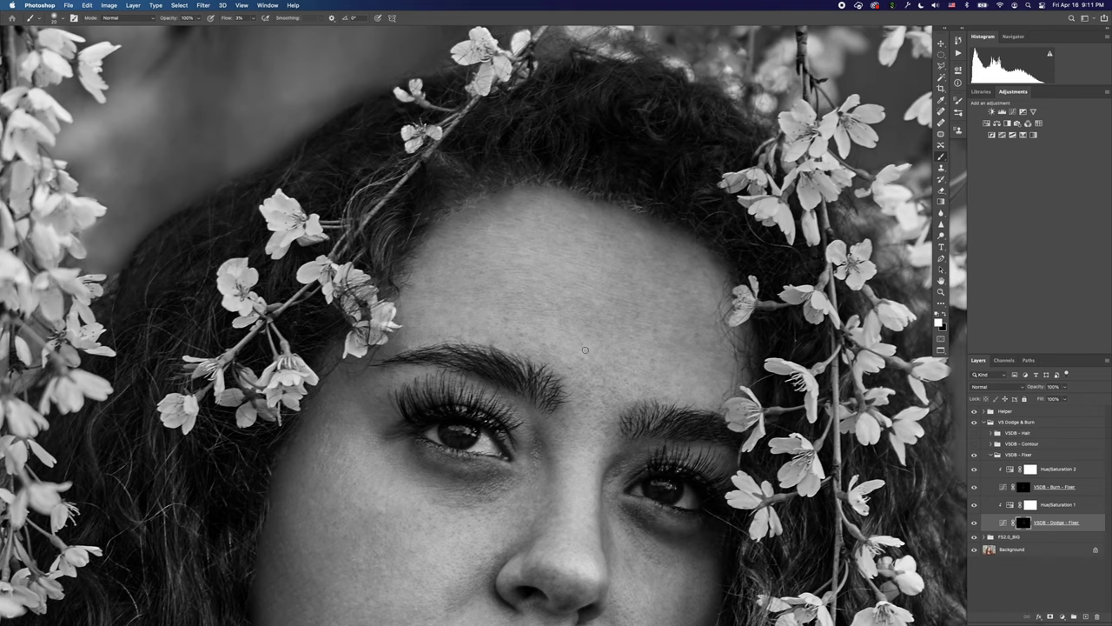
{"action": "scroll", "coordinate": [523, 469], "scroll_direction": "down", "scroll_amount": 7}
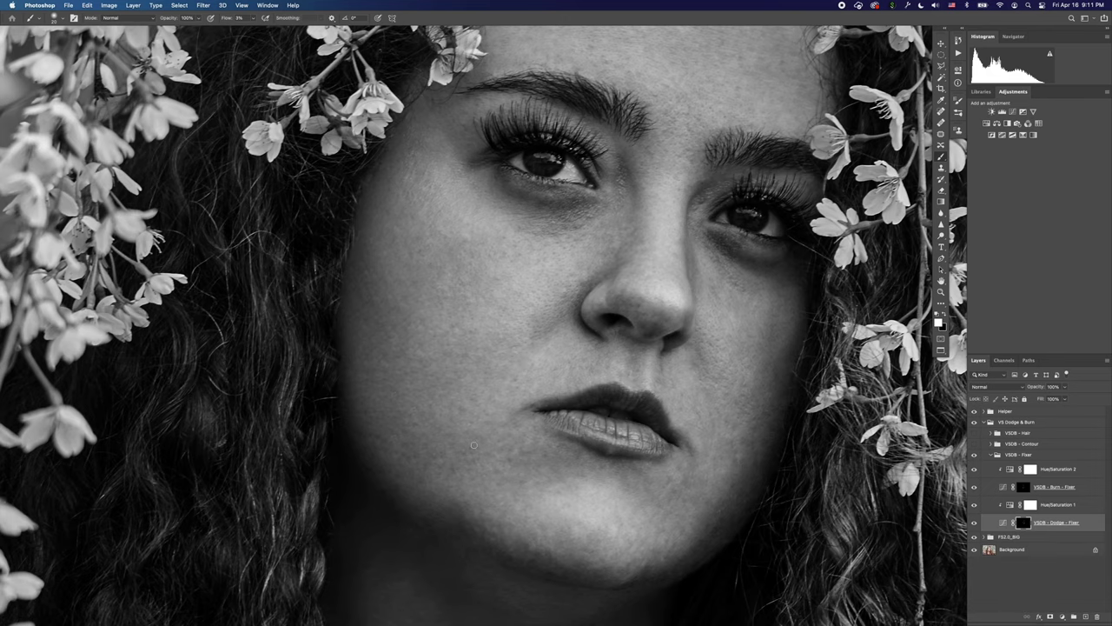
Select the VSDB - Fixer group and hide the Helper group to show the whole portrait in color.
{"action": "key", "text": "super+0"}
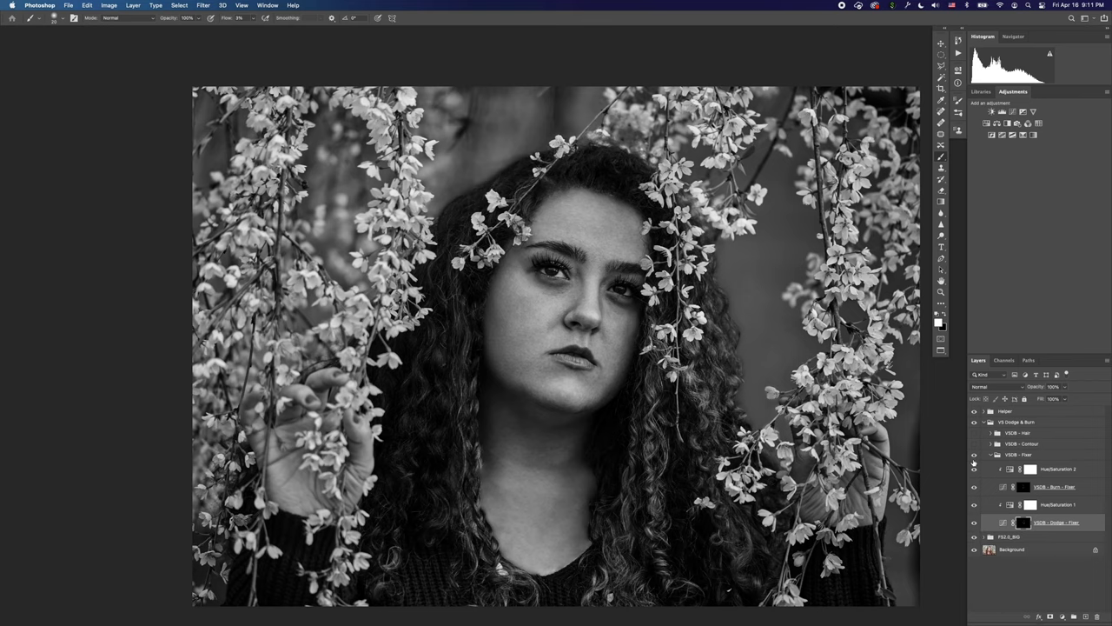
{"action": "left_click", "coordinate": [974, 458]}
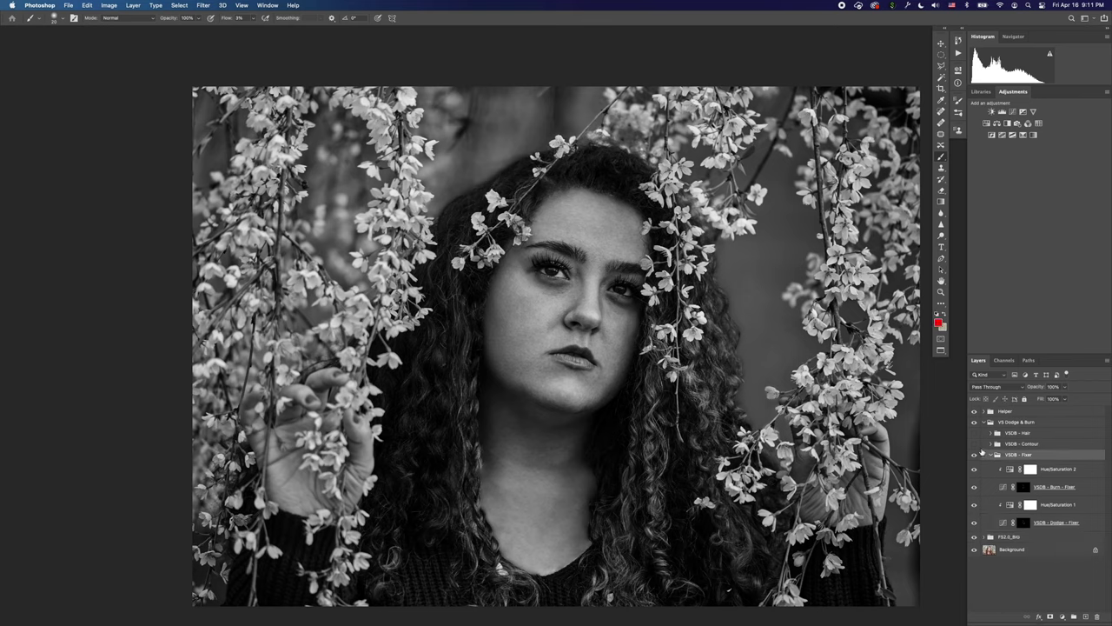
{"action": "left_click", "coordinate": [974, 411]}
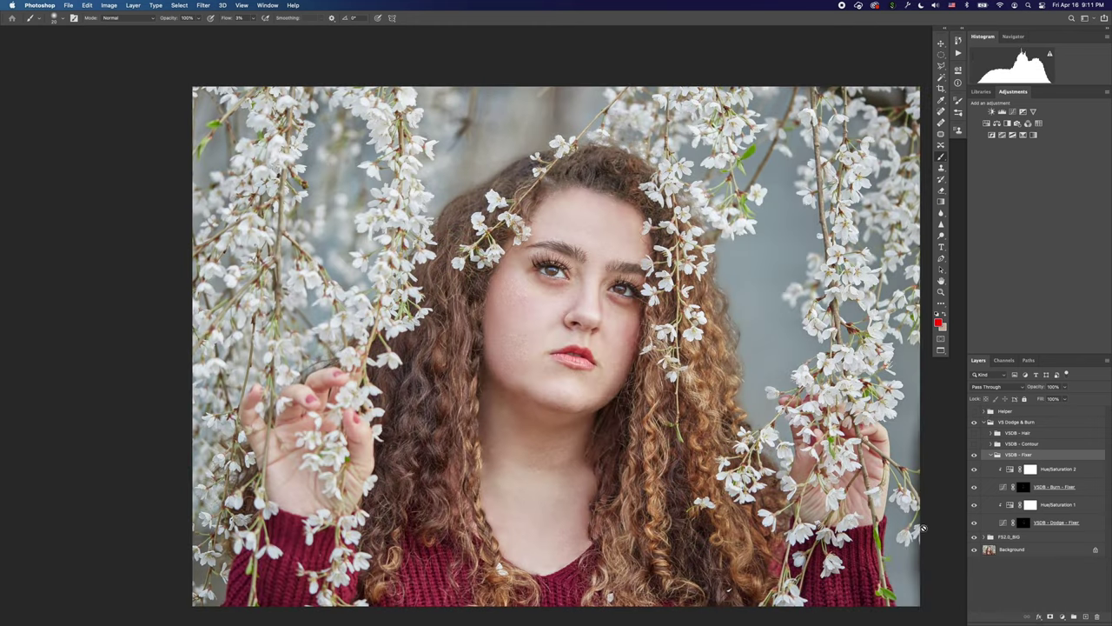
Compare the retouched portrait with the original Background layer, ending with the retouched version shown.
{"action": "left_click", "coordinate": [974, 550], "text": "alt"}
{"action": "left_click", "coordinate": [974, 550], "text": "alt"}
{"action": "left_click", "coordinate": [974, 550], "text": "alt"}
{"action": "left_click", "coordinate": [974, 550], "text": "alt"}
{"action": "left_click", "coordinate": [973, 550], "text": "alt"}
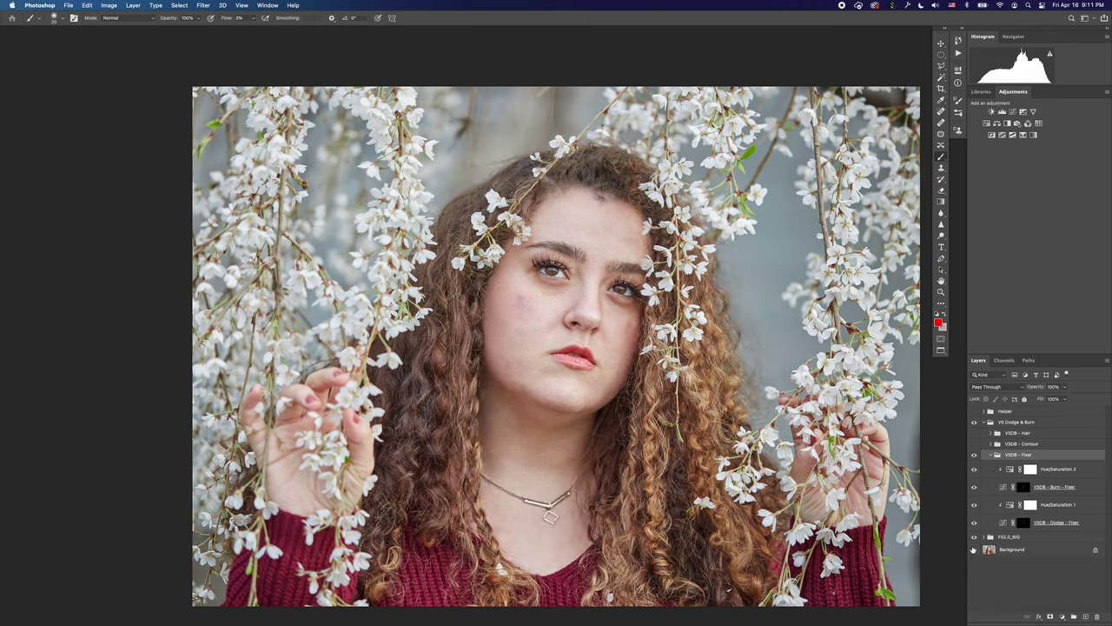
{"action": "left_click", "coordinate": [973, 550], "text": "alt"}
{"action": "left_click", "coordinate": [972, 550], "text": "alt"}
{"action": "left_click", "coordinate": [972, 551], "text": "alt"}
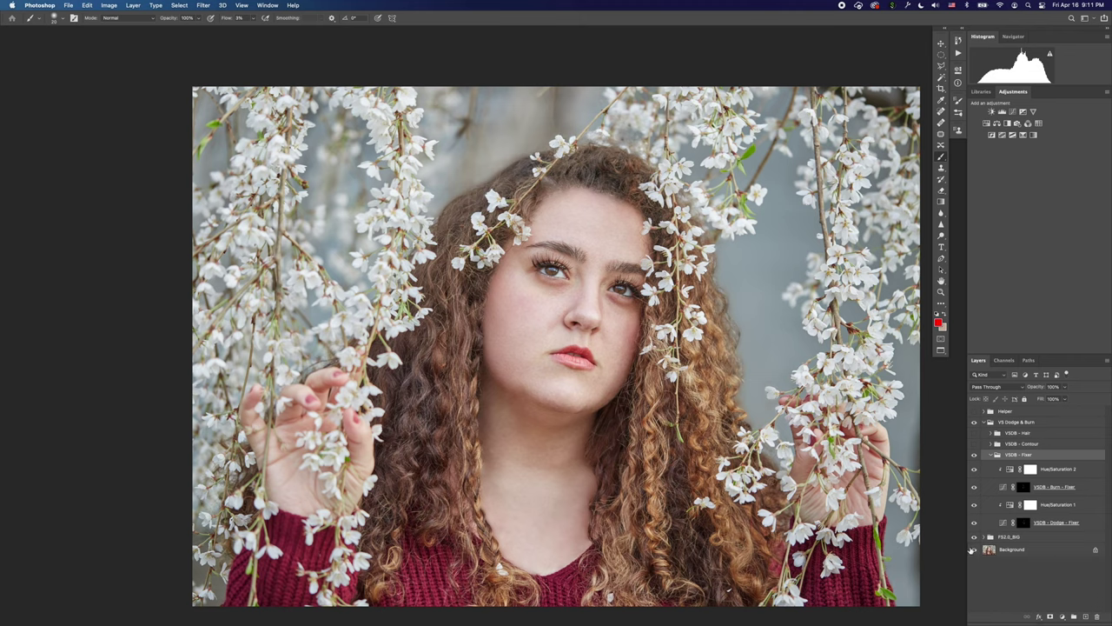
Alternate between the original Background layer alone and the full retouch, finishing with all retouching layers visible.
{"action": "left_click", "coordinate": [971, 551], "text": "alt"}
{"action": "left_click", "coordinate": [971, 551], "text": "alt"}
{"action": "left_click", "coordinate": [968, 550], "text": "alt"}
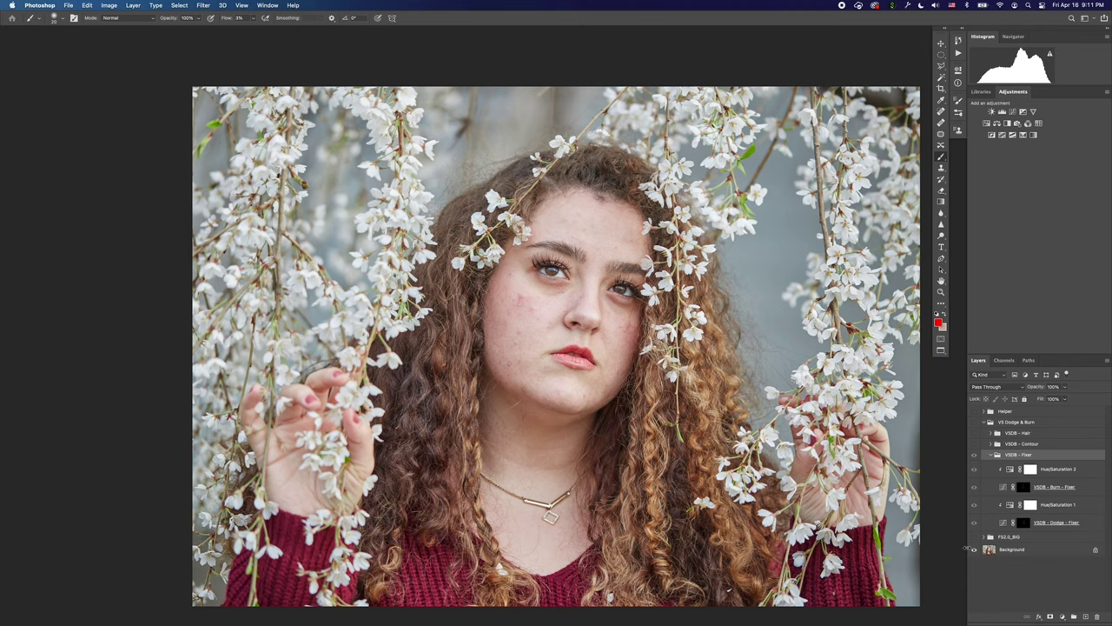
{"action": "left_click", "coordinate": [974, 551], "text": "alt"}
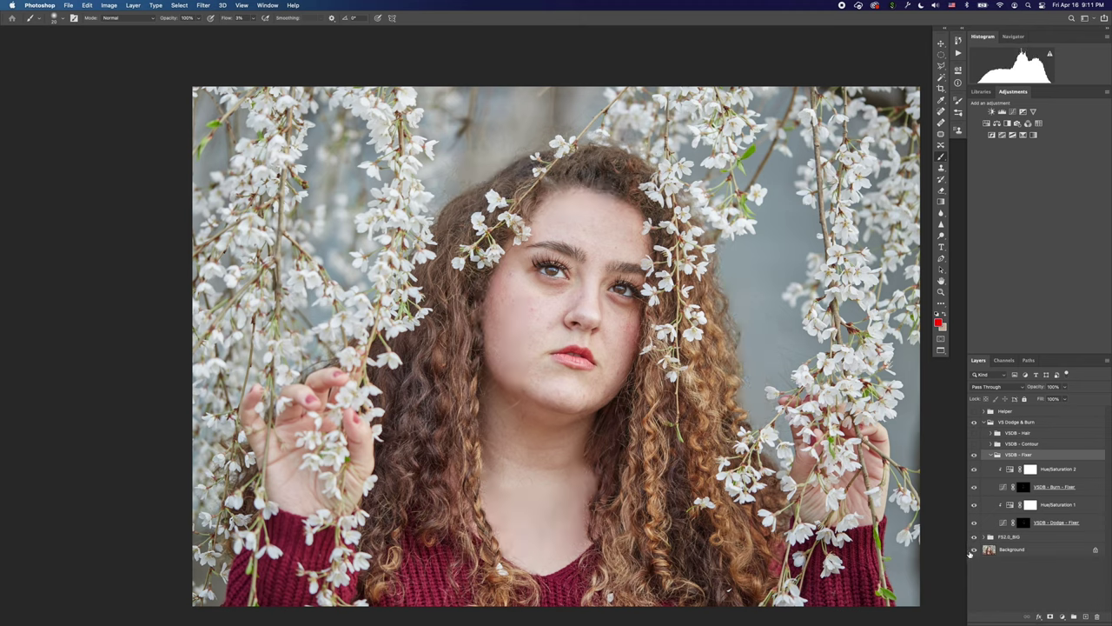
{"action": "left_click", "coordinate": [969, 551], "text": "alt"}
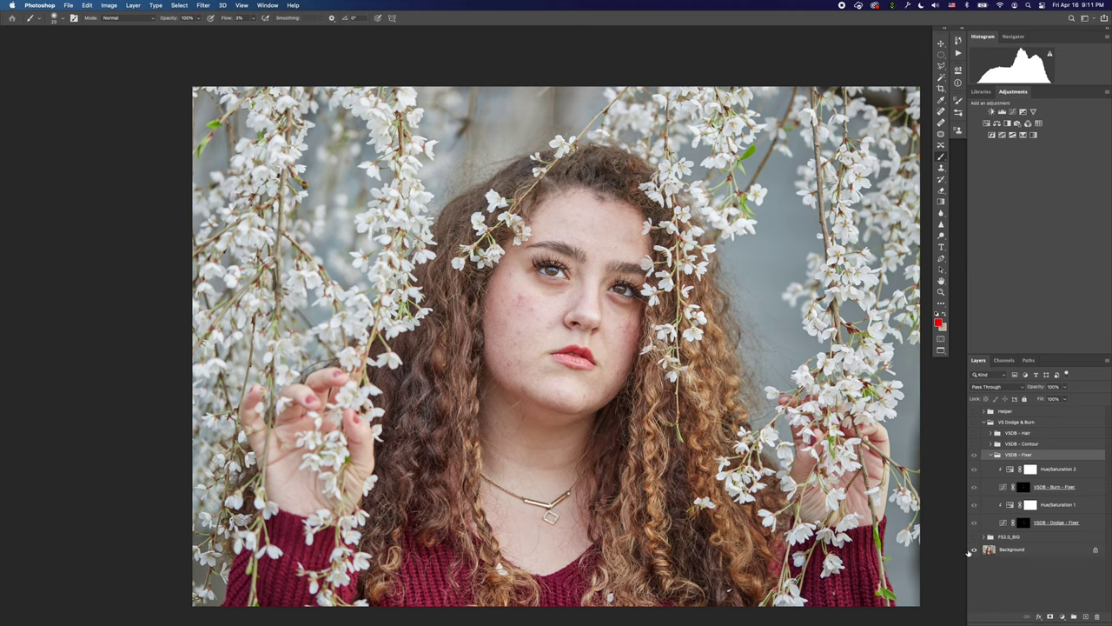
{"action": "left_click", "coordinate": [974, 551], "text": "alt"}
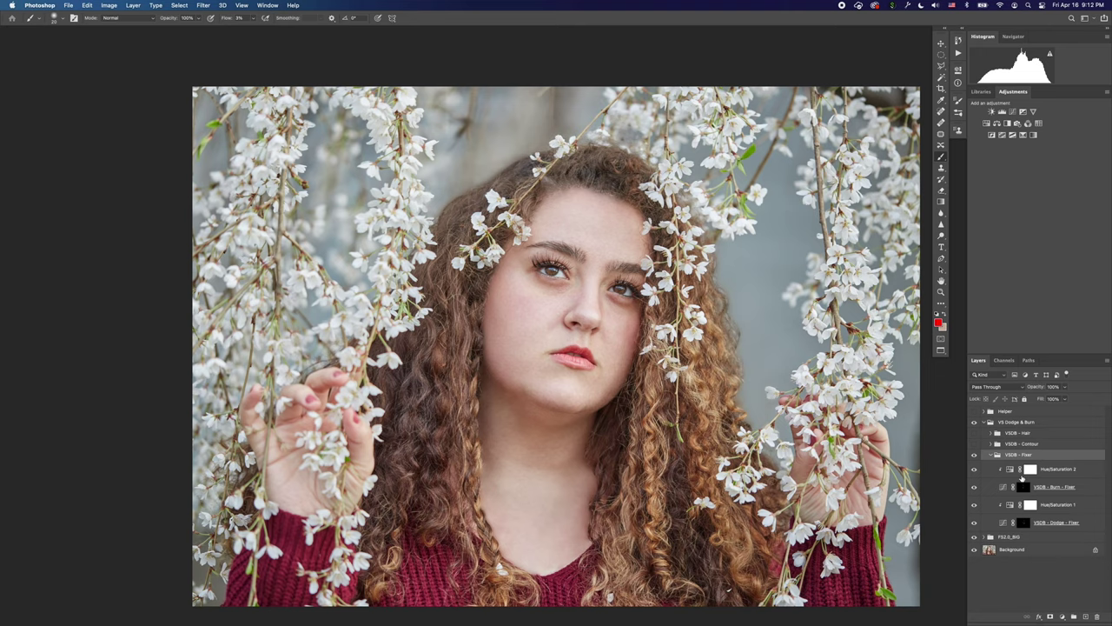
On the HIGH 2 layer of the FS2.0_BIG group, patch the uneven skin texture directly under the near eye.
{"action": "left_click_drag", "start_coordinate": [630, 377], "coordinate": [658, 414]}
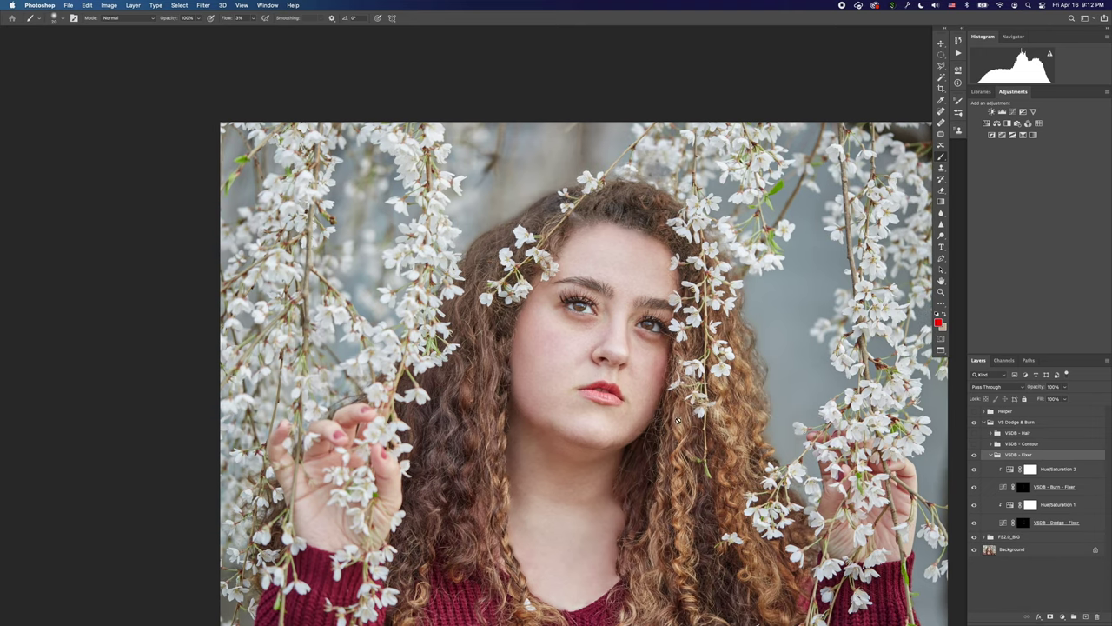
{"action": "scroll", "coordinate": [678, 422], "scroll_direction": "up", "scroll_amount": 5}
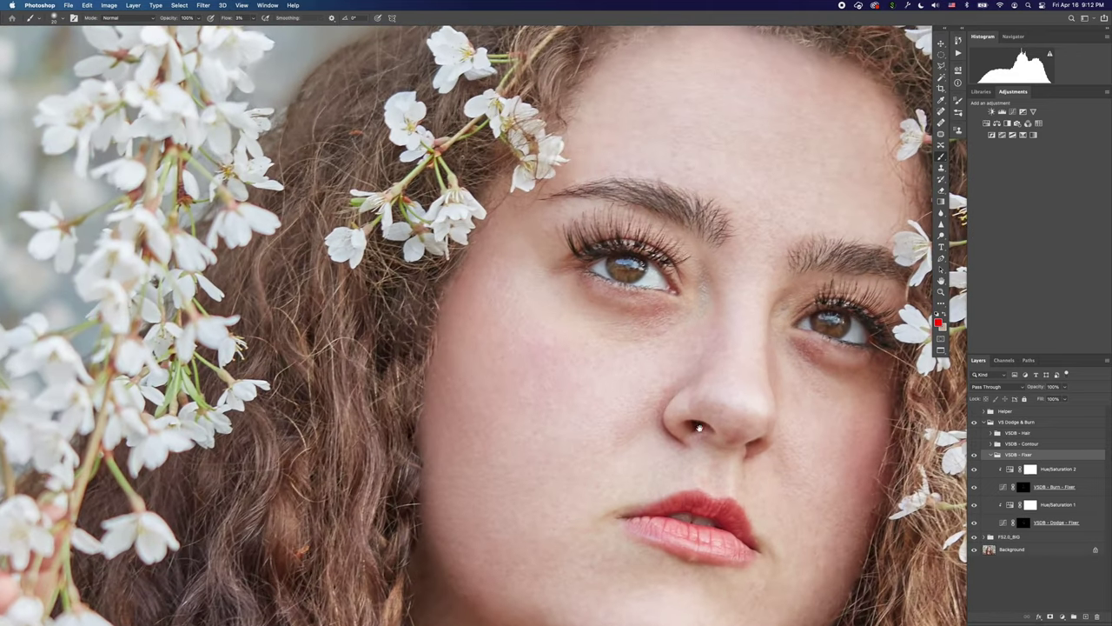
{"action": "scroll", "coordinate": [699, 427], "scroll_direction": "down", "scroll_amount": 1}
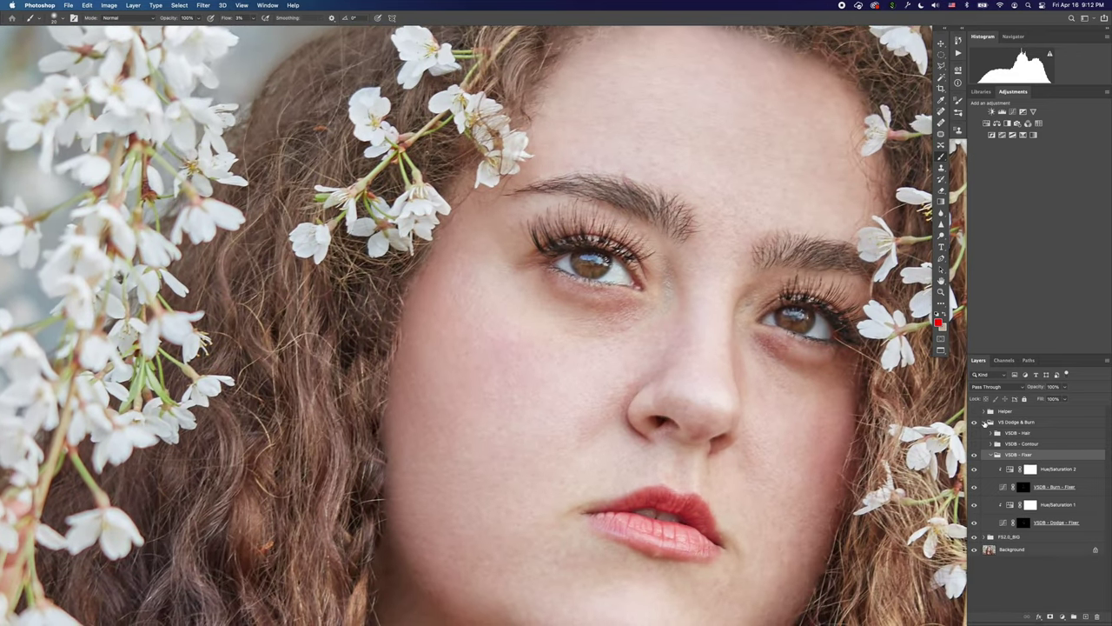
{"action": "left_click", "coordinate": [985, 422]}
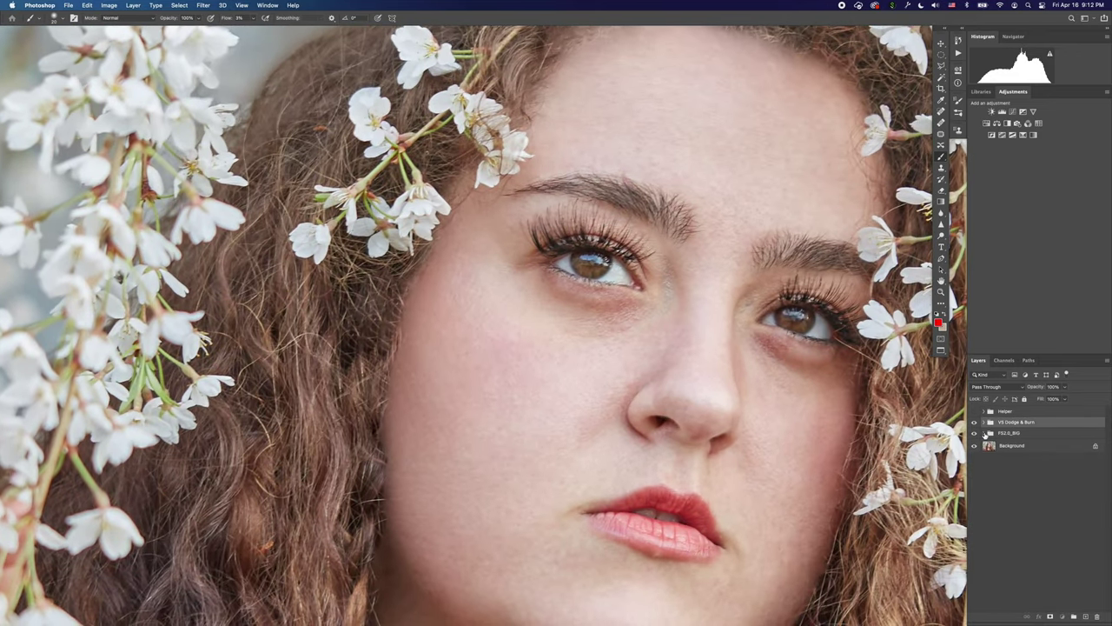
{"action": "left_click", "coordinate": [985, 432]}
{"action": "left_click", "coordinate": [1008, 448]}
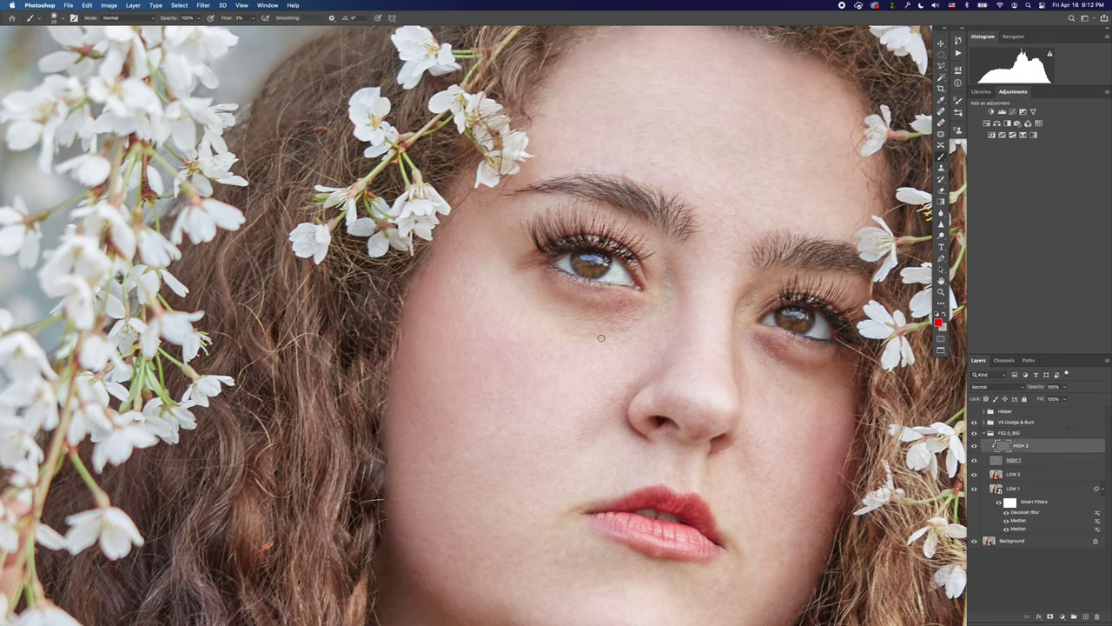
{"action": "key", "text": "j"}
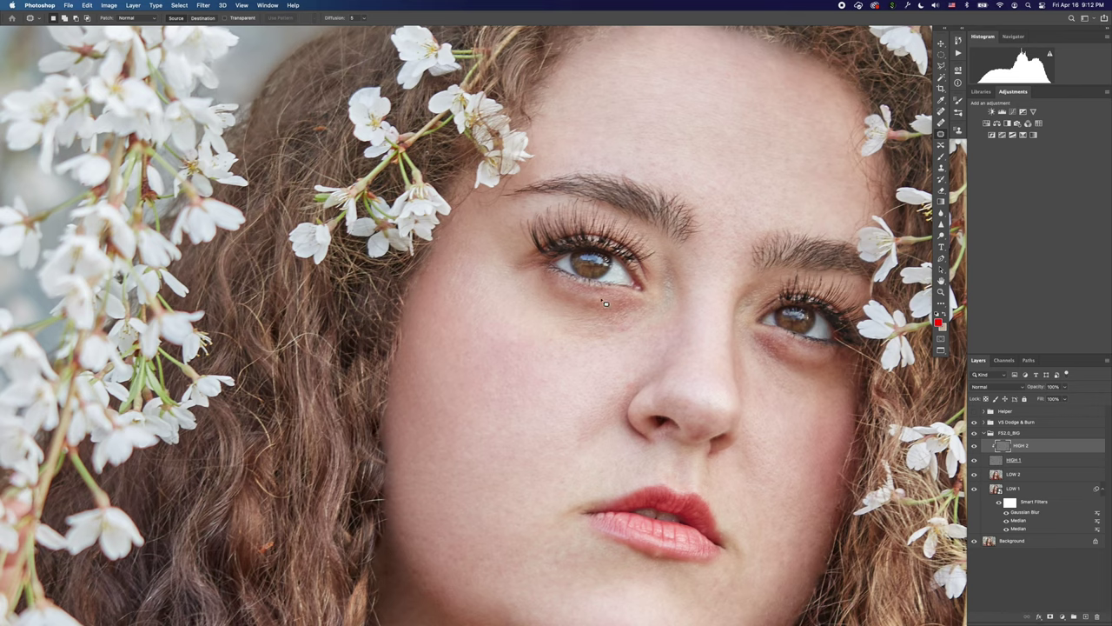
{"action": "mouse_move", "coordinate": [605, 301]}
{"action": "left_mouse_down"}
{"action": "mouse_move", "coordinate": [569, 298]}
{"action": "mouse_move", "coordinate": [612, 308]}
{"action": "mouse_move", "coordinate": [589, 296]}
{"action": "left_mouse_up"}
{"action": "key", "text": "super+d"}
{"action": "left_click_drag", "start_coordinate": [593, 299], "coordinate": [613, 299]}
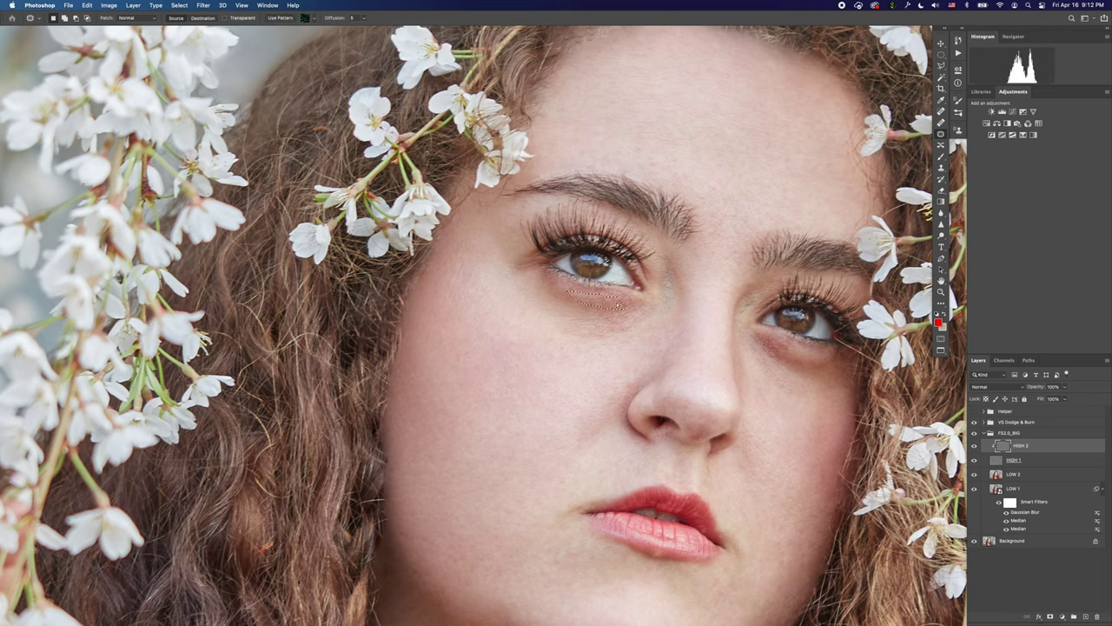
{"action": "key", "text": "super+d"}
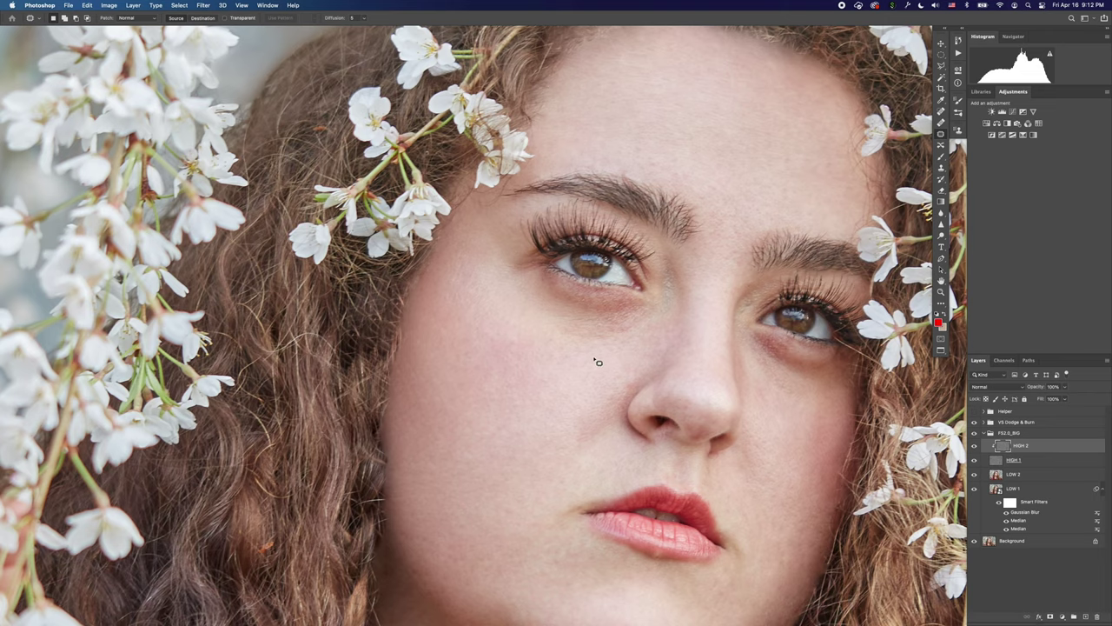
Patch small texture blemishes on the lower forehead, above and between the eyebrows, on the HIGH 2 layer.
{"action": "scroll", "coordinate": [574, 365], "scroll_direction": "up", "scroll_amount": 2}
{"action": "scroll", "coordinate": [566, 371], "scroll_direction": "right", "scroll_amount": 2}
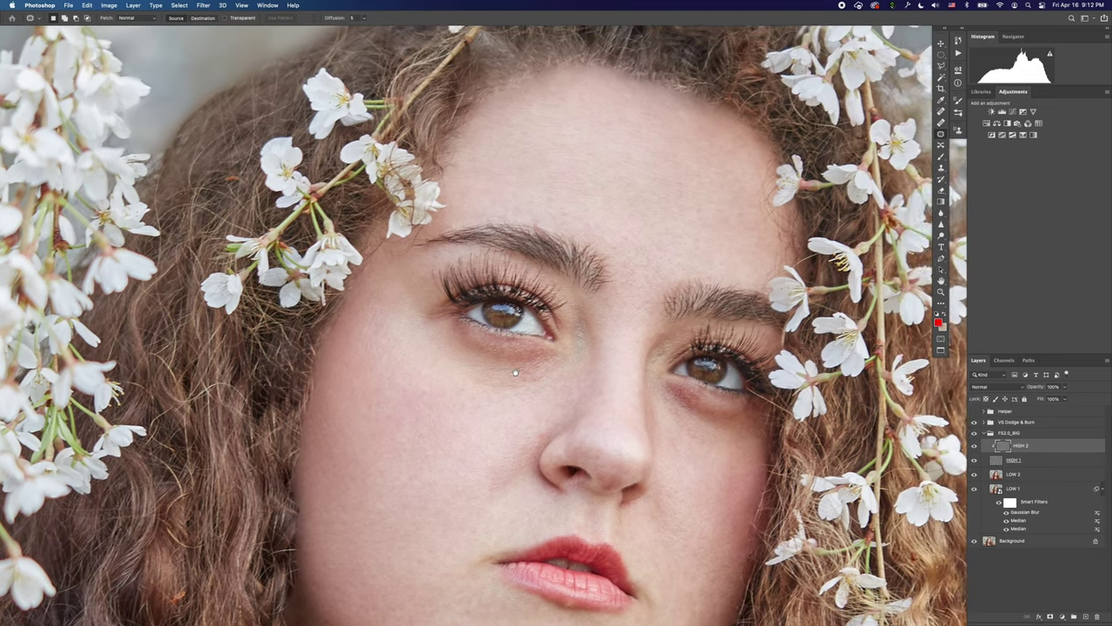
{"action": "scroll", "coordinate": [608, 330], "scroll_direction": "up", "scroll_amount": 3}
{"action": "mouse_move", "coordinate": [601, 302]}
{"action": "left_mouse_down"}
{"action": "mouse_move", "coordinate": [628, 305]}
{"action": "mouse_move", "coordinate": [614, 303]}
{"action": "left_mouse_up"}
{"action": "key", "text": "super+d"}
{"action": "left_click_drag", "start_coordinate": [613, 302], "coordinate": [629, 299]}
{"action": "key", "text": "super+d"}
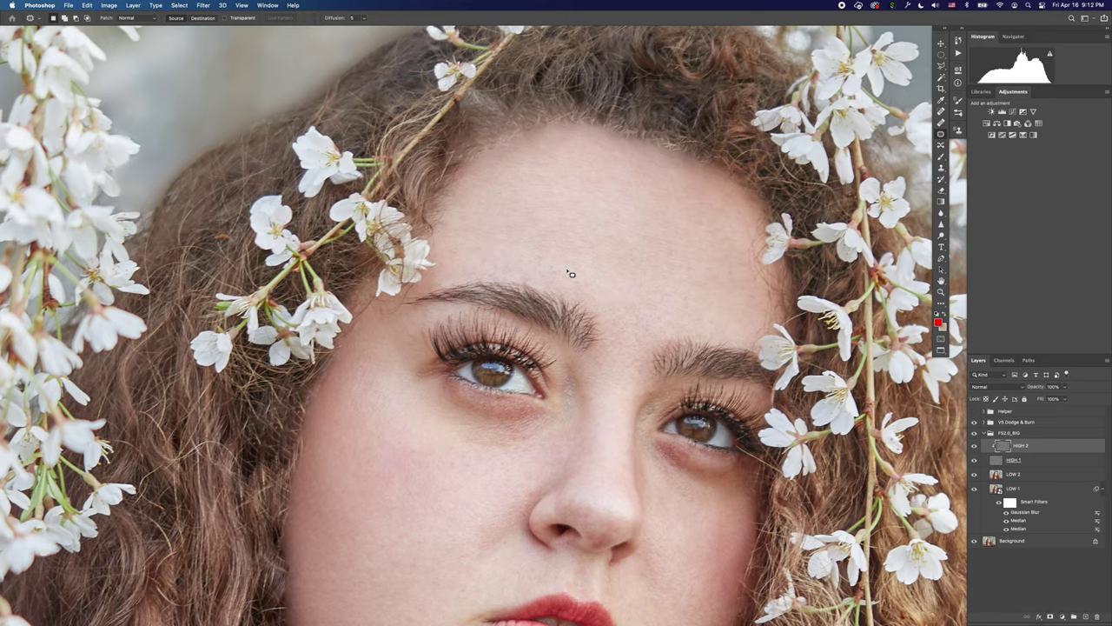
{"action": "left_click_drag", "start_coordinate": [565, 271], "coordinate": [563, 274]}
{"action": "mouse_move", "coordinate": [558, 274]}
{"action": "left_mouse_down"}
{"action": "mouse_move", "coordinate": [571, 264]}
{"action": "mouse_move", "coordinate": [530, 256]}
{"action": "left_mouse_up"}
{"action": "key", "text": "super+d"}
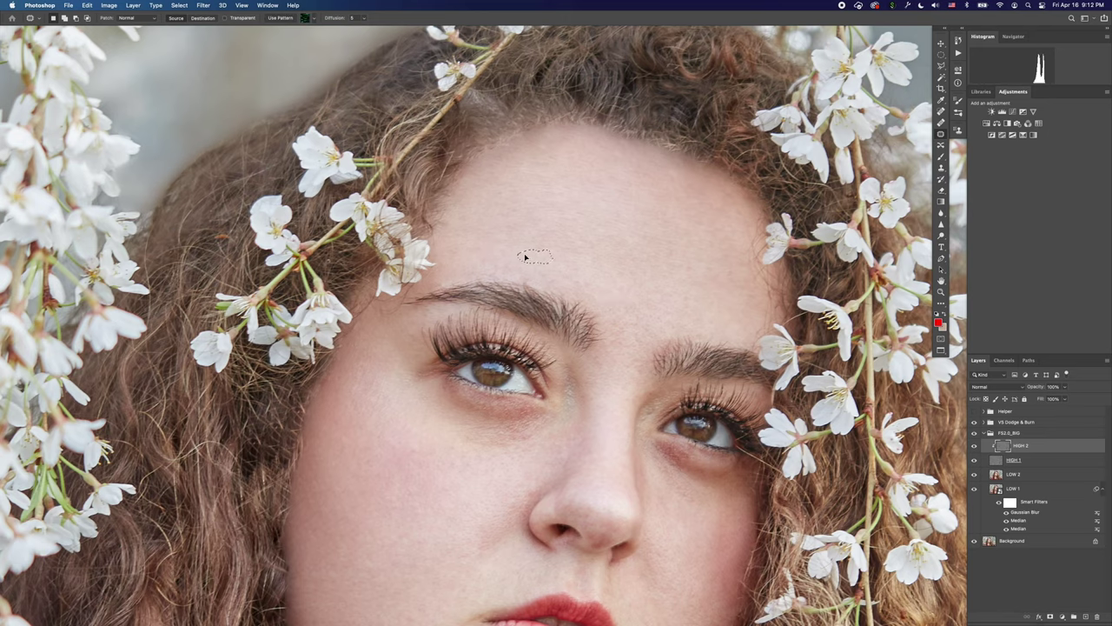
Check the neck and lower face, collapse the FS2.0_BIG group, and compare the portrait with and without the VS Dodge & Burn group.
{"action": "scroll", "coordinate": [543, 387], "scroll_direction": "down", "scroll_amount": 5}
{"action": "scroll", "coordinate": [544, 387], "scroll_direction": "left", "scroll_amount": 2}
{"action": "scroll", "coordinate": [543, 387], "scroll_direction": "down", "scroll_amount": 8}
{"action": "scroll", "coordinate": [544, 387], "scroll_direction": "left", "scroll_amount": 2}
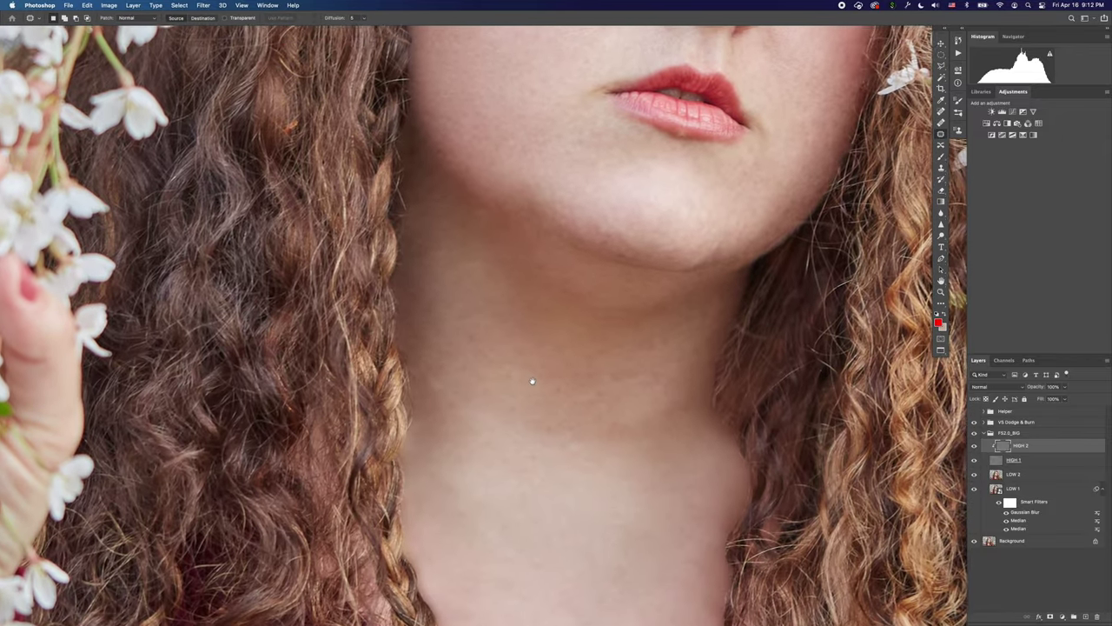
{"action": "left_click_drag", "start_coordinate": [532, 381], "coordinate": [383, 438]}
{"action": "scroll", "coordinate": [408, 439], "scroll_direction": "up", "scroll_amount": 6}
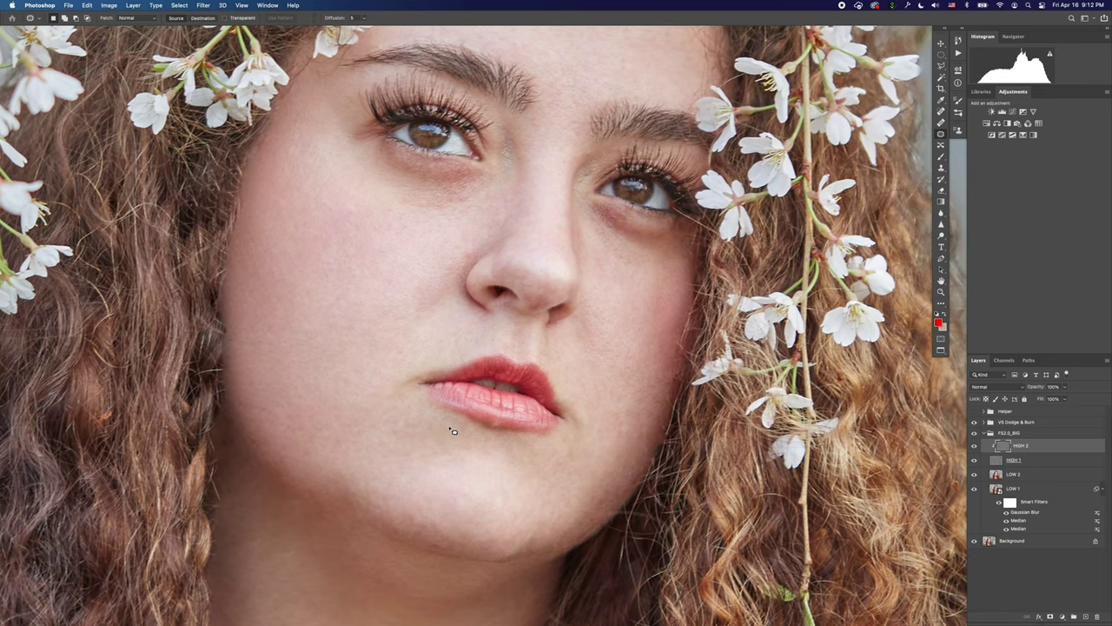
{"action": "left_click", "coordinate": [984, 433]}
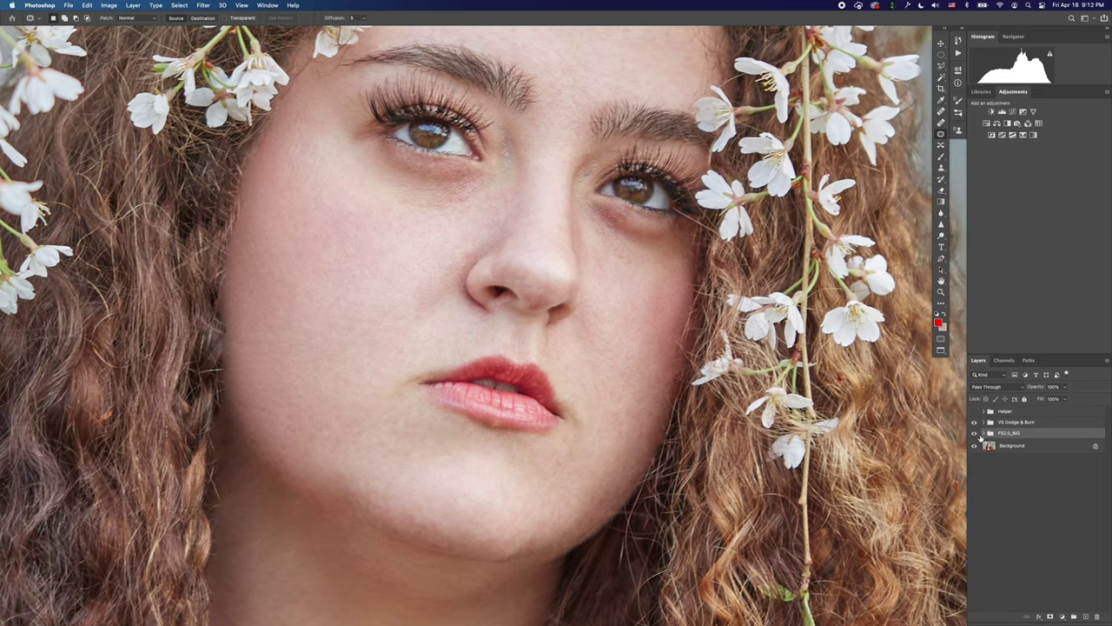
{"action": "left_click", "coordinate": [974, 422]}
{"action": "left_click", "coordinate": [974, 423]}
{"action": "left_click", "coordinate": [974, 422]}
{"action": "left_click", "coordinate": [974, 422]}
{"action": "left_click", "coordinate": [974, 423]}
{"action": "left_click", "coordinate": [974, 425]}
{"action": "left_click", "coordinate": [974, 424]}
Show the Helper group and burn bright patches on the cheeks and above the upper lip on the VSDB - Burn - Fixer mask.
{"action": "left_click", "coordinate": [973, 412]}
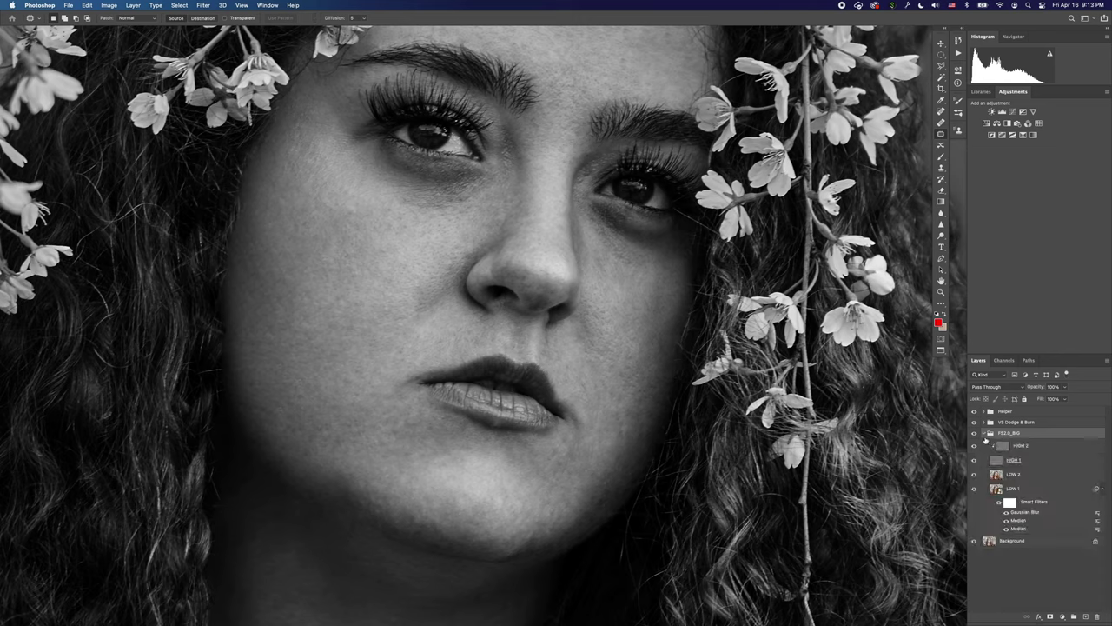
{"action": "left_click", "coordinate": [983, 422]}
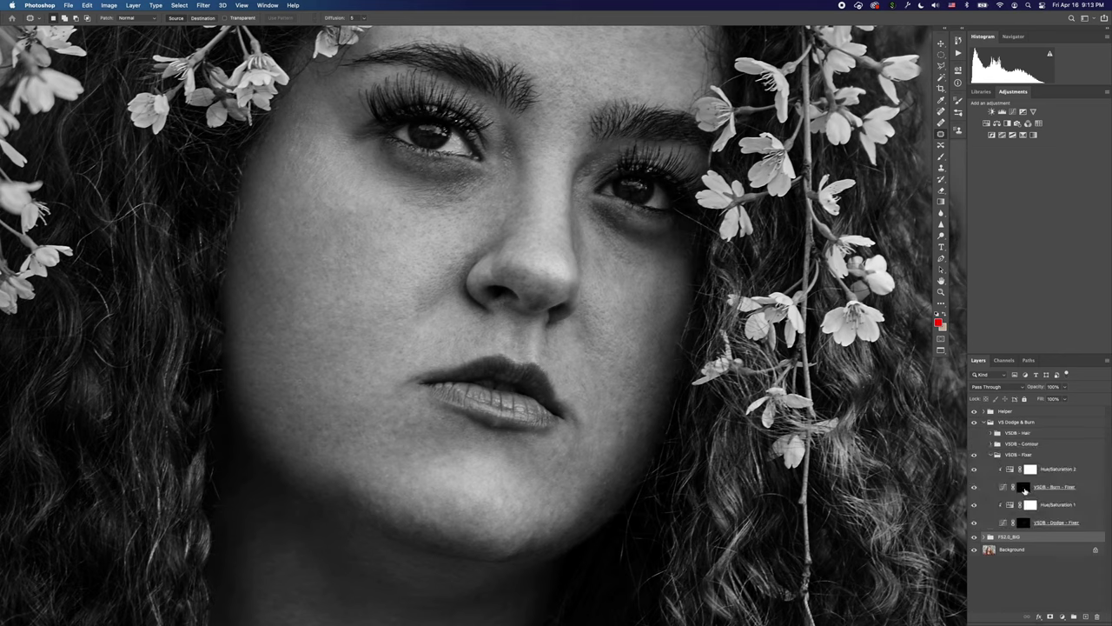
{"action": "left_click", "coordinate": [1029, 490]}
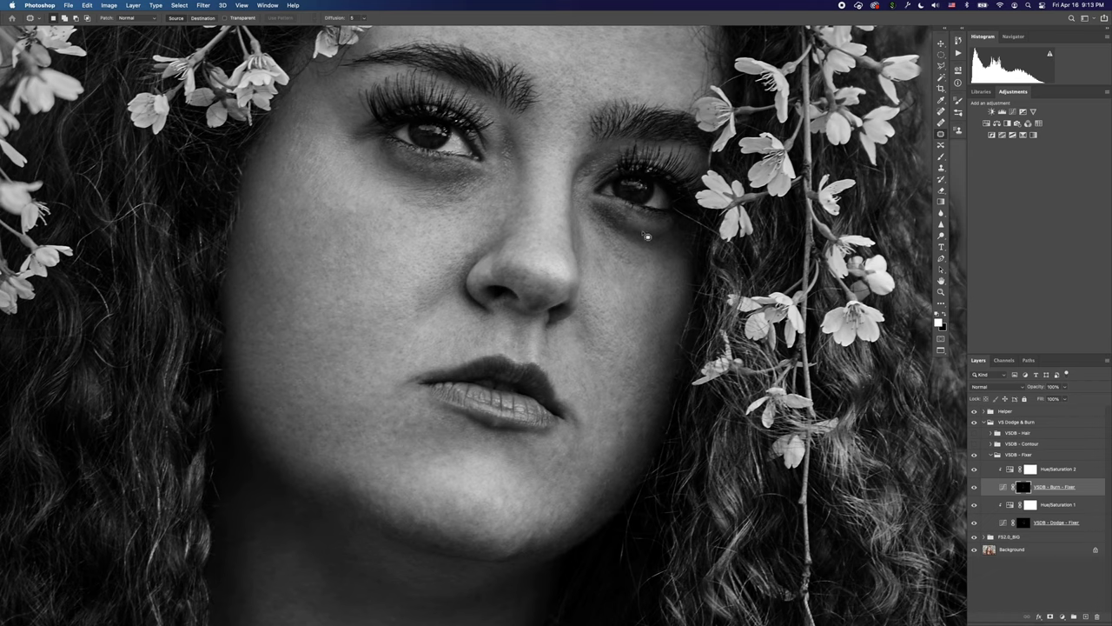
{"action": "key", "text": "b"}
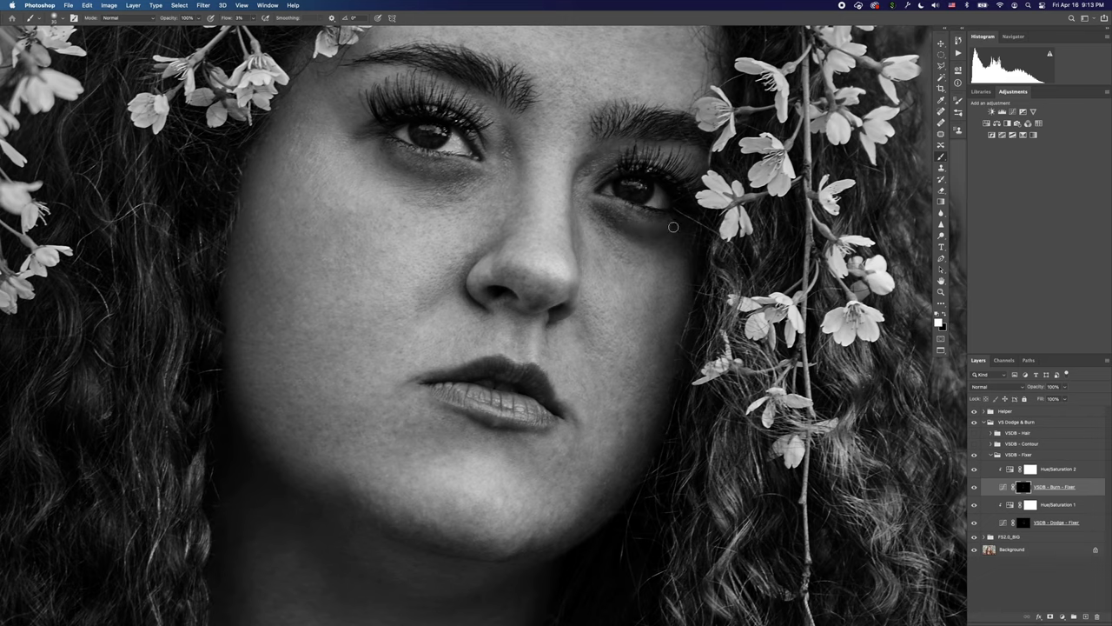
{"action": "left_click_drag", "start_coordinate": [463, 279], "coordinate": [472, 274]}
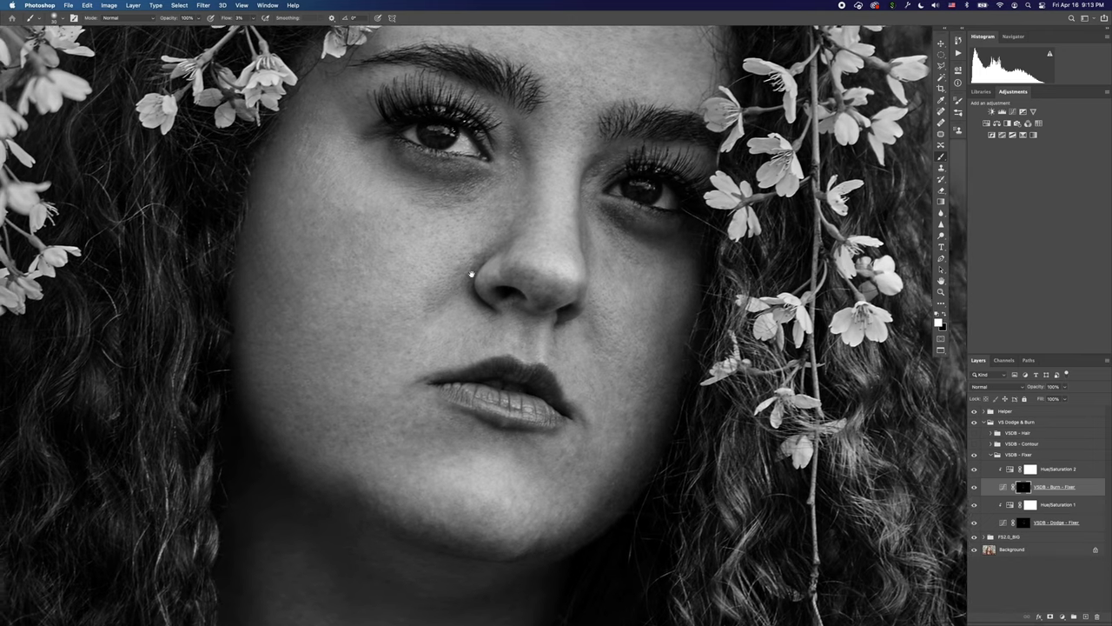
{"action": "scroll", "coordinate": [471, 274], "scroll_direction": "left", "scroll_amount": 3}
{"action": "scroll", "coordinate": [471, 274], "scroll_direction": "up", "scroll_amount": 2}
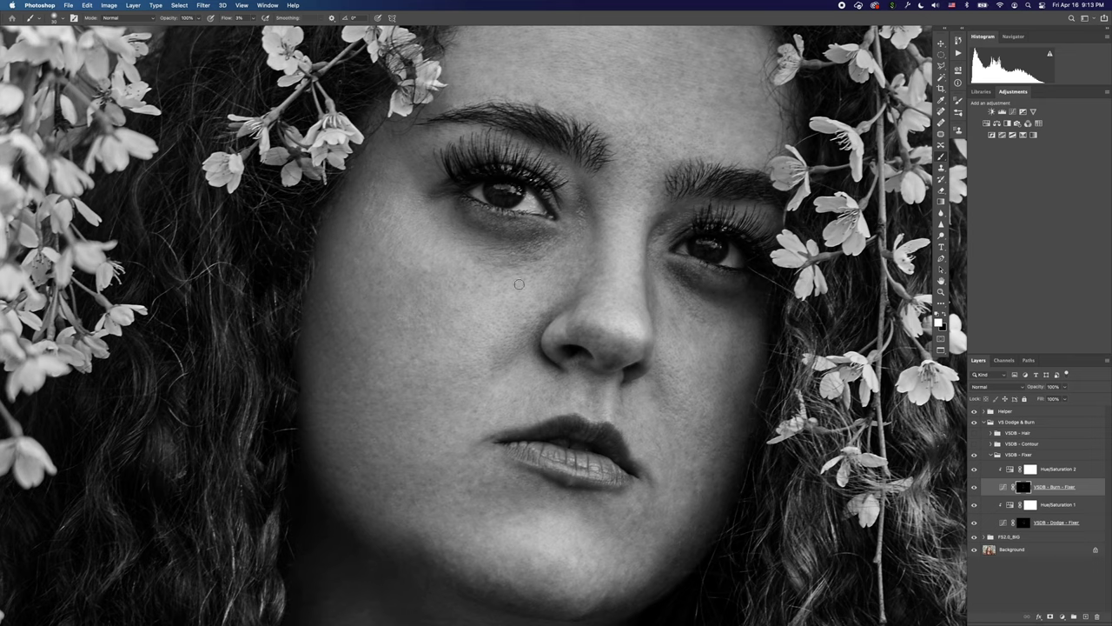
{"action": "scroll", "coordinate": [539, 300], "scroll_direction": "up", "scroll_amount": 2}
{"action": "scroll", "coordinate": [539, 301], "scroll_direction": "left", "scroll_amount": 3}
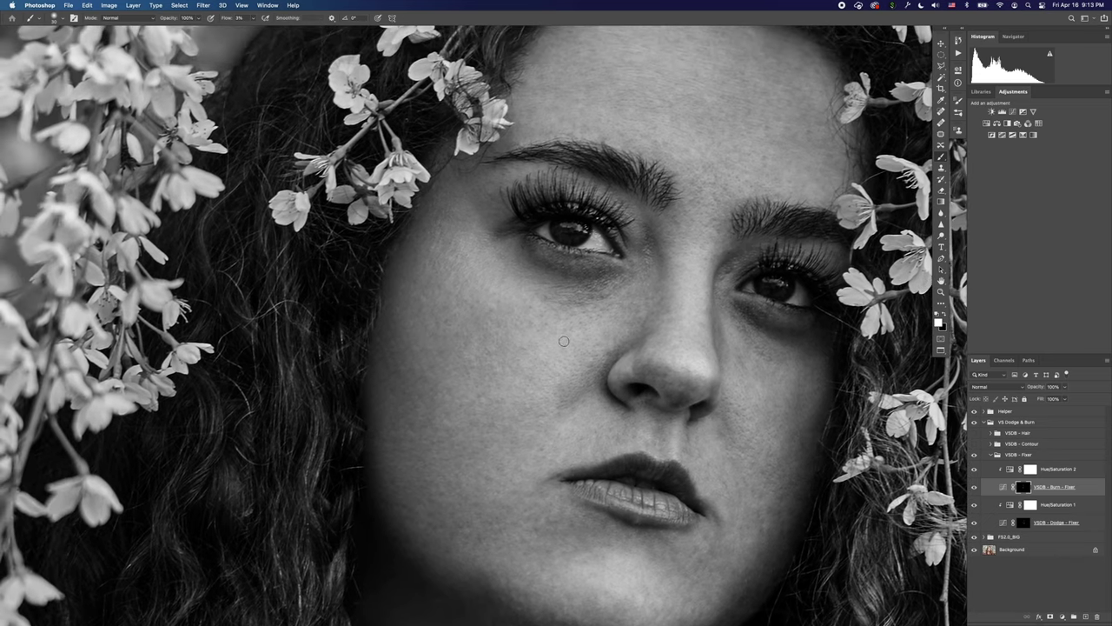
{"action": "scroll", "coordinate": [486, 370], "scroll_direction": "up", "scroll_amount": 2}
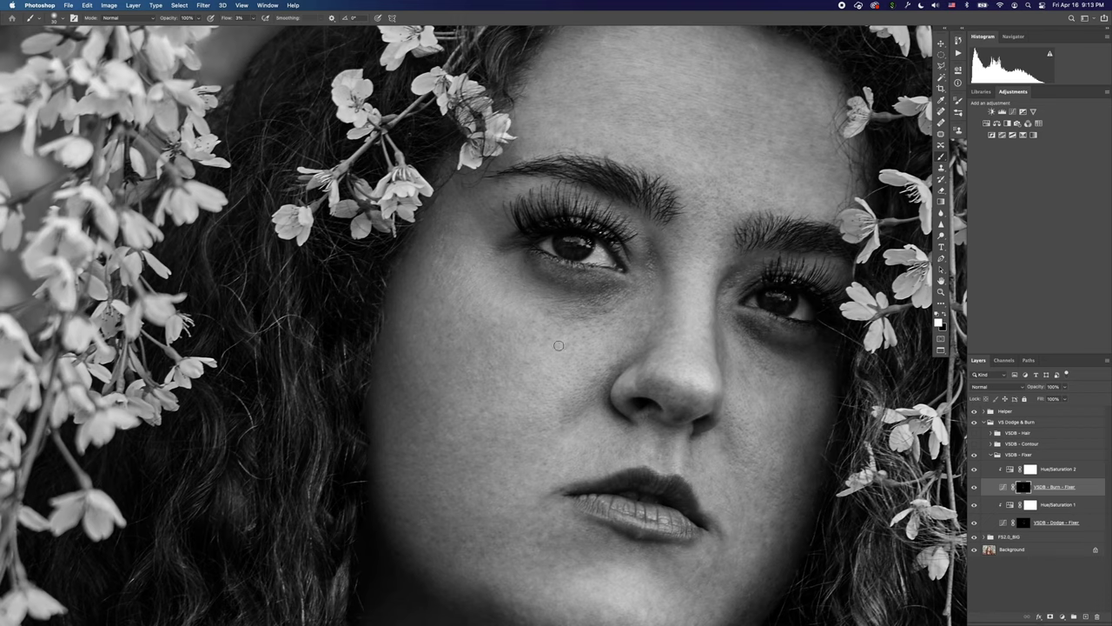
{"action": "scroll", "coordinate": [548, 362], "scroll_direction": "down", "scroll_amount": 5}
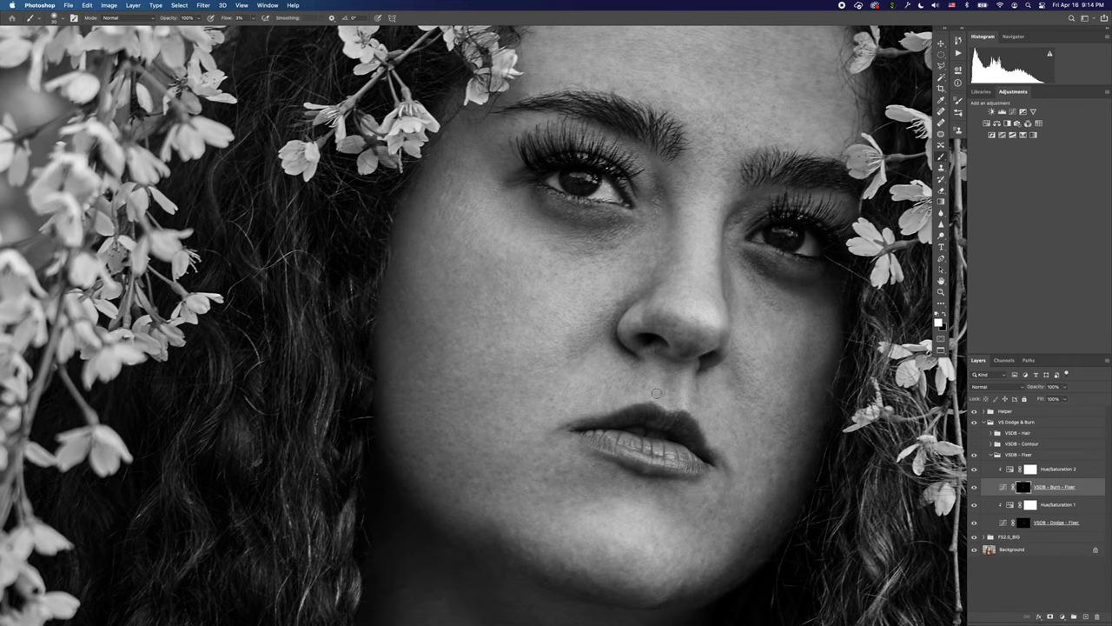
{"action": "scroll", "coordinate": [633, 359], "scroll_direction": "down", "scroll_amount": 10}
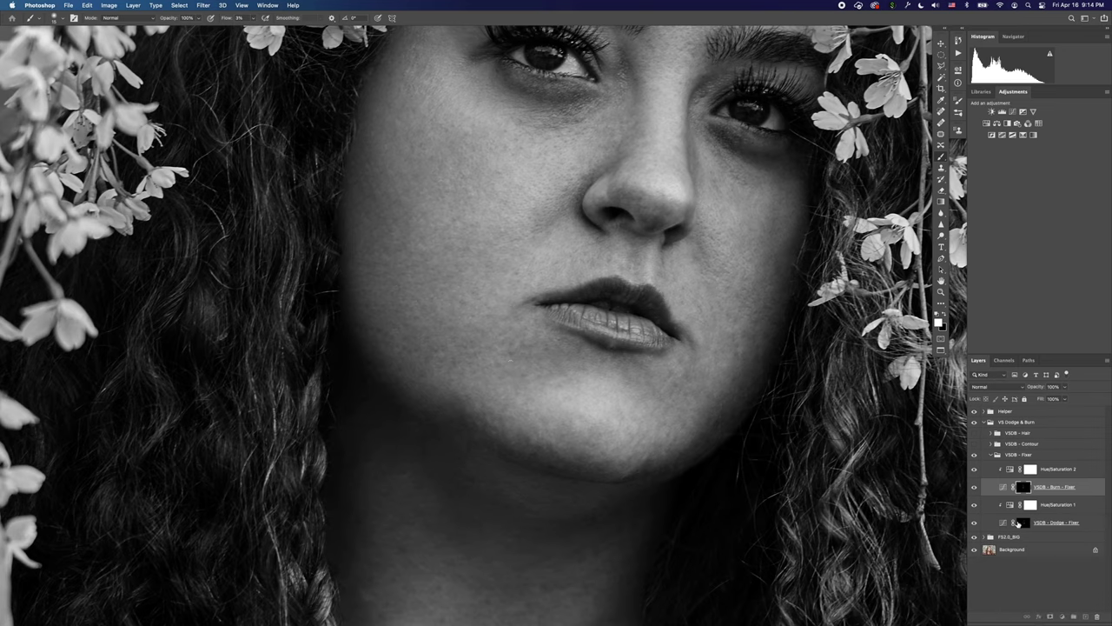
On the VSDB - Dodge - Fixer mask, lighten small dark patches on the chin, around the mouth and on the far cheek.
{"action": "left_click", "coordinate": [1055, 522]}
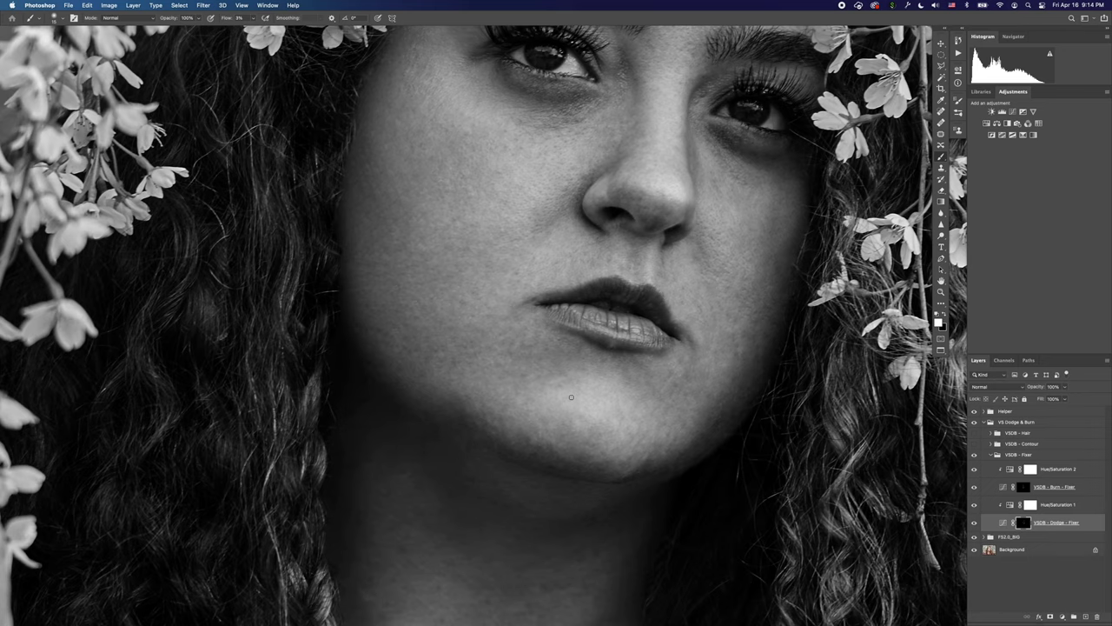
{"action": "mouse_move", "coordinate": [683, 415]}
{"action": "left_mouse_down"}
{"action": "mouse_move", "coordinate": [585, 414]}
{"action": "mouse_move", "coordinate": [587, 423]}
{"action": "left_mouse_up"}
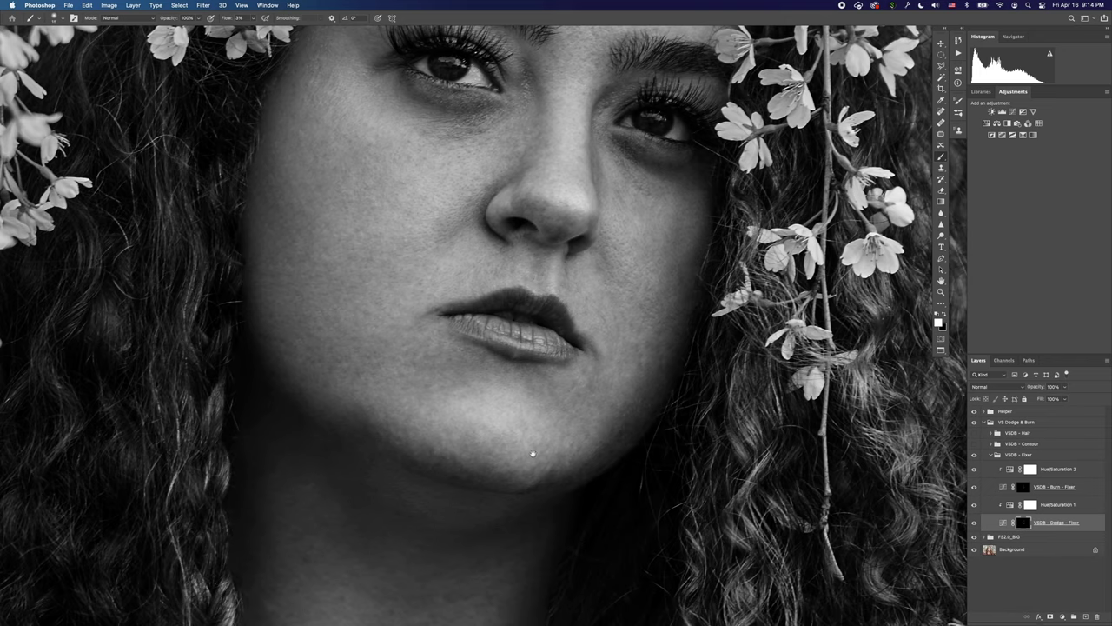
{"action": "scroll", "coordinate": [533, 454], "scroll_direction": "left", "scroll_amount": 3}
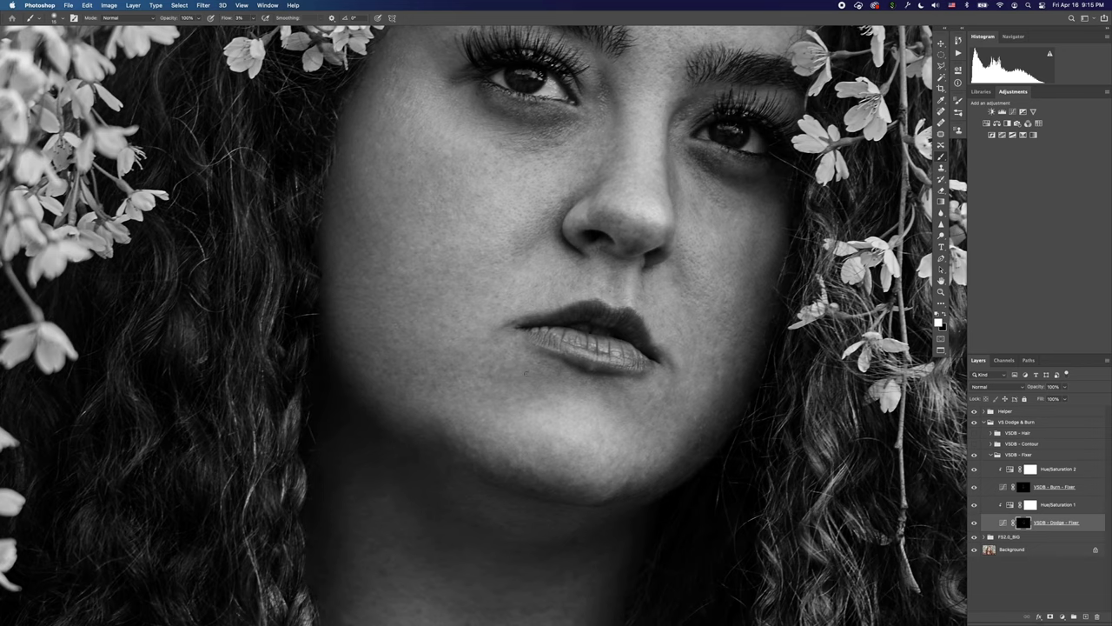
{"action": "scroll", "coordinate": [565, 431], "scroll_direction": "left", "scroll_amount": 3}
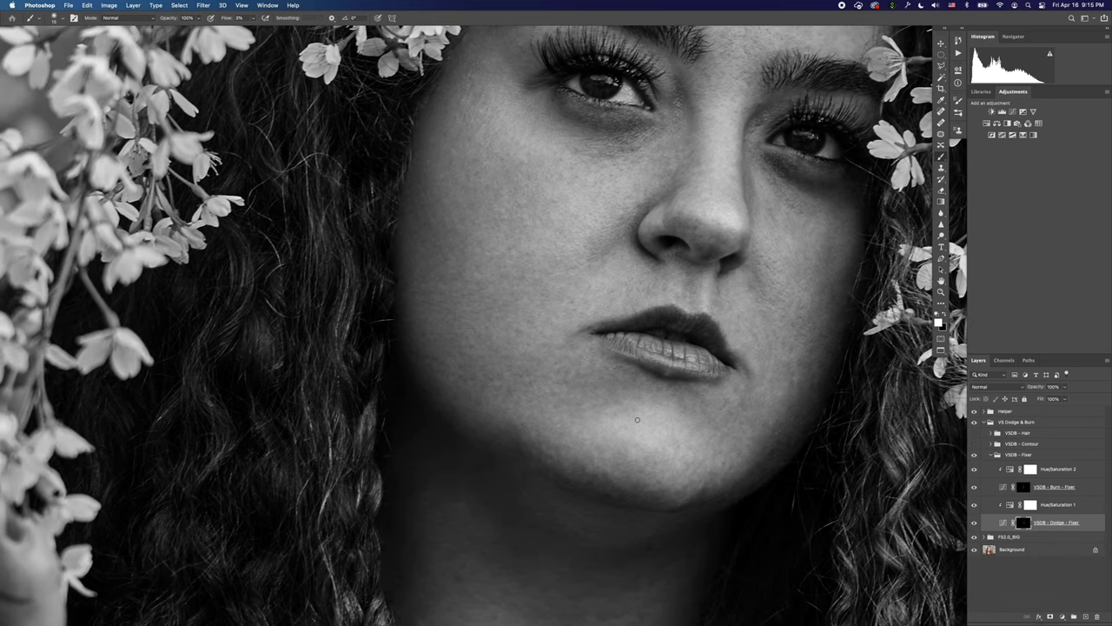
{"action": "scroll", "coordinate": [613, 425], "scroll_direction": "right", "scroll_amount": 4}
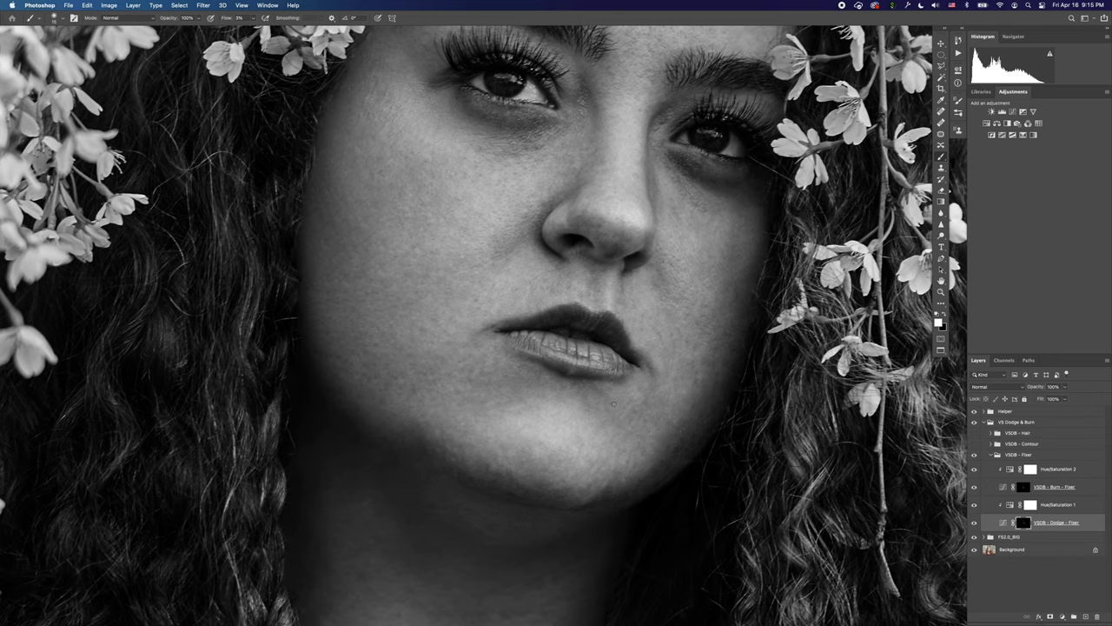
{"action": "scroll", "coordinate": [618, 425], "scroll_direction": "up", "scroll_amount": 3}
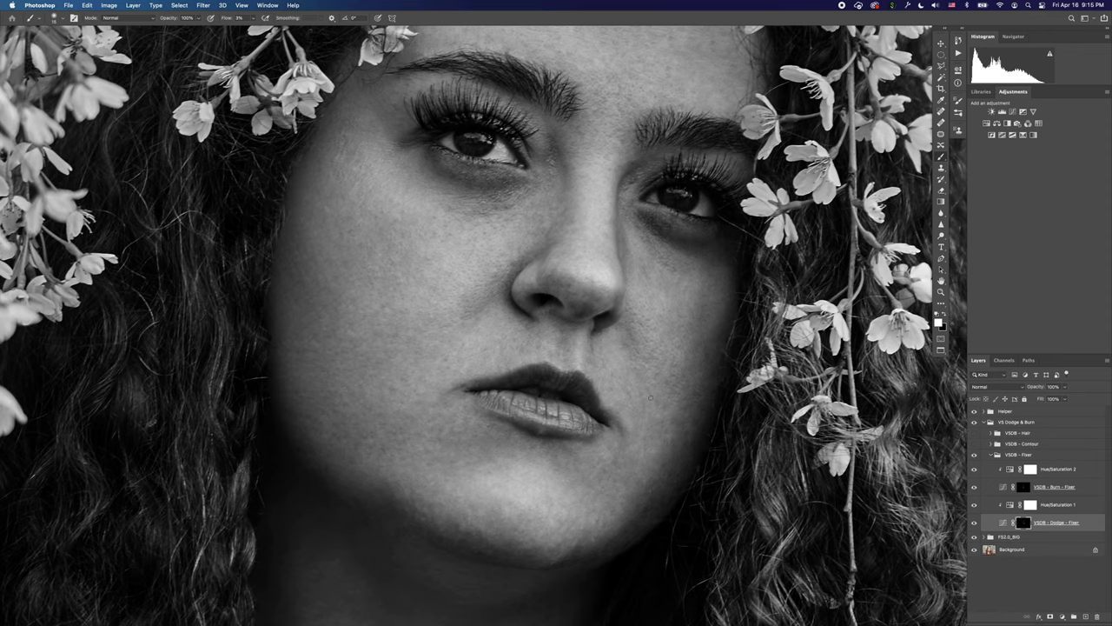
{"action": "scroll", "coordinate": [651, 401], "scroll_direction": "up", "scroll_amount": 2}
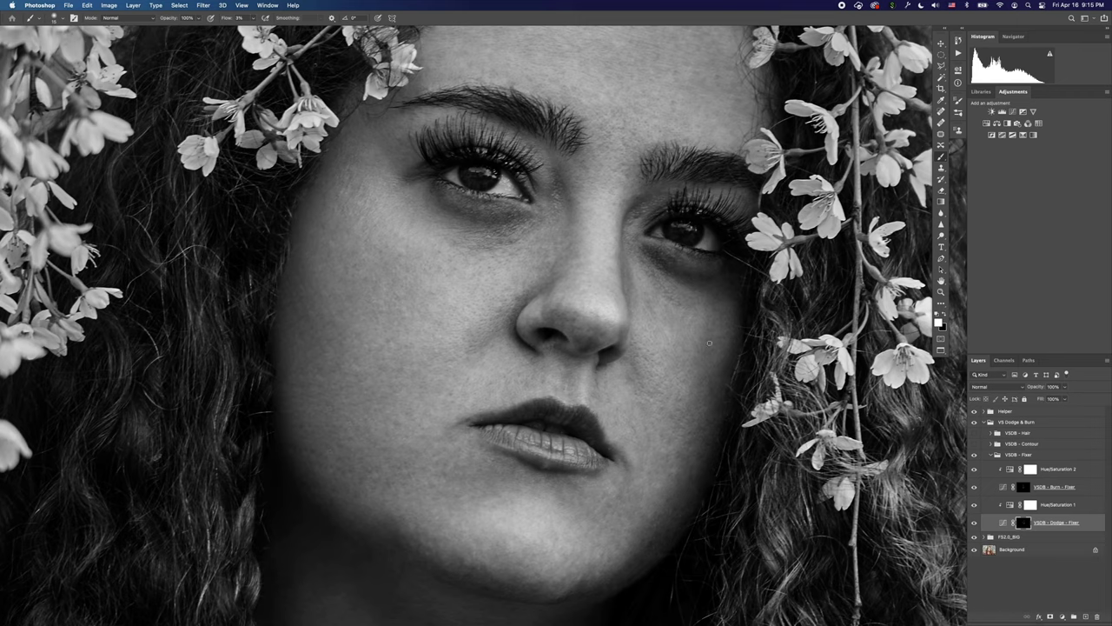
{"action": "scroll", "coordinate": [705, 351], "scroll_direction": "up", "scroll_amount": 3}
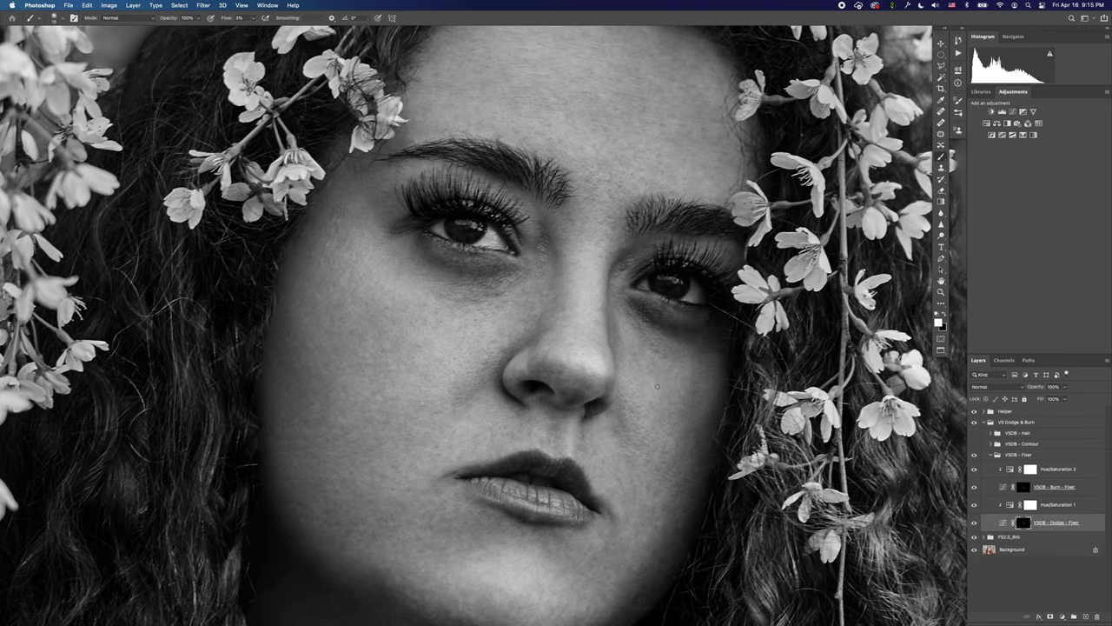
Continue dodging uneven dark patches on the near cheek, beside the mouth and along the jaw.
{"action": "left_click_drag", "start_coordinate": [618, 440], "coordinate": [687, 402]}
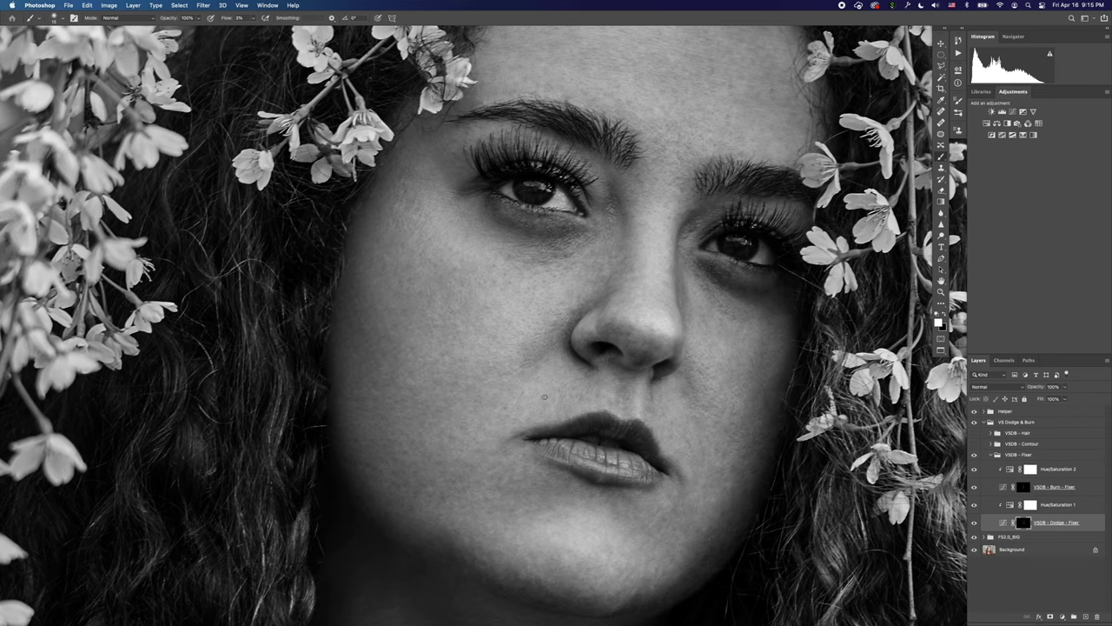
{"action": "scroll", "coordinate": [545, 417], "scroll_direction": "down", "scroll_amount": 3}
{"action": "scroll", "coordinate": [545, 418], "scroll_direction": "left", "scroll_amount": 1}
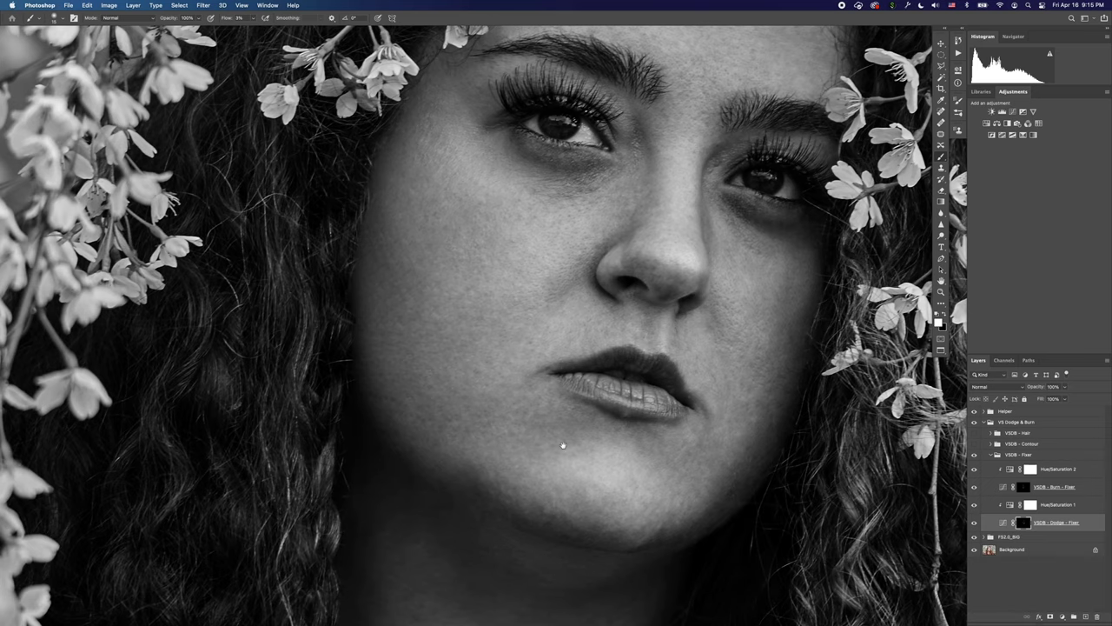
{"action": "left_click_drag", "start_coordinate": [549, 453], "coordinate": [673, 409]}
{"action": "left_click_drag", "start_coordinate": [655, 449], "coordinate": [567, 369]}
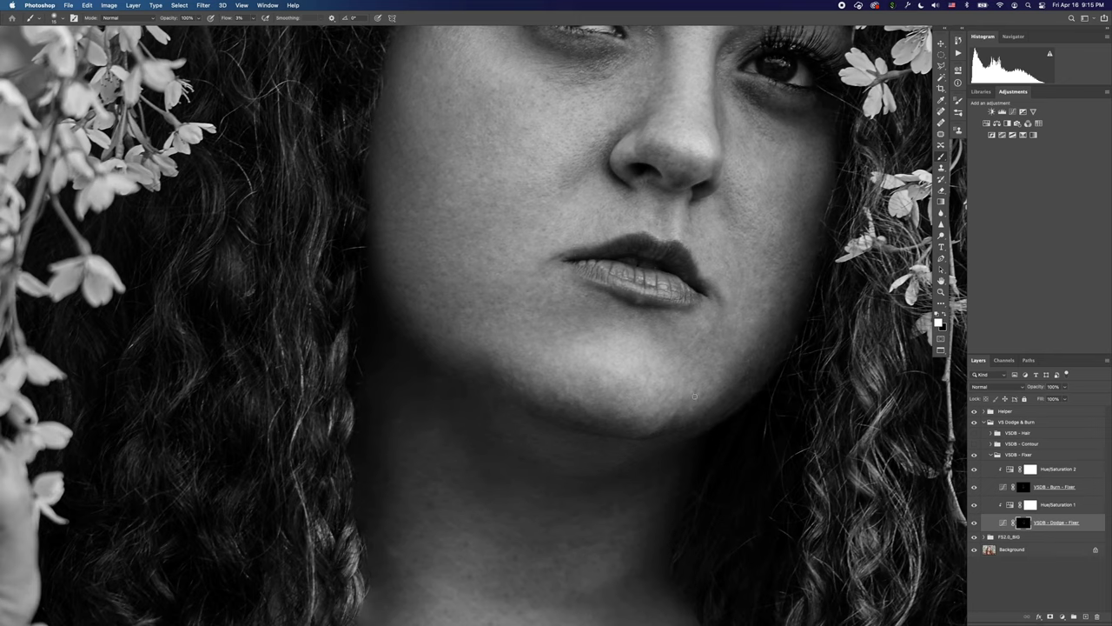
{"action": "scroll", "coordinate": [717, 364], "scroll_direction": "up", "scroll_amount": 3}
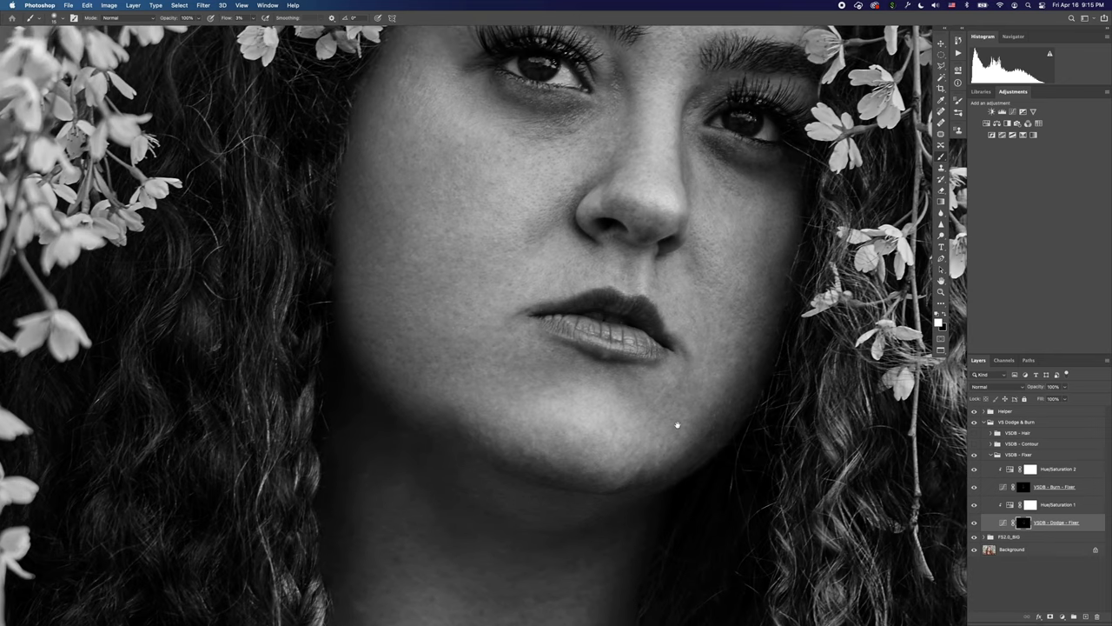
{"action": "scroll", "coordinate": [606, 419], "scroll_direction": "up", "scroll_amount": 5}
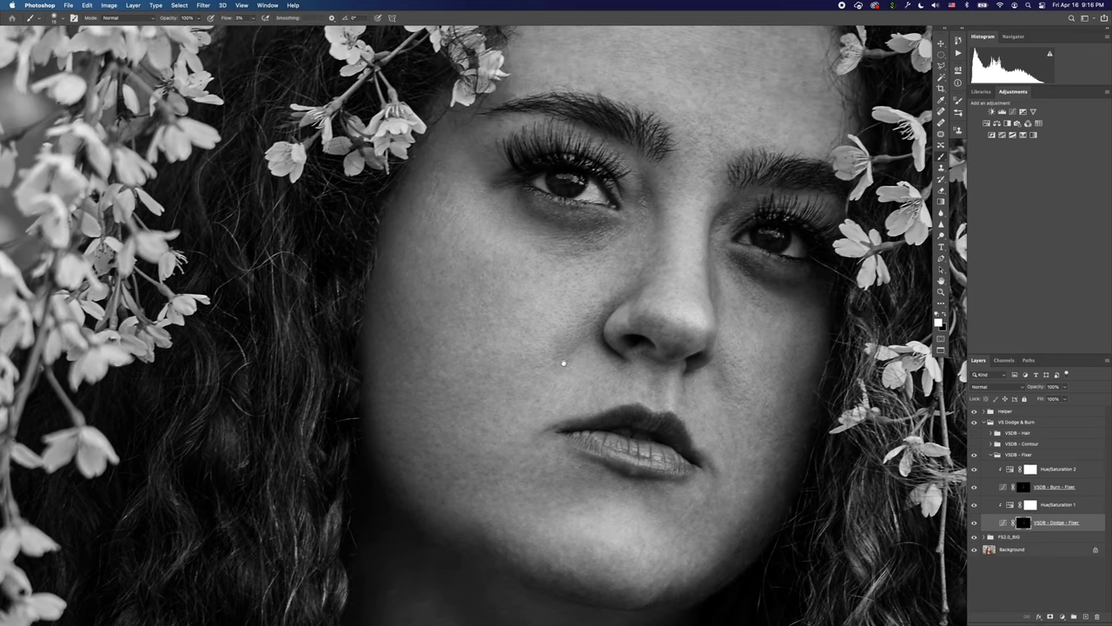
{"action": "left_click_drag", "start_coordinate": [565, 364], "coordinate": [565, 366]}
On the VSDB - Burn - Fixer mask, darken bright patches on the near cheek, from beside the nose down to the jaw.
{"action": "left_click", "coordinate": [1021, 488]}
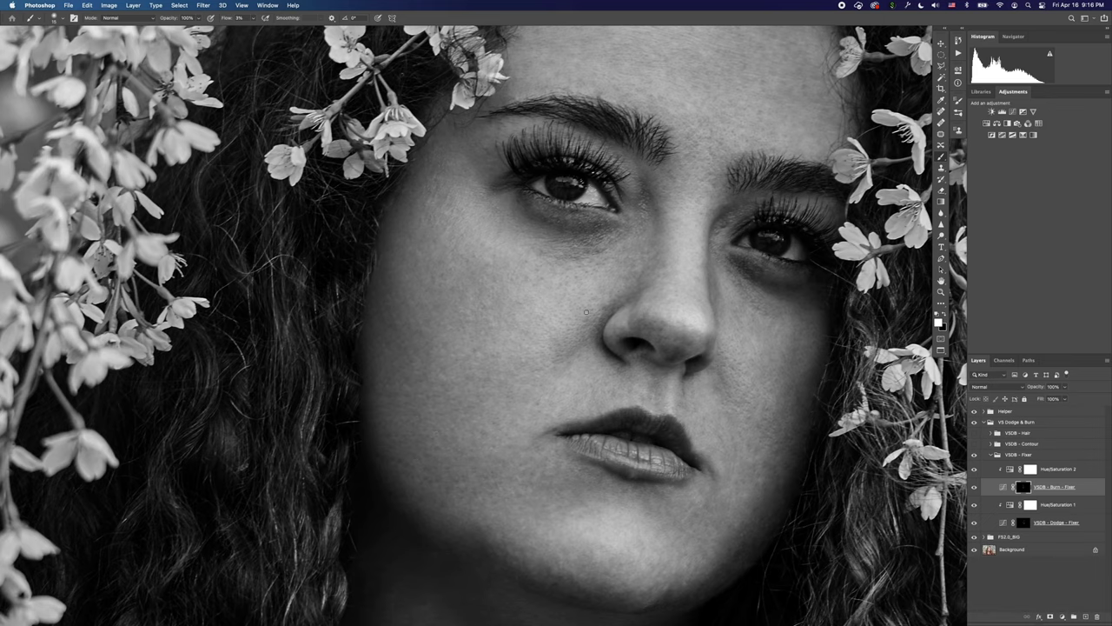
{"action": "left_click_drag", "start_coordinate": [553, 321], "coordinate": [514, 365]}
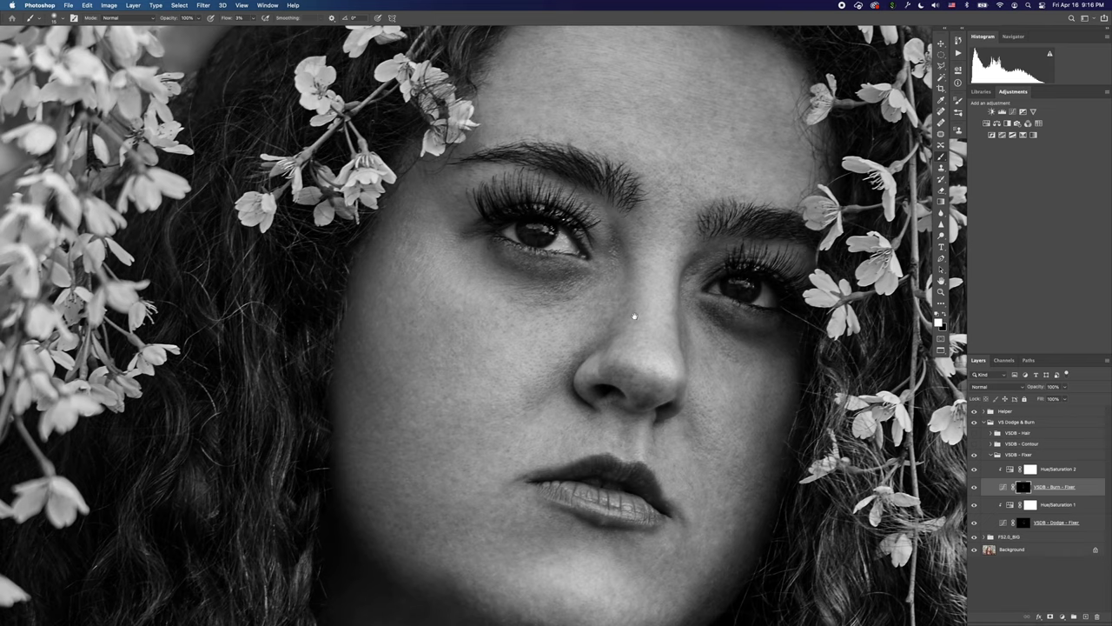
{"action": "scroll", "coordinate": [615, 325], "scroll_direction": "left", "scroll_amount": 5}
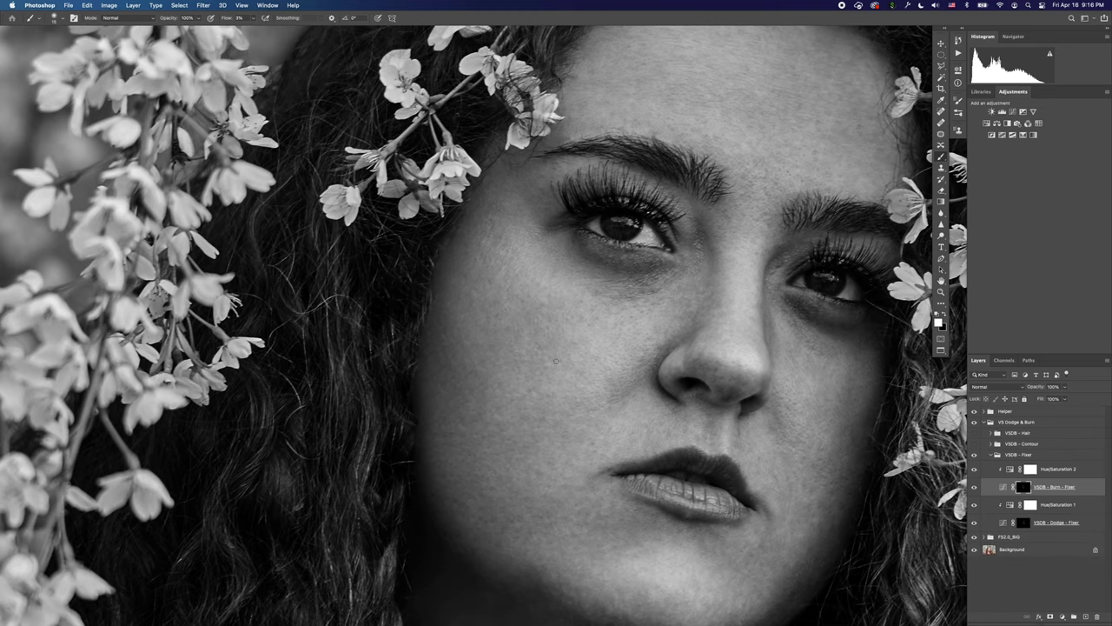
{"action": "scroll", "coordinate": [574, 395], "scroll_direction": "left", "scroll_amount": 5}
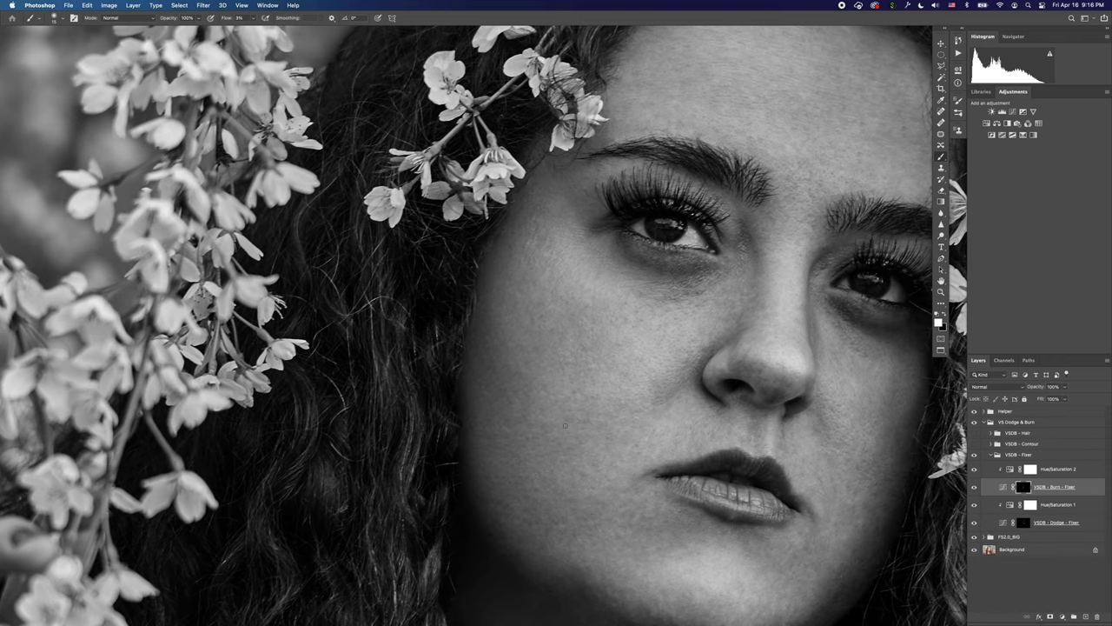
{"action": "scroll", "coordinate": [565, 425], "scroll_direction": "down", "scroll_amount": 2}
{"action": "scroll", "coordinate": [565, 424], "scroll_direction": "right", "scroll_amount": 2}
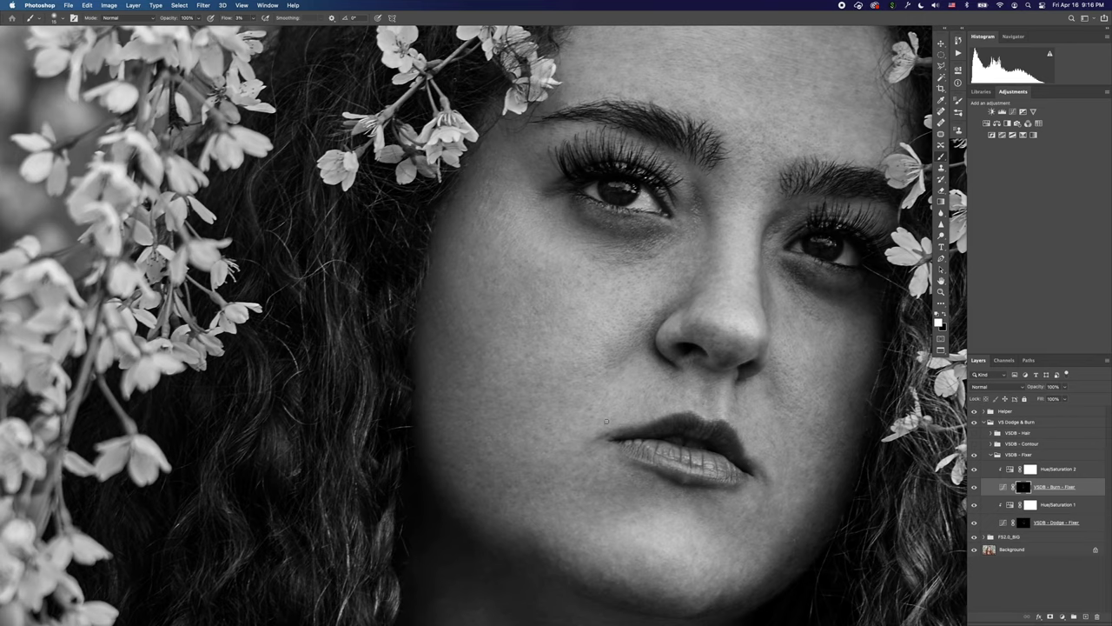
{"action": "scroll", "coordinate": [535, 454], "scroll_direction": "down", "scroll_amount": 3}
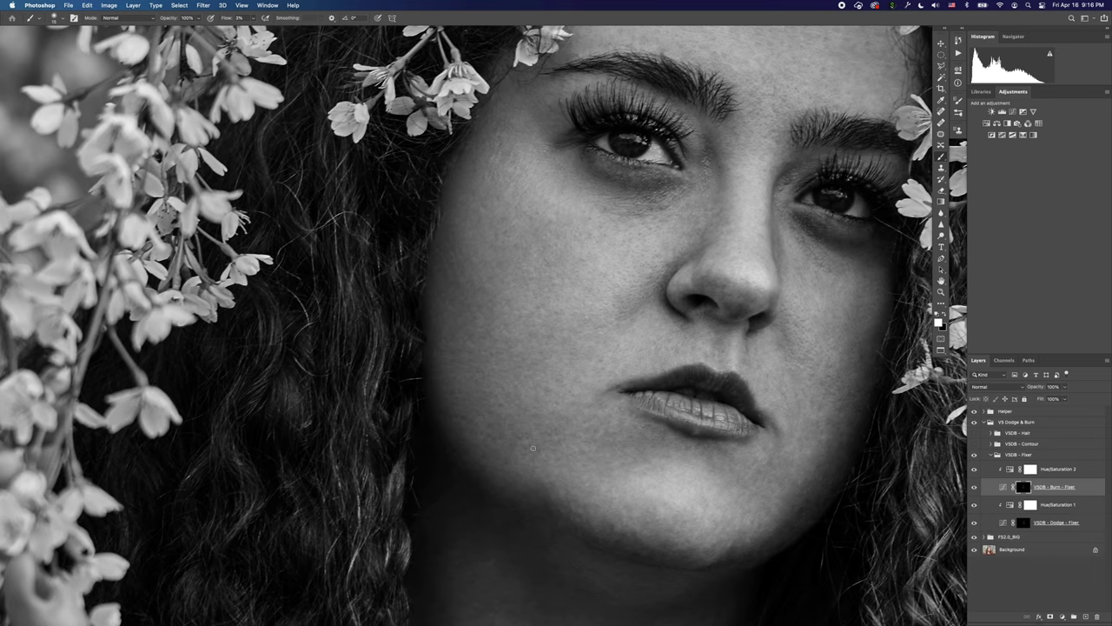
Dodge dark patches below the mouth corner on the Dodge - Fixer mask and burn bright ones around the chin on the Burn - Fixer mask.
{"action": "left_click", "coordinate": [1023, 524]}
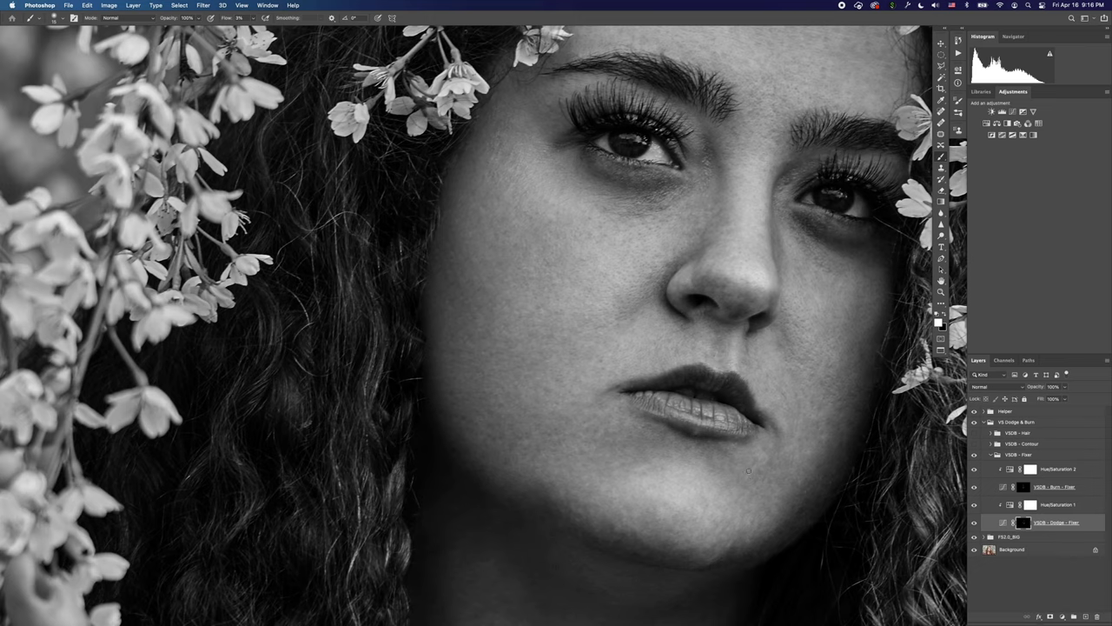
{"action": "left_click_drag", "start_coordinate": [744, 472], "coordinate": [675, 427]}
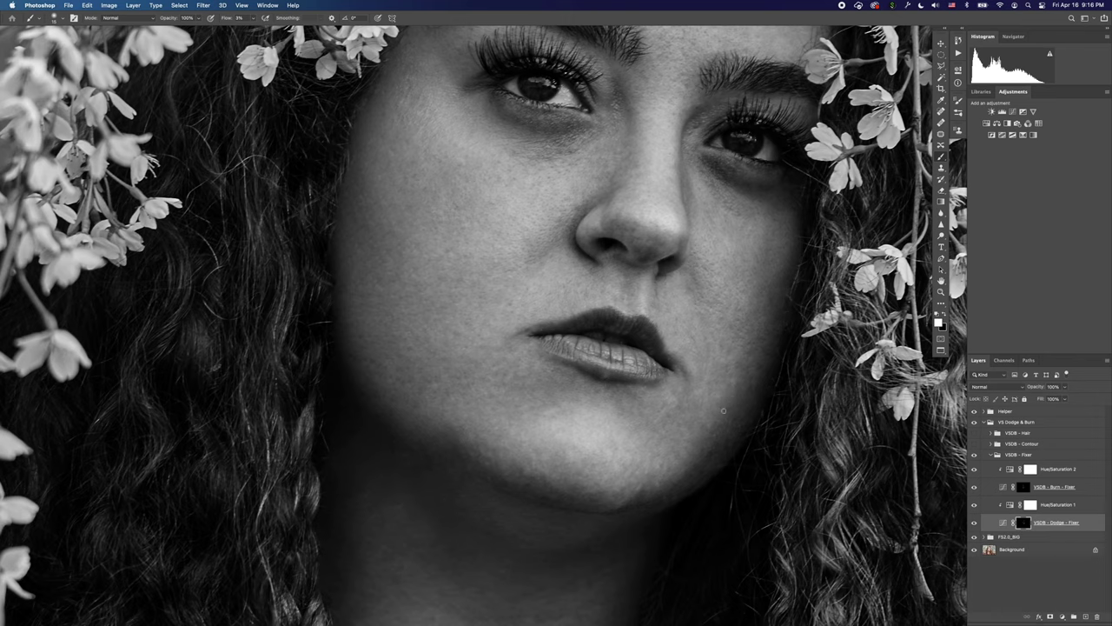
{"action": "left_click", "coordinate": [1023, 486]}
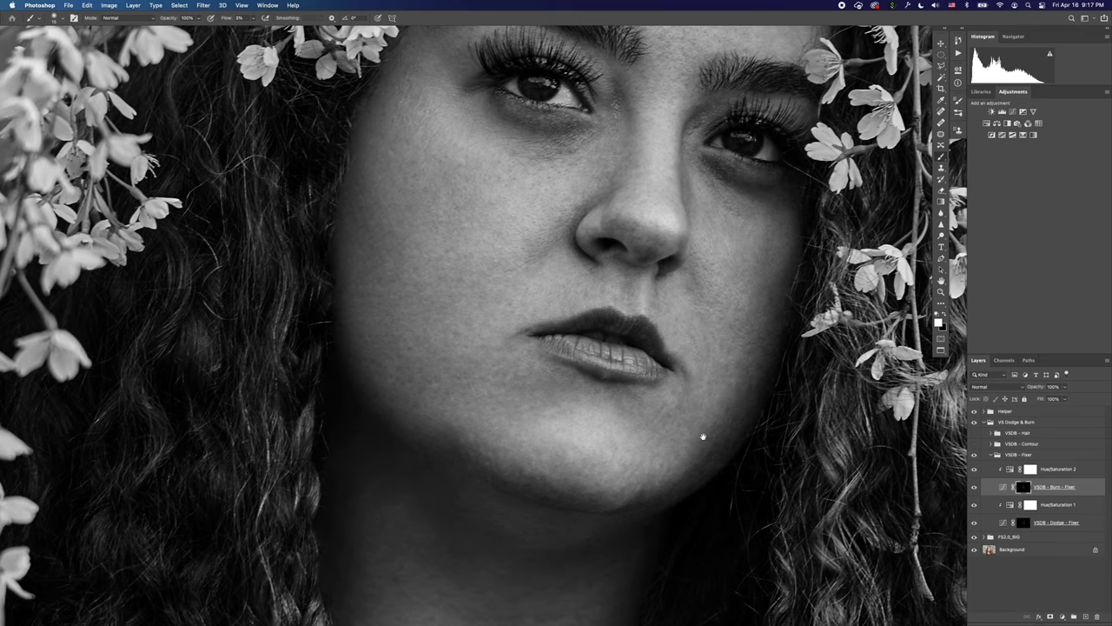
{"action": "scroll", "coordinate": [685, 417], "scroll_direction": "down", "scroll_amount": 3}
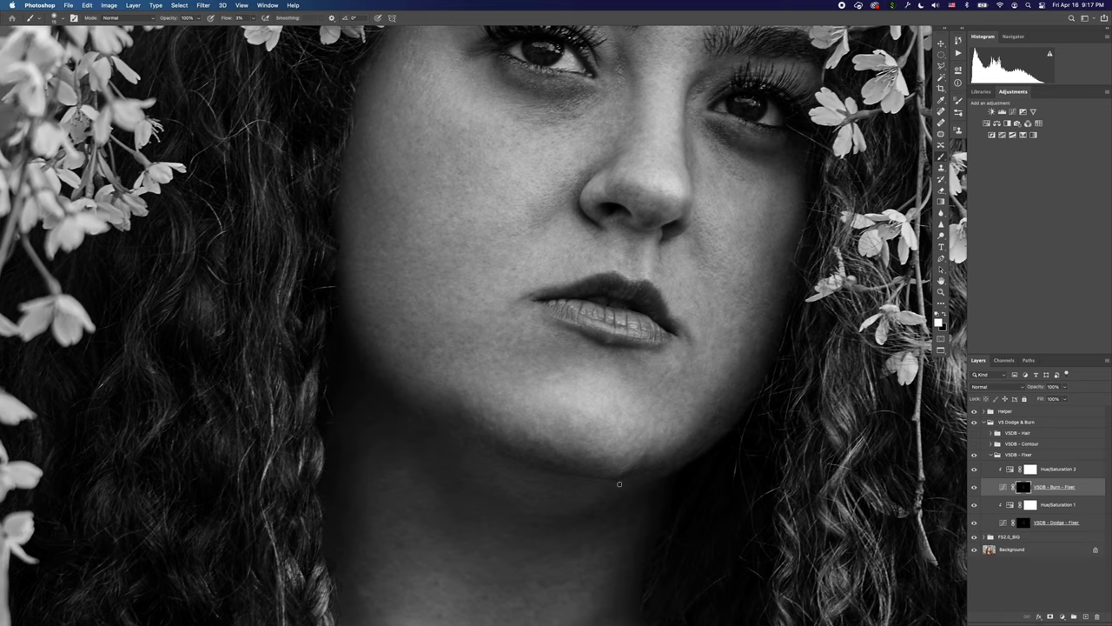
{"action": "scroll", "coordinate": [596, 459], "scroll_direction": "left", "scroll_amount": 2}
{"action": "scroll", "coordinate": [596, 459], "scroll_direction": "up", "scroll_amount": 1}
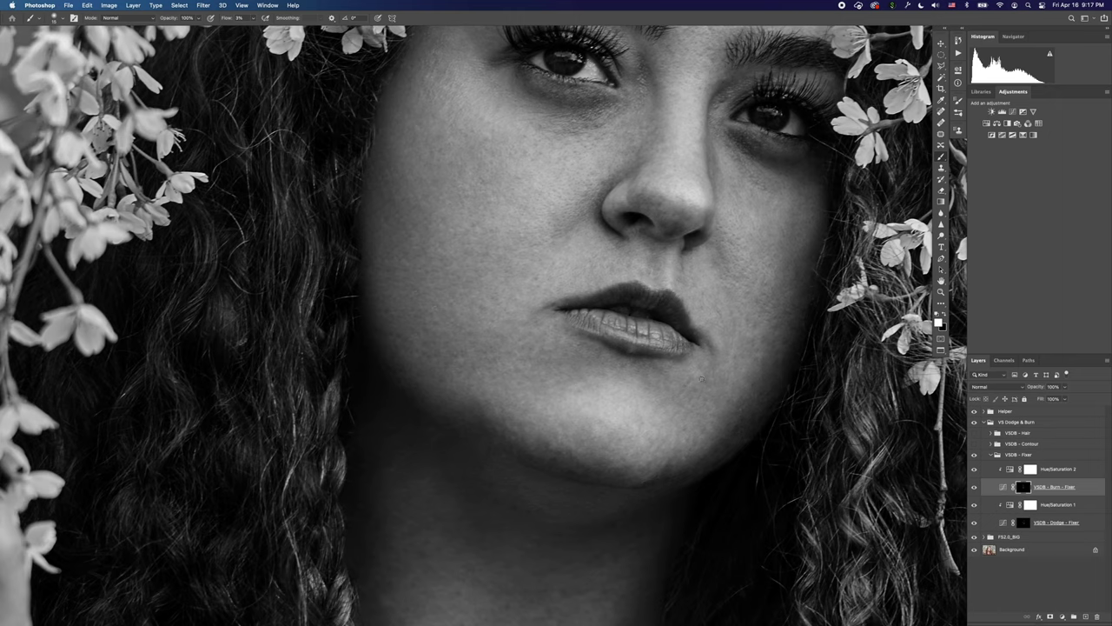
Dodge remaining dark patches on the chin with the VSDB - Dodge - Fixer mask and reselect the VSDB - Burn - Fixer mask.
{"action": "left_click", "coordinate": [1032, 523]}
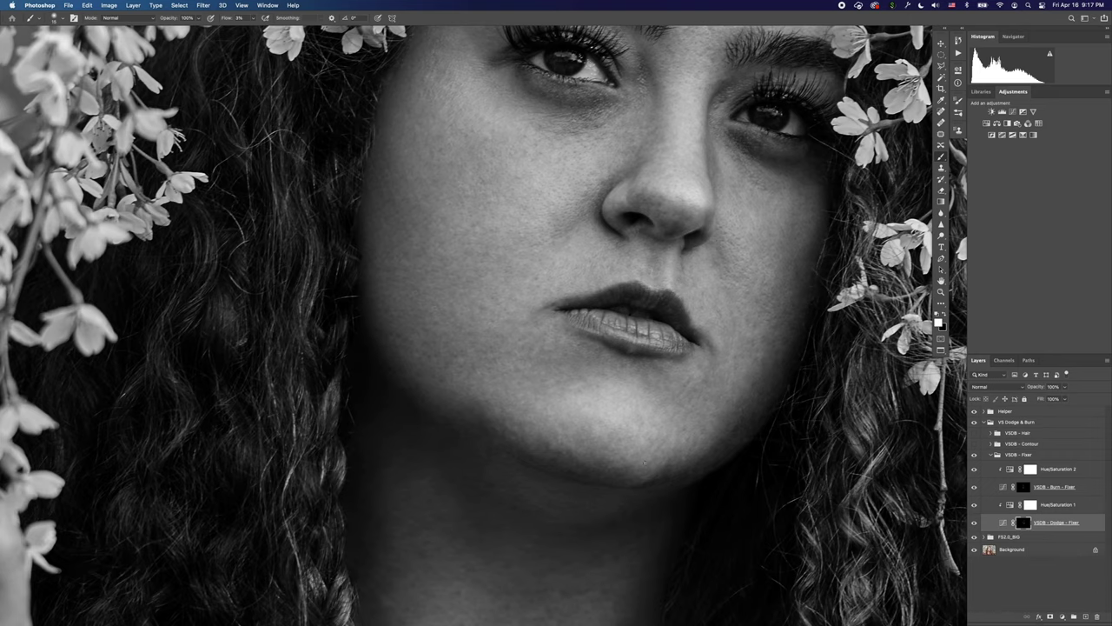
{"action": "left_click_drag", "start_coordinate": [641, 453], "coordinate": [652, 467]}
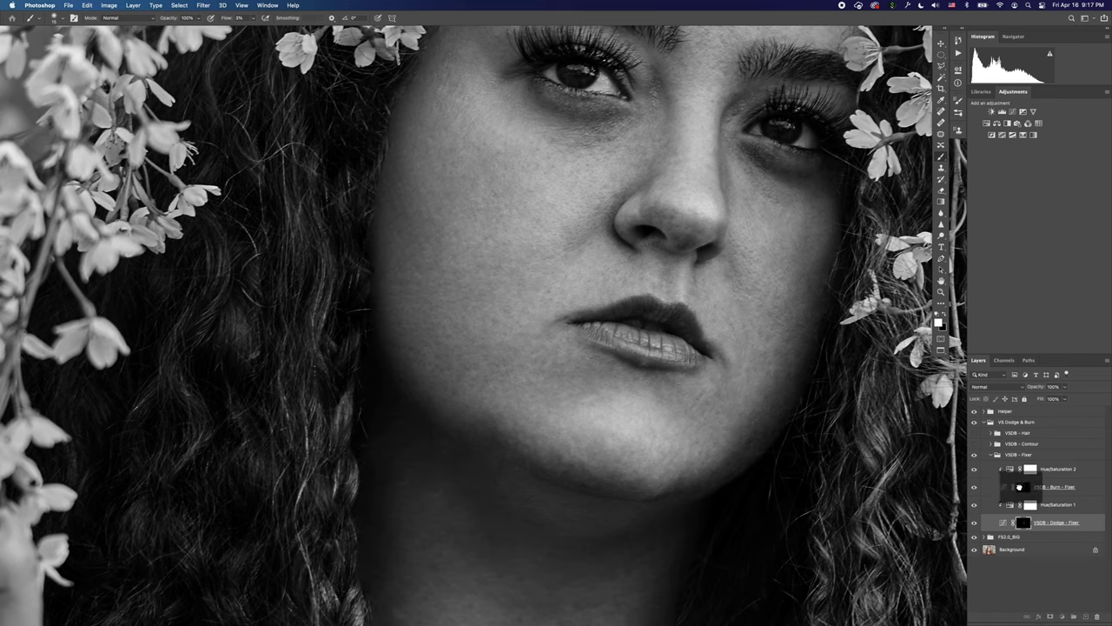
{"action": "left_click", "coordinate": [1015, 488]}
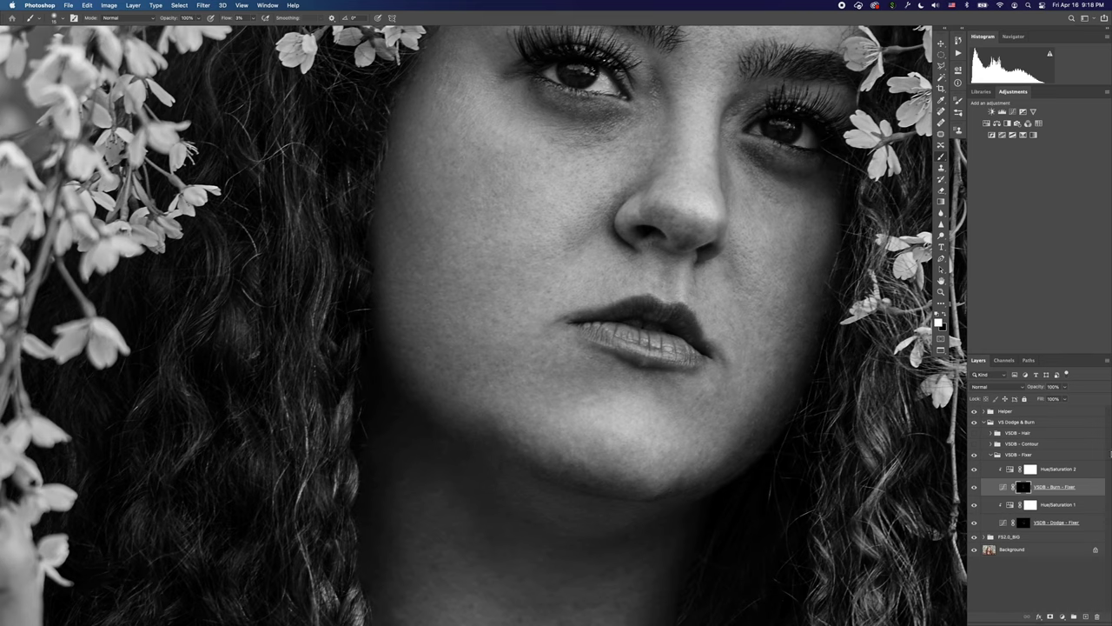
Collapse the VS Dodge & Burn group, hide the Helper group, and fit the whole portrait in view.
{"action": "left_click", "coordinate": [990, 422]}
{"action": "left_click", "coordinate": [974, 411]}
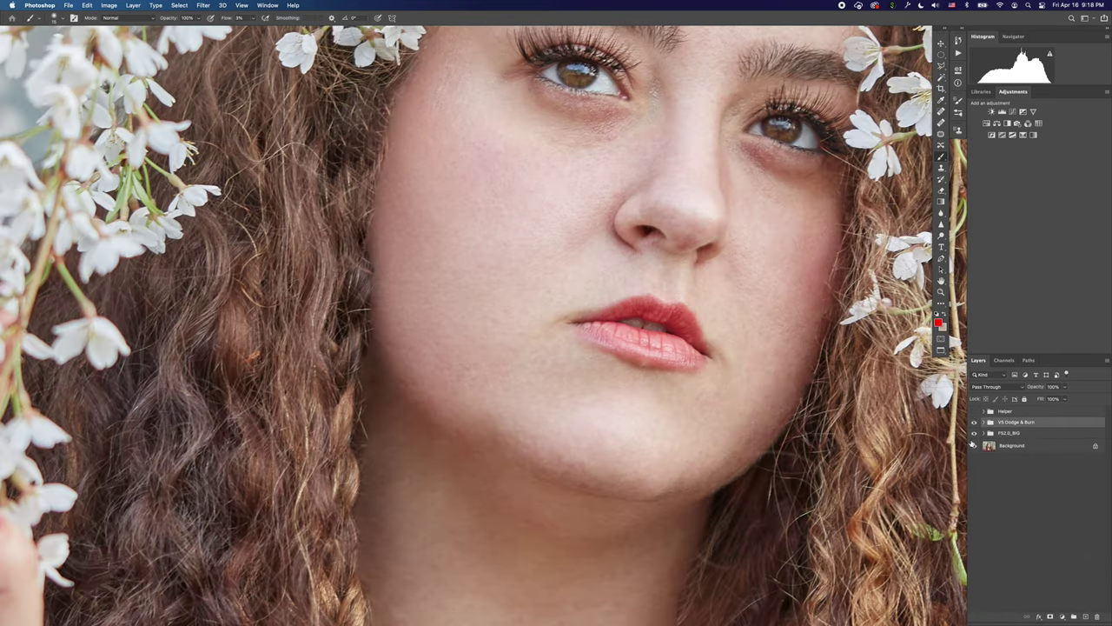
{"action": "key", "text": "super+0"}
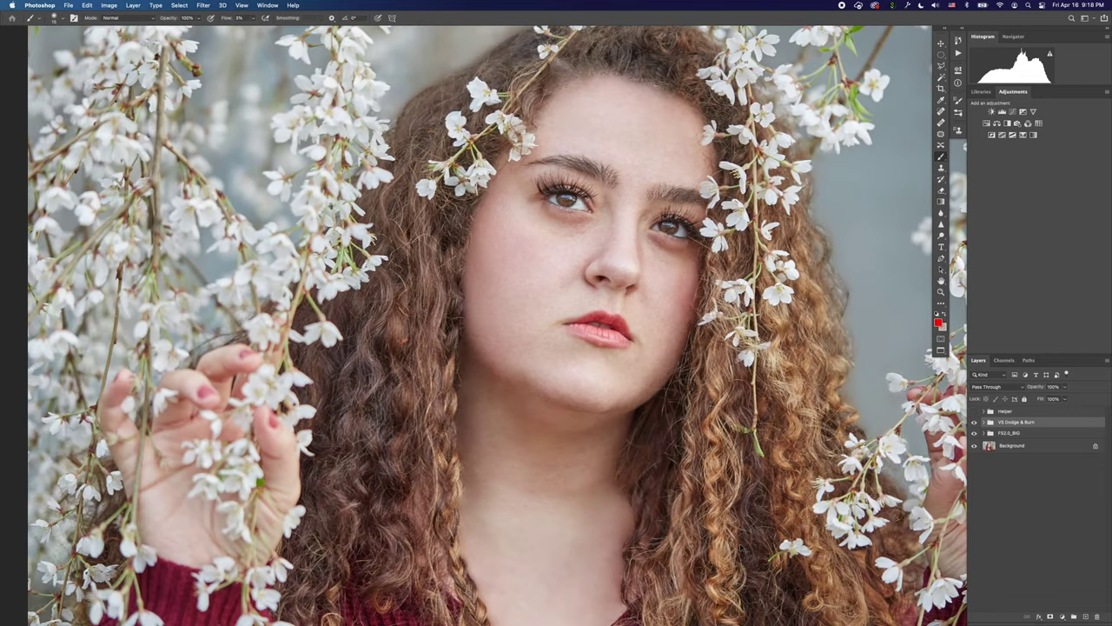
{"action": "key", "text": "super+0"}
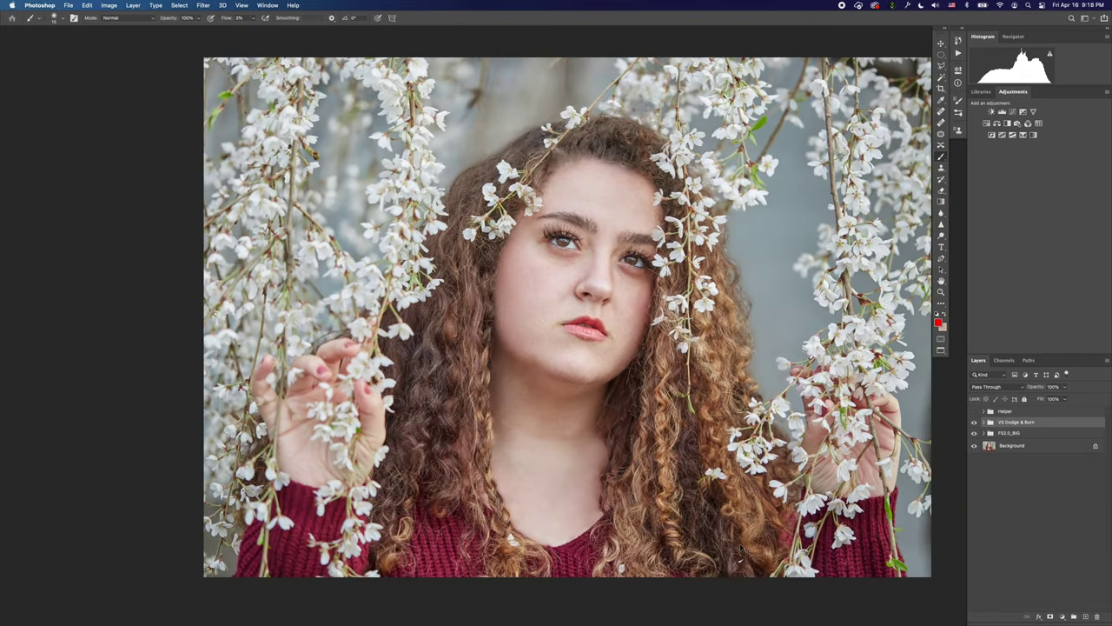
Compare the retouched portrait with the original by repeatedly isolating the Background layer and restoring all retouching groups.
{"action": "left_click", "coordinate": [974, 446]}
{"action": "left_click", "coordinate": [974, 446], "text": "alt"}
{"action": "left_click", "coordinate": [974, 445], "text": "alt"}
{"action": "left_click", "coordinate": [973, 445], "text": "alt"}
{"action": "left_click", "coordinate": [974, 446], "text": "alt"}
{"action": "left_click", "coordinate": [976, 446], "text": "alt"}
{"action": "left_click", "coordinate": [976, 446], "text": "alt"}
{"action": "left_click", "coordinate": [975, 446], "text": "alt"}
{"action": "left_click", "coordinate": [976, 447], "text": "alt"}
{"action": "left_click", "coordinate": [976, 447], "text": "alt"}
{"action": "left_click", "coordinate": [975, 423], "text": "alt"}
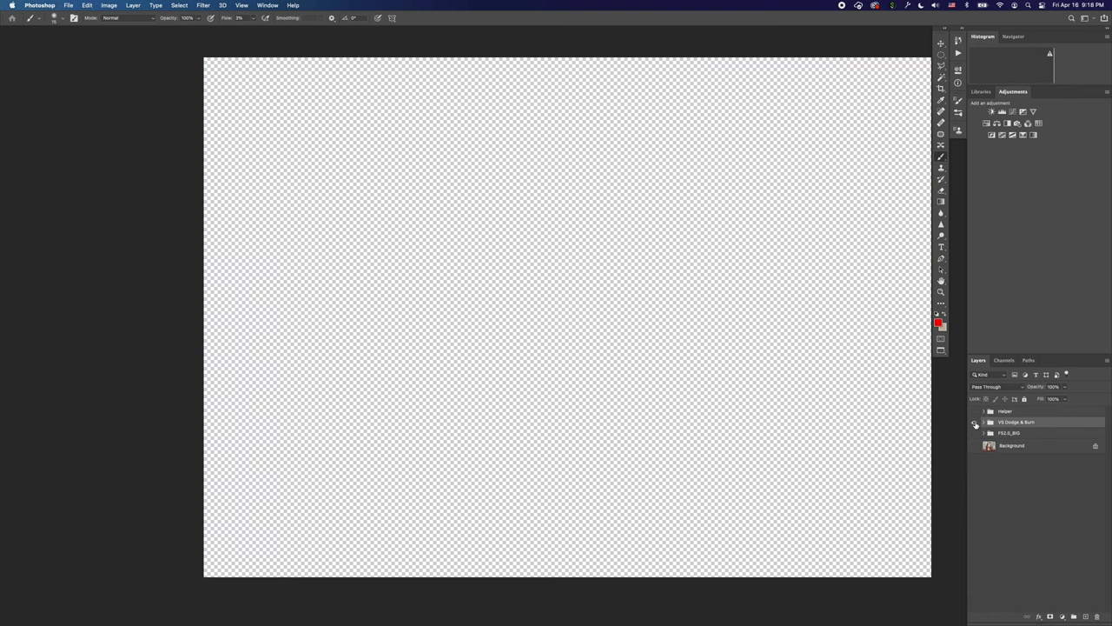
{"action": "left_click", "coordinate": [974, 423], "text": "alt"}
{"action": "left_click", "coordinate": [975, 446], "text": "alt"}
{"action": "left_click", "coordinate": [975, 446], "text": "alt"}
{"action": "left_click", "coordinate": [974, 447], "text": "alt"}
{"action": "left_click", "coordinate": [975, 447], "text": "alt"}
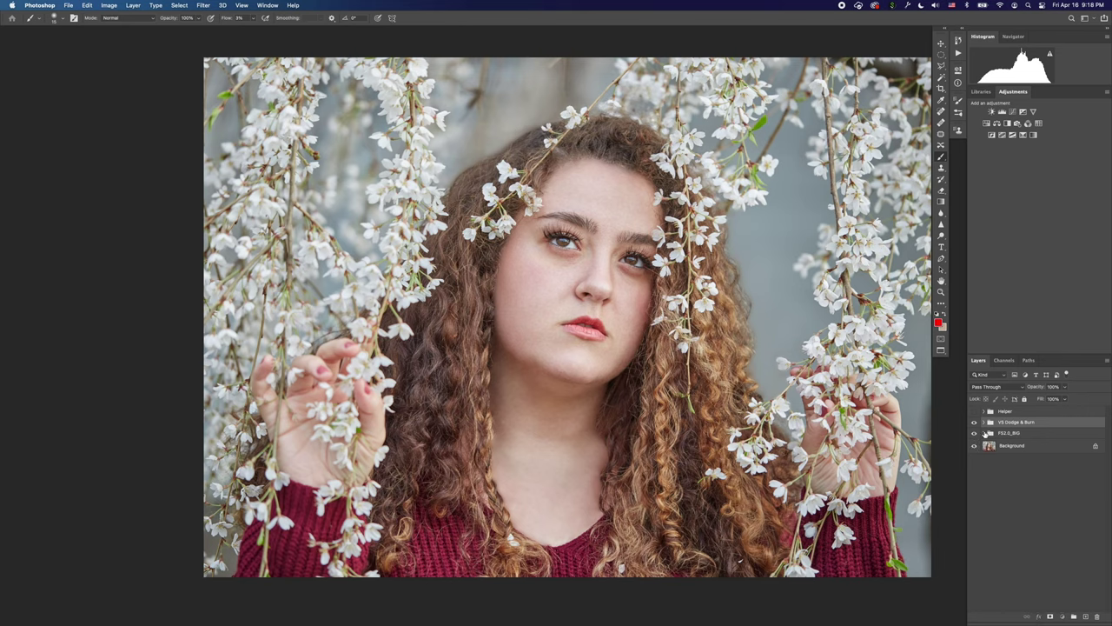
Expand the FS2.0_BIG group, select the LOW 2 layer, and switch to the Mixer Brush.
{"action": "left_click", "coordinate": [984, 432]}
{"action": "left_click", "coordinate": [997, 476]}
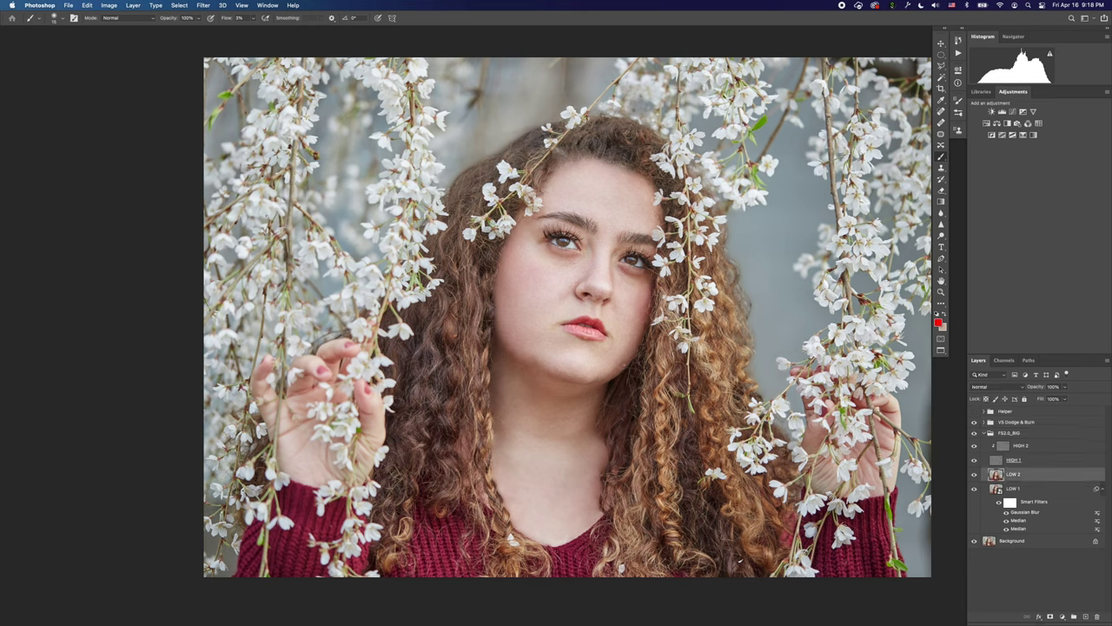
{"action": "key", "text": "shift+b"}
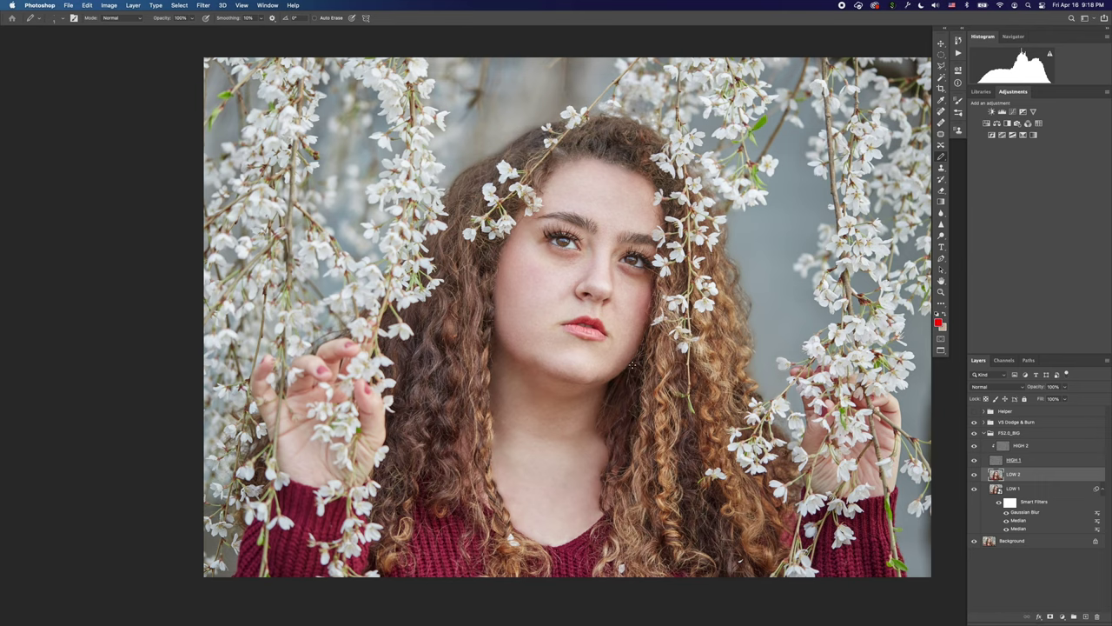
{"action": "key", "text": "shift+b"}
{"action": "key", "text": "shift+b"}
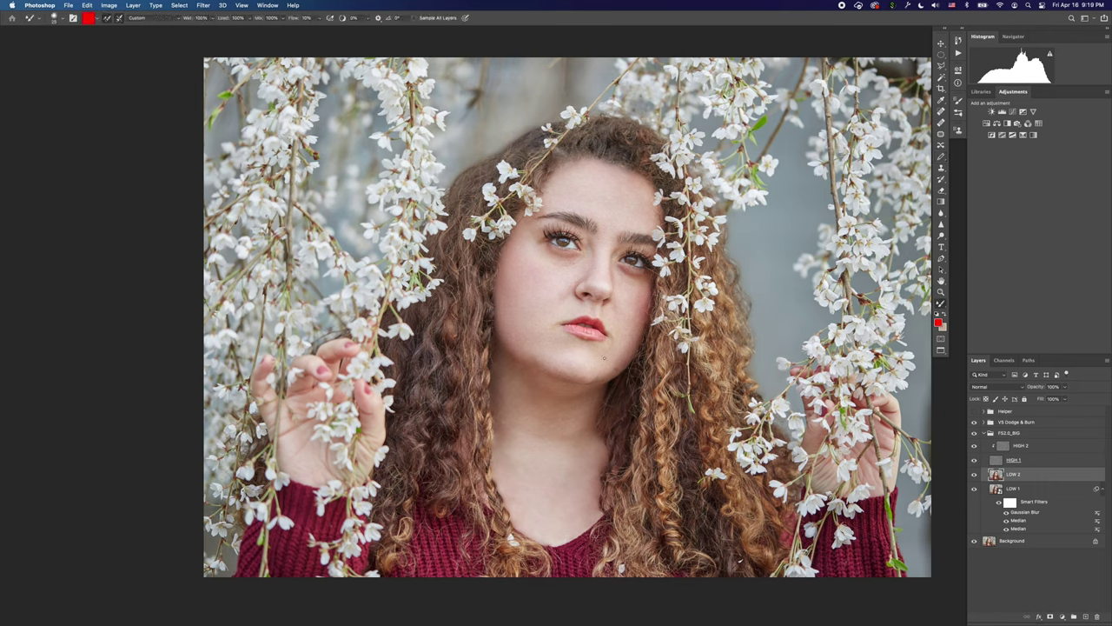
Blend the skin tones around the chin and cheek on LOW 2 with the Mixer Brush at 3% flow, reducing the brush to 125 px.
{"action": "left_click_drag", "start_coordinate": [606, 367], "coordinate": [645, 367]}
{"action": "left_click_drag", "start_coordinate": [620, 395], "coordinate": [608, 360]}
{"action": "key", "text": "["}
{"action": "key", "text": "["}
{"action": "key", "text": "["}
{"action": "key", "text": "super+equal"}
{"action": "left_click_drag", "start_coordinate": [531, 270], "coordinate": [518, 357]}
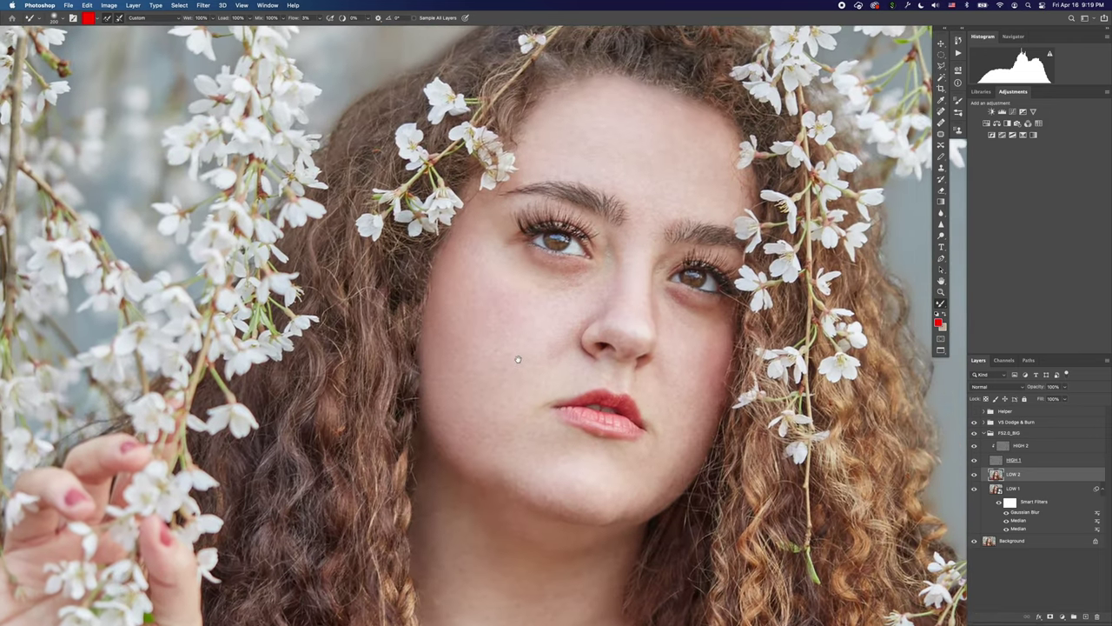
{"action": "left_click_drag", "start_coordinate": [526, 316], "coordinate": [512, 353]}
{"action": "key", "text": "bracketleft"}
{"action": "key", "text": "bracketleft"}
{"action": "key", "text": "bracketleft"}
{"action": "key", "text": "bracketleft"}
{"action": "key", "text": "bracketleft"}
{"action": "key", "text": "bracketleft"}
{"action": "key", "text": "bracketleft"}
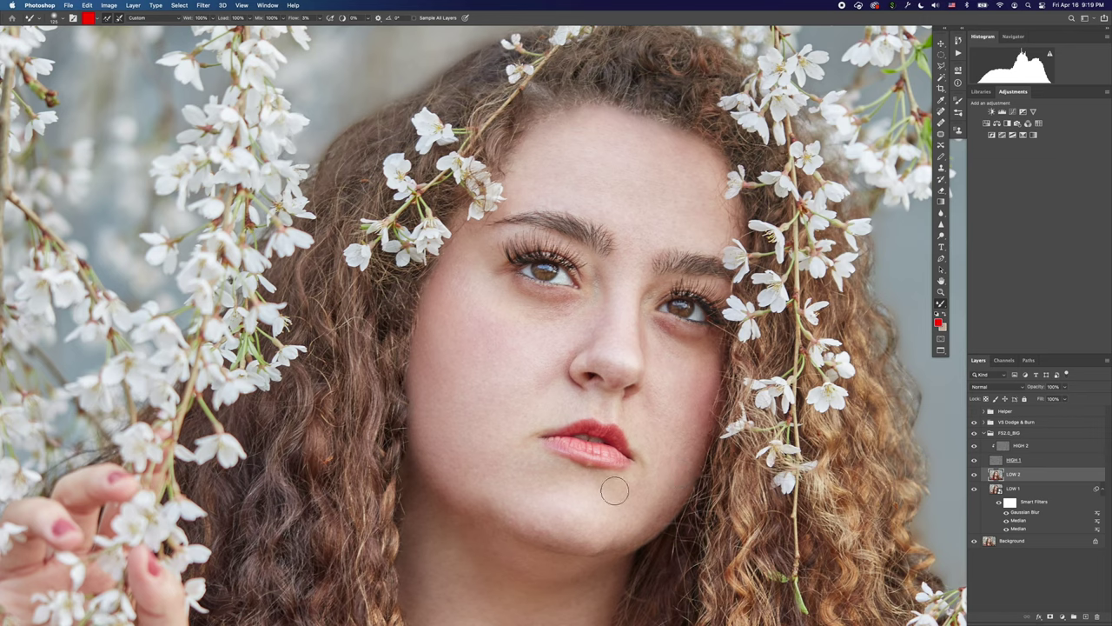
Select the HIGH 2 layer and repair small texture flaws on the chin below the mouth corner with the Patch tool.
{"action": "left_click", "coordinate": [999, 445]}
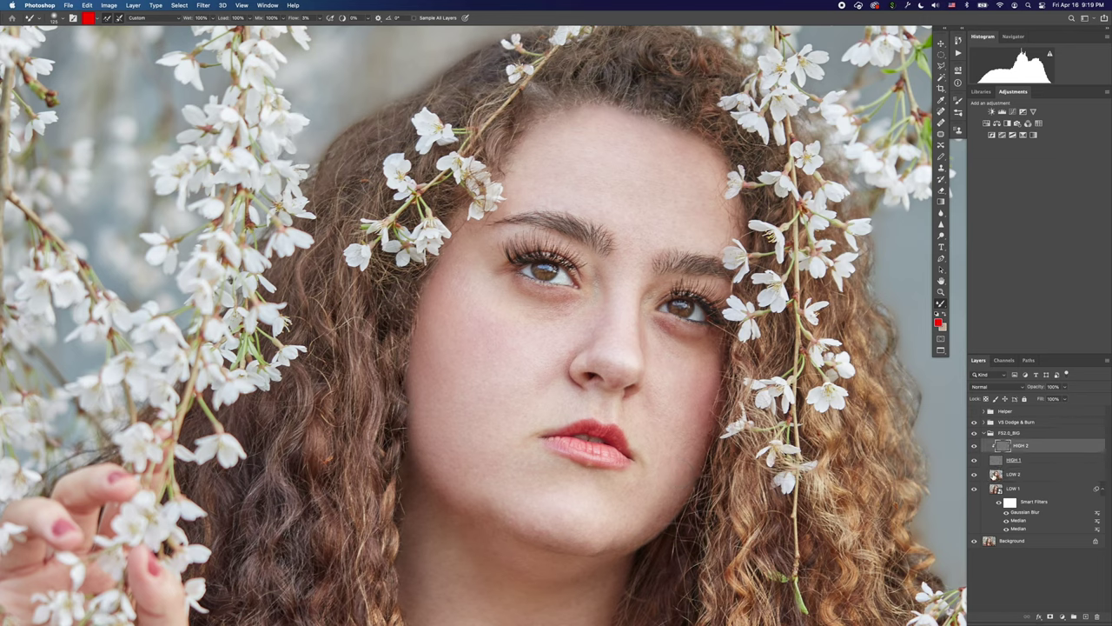
{"action": "key", "text": "j"}
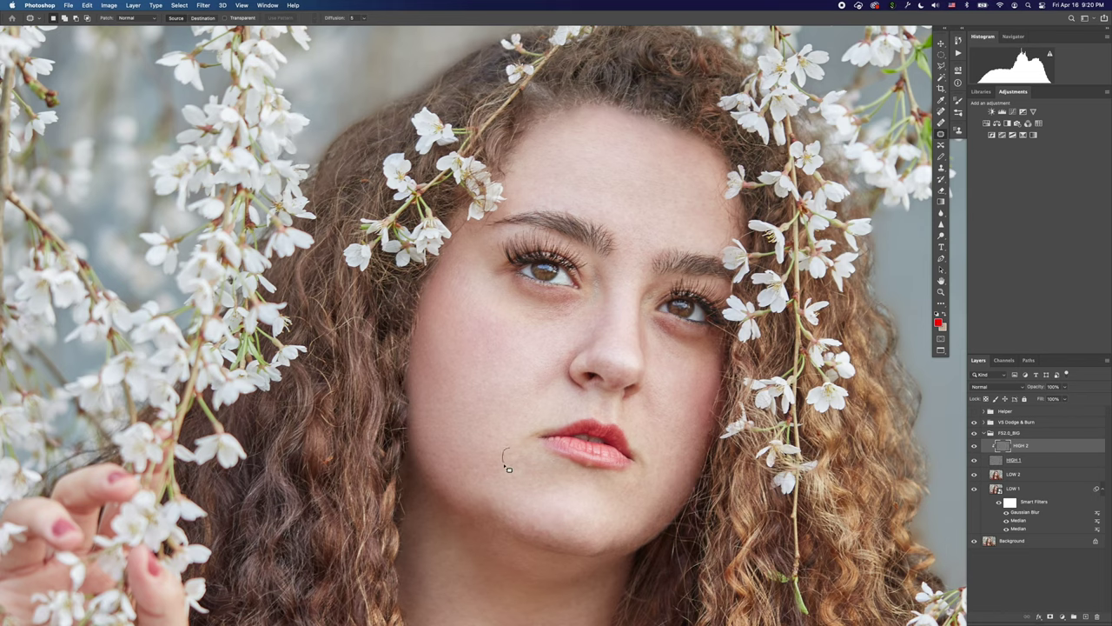
{"action": "mouse_move", "coordinate": [623, 503]}
{"action": "left_mouse_down"}
{"action": "mouse_move", "coordinate": [626, 483]}
{"action": "mouse_move", "coordinate": [620, 502]}
{"action": "left_mouse_up"}
{"action": "left_click", "coordinate": [622, 510]}
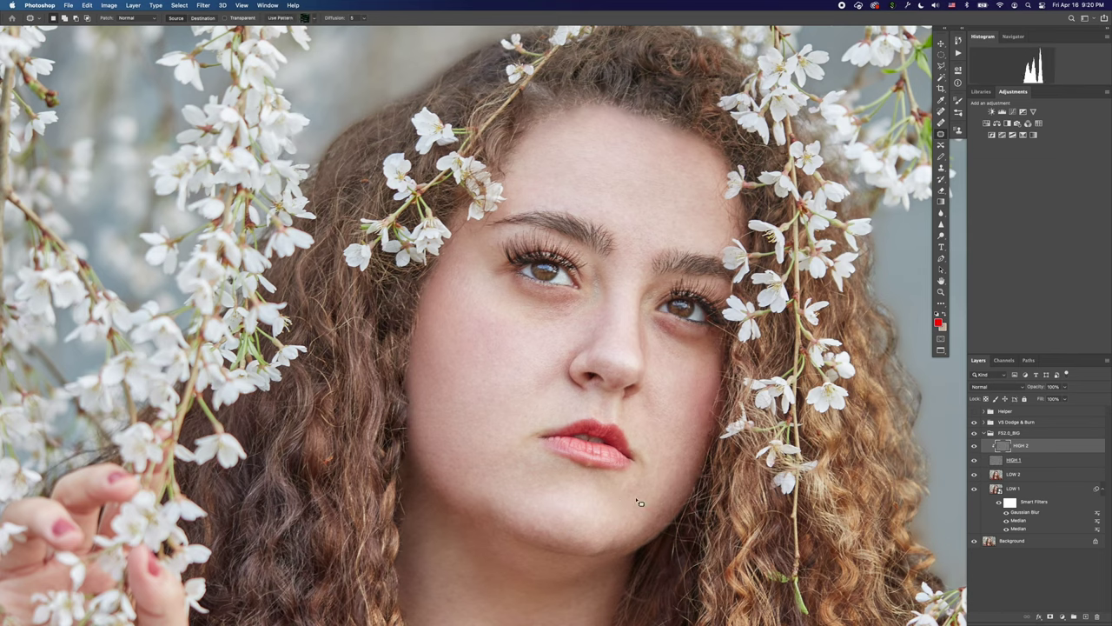
{"action": "left_click", "coordinate": [626, 513]}
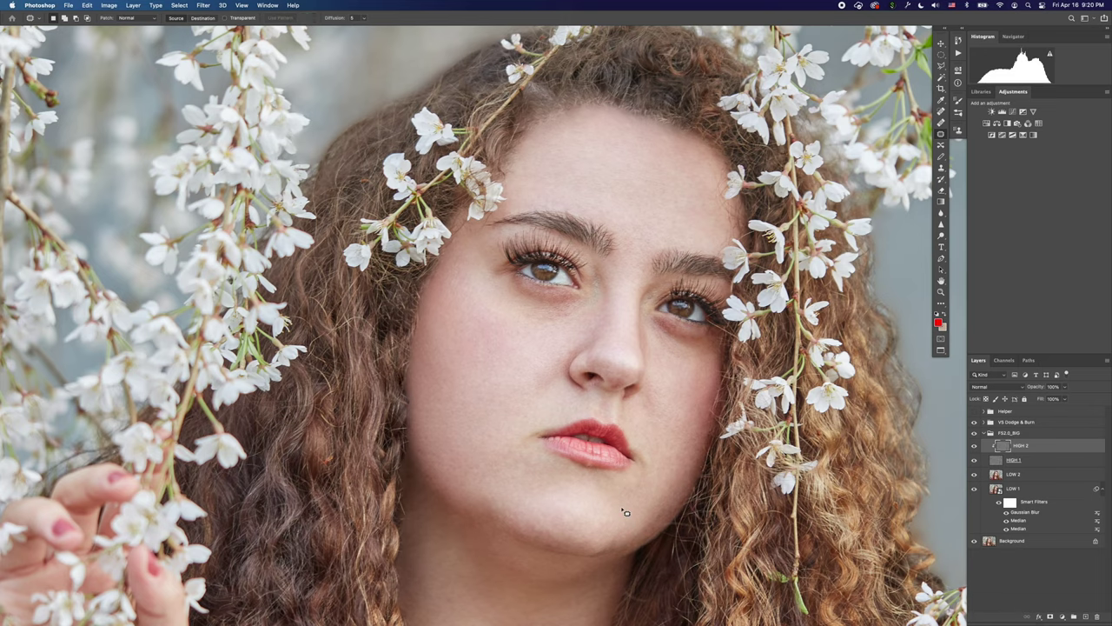
{"action": "key", "text": "super+1"}
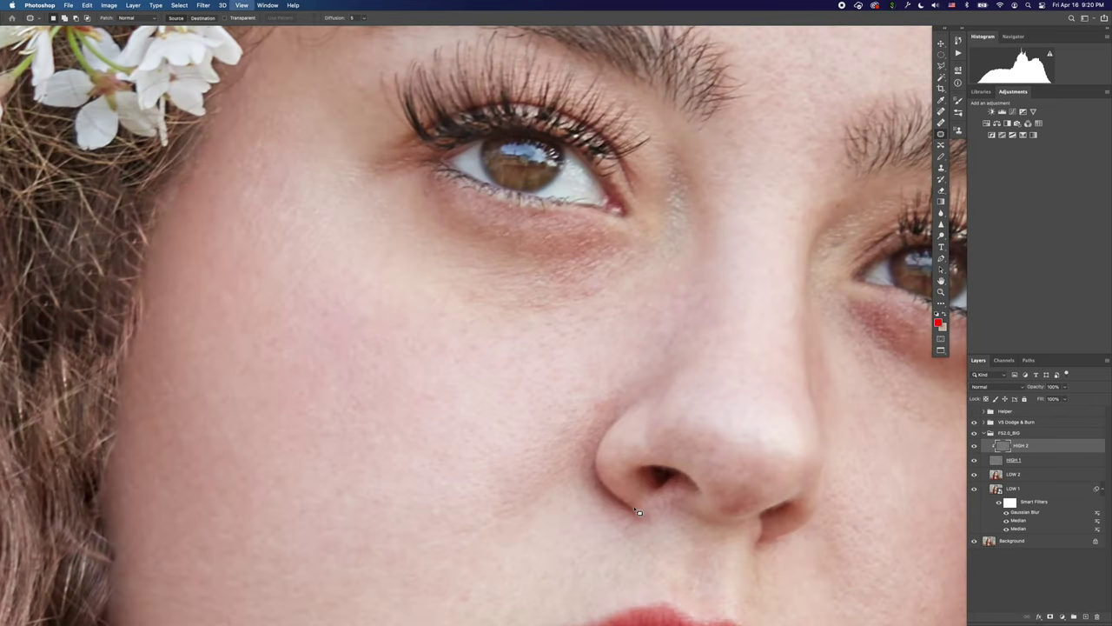
{"action": "left_click_drag", "start_coordinate": [633, 509], "coordinate": [583, 287]}
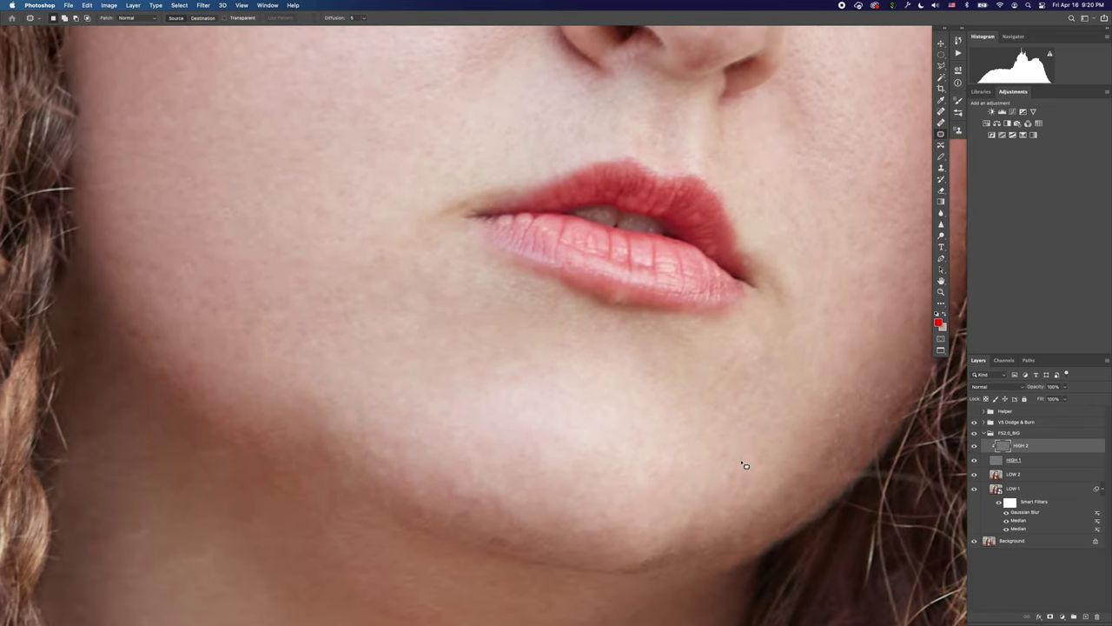
{"action": "left_click_drag", "start_coordinate": [745, 465], "coordinate": [735, 472]}
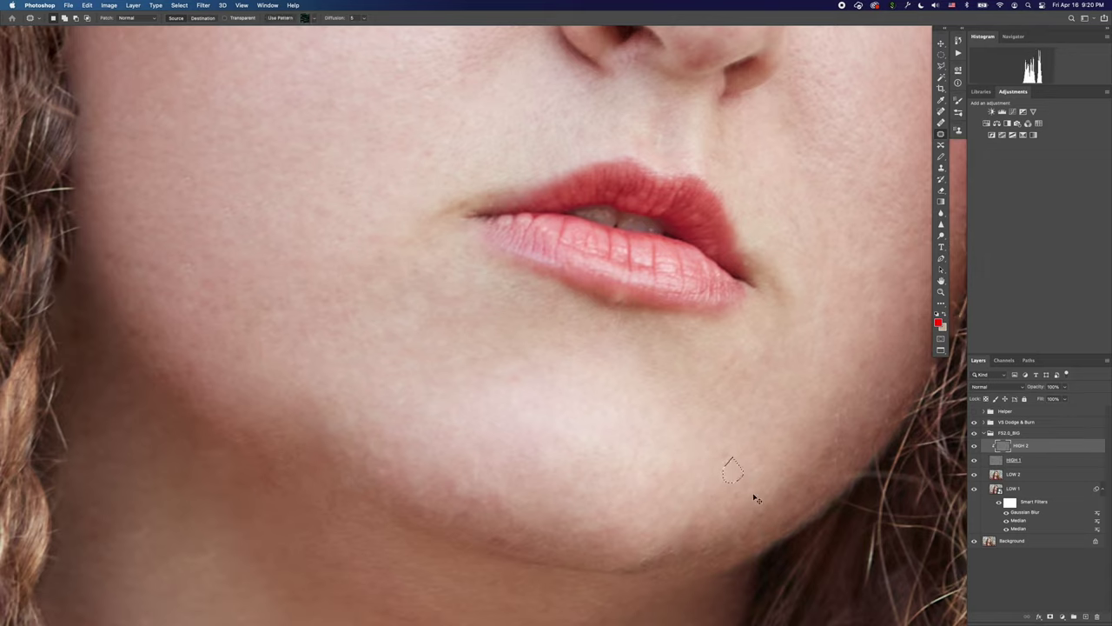
{"action": "key", "text": "super+d"}
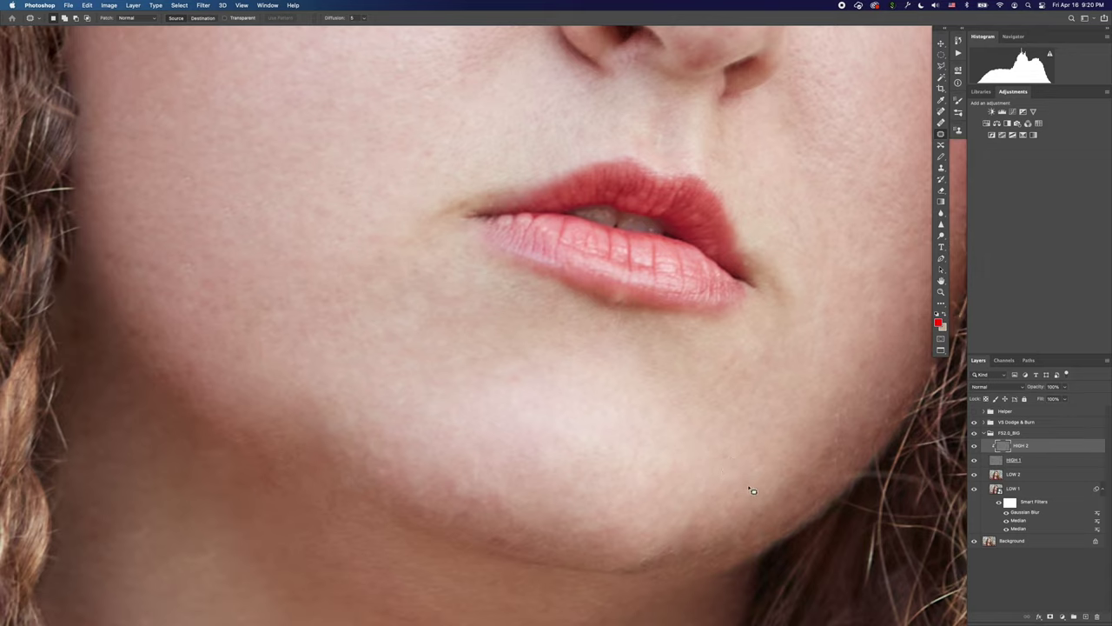
Patch the uneven texture spots along the jawline beside the mouth on the HIGH 2 layer, deselecting after each repair.
{"action": "left_click_drag", "start_coordinate": [844, 414], "coordinate": [847, 420]}
{"action": "left_click_drag", "start_coordinate": [841, 424], "coordinate": [807, 444]}
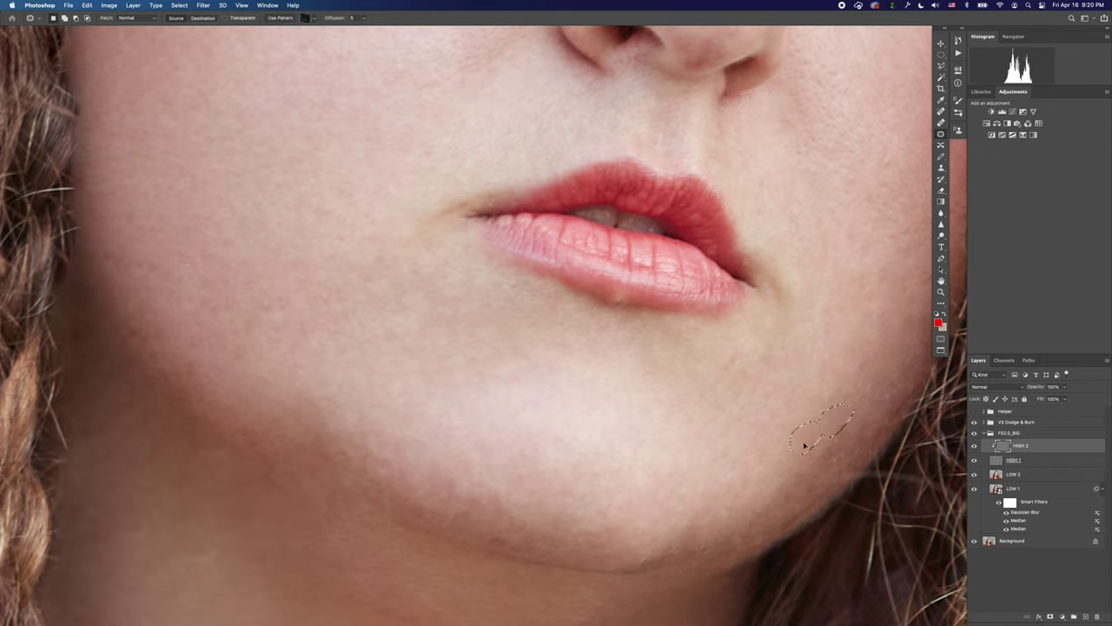
{"action": "key", "text": "super+d"}
{"action": "mouse_move", "coordinate": [848, 397]}
{"action": "left_mouse_down"}
{"action": "mouse_move", "coordinate": [817, 413]}
{"action": "mouse_move", "coordinate": [836, 408]}
{"action": "left_mouse_up"}
{"action": "key", "text": "super+d"}
{"action": "mouse_move", "coordinate": [879, 369]}
{"action": "left_mouse_down"}
{"action": "mouse_move", "coordinate": [869, 378]}
{"action": "mouse_move", "coordinate": [874, 420]}
{"action": "mouse_move", "coordinate": [886, 377]}
{"action": "mouse_move", "coordinate": [905, 367]}
{"action": "left_mouse_up"}
{"action": "key", "text": "super+d"}
{"action": "key", "text": "super+d"}
Patch the rough texture along the chin's lower edge near the hair on the HIGH 2 layer and clear the selection.
{"action": "left_click_drag", "start_coordinate": [828, 442], "coordinate": [794, 382]}
{"action": "scroll", "coordinate": [794, 382], "scroll_direction": "right", "scroll_amount": 2}
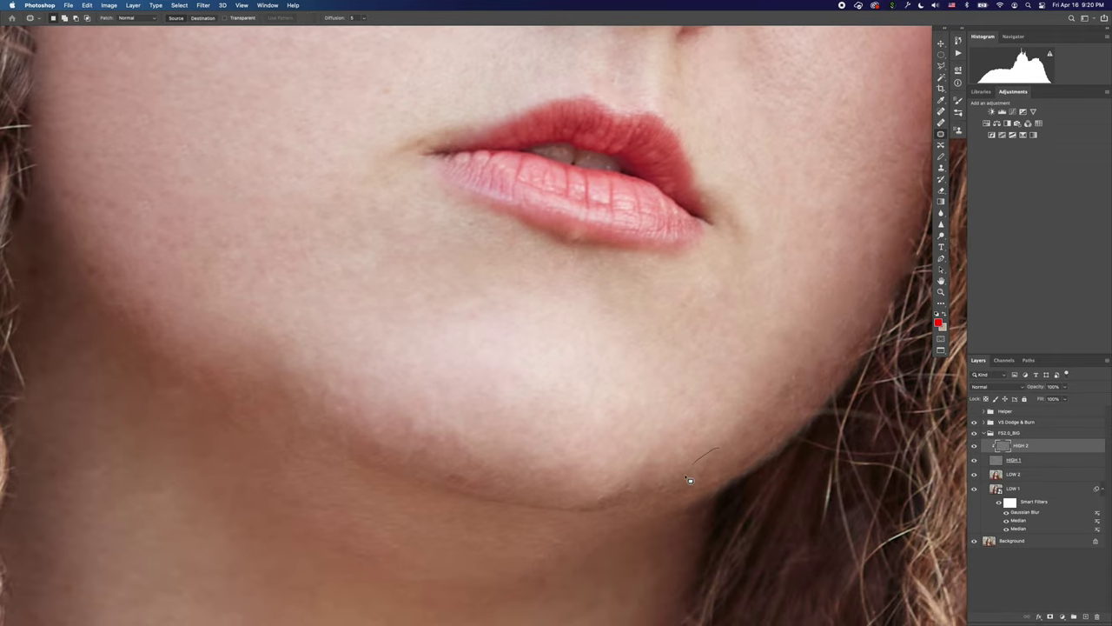
{"action": "mouse_move", "coordinate": [686, 477]}
{"action": "left_mouse_down"}
{"action": "mouse_move", "coordinate": [721, 461]}
{"action": "mouse_move", "coordinate": [749, 467]}
{"action": "mouse_move", "coordinate": [721, 460]}
{"action": "left_mouse_up"}
{"action": "key", "text": "super+d"}
{"action": "key", "text": "super+d"}
{"action": "mouse_move", "coordinate": [634, 470]}
{"action": "left_mouse_down"}
{"action": "mouse_move", "coordinate": [667, 464]}
{"action": "mouse_move", "coordinate": [684, 446]}
{"action": "mouse_move", "coordinate": [641, 446]}
{"action": "mouse_move", "coordinate": [676, 461]}
{"action": "mouse_move", "coordinate": [730, 423]}
{"action": "left_mouse_up"}
{"action": "key", "text": "super+d"}
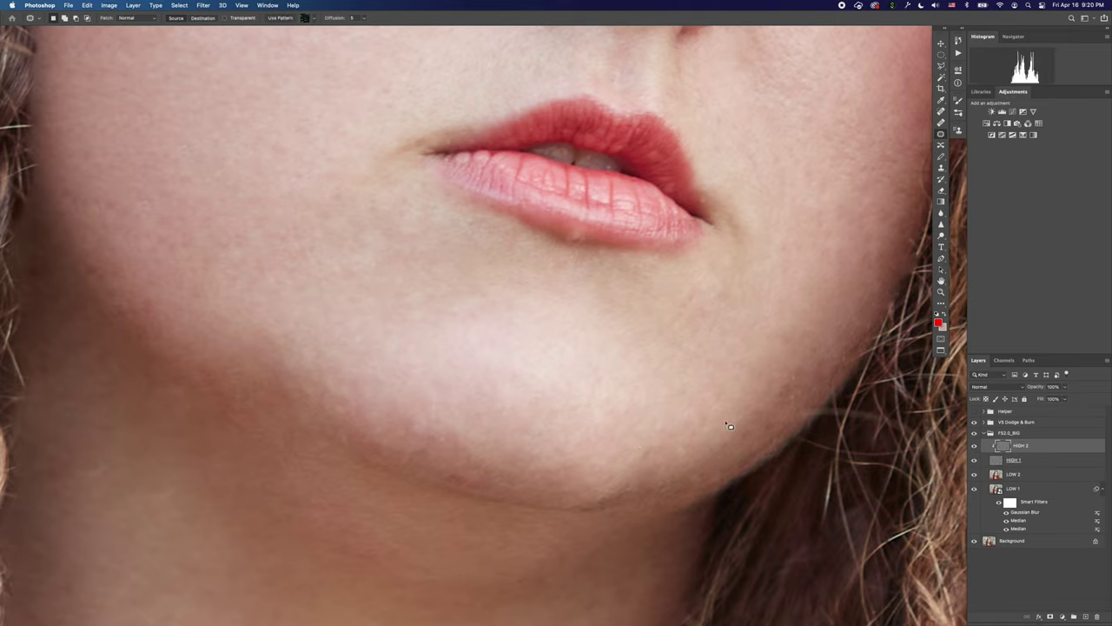
{"action": "key", "text": "super+d"}
{"action": "left_click_drag", "start_coordinate": [650, 455], "coordinate": [664, 454]}
{"action": "key", "text": "super+d"}
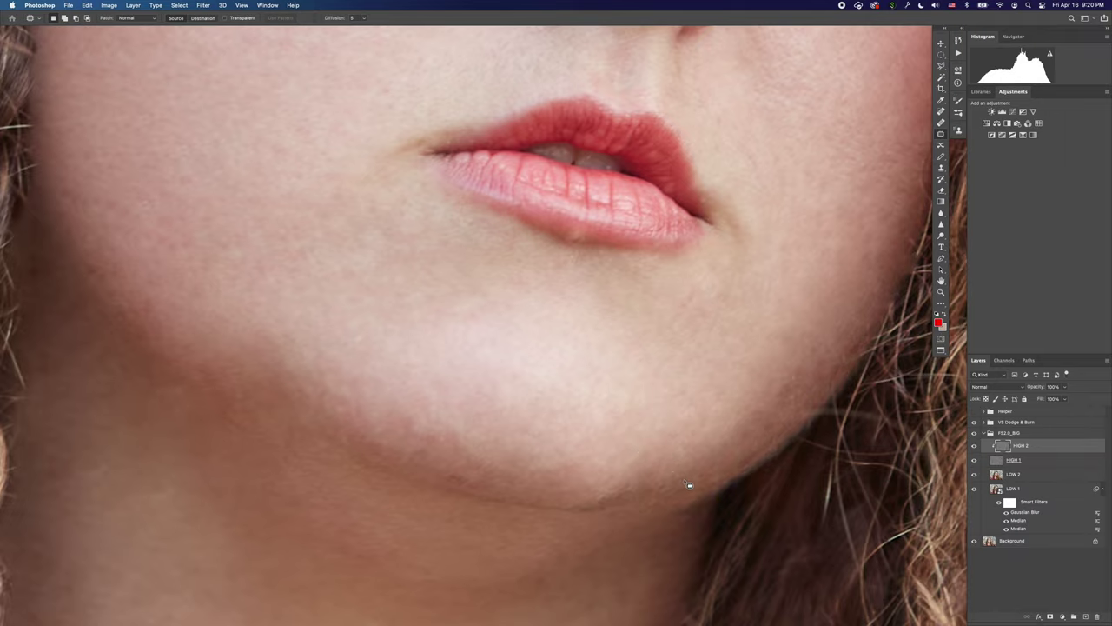
Check the patched chin within the whole portrait and return to the close-up of the mouth and chin.
{"action": "key", "text": "super+minus"}
{"action": "key", "text": "super+minus"}
{"action": "key", "text": "super+minus"}
{"action": "key", "text": "super+minus"}
{"action": "key", "text": "super+minus"}
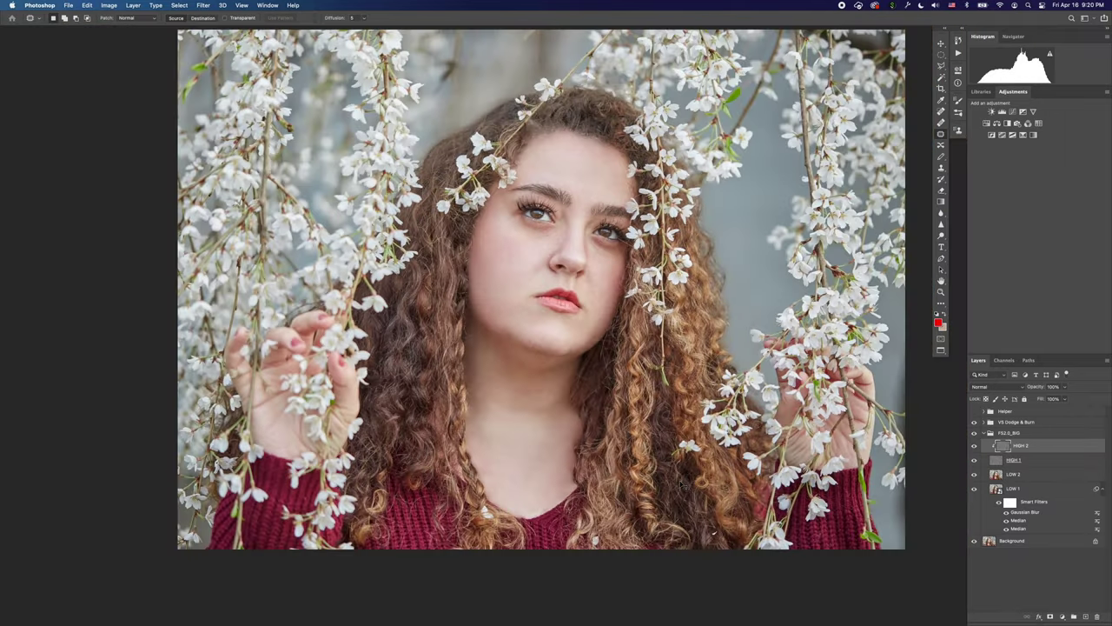
{"action": "key", "text": "super+equal"}
{"action": "key", "text": "super+equal"}
{"action": "key", "text": "super+equal"}
{"action": "key", "text": "super+equal"}
{"action": "key", "text": "super+equal"}
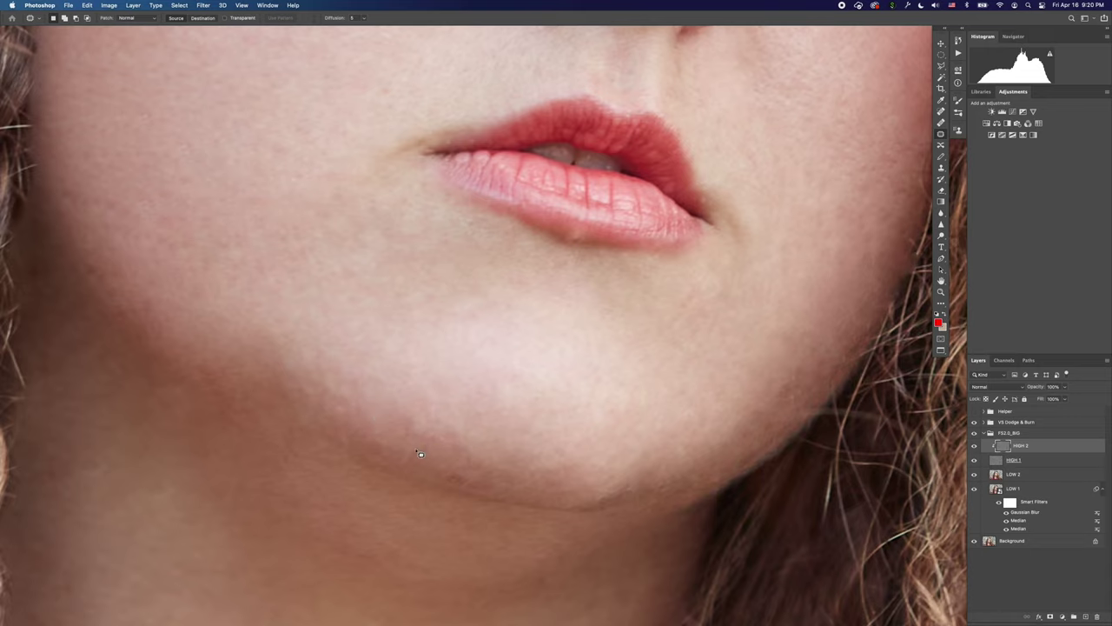
Patch the texture flaws along the shadowed underside of the chin on the HIGH 2 layer and clear the selection.
{"action": "mouse_move", "coordinate": [415, 445]}
{"action": "left_mouse_down"}
{"action": "mouse_move", "coordinate": [414, 475]}
{"action": "mouse_move", "coordinate": [420, 454]}
{"action": "left_mouse_up"}
{"action": "mouse_move", "coordinate": [414, 456]}
{"action": "left_mouse_down"}
{"action": "mouse_move", "coordinate": [457, 466]}
{"action": "mouse_move", "coordinate": [471, 486]}
{"action": "mouse_move", "coordinate": [520, 490]}
{"action": "left_mouse_up"}
{"action": "key", "text": "super+d"}
{"action": "key", "text": "super+d"}
{"action": "mouse_move", "coordinate": [432, 391]}
{"action": "left_mouse_down"}
{"action": "mouse_move", "coordinate": [439, 418]}
{"action": "mouse_move", "coordinate": [516, 452]}
{"action": "mouse_move", "coordinate": [526, 476]}
{"action": "left_mouse_up"}
{"action": "key", "text": "super+d"}
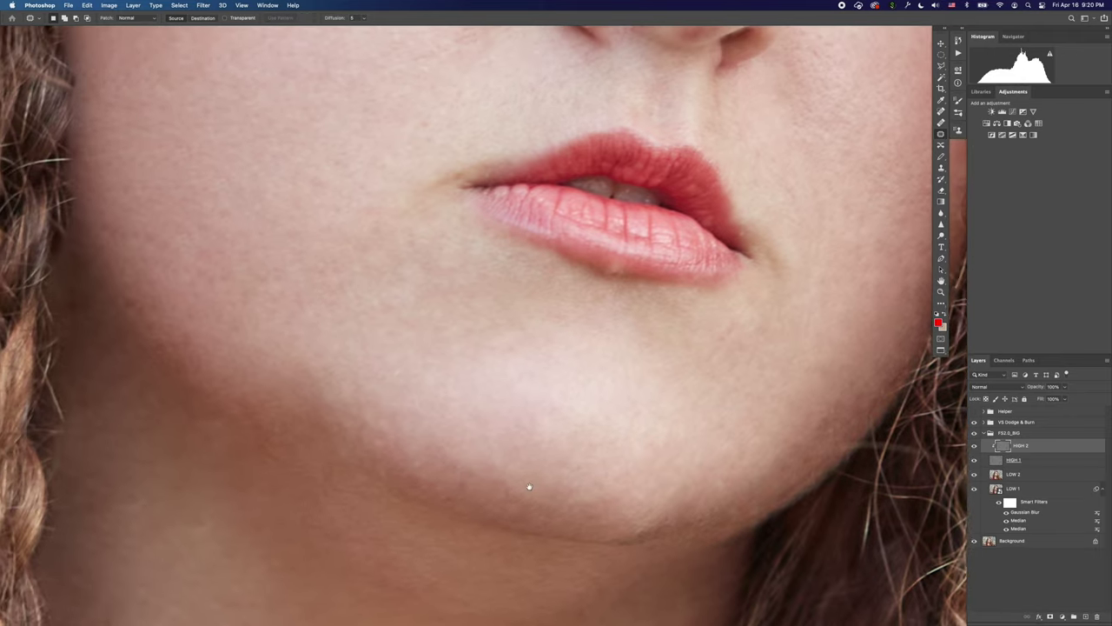
{"action": "scroll", "coordinate": [526, 476], "scroll_direction": "up", "scroll_amount": 2}
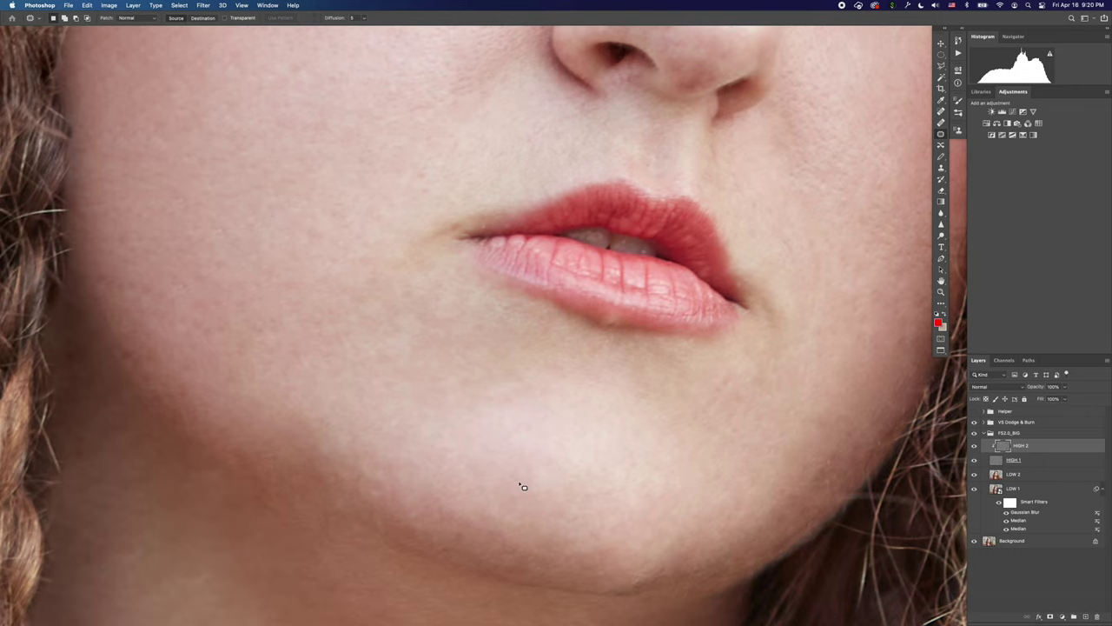
Reselect the LOW 2 layer with the Mixer Brush, keeping the whole face in view.
{"action": "key", "text": "super+0"}
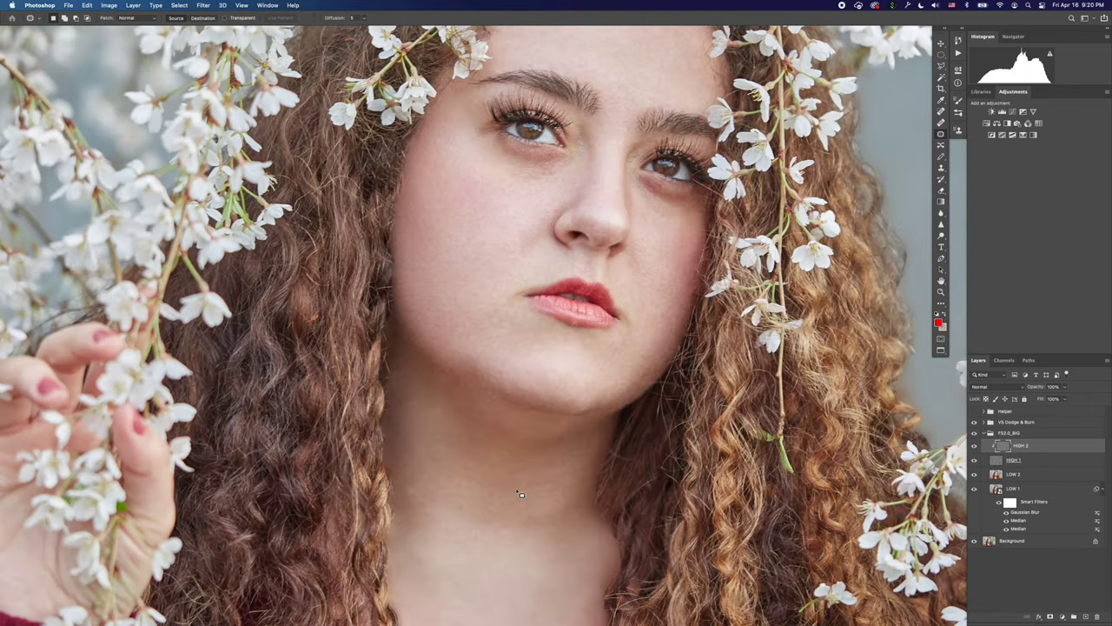
{"action": "left_click", "coordinate": [995, 477]}
{"action": "key", "text": "b"}
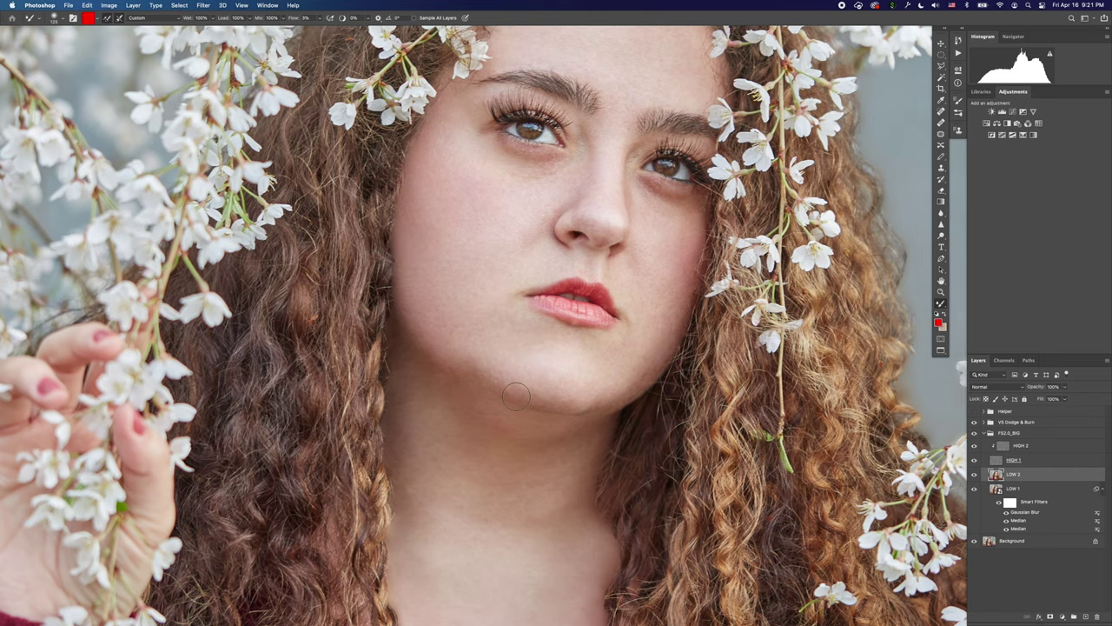
Compare the whole portrait with and without the FS2.0_BIG group, and collapse that group.
{"action": "key", "text": "super+minus"}
{"action": "key", "text": "super+minus"}
{"action": "key", "text": "super+minus"}
{"action": "key", "text": "super+minus"}
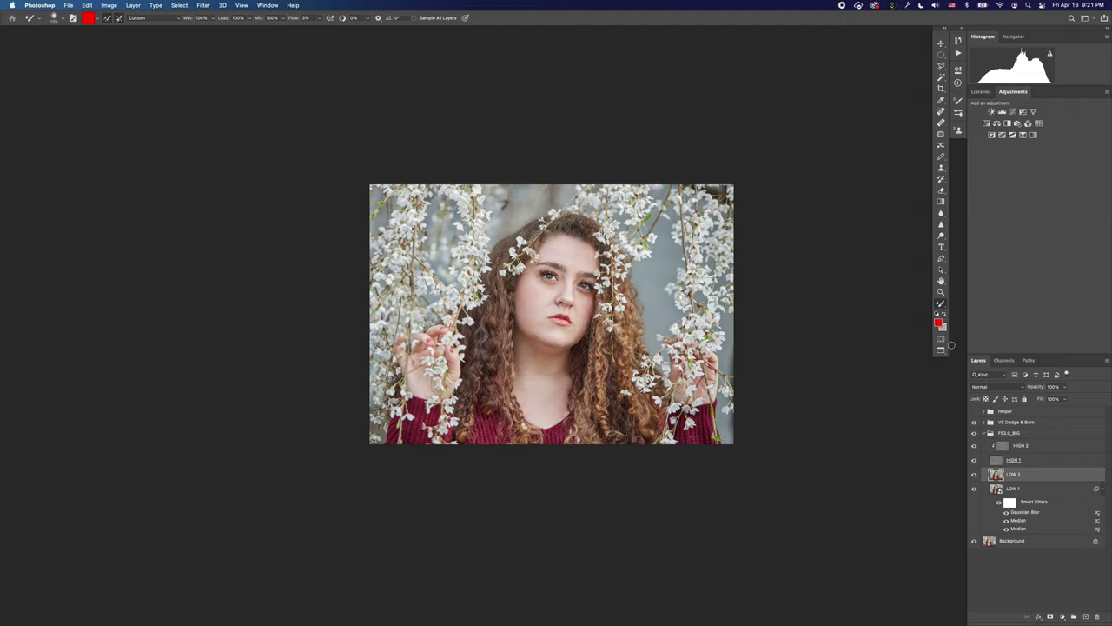
{"action": "left_click", "coordinate": [977, 433]}
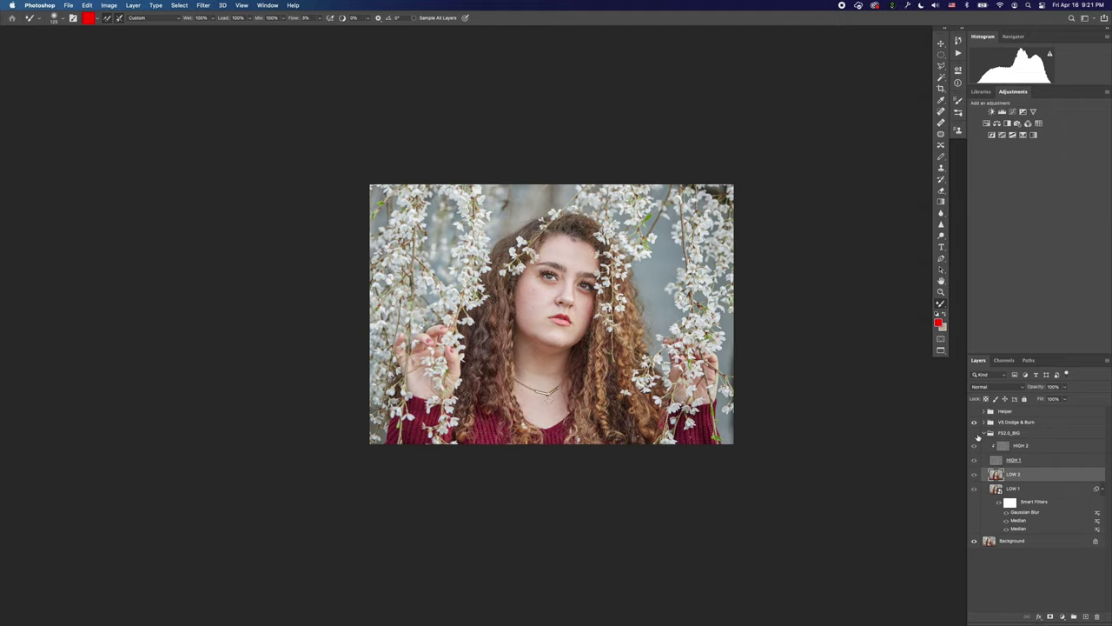
{"action": "left_click", "coordinate": [974, 433]}
{"action": "left_click", "coordinate": [984, 432]}
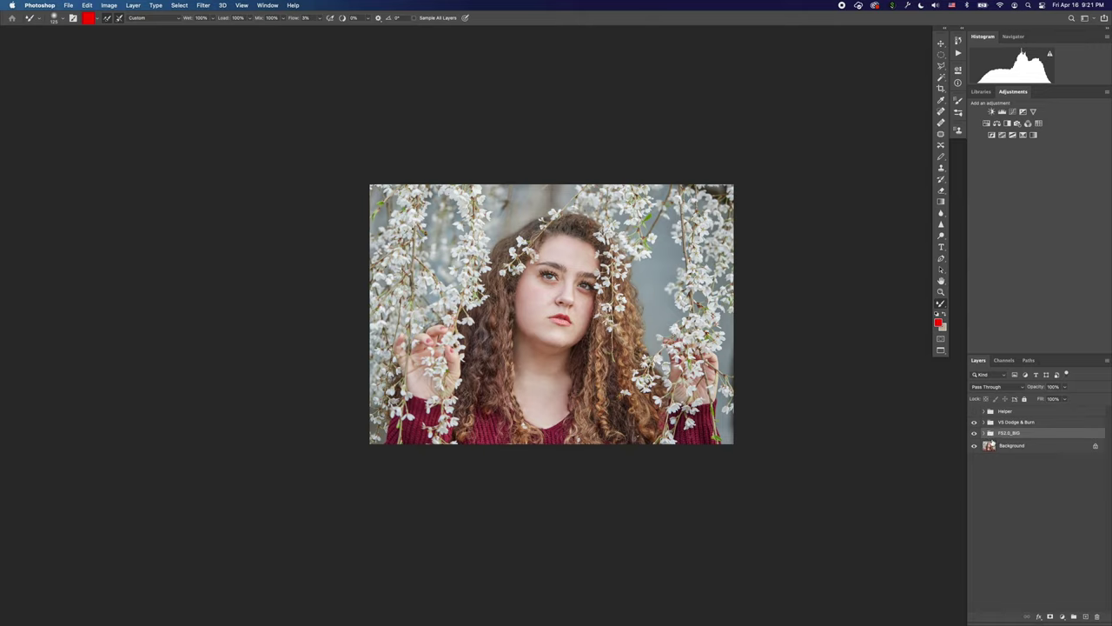
Create a layer group named CC directly above the VS Dodge & Burn group.
{"action": "left_click", "coordinate": [999, 424]}
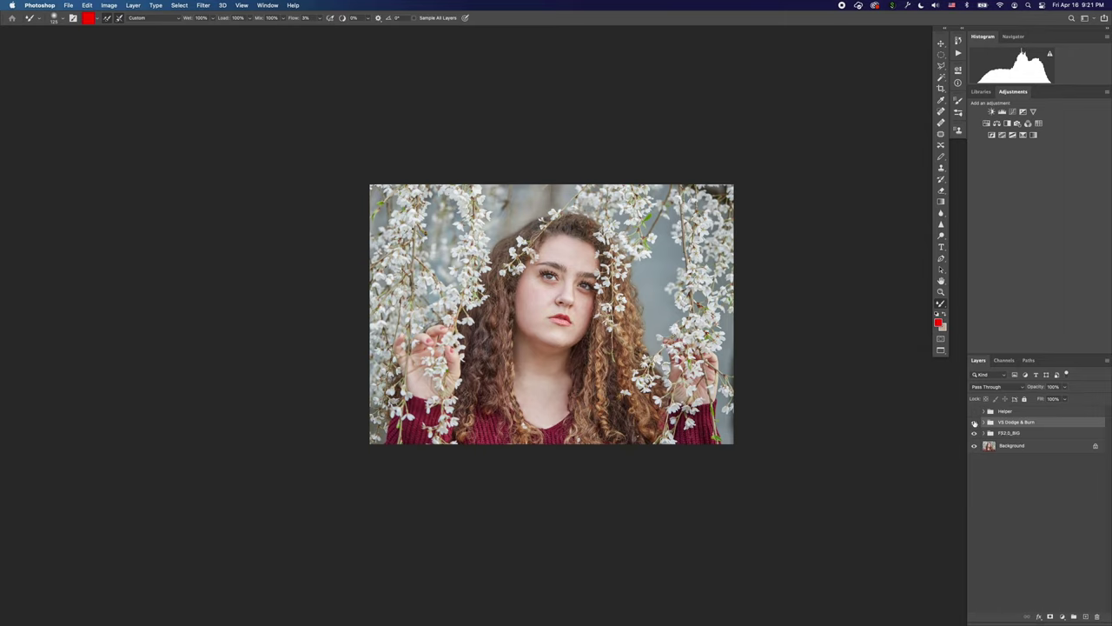
{"action": "left_click", "coordinate": [1074, 616]}
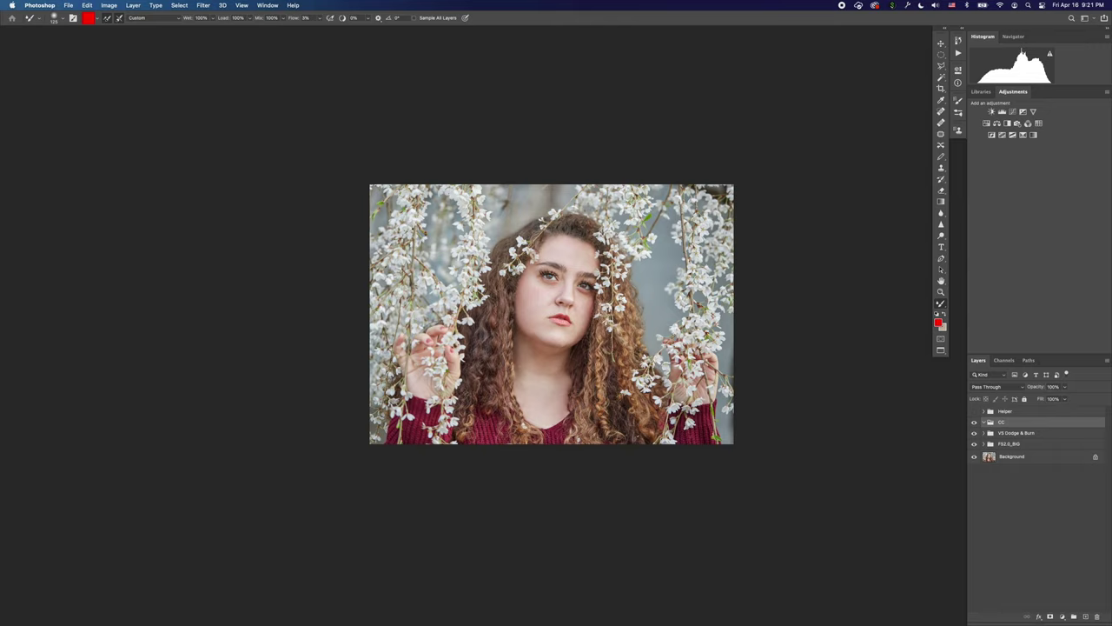
{"action": "left_click", "coordinate": [242, 5]}
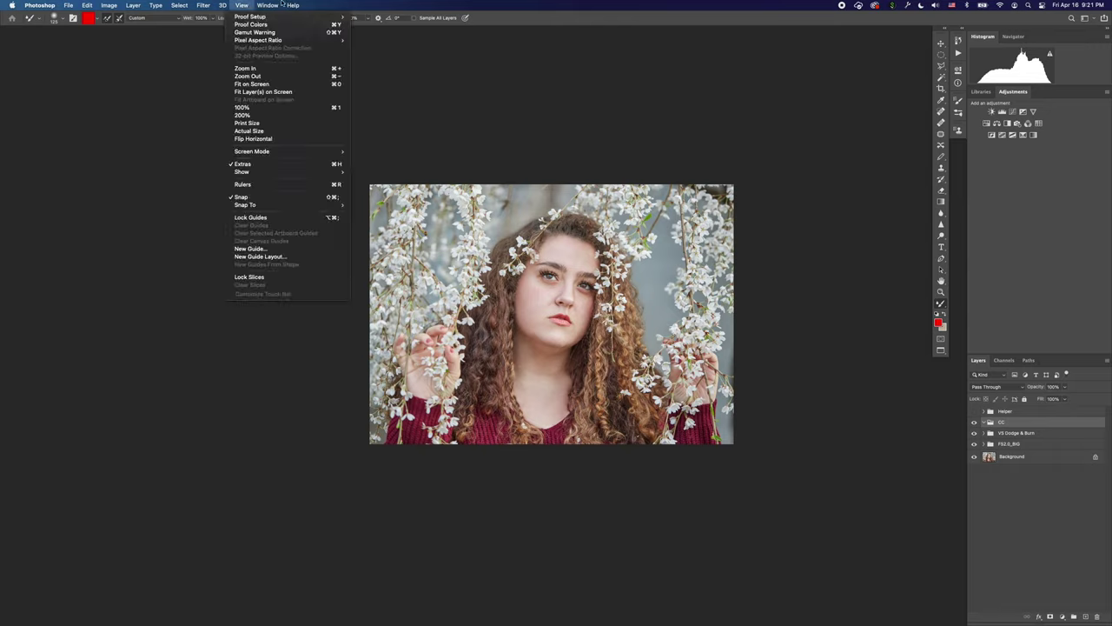
{"action": "left_click", "coordinate": [387, 3]}
{"action": "left_click", "coordinate": [618, 130]}
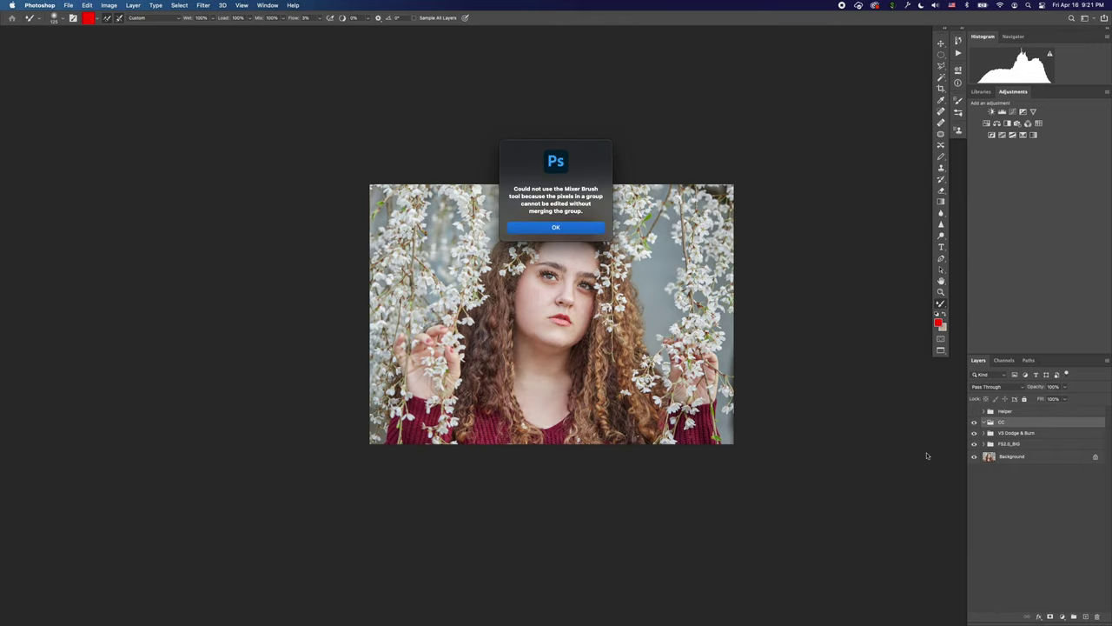
{"action": "key", "text": "Return"}
Add a Selective Color adjustment inside the CC group and set its Neutrals to Cyan +2, Yellow -7 and Black -3.
{"action": "left_click", "coordinate": [1062, 615]}
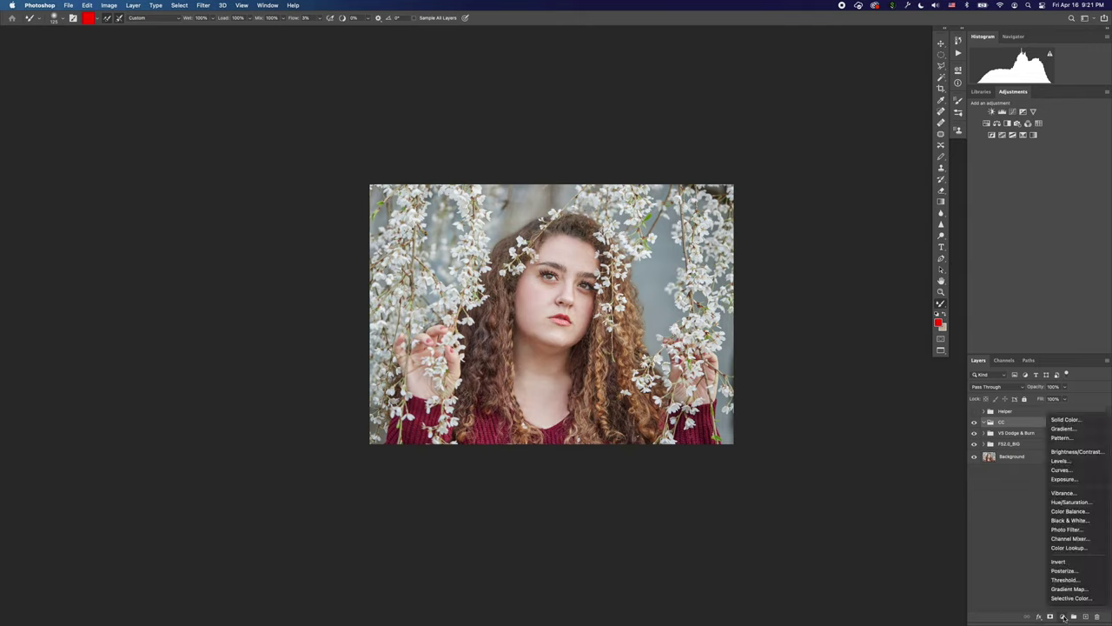
{"action": "left_click", "coordinate": [1070, 598]}
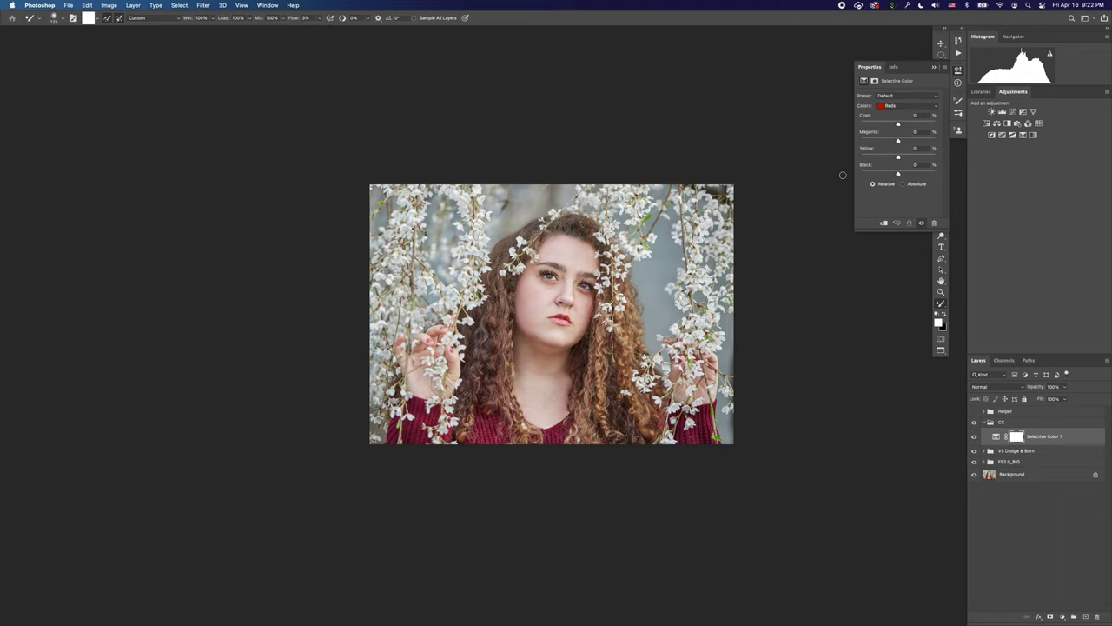
{"action": "left_click", "coordinate": [894, 105]}
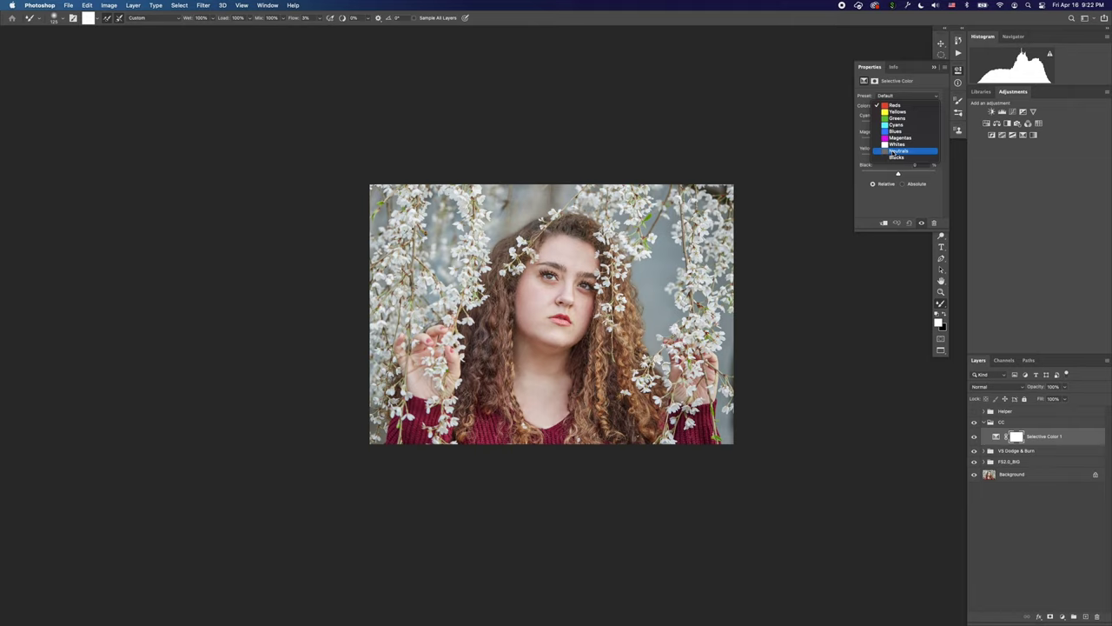
{"action": "left_click", "coordinate": [890, 151]}
{"action": "mouse_move", "coordinate": [888, 126]}
{"action": "left_mouse_down"}
{"action": "mouse_move", "coordinate": [869, 126]}
{"action": "mouse_move", "coordinate": [925, 129]}
{"action": "mouse_move", "coordinate": [886, 127]}
{"action": "mouse_move", "coordinate": [899, 126]}
{"action": "left_mouse_up"}
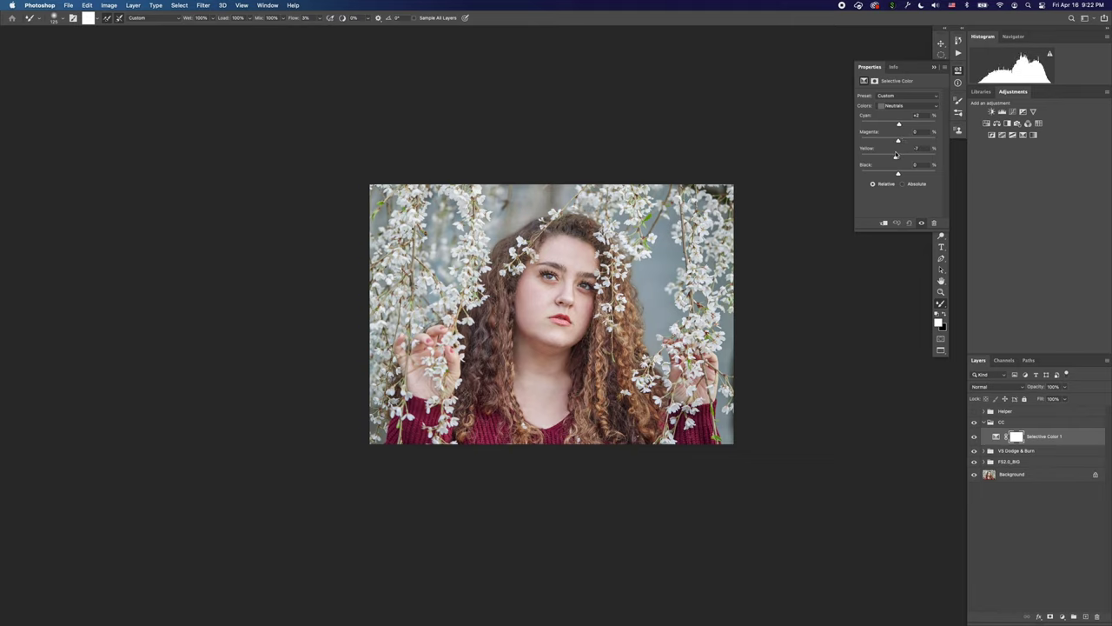
{"action": "mouse_move", "coordinate": [886, 173]}
{"action": "left_mouse_down"}
{"action": "mouse_move", "coordinate": [873, 173]}
{"action": "mouse_move", "coordinate": [925, 175]}
{"action": "mouse_move", "coordinate": [897, 173]}
{"action": "left_mouse_up"}
Set the Neutrals' Cyan to +3 in the Selective Color adjustment and compare the portrait with and without it.
{"action": "left_click", "coordinate": [896, 107]}
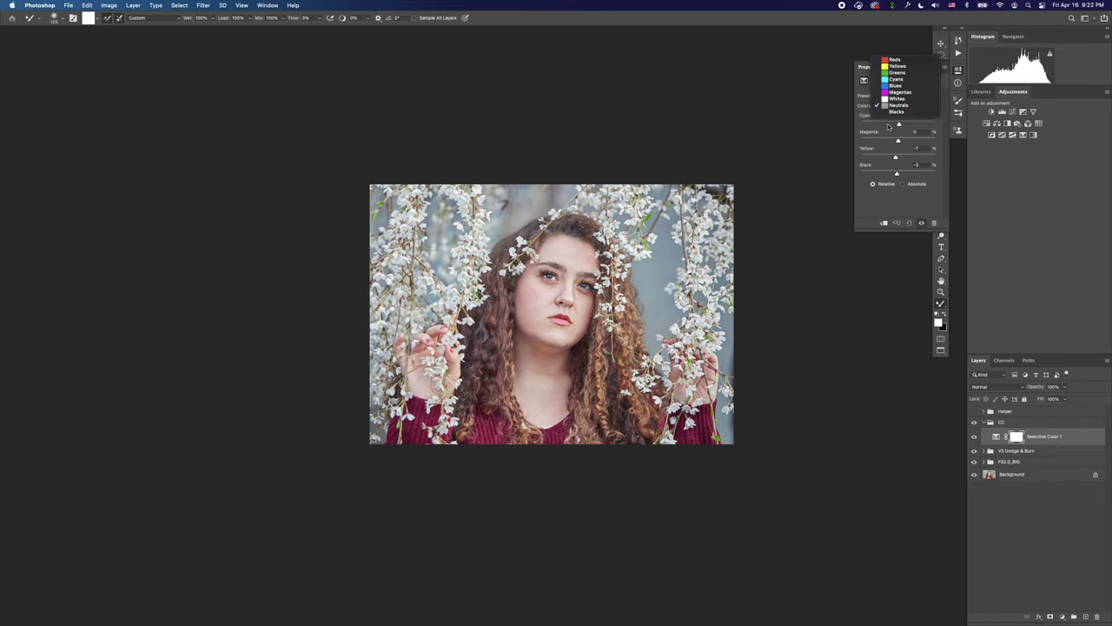
{"action": "left_click", "coordinate": [887, 123]}
{"action": "mouse_move", "coordinate": [891, 125]}
{"action": "left_mouse_down"}
{"action": "mouse_move", "coordinate": [926, 125]}
{"action": "mouse_move", "coordinate": [903, 125]}
{"action": "left_mouse_up"}
{"action": "left_click_drag", "start_coordinate": [897, 126], "coordinate": [900, 126]}
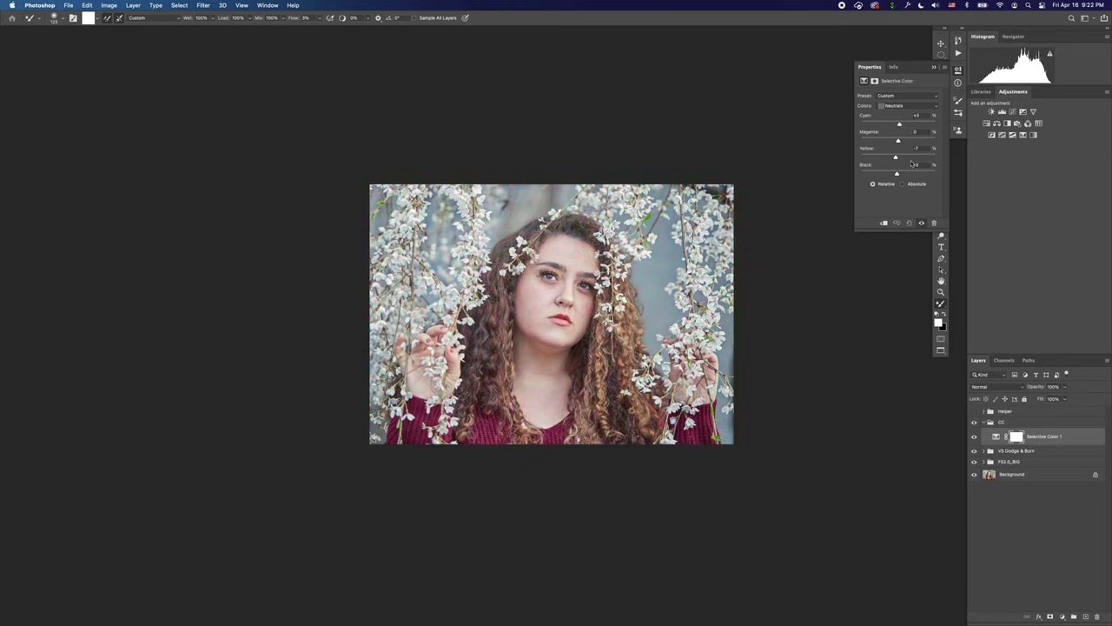
{"action": "left_click", "coordinate": [975, 436]}
{"action": "left_click", "coordinate": [975, 436]}
{"action": "left_click", "coordinate": [975, 436]}
{"action": "left_click", "coordinate": [974, 436]}
{"action": "left_click", "coordinate": [912, 97]}
{"action": "left_click", "coordinate": [799, 107]}
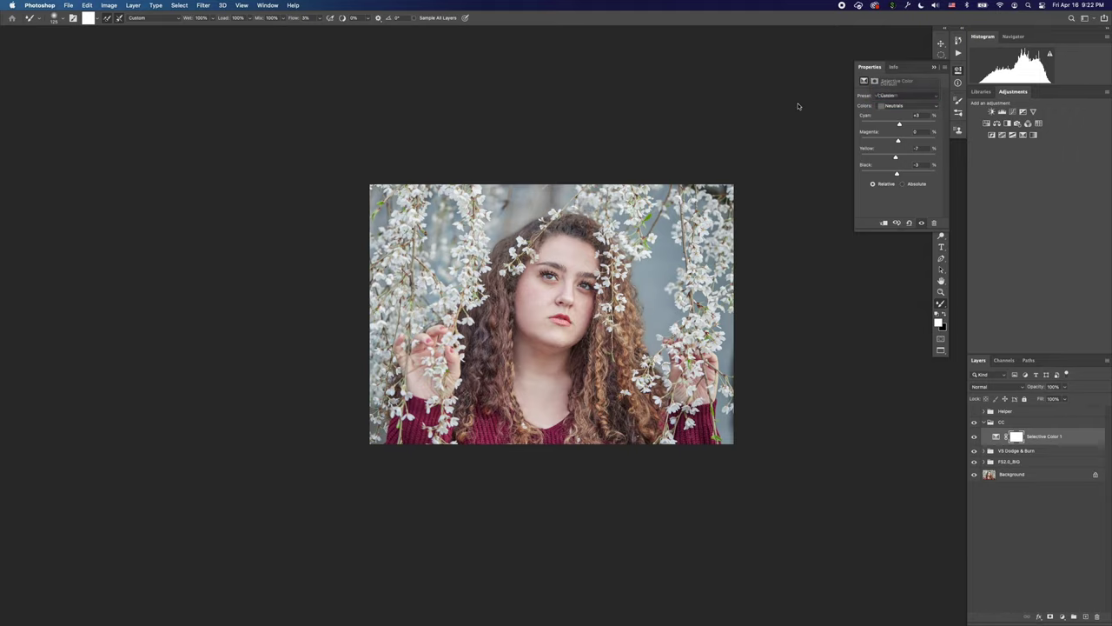
Set the Blacks of the Selective Color adjustment to Cyan +12 and Yellow -12.
{"action": "left_click", "coordinate": [904, 105]}
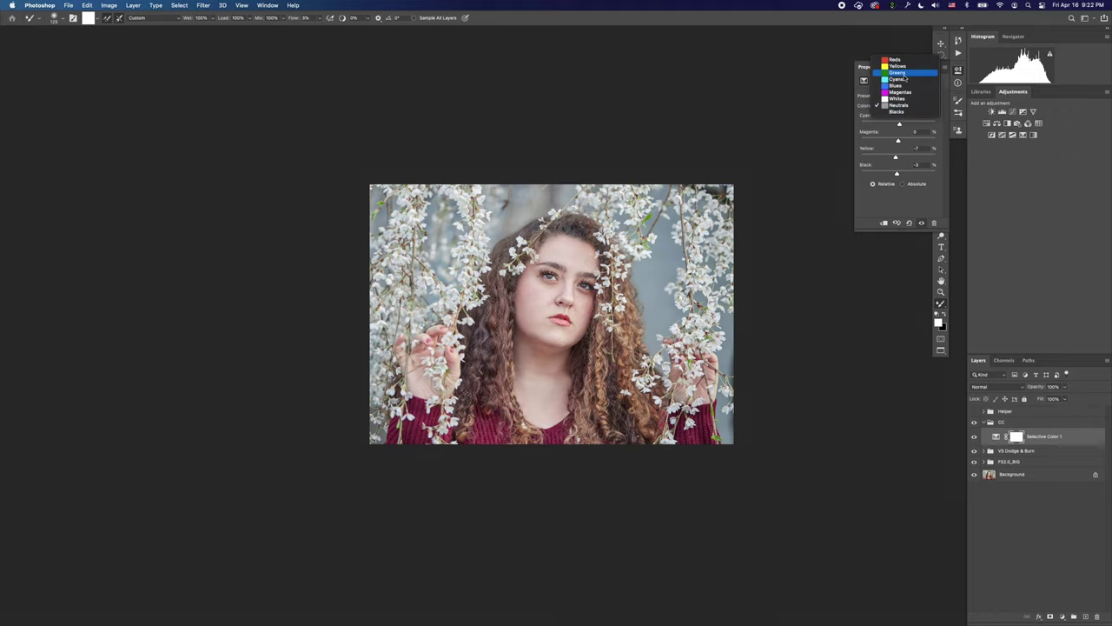
{"action": "left_click", "coordinate": [897, 111]}
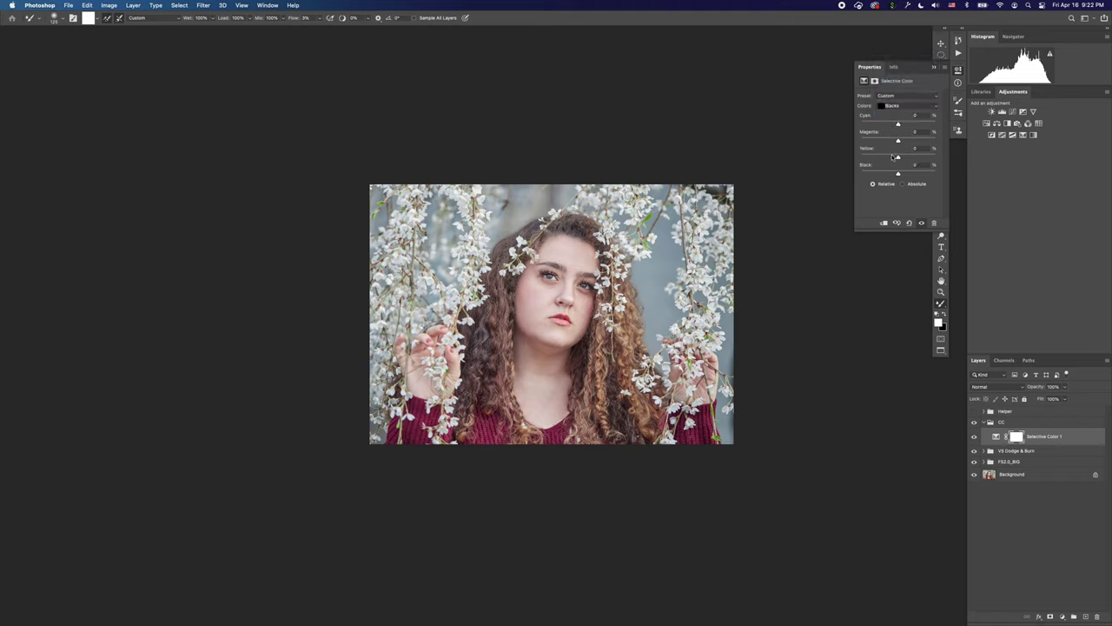
{"action": "mouse_move", "coordinate": [895, 157]}
{"action": "left_mouse_down"}
{"action": "mouse_move", "coordinate": [874, 158]}
{"action": "mouse_move", "coordinate": [919, 160]}
{"action": "mouse_move", "coordinate": [860, 159]}
{"action": "mouse_move", "coordinate": [894, 158]}
{"action": "left_mouse_up"}
{"action": "mouse_move", "coordinate": [898, 124]}
{"action": "left_mouse_down"}
{"action": "mouse_move", "coordinate": [874, 125]}
{"action": "mouse_move", "coordinate": [904, 129]}
{"action": "left_mouse_up"}
Set the Whites of the Selective Color adjustment to Cyan -12, Yellow -23 and Black -83.
{"action": "left_click", "coordinate": [901, 106]}
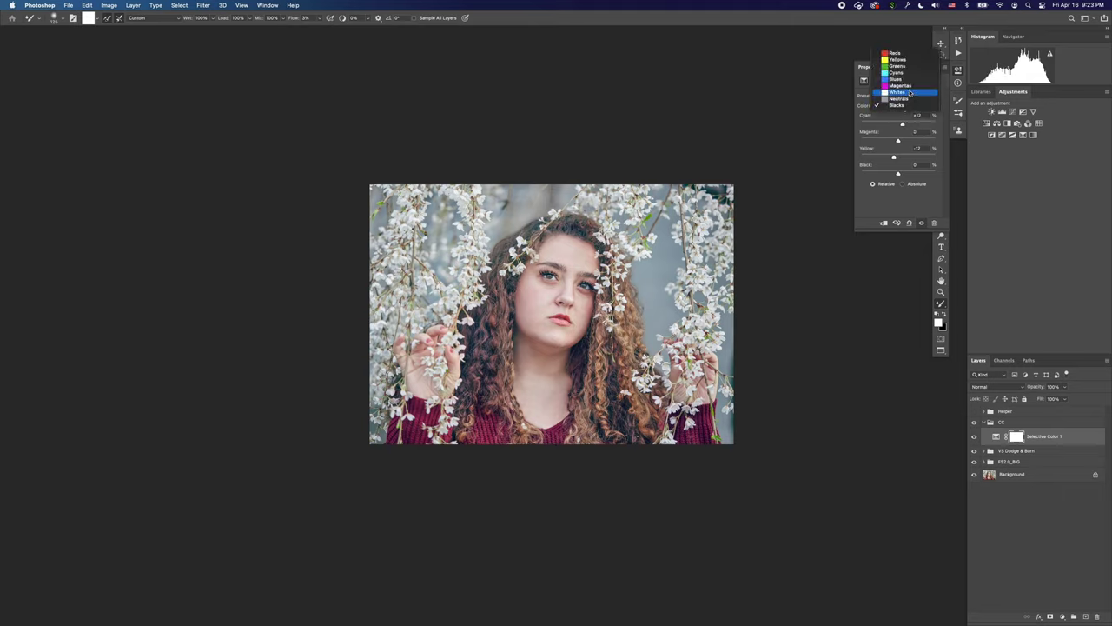
{"action": "left_click", "coordinate": [910, 92]}
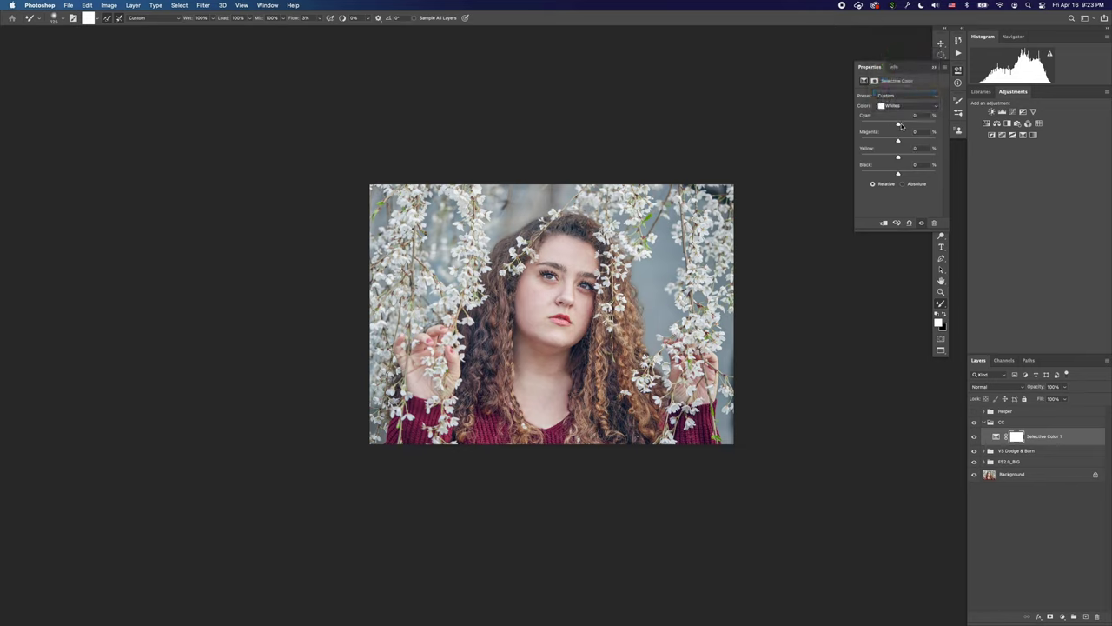
{"action": "left_click_drag", "start_coordinate": [901, 127], "coordinate": [863, 173]}
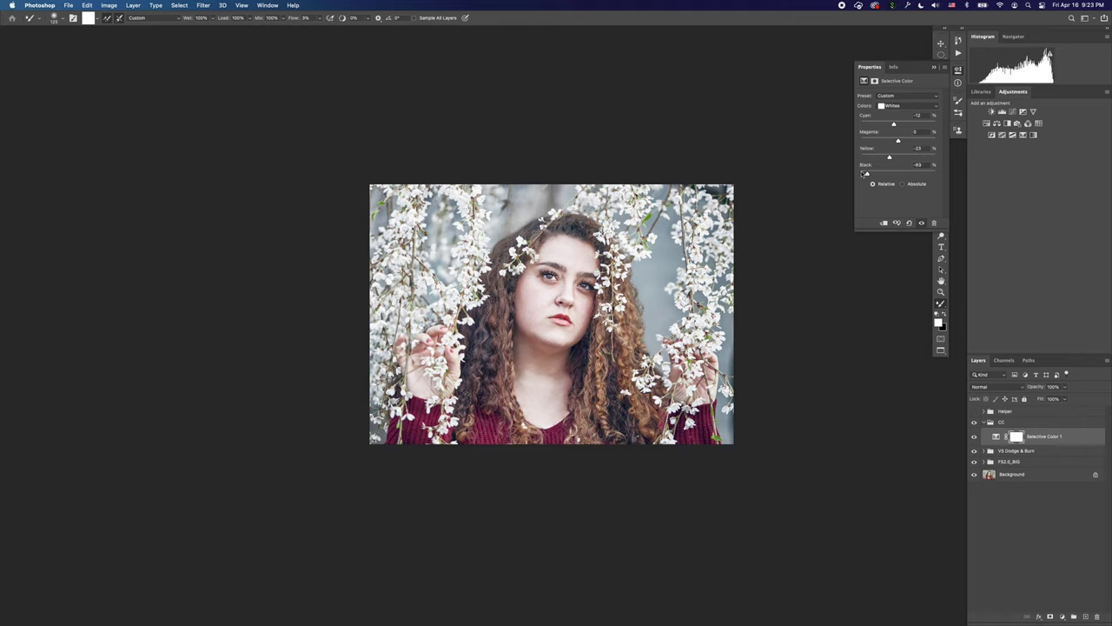
Target the Selective Color 1 layer mask with a black Brush enlarged to 175 px, closing the adjustment's properties.
{"action": "left_click", "coordinate": [1025, 438]}
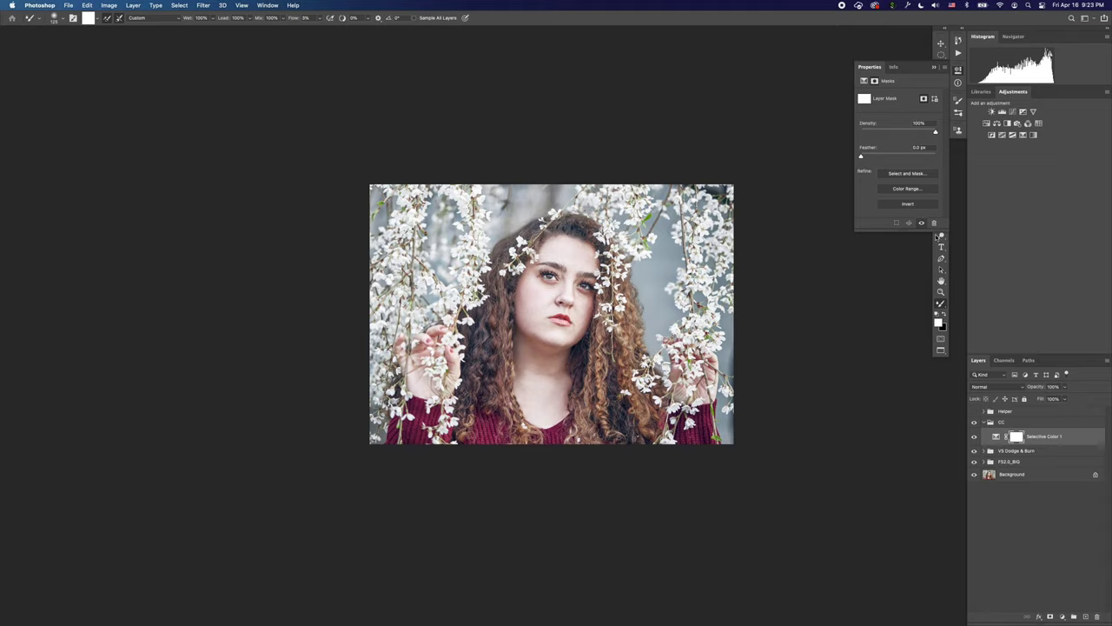
{"action": "key", "text": "x"}
{"action": "key", "text": "shift+b"}
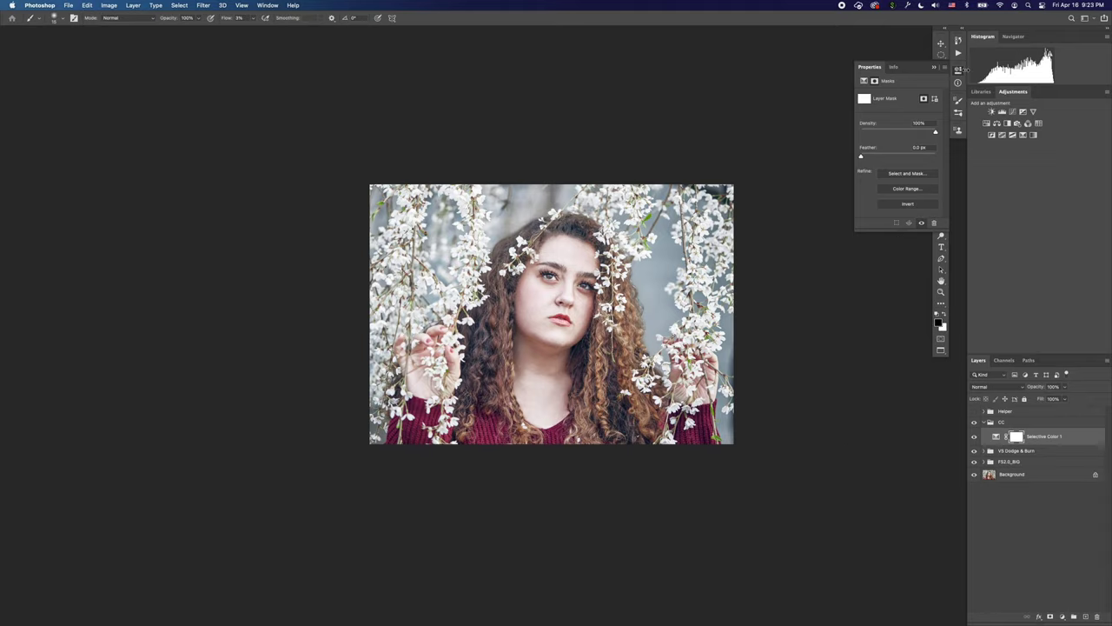
{"action": "left_click", "coordinate": [958, 70]}
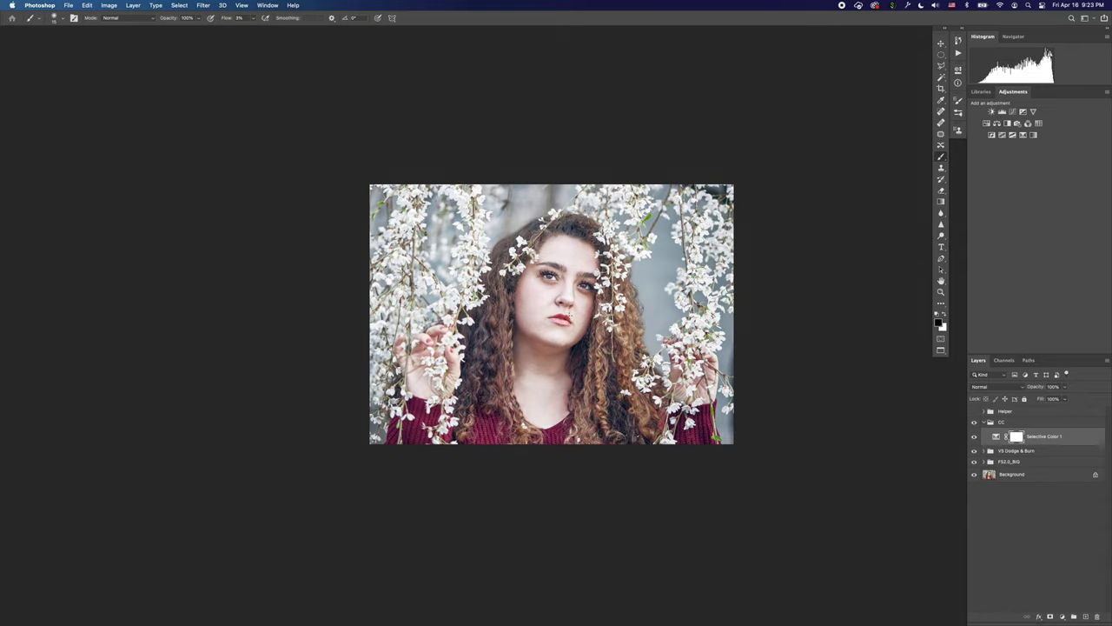
{"action": "key", "text": "bracketright"}
{"action": "key", "text": "bracketright"}
{"action": "key", "text": "bracketright"}
{"action": "key", "text": "bracketright"}
{"action": "key", "text": "bracketright"}
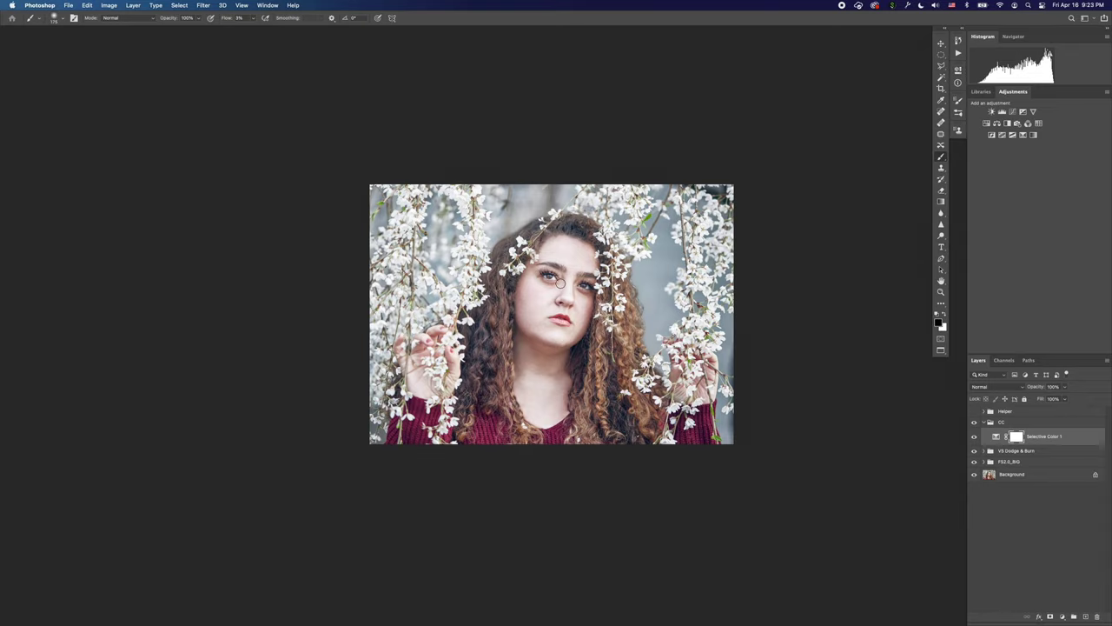
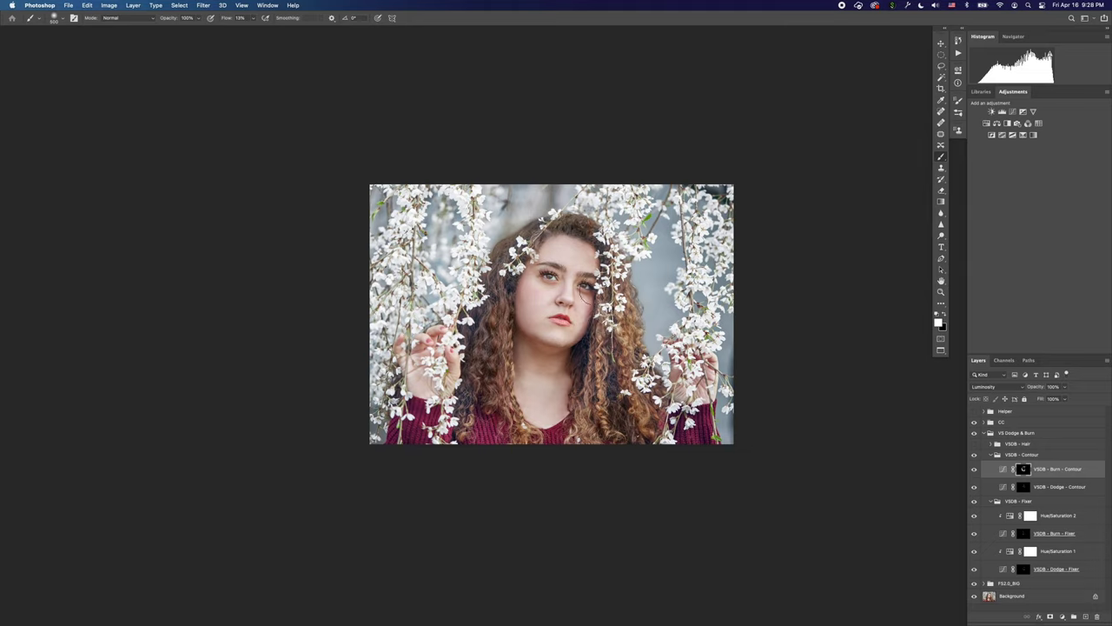
Compare the portrait with and without the VSDB - Burn - Contour layer.
{"action": "left_click", "coordinate": [974, 469]}
{"action": "left_click", "coordinate": [973, 469]}
{"action": "left_click", "coordinate": [974, 469]}
{"action": "left_click", "coordinate": [974, 469]}
Target the VSDB - Dodge - Fixer mask with a much smaller white brush for work along the jawline.
{"action": "left_click", "coordinate": [1024, 567]}
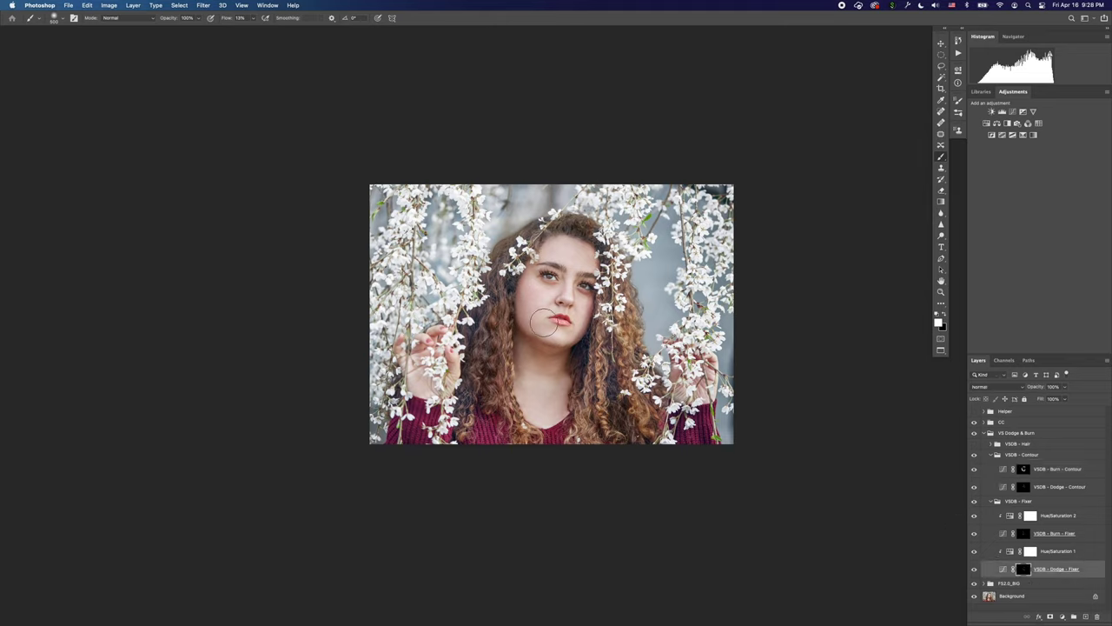
{"action": "key", "text": "bracketleft"}
{"action": "key", "text": "bracketleft"}
{"action": "key", "text": "bracketleft"}
{"action": "key", "text": "bracketleft"}
{"action": "key", "text": "bracketleft"}
{"action": "key", "text": "bracketleft"}
{"action": "key", "text": "bracketleft"}
{"action": "key", "text": "bracketleft"}
{"action": "key", "text": "bracketleft"}
{"action": "key", "text": "bracketleft"}
{"action": "key", "text": "super+plus"}
{"action": "key", "text": "super+plus"}
{"action": "key", "text": "super+plus"}
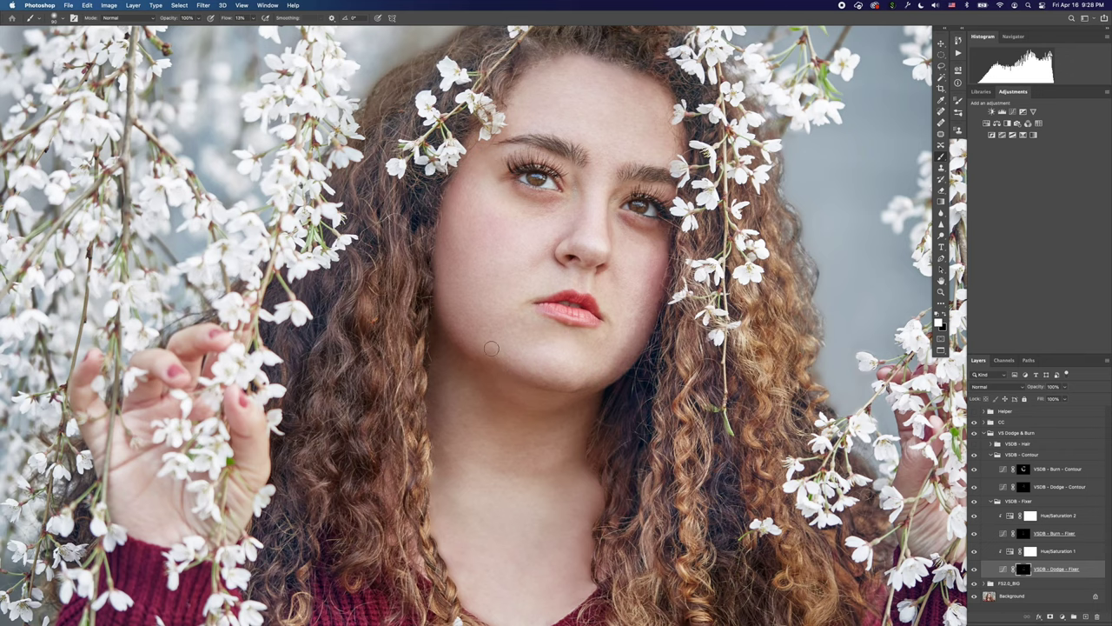
Target the VSDB - Burn - Fixer mask with a smaller brush for the jawline, and reselect the VSDB - Dodge - Fixer mask.
{"action": "left_click", "coordinate": [1025, 472]}
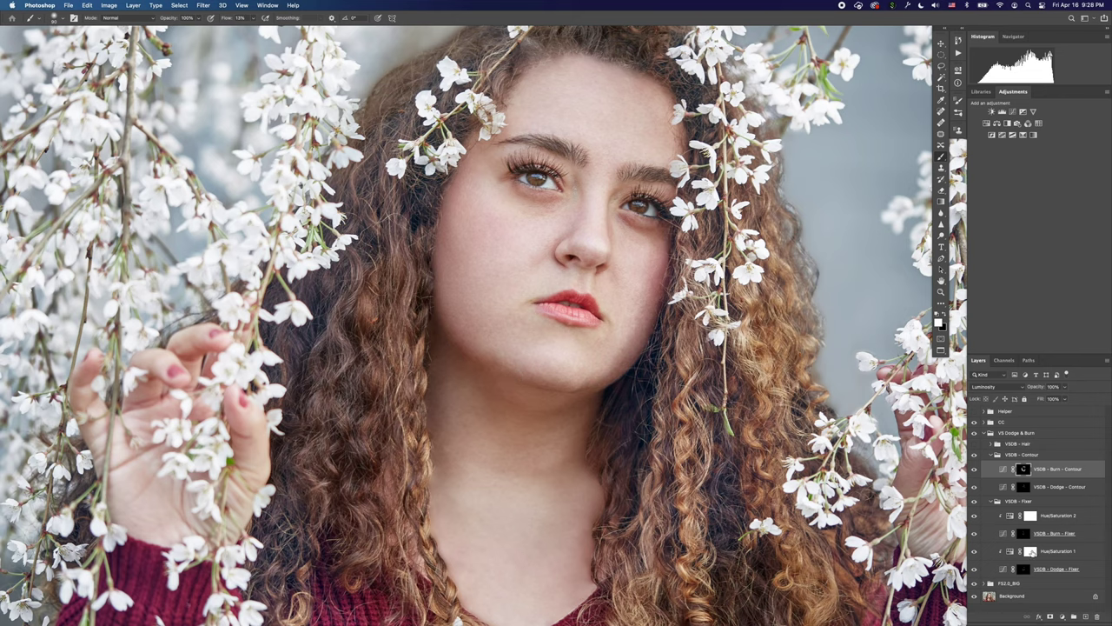
{"action": "left_click", "coordinate": [1026, 534]}
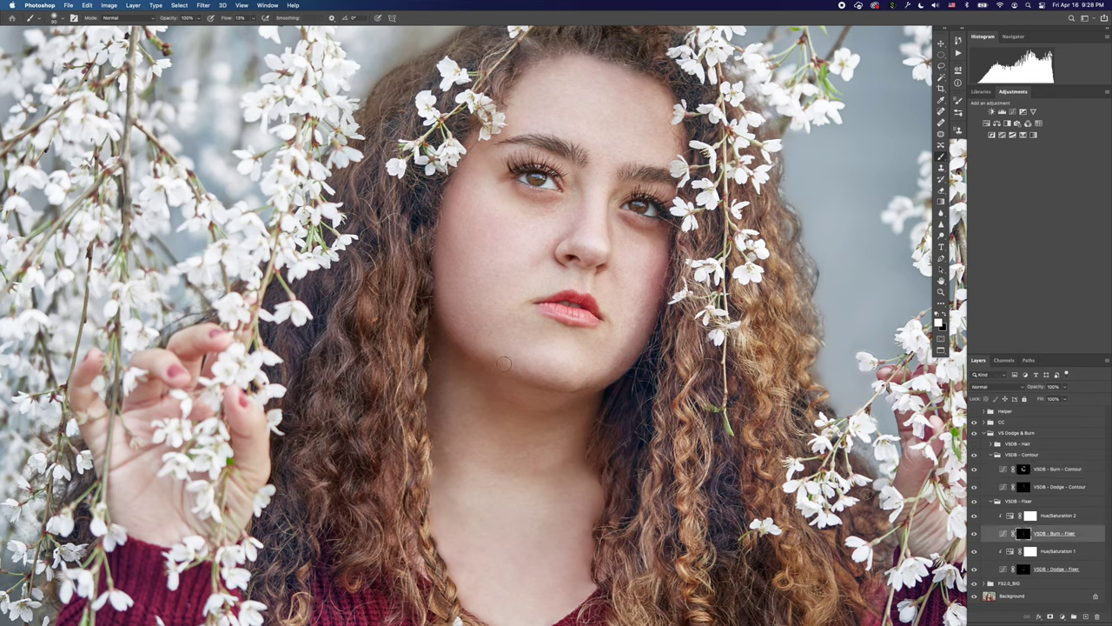
{"action": "key", "text": "bracketleft"}
{"action": "key", "text": "bracketleft"}
{"action": "key", "text": "bracketleft"}
{"action": "key", "text": "bracketleft"}
{"action": "left_click", "coordinate": [1025, 569]}
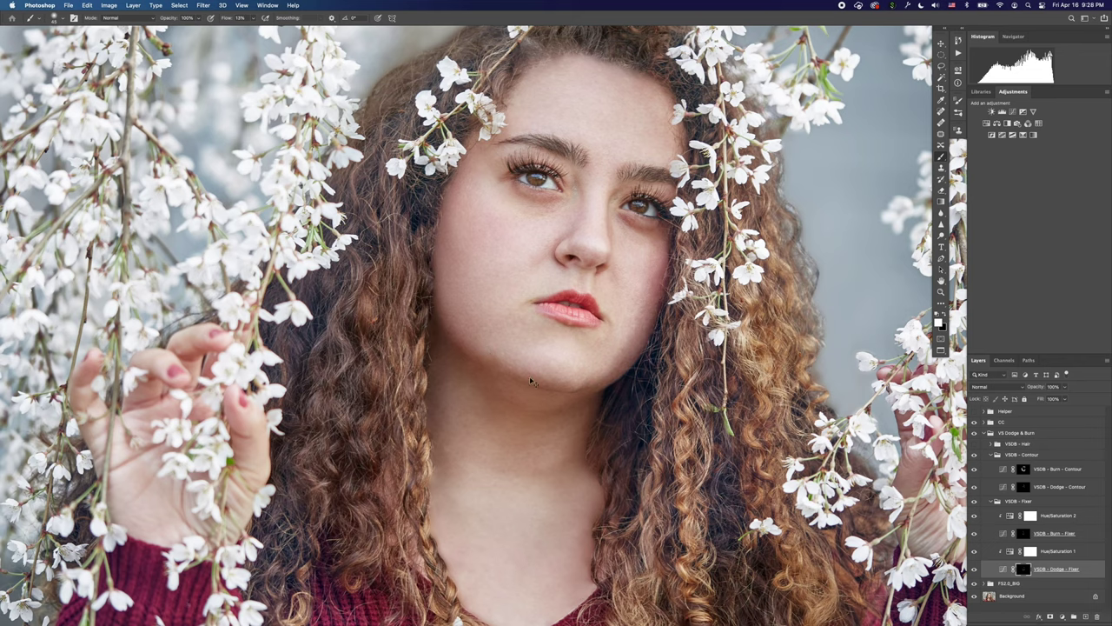
Collapse the VS Dodge & Burn group and compare the whole retouched portrait with the original Background layer.
{"action": "key", "text": "super+minus"}
{"action": "key", "text": "super+minus"}
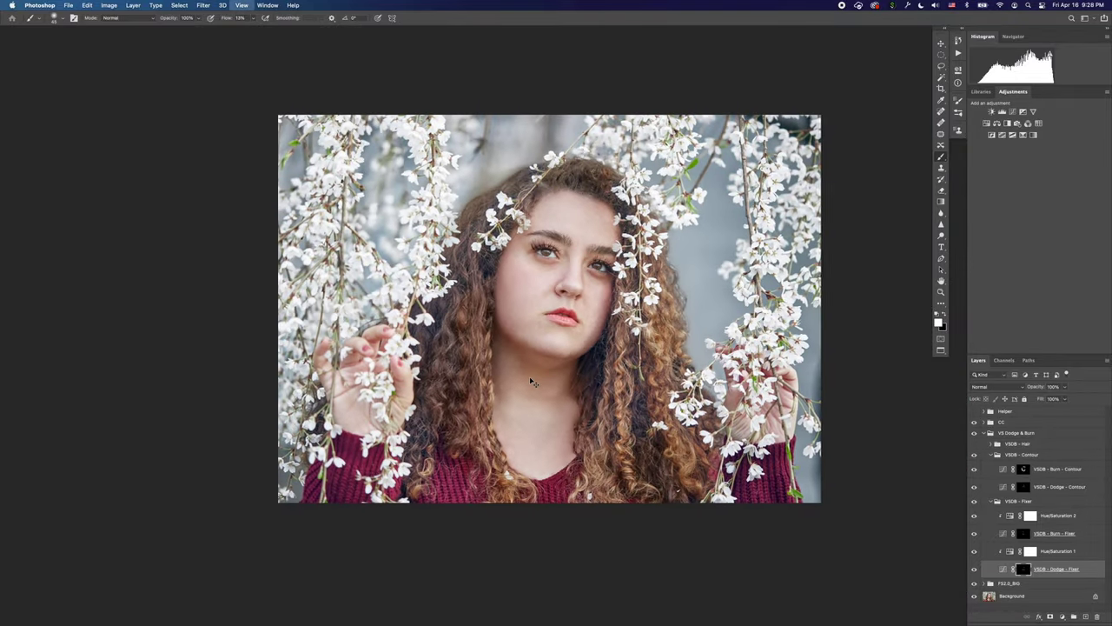
{"action": "key", "text": "super+minus"}
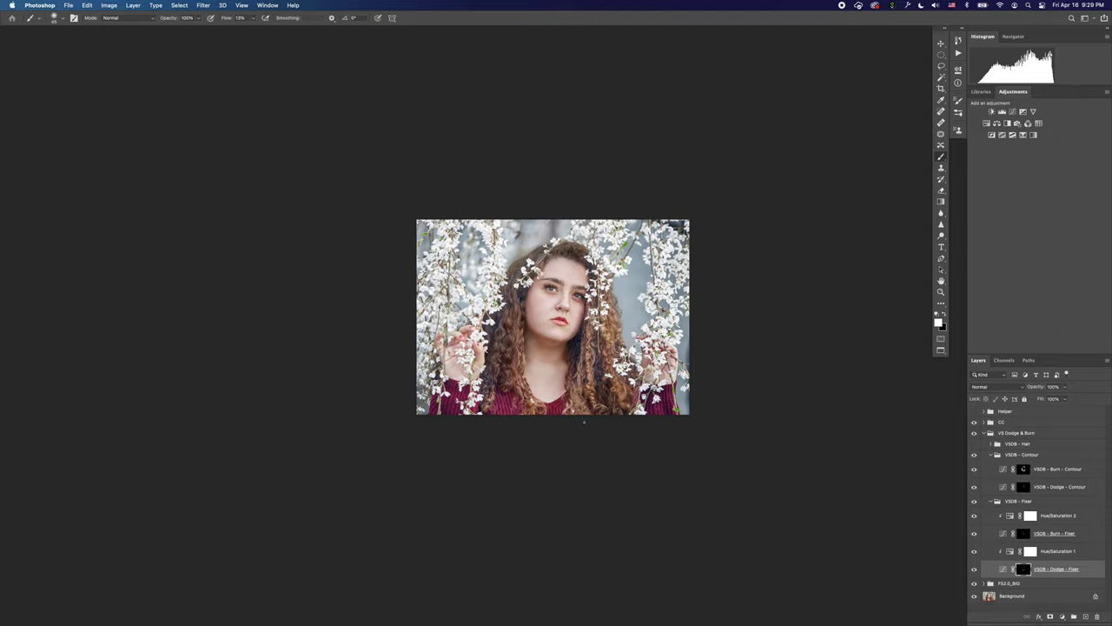
{"action": "left_click", "coordinate": [987, 433]}
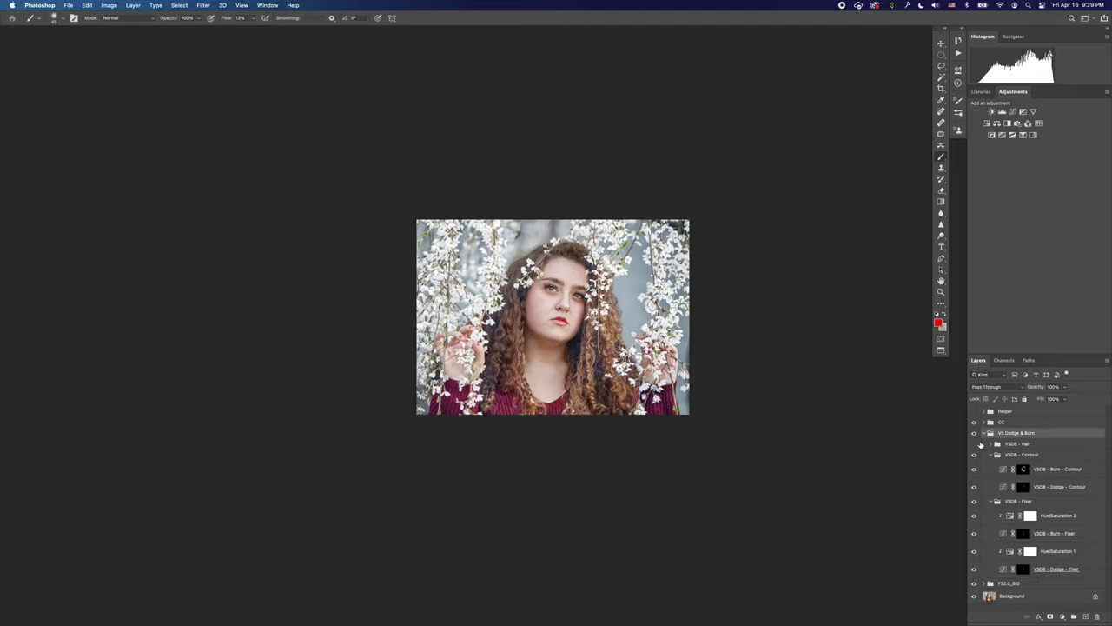
{"action": "left_click", "coordinate": [985, 433]}
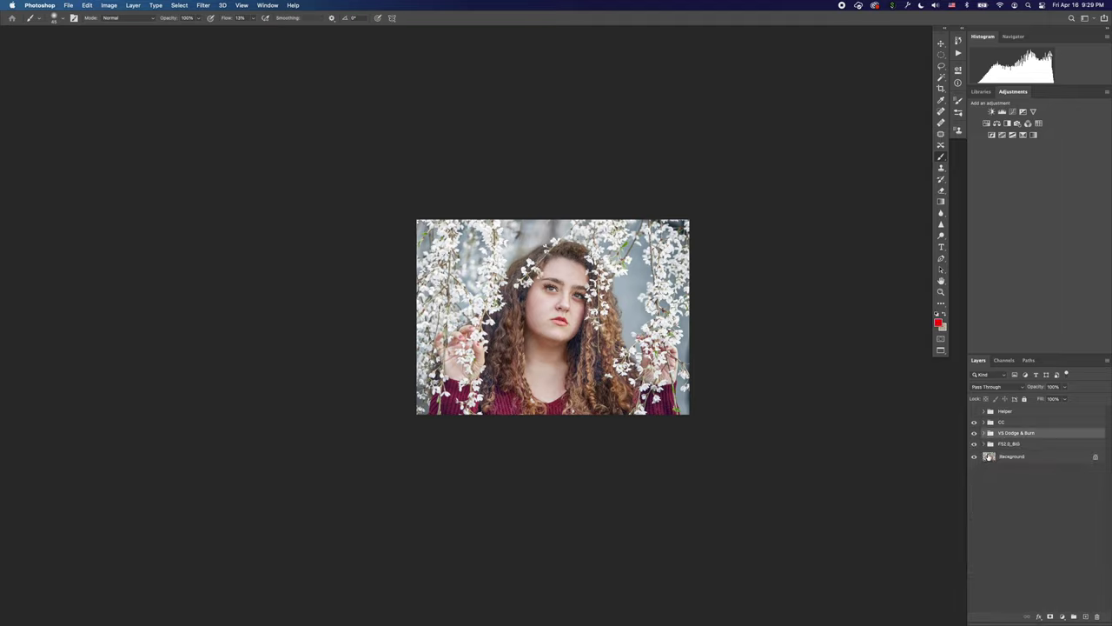
{"action": "left_click", "coordinate": [974, 457], "text": "alt"}
{"action": "left_click", "coordinate": [974, 457], "text": "alt"}
{"action": "left_click", "coordinate": [974, 457], "text": "alt"}
{"action": "left_click", "coordinate": [974, 457], "text": "alt"}
{"action": "left_click", "coordinate": [974, 459], "text": "alt"}
{"action": "left_click", "coordinate": [974, 460], "text": "alt"}
Stamp the visible layers into a new layer above the CC group and apply Unsharp Mask with Amount 45%, Radius 9.0 pixels and Threshold 0.
{"action": "left_click", "coordinate": [994, 423]}
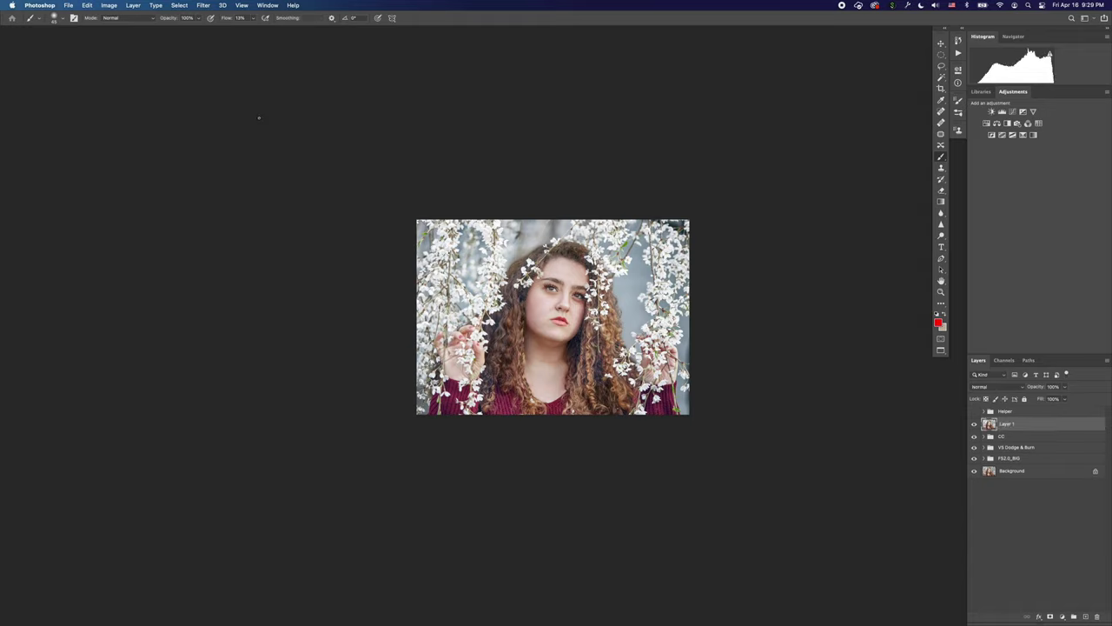
{"action": "left_click", "coordinate": [202, 5]}
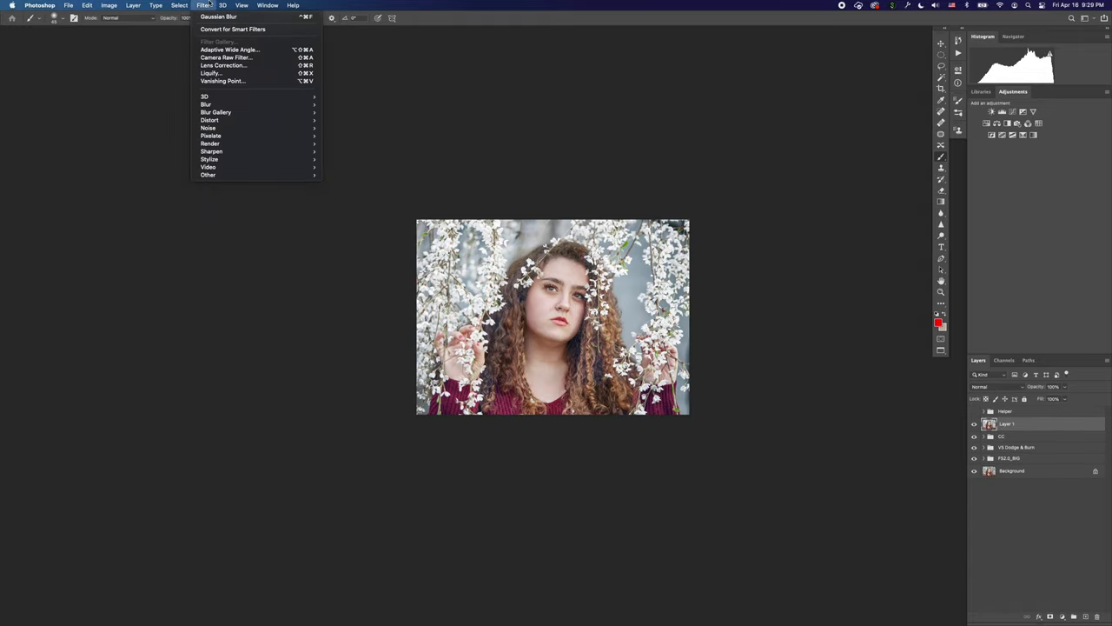
{"action": "mouse_move", "coordinate": [222, 152]}
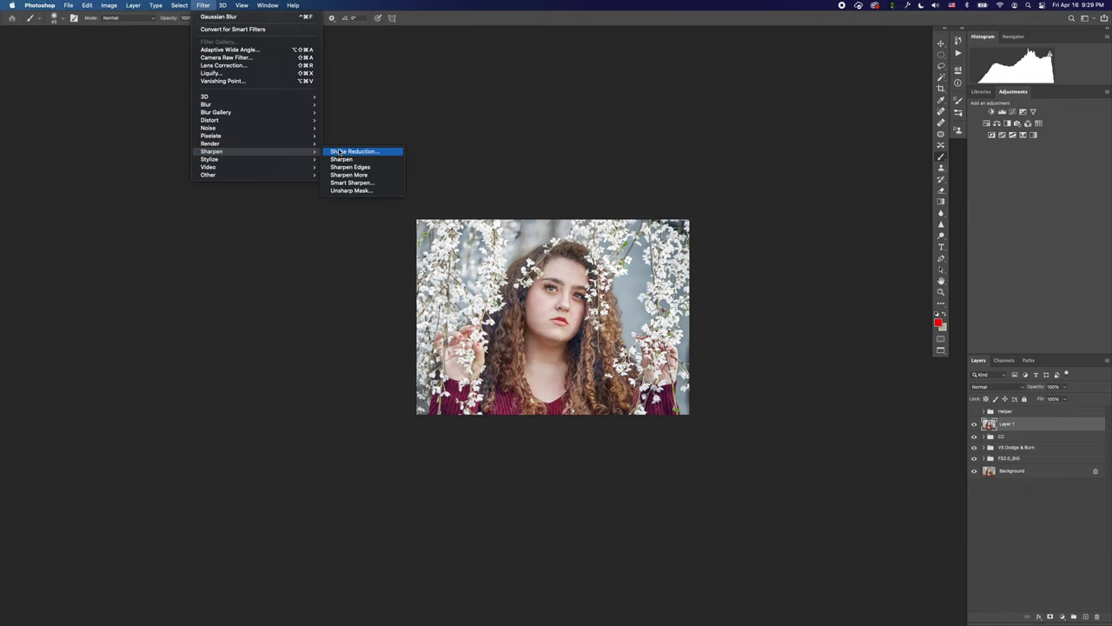
{"action": "left_click", "coordinate": [355, 191]}
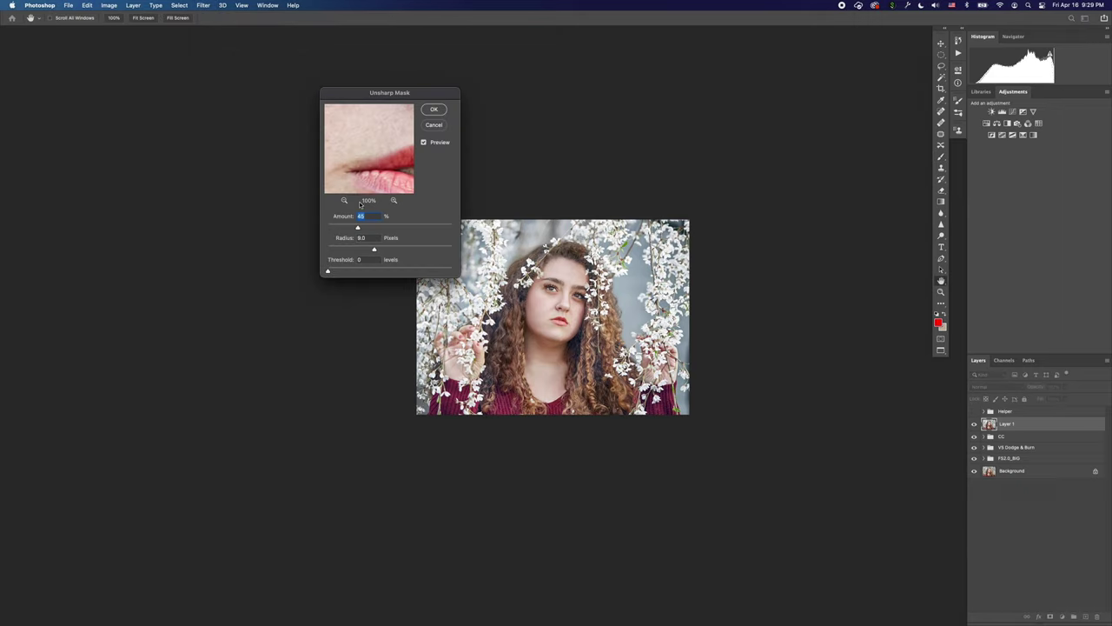
{"action": "left_click_drag", "start_coordinate": [384, 140], "coordinate": [374, 129]}
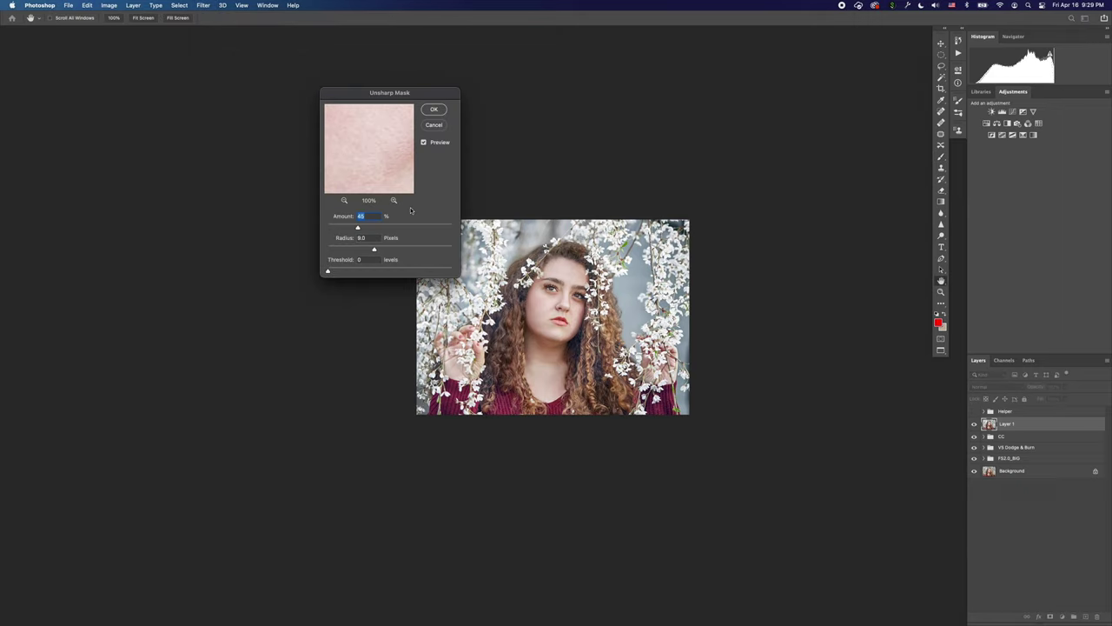
{"action": "left_click", "coordinate": [434, 109]}
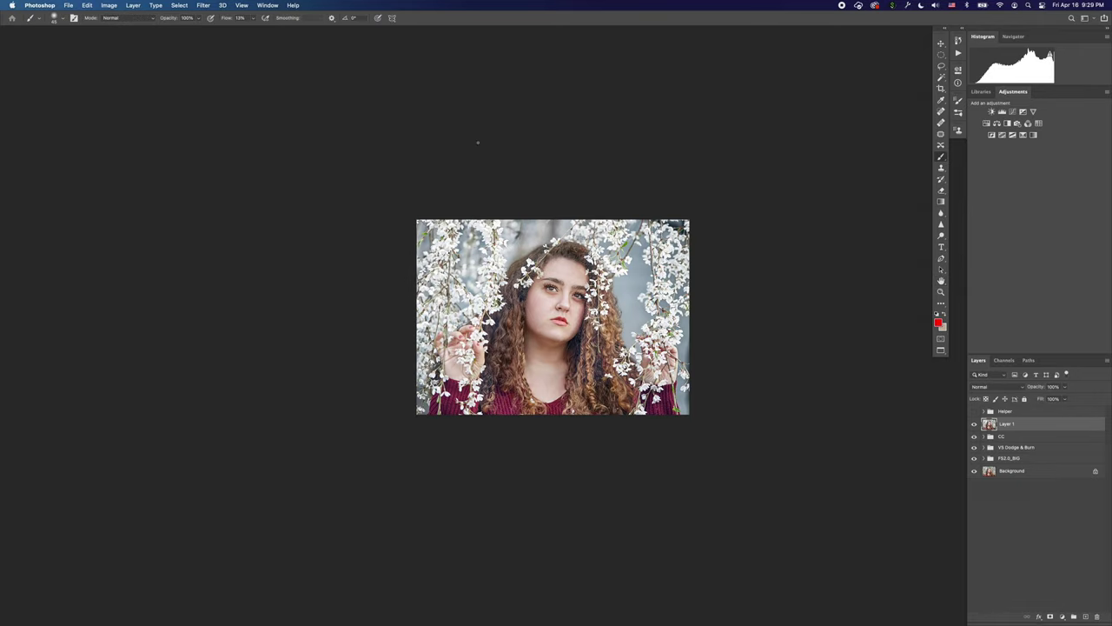
Compare the portrait with and without the sharpened layer.
{"action": "left_click", "coordinate": [974, 424]}
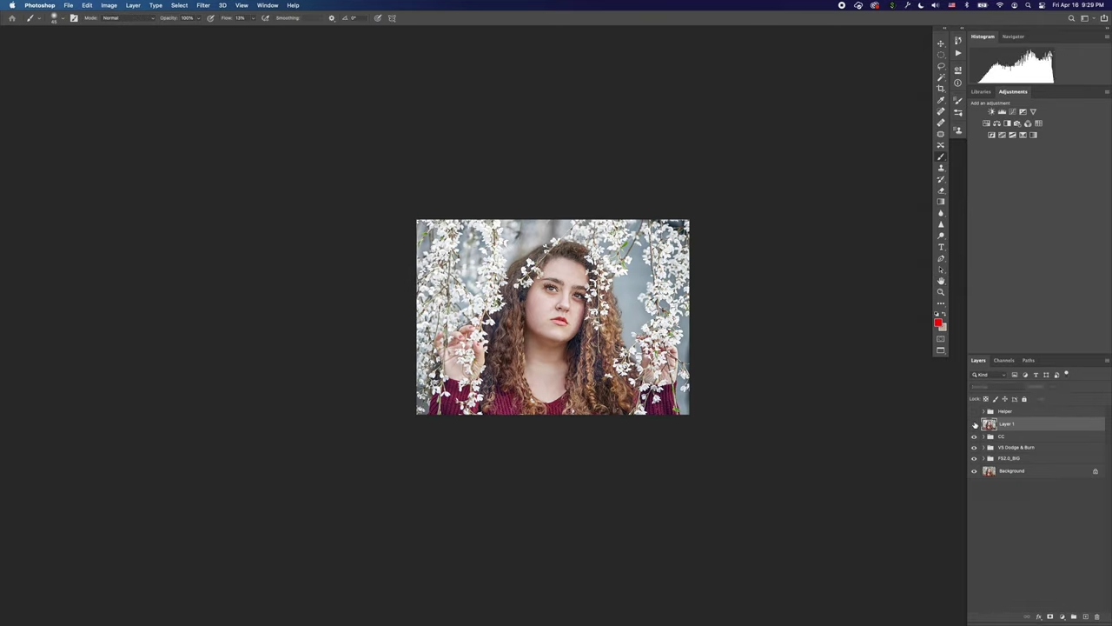
{"action": "left_click", "coordinate": [974, 424]}
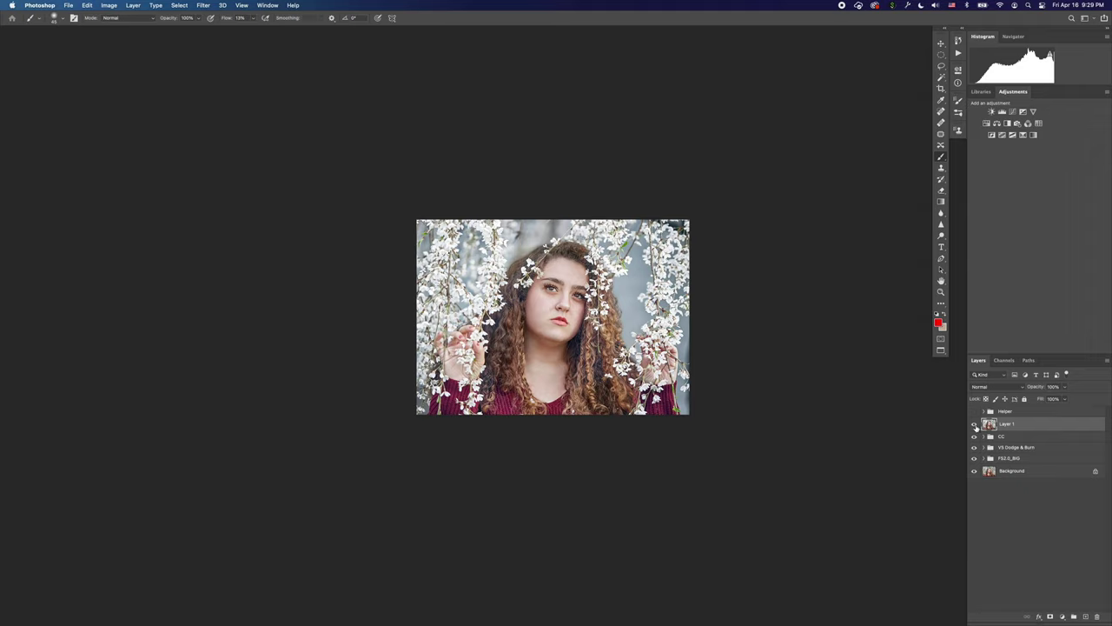
{"action": "left_click", "coordinate": [975, 424]}
{"action": "left_click", "coordinate": [975, 424]}
Add an inverted black mask to the sharpened layer and paint the sharpening back over the face with a 200 px white brush.
{"action": "left_click", "coordinate": [1050, 616]}
{"action": "key", "text": "super+i"}
{"action": "key", "text": "super+plus"}
{"action": "key", "text": "super+plus"}
{"action": "key", "text": "super+plus"}
{"action": "key", "text": "super+plus"}
{"action": "left_click_drag", "start_coordinate": [501, 292], "coordinate": [454, 410]}
{"action": "key", "text": "bracketleft"}
{"action": "key", "text": "bracketleft"}
{"action": "key", "text": "bracketleft"}
{"action": "key", "text": "bracketleft"}
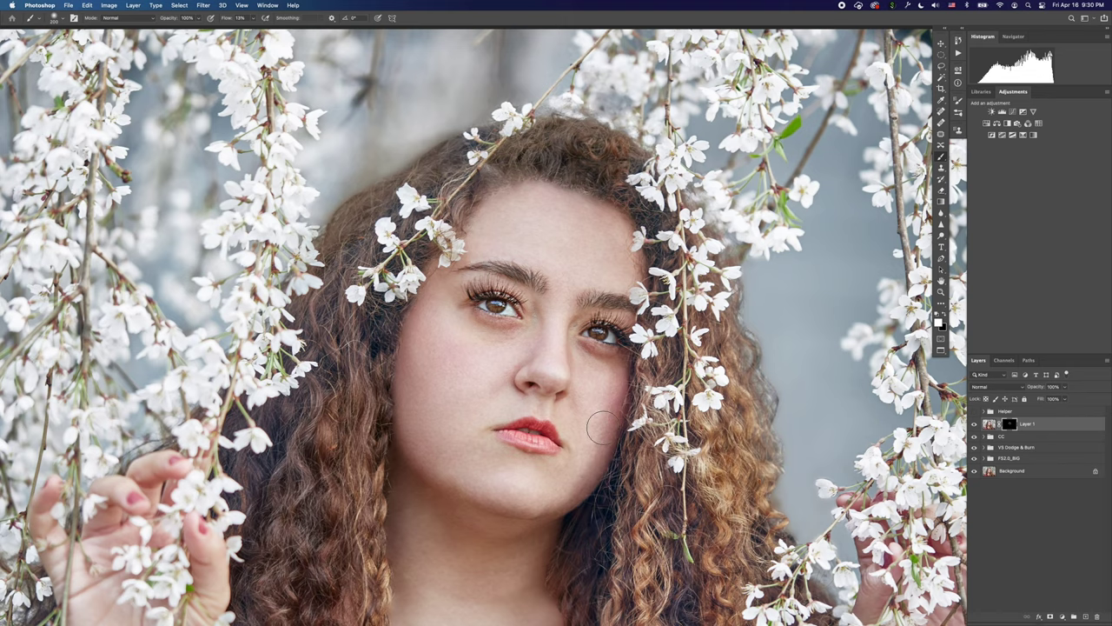
Compare the whole portrait with and without the masked sharpening layer.
{"action": "key", "text": "super+0"}
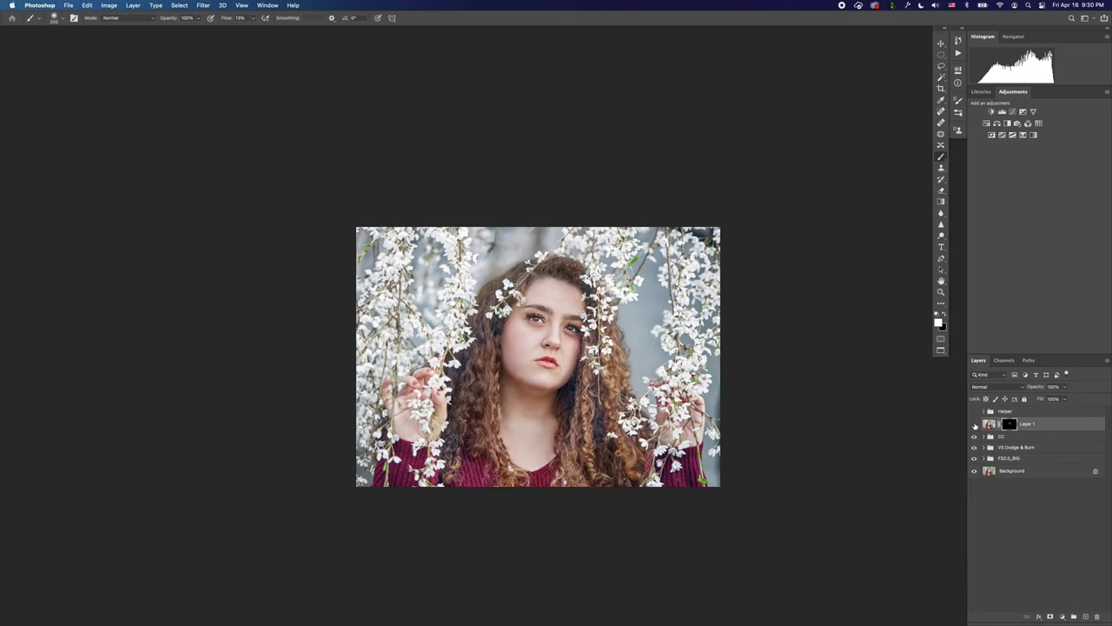
{"action": "left_click", "coordinate": [974, 423]}
{"action": "left_click", "coordinate": [974, 424]}
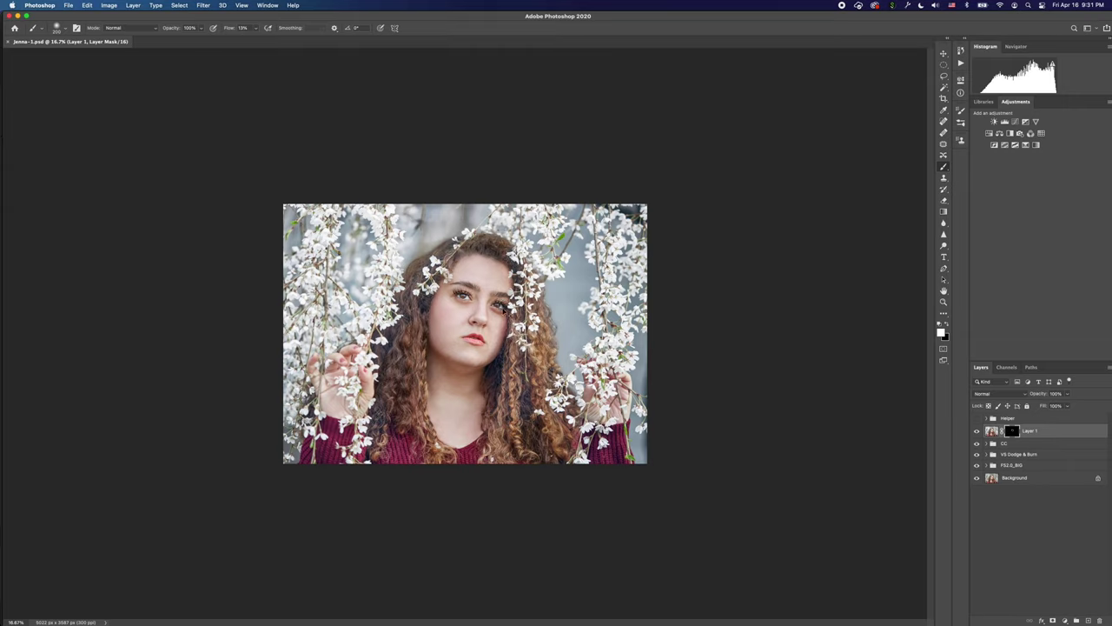
Save the retouched portrait as a TIFF without layers in the Desktop folder Jenna, using no image compression.
{"action": "key", "text": "super+shift+s"}
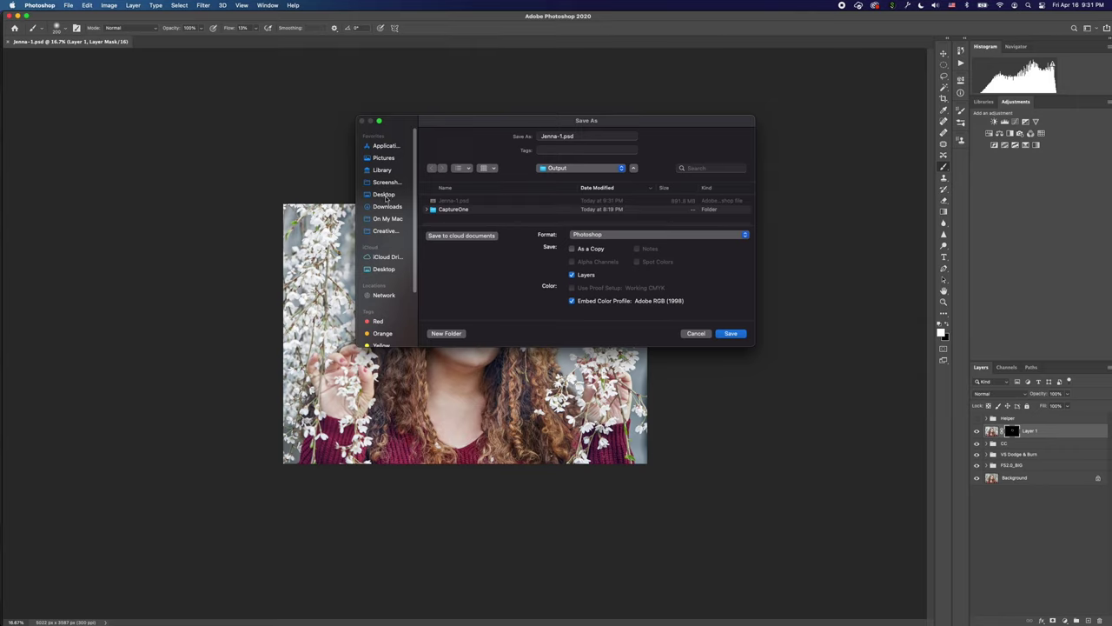
{"action": "left_click", "coordinate": [386, 196]}
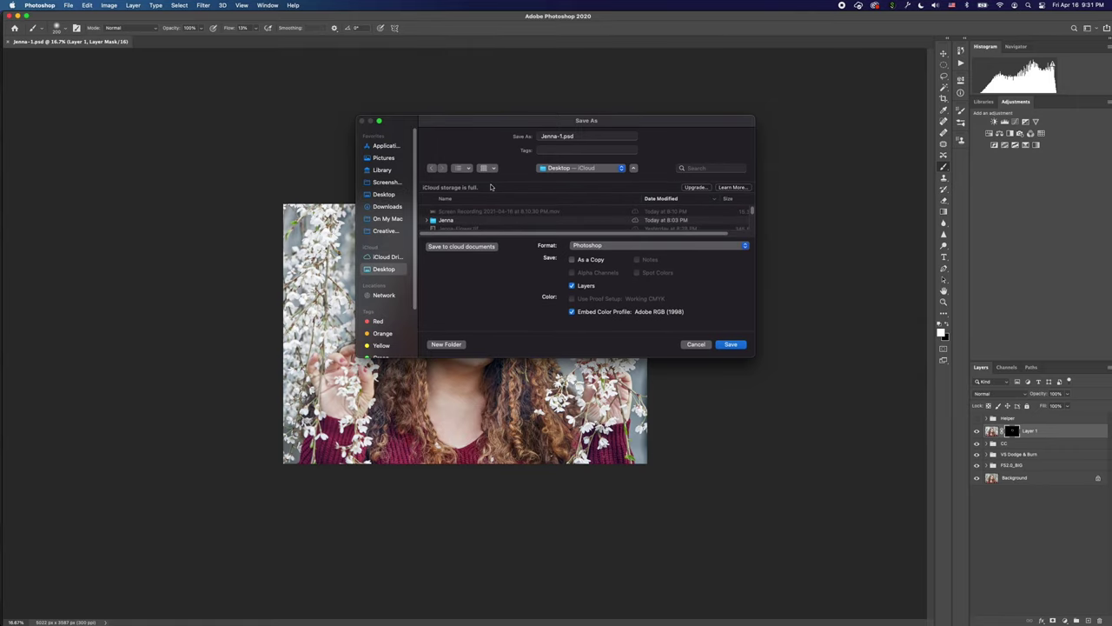
{"action": "double_click", "coordinate": [456, 222]}
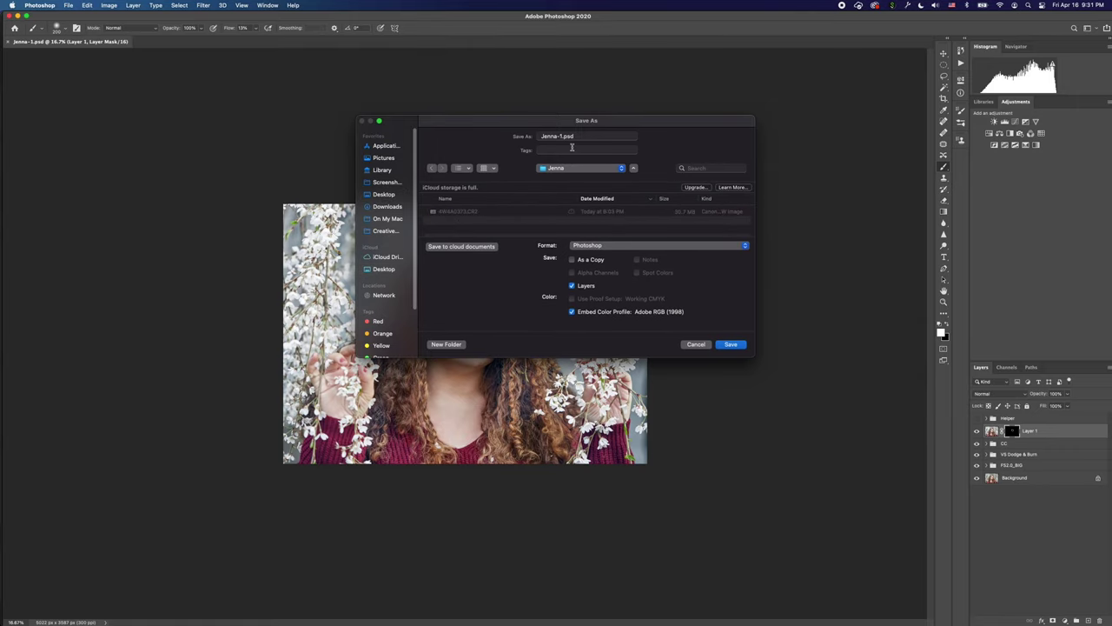
{"action": "left_click", "coordinate": [624, 247]}
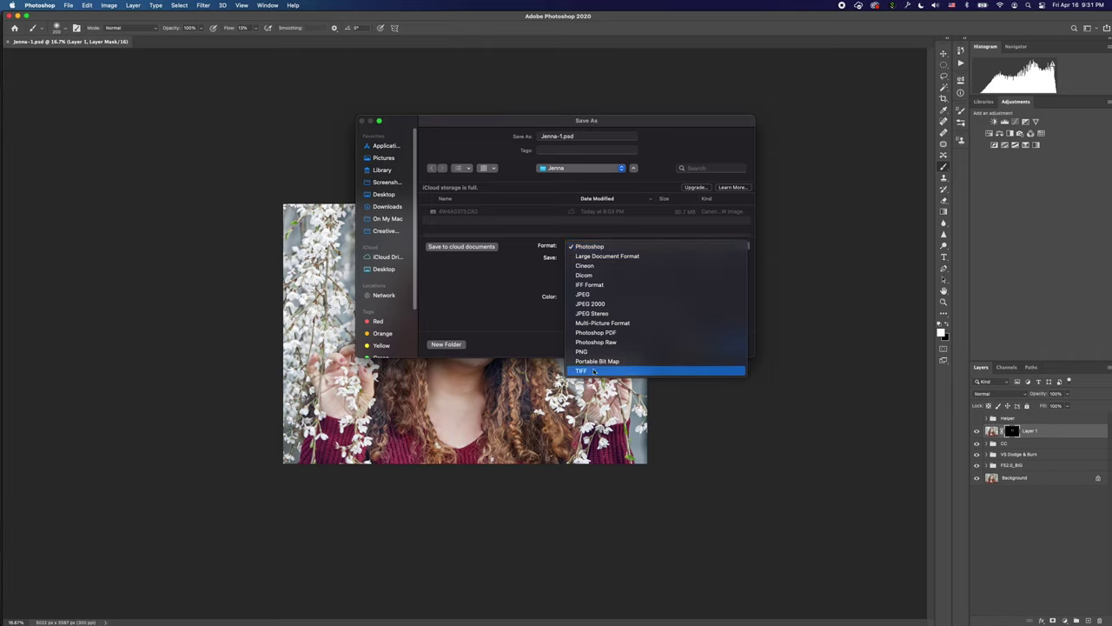
{"action": "left_click", "coordinate": [599, 370]}
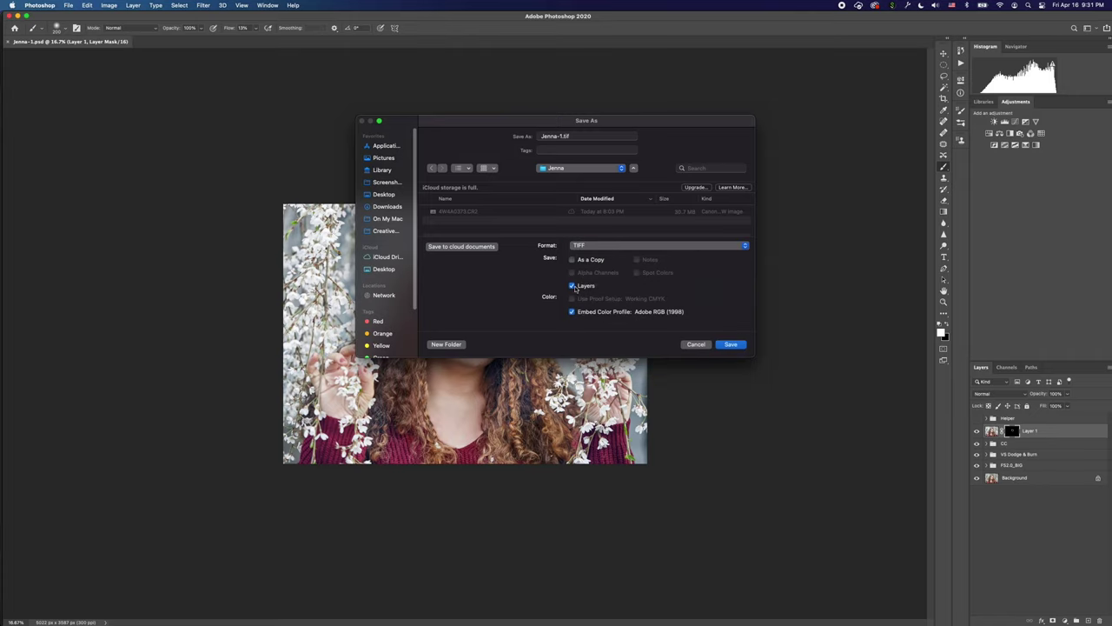
{"action": "left_click", "coordinate": [573, 285]}
{"action": "left_click", "coordinate": [730, 345]}
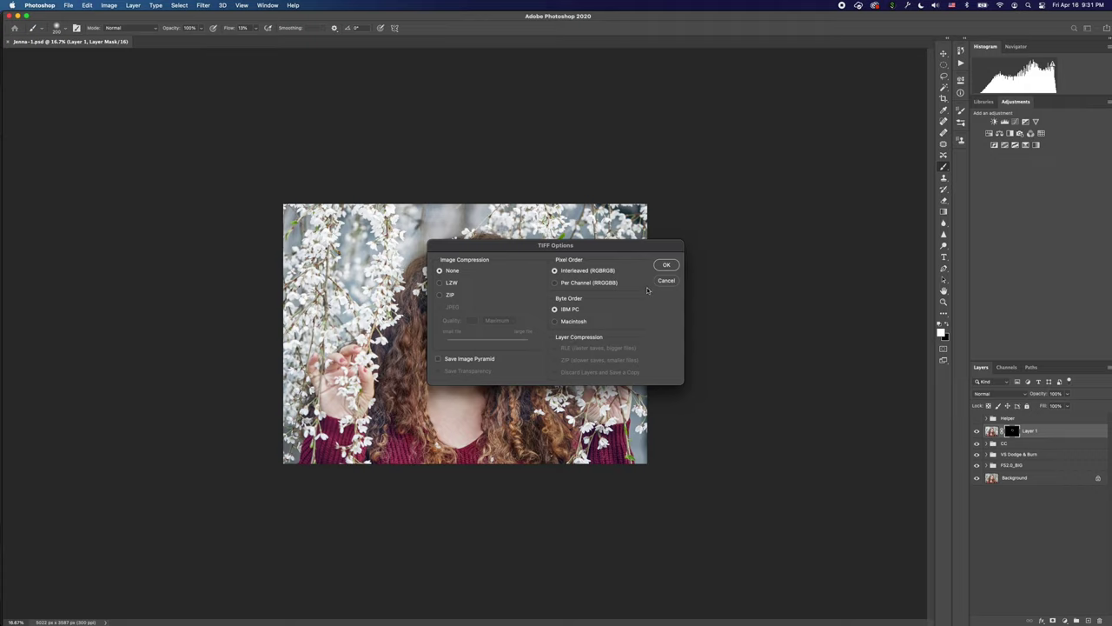
{"action": "left_click", "coordinate": [667, 265]}
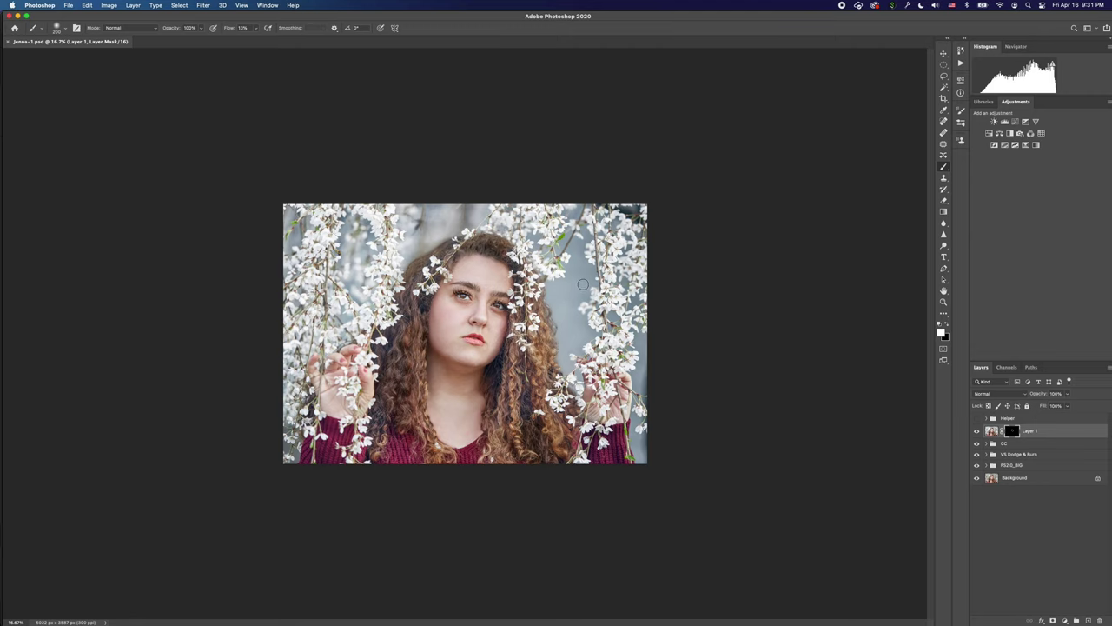
Switch to Capture One 20 and import the retouched Jenna-1.tif into the session folder.
{"action": "key", "text": "super+Tab"}
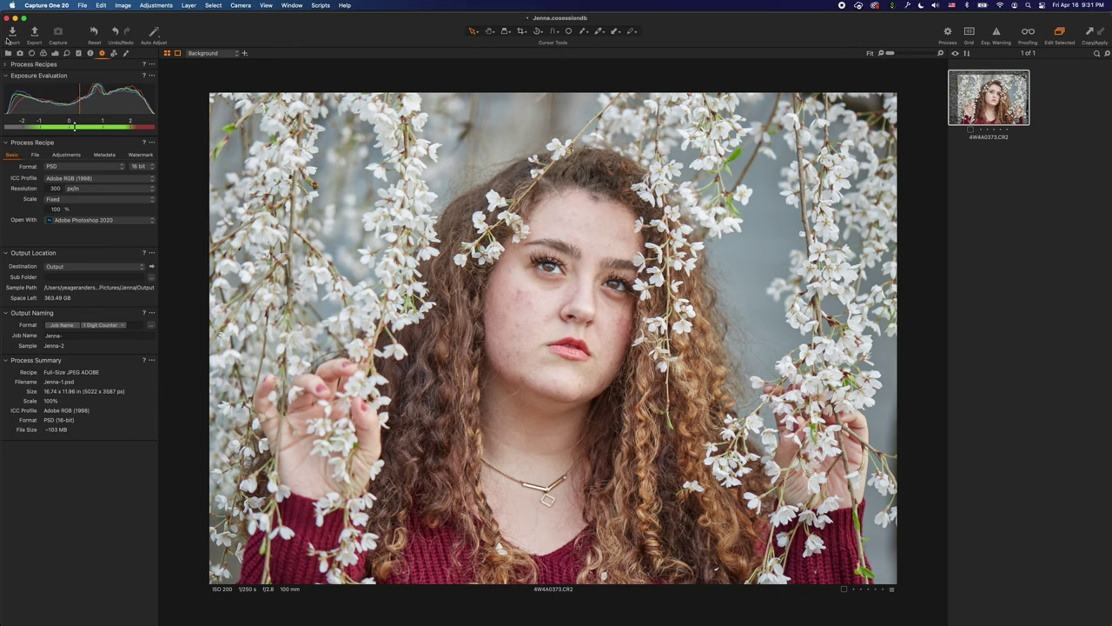
{"action": "left_click", "coordinate": [14, 38]}
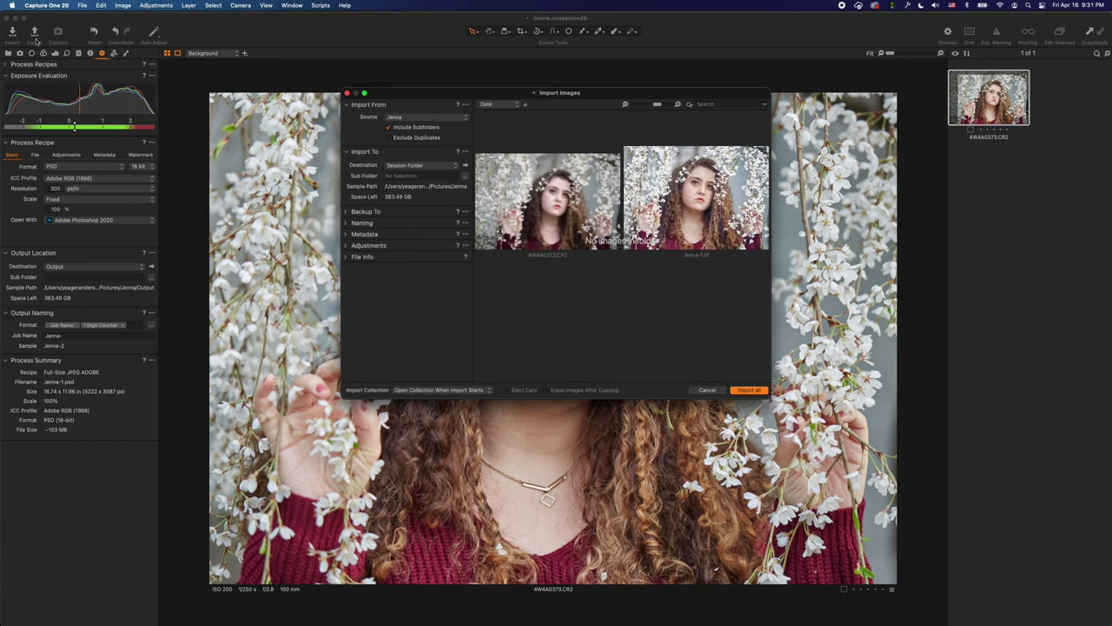
{"action": "left_click", "coordinate": [698, 238]}
{"action": "left_click", "coordinate": [743, 390]}
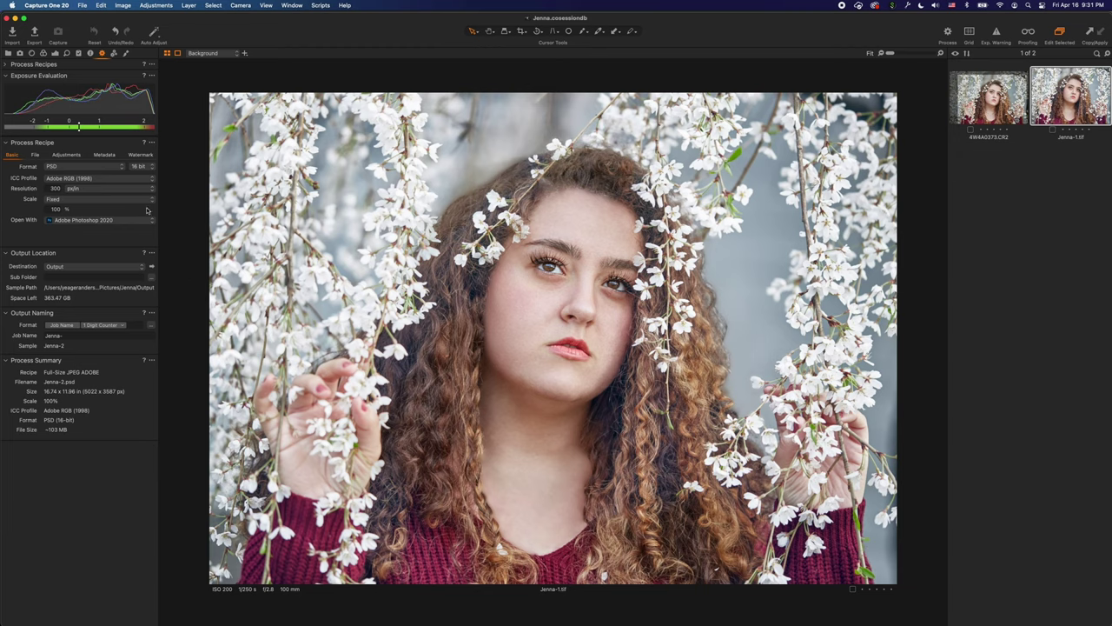
Darken the edges of the imported TIFF with an elliptic-on-crop vignette amount of -0.73.
{"action": "left_click", "coordinate": [44, 53]}
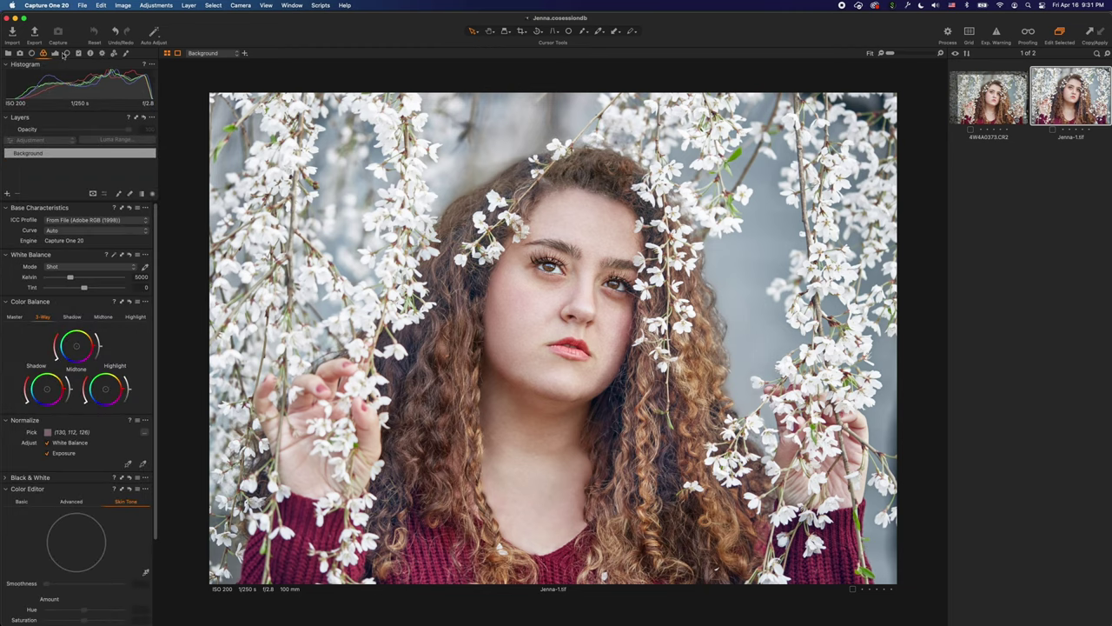
{"action": "left_click", "coordinate": [125, 54]}
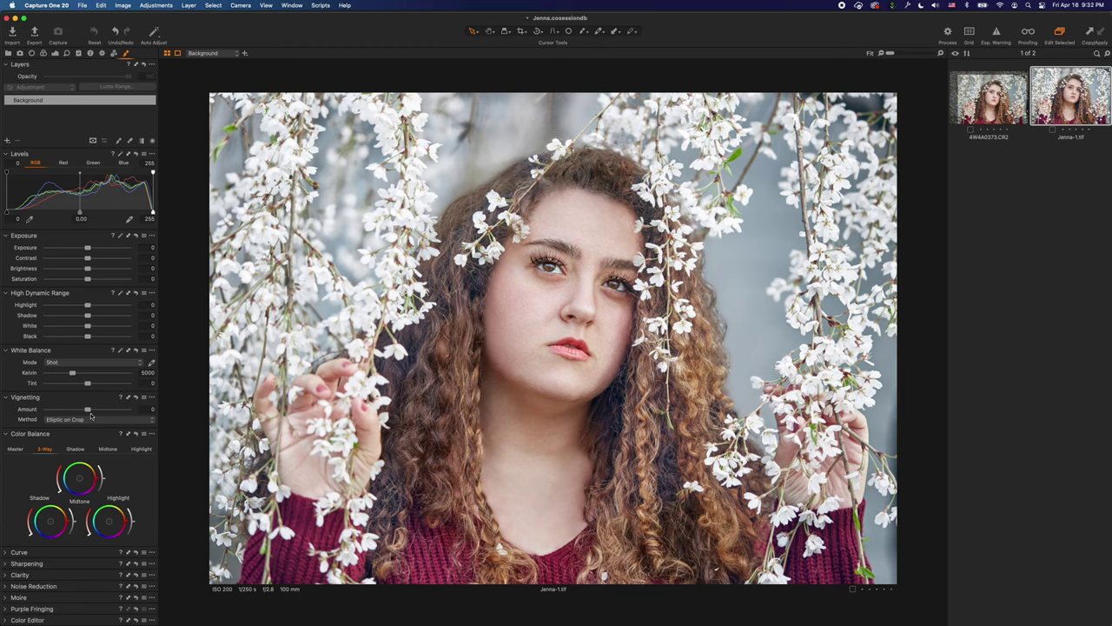
{"action": "mouse_move", "coordinate": [87, 409]}
{"action": "left_mouse_down"}
{"action": "mouse_move", "coordinate": [68, 409]}
{"action": "mouse_move", "coordinate": [79, 410]}
{"action": "left_mouse_up"}
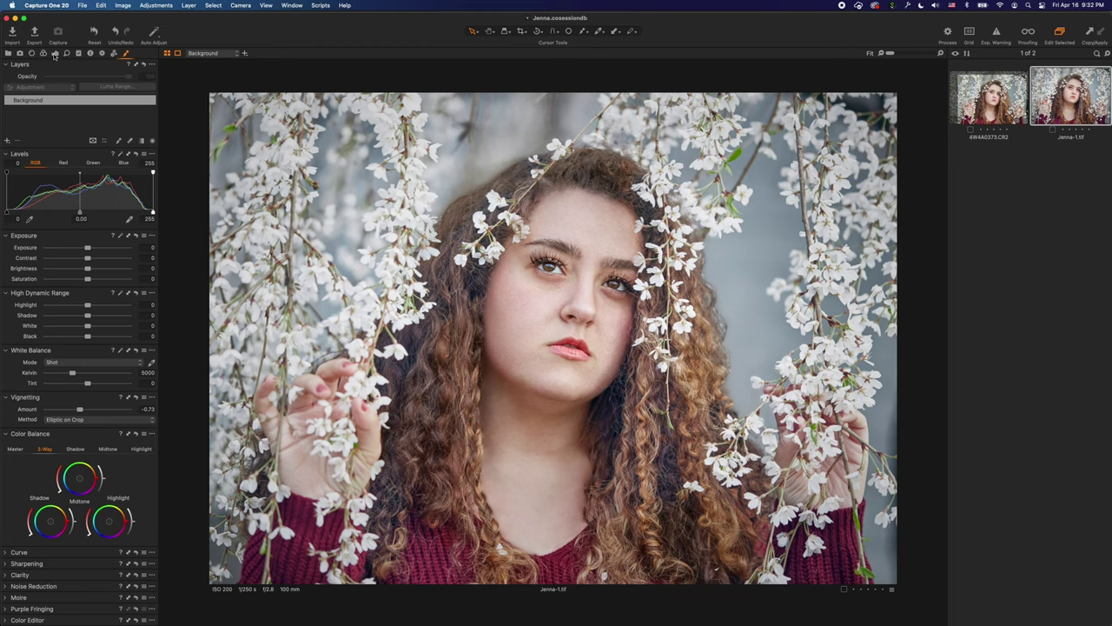
Apply the custom user style CoolMatte to the TIFF, and preview the 010 Fuji Neopan 1600 v1 black-and-white film style.
{"action": "left_click", "coordinate": [55, 53]}
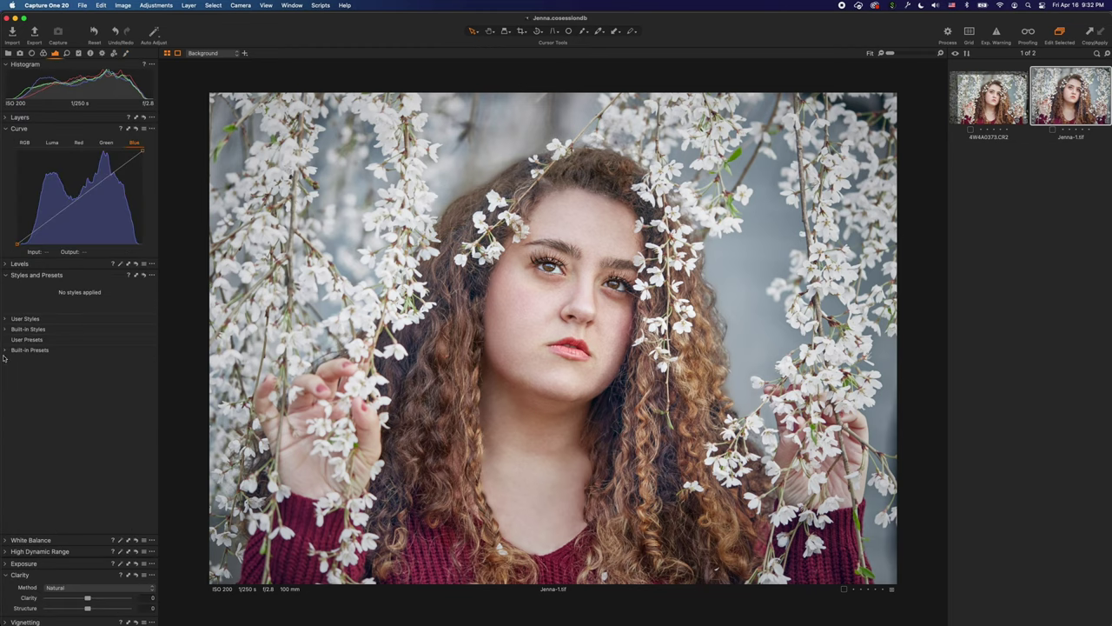
{"action": "left_click", "coordinate": [7, 319]}
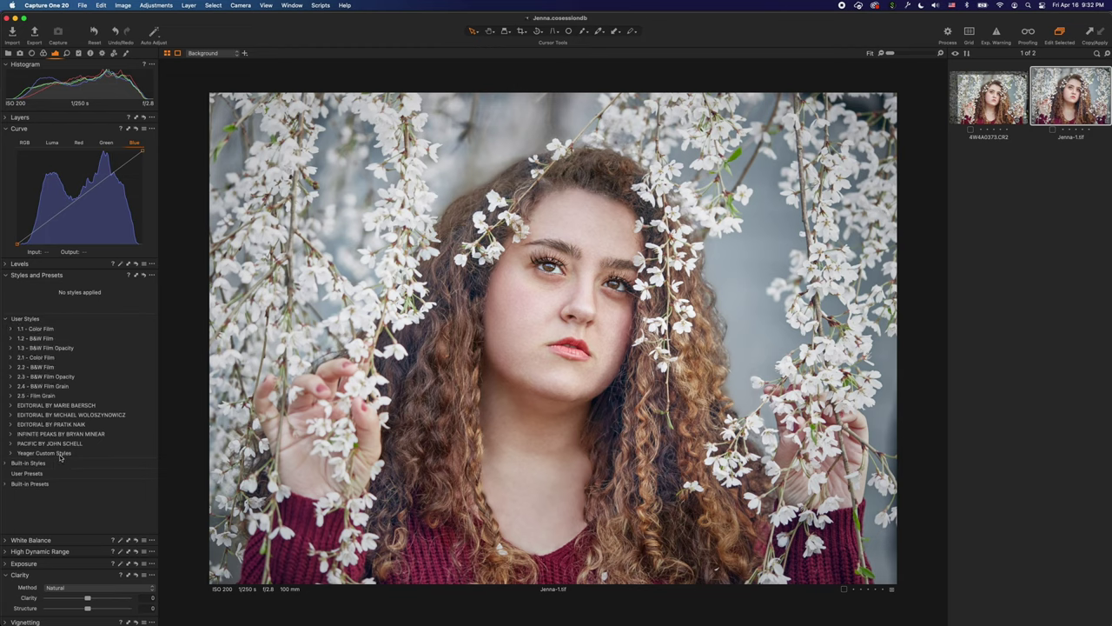
{"action": "left_click", "coordinate": [12, 453]}
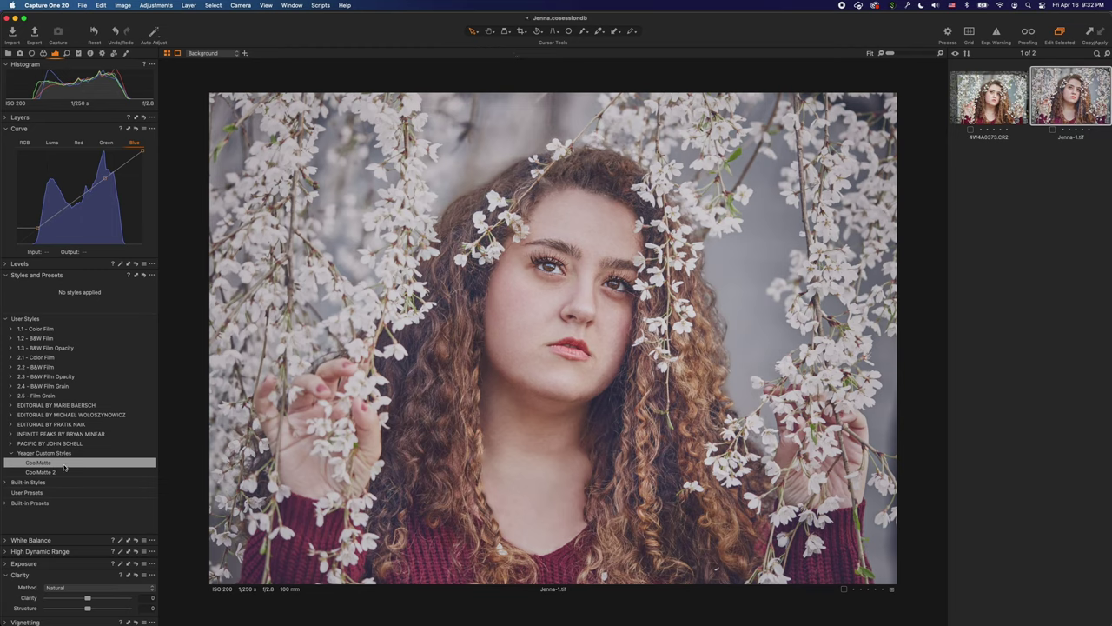
{"action": "left_click", "coordinate": [64, 465]}
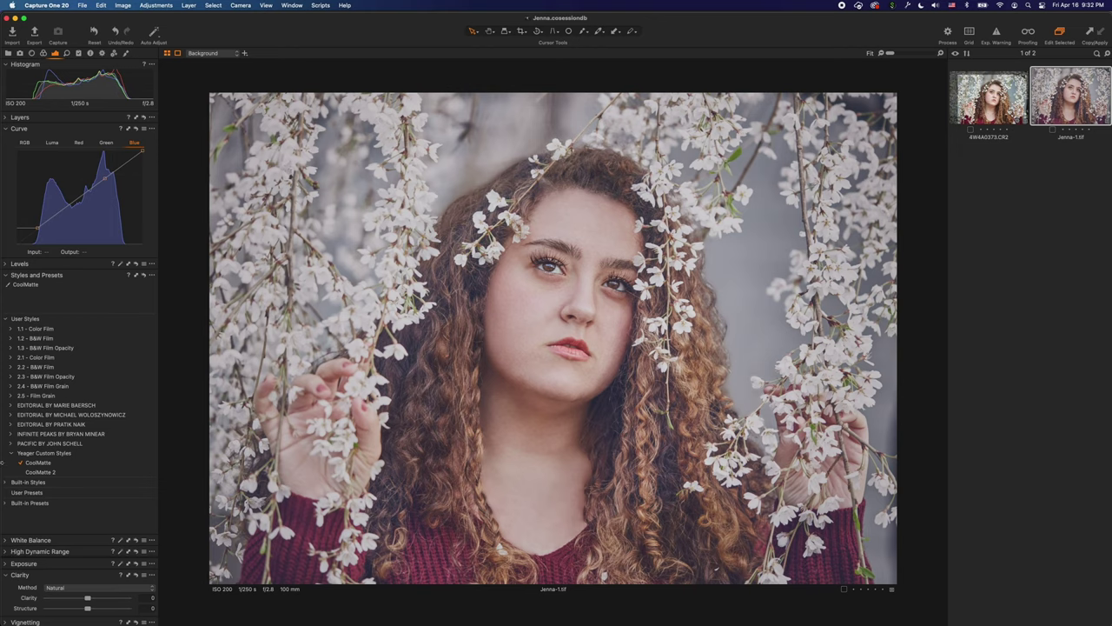
{"action": "left_click", "coordinate": [12, 338]}
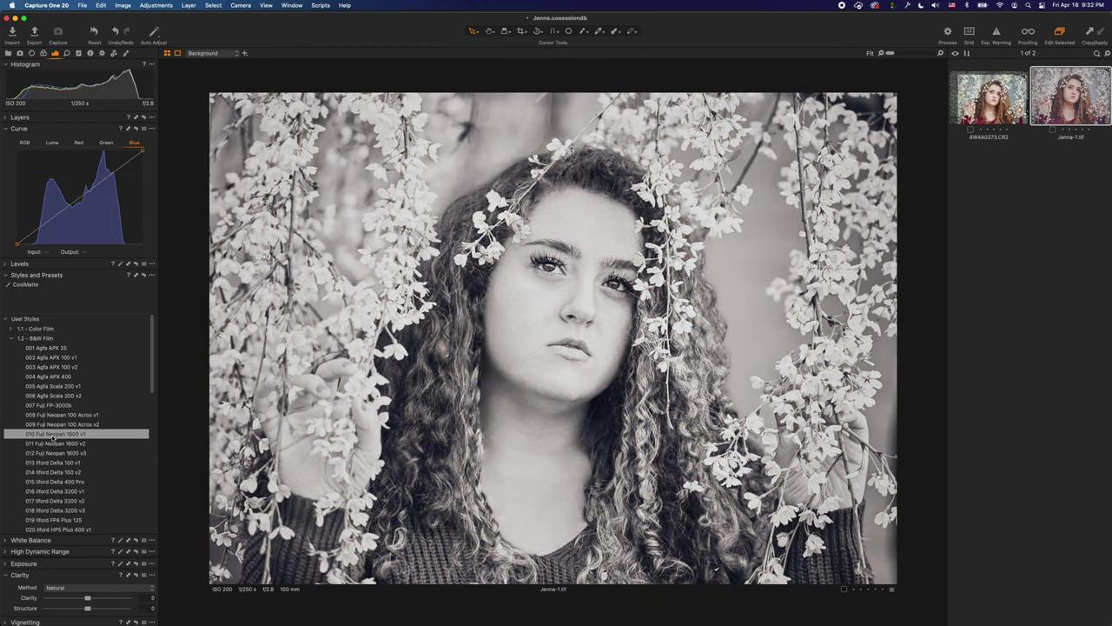
{"action": "left_click", "coordinate": [54, 434]}
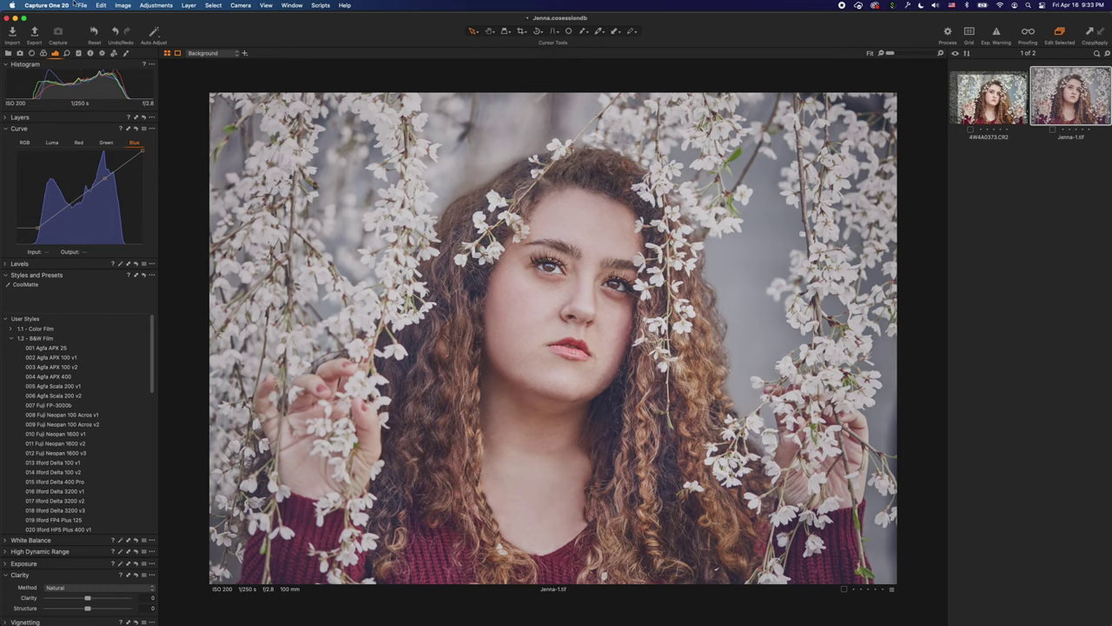
Set the process recipe's format to JPEG at quality 100 and have the exported file open with Preview.
{"action": "left_click", "coordinate": [103, 53]}
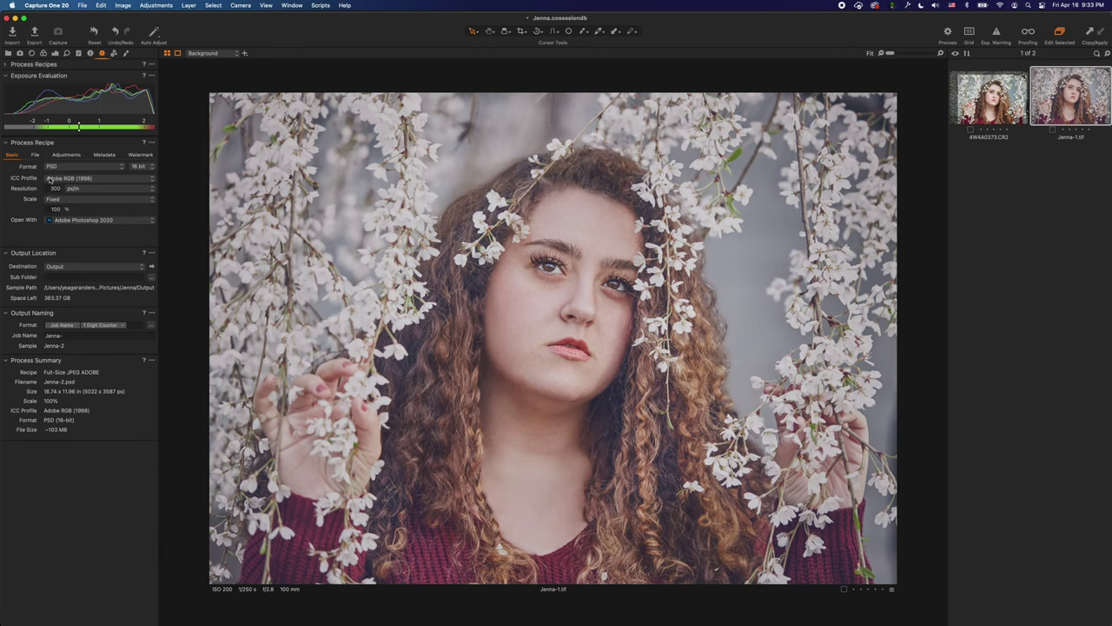
{"action": "left_click", "coordinate": [74, 167]}
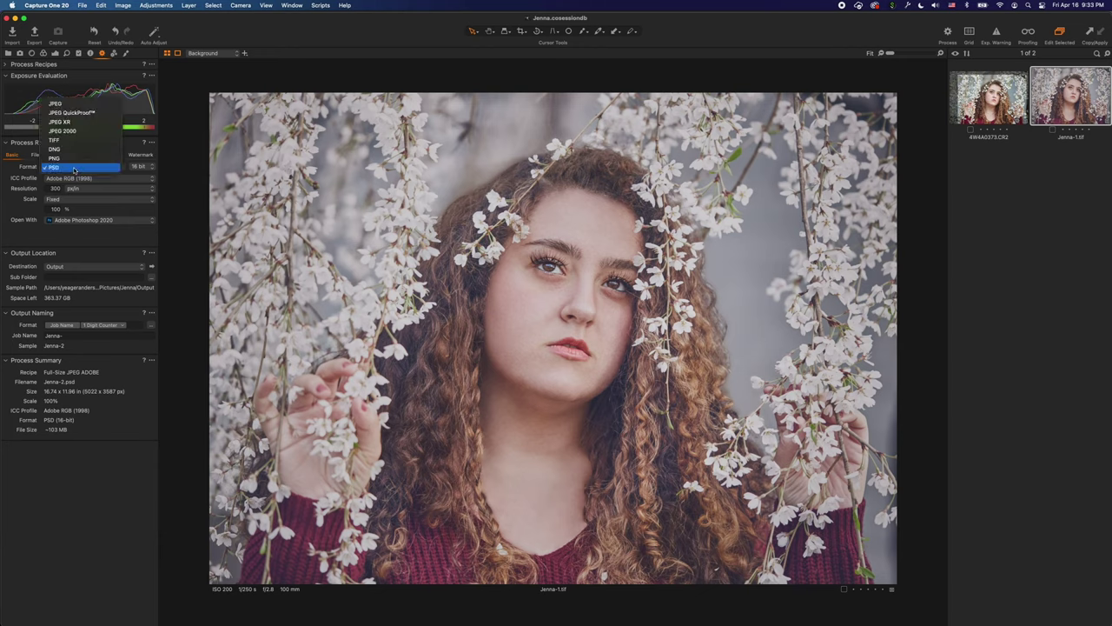
{"action": "left_click", "coordinate": [76, 104]}
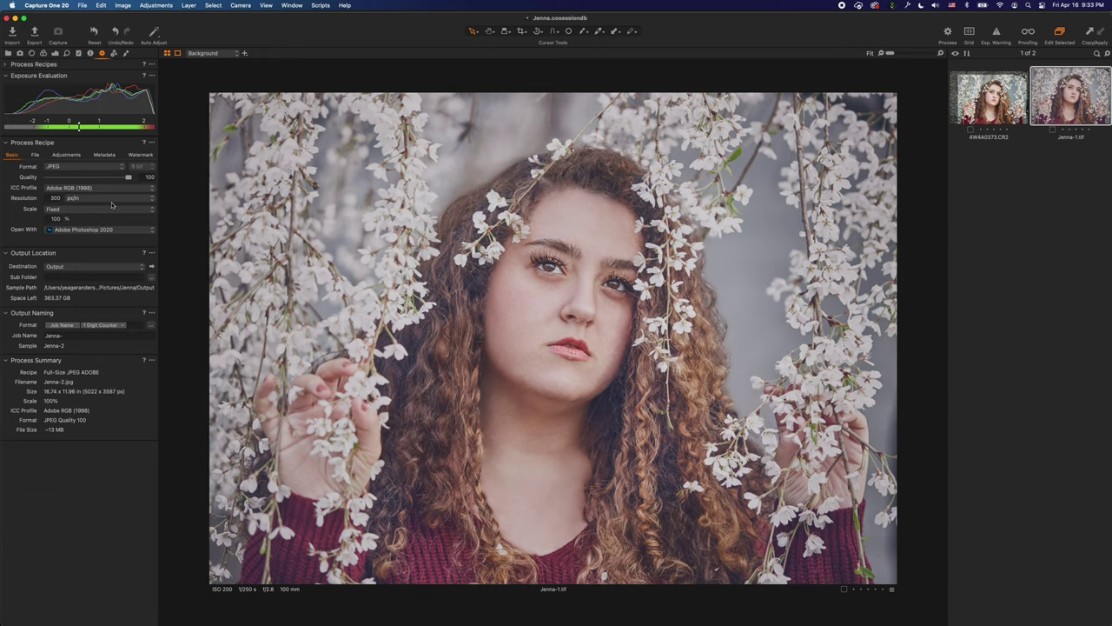
{"action": "left_click", "coordinate": [75, 232]}
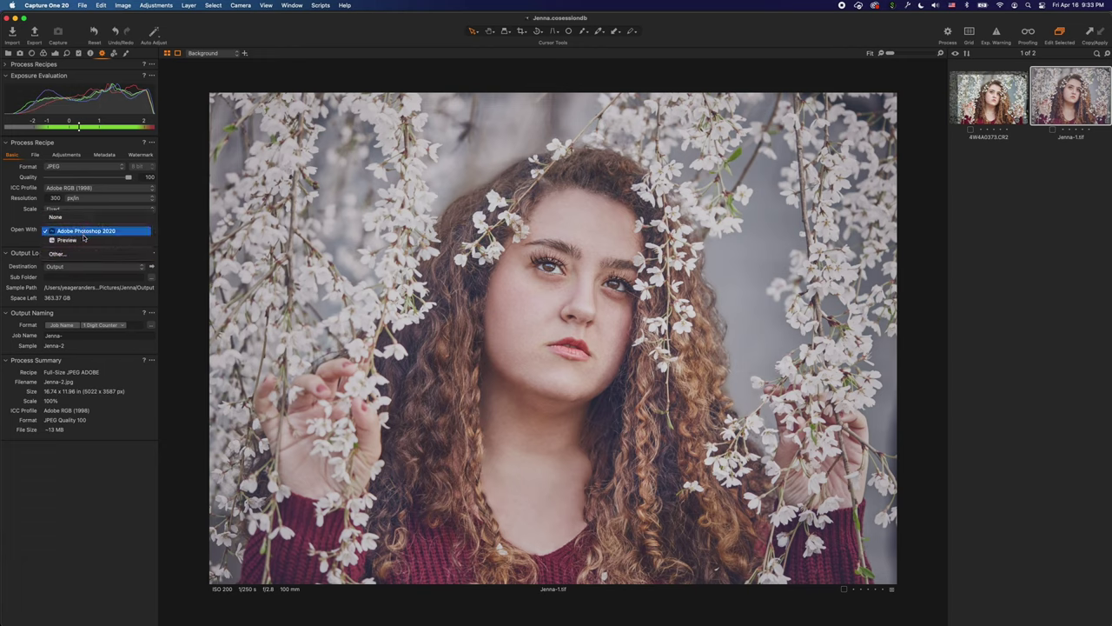
{"action": "left_click", "coordinate": [86, 240]}
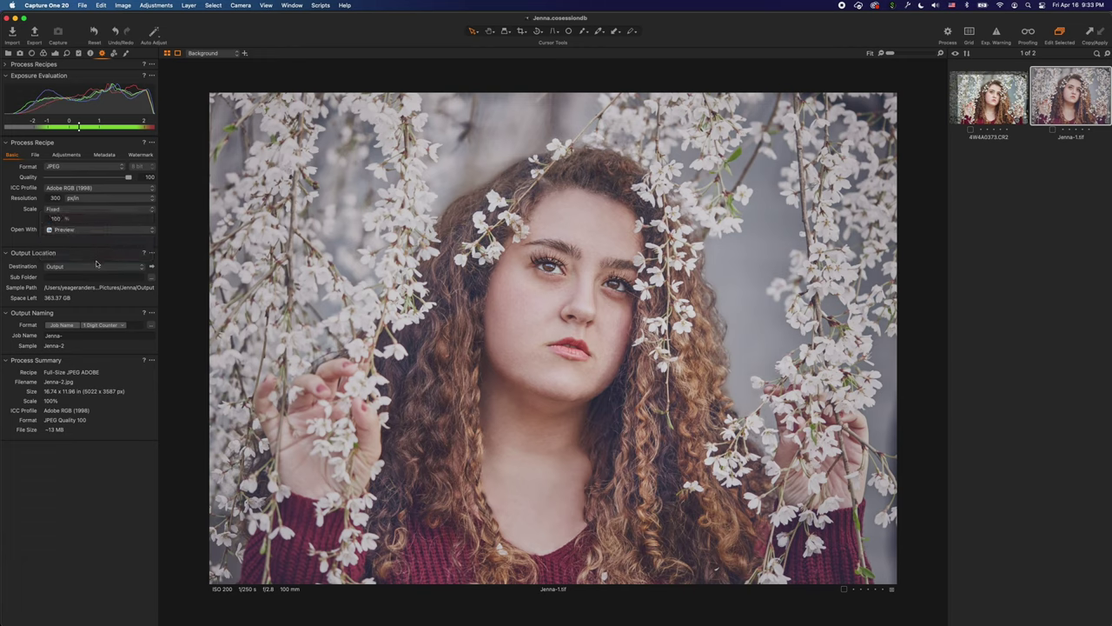